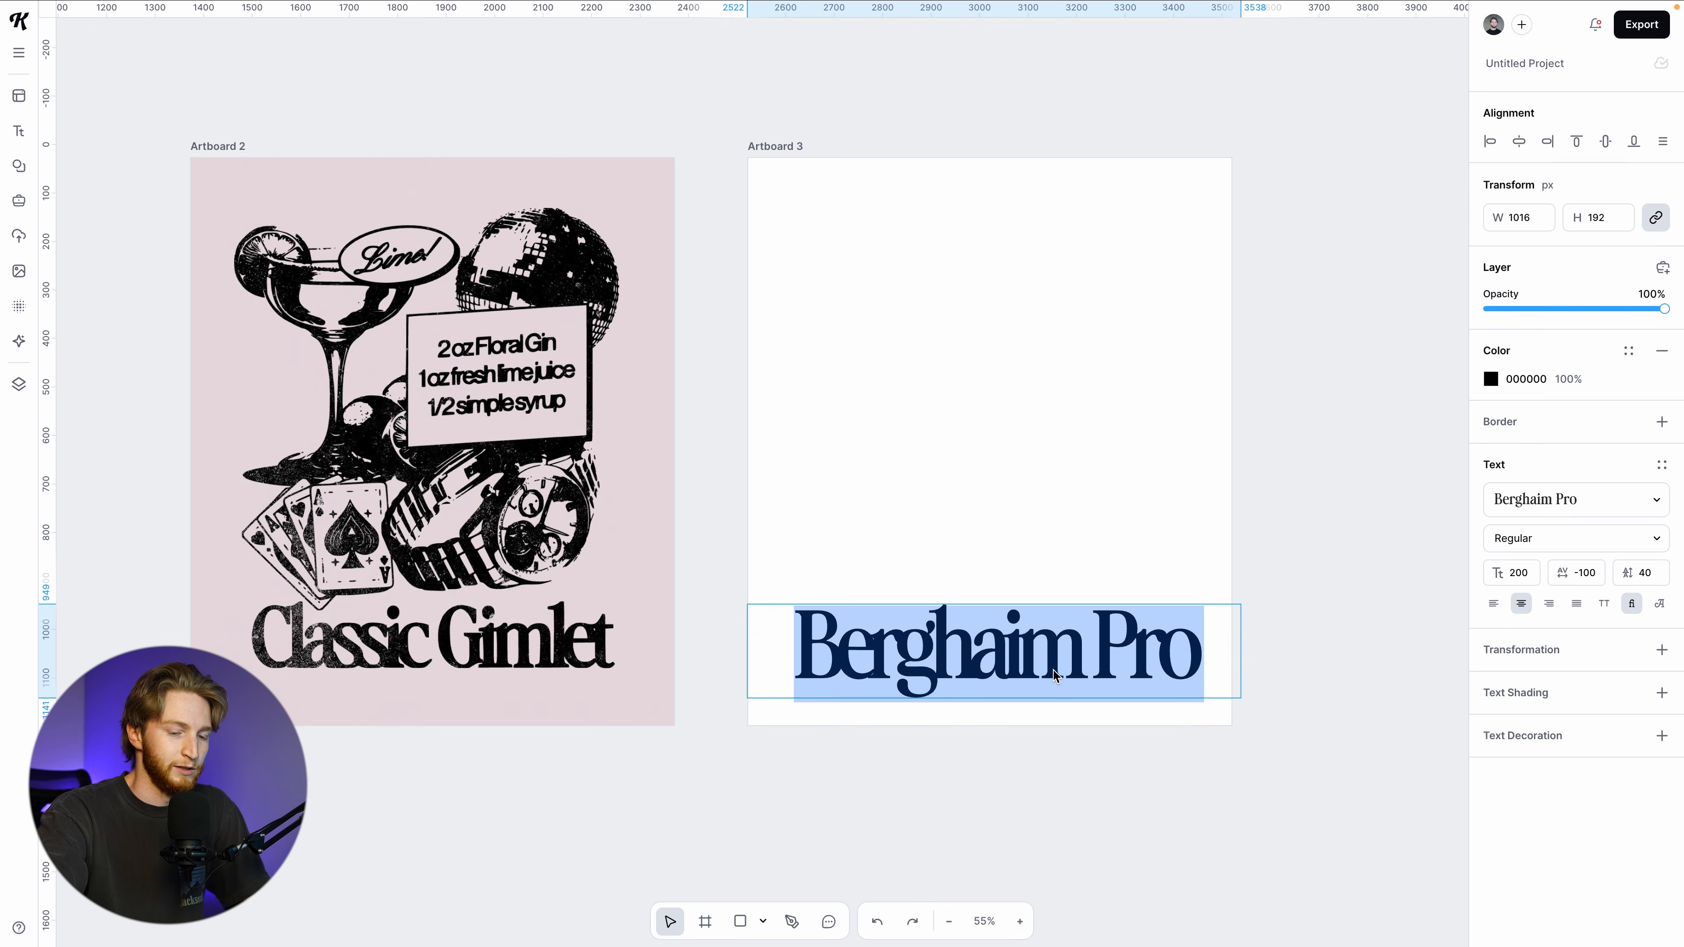
Replace the placeholder heading on Artboard 3 with "Classic Paloma" and shift it slightly lower
{"action": "type", "text": "Classic"}
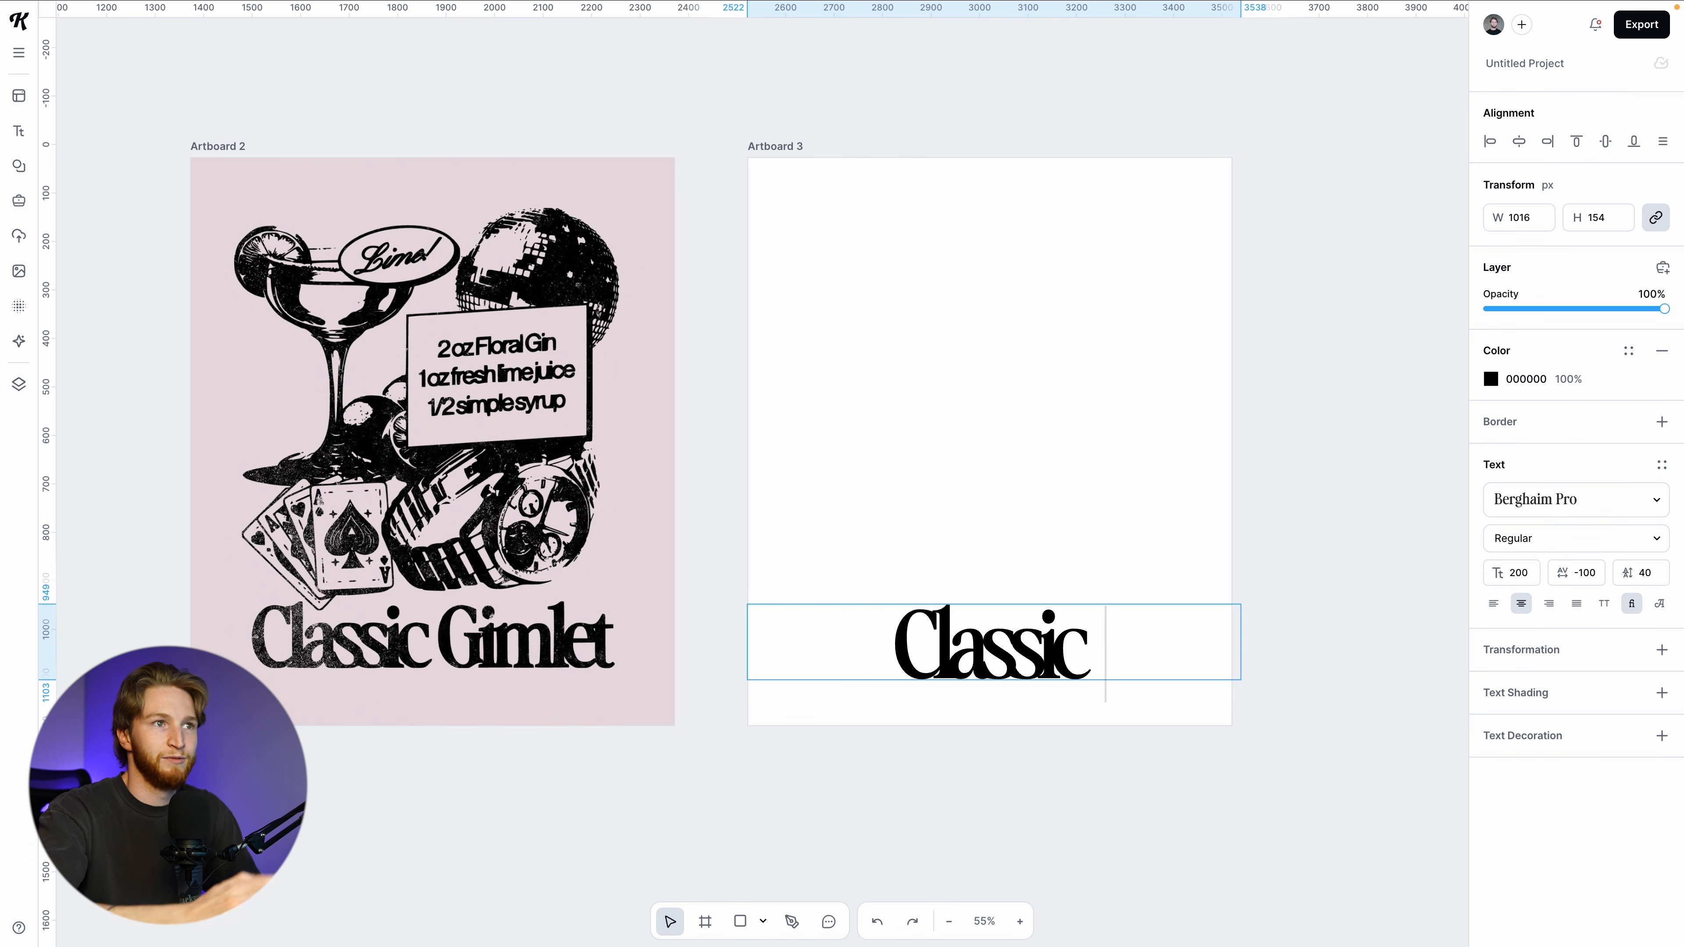
{"action": "type", "text": " Paloma"}
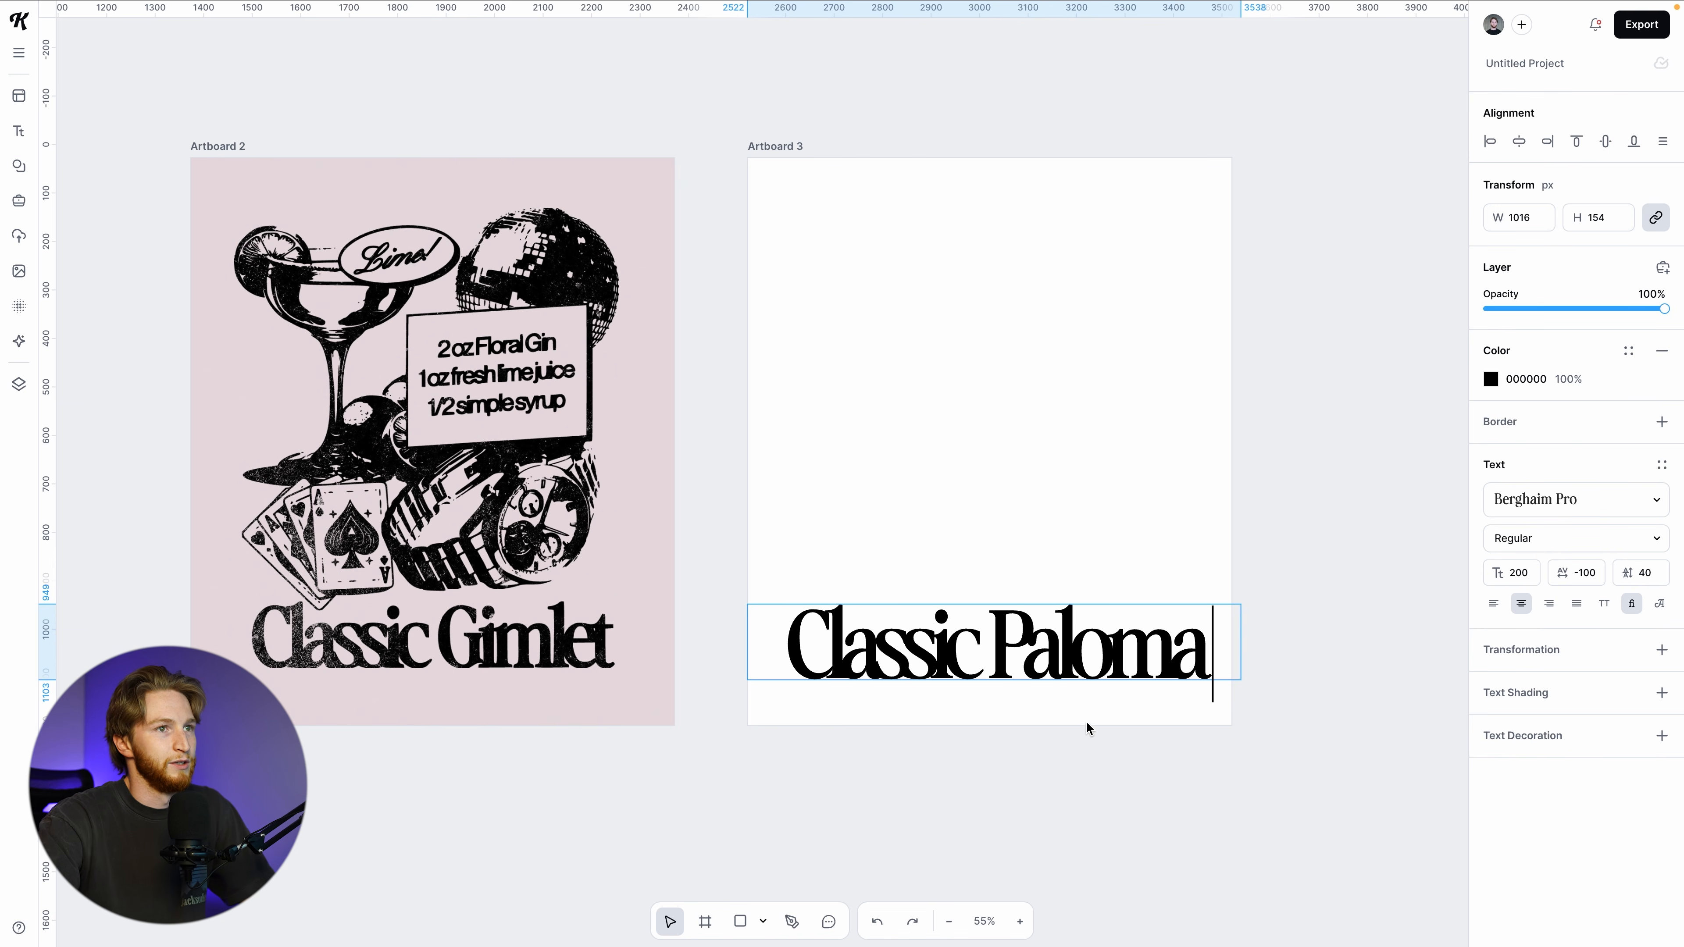
{"action": "left_click", "coordinate": [1112, 778]}
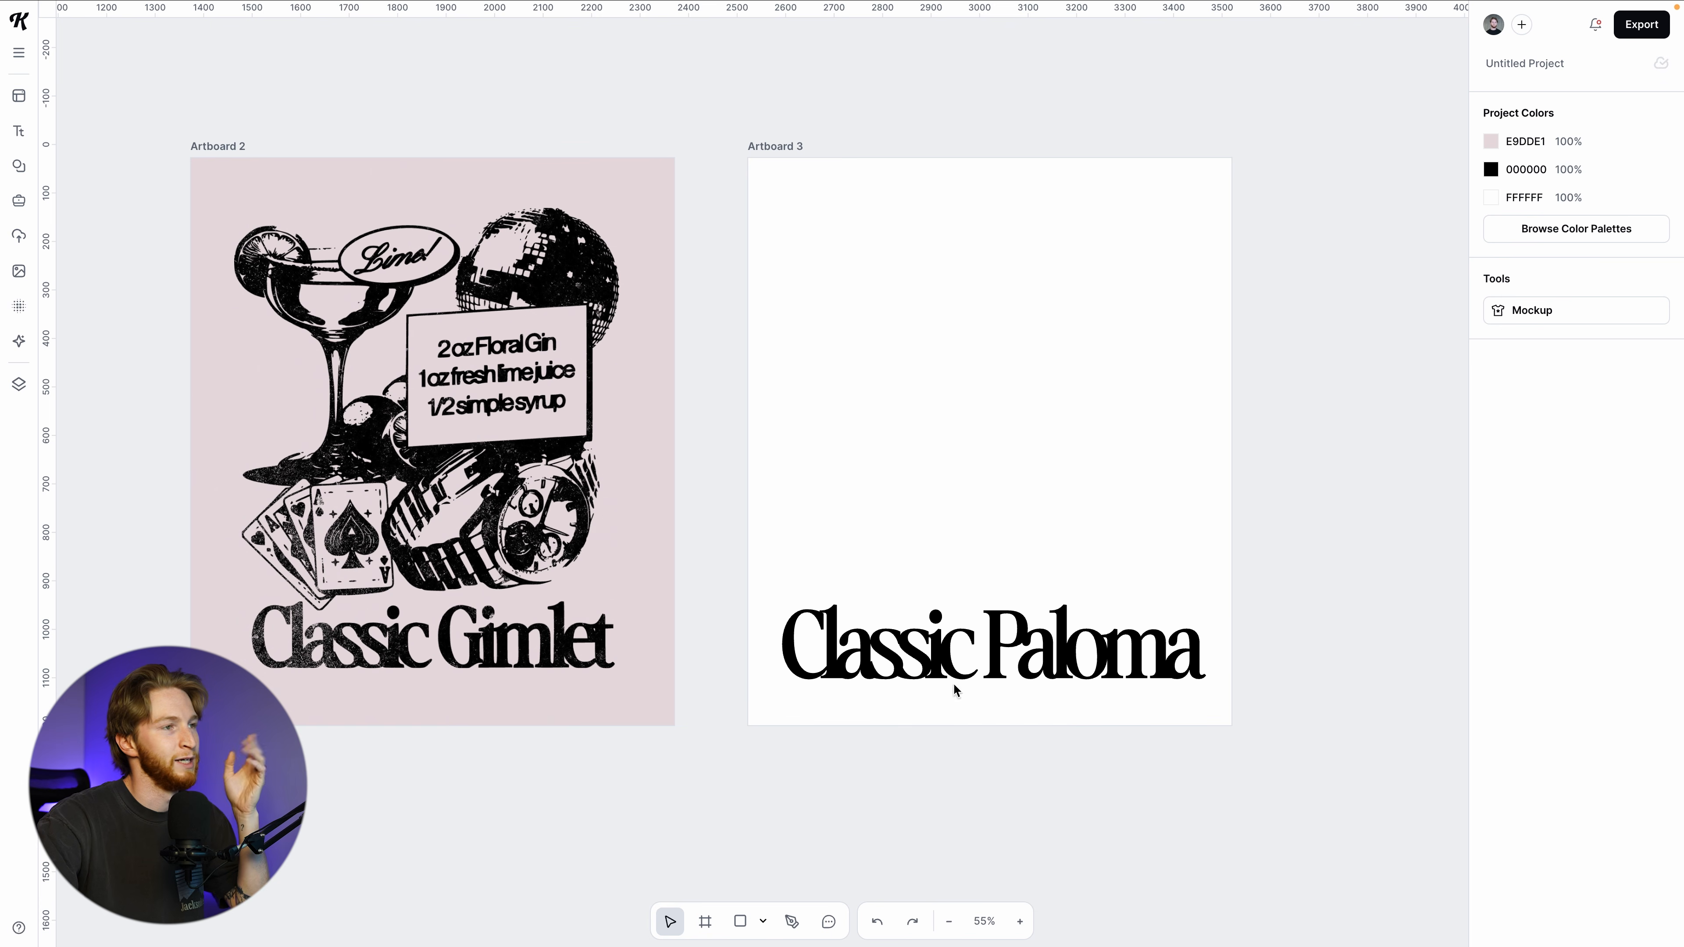
{"action": "scroll", "coordinate": [226, 623], "scroll_direction": "left", "scroll_amount": 1}
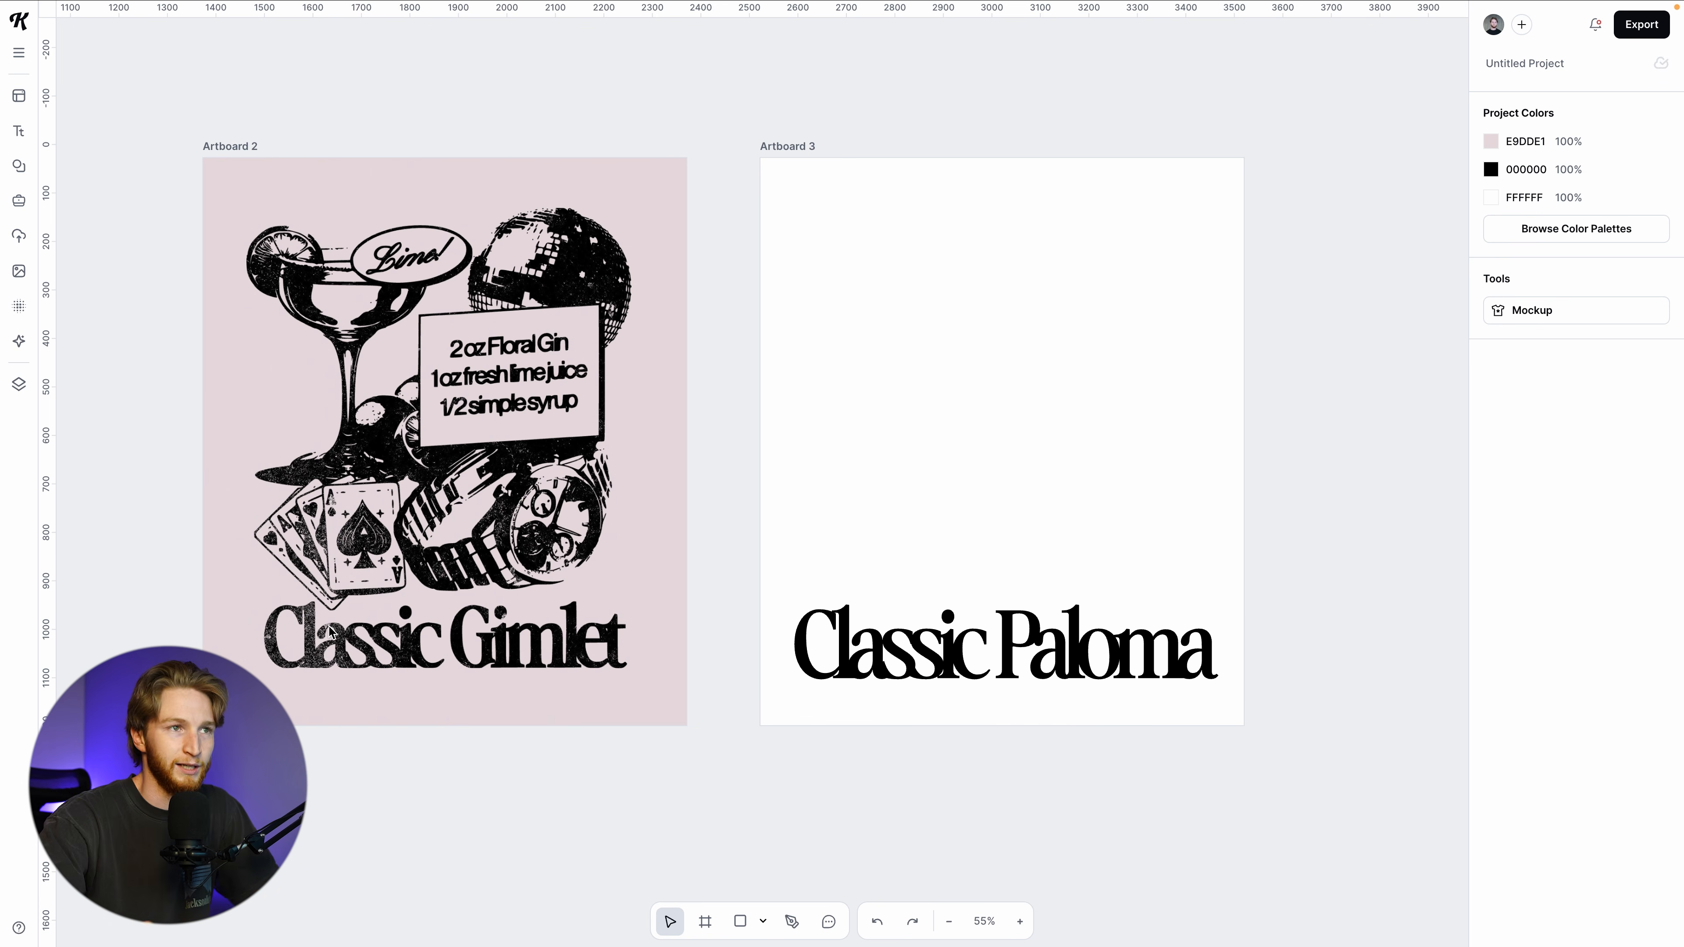
{"action": "left_click", "coordinate": [1079, 664]}
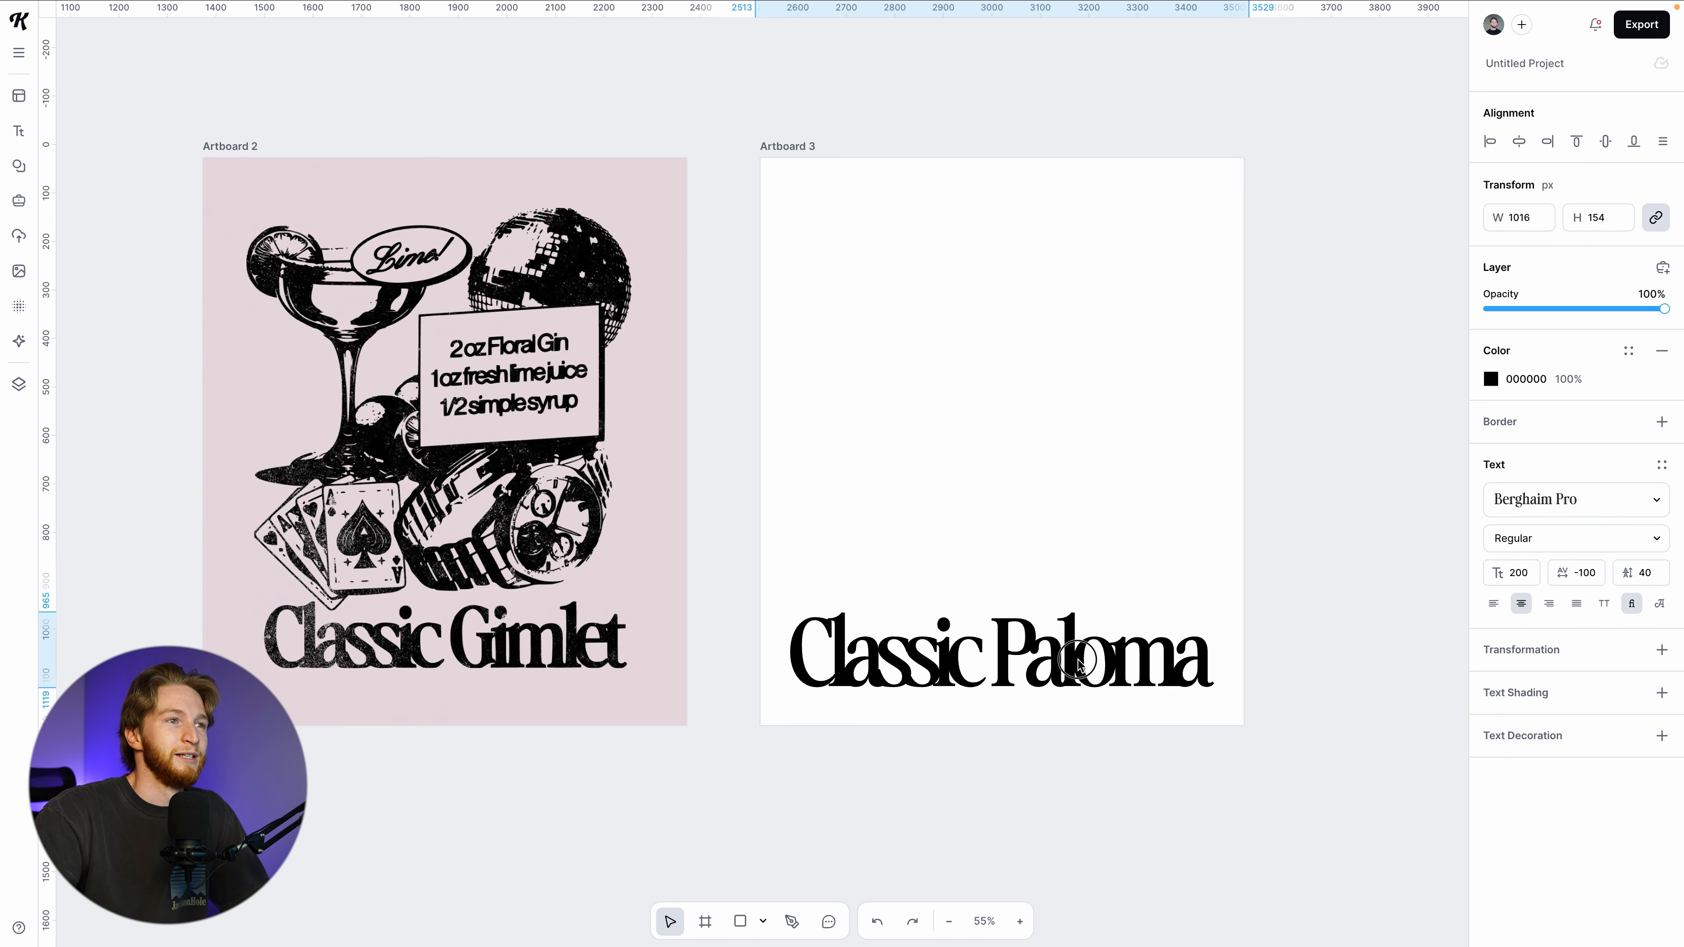
{"action": "left_click", "coordinate": [1339, 625]}
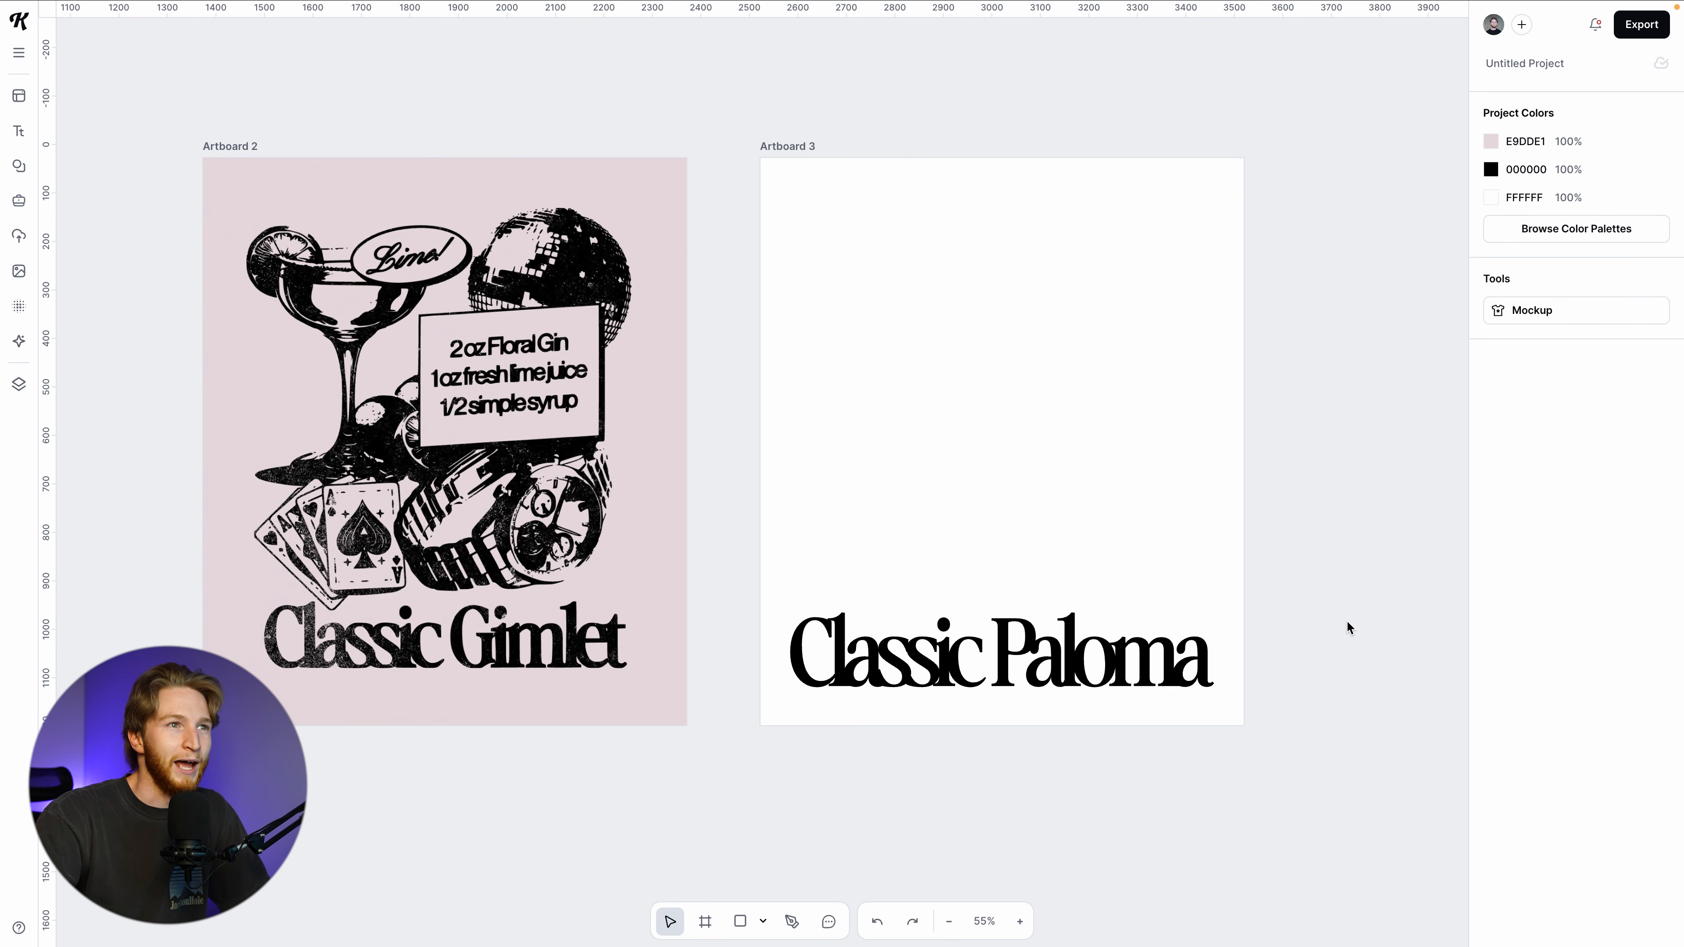
{"action": "left_click", "coordinate": [1041, 670]}
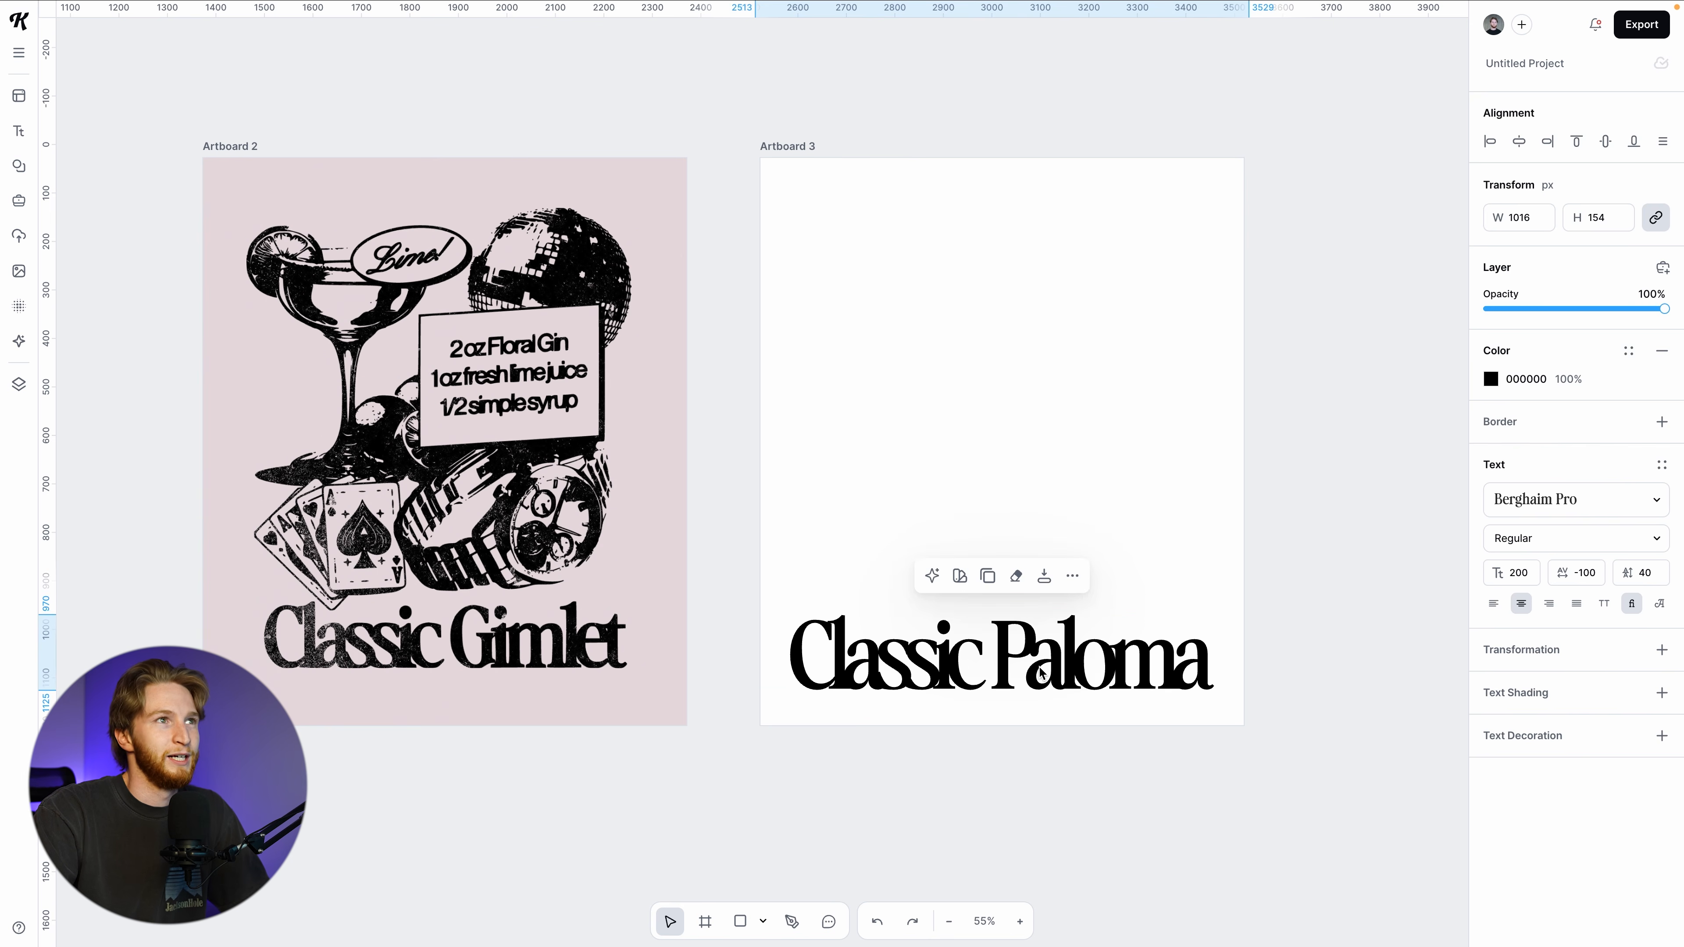
Set Artboard 3's background colour to pale yellow F5F5E2
{"action": "left_click", "coordinate": [800, 148]}
{"action": "left_click", "coordinate": [1491, 595]}
{"action": "left_click_drag", "start_coordinate": [1293, 627], "coordinate": [1256, 595]}
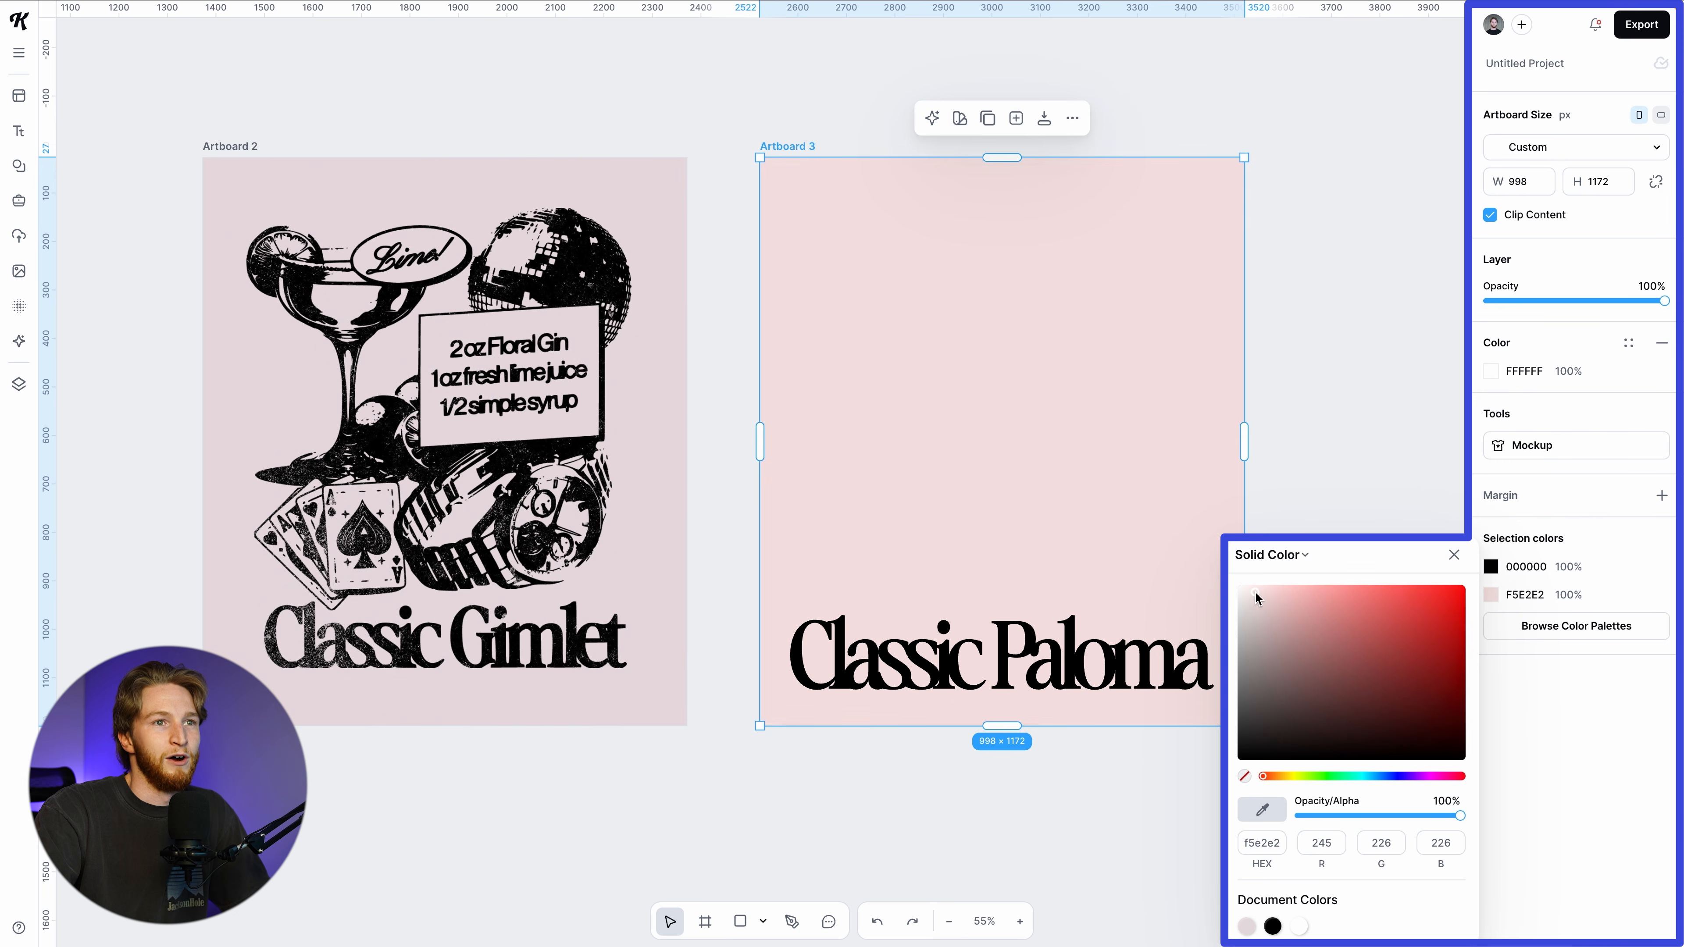
{"action": "left_click_drag", "start_coordinate": [1271, 776], "coordinate": [1293, 778]}
{"action": "left_click", "coordinate": [903, 271]}
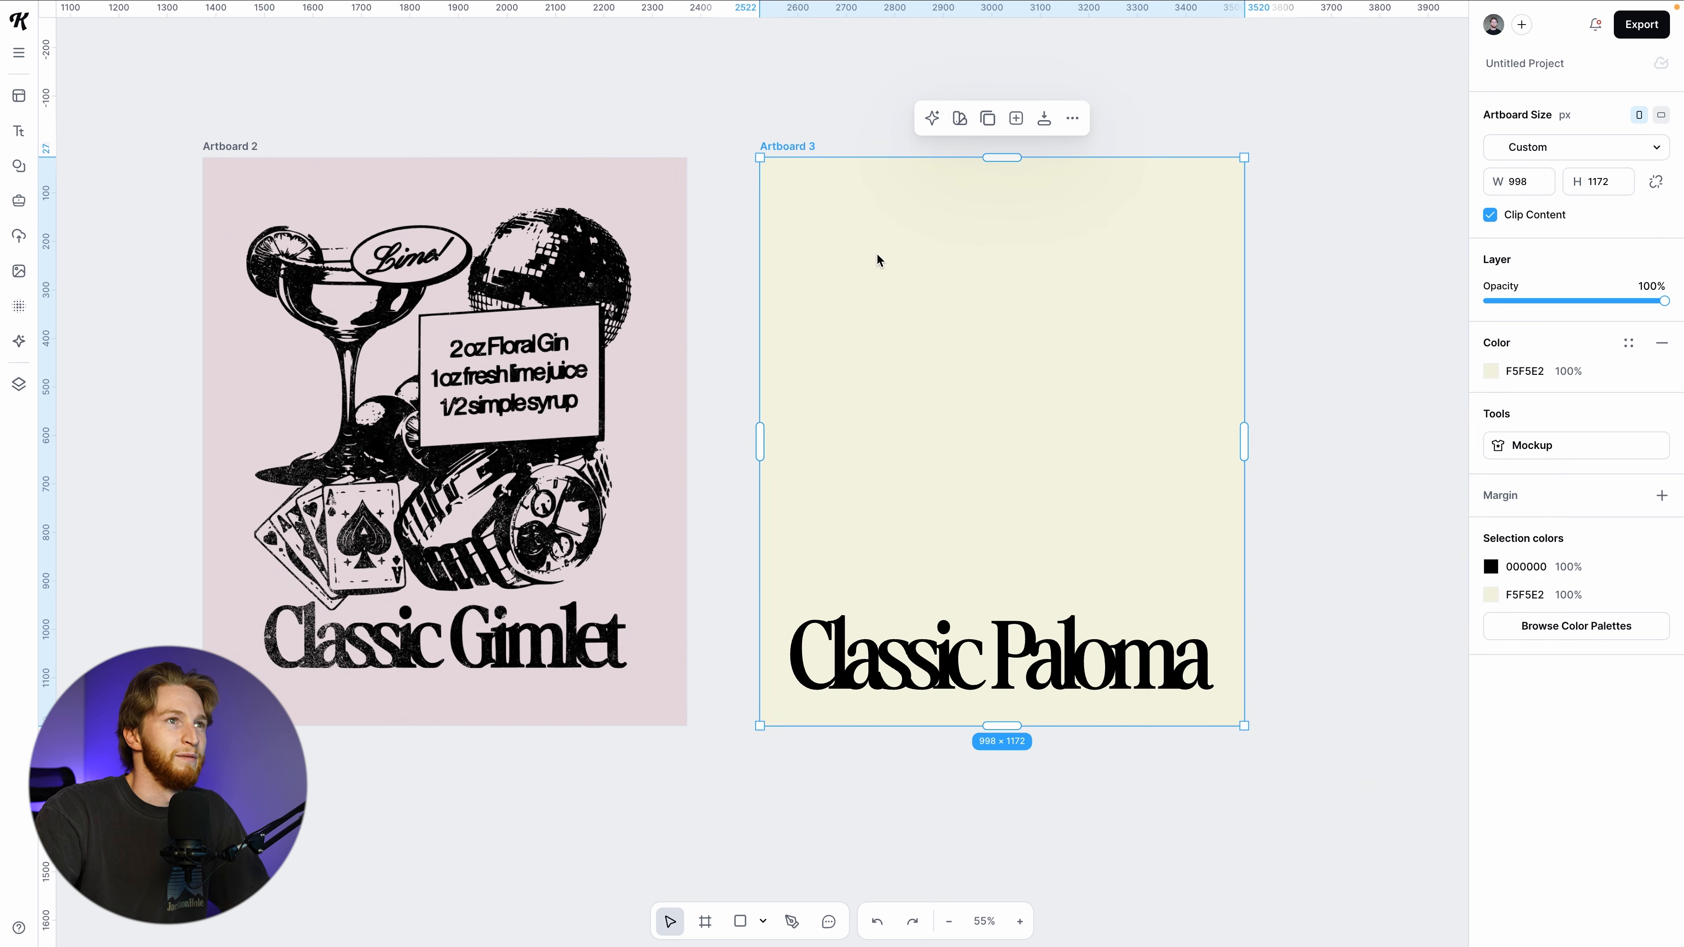
Try "Think Different" as the heading text on Artboard 3
{"action": "double_click", "coordinate": [1068, 652]}
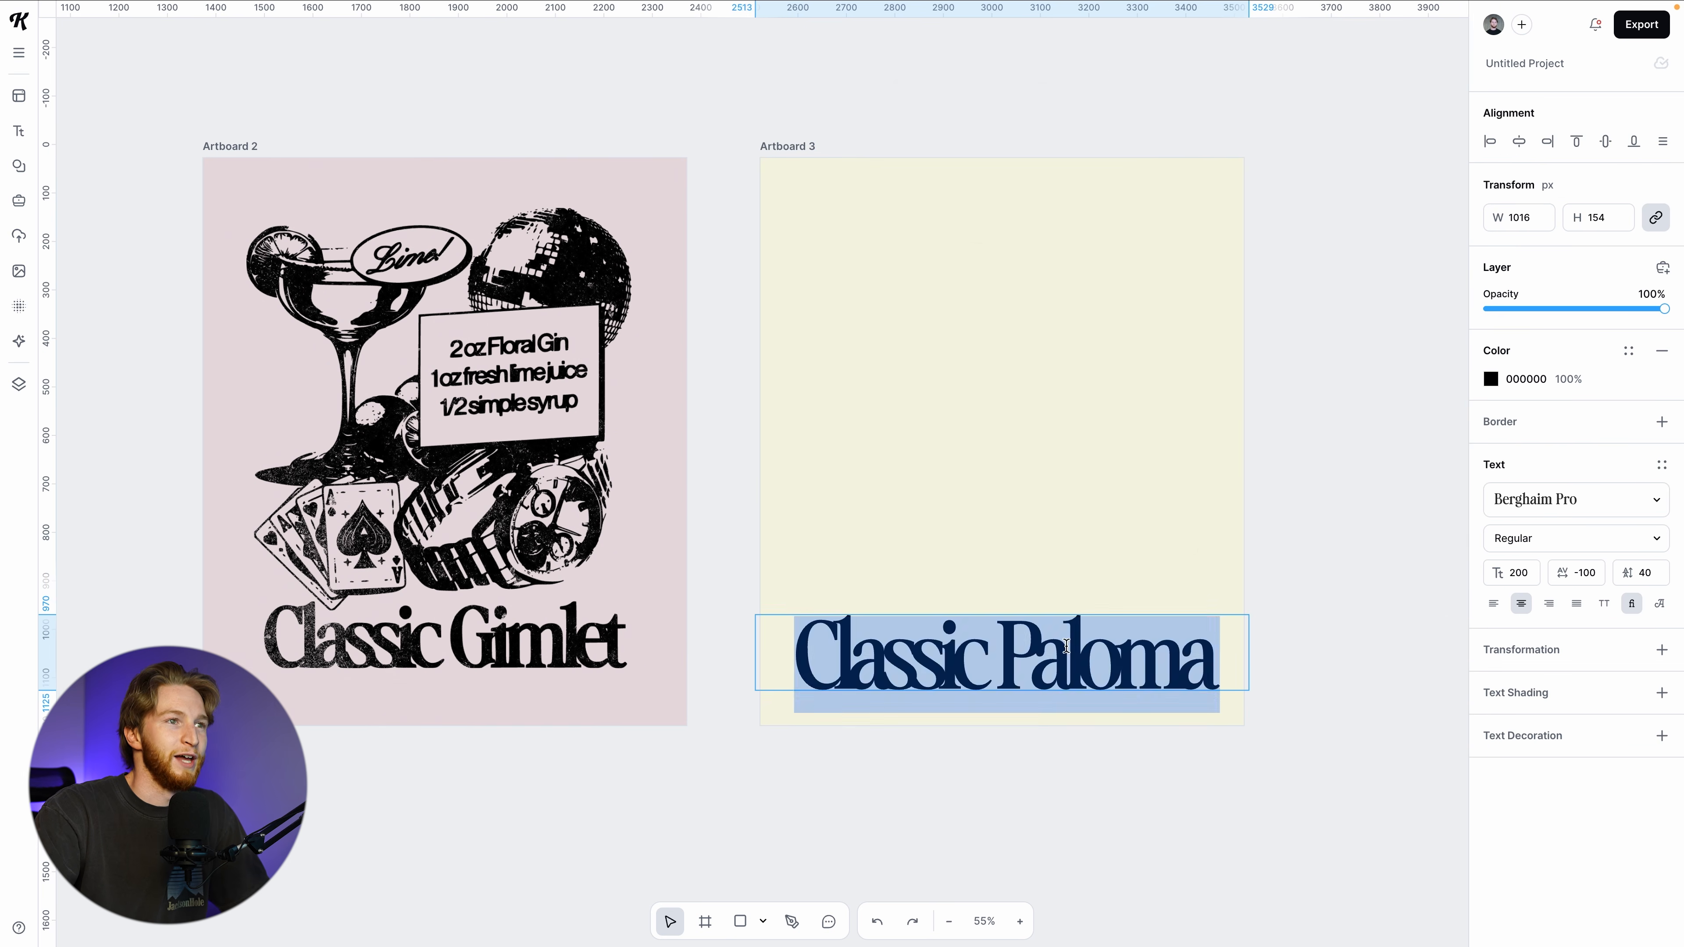
{"action": "type", "text": "Think Different"}
{"action": "key", "text": "Escape"}
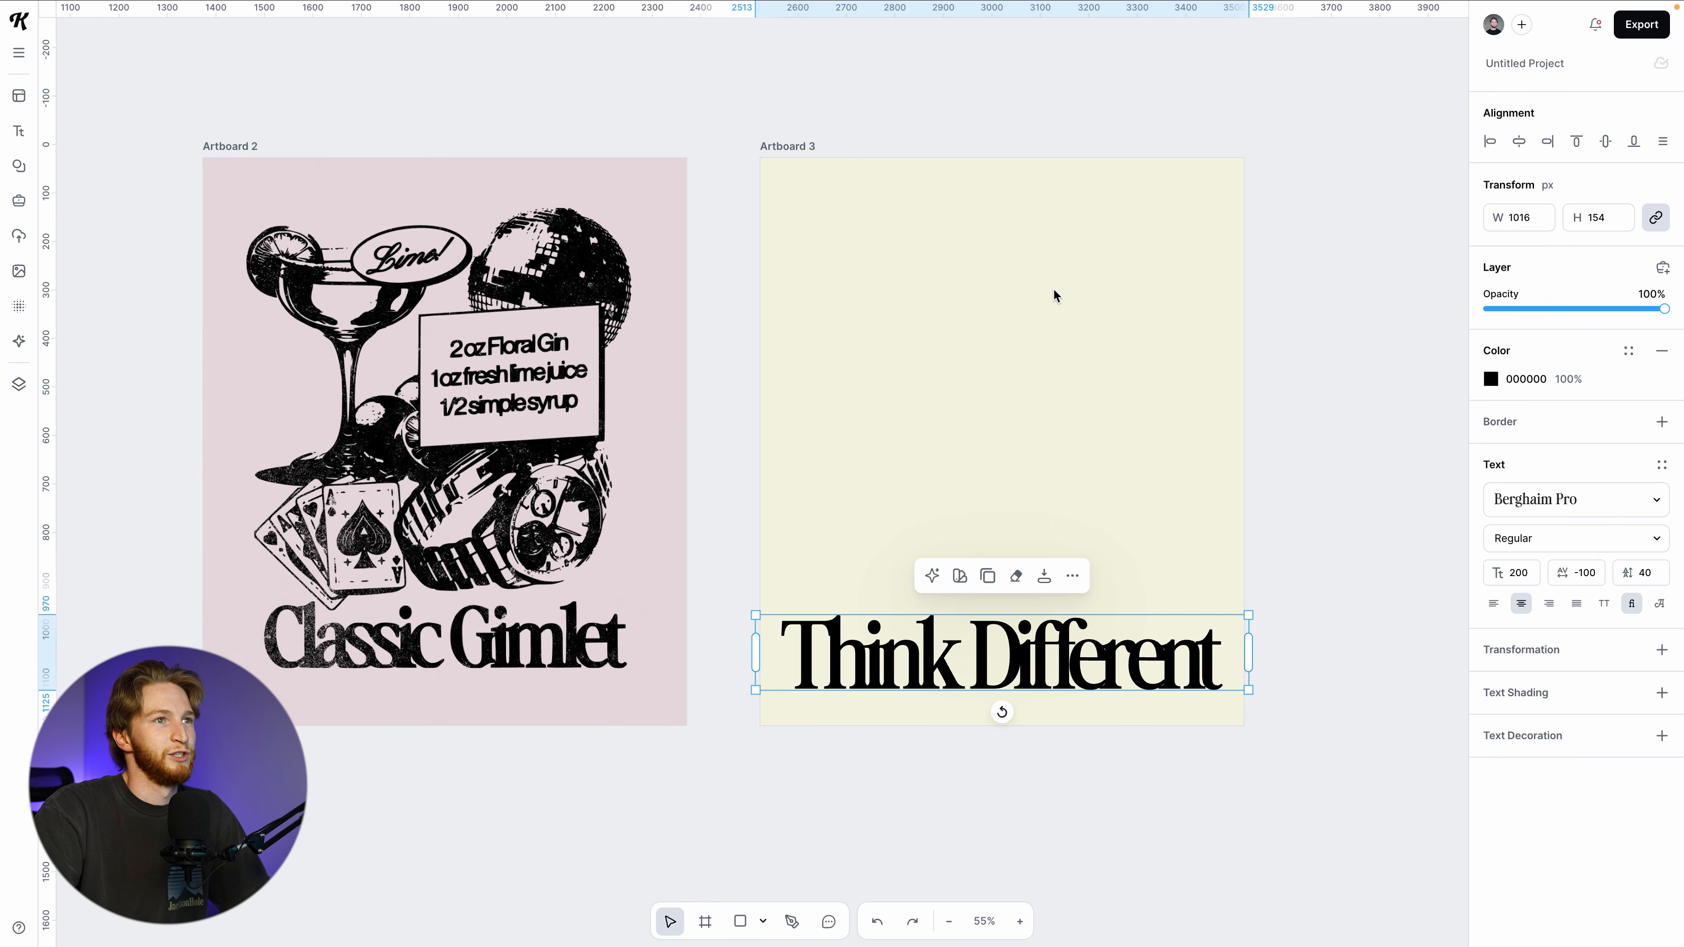
Undo the trial heading text and the pale yellow background on Artboard 3
{"action": "left_click", "coordinate": [940, 272]}
{"action": "key", "text": "ctrl+z"}
{"action": "key", "text": "ctrl+z"}
{"action": "key", "text": "ctrl+z"}
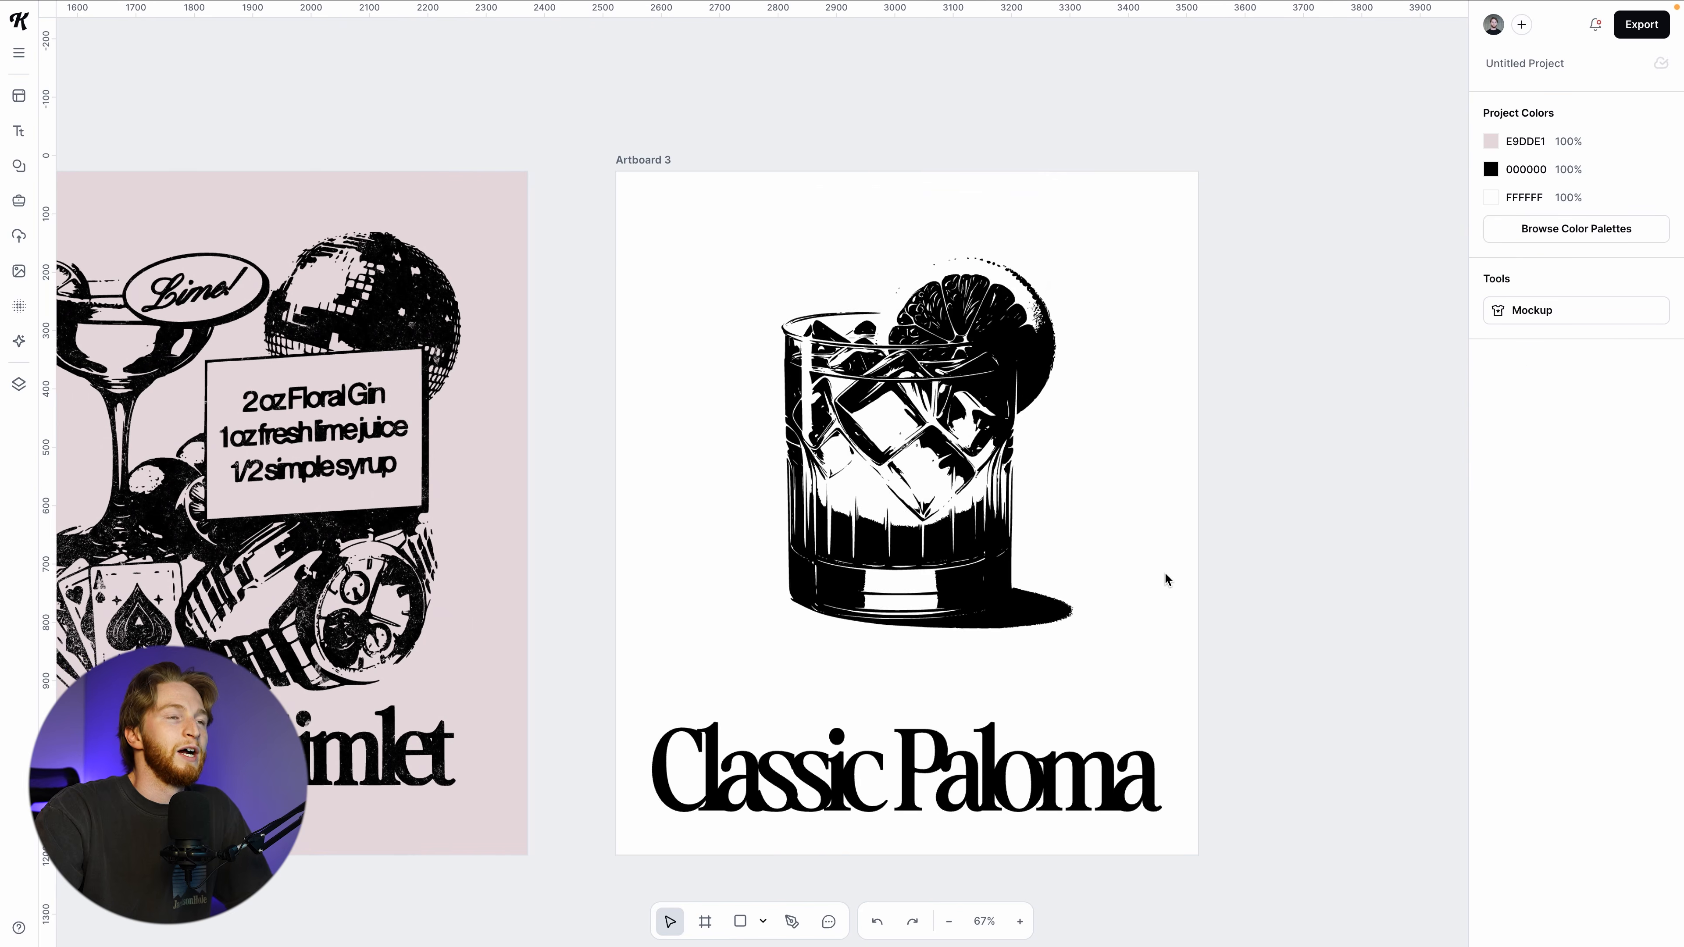
Review the advanced image generator's settings for the paloma cocktail: the model, the prompt, the aspect ratio and the clipart style
{"action": "scroll", "coordinate": [1164, 575], "scroll_direction": "right", "scroll_amount": 2}
{"action": "left_click", "coordinate": [884, 397]}
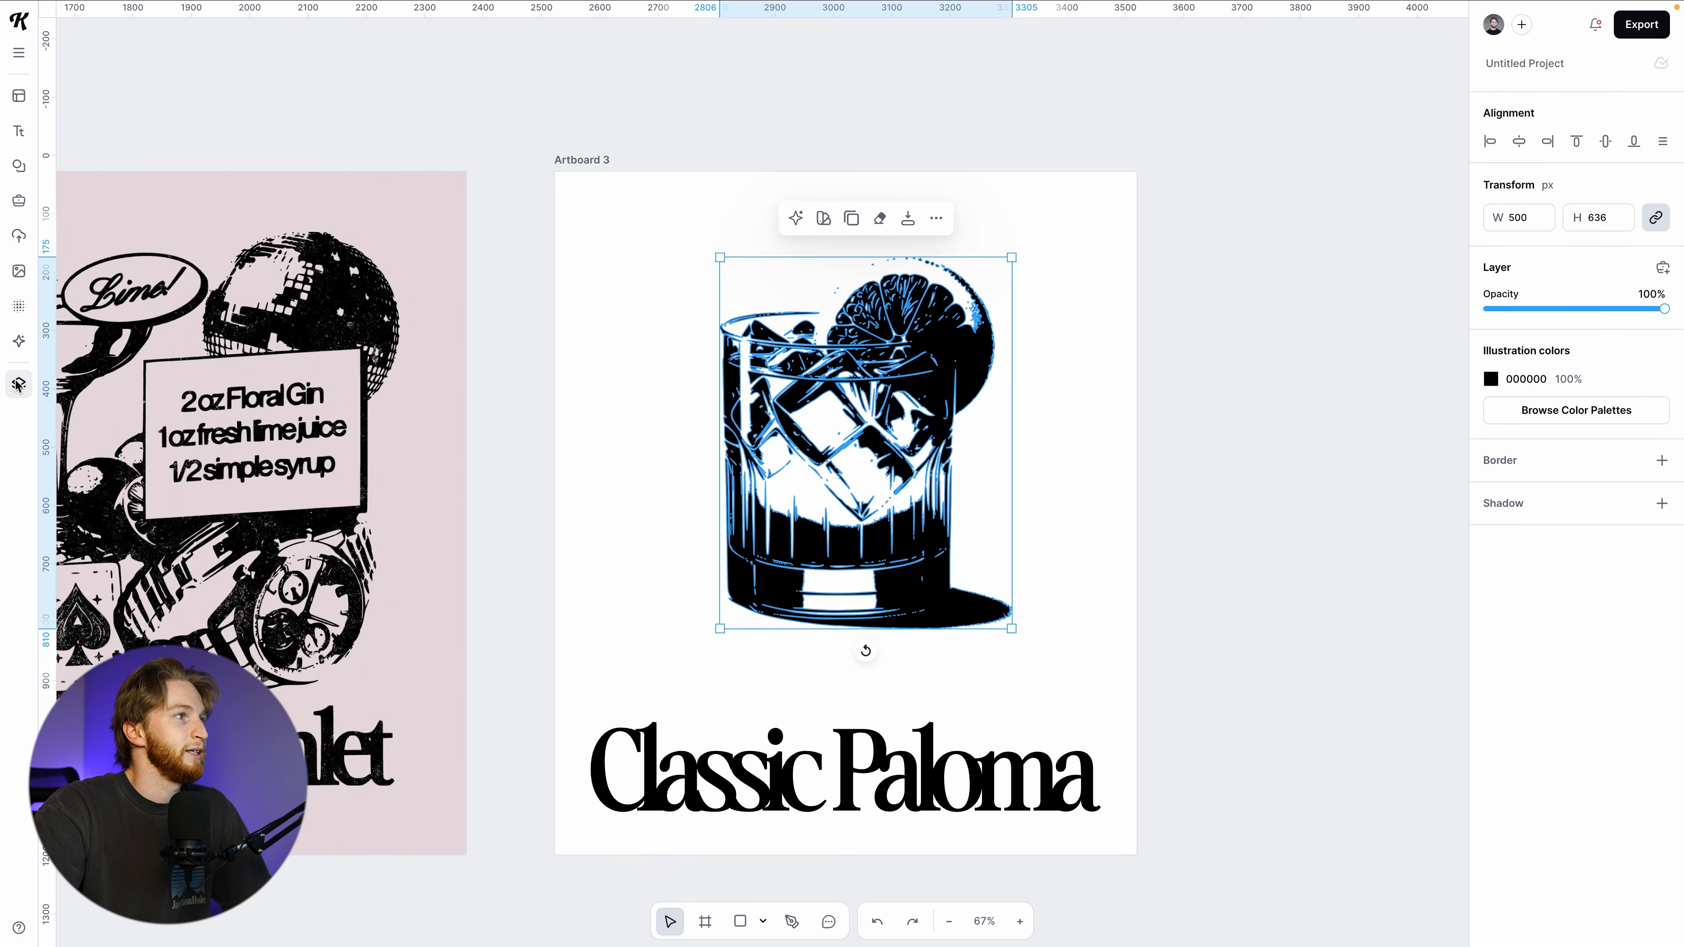
{"action": "left_click", "coordinate": [19, 341]}
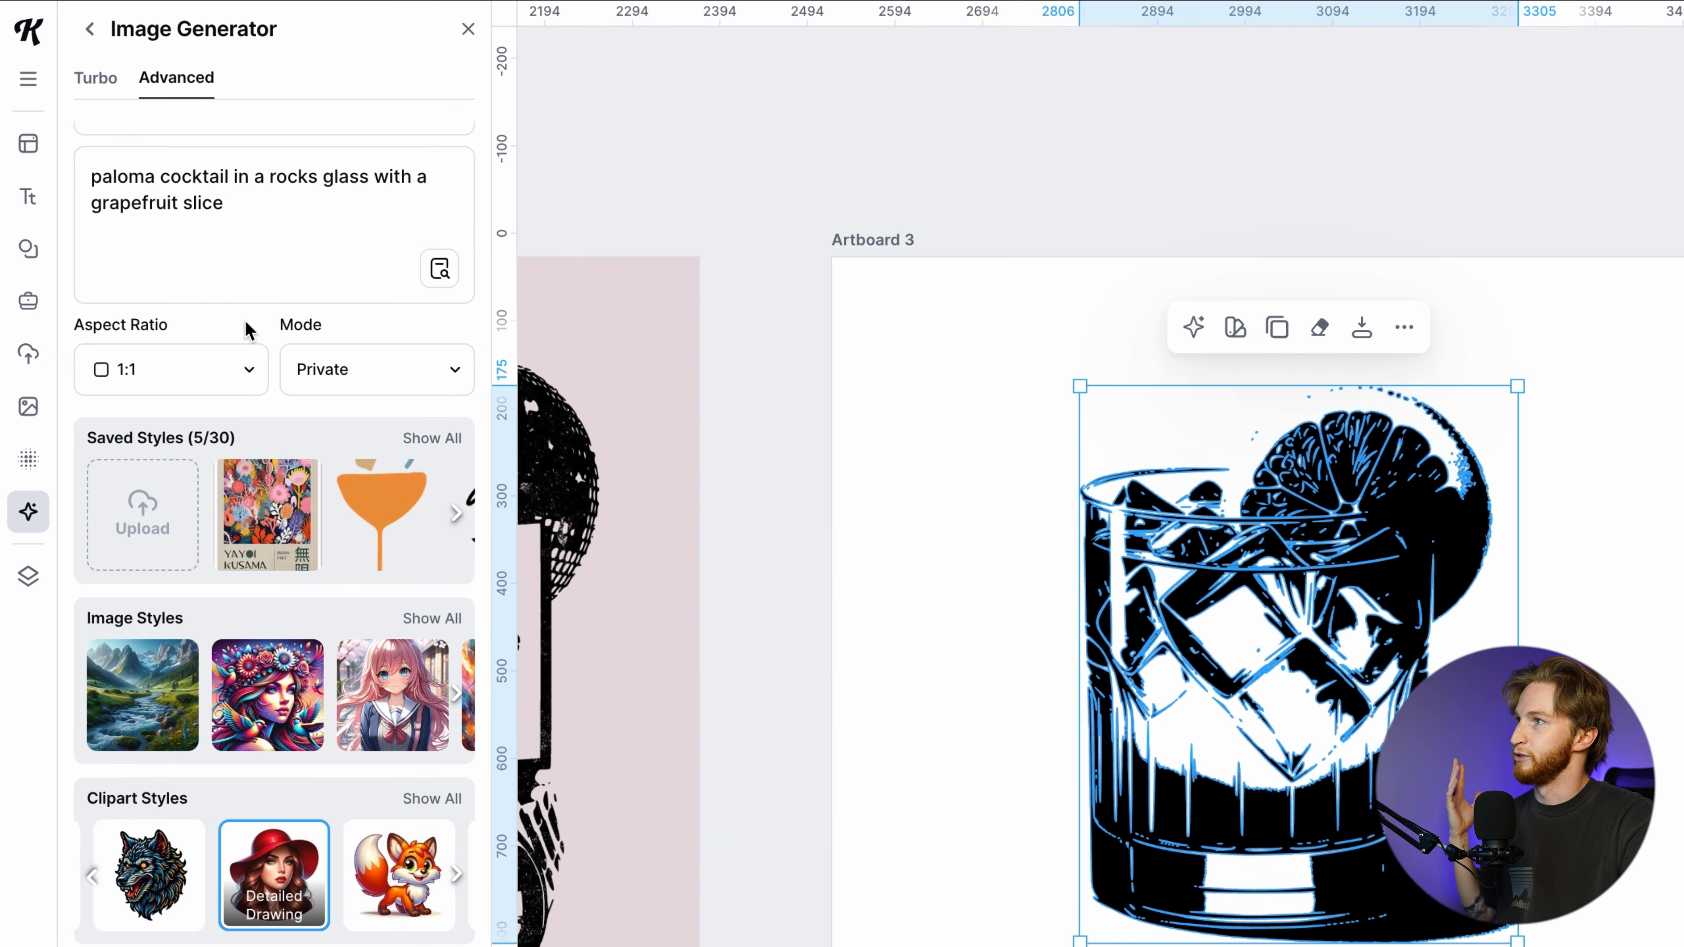
{"action": "scroll", "coordinate": [246, 330], "scroll_direction": "up", "scroll_amount": 1}
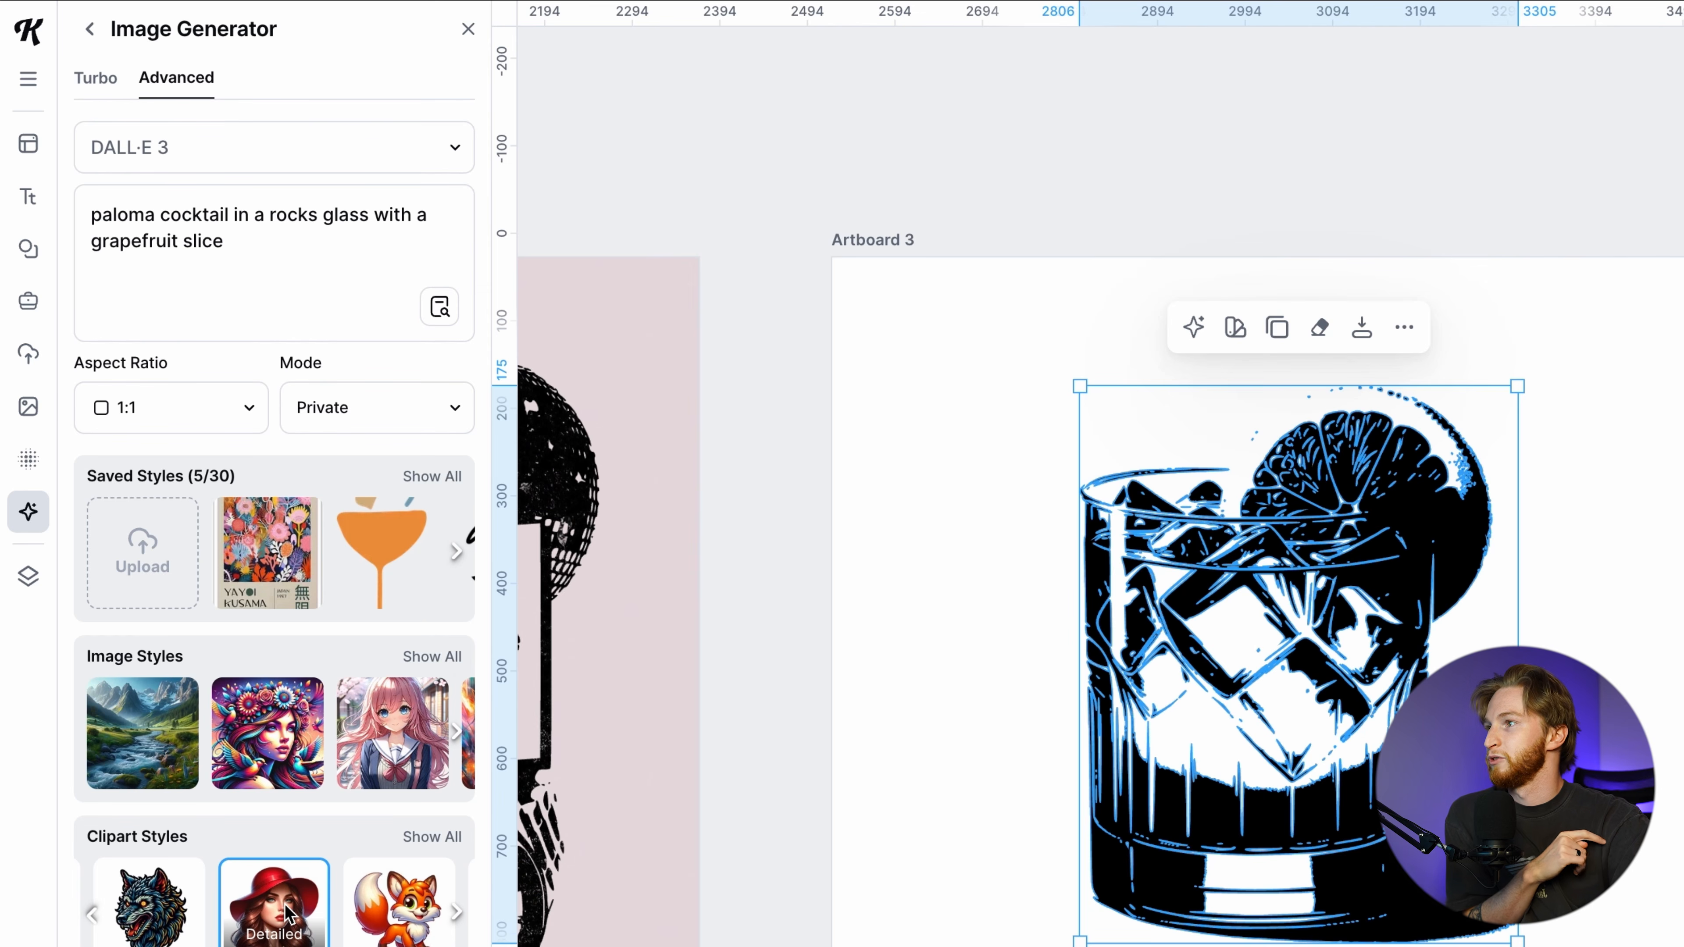
Place the AI-generated paloma cocktail image from the uploaded files and move it onto the empty canvas beside Artboard 3
{"action": "left_click", "coordinate": [29, 352]}
{"action": "left_click", "coordinate": [176, 288]}
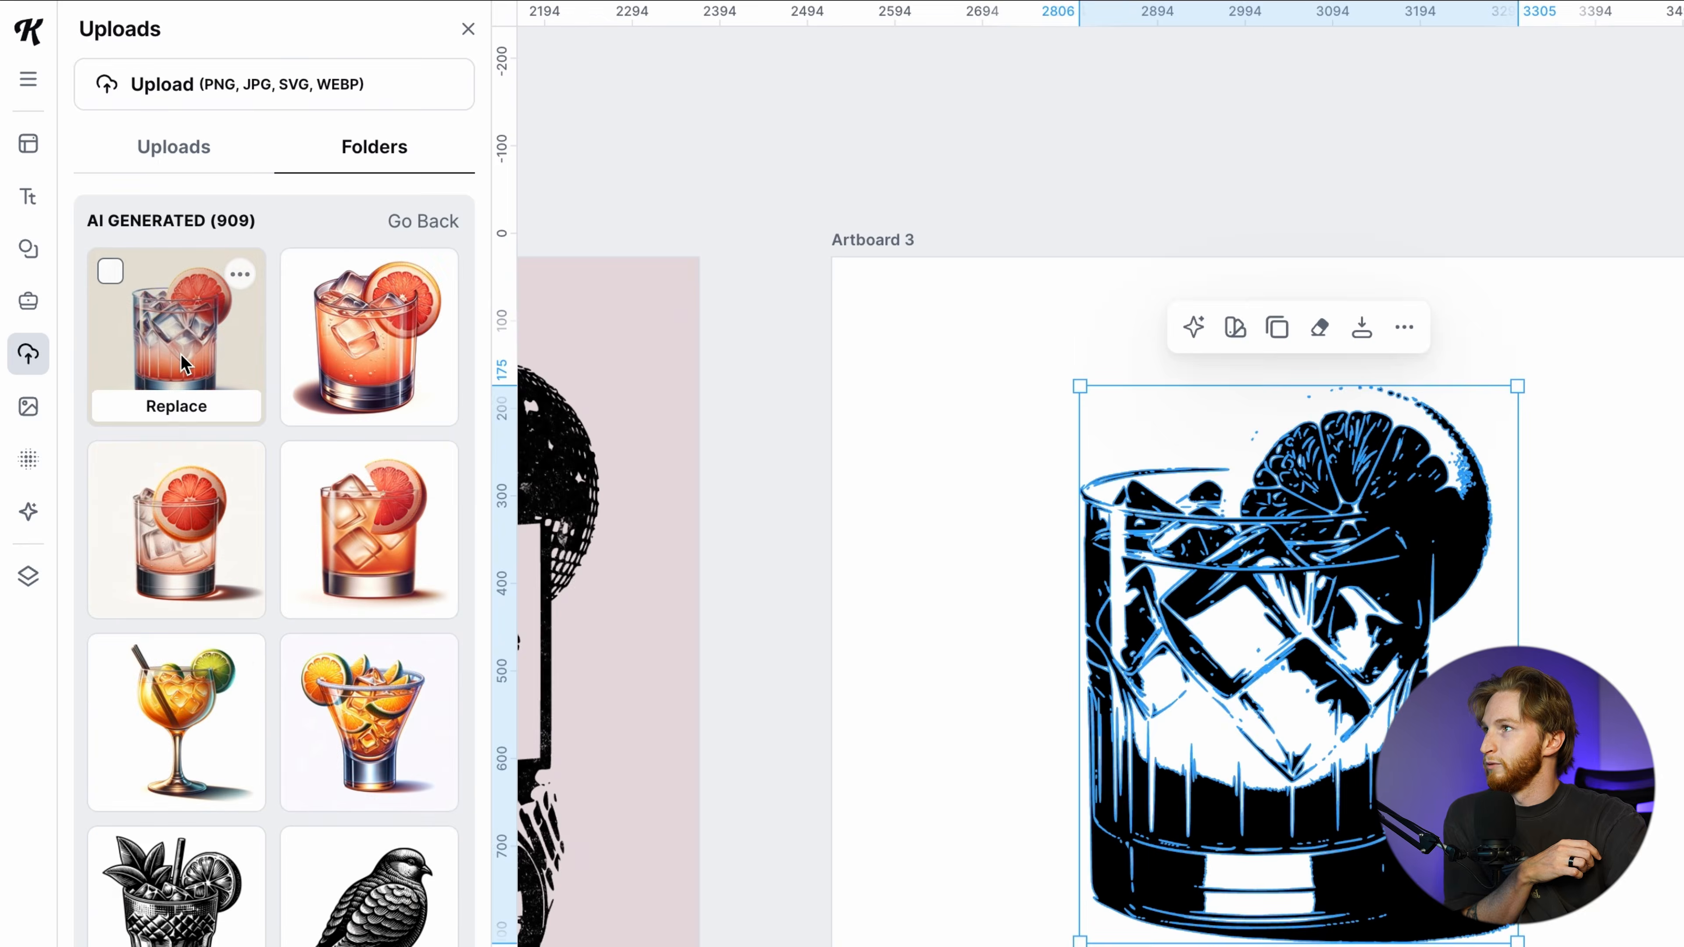
{"action": "left_click", "coordinate": [185, 331]}
{"action": "left_click", "coordinate": [468, 29]}
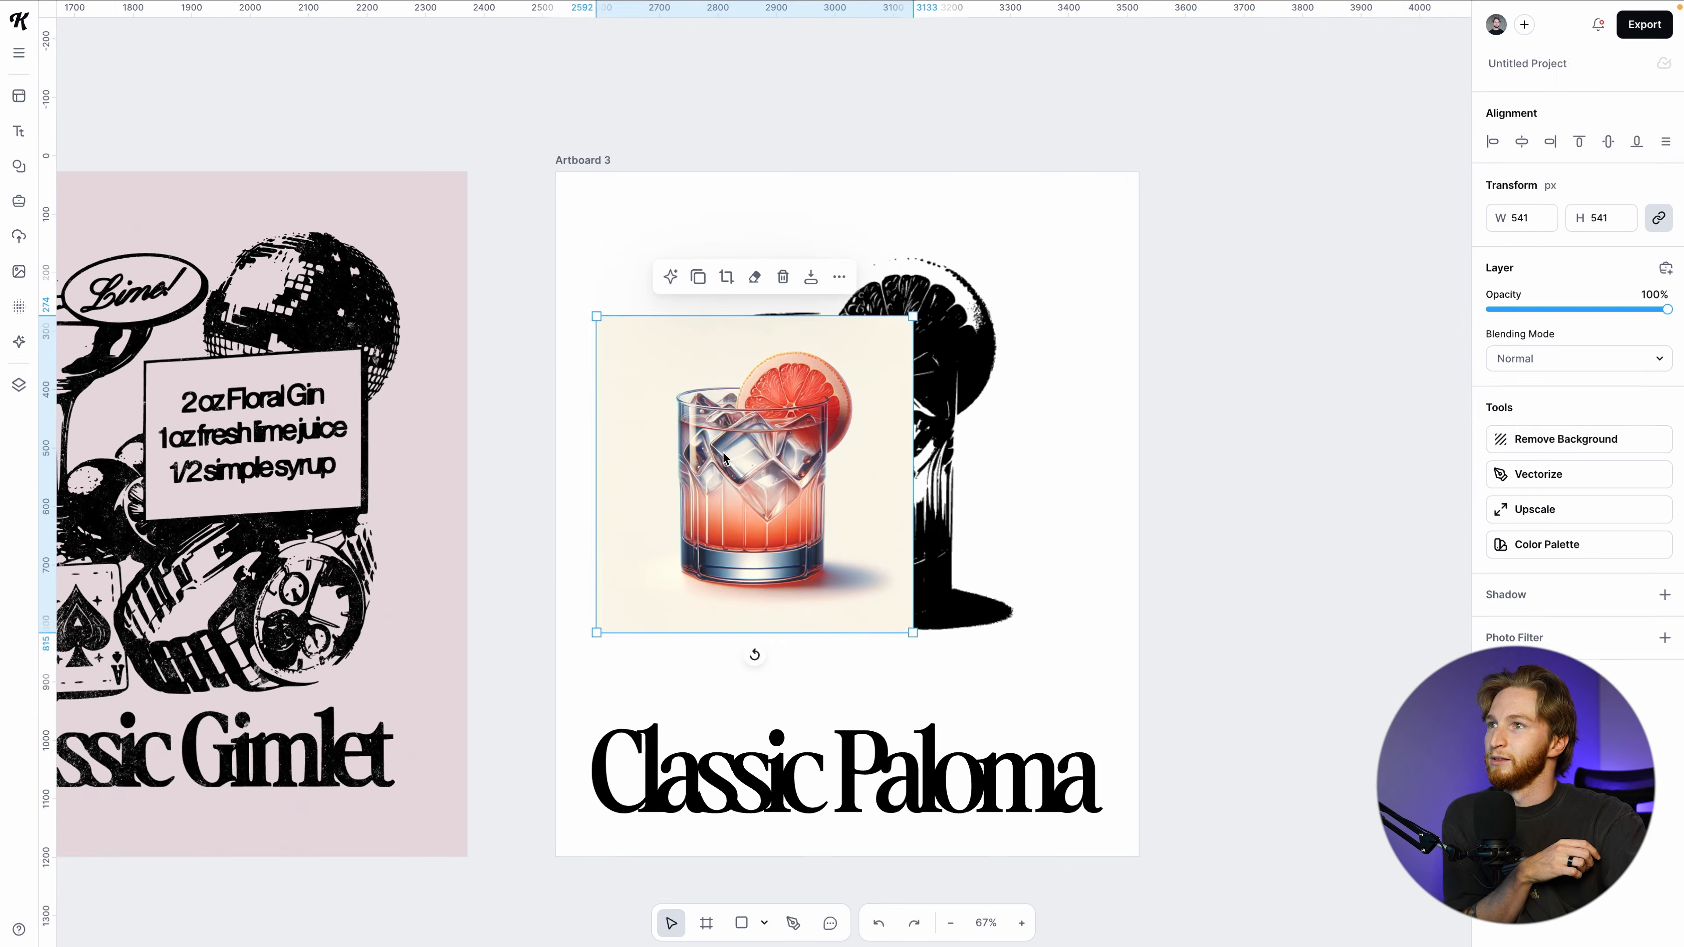
{"action": "left_click_drag", "start_coordinate": [724, 458], "coordinate": [1311, 420]}
{"action": "scroll", "coordinate": [952, 588], "scroll_direction": "right", "scroll_amount": 3}
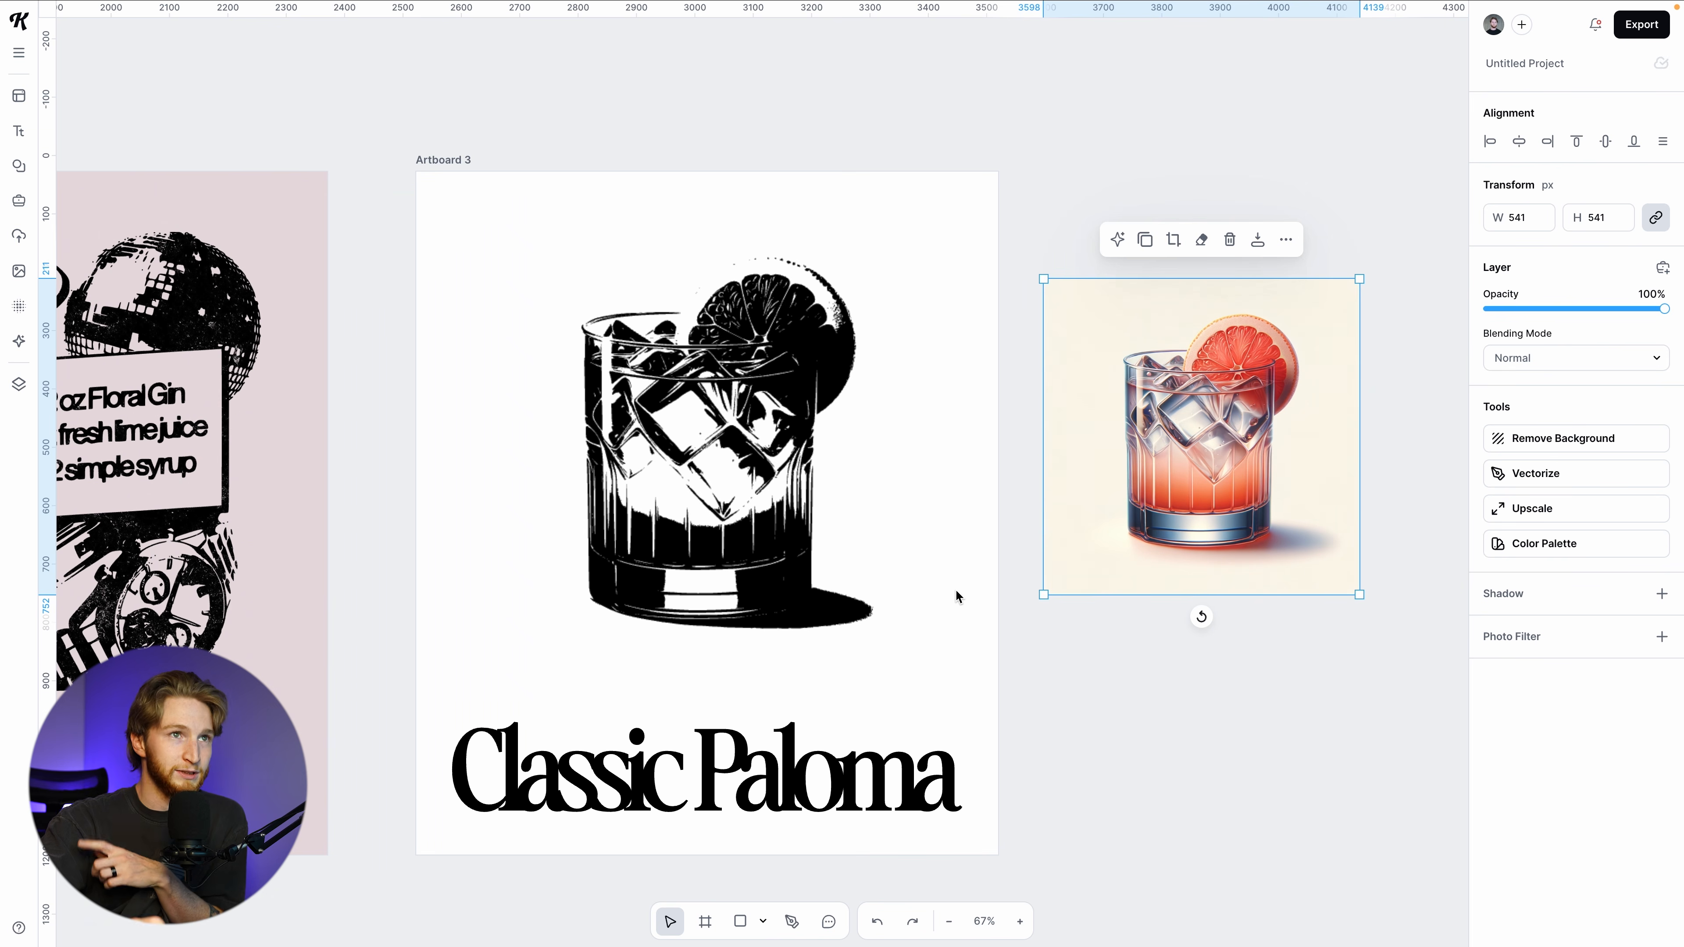
{"action": "left_click_drag", "start_coordinate": [1291, 425], "coordinate": [1269, 439]}
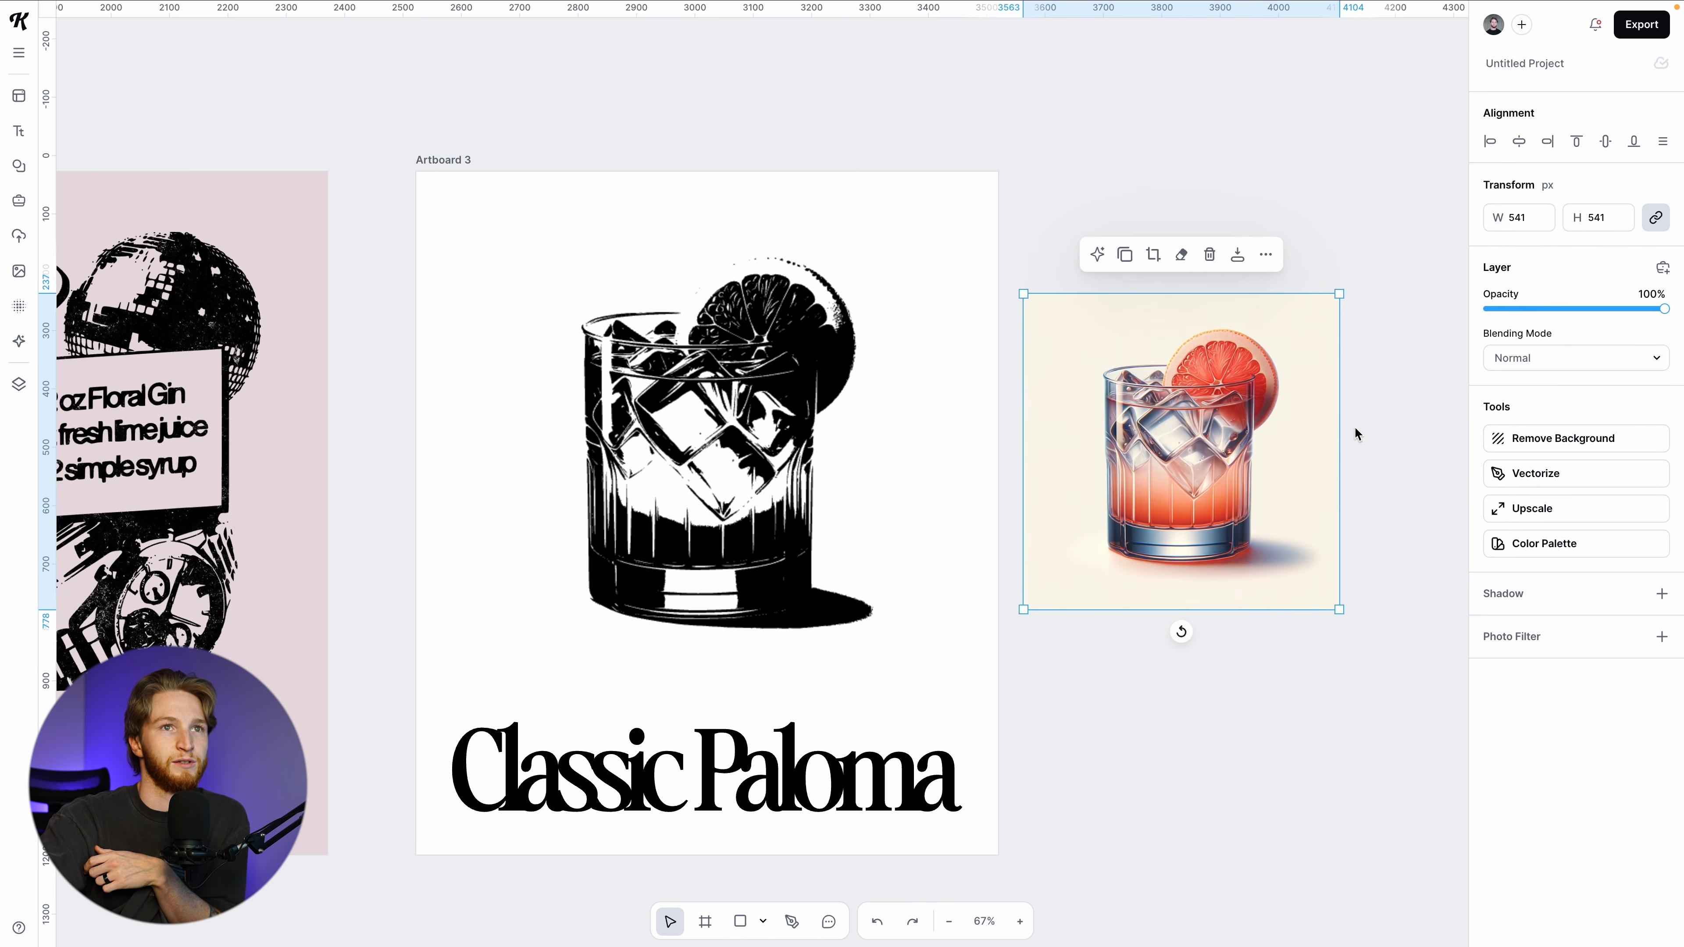
Vectorize the colour cocktail image beside Artboard 3 into a solid black illustration without its background
{"action": "left_click", "coordinate": [1558, 478]}
{"action": "left_click", "coordinate": [1575, 588]}
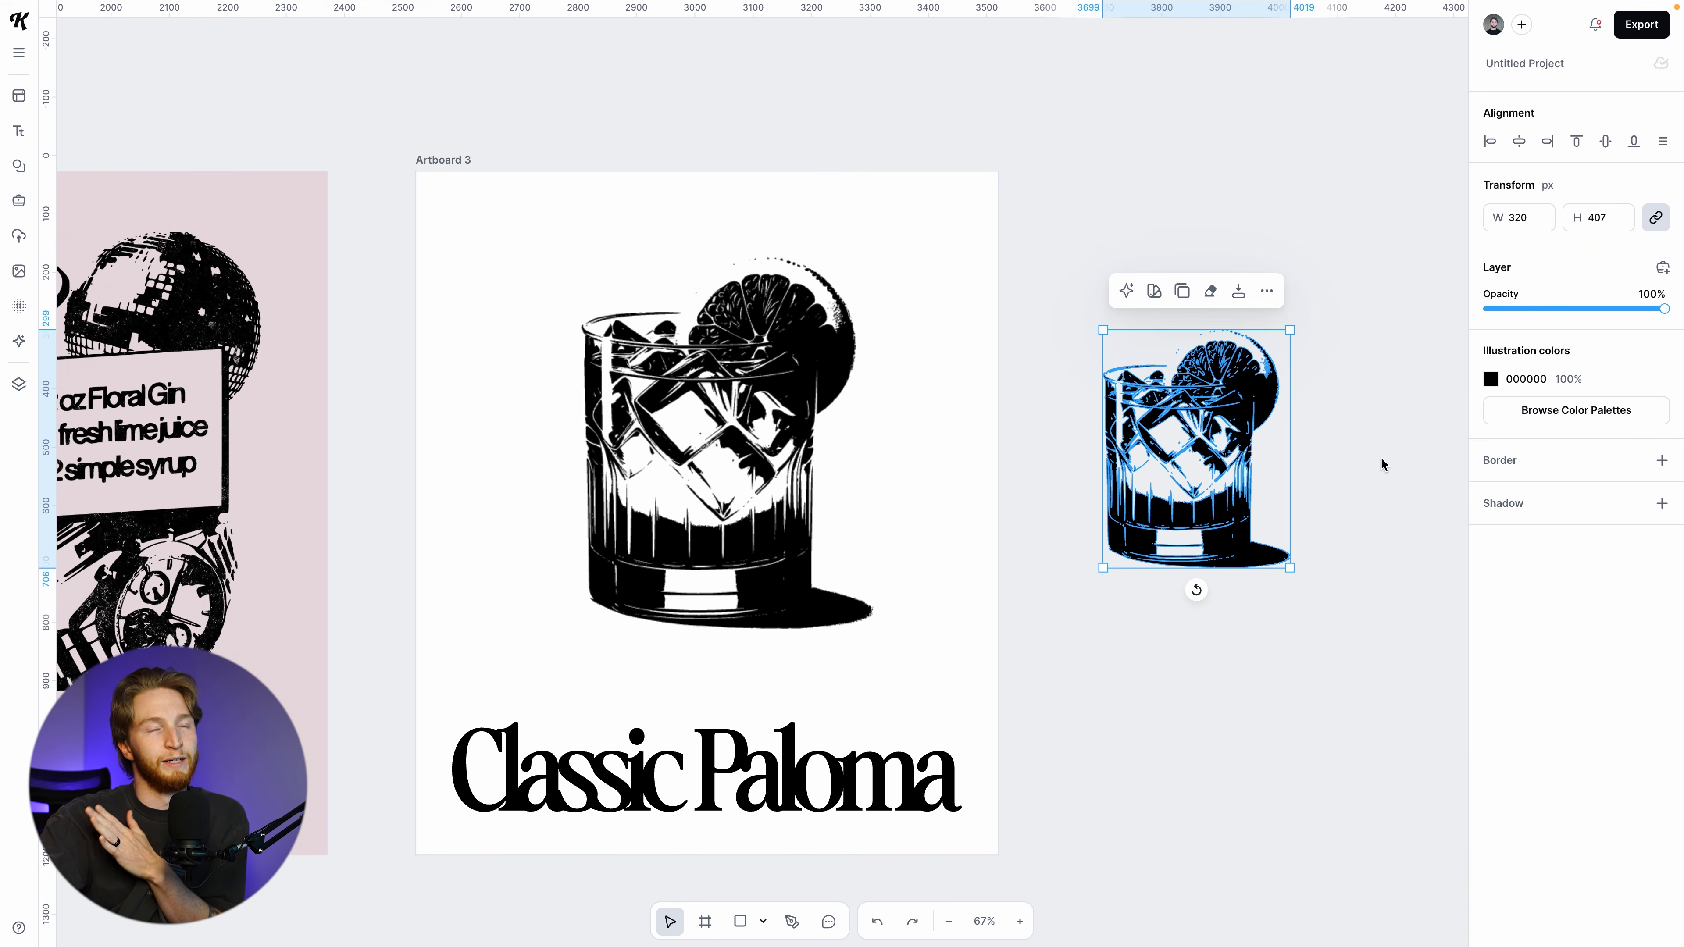
{"action": "left_click", "coordinate": [1255, 409]}
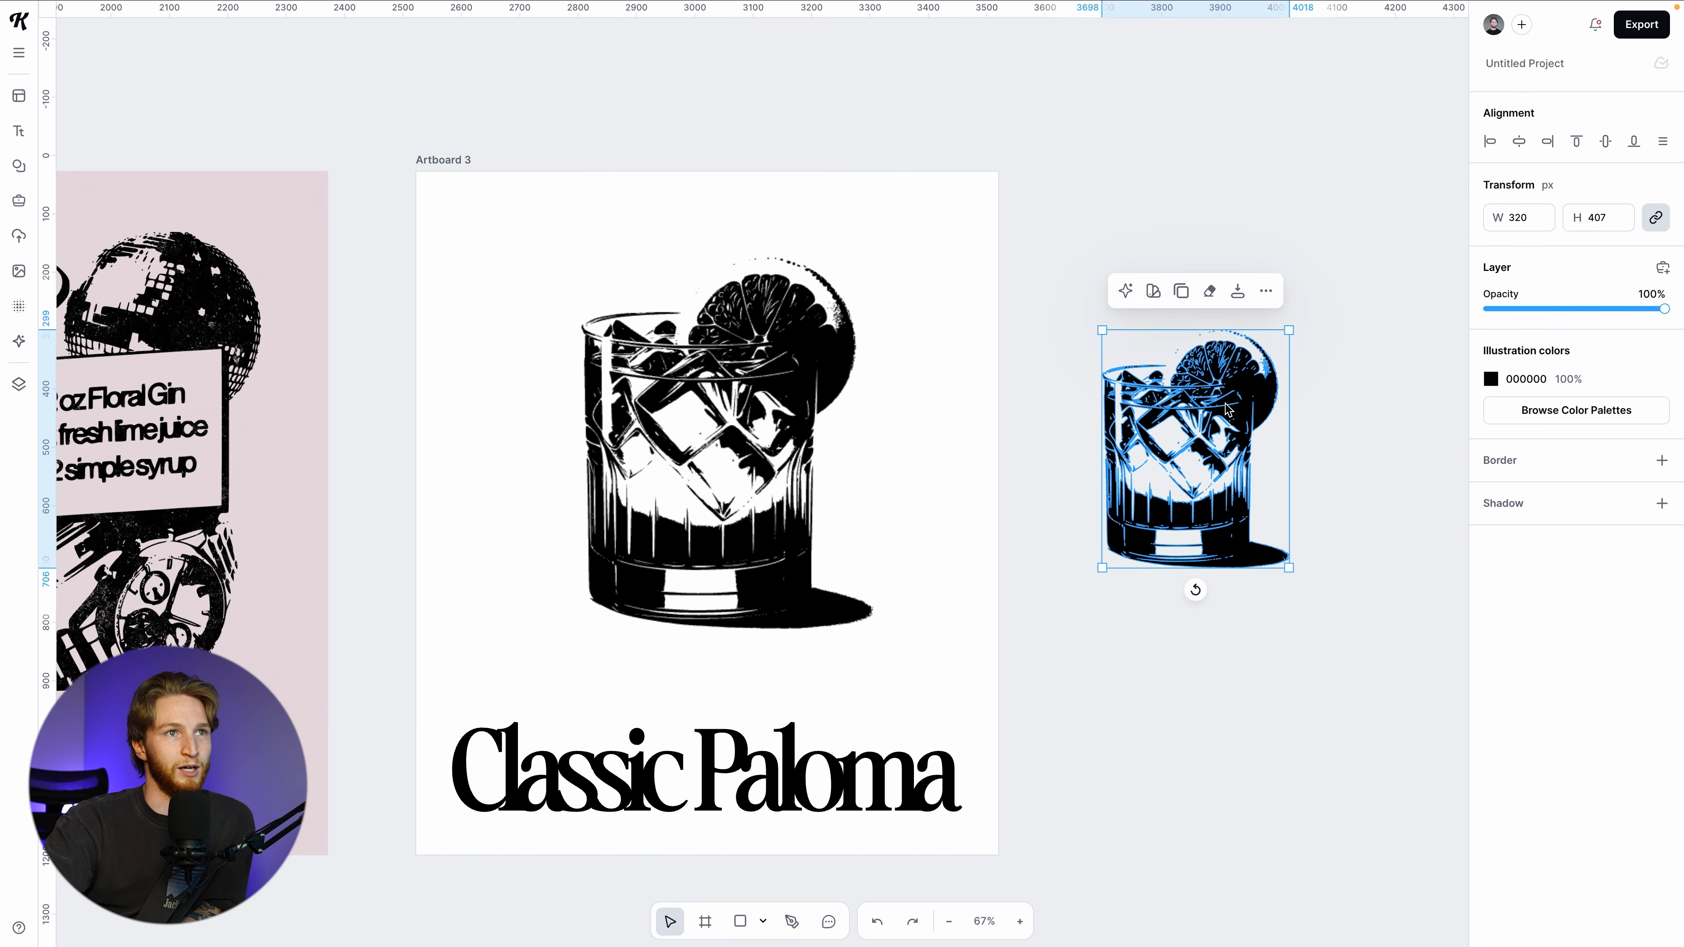
Scale the glass illustration on Artboard 3 to about 433 × 551 px and move it toward the artboard's left edge
{"action": "scroll", "coordinate": [1022, 537], "scroll_direction": "left", "scroll_amount": 2}
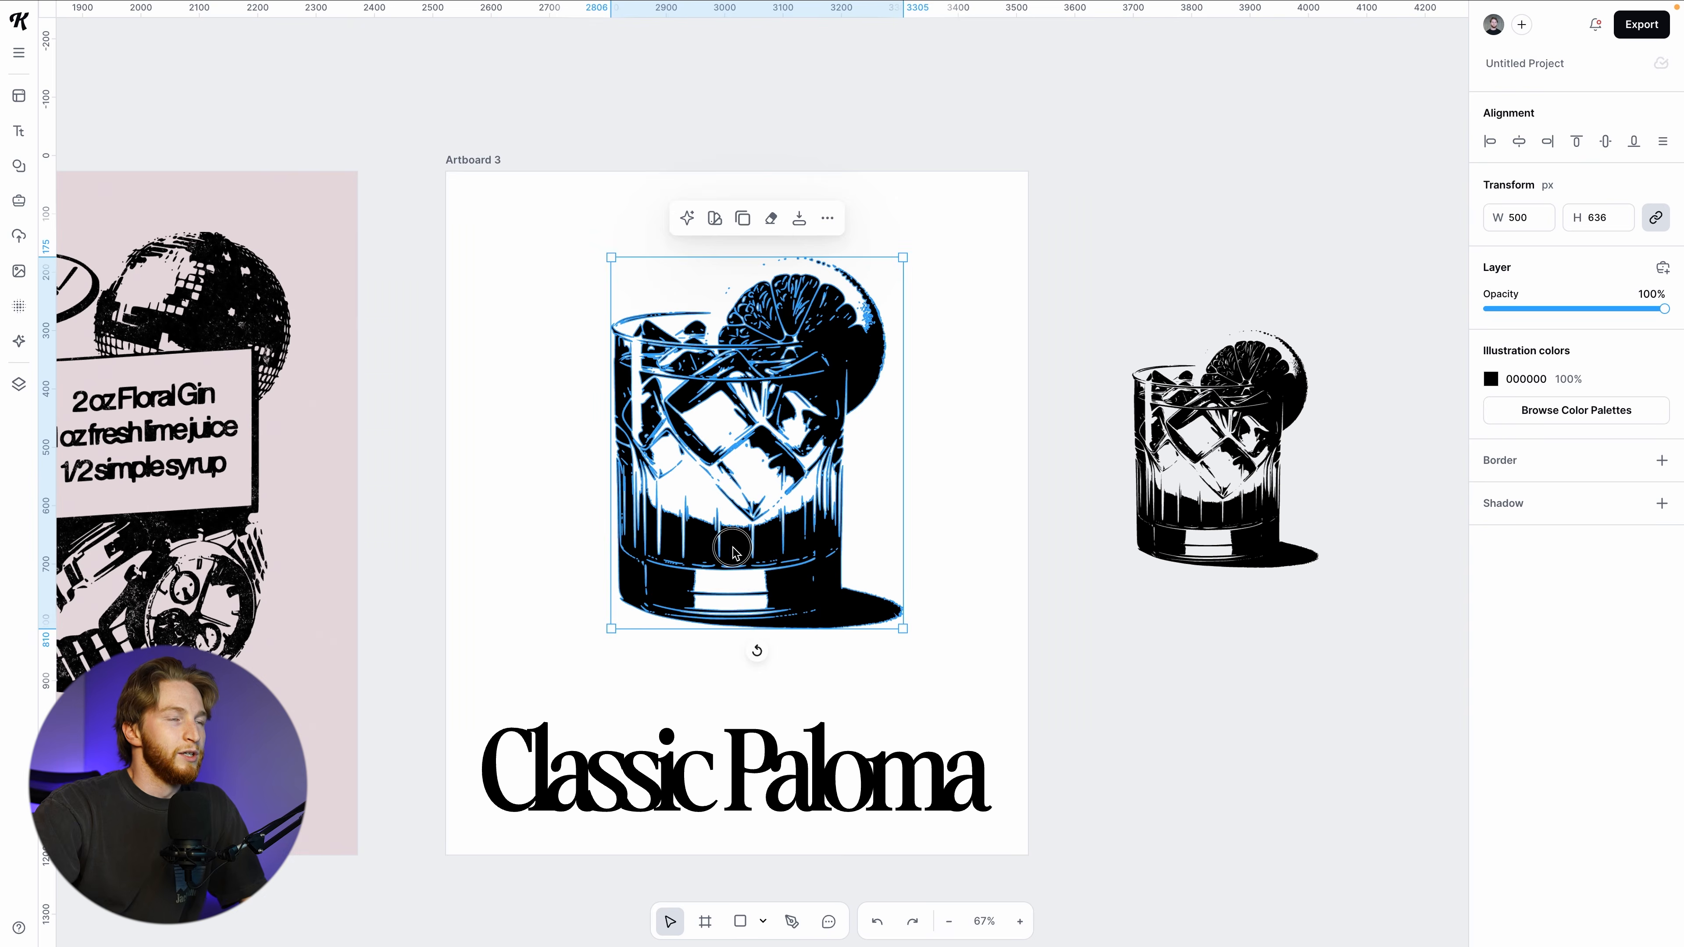
{"action": "left_click_drag", "start_coordinate": [733, 551], "coordinate": [661, 529]}
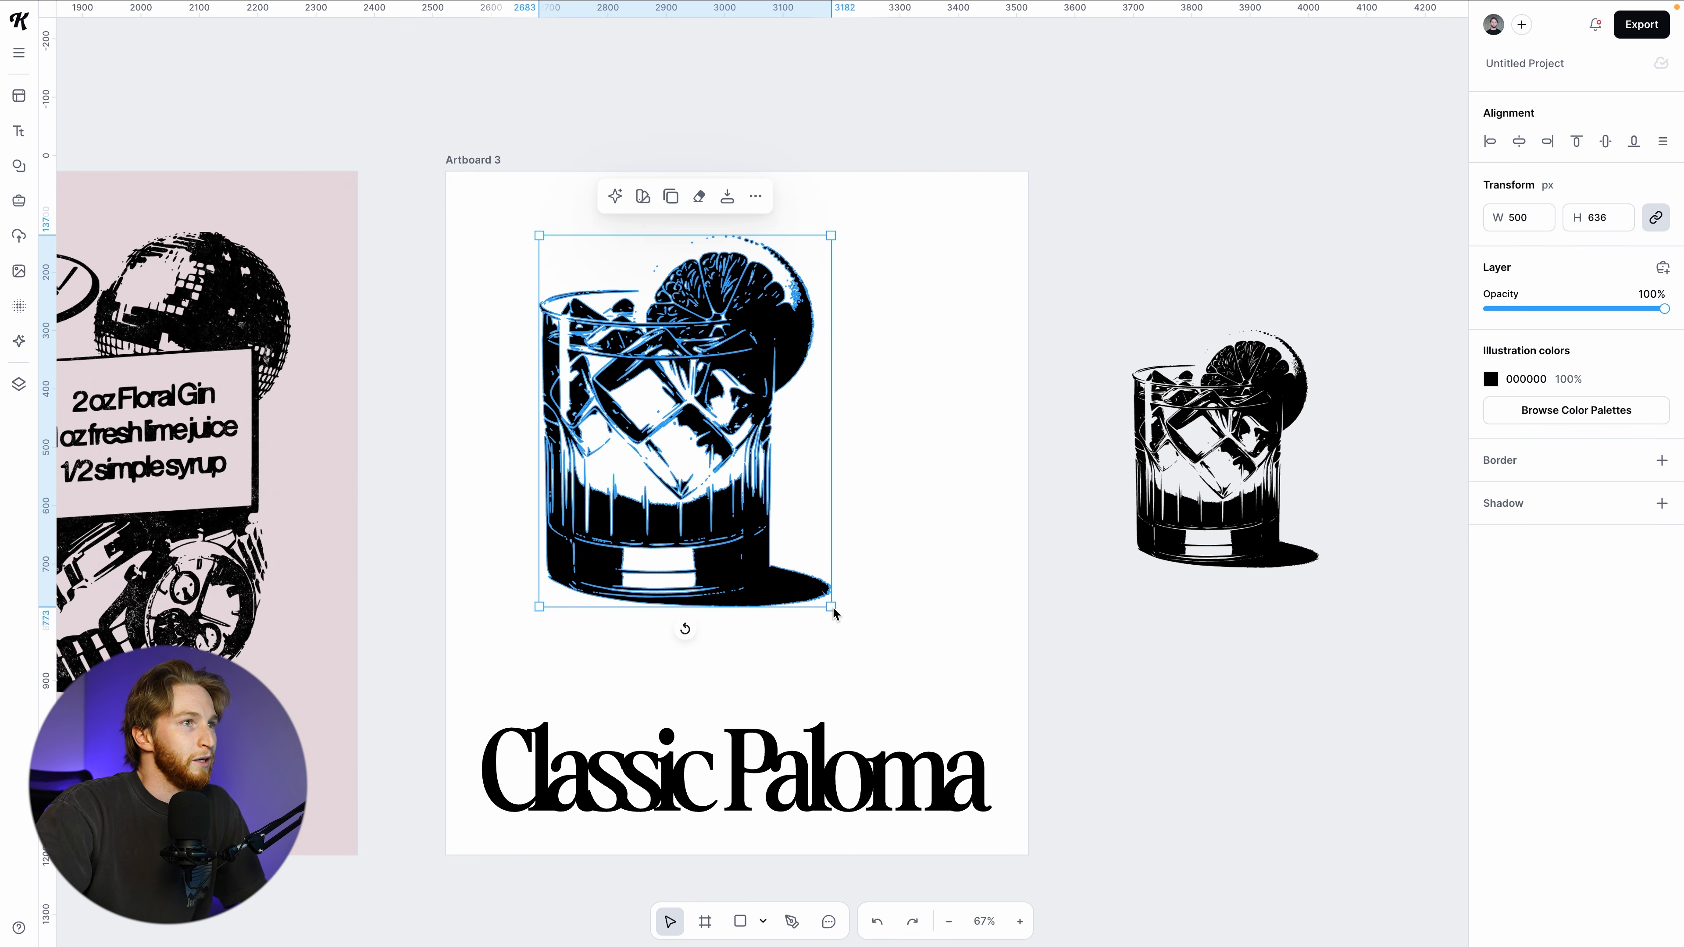
{"action": "left_click_drag", "start_coordinate": [834, 613], "coordinate": [784, 572]}
{"action": "left_click_drag", "start_coordinate": [732, 391], "coordinate": [670, 424]}
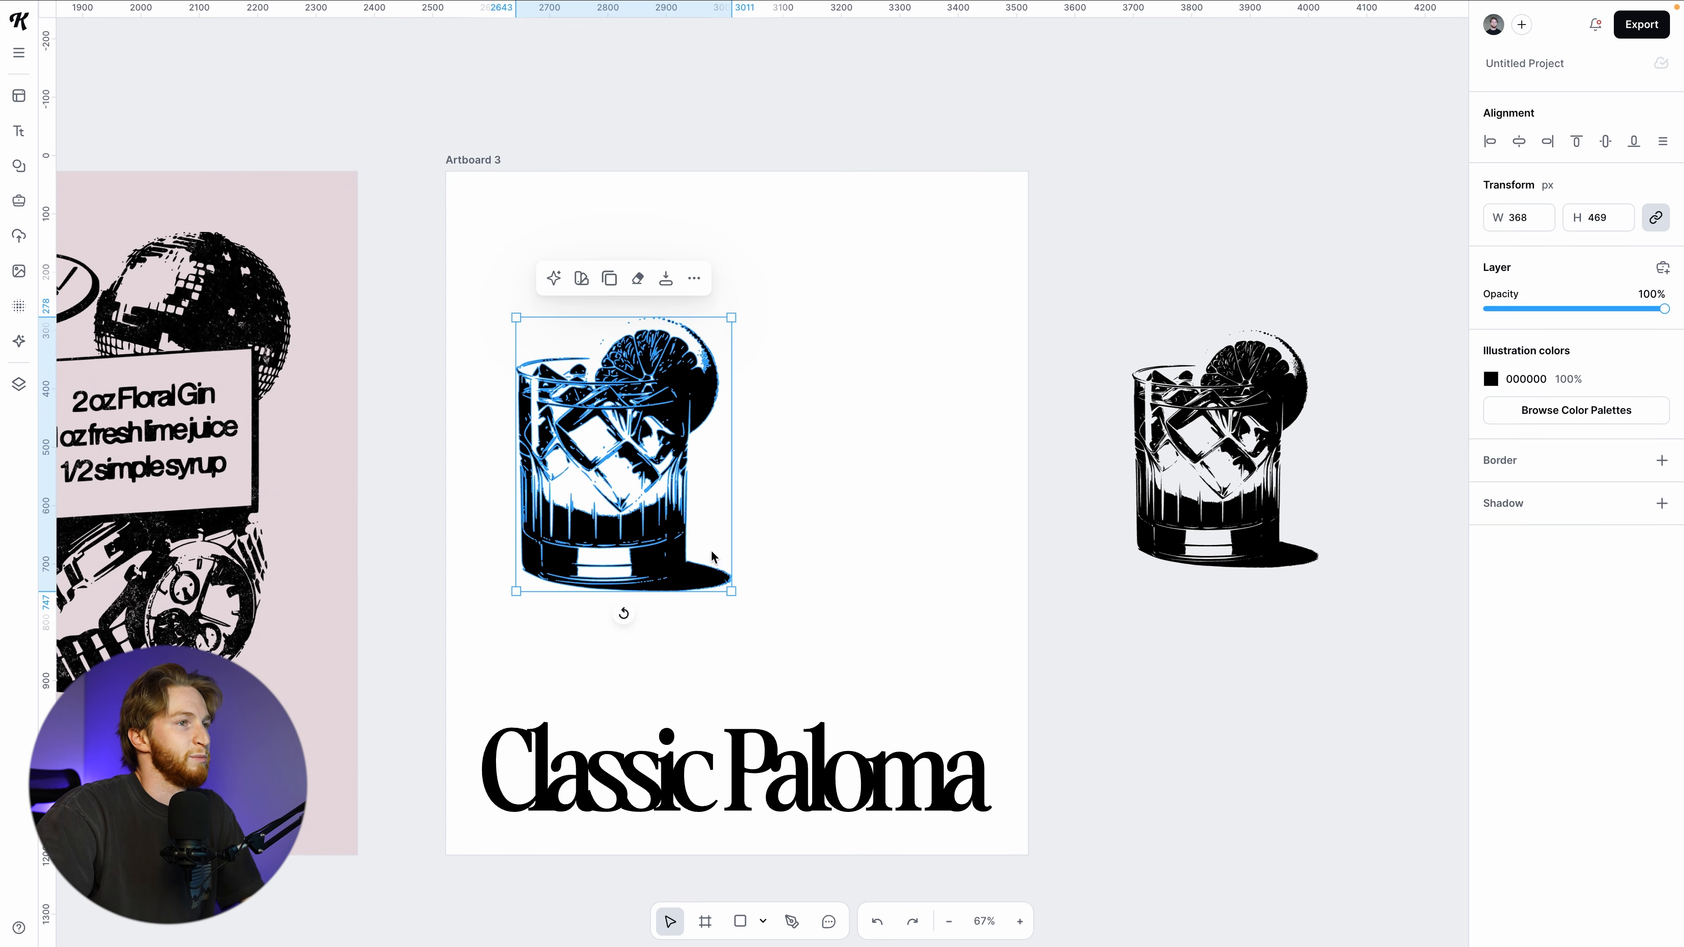
{"action": "left_click_drag", "start_coordinate": [729, 591], "coordinate": [752, 609]}
{"action": "scroll", "coordinate": [846, 472], "scroll_direction": "left", "scroll_amount": 5}
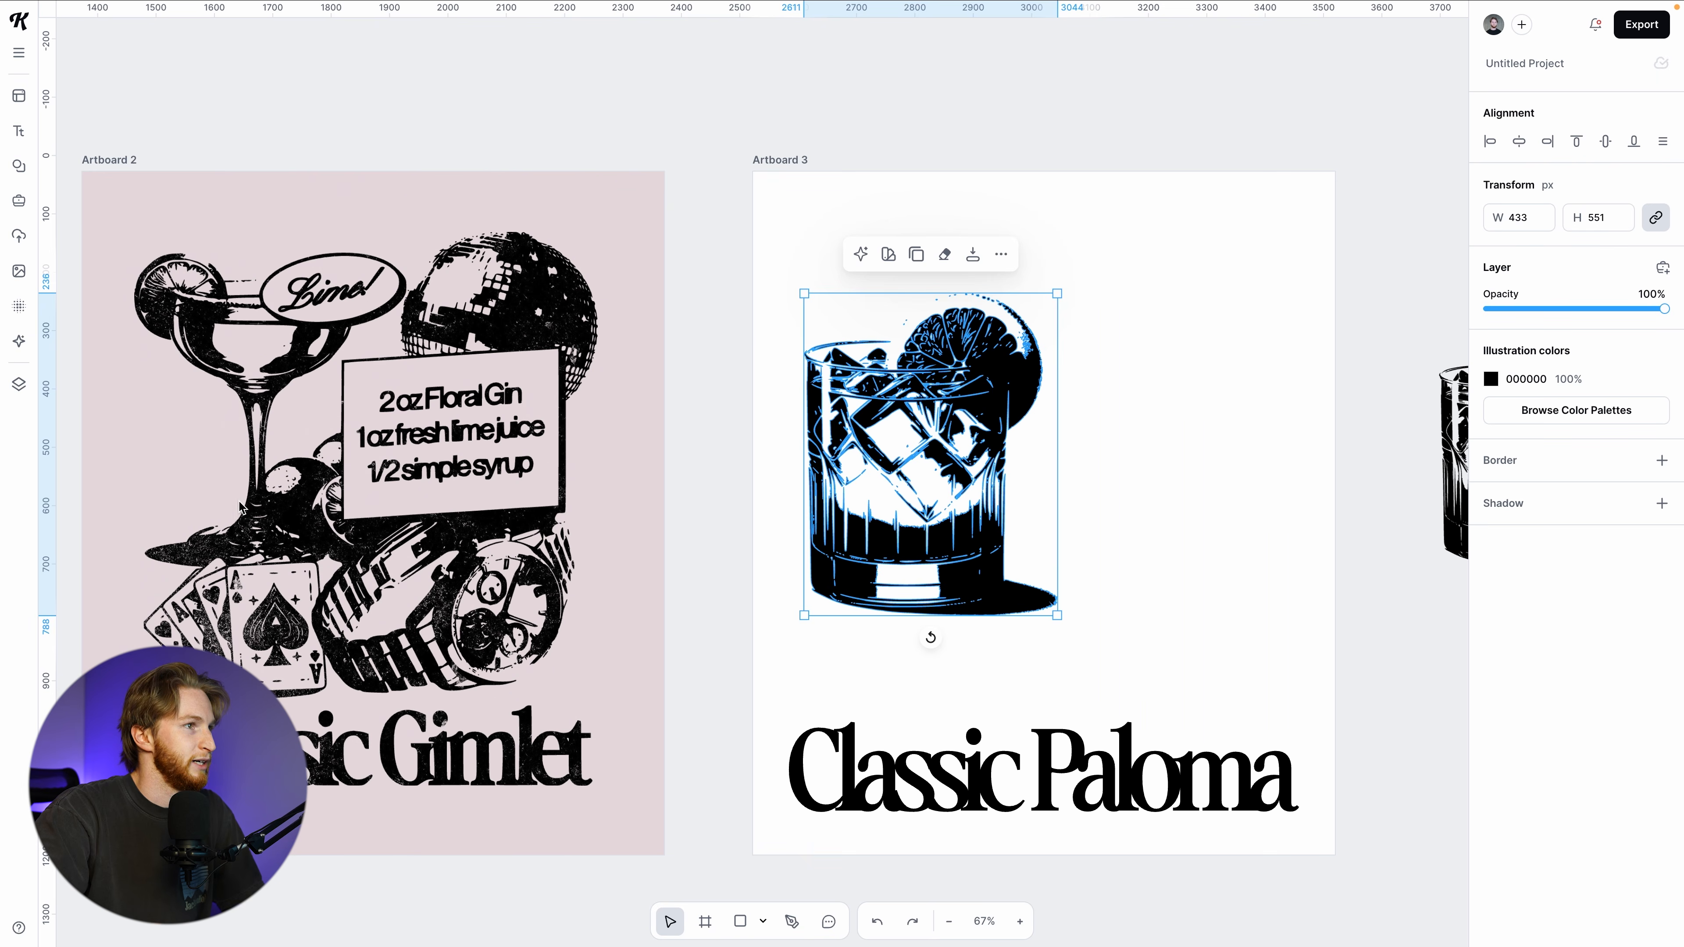
Enlarge the glass illustration slightly and move it to the middle of Artboard 3, just above the heading
{"action": "left_click_drag", "start_coordinate": [873, 388], "coordinate": [879, 360]}
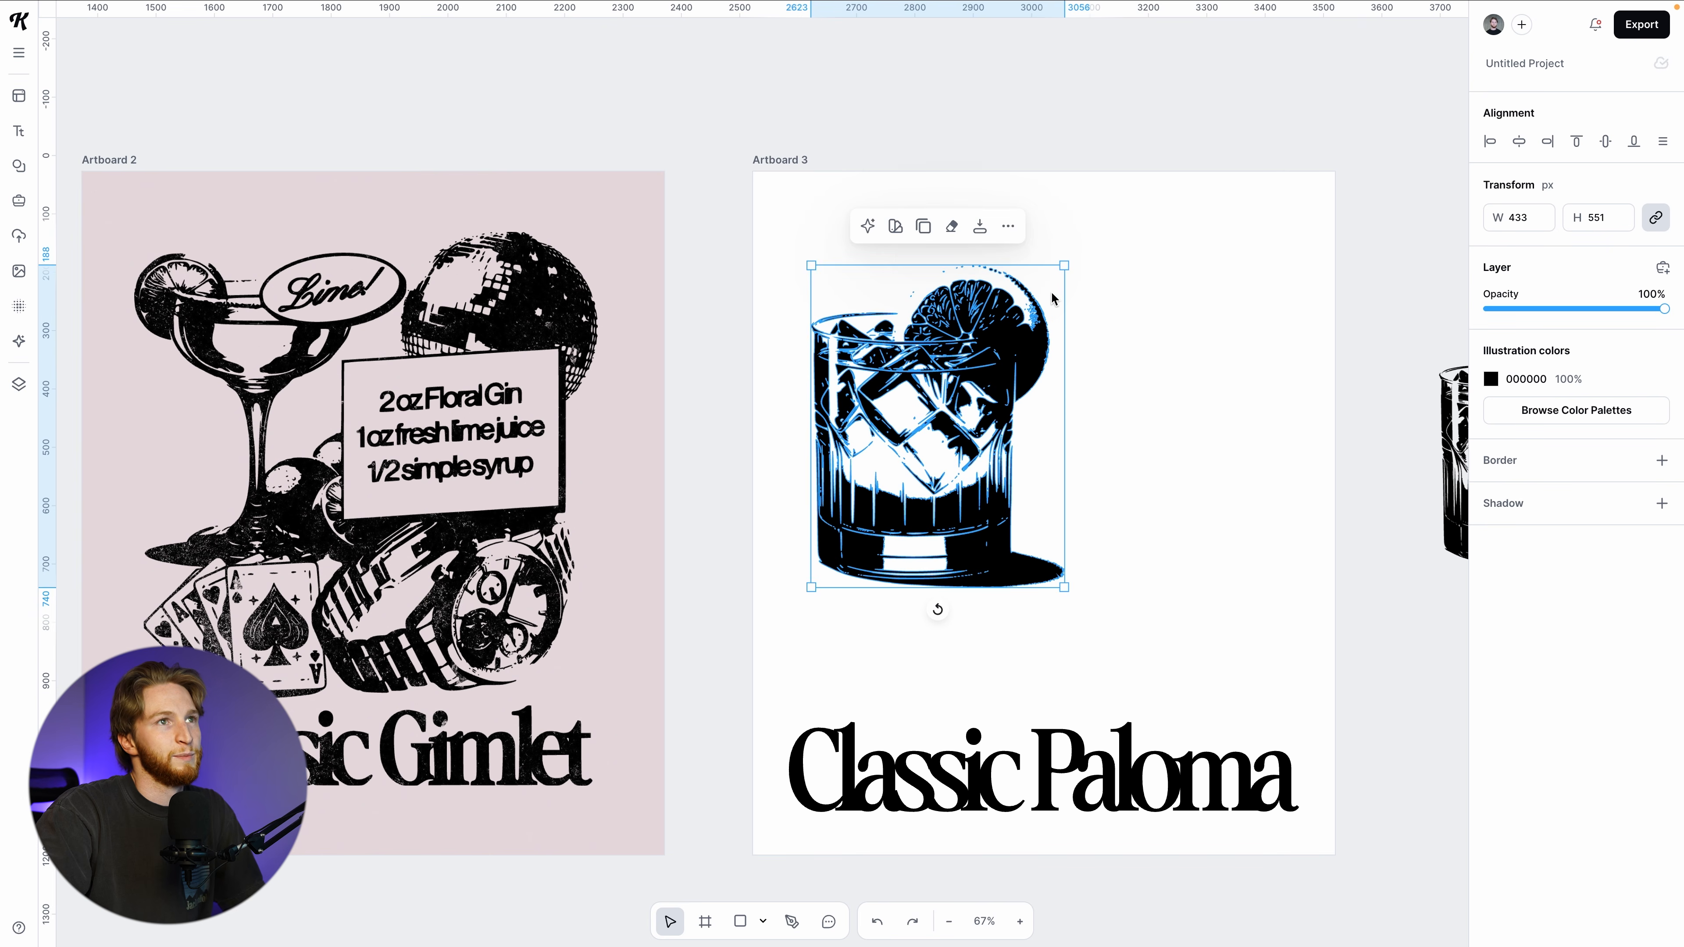
{"action": "left_click_drag", "start_coordinate": [1063, 266], "coordinate": [1083, 244]}
{"action": "left_click_drag", "start_coordinate": [987, 360], "coordinate": [1131, 406]}
{"action": "left_click", "coordinate": [771, 492]}
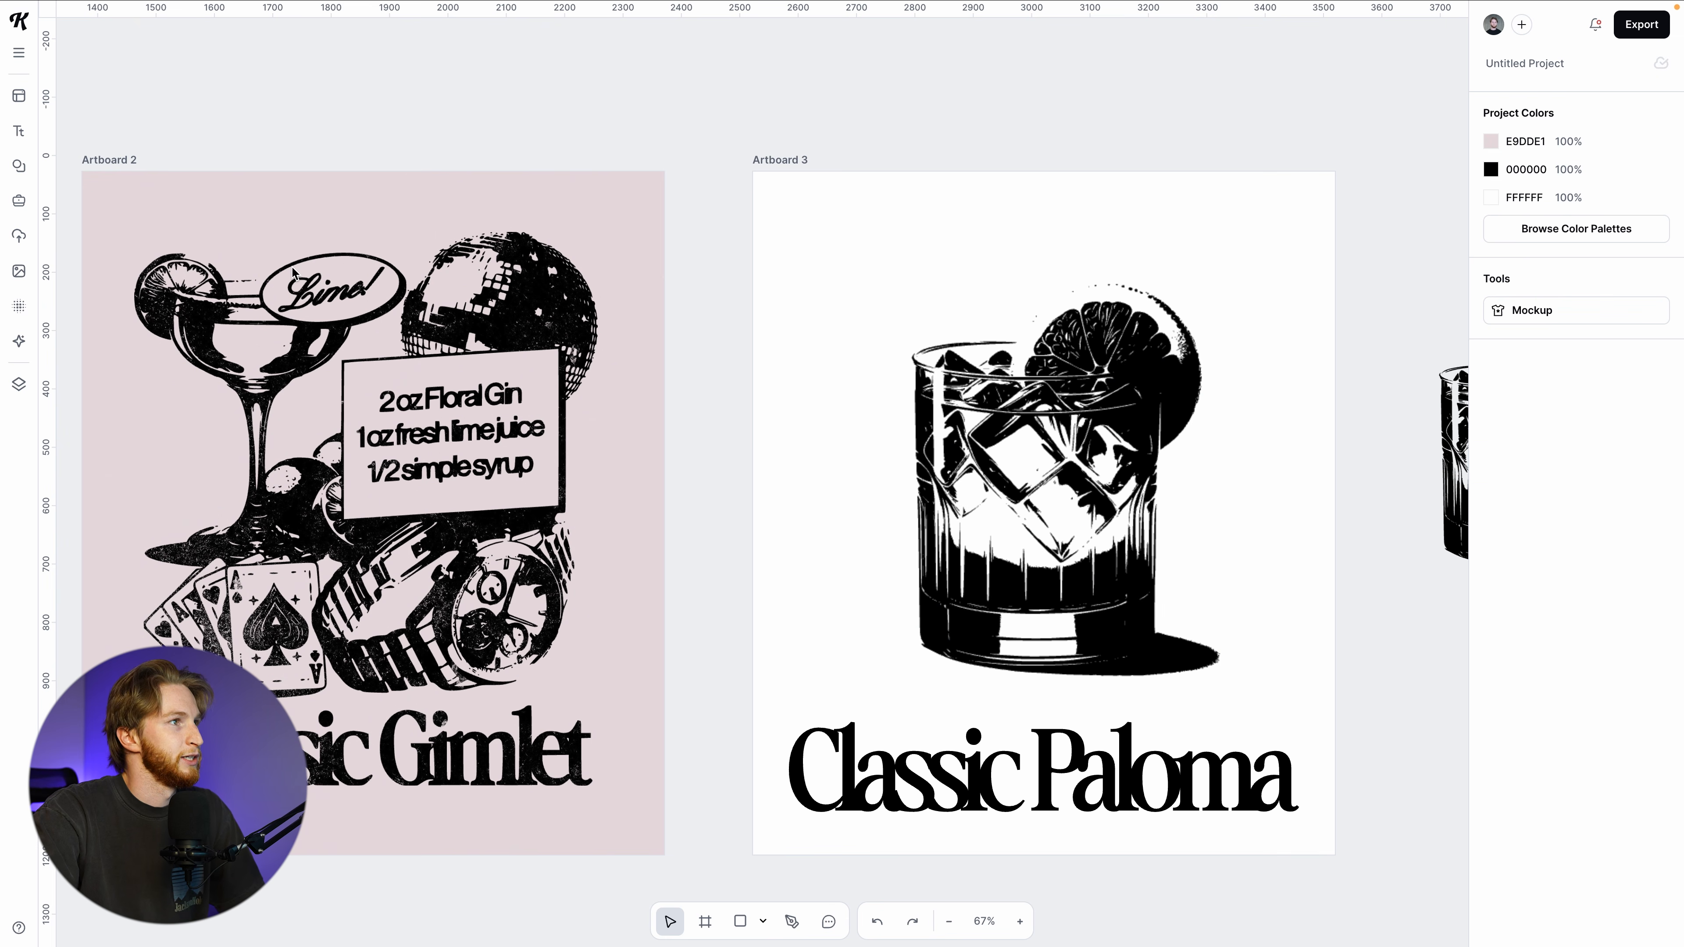
Draw an ellipse about 239 × 122 px above and left of the glass on Artboard 3 and fill it with white FFFFFF
{"action": "scroll", "coordinate": [929, 394], "scroll_direction": "right", "scroll_amount": 3}
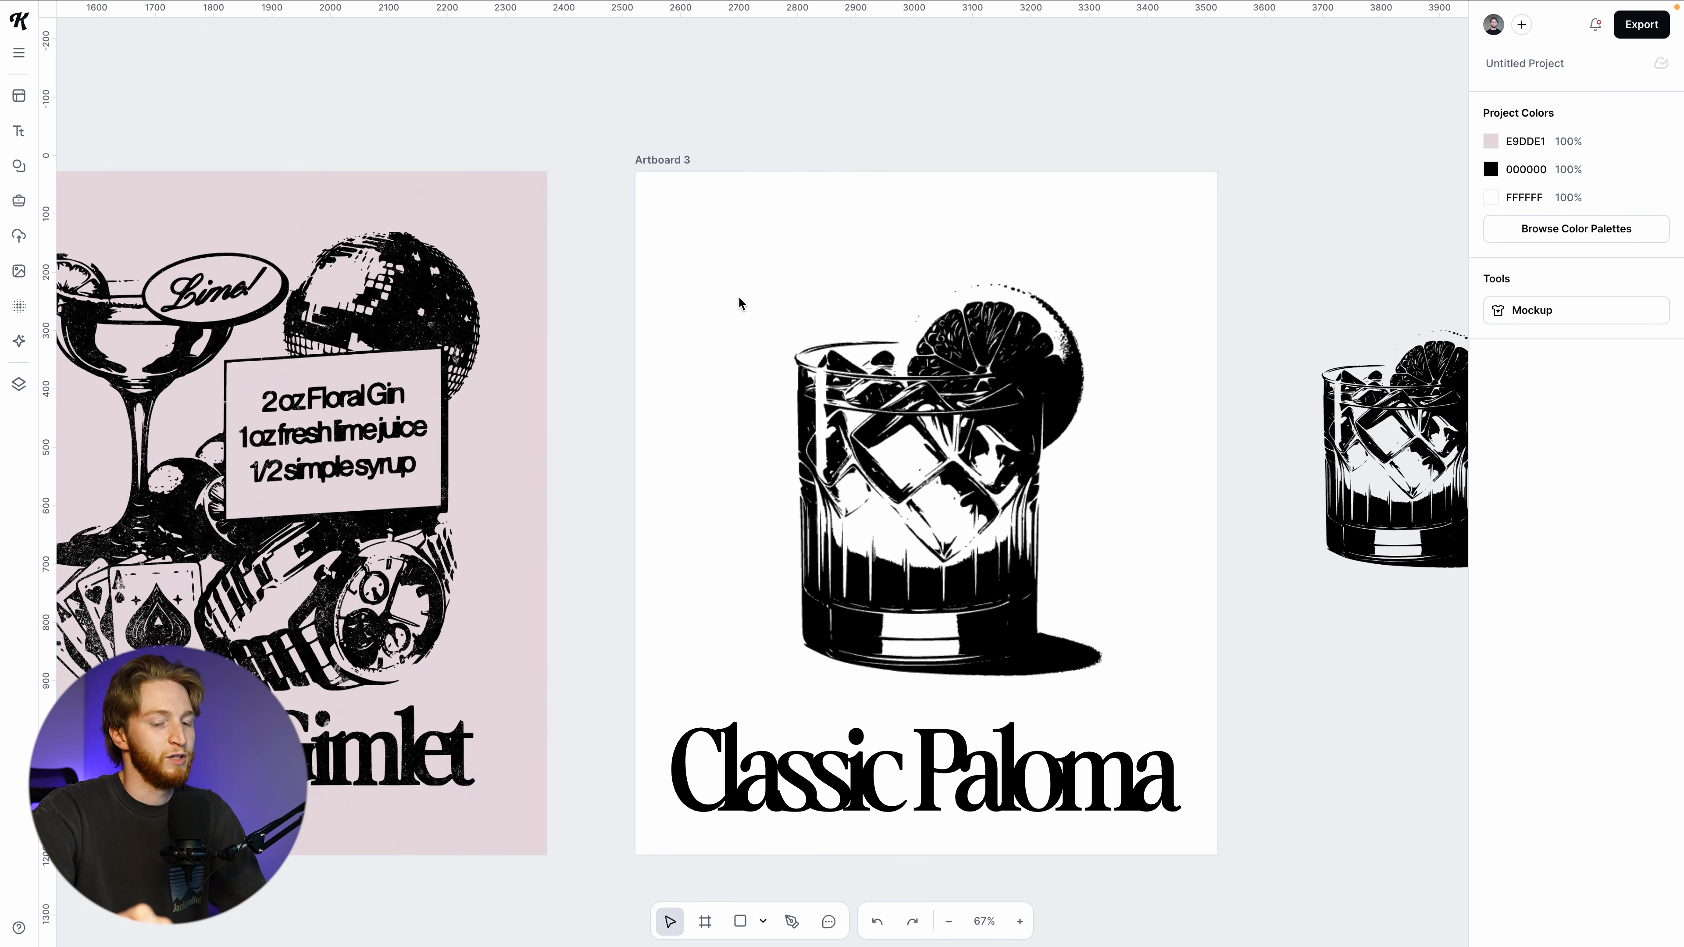
{"action": "key", "text": "o"}
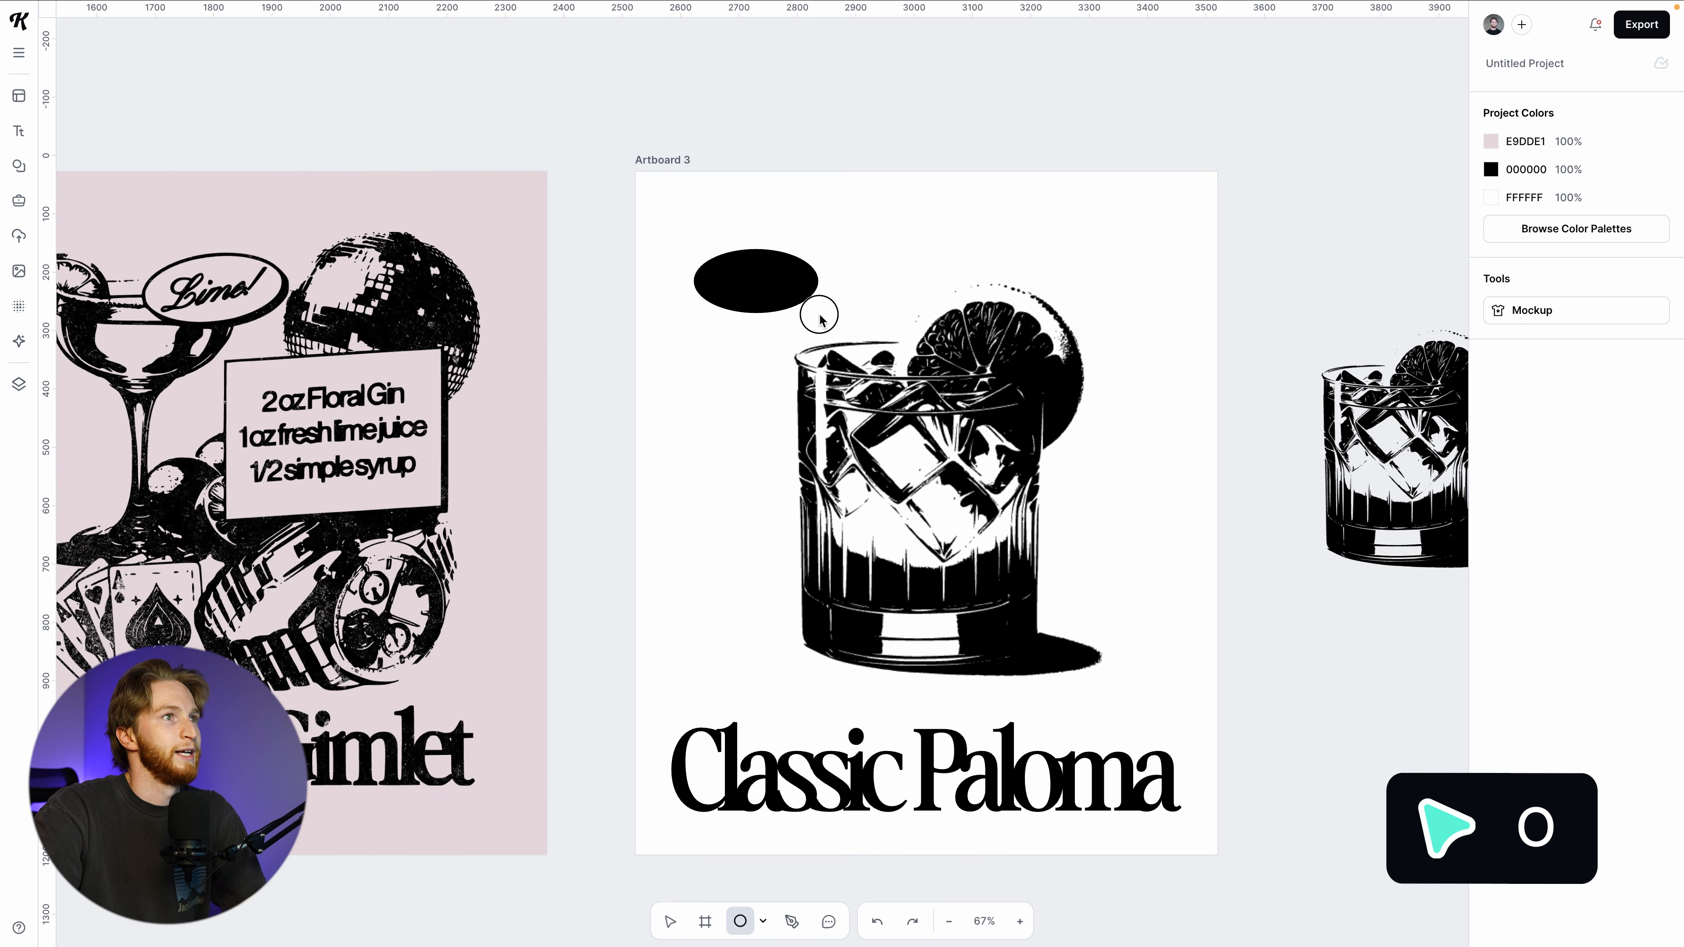
{"action": "left_click_drag", "start_coordinate": [830, 319], "coordinate": [833, 321]}
{"action": "left_click", "coordinate": [1491, 378]}
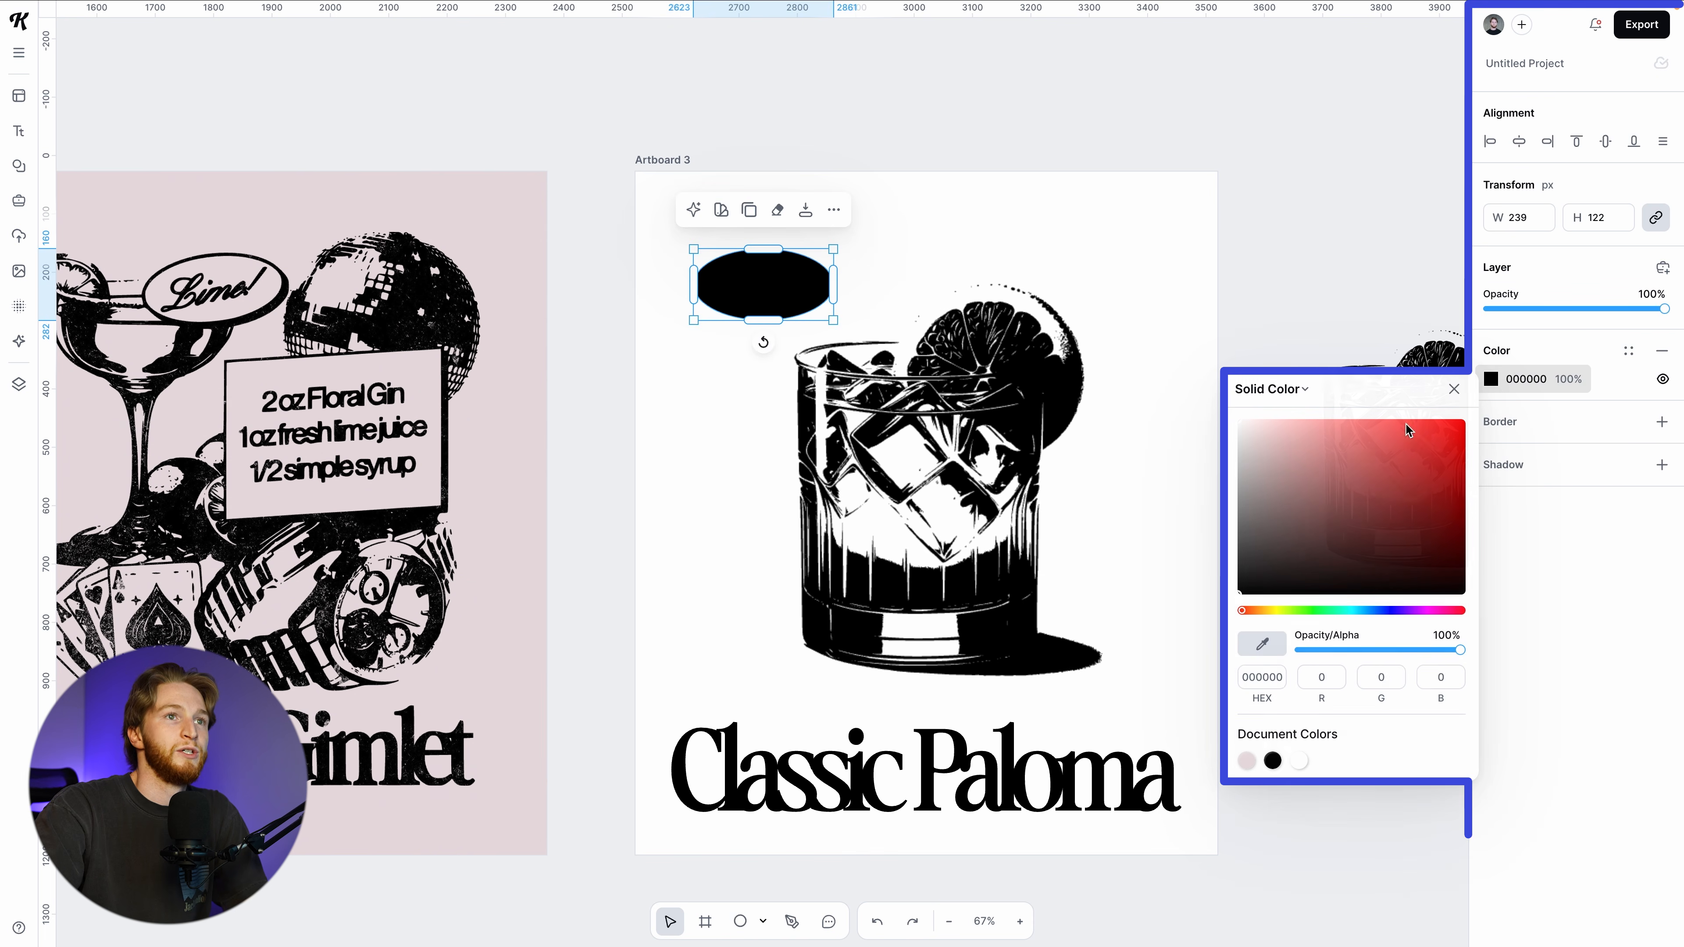
{"action": "left_click_drag", "start_coordinate": [1404, 431], "coordinate": [1201, 372]}
{"action": "left_click", "coordinate": [1455, 393]}
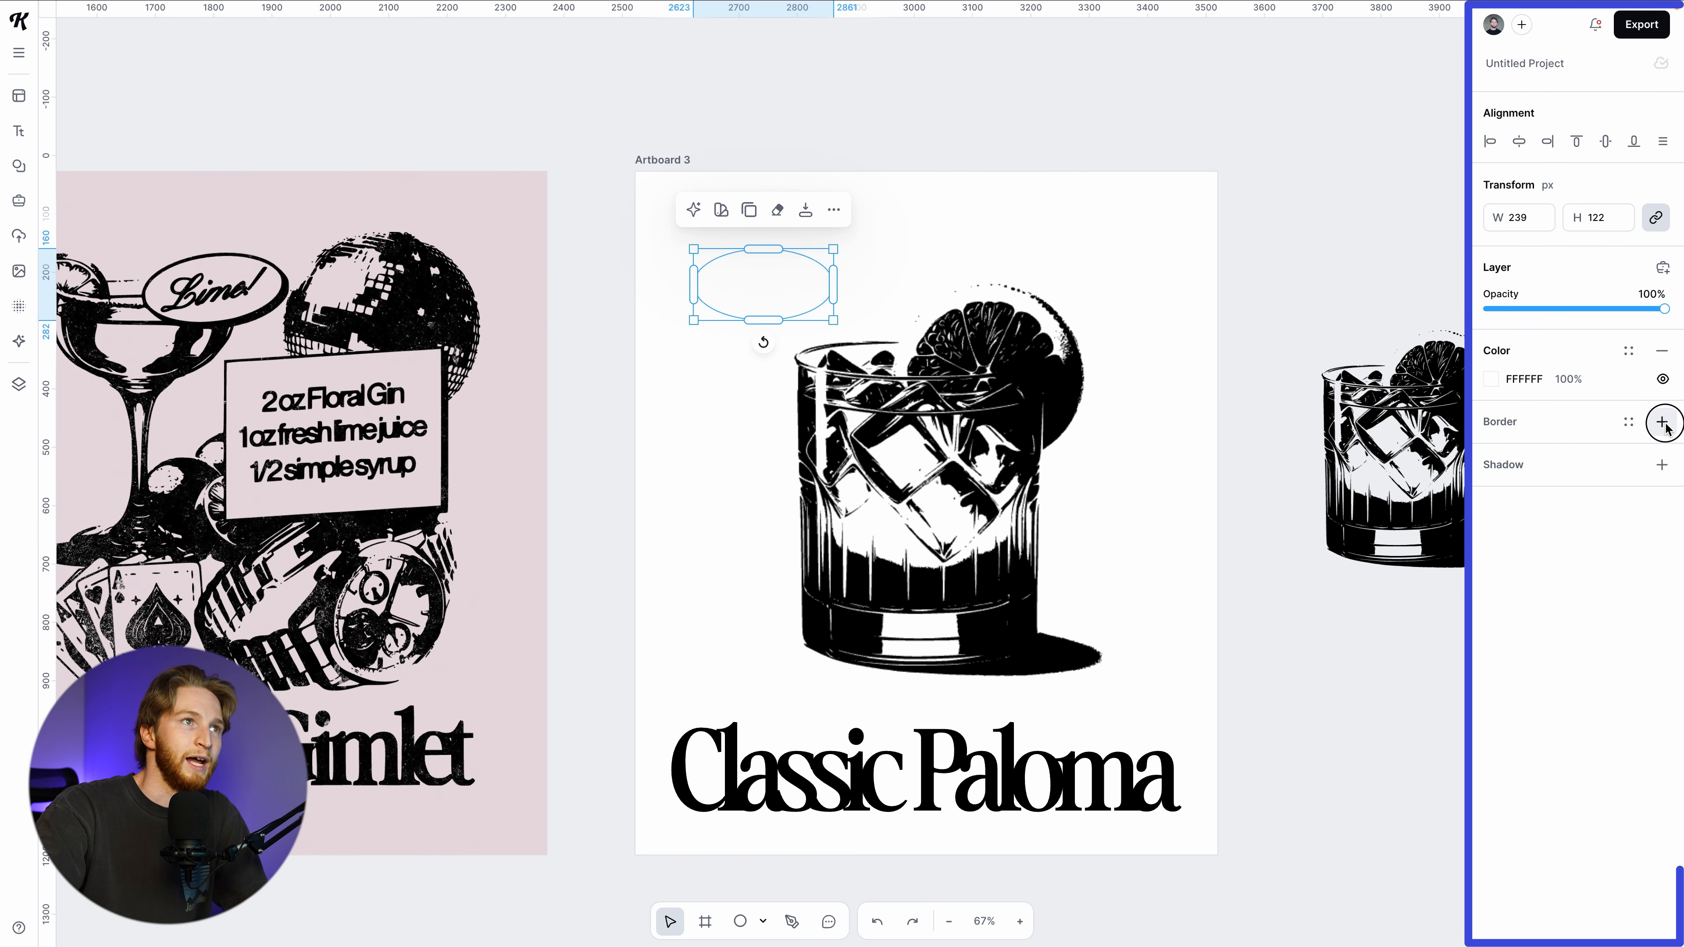
Give the ellipse a black border of weight 6.20 and a 080B11 shadow with offset 9, angle -44° and blur 0
{"action": "left_click", "coordinate": [1661, 422]}
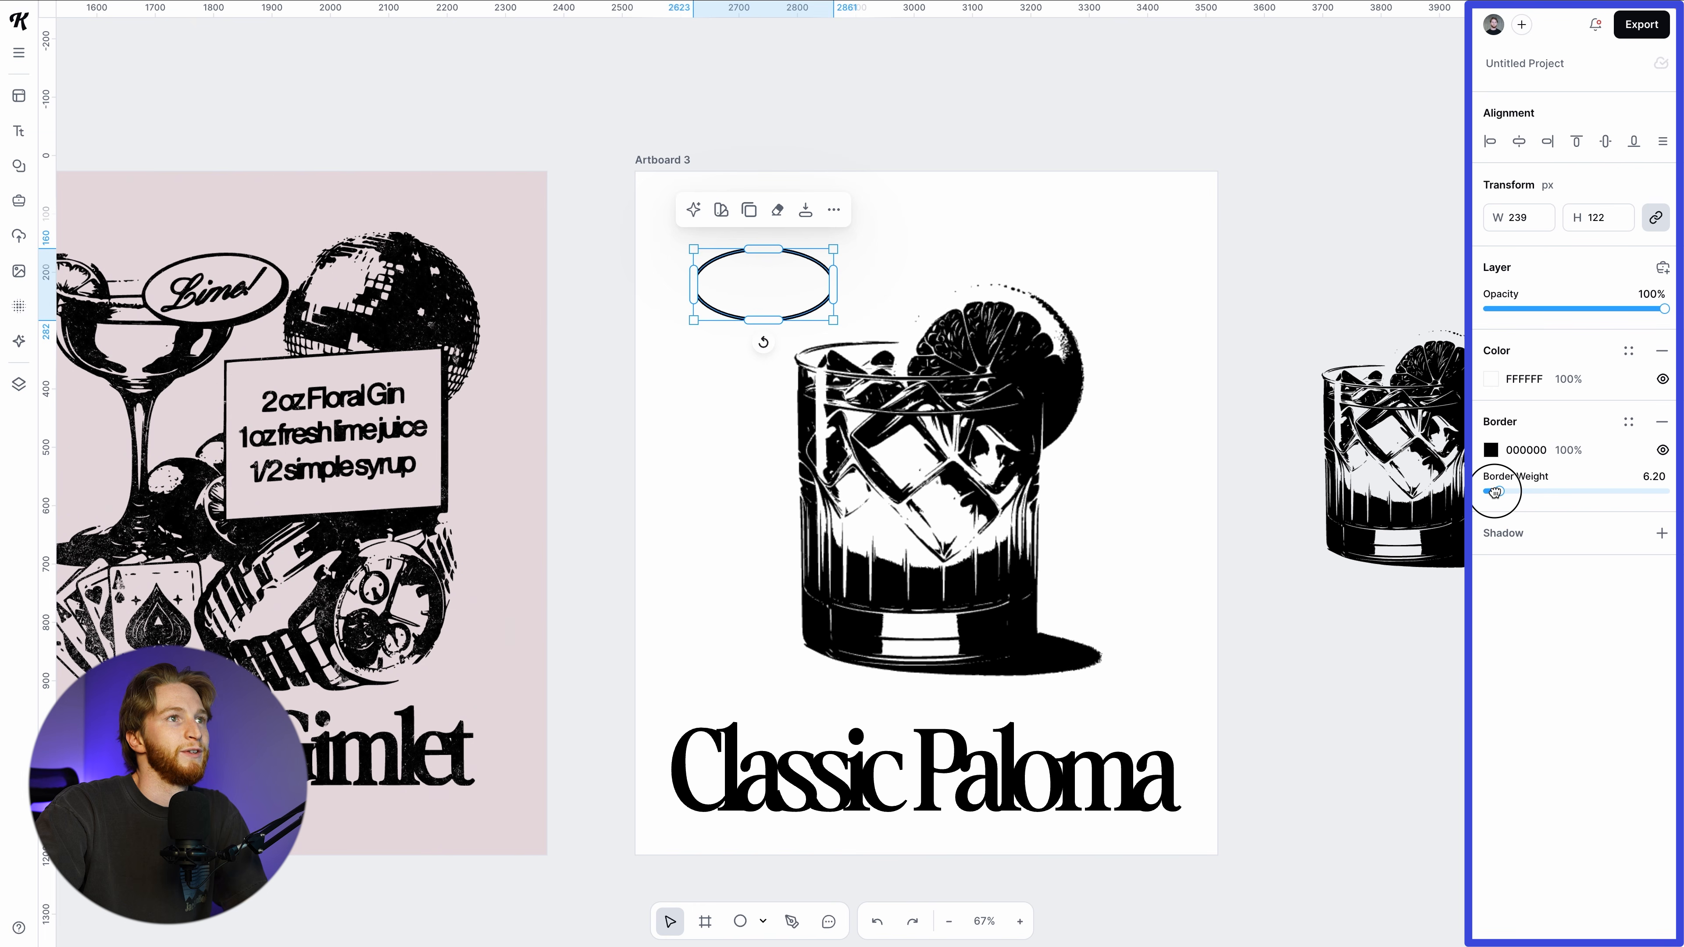
{"action": "left_click", "coordinate": [1659, 532]}
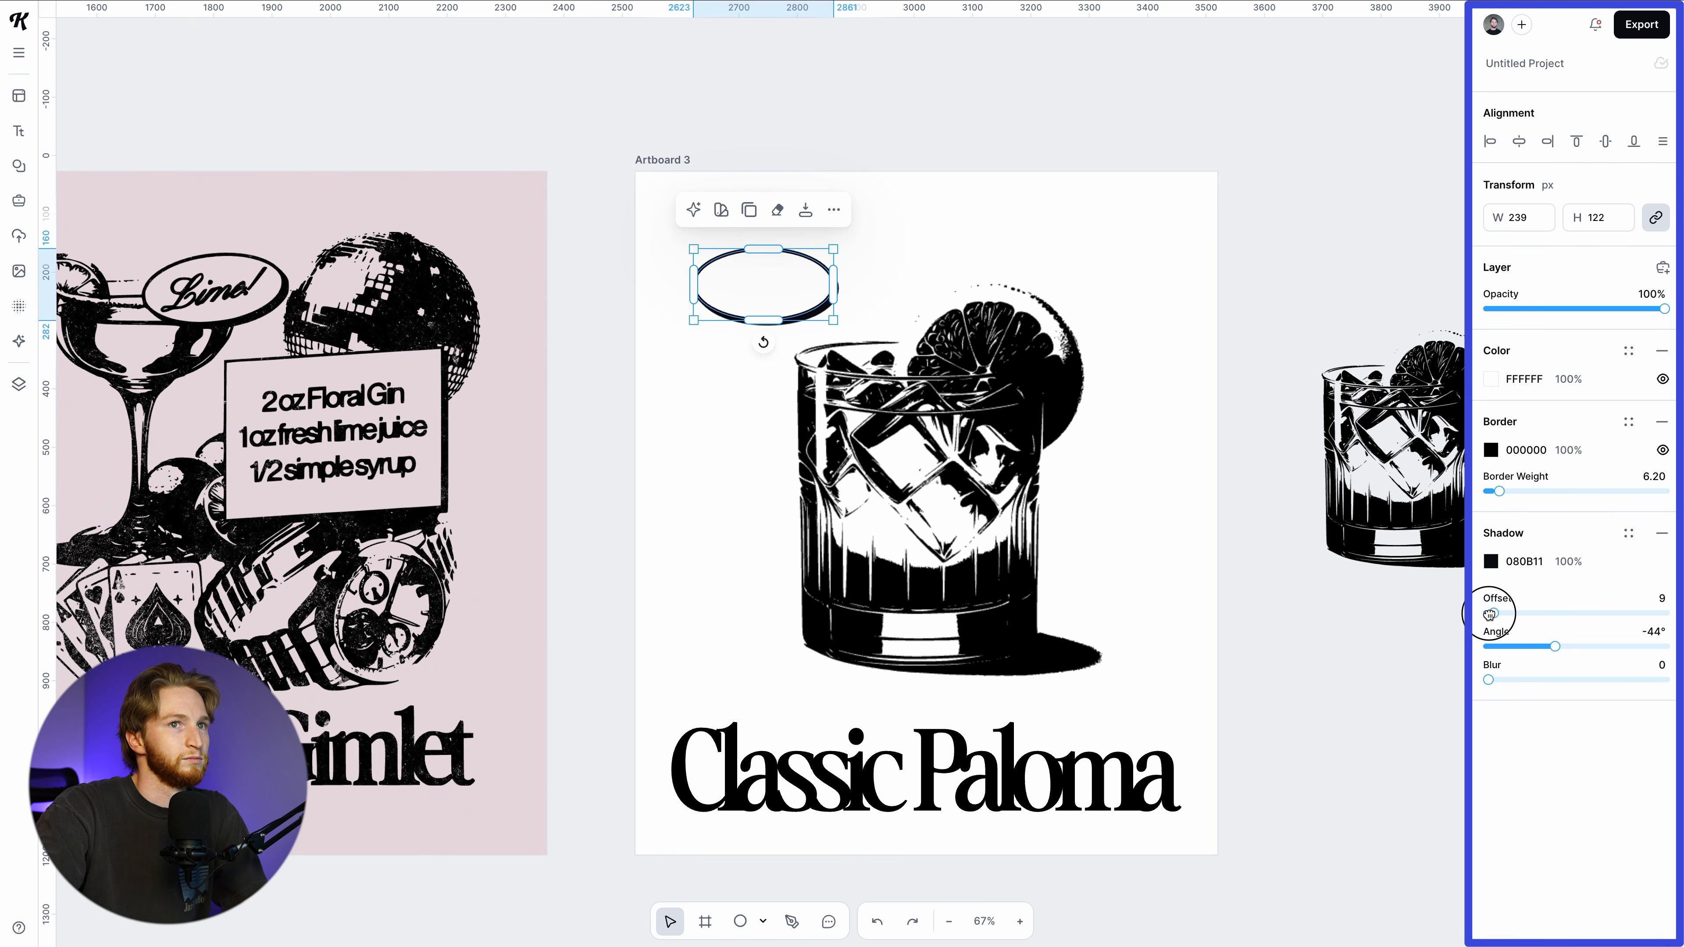
{"action": "left_click", "coordinate": [1346, 651]}
Widen the ellipse to about 264 px and place it, tilted counter-clockwise, over the glass's upper-left rim
{"action": "left_click", "coordinate": [834, 292]}
{"action": "left_click_drag", "start_coordinate": [834, 290], "coordinate": [839, 290]}
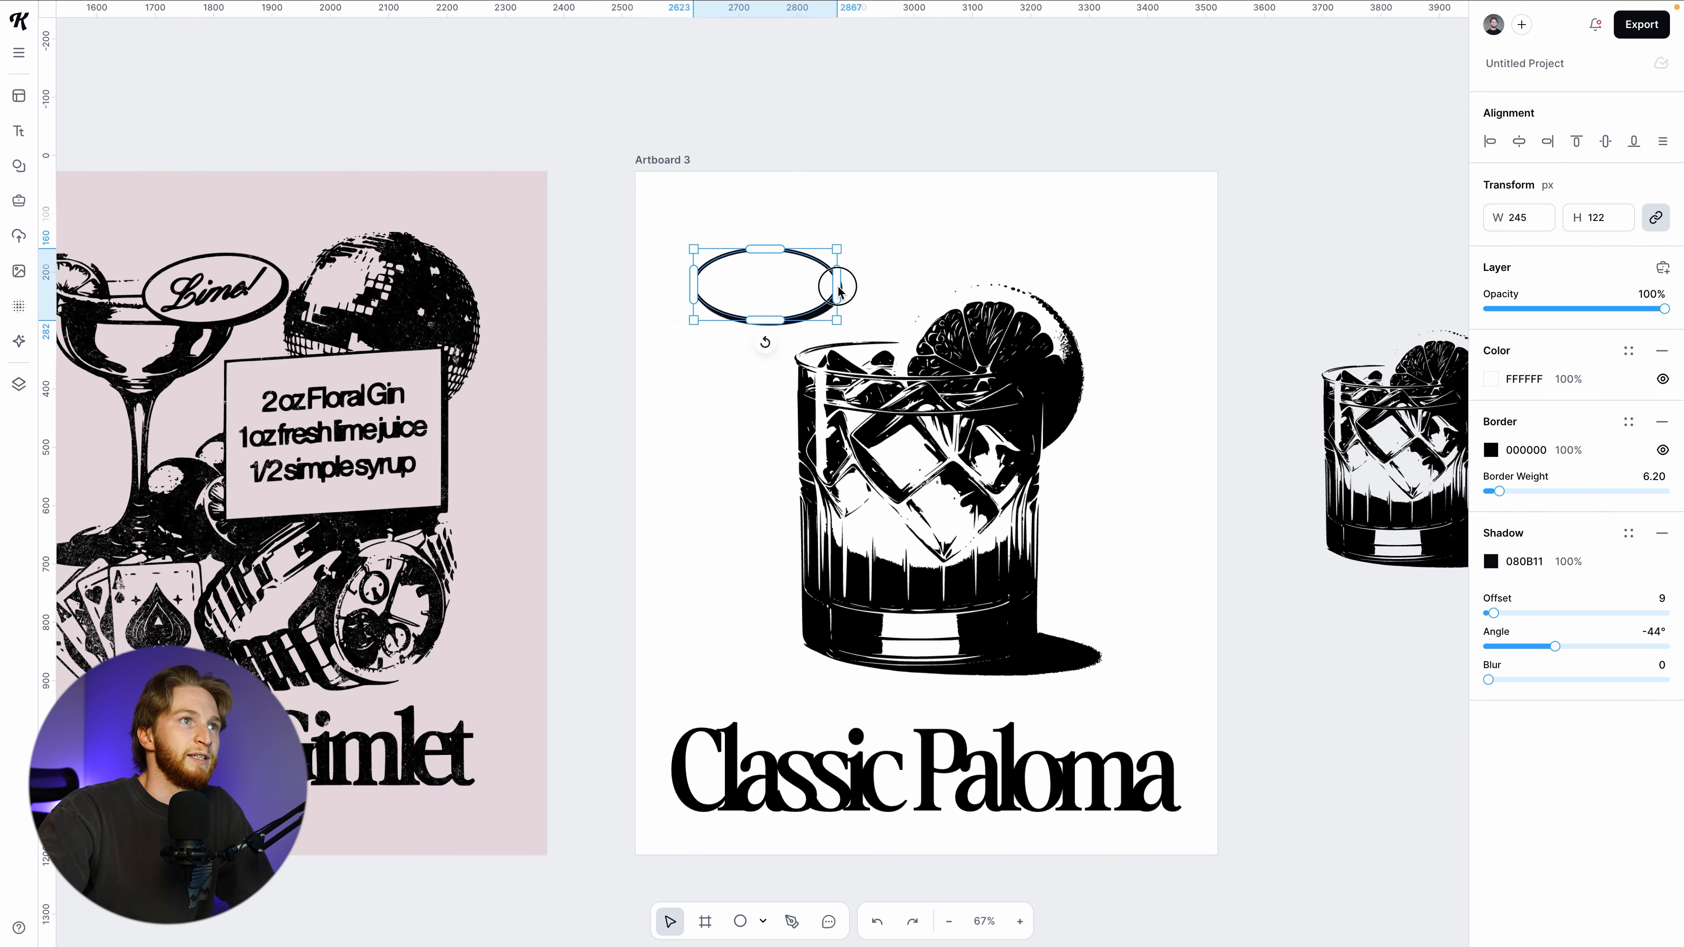
{"action": "left_click_drag", "start_coordinate": [775, 342], "coordinate": [784, 341]}
{"action": "left_click_drag", "start_coordinate": [782, 287], "coordinate": [820, 337]}
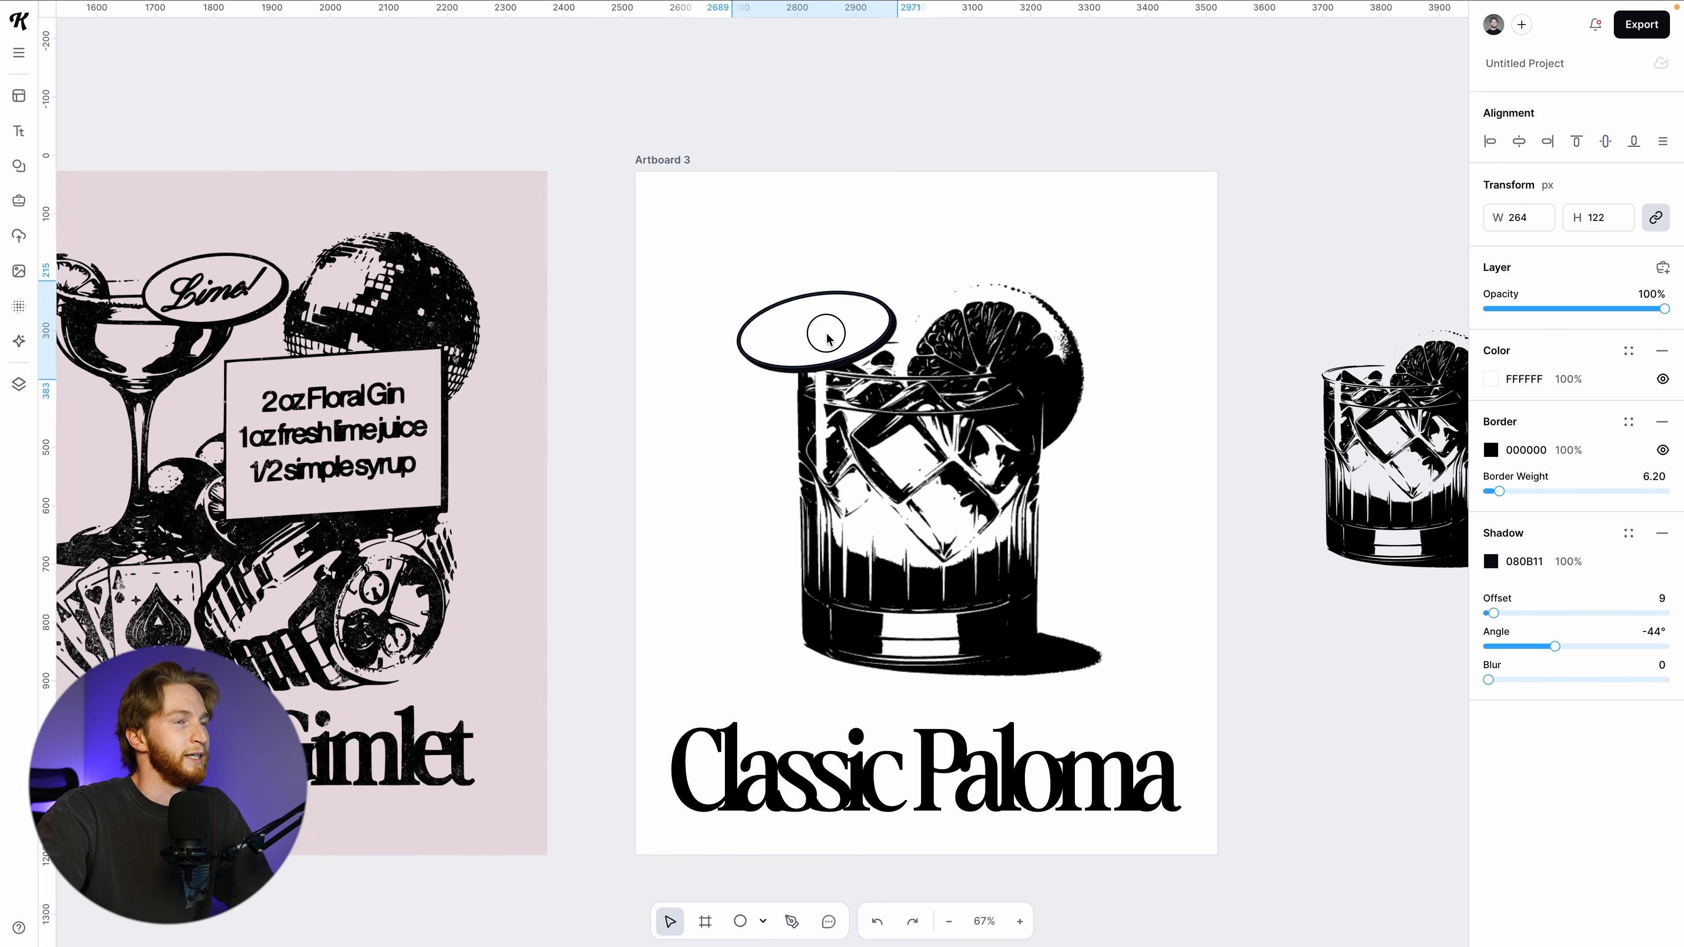
Thin the tilted ellipse's border to weight 4.70 and export the ellipse as a PNG at 3x size
{"action": "key", "text": "Escape"}
{"action": "left_click", "coordinate": [852, 330]}
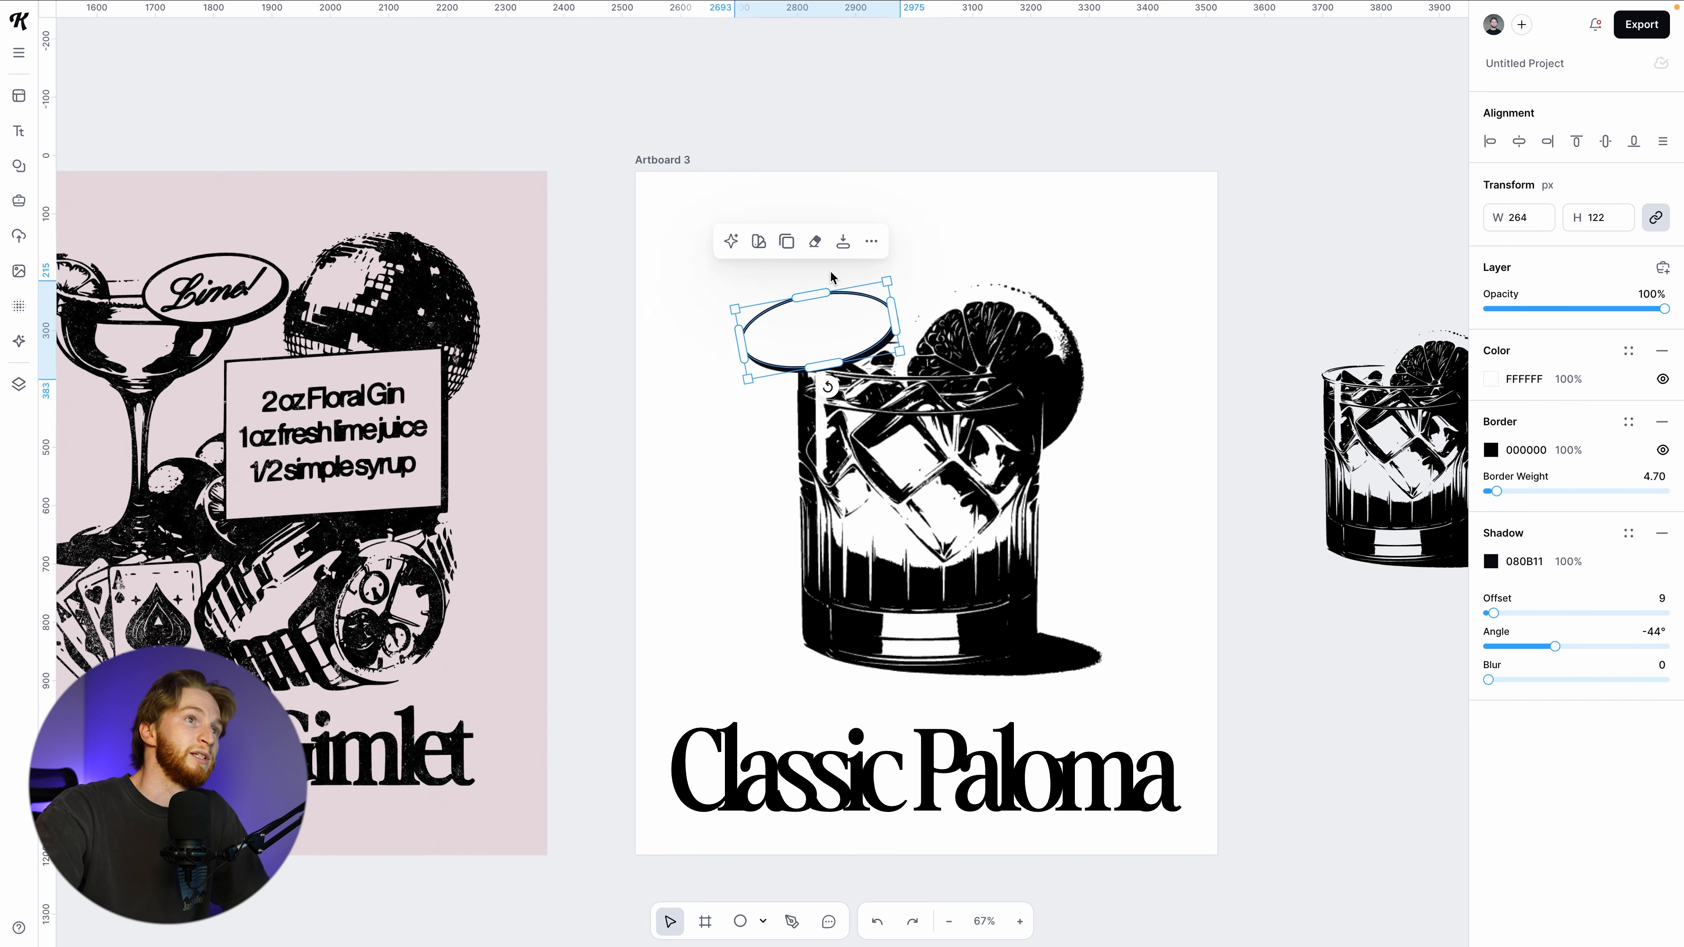
{"action": "left_click", "coordinate": [841, 242]}
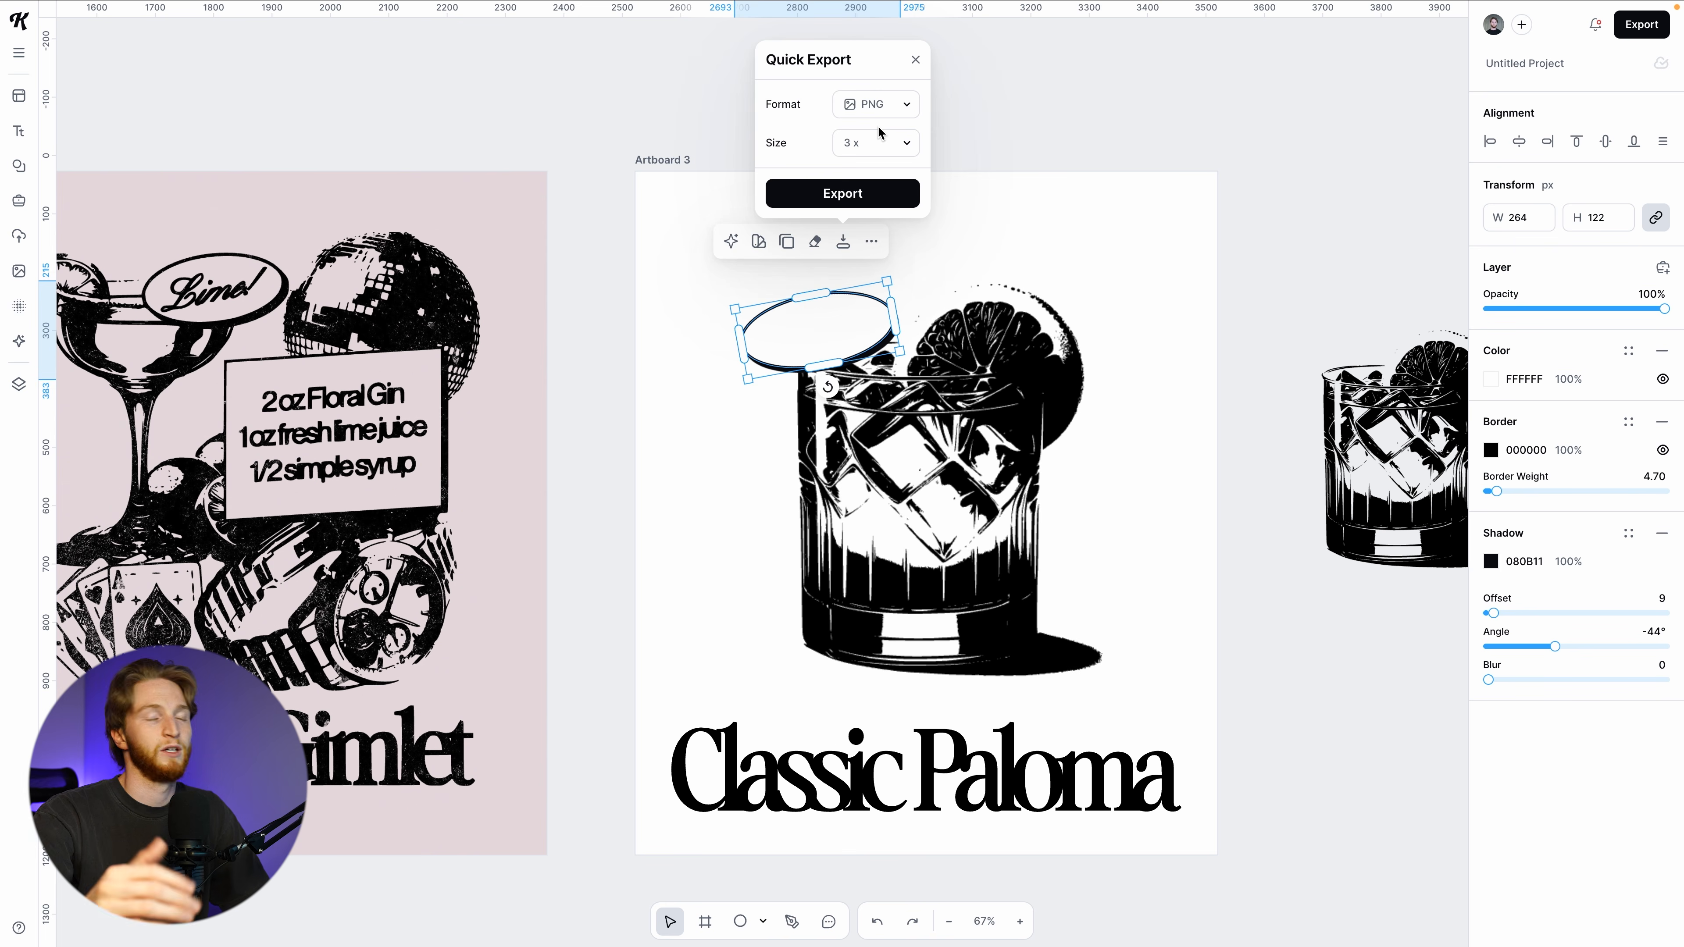
{"action": "left_click", "coordinate": [862, 201]}
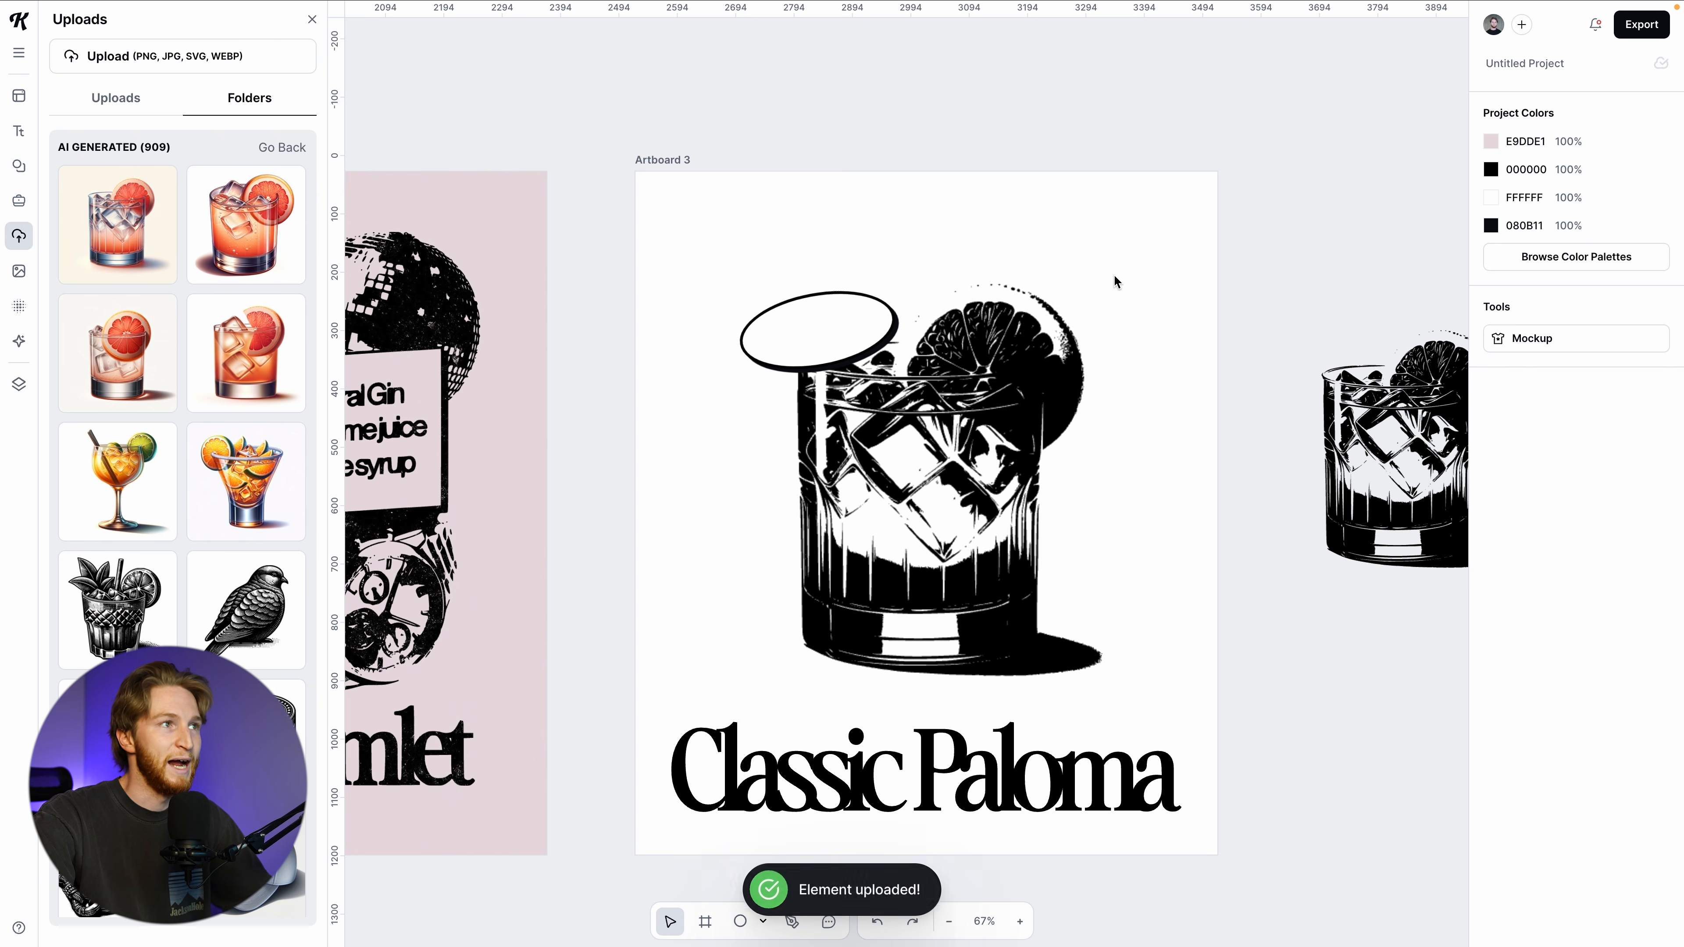
Replace the original ellipse with its uploaded PNG over the glass's upper-left rim and vectorize that image with 1 color
{"action": "left_click", "coordinate": [316, 21]}
{"action": "left_click", "coordinate": [837, 335]}
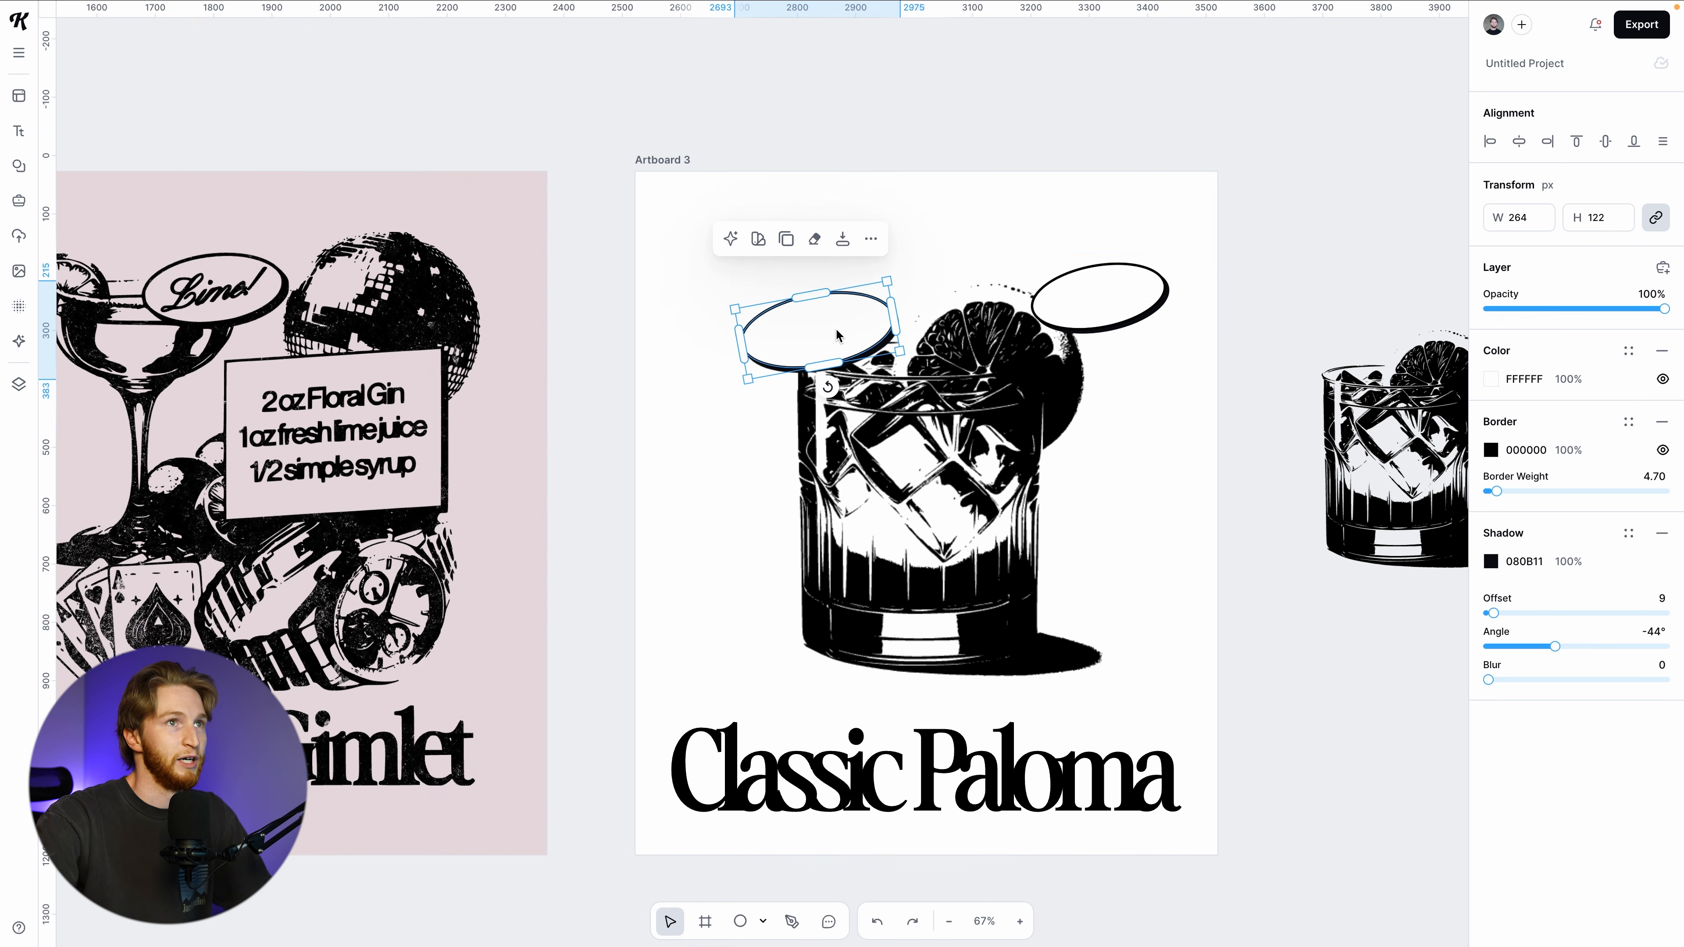
{"action": "left_click_drag", "start_coordinate": [1095, 307], "coordinate": [909, 396]}
{"action": "mouse_move", "coordinate": [828, 344]}
{"action": "left_mouse_down"}
{"action": "mouse_move", "coordinate": [833, 392]}
{"action": "mouse_move", "coordinate": [846, 370]}
{"action": "left_mouse_up"}
{"action": "left_click", "coordinate": [840, 317]}
{"action": "key", "text": "Delete"}
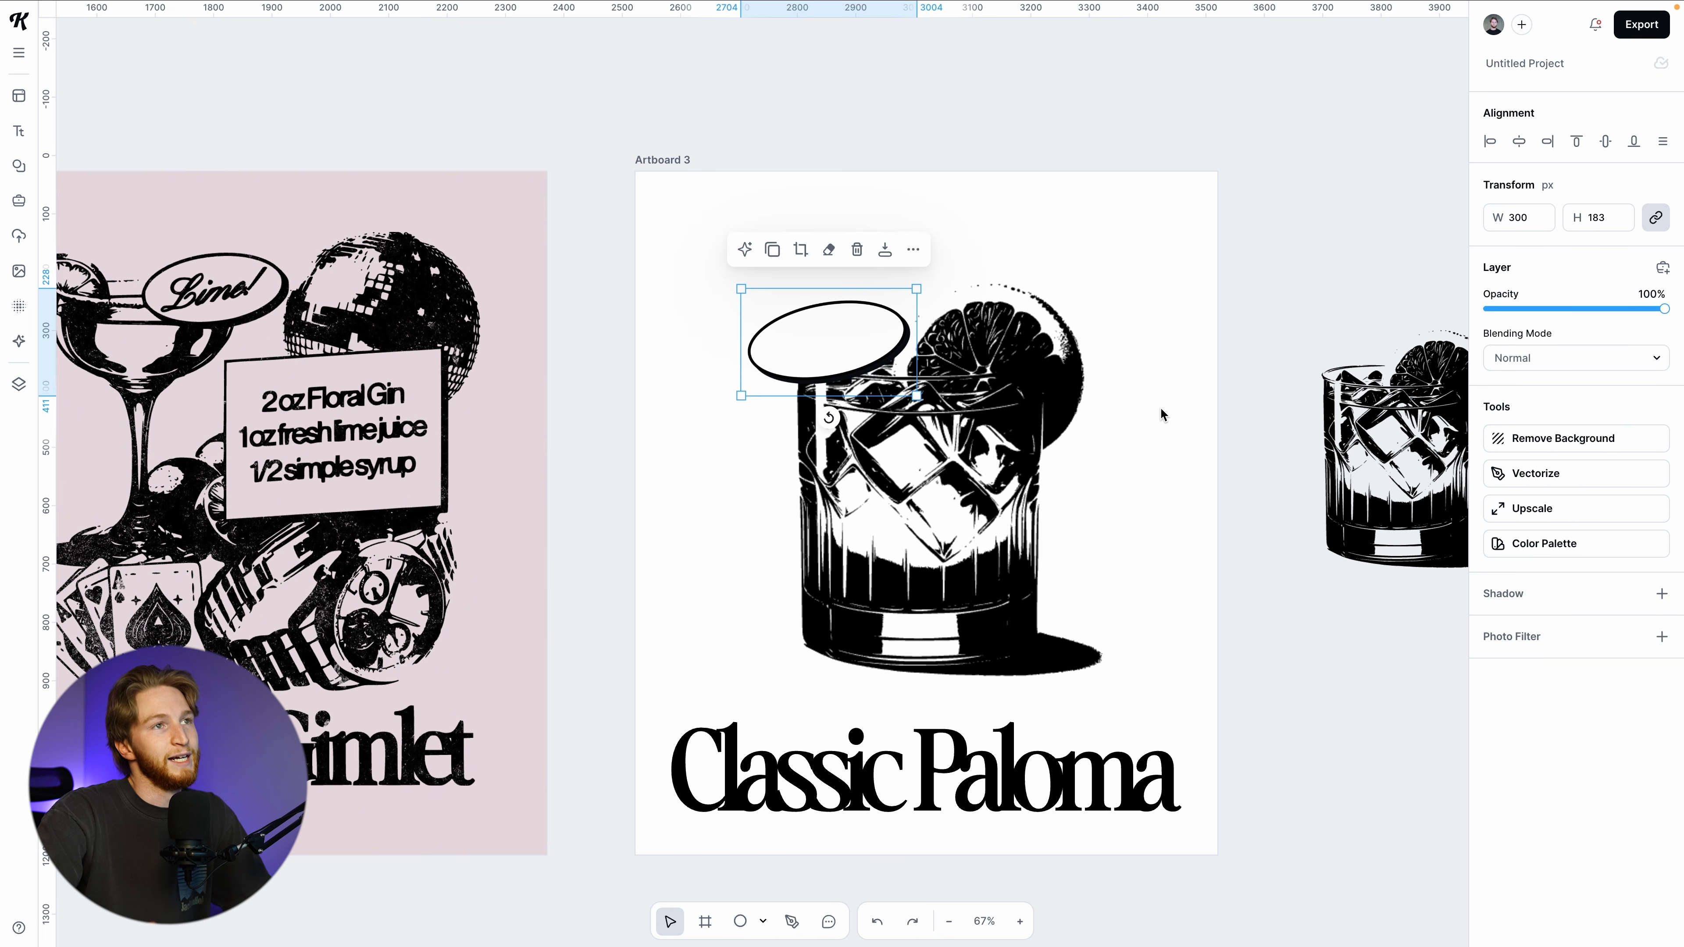
{"action": "left_click", "coordinate": [1545, 479]}
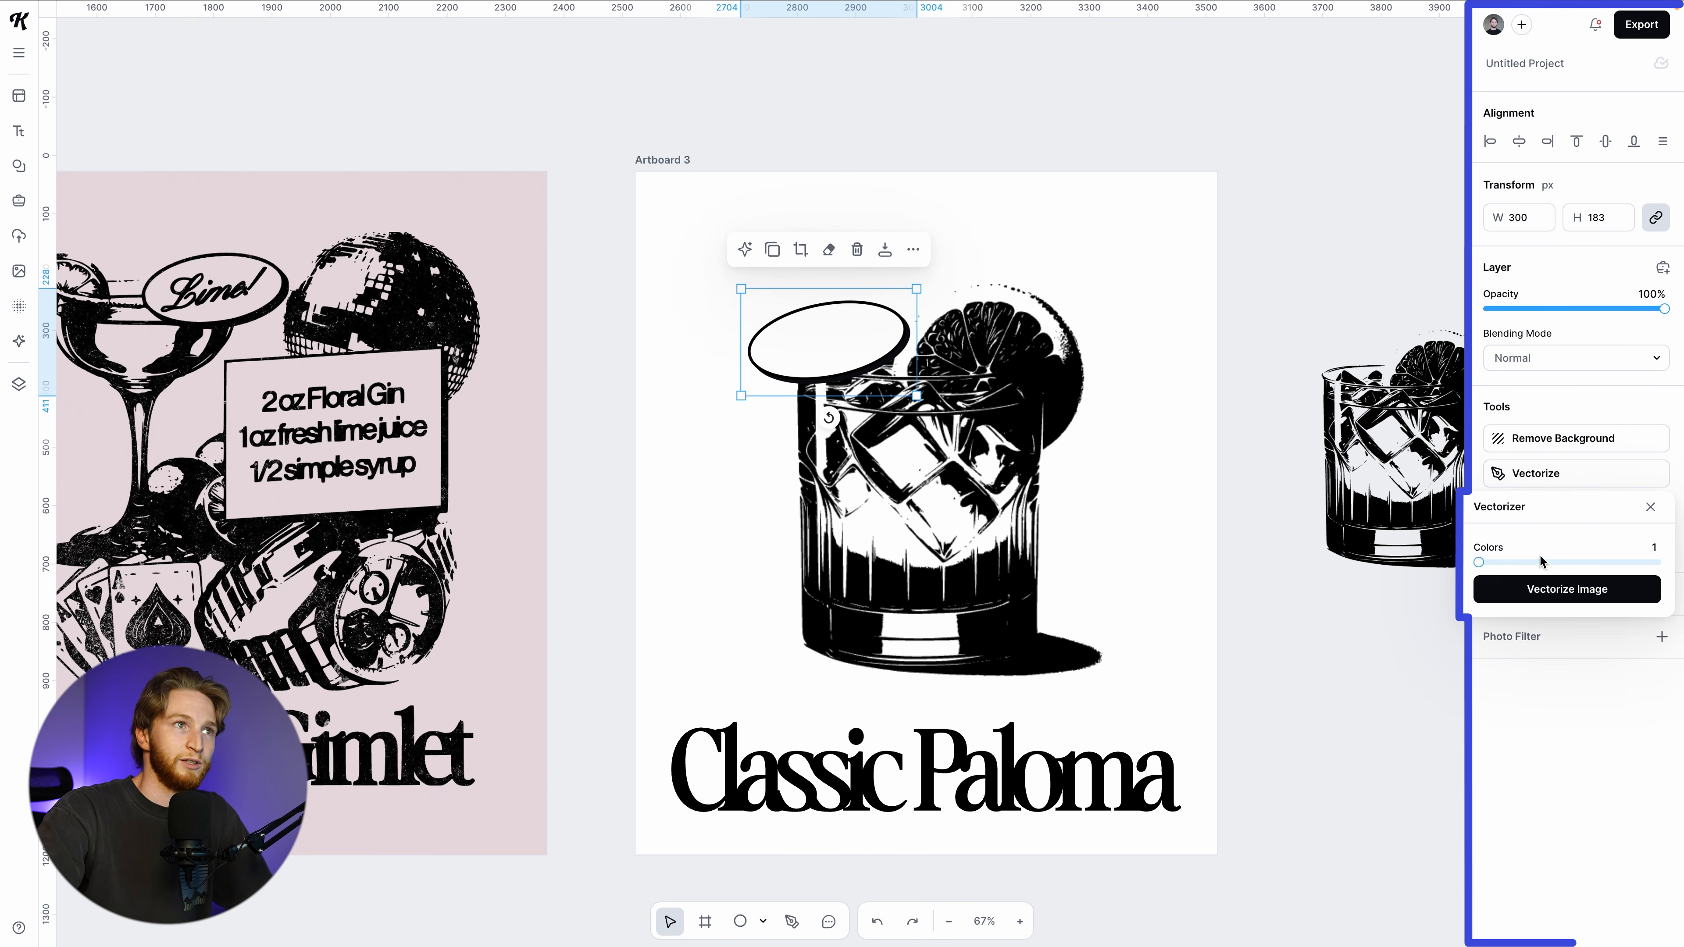
{"action": "left_click", "coordinate": [1544, 589]}
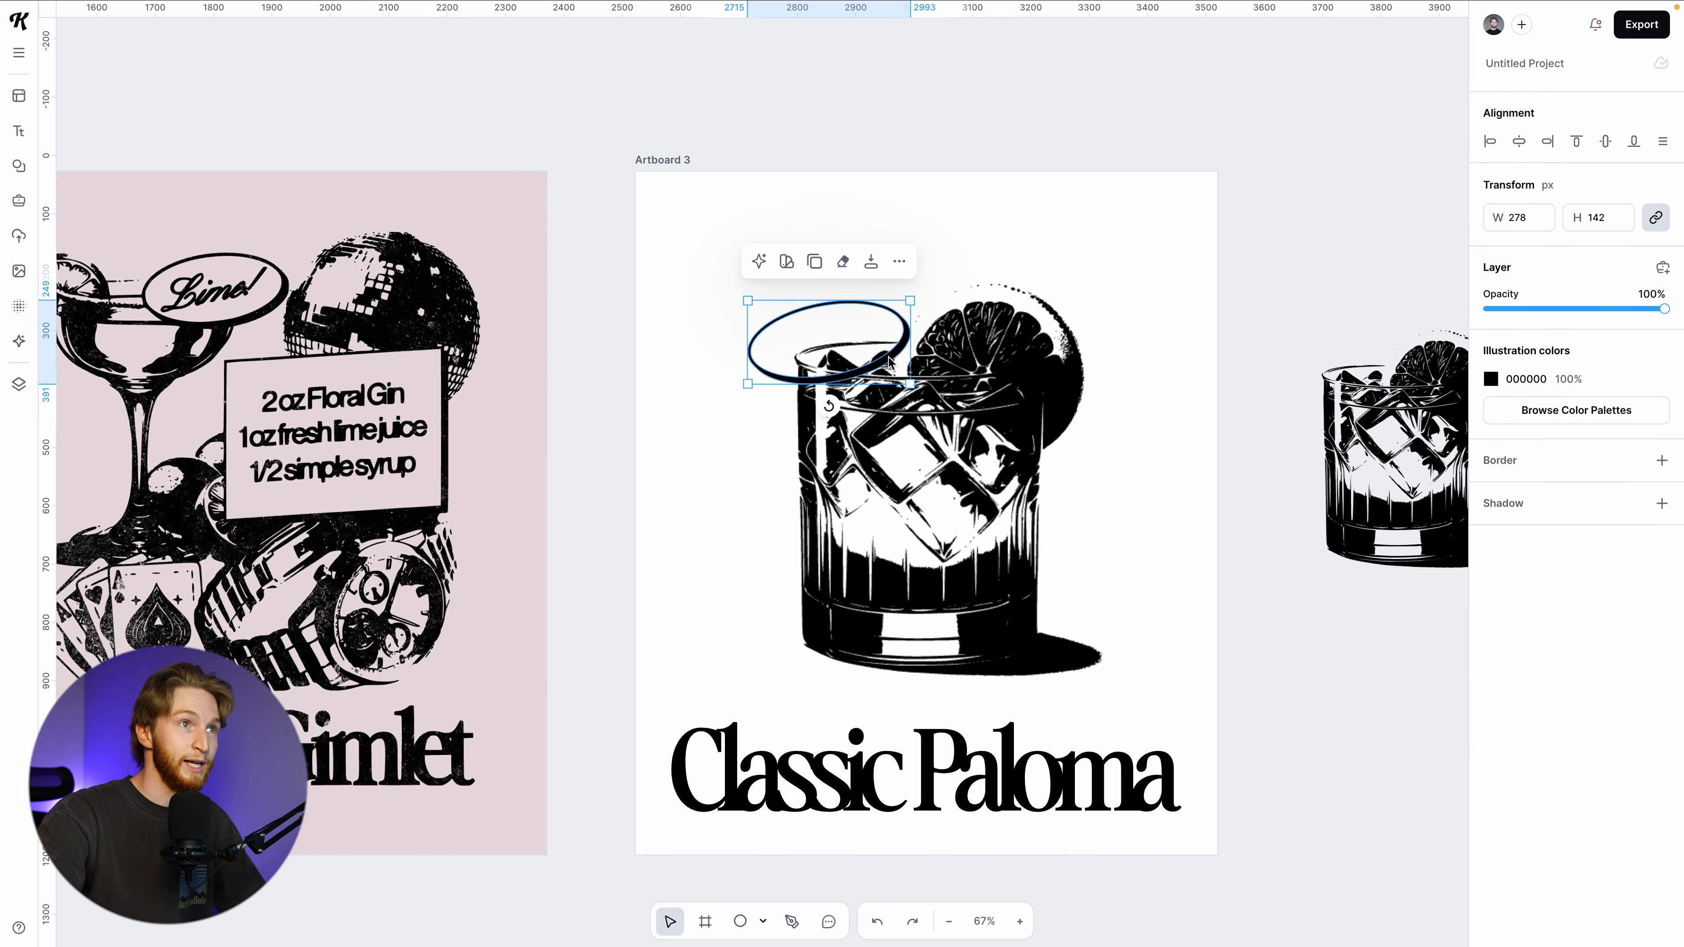
Rasterize the glass illustration and erase the parts of its rim and ice inside the oval, using eraser size 25
{"action": "scroll", "coordinate": [890, 362], "scroll_direction": "up", "scroll_amount": 5}
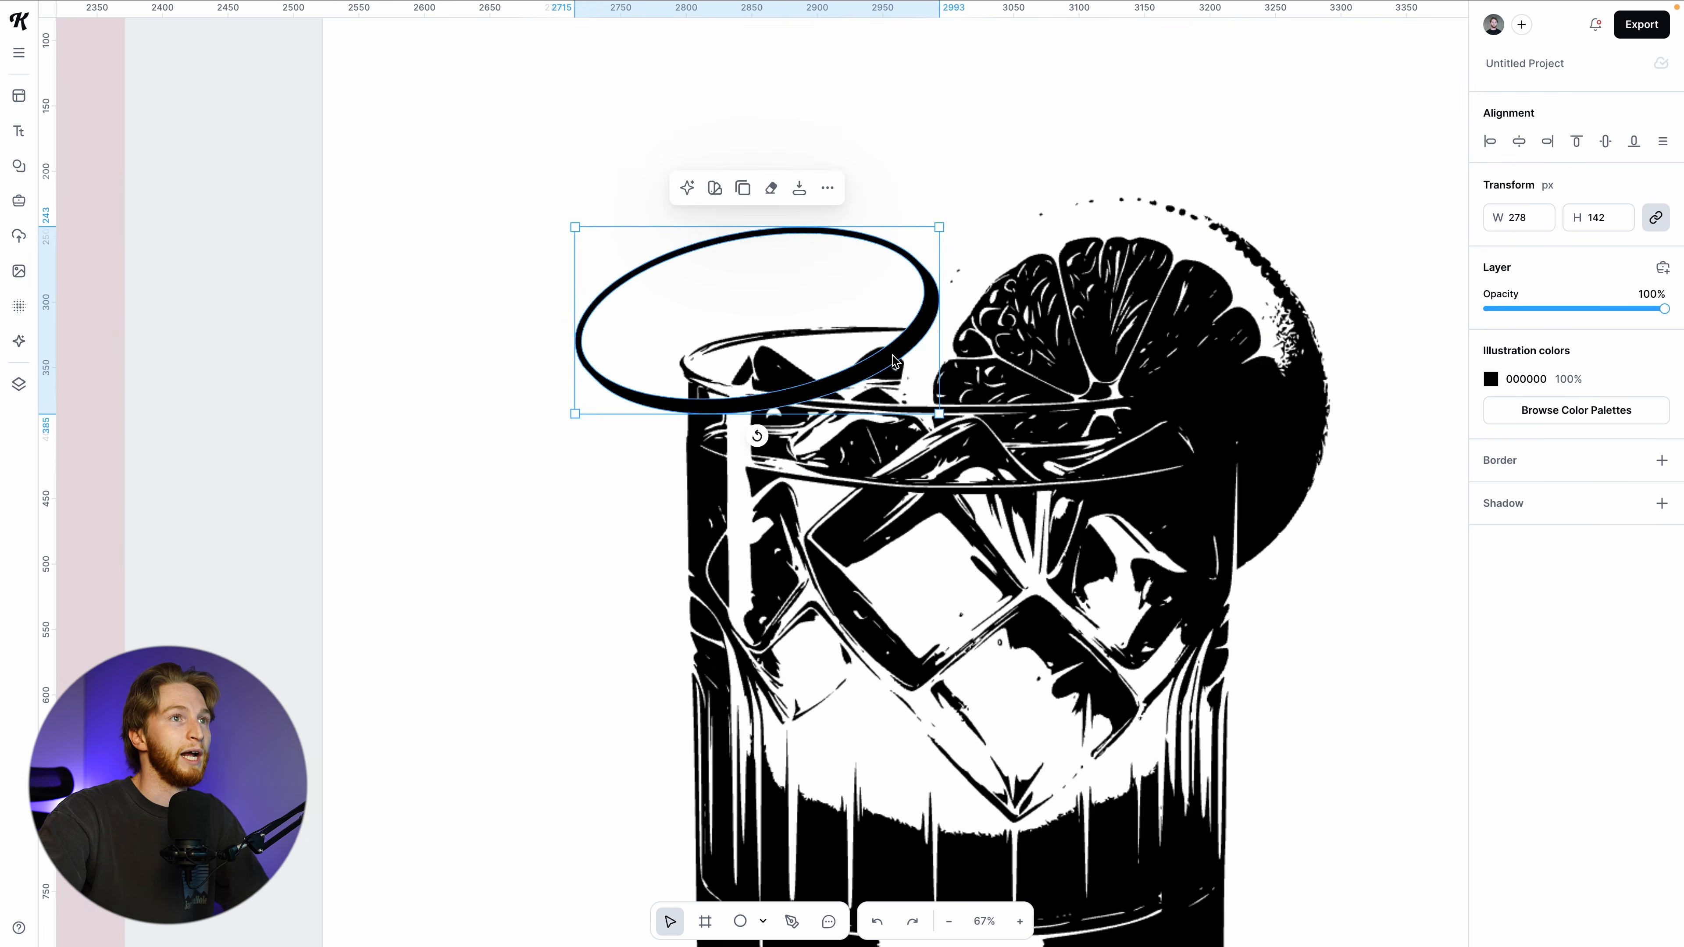
{"action": "left_click", "coordinate": [1111, 397]}
{"action": "key", "text": "e"}
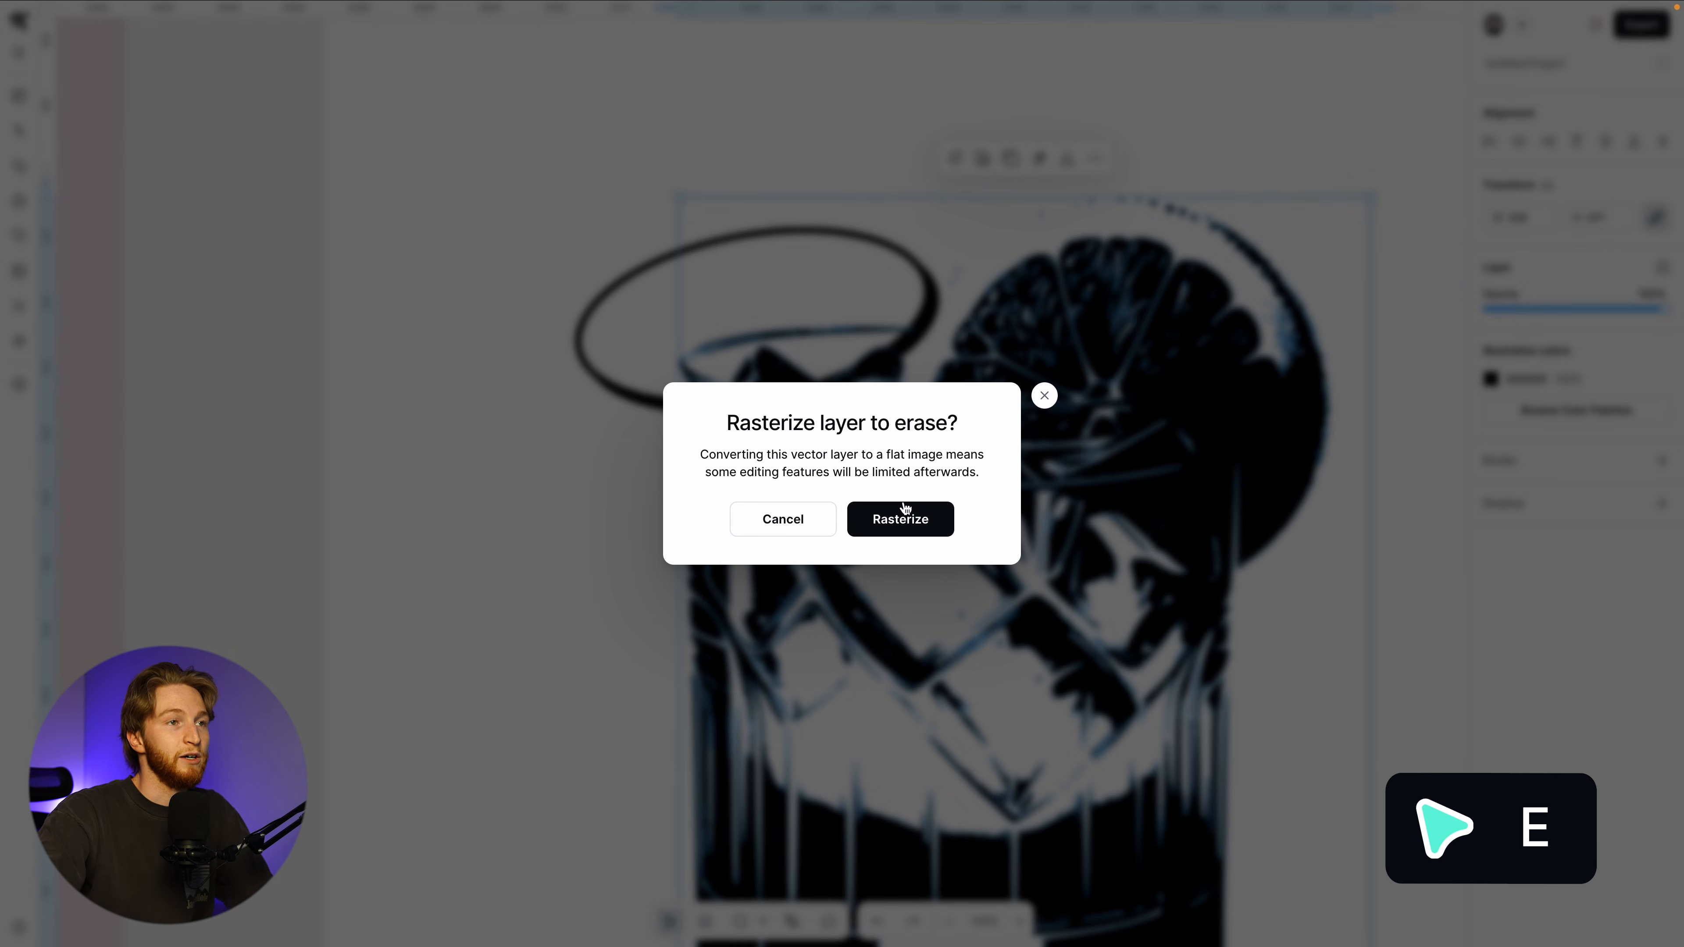
{"action": "left_click", "coordinate": [906, 513]}
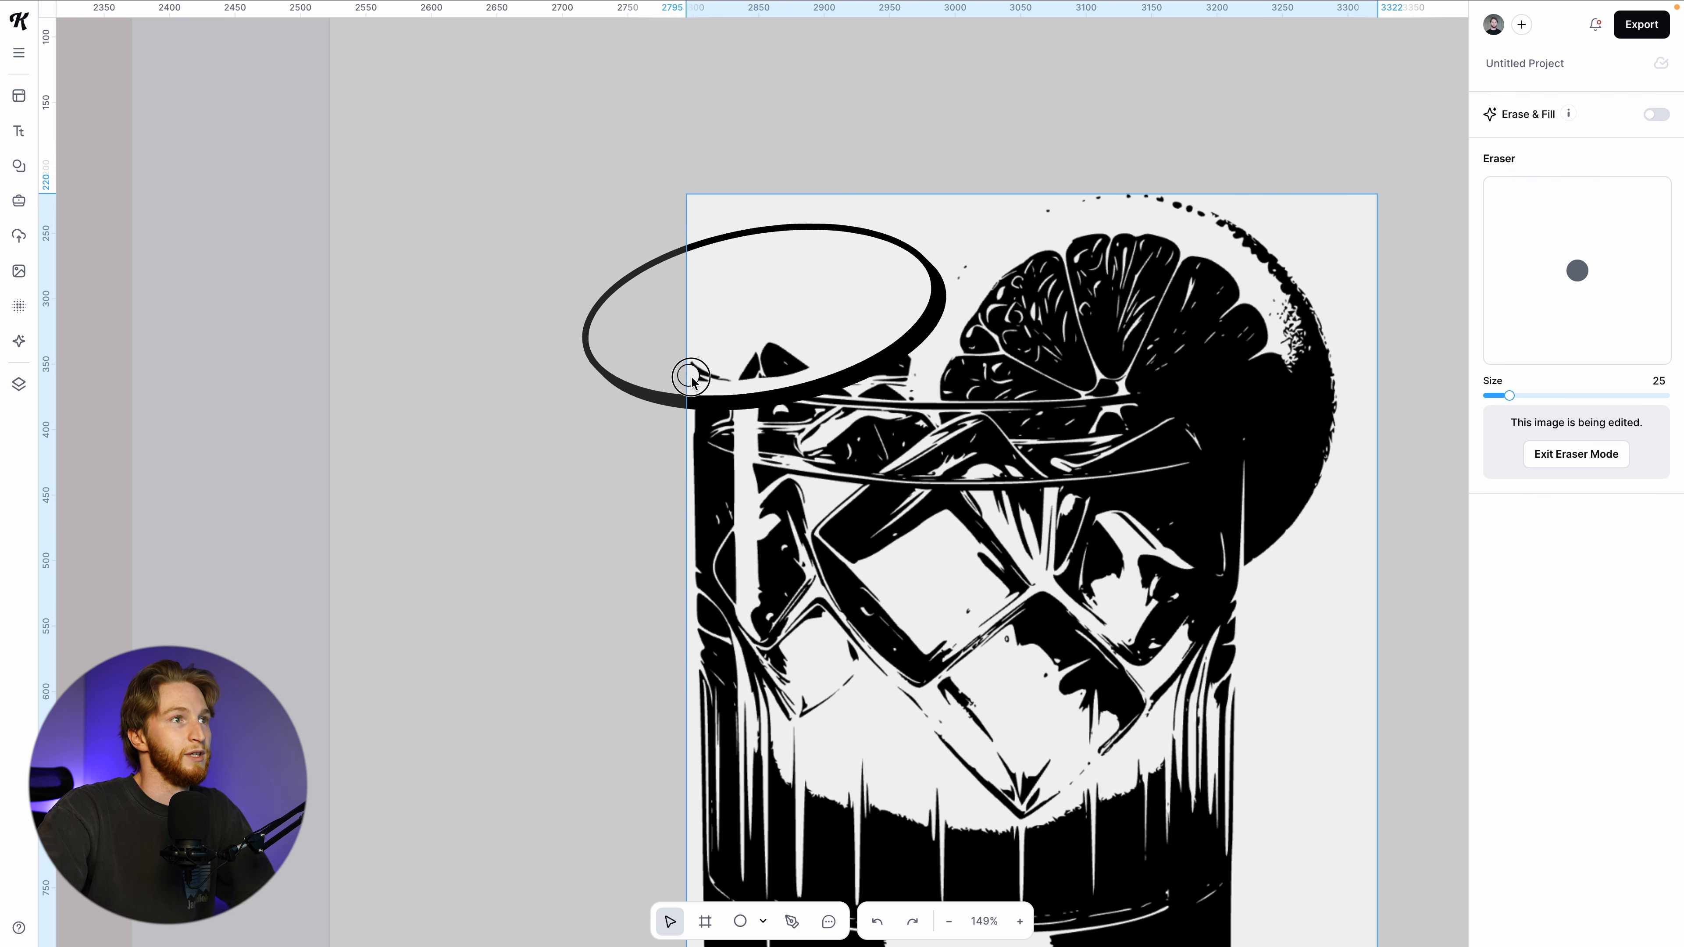
{"action": "left_click_drag", "start_coordinate": [781, 349], "coordinate": [762, 342]}
{"action": "scroll", "coordinate": [753, 339], "scroll_direction": "down", "scroll_amount": 1}
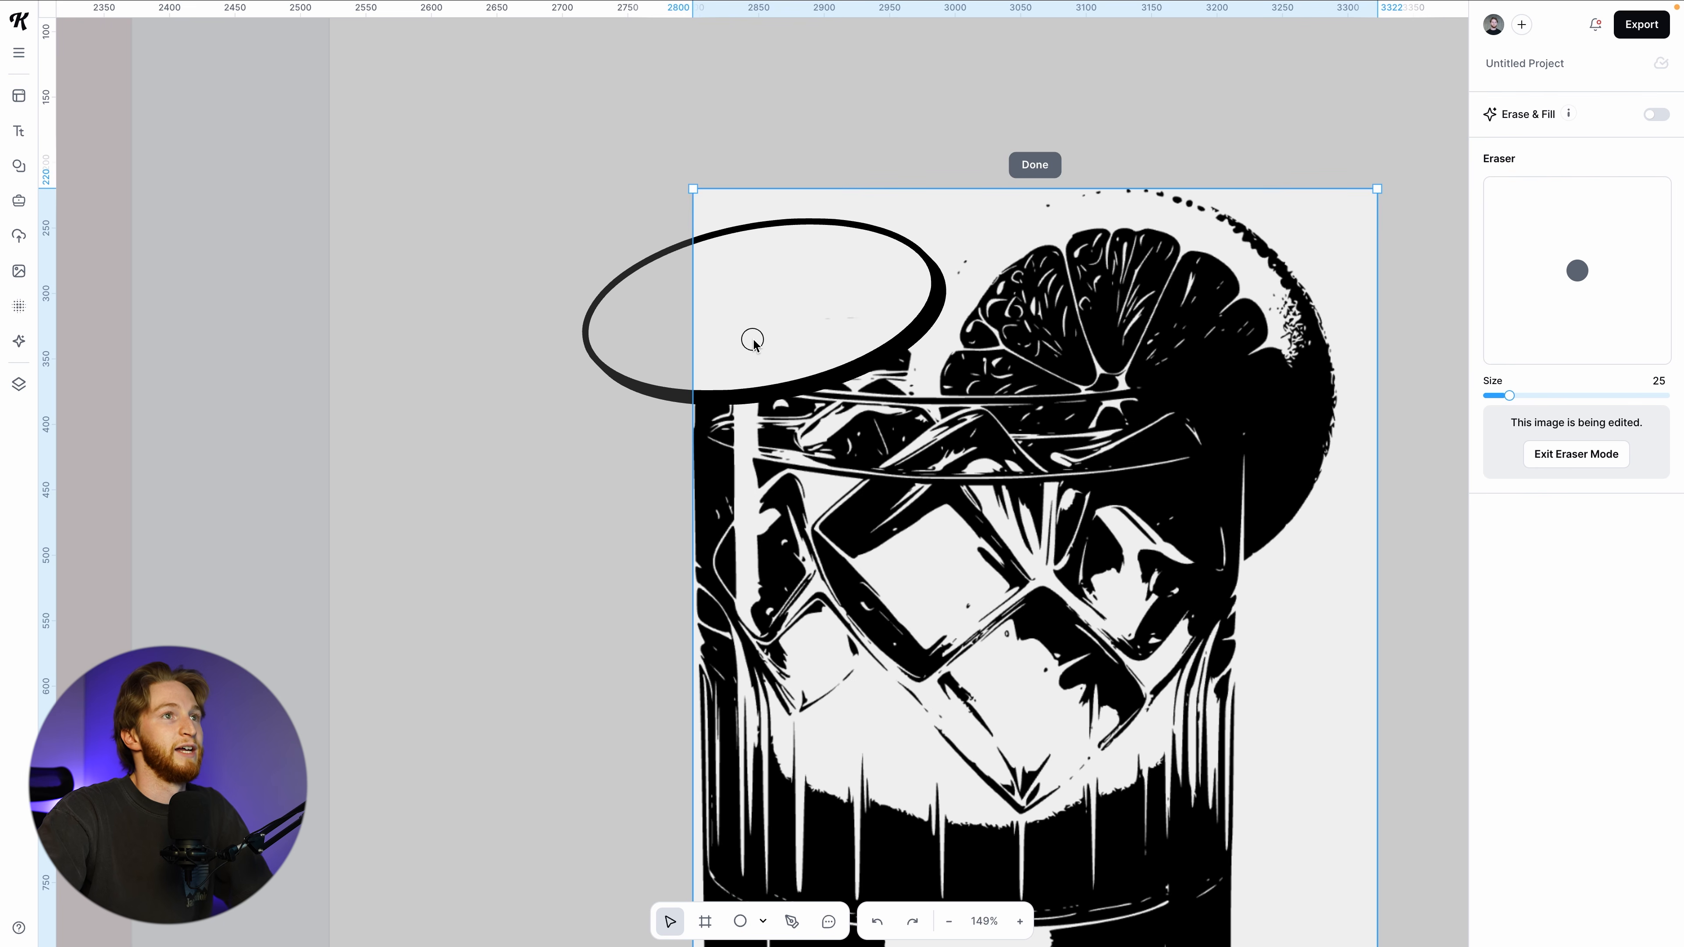
{"action": "left_click", "coordinate": [1035, 166]}
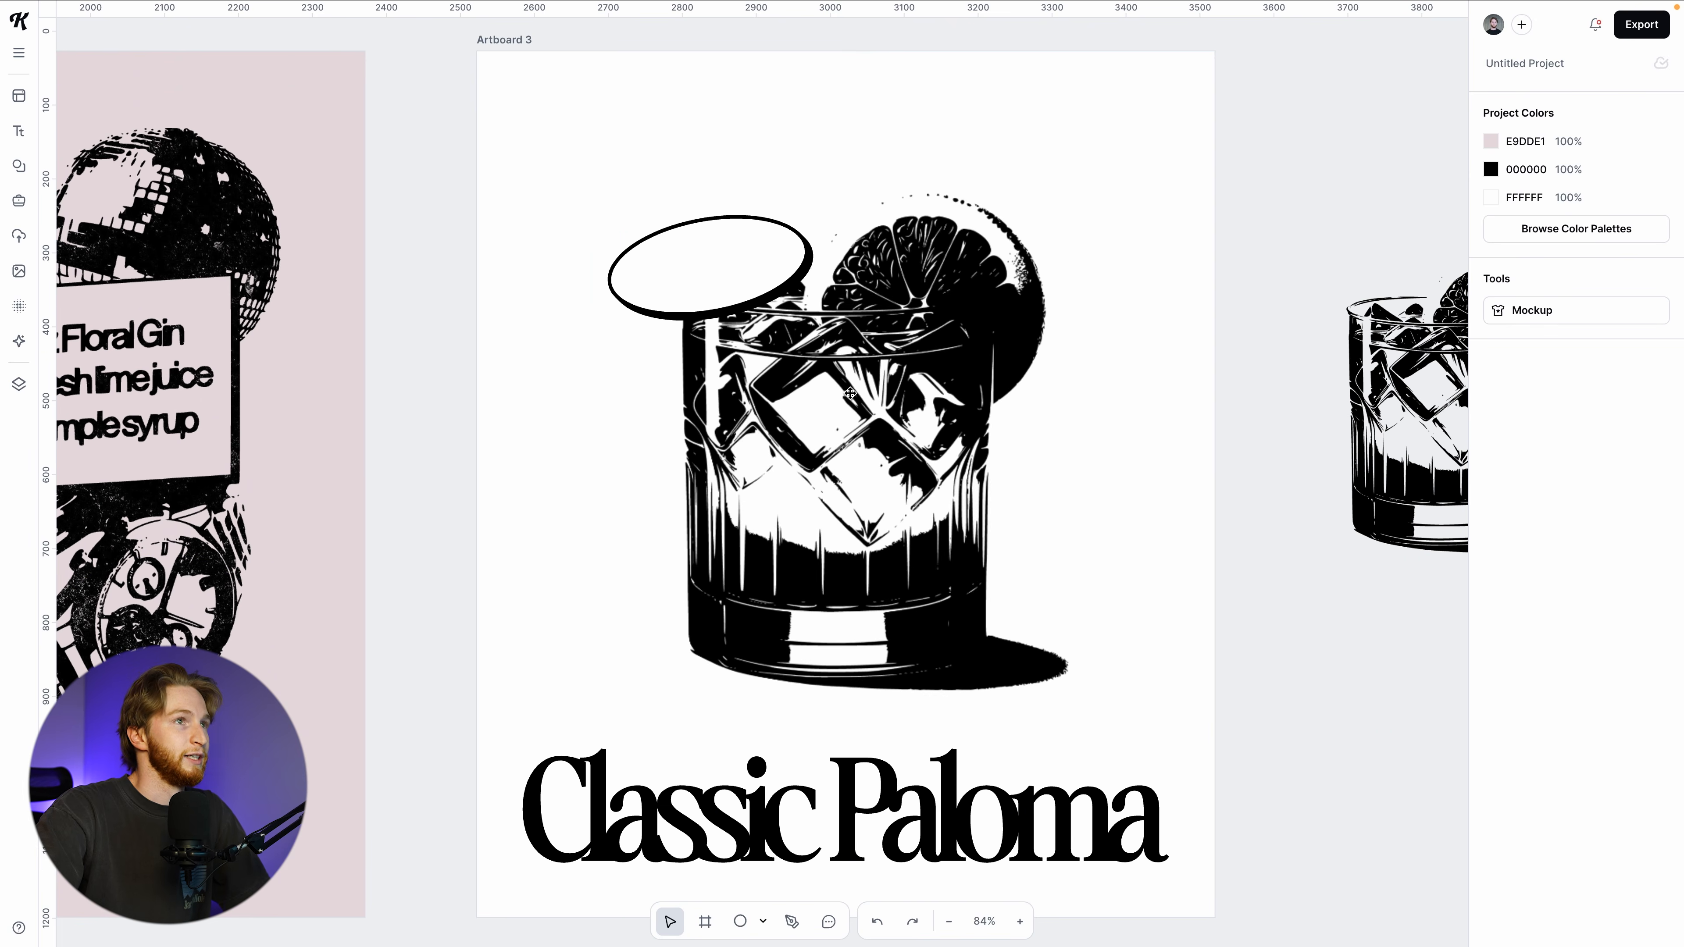
Try a different background color on Artboard 3 in place of white
{"action": "scroll", "coordinate": [850, 393], "scroll_direction": "up", "scroll_amount": 1}
{"action": "scroll", "coordinate": [849, 394], "scroll_direction": "down", "scroll_amount": 1}
{"action": "scroll", "coordinate": [850, 394], "scroll_direction": "up", "scroll_amount": 1}
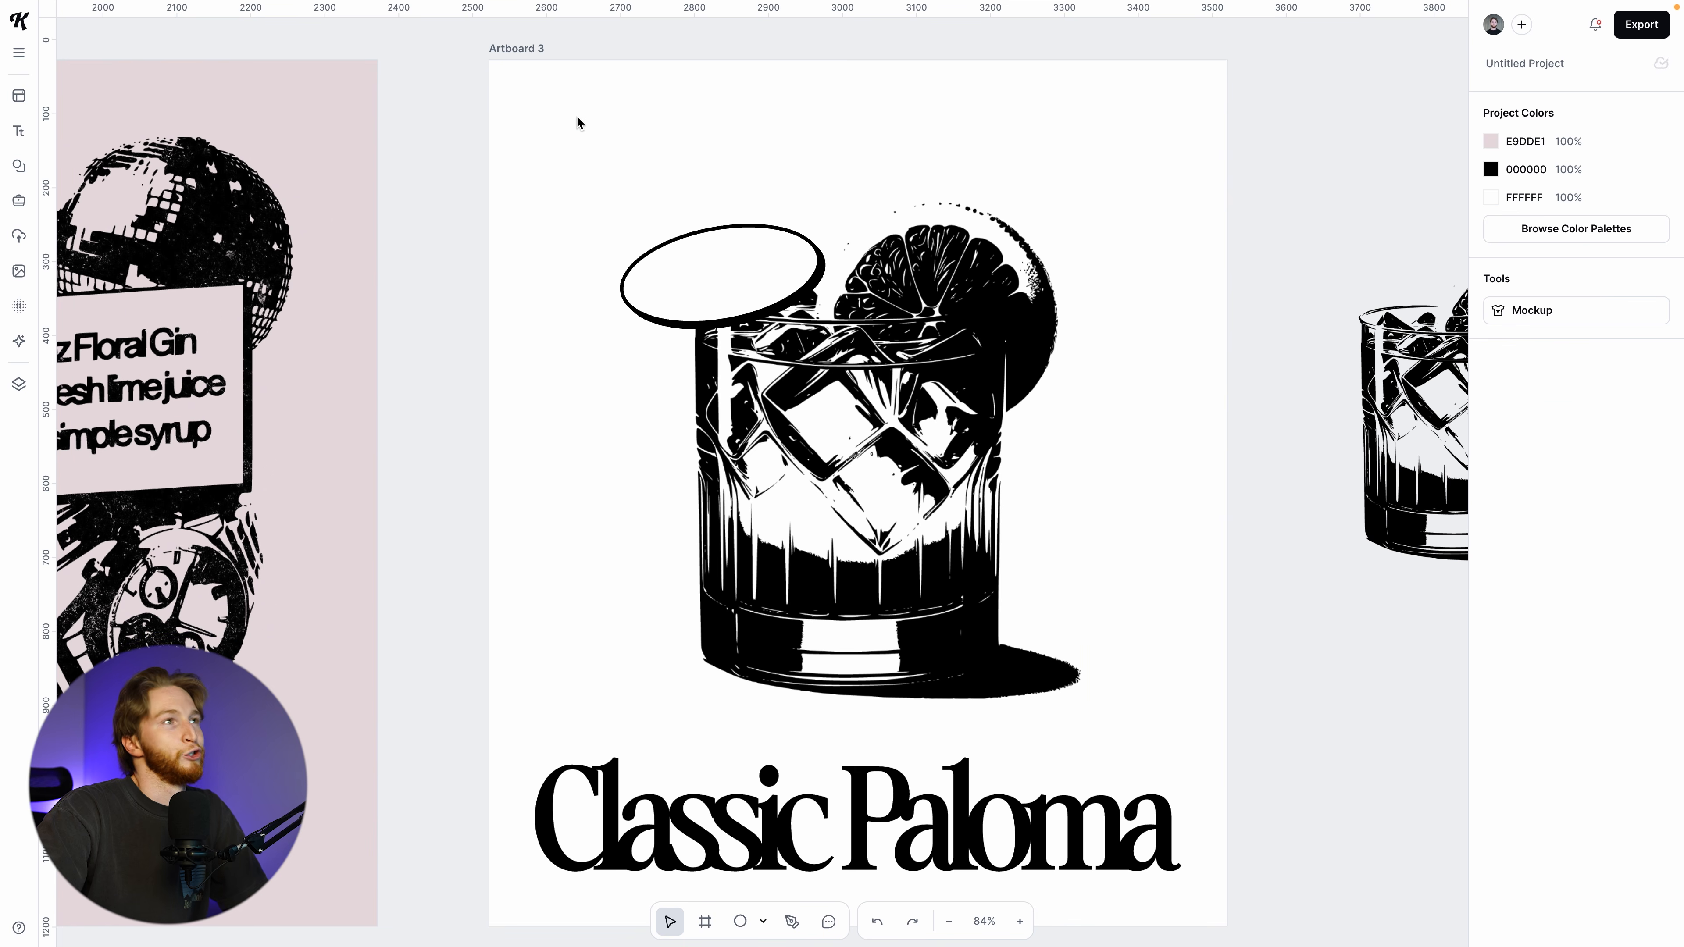
{"action": "left_click", "coordinate": [535, 53]}
{"action": "left_click", "coordinate": [1491, 595]}
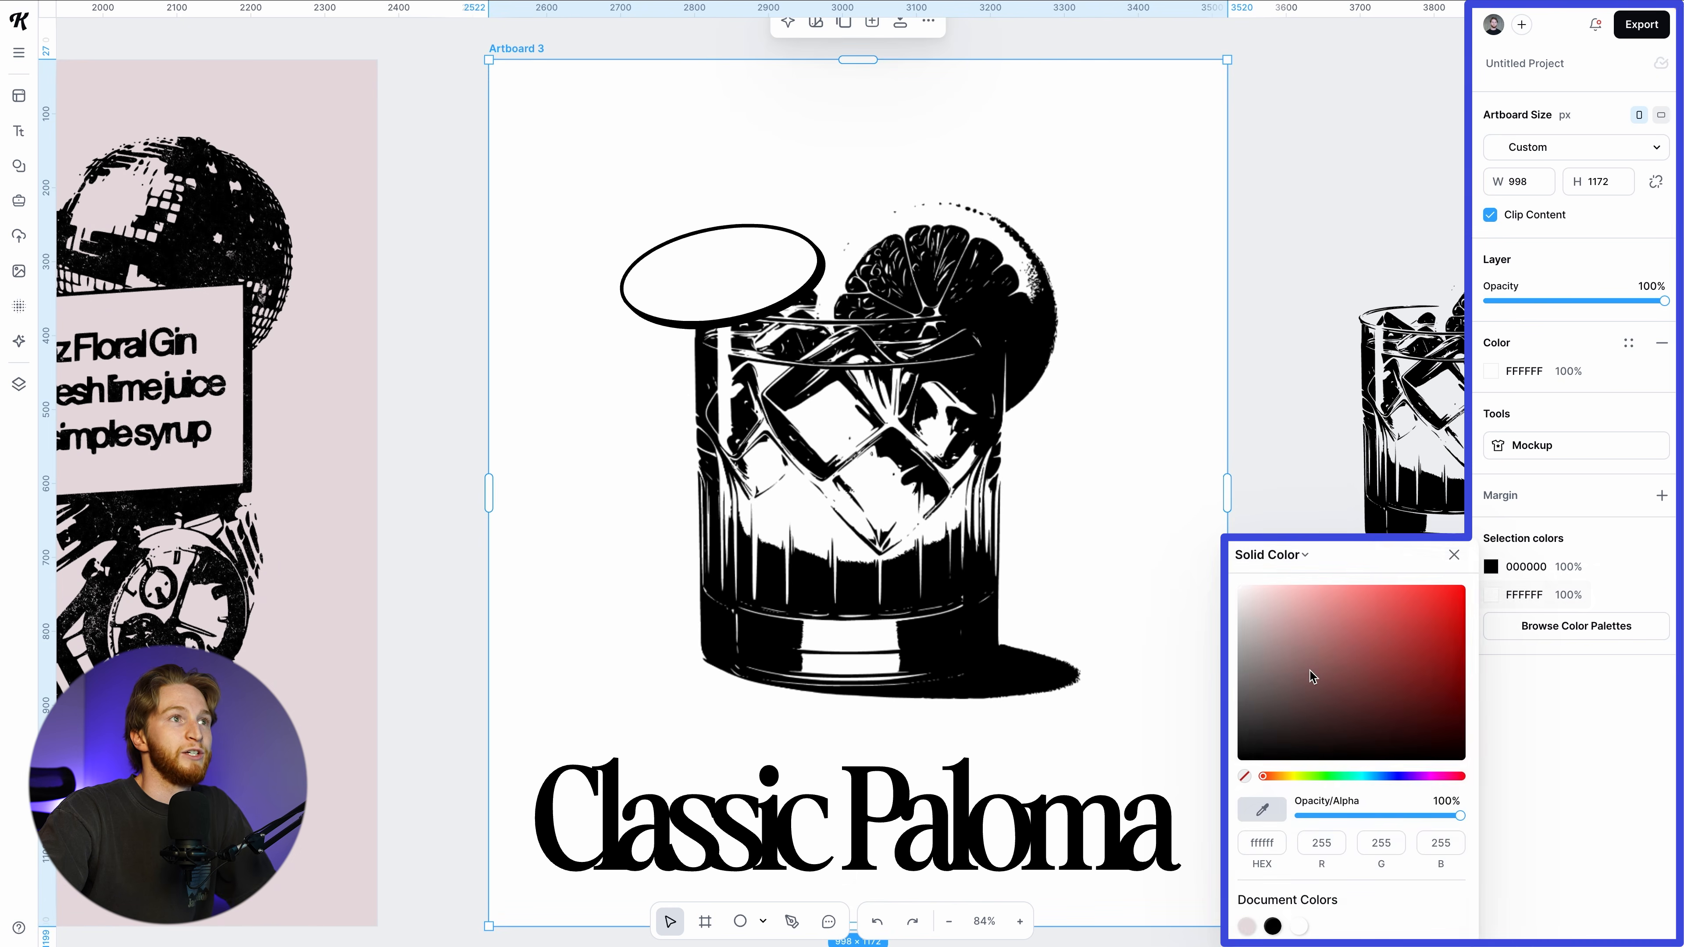
{"action": "left_click_drag", "start_coordinate": [1311, 677], "coordinate": [1328, 591]}
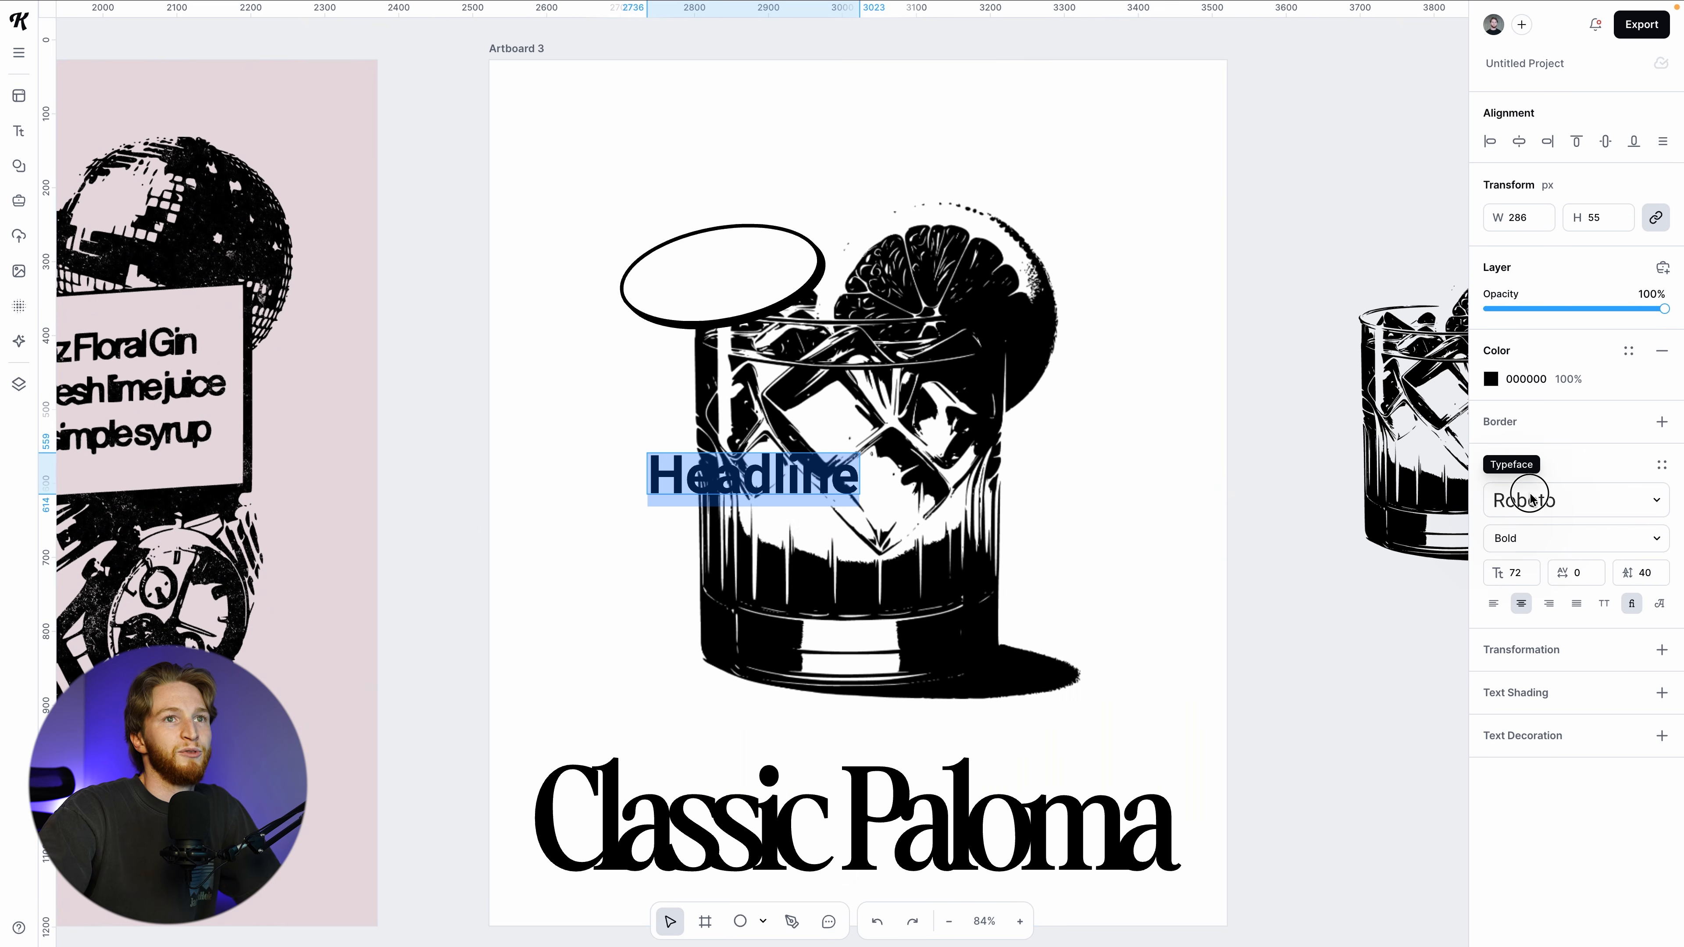
Set the new headline text on Artboard 3 in Kuenstler Script and change its wording to "Fresh!"
{"action": "left_click", "coordinate": [1519, 498]}
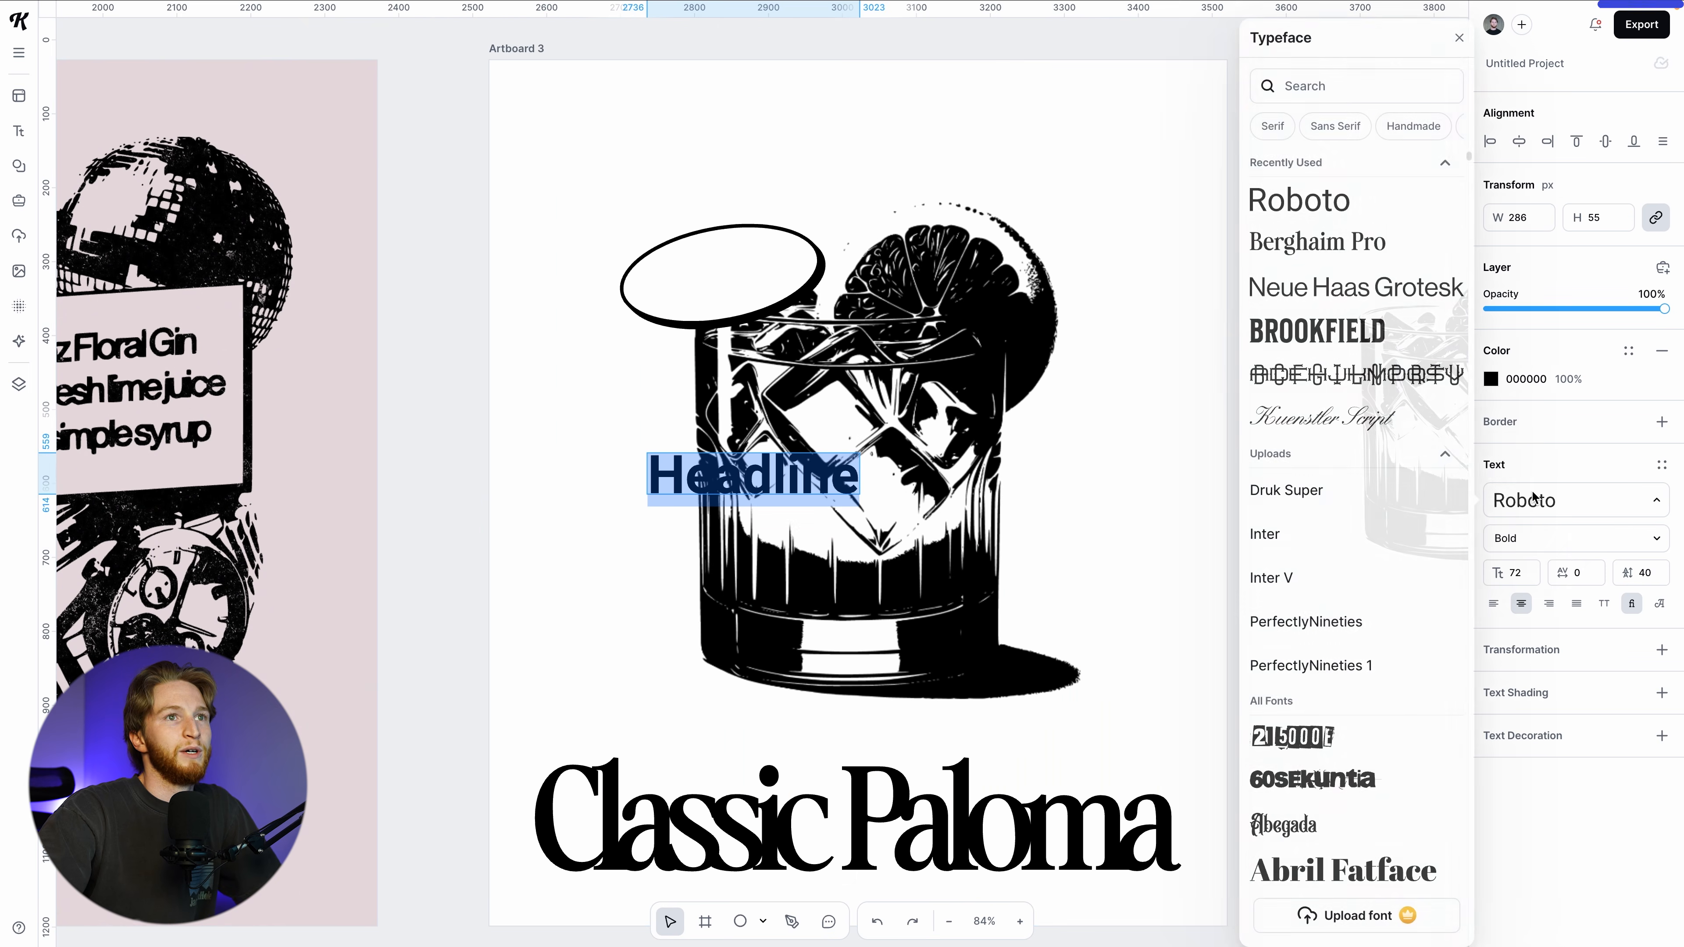
{"action": "left_click", "coordinate": [1334, 428]}
{"action": "key", "text": "Escape"}
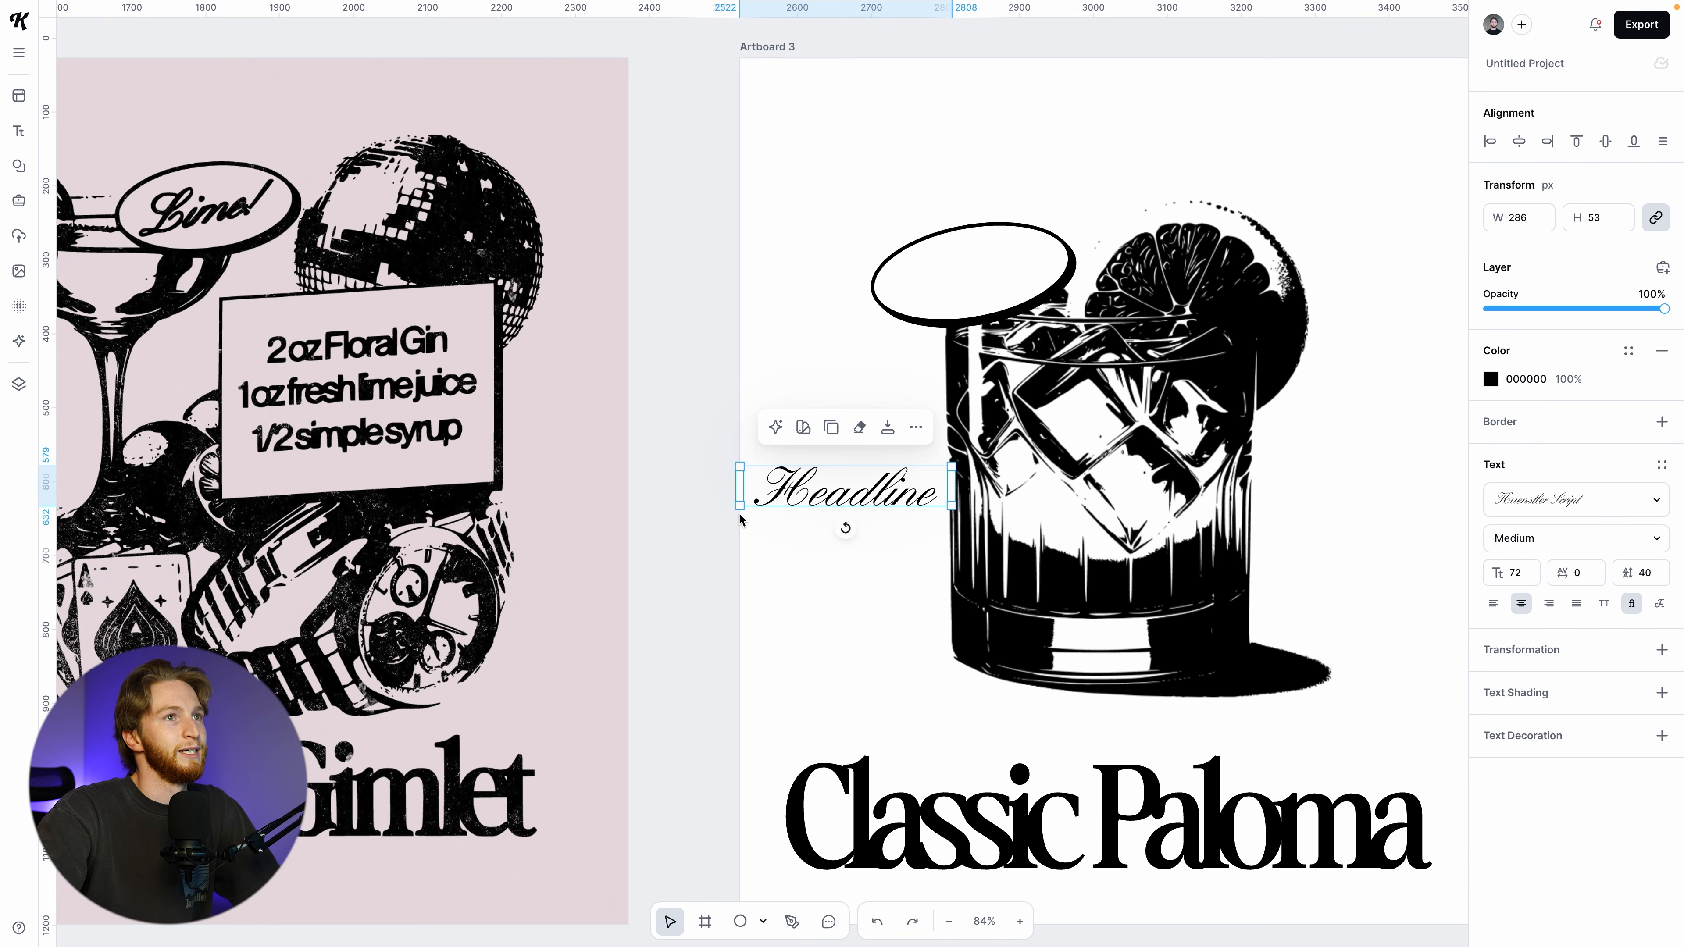
{"action": "scroll", "coordinate": [740, 519], "scroll_direction": "right", "scroll_amount": 5}
{"action": "double_click", "coordinate": [682, 494]}
{"action": "type", "text": "Fresh!"}
{"action": "key", "text": "Escape"}
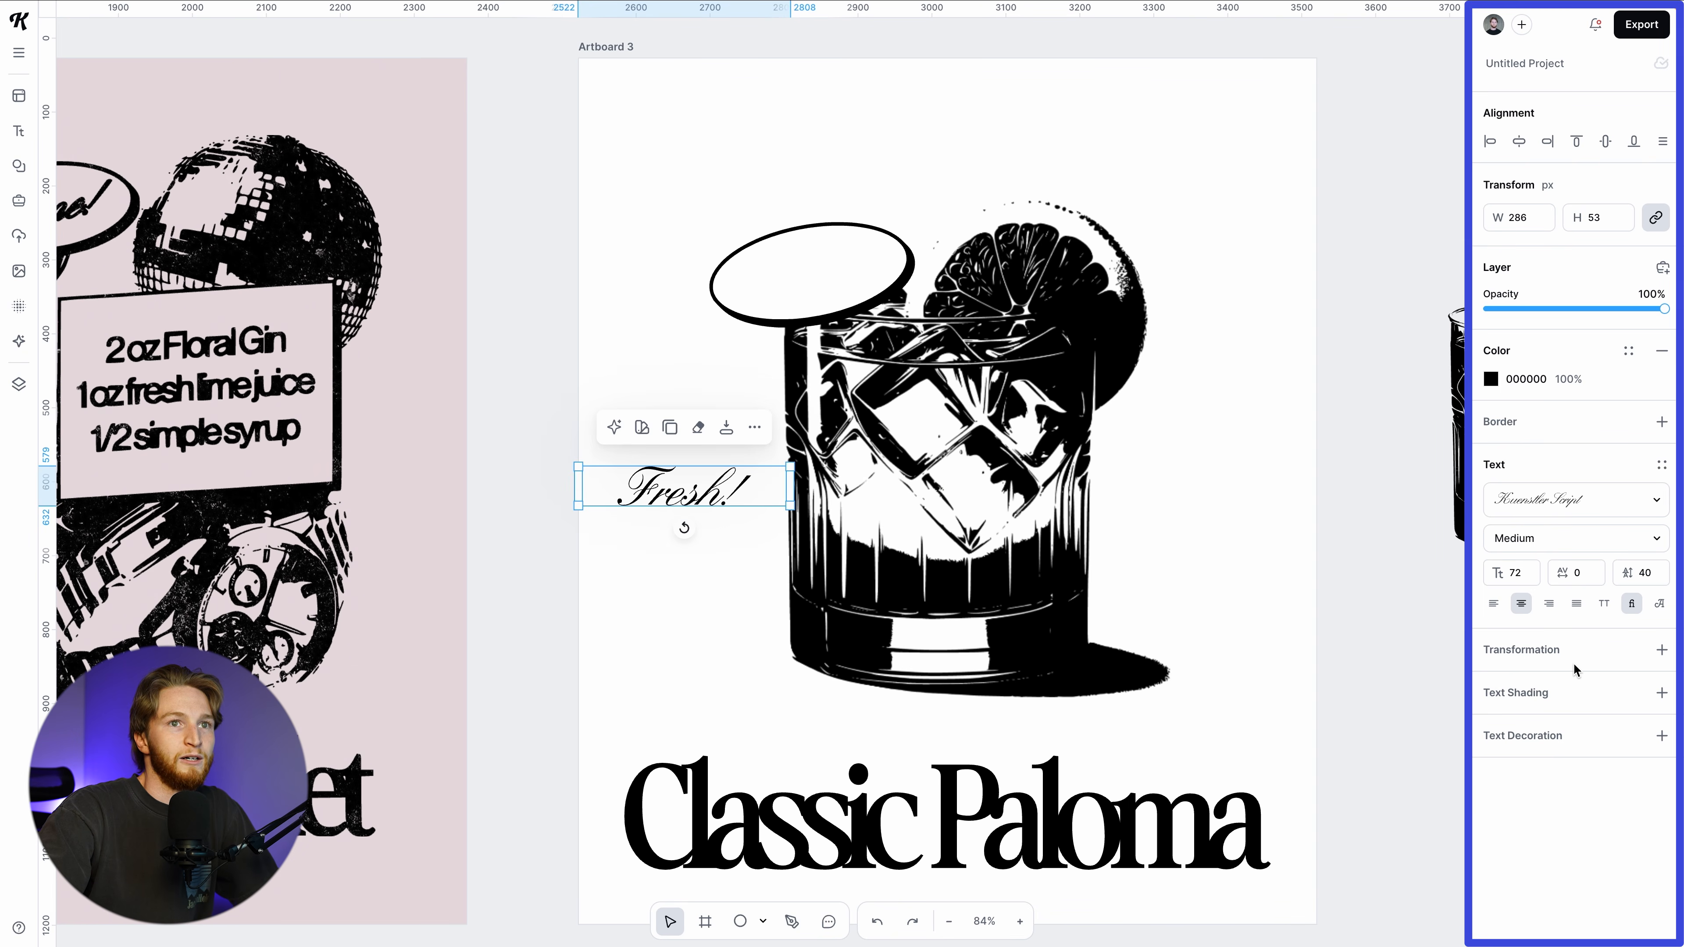
Slant "Fresh!" with the Angle transformation at 80% curve and place it inside the oval
{"action": "left_click", "coordinate": [1569, 652]}
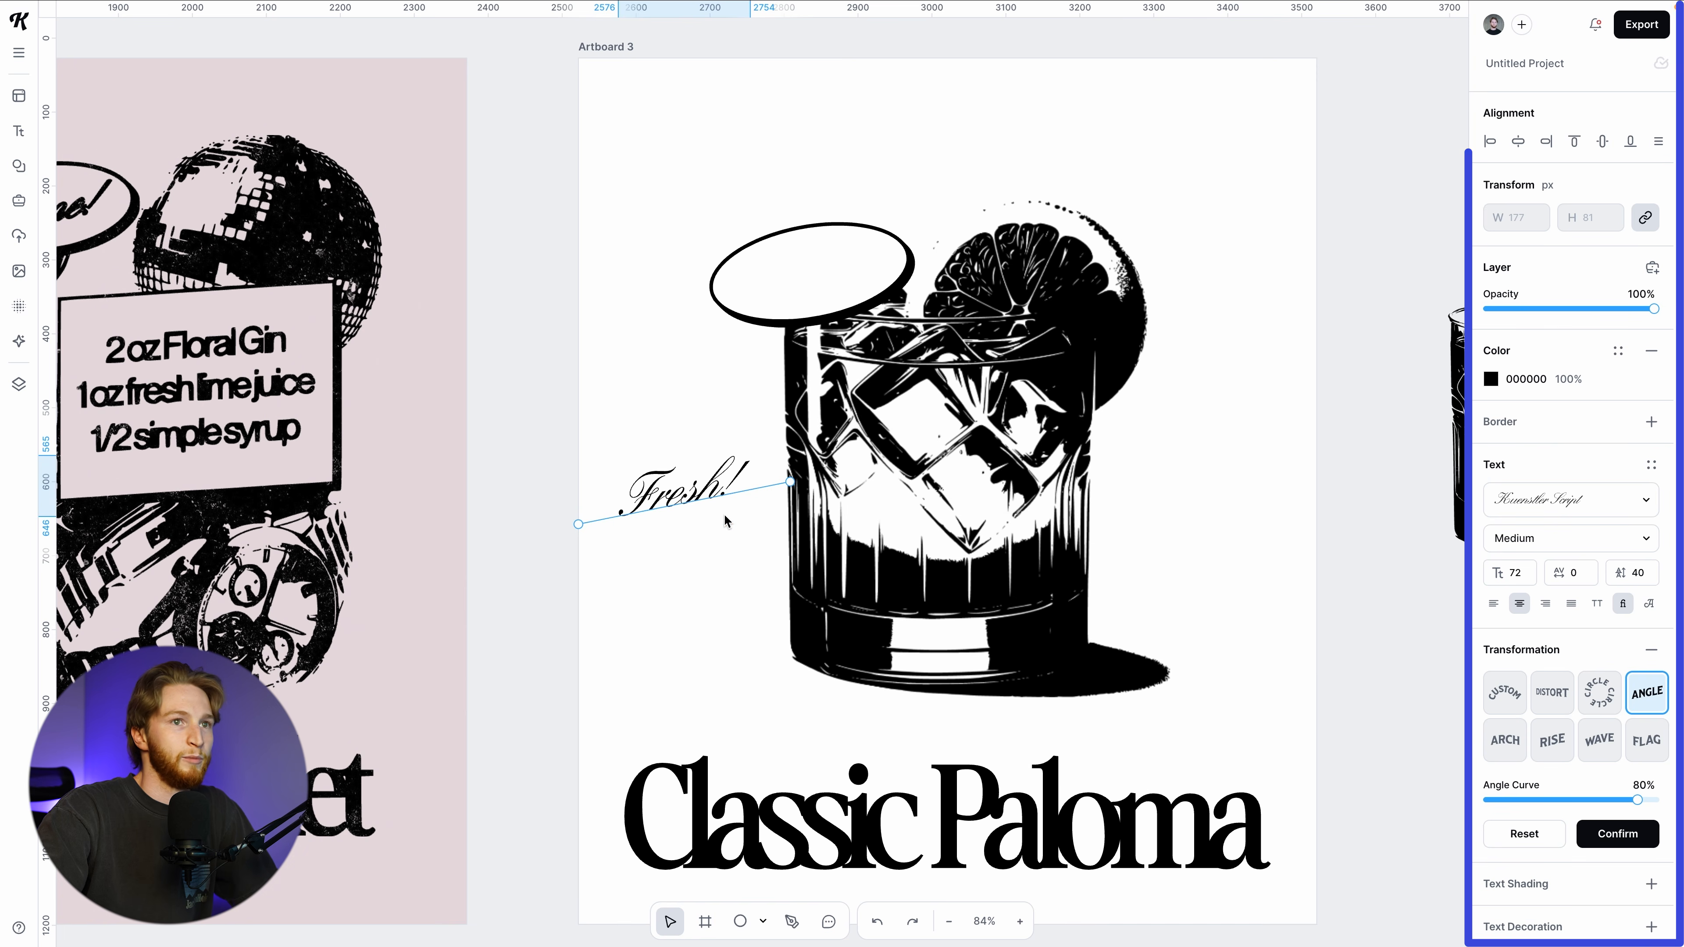
{"action": "left_click_drag", "start_coordinate": [671, 509], "coordinate": [795, 282]}
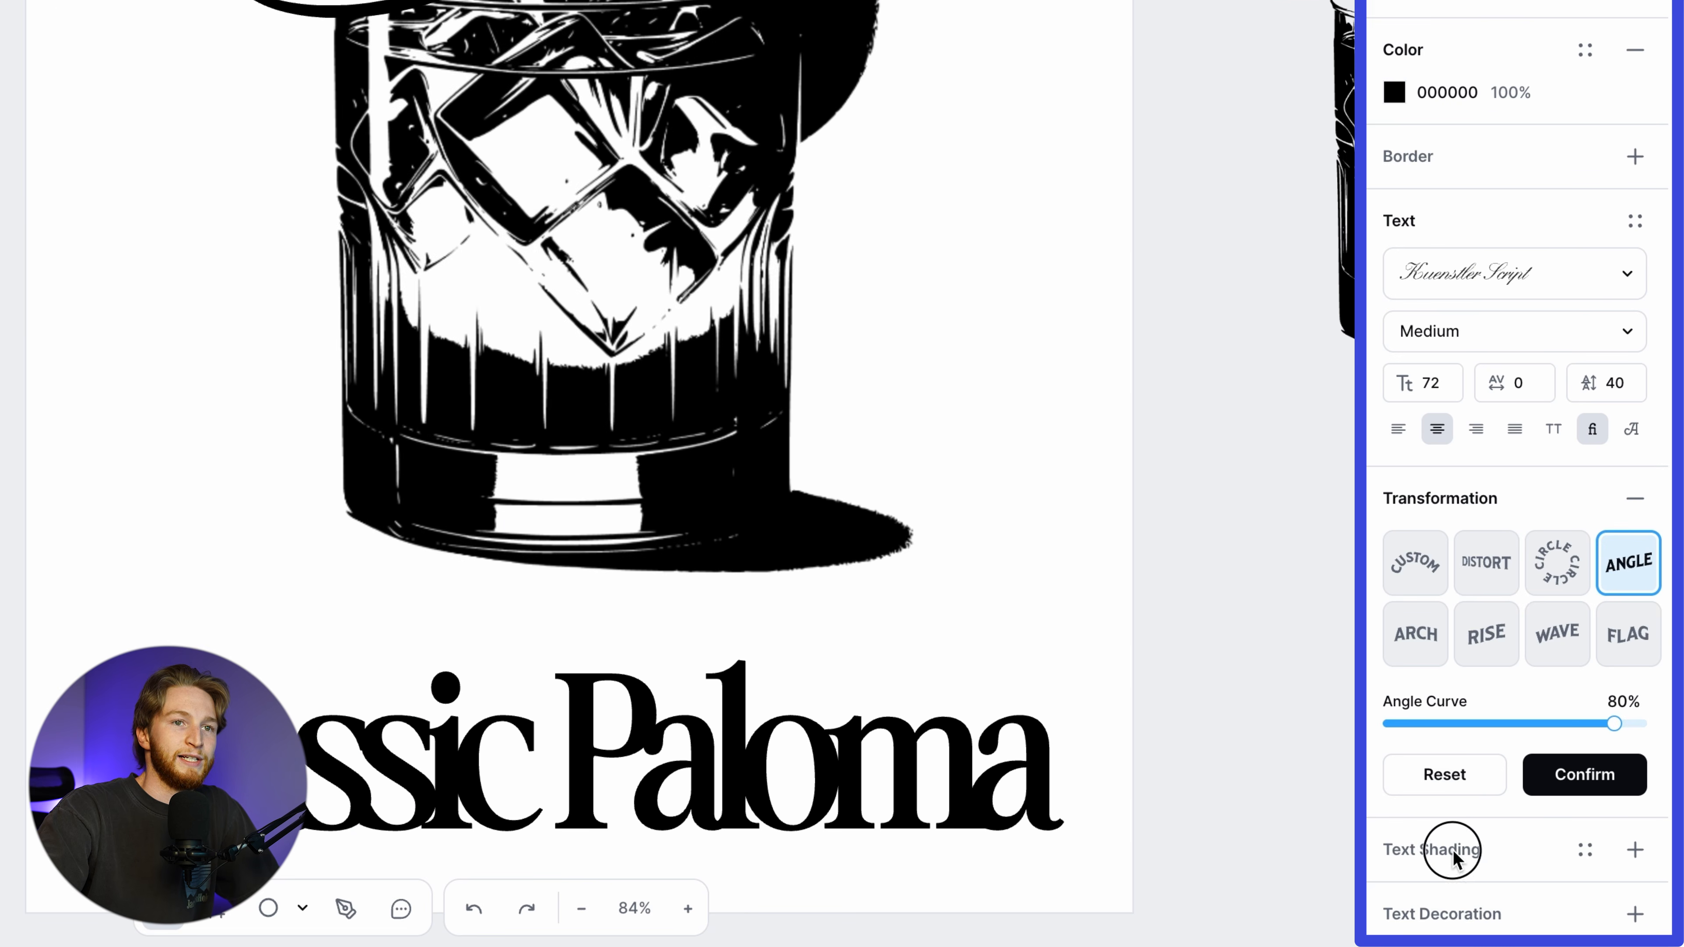
Give "Fresh!" the third text shading style in black 000000 with offset 0 and outline width 2
{"action": "left_click", "coordinate": [1452, 849]}
{"action": "scroll", "coordinate": [1467, 848], "scroll_direction": "down", "scroll_amount": 4}
{"action": "left_click", "coordinate": [1551, 637]}
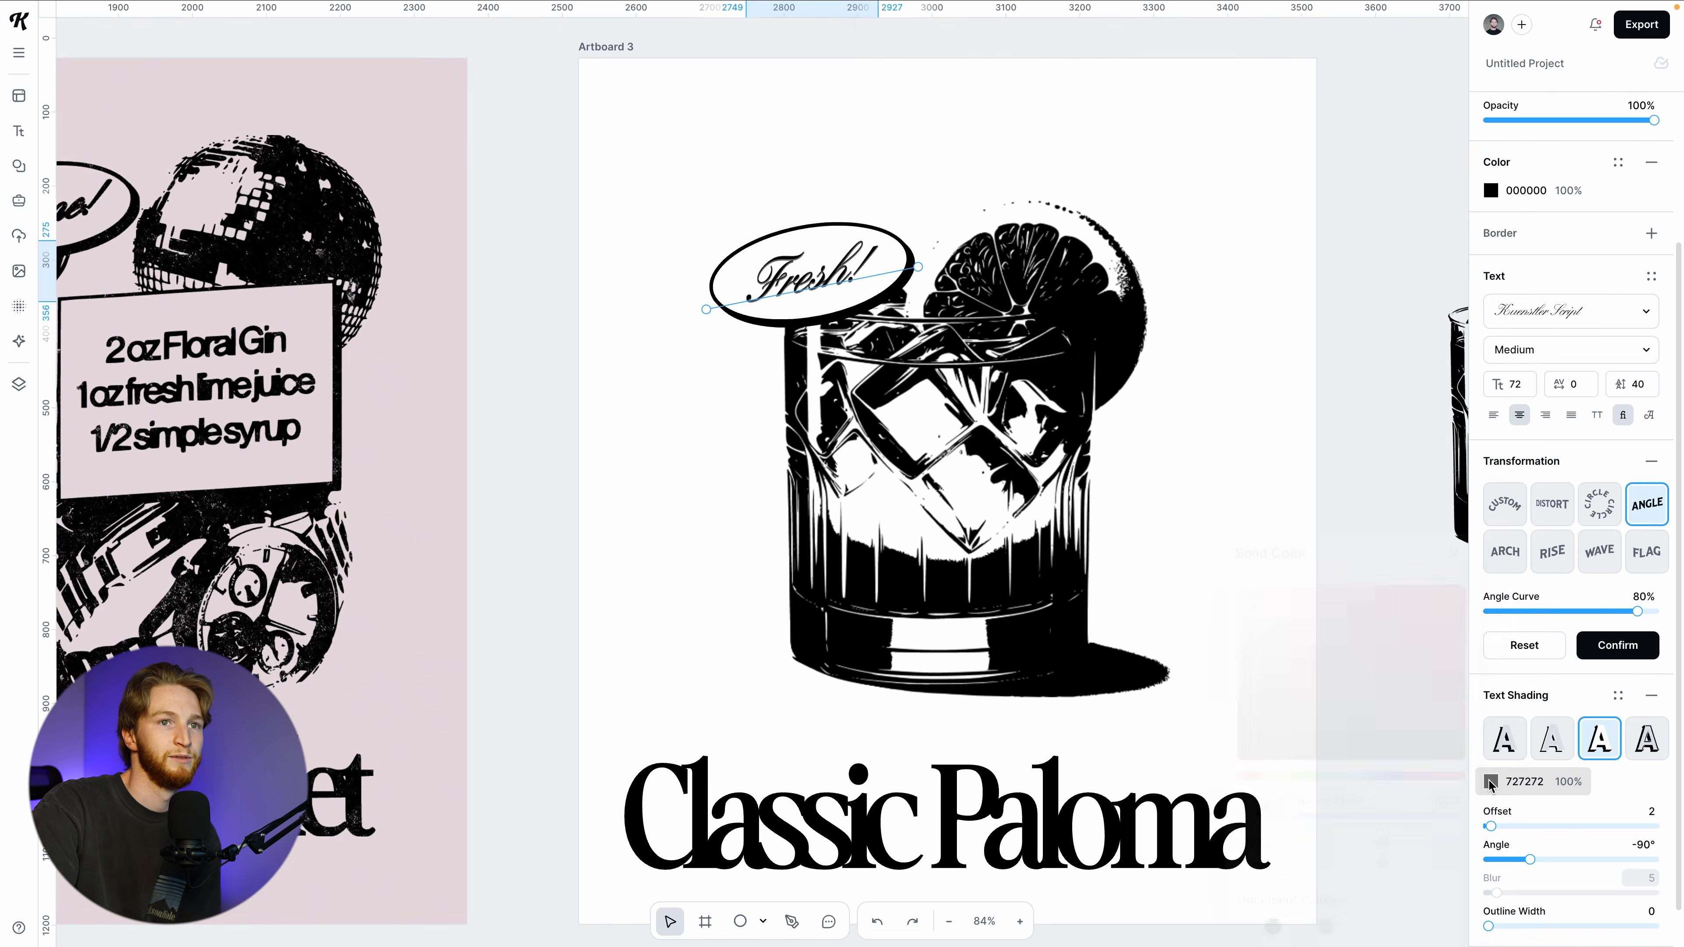
{"action": "left_click", "coordinate": [1394, 698]}
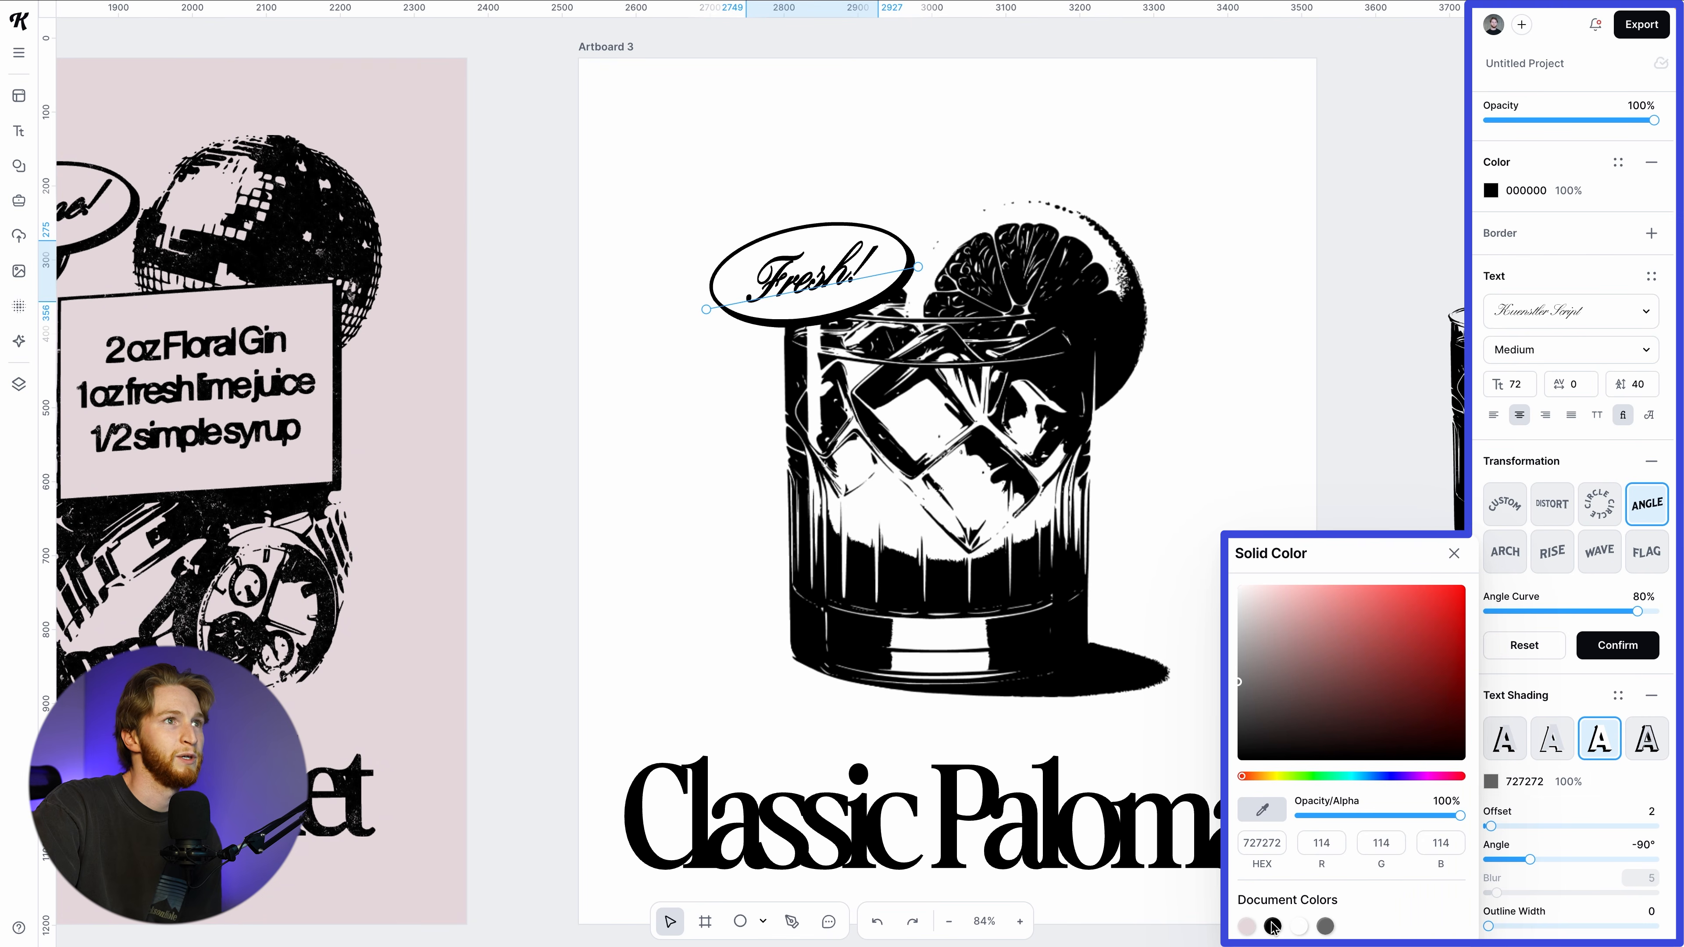
{"action": "left_click", "coordinate": [1455, 554]}
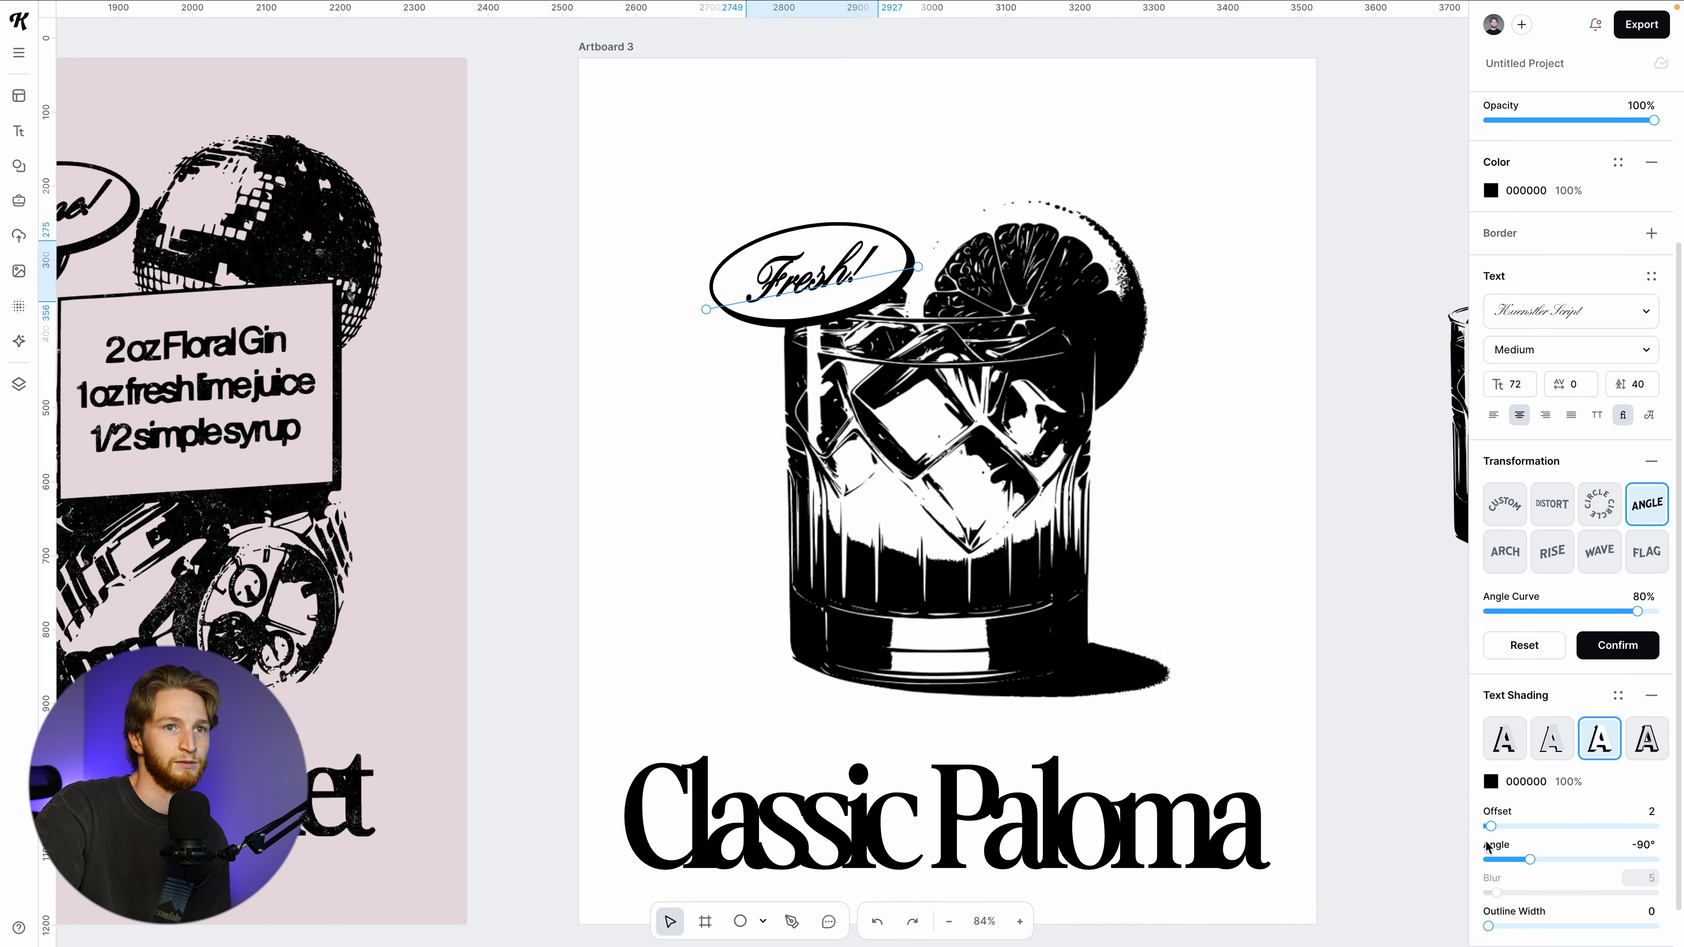
{"action": "left_click", "coordinate": [1318, 639]}
{"action": "scroll", "coordinate": [1319, 640], "scroll_direction": "up", "scroll_amount": 1}
{"action": "scroll", "coordinate": [1319, 640], "scroll_direction": "right", "scroll_amount": 1}
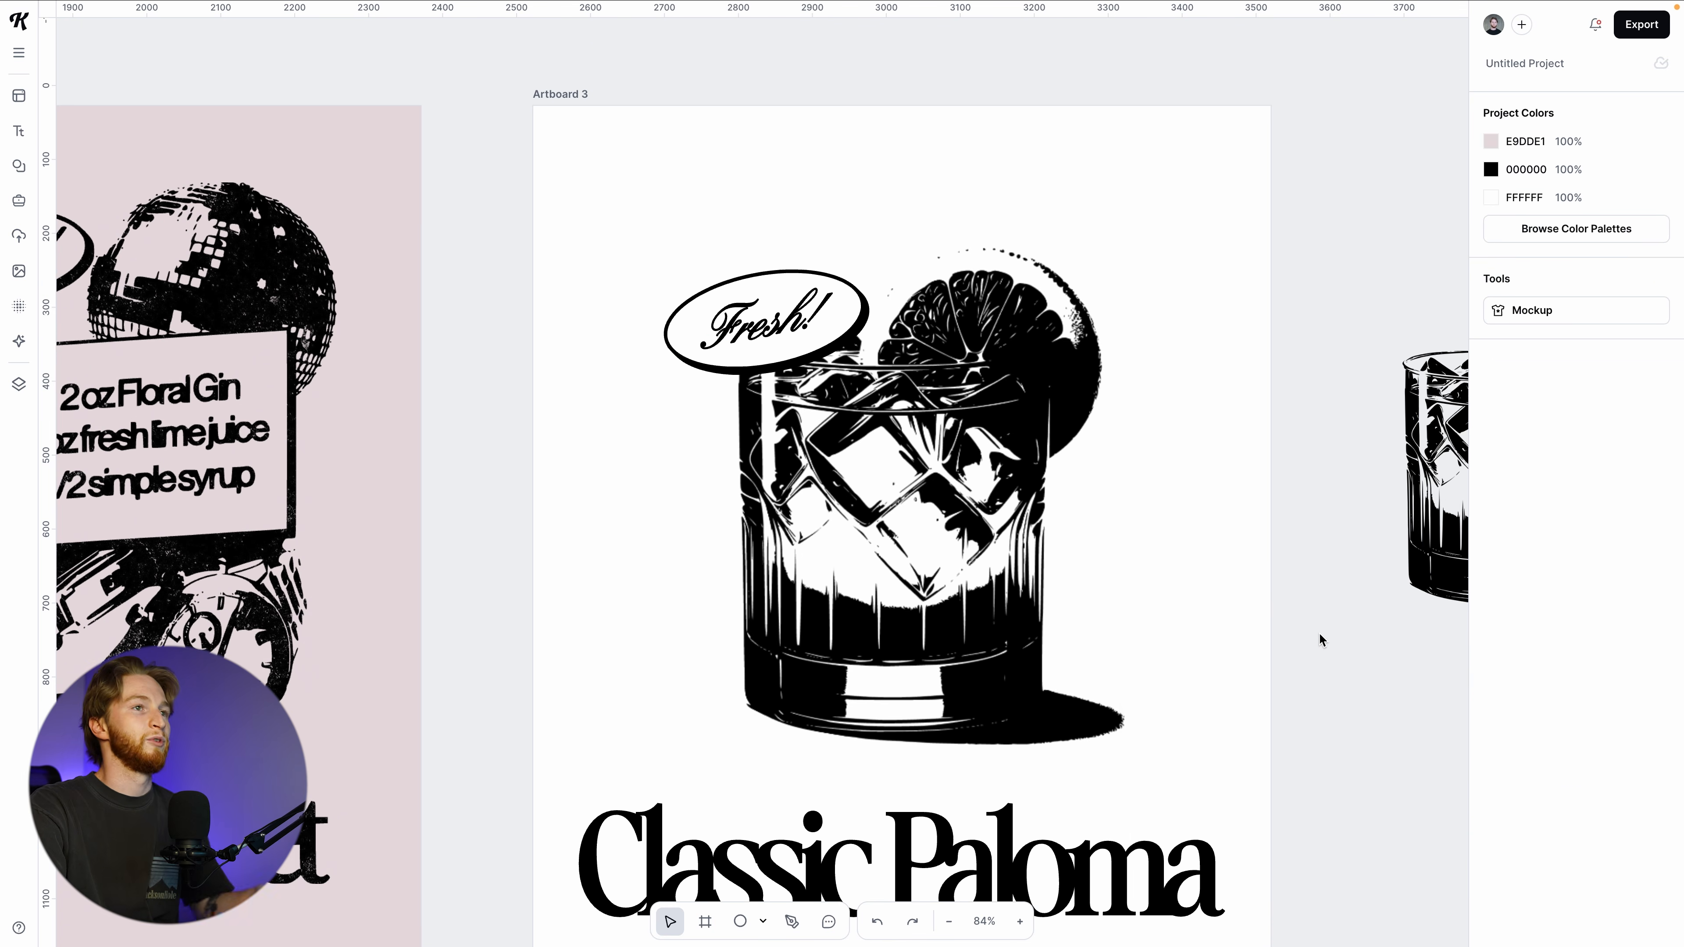
{"action": "scroll", "coordinate": [1320, 640], "scroll_direction": "down", "scroll_amount": 1}
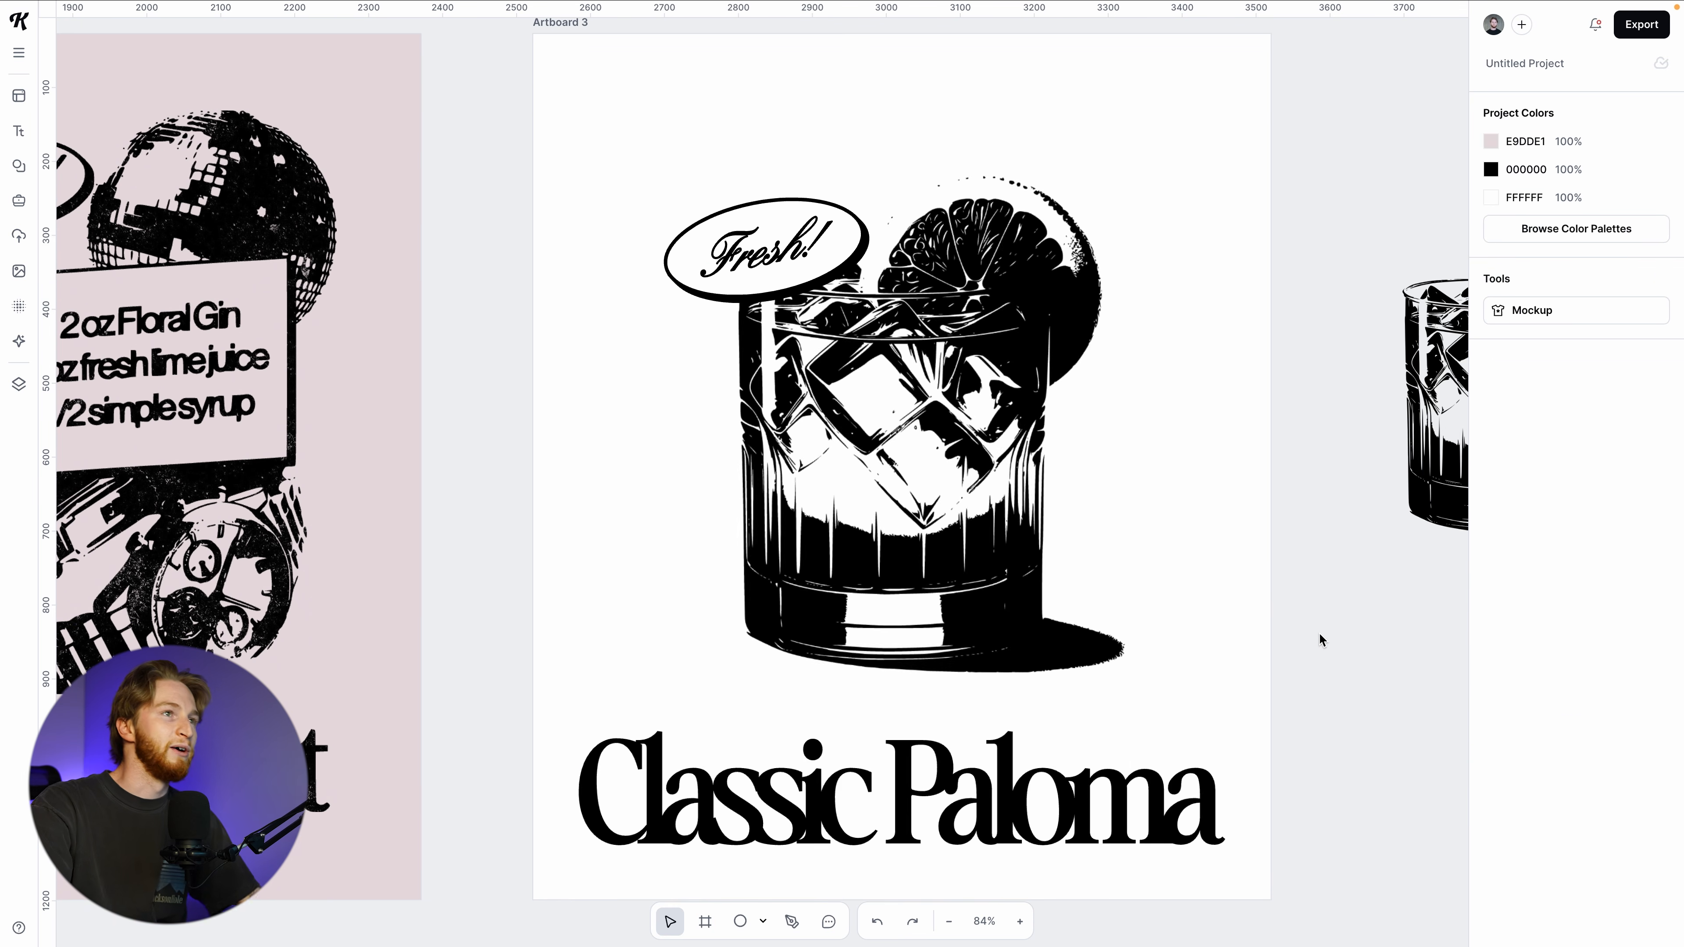
Compare the "Fresh!" lettering with and without its shading and check the shading settings down to the outline width
{"action": "left_click", "coordinate": [799, 265]}
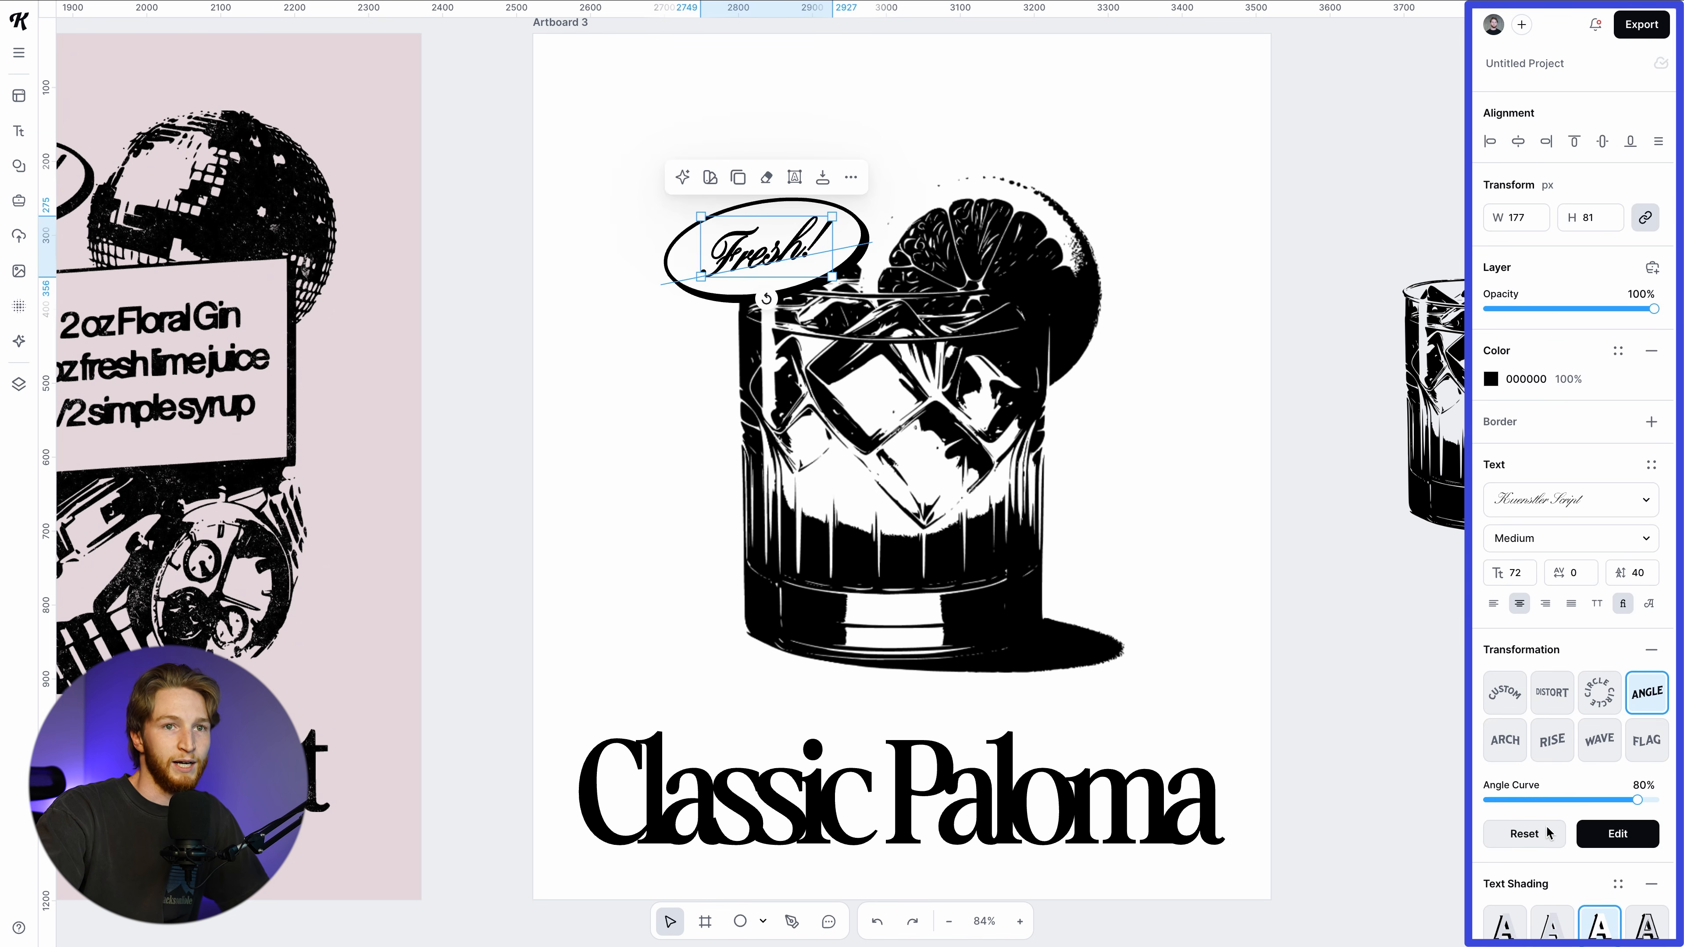
{"action": "scroll", "coordinate": [1547, 833], "scroll_direction": "down", "scroll_amount": 3}
{"action": "left_click", "coordinate": [1305, 622]}
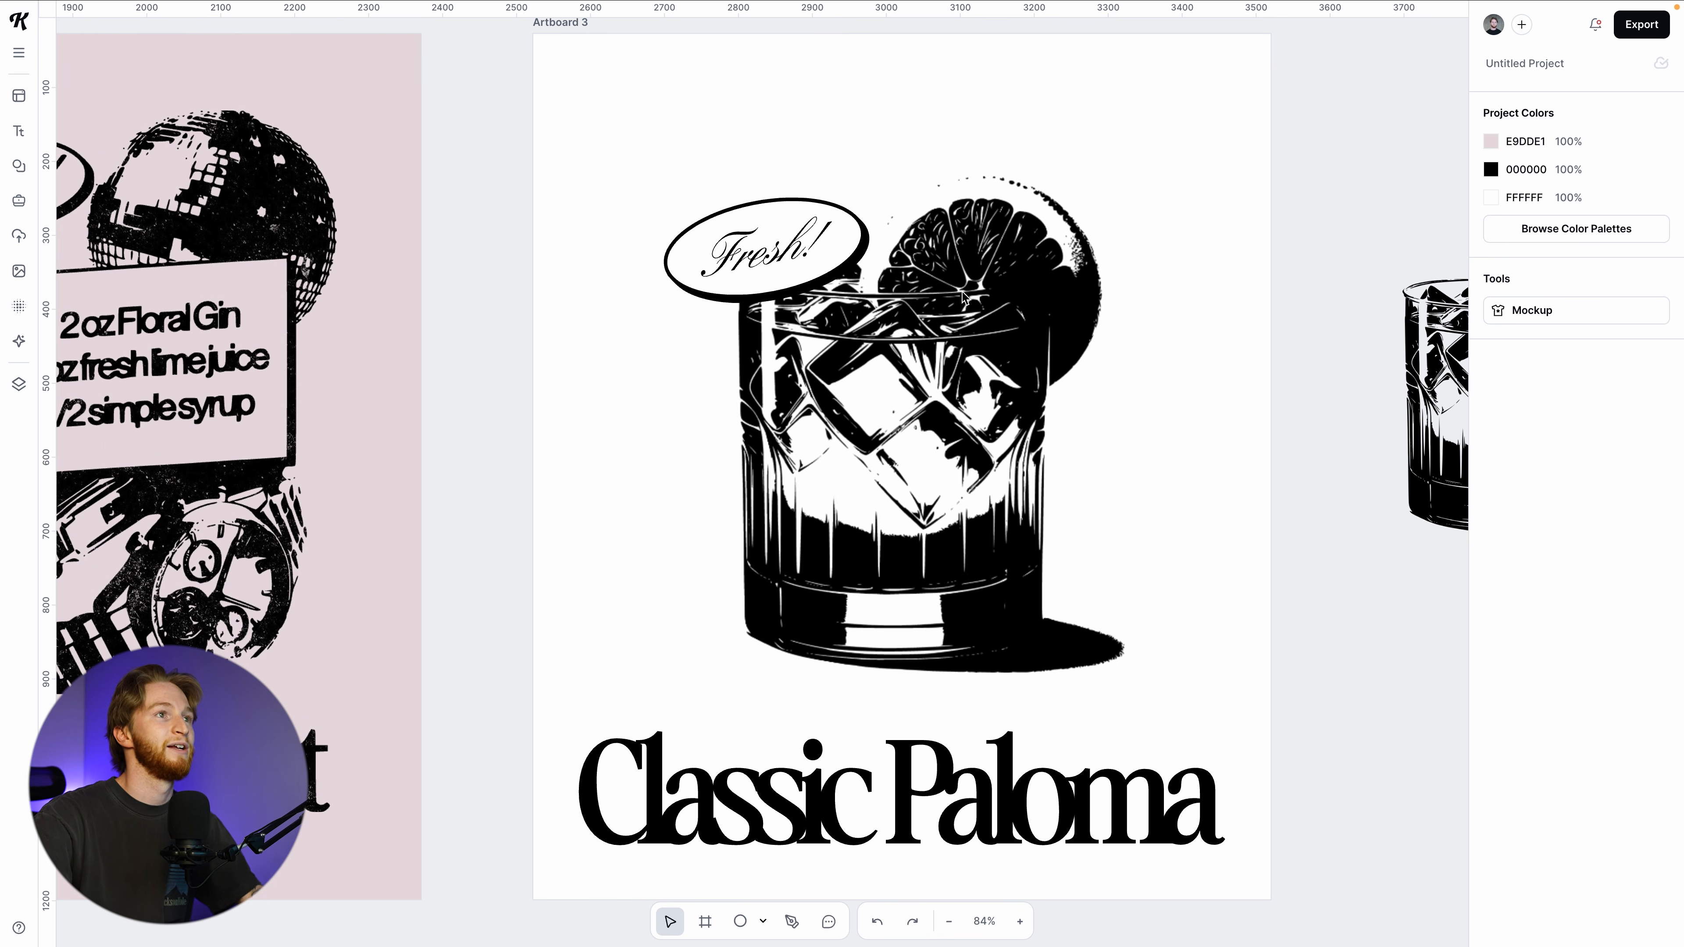
{"action": "key", "text": "super+shift+z"}
{"action": "left_click", "coordinate": [806, 254]}
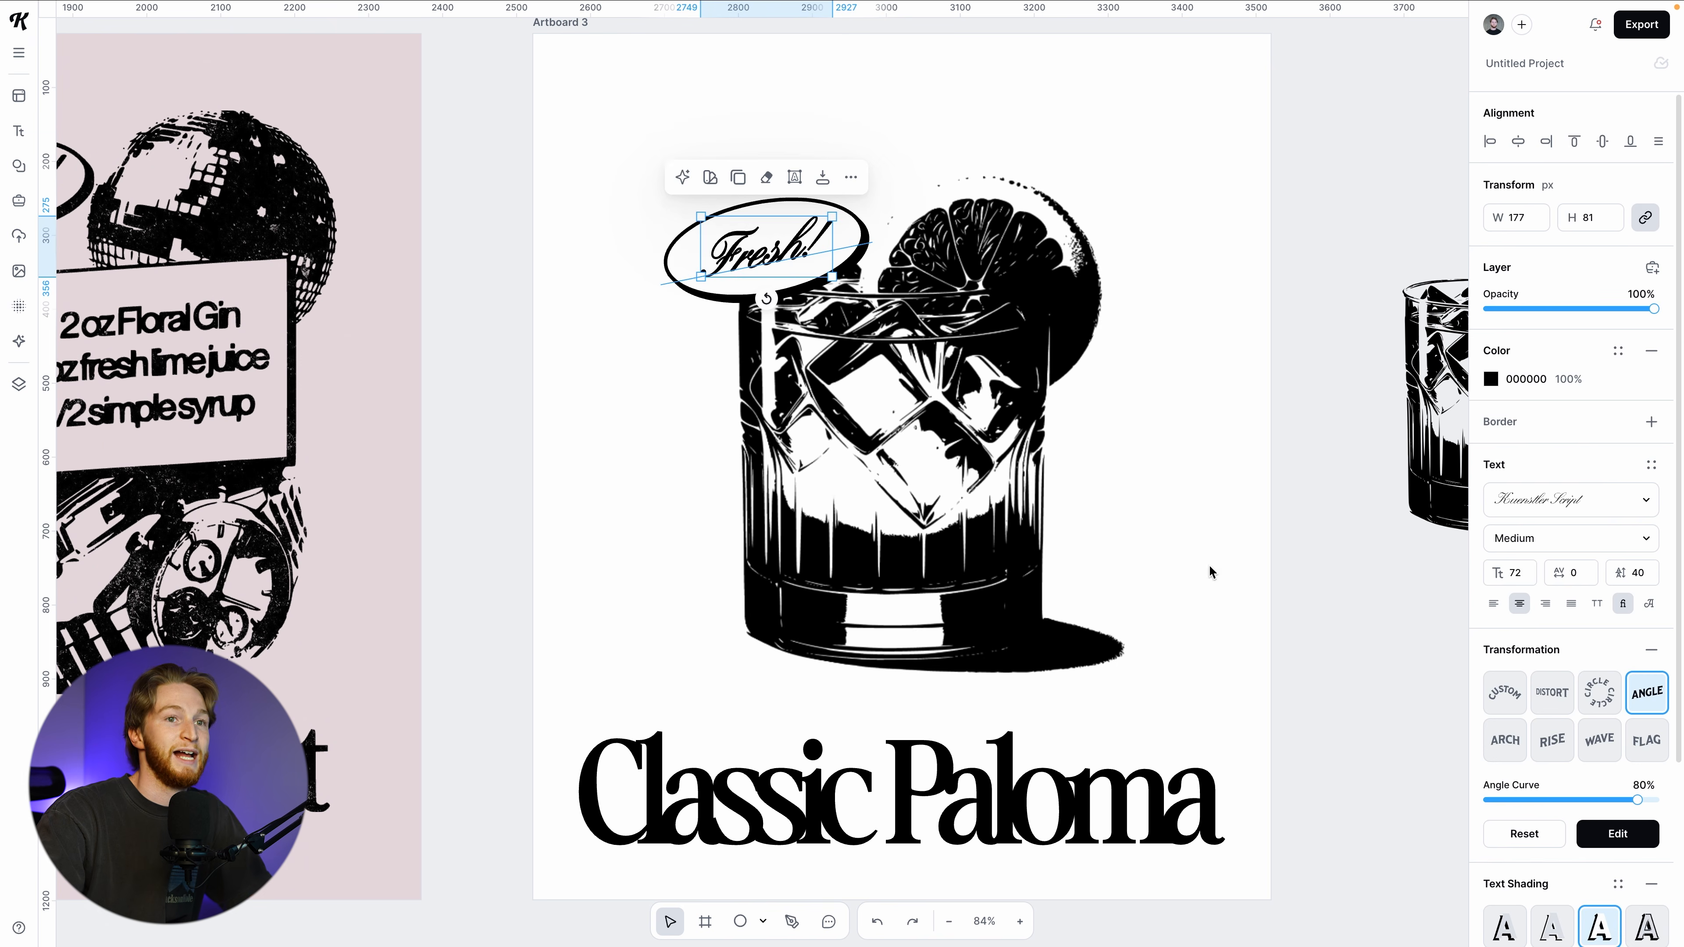
{"action": "scroll", "coordinate": [1569, 846], "scroll_direction": "down", "scroll_amount": 4}
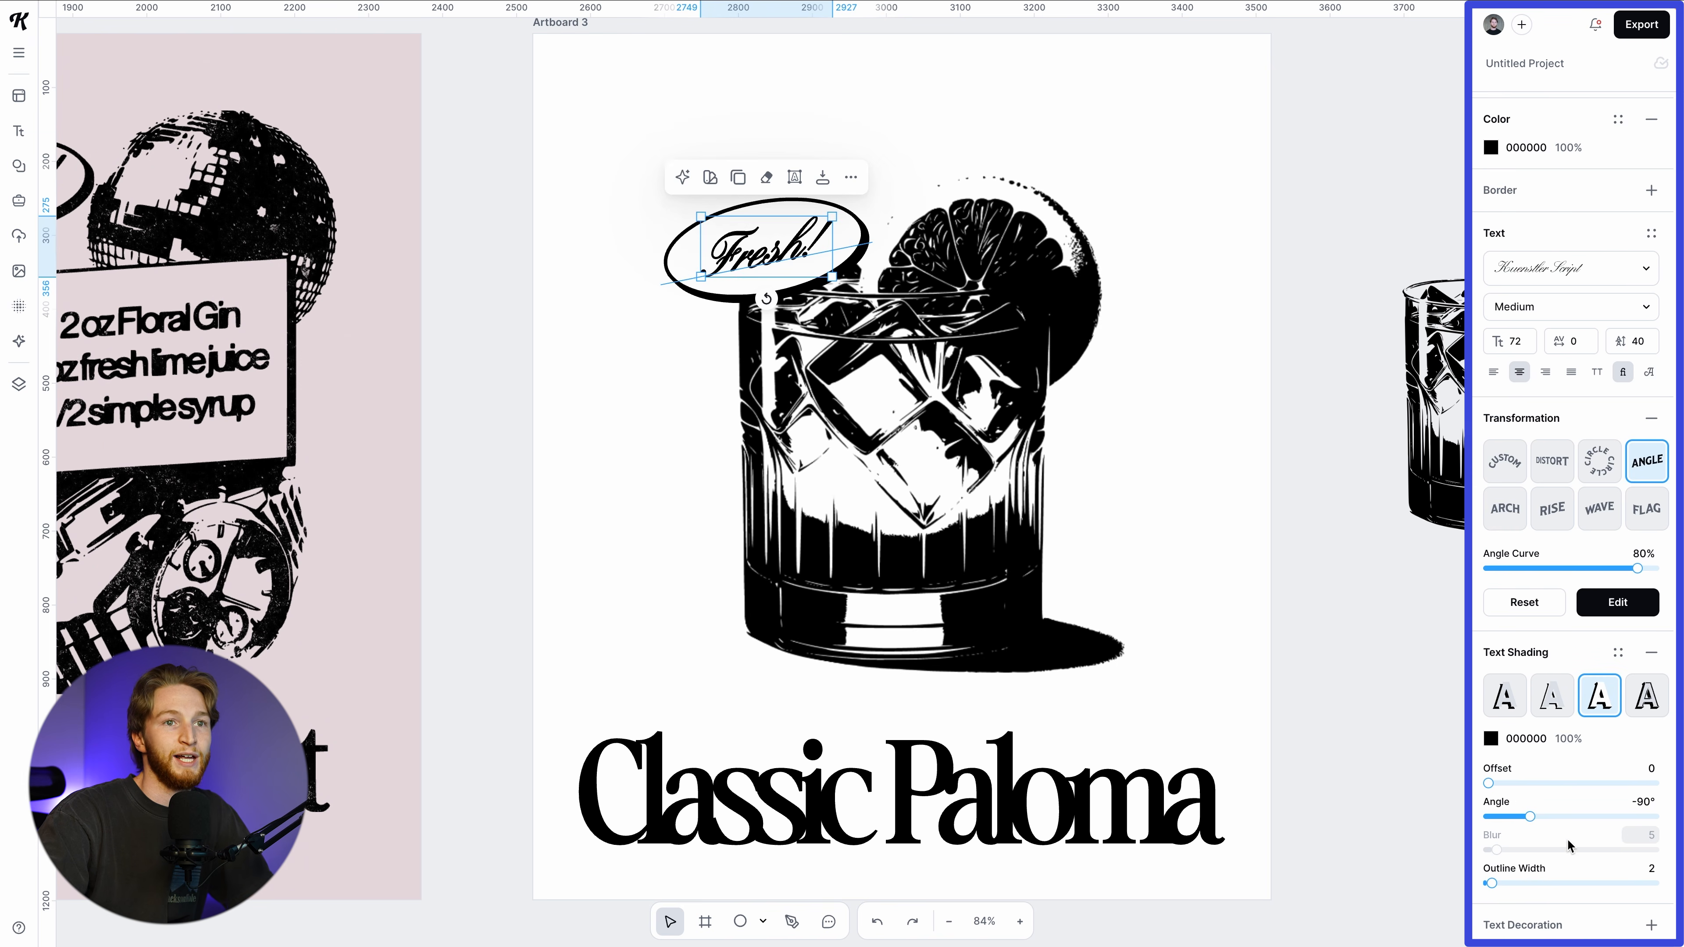
{"action": "left_click", "coordinate": [1653, 869]}
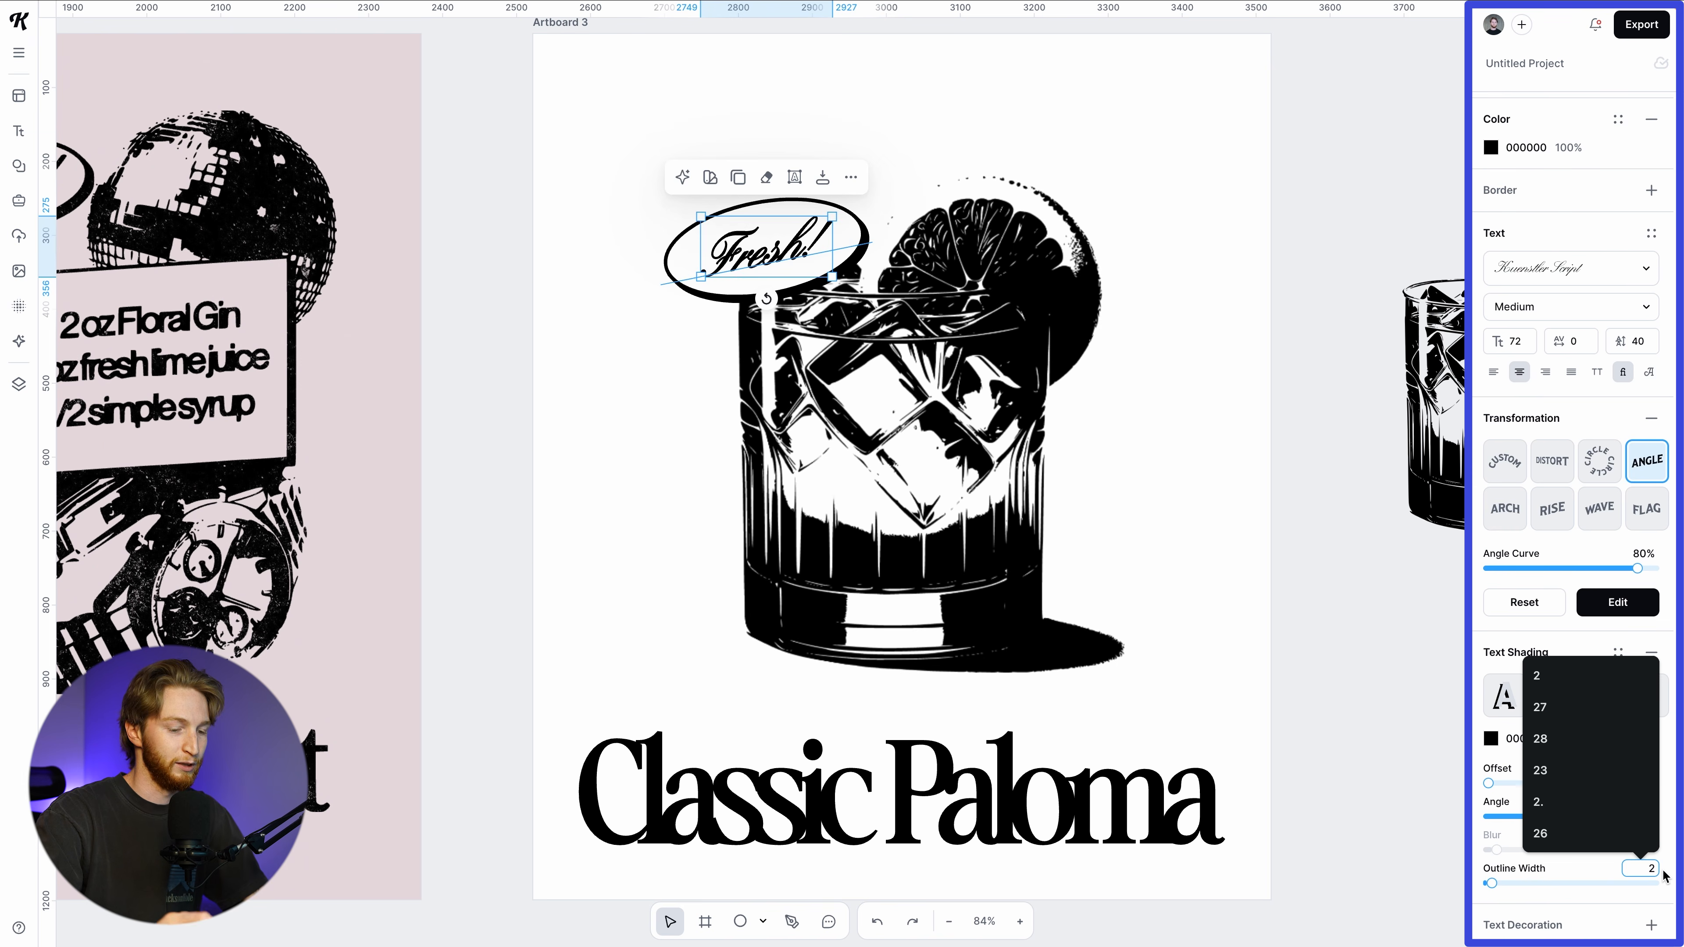
{"action": "left_click", "coordinate": [1364, 726]}
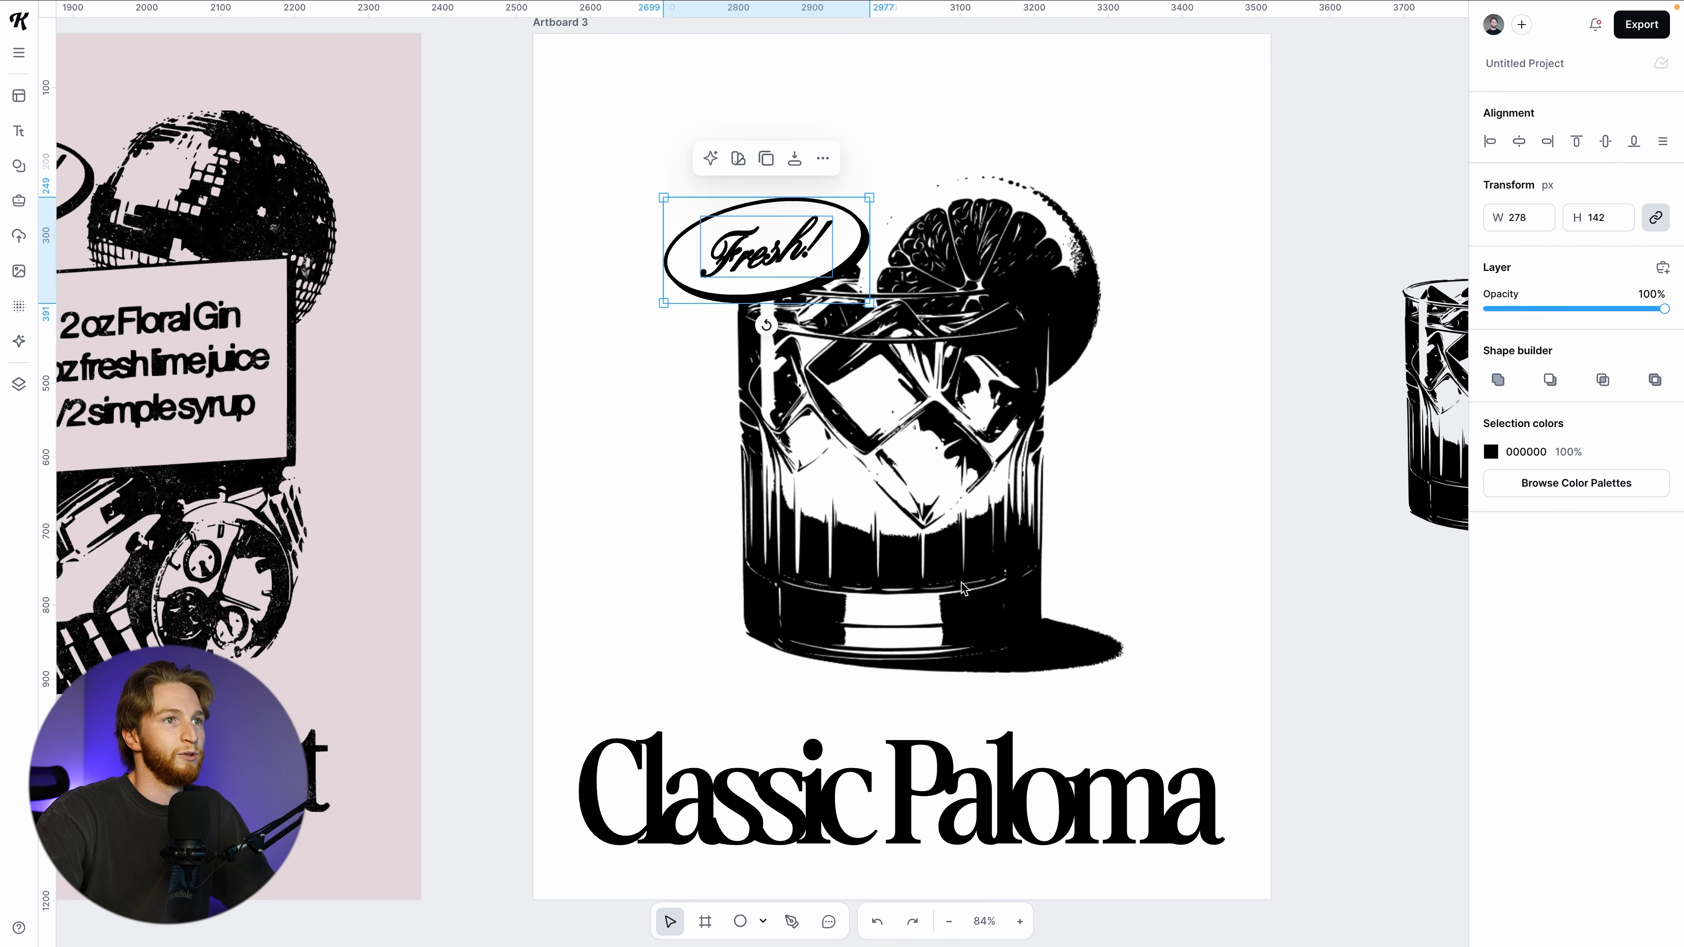
Add the glass to the selected oval and "Fresh!" text and move them left together to the heading's left edge
{"action": "left_click", "coordinate": [963, 588], "text": "shift"}
{"action": "left_click_drag", "start_coordinate": [976, 583], "coordinate": [892, 578]}
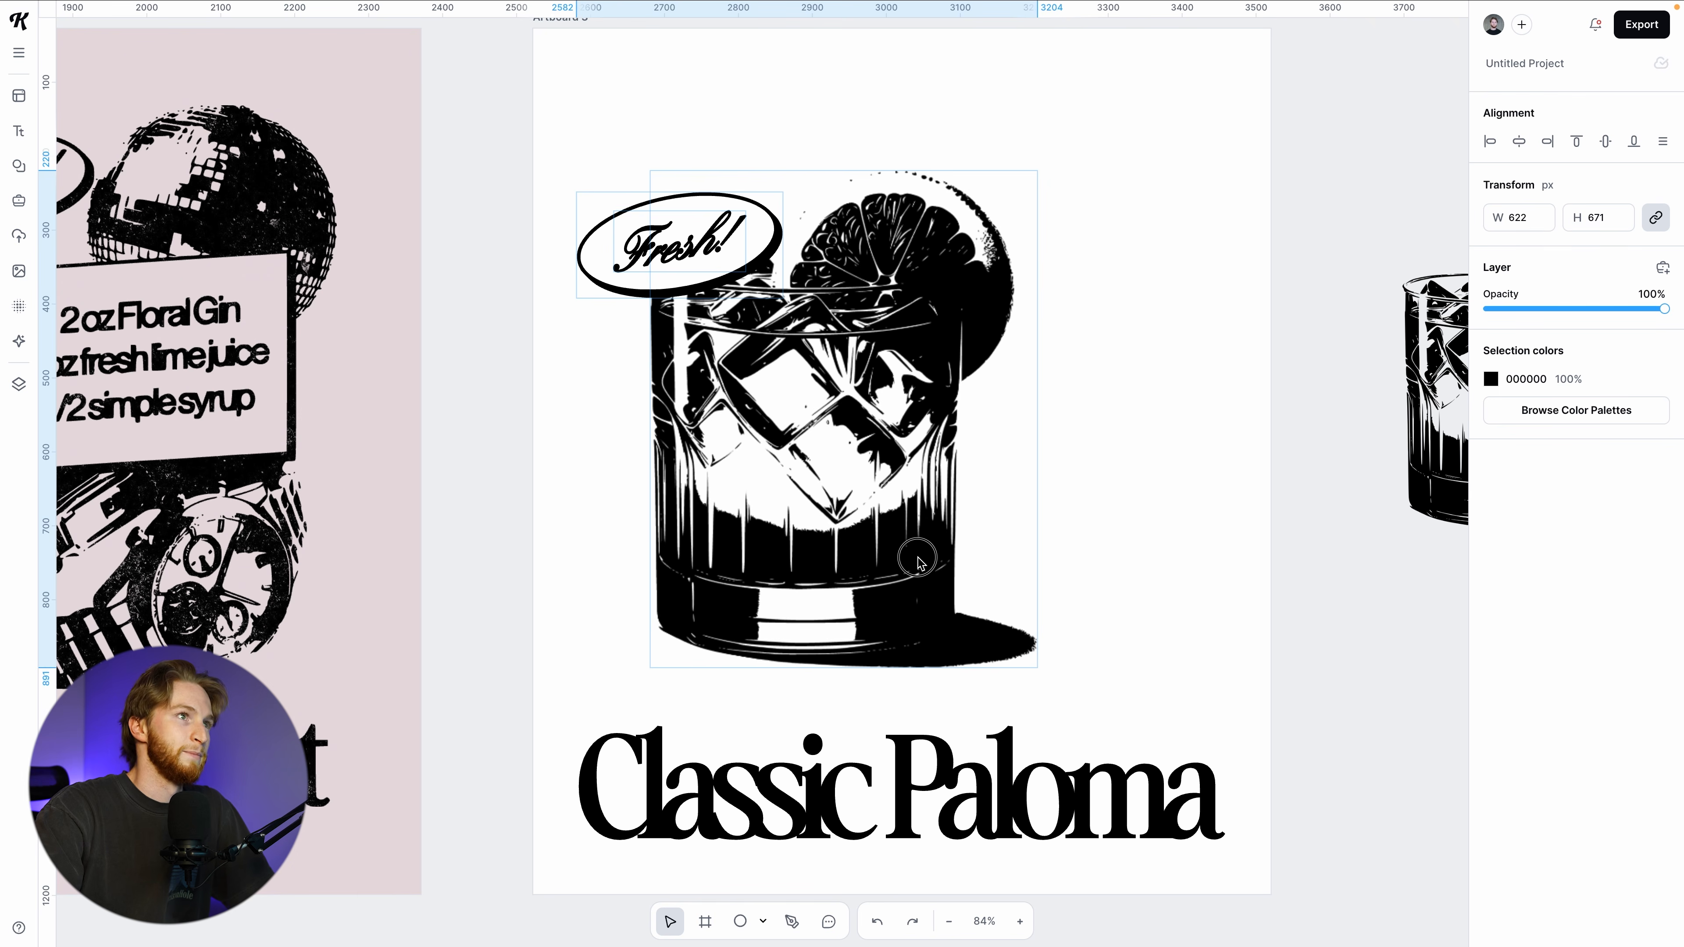
{"action": "left_click", "coordinate": [1231, 571]}
Draw a black rectangle about 441 × 199 px right of the orange slice, extending past Artboard 3's right edge
{"action": "scroll", "coordinate": [178, 517], "scroll_direction": "up", "scroll_amount": 2}
{"action": "scroll", "coordinate": [177, 517], "scroll_direction": "left", "scroll_amount": 2}
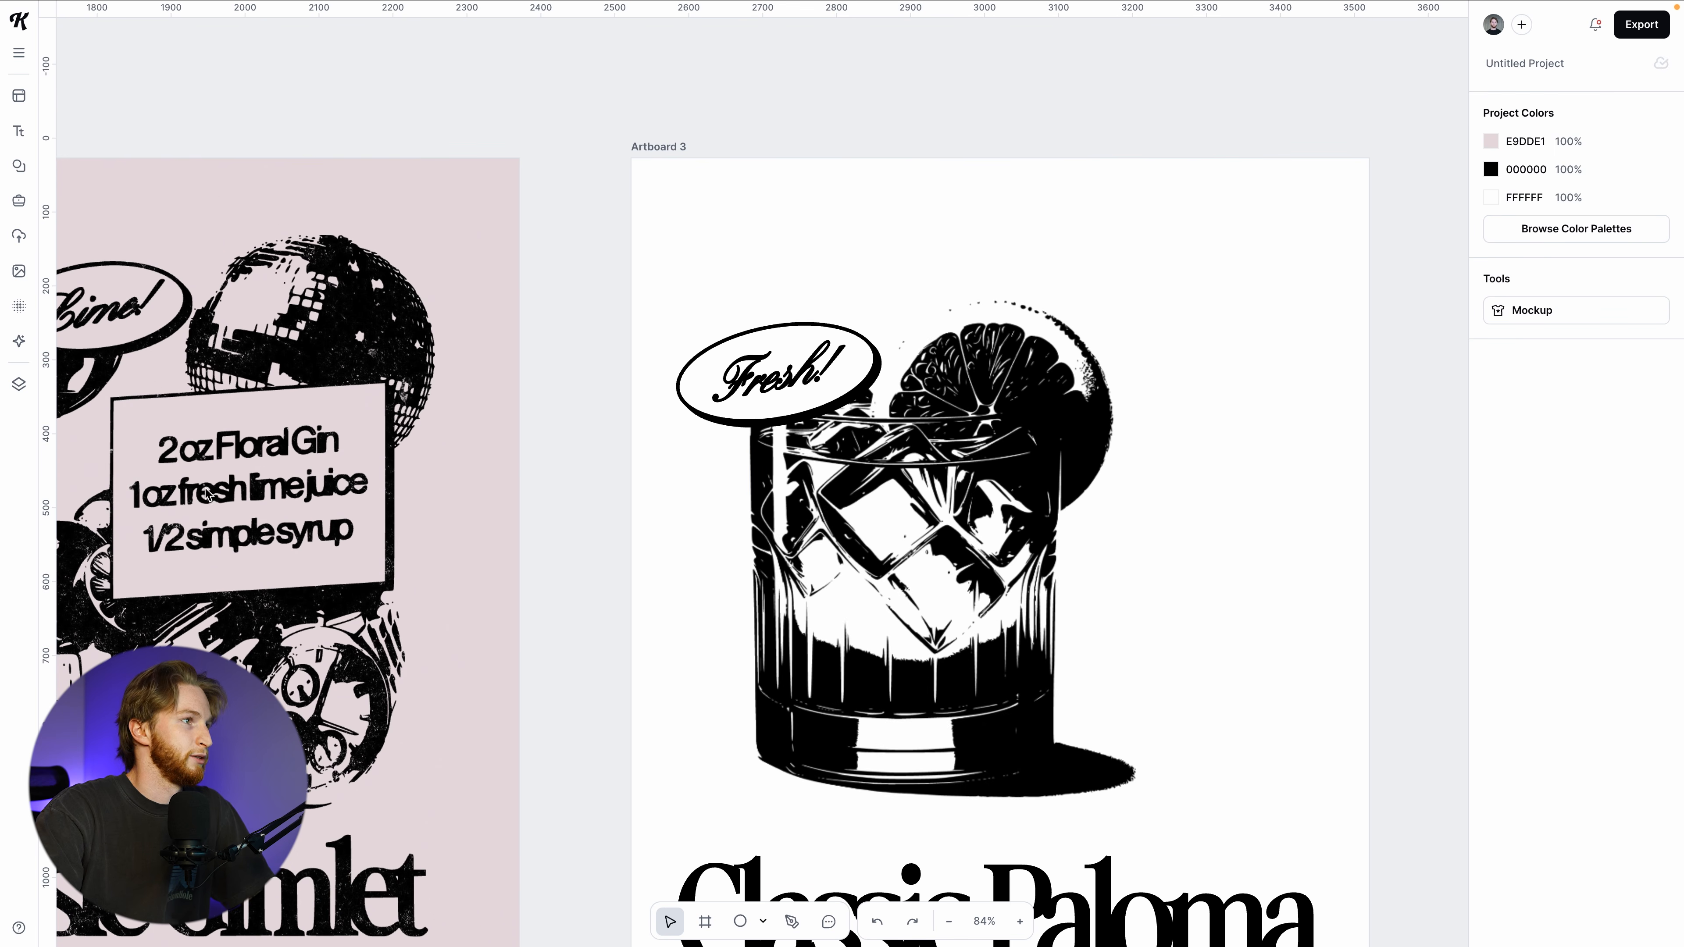
{"action": "scroll", "coordinate": [705, 590], "scroll_direction": "down", "scroll_amount": 1}
{"action": "scroll", "coordinate": [705, 590], "scroll_direction": "right", "scroll_amount": 2}
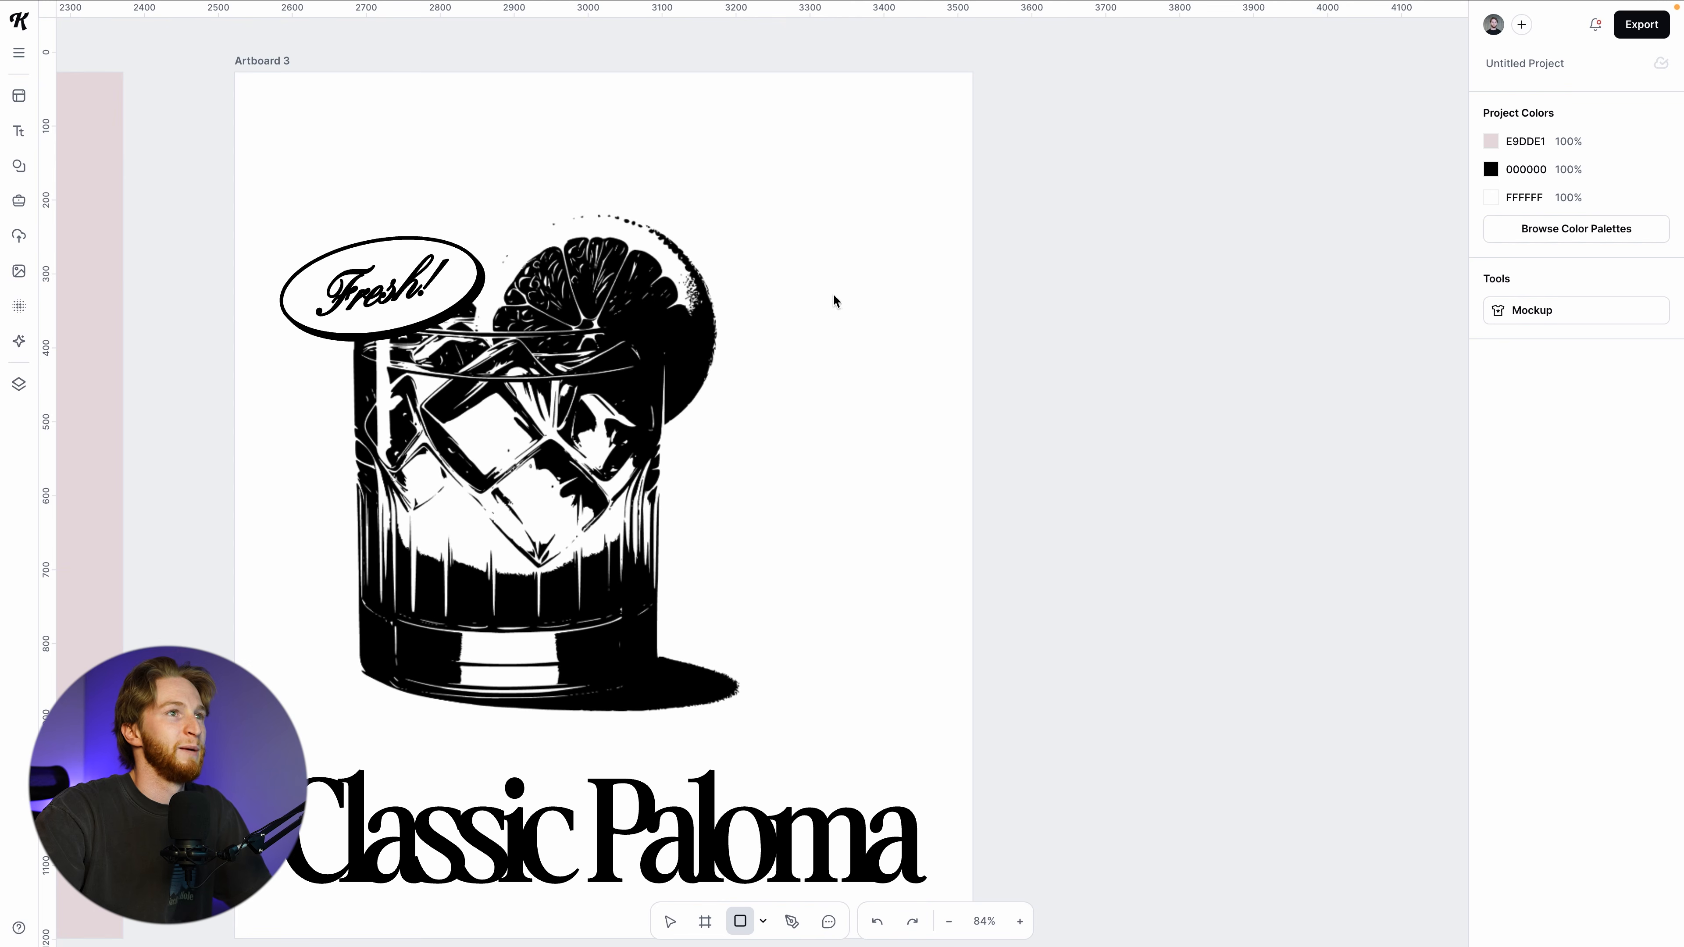
{"action": "mouse_move", "coordinate": [837, 252]}
{"action": "left_mouse_down"}
{"action": "mouse_move", "coordinate": [972, 384]}
{"action": "mouse_move", "coordinate": [1116, 466]}
{"action": "mouse_move", "coordinate": [1163, 399]}
{"action": "left_mouse_up"}
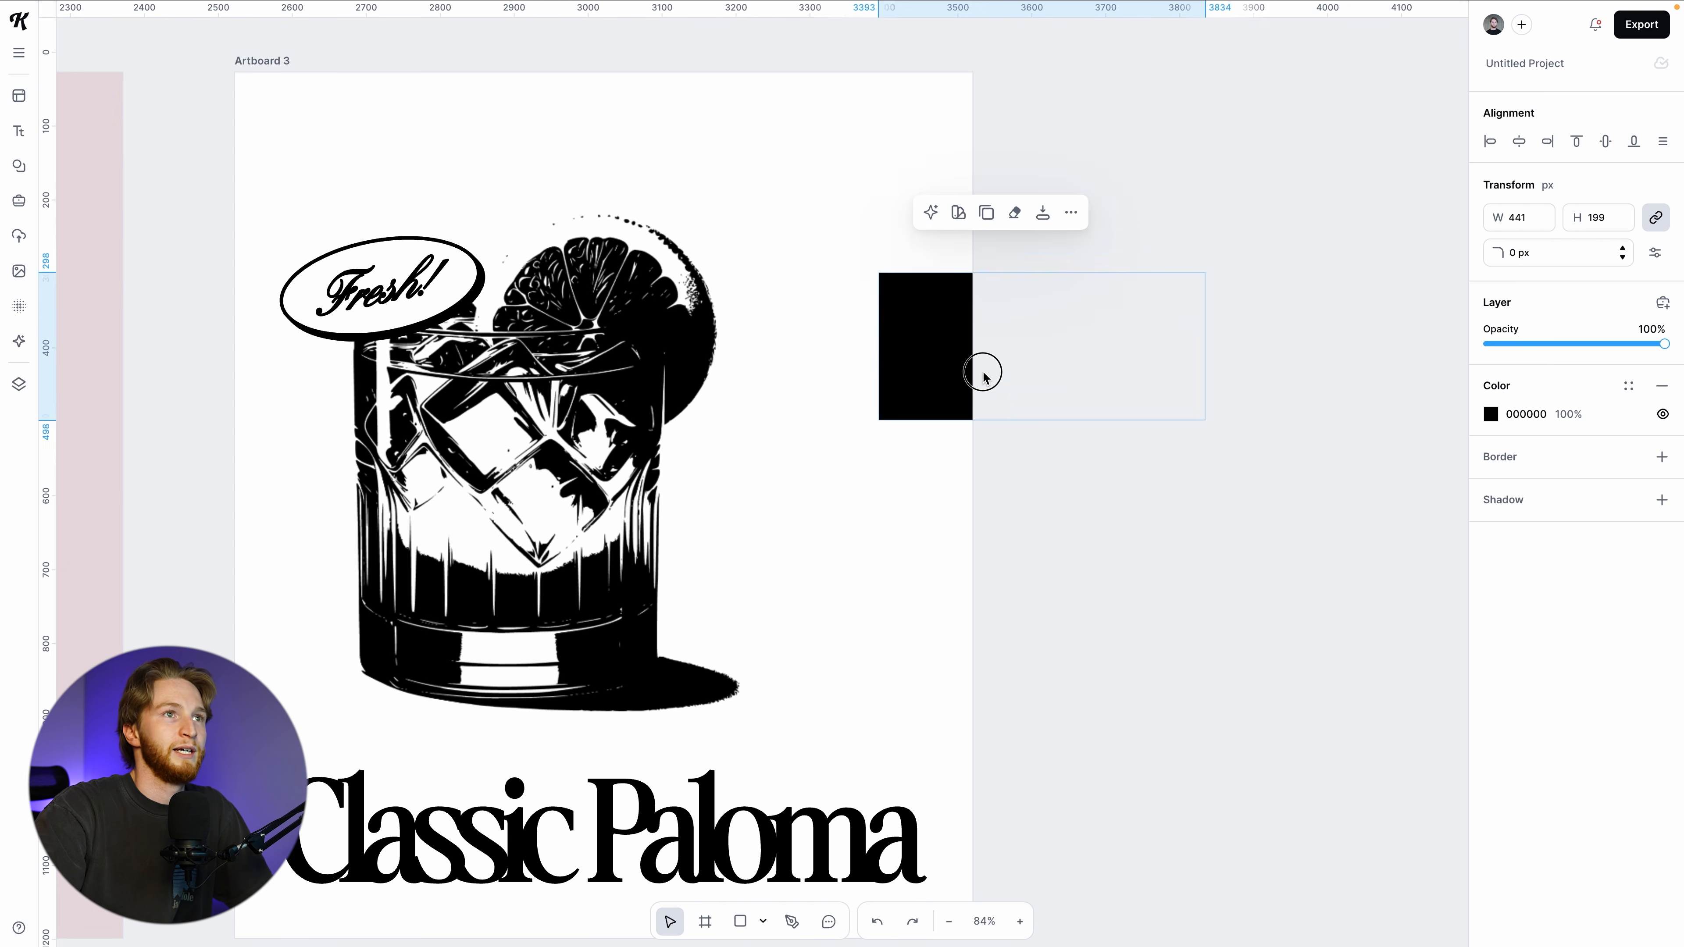
Move the black rectangle off Artboard 3 to the right, stretch it to 268 px tall and slant it upward to the right
{"action": "left_click_drag", "start_coordinate": [905, 341], "coordinate": [1120, 417]}
{"action": "scroll", "coordinate": [1072, 444], "scroll_direction": "right", "scroll_amount": 3}
{"action": "left_click_drag", "start_coordinate": [1061, 477], "coordinate": [1067, 527]}
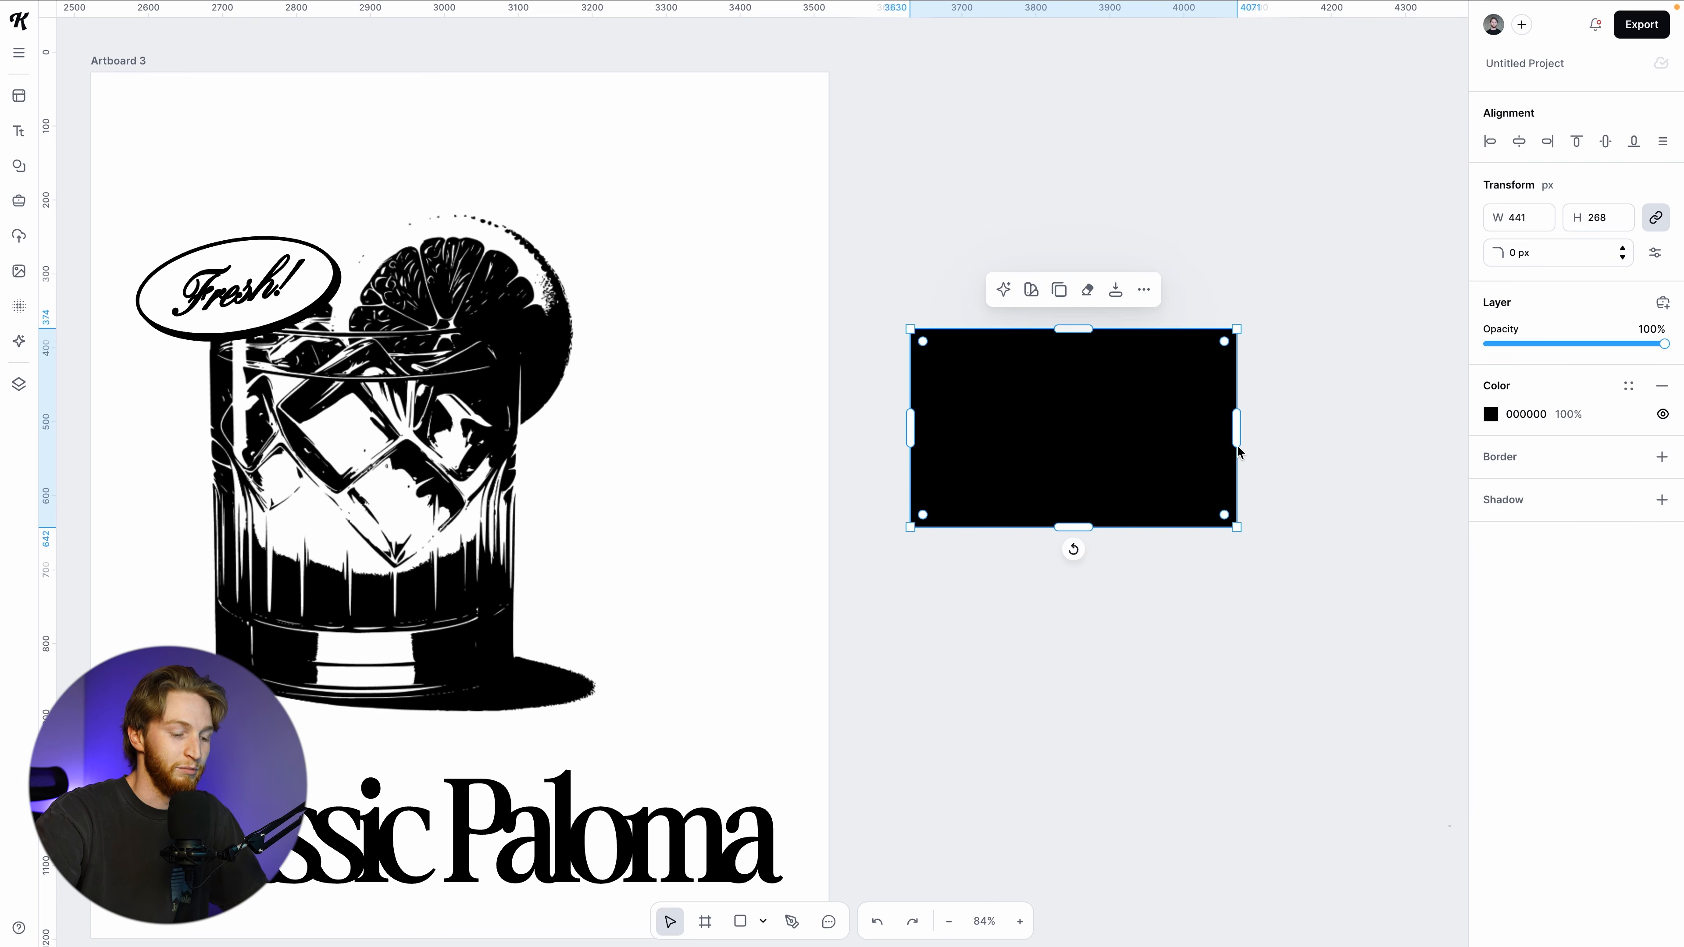
{"action": "mouse_move", "coordinate": [1238, 445]}
{"action": "left_mouse_down"}
{"action": "mouse_move", "coordinate": [1237, 387]}
{"action": "mouse_move", "coordinate": [1239, 481]}
{"action": "mouse_move", "coordinate": [1237, 393]}
{"action": "mouse_move", "coordinate": [1237, 454]}
{"action": "mouse_move", "coordinate": [1240, 413]}
{"action": "mouse_move", "coordinate": [1261, 438]}
{"action": "left_mouse_up"}
{"action": "left_click", "coordinate": [1262, 438]}
Check the Gimlet poster's ingredient box and give the slanted rectangle a white FFFFFF fill
{"action": "scroll", "coordinate": [1159, 474], "scroll_direction": "left", "scroll_amount": 9}
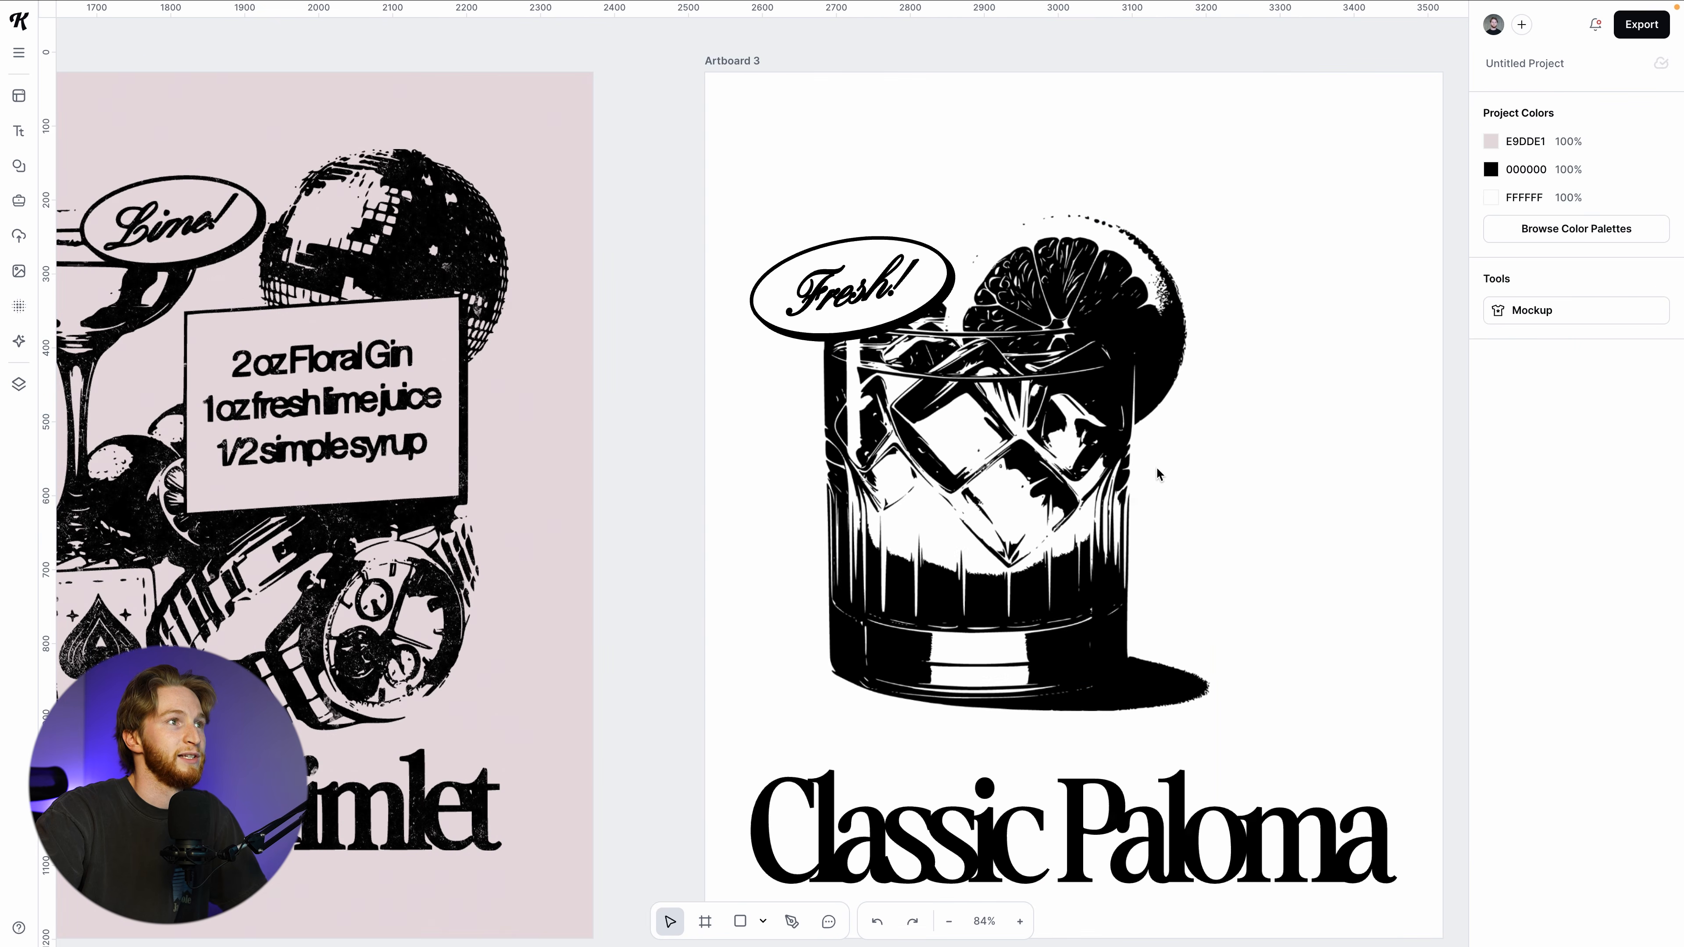
{"action": "scroll", "coordinate": [1160, 473], "scroll_direction": "right", "scroll_amount": 7}
{"action": "scroll", "coordinate": [1160, 474], "scroll_direction": "left", "scroll_amount": 8}
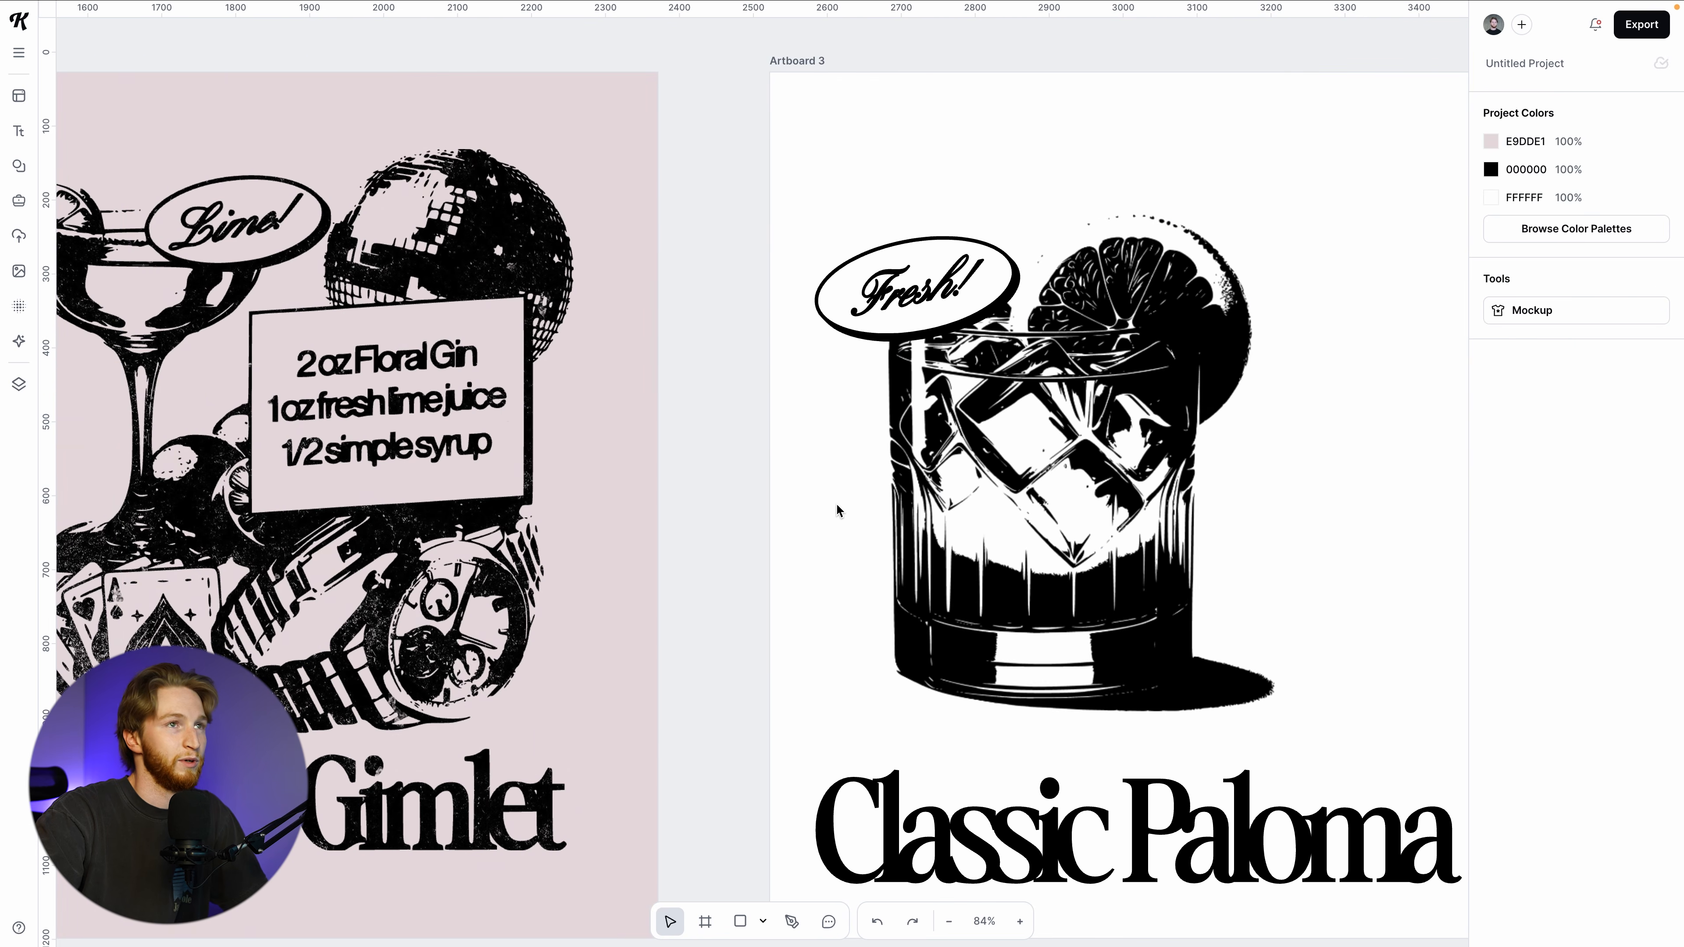
{"action": "scroll", "coordinate": [836, 509], "scroll_direction": "right", "scroll_amount": 8}
{"action": "left_click", "coordinate": [895, 477]}
{"action": "left_click", "coordinate": [1661, 413]}
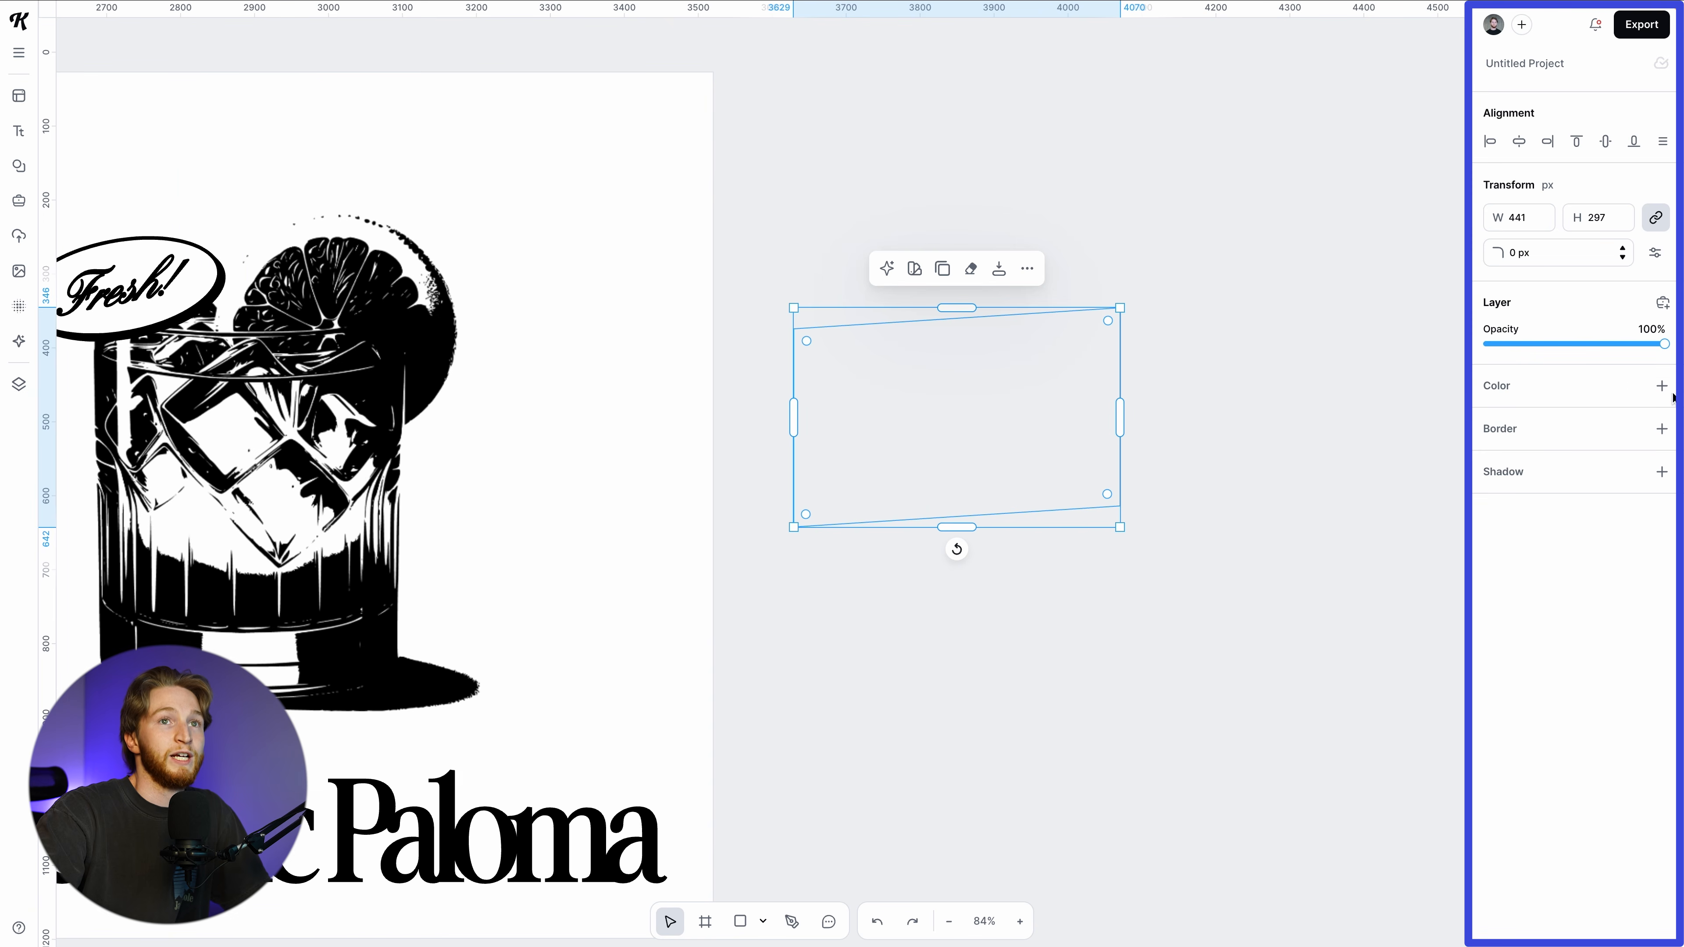
{"action": "left_click", "coordinate": [1661, 386]}
{"action": "left_click", "coordinate": [1492, 413]}
{"action": "left_click_drag", "start_coordinate": [1278, 470], "coordinate": [1005, 325]}
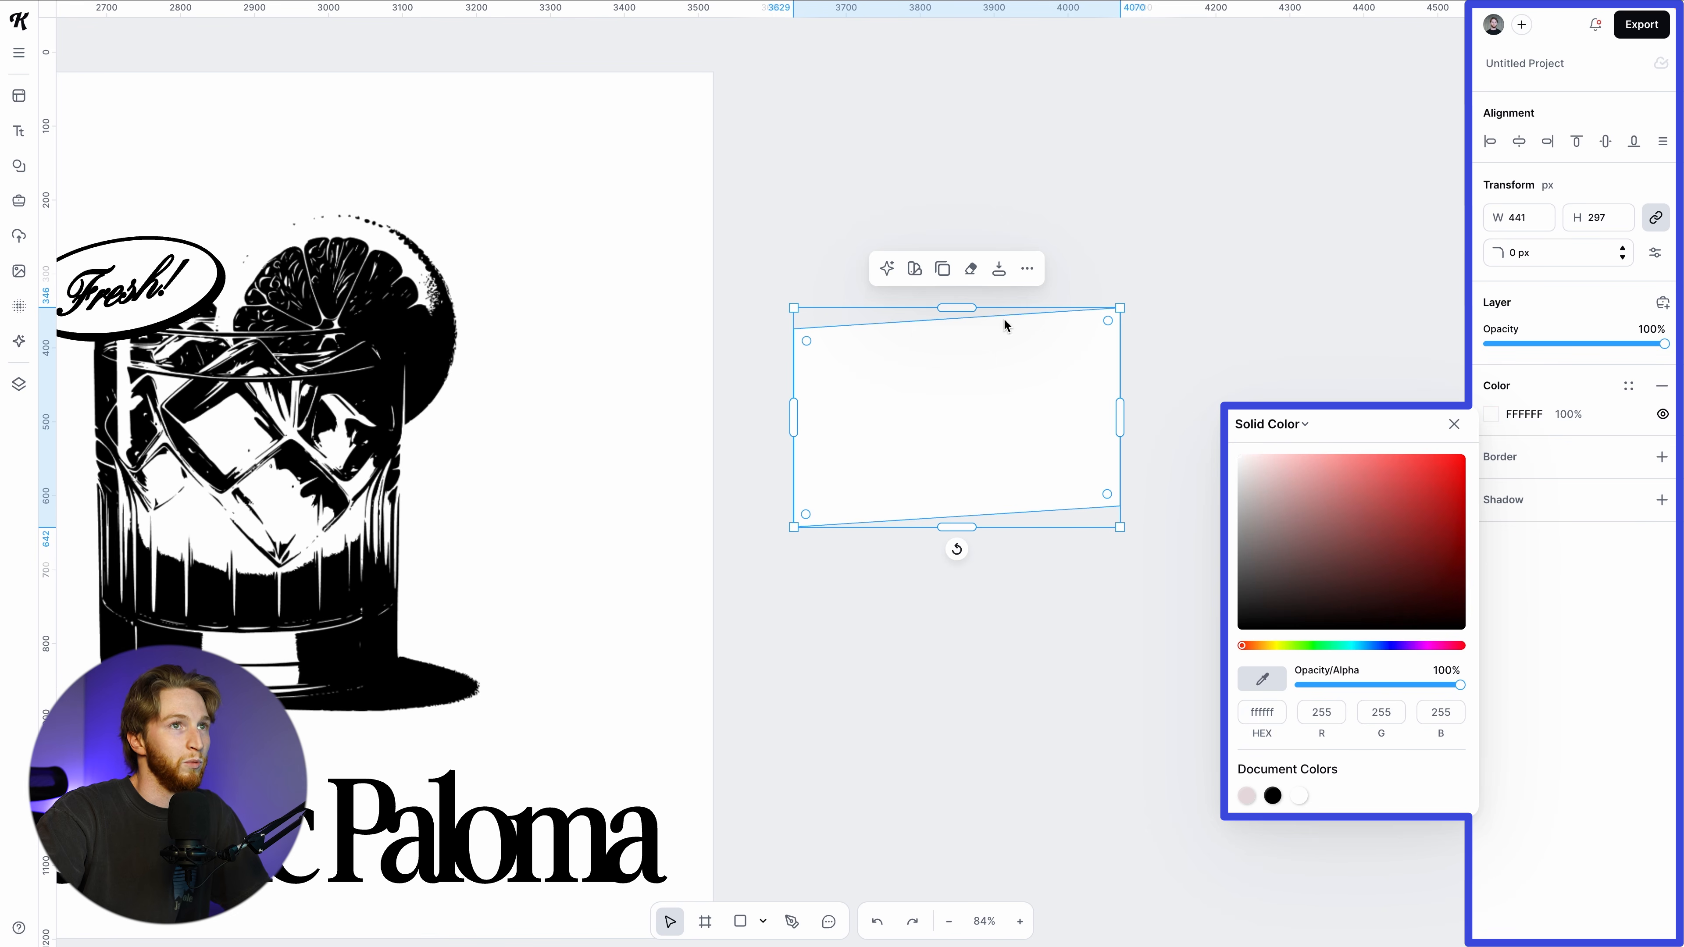
{"action": "left_click", "coordinate": [1450, 424]}
Give the white box a 5.00 black 000000 border and a 080B11 shadow with offset 11, angle -57° and blur 0
{"action": "left_click", "coordinate": [1661, 457]}
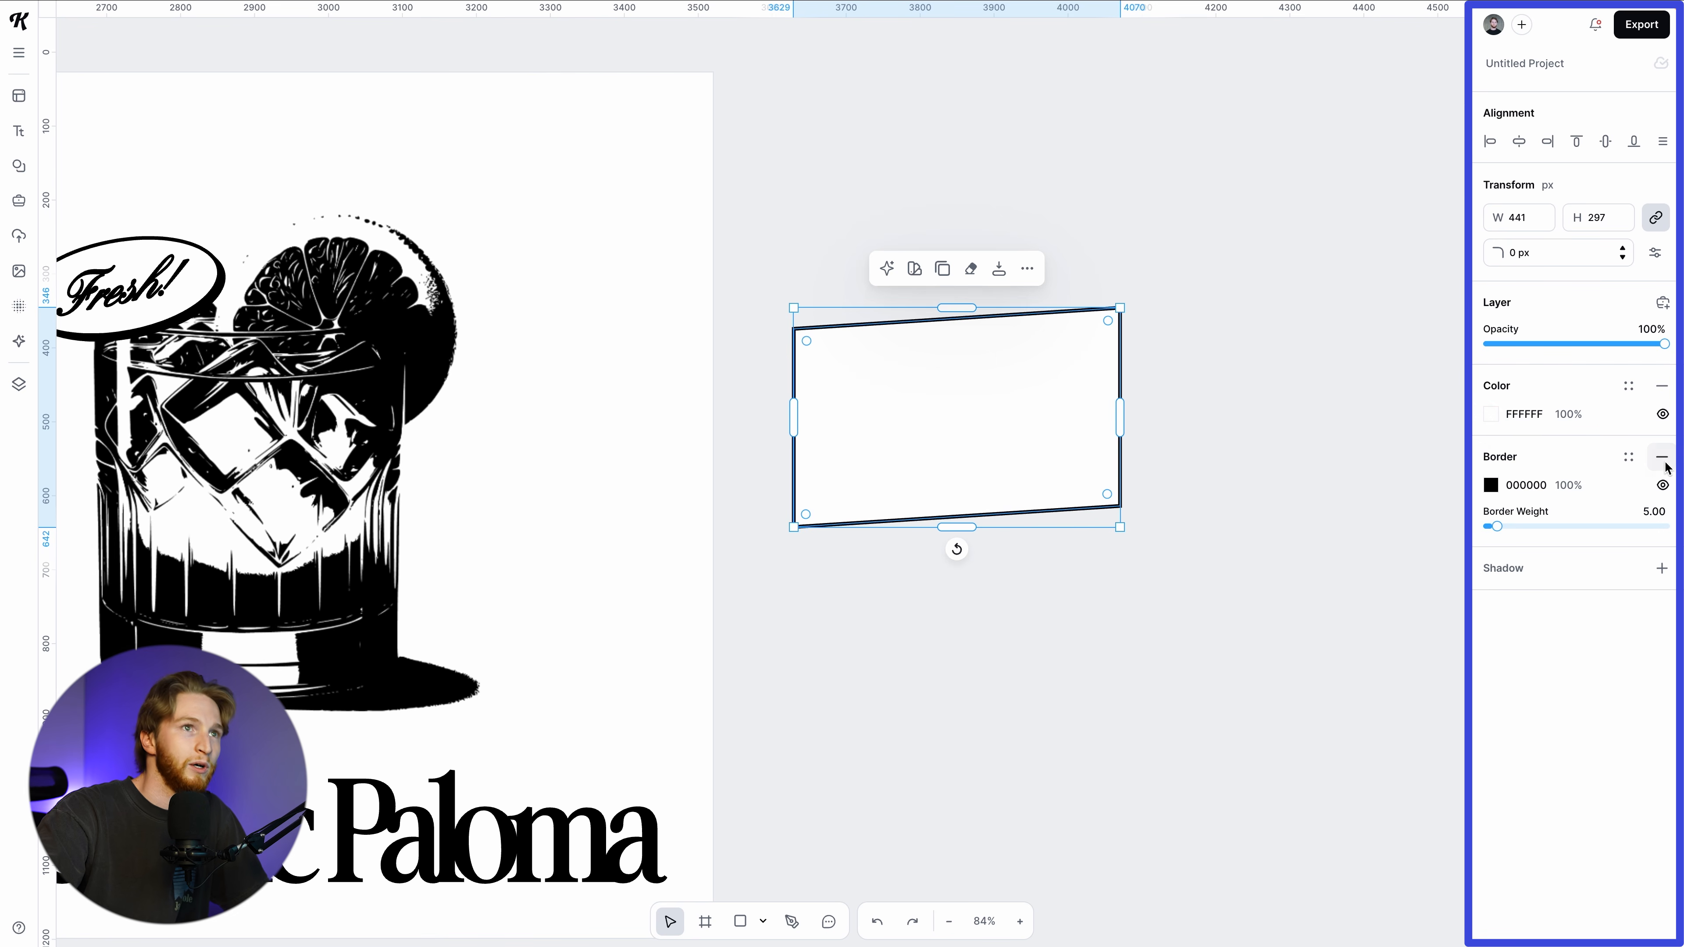
{"action": "left_click", "coordinate": [1663, 572]}
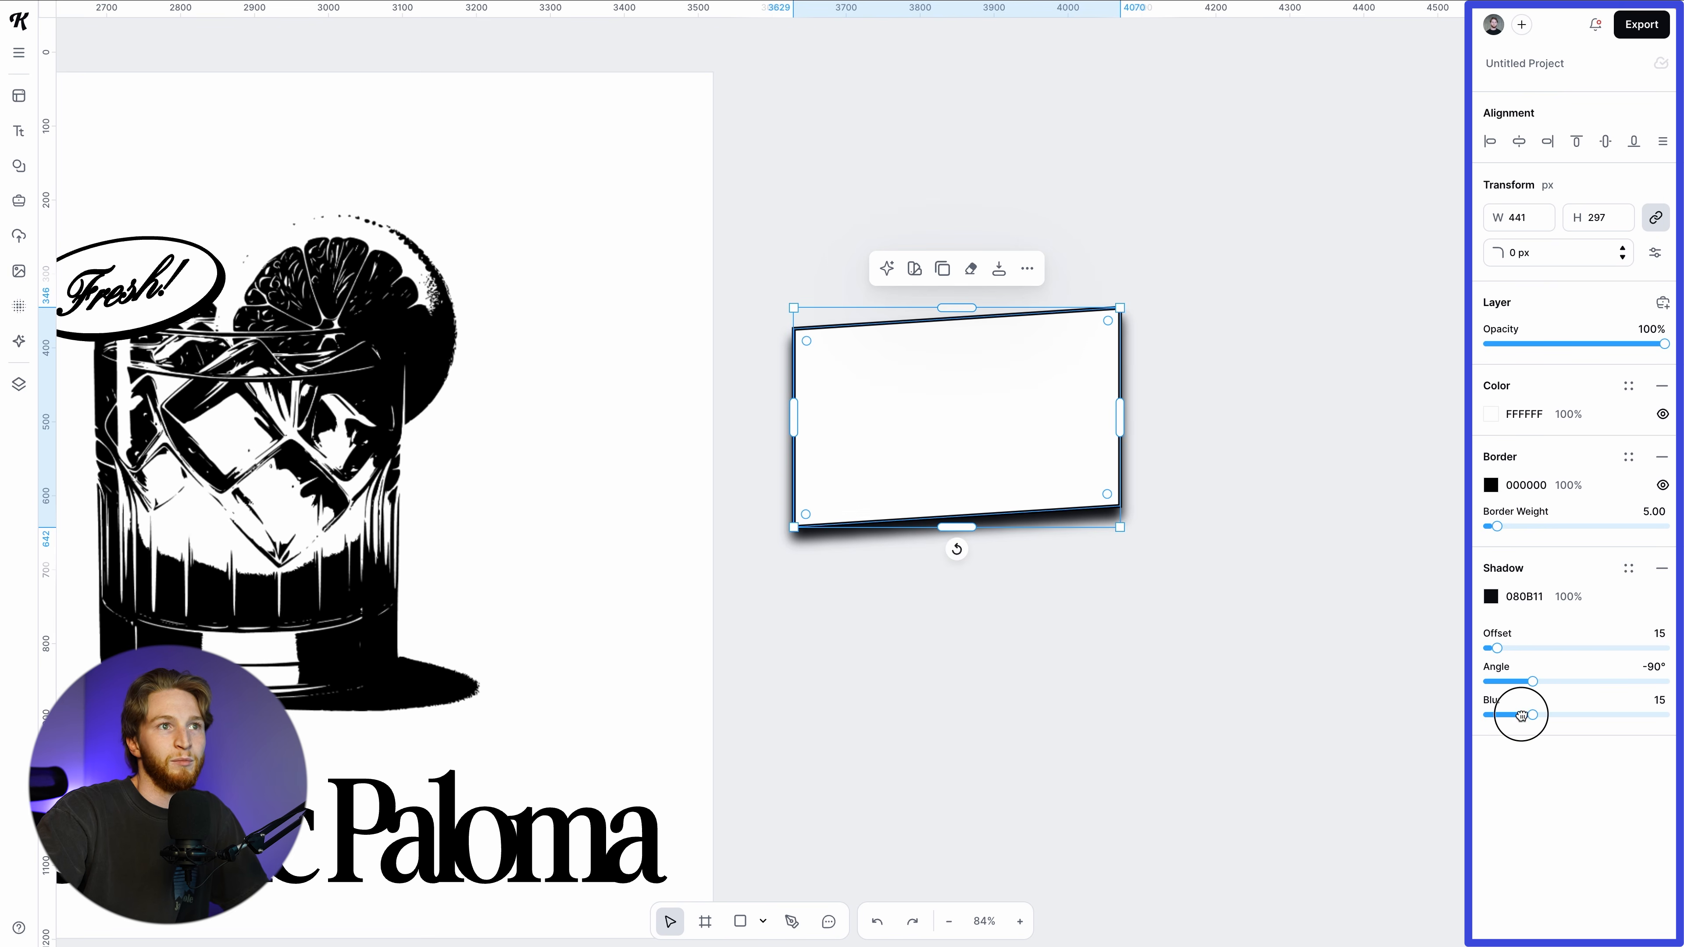
{"action": "left_click_drag", "start_coordinate": [1521, 716], "coordinate": [1335, 723]}
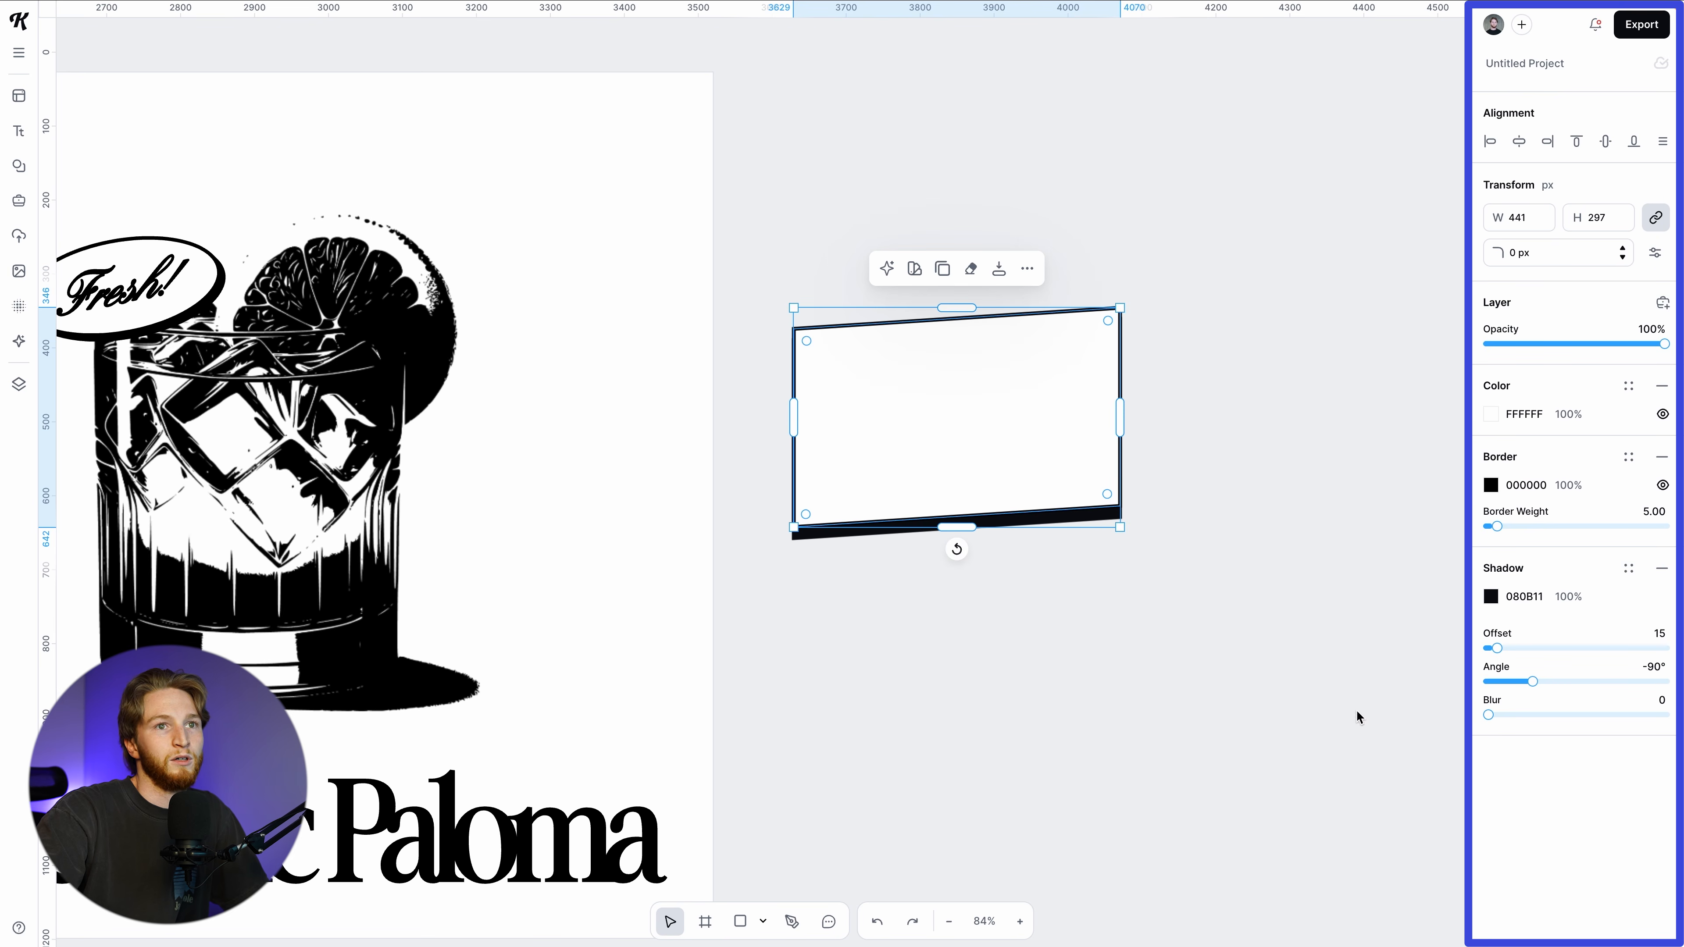
{"action": "left_click_drag", "start_coordinate": [1534, 681], "coordinate": [1548, 681]}
{"action": "left_click", "coordinate": [1208, 587]}
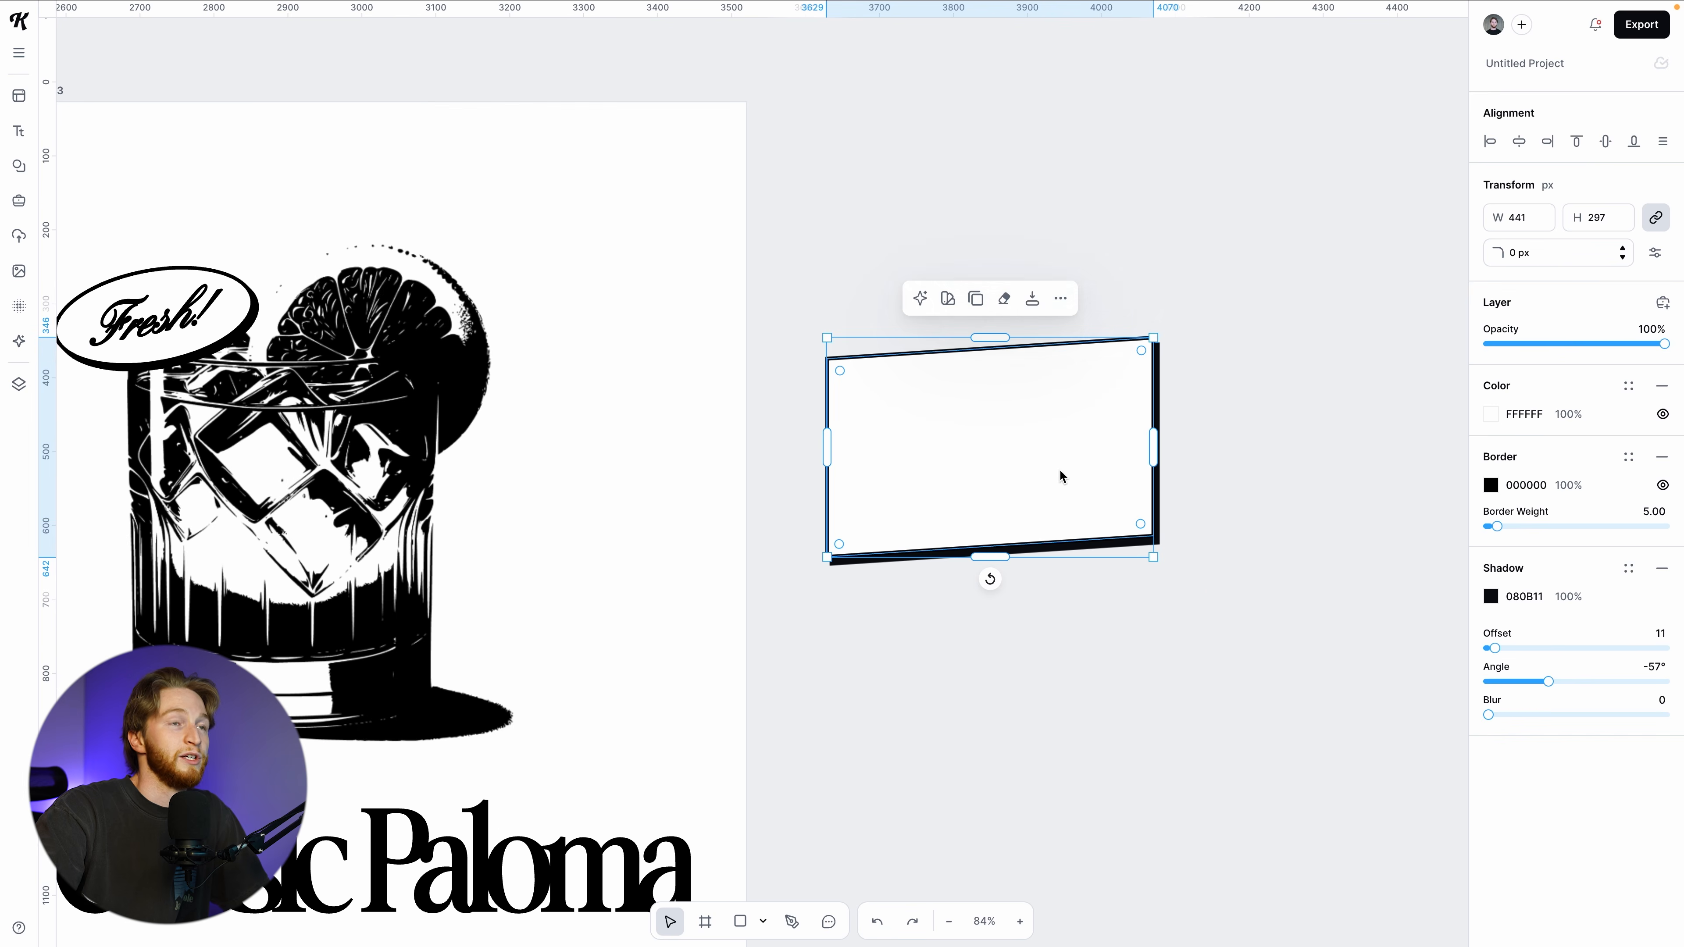
Download the slanted white box as a PNG image
{"action": "left_click", "coordinate": [1032, 299]}
{"action": "left_click", "coordinate": [1038, 250]}
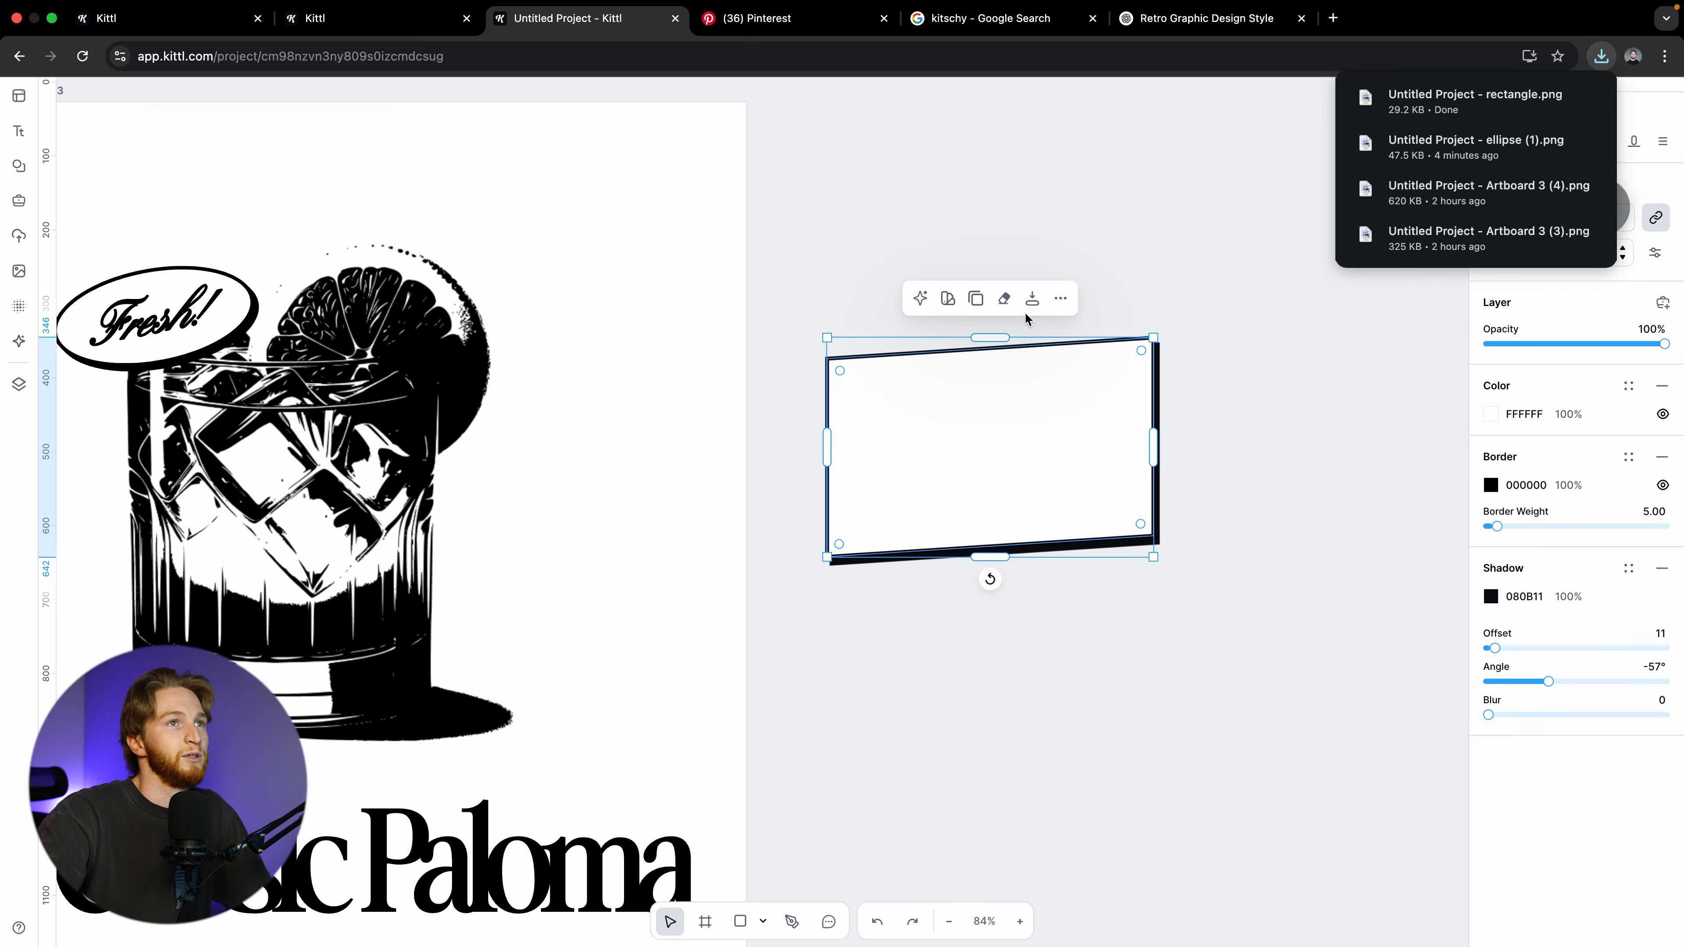
{"action": "left_click", "coordinate": [1214, 256]}
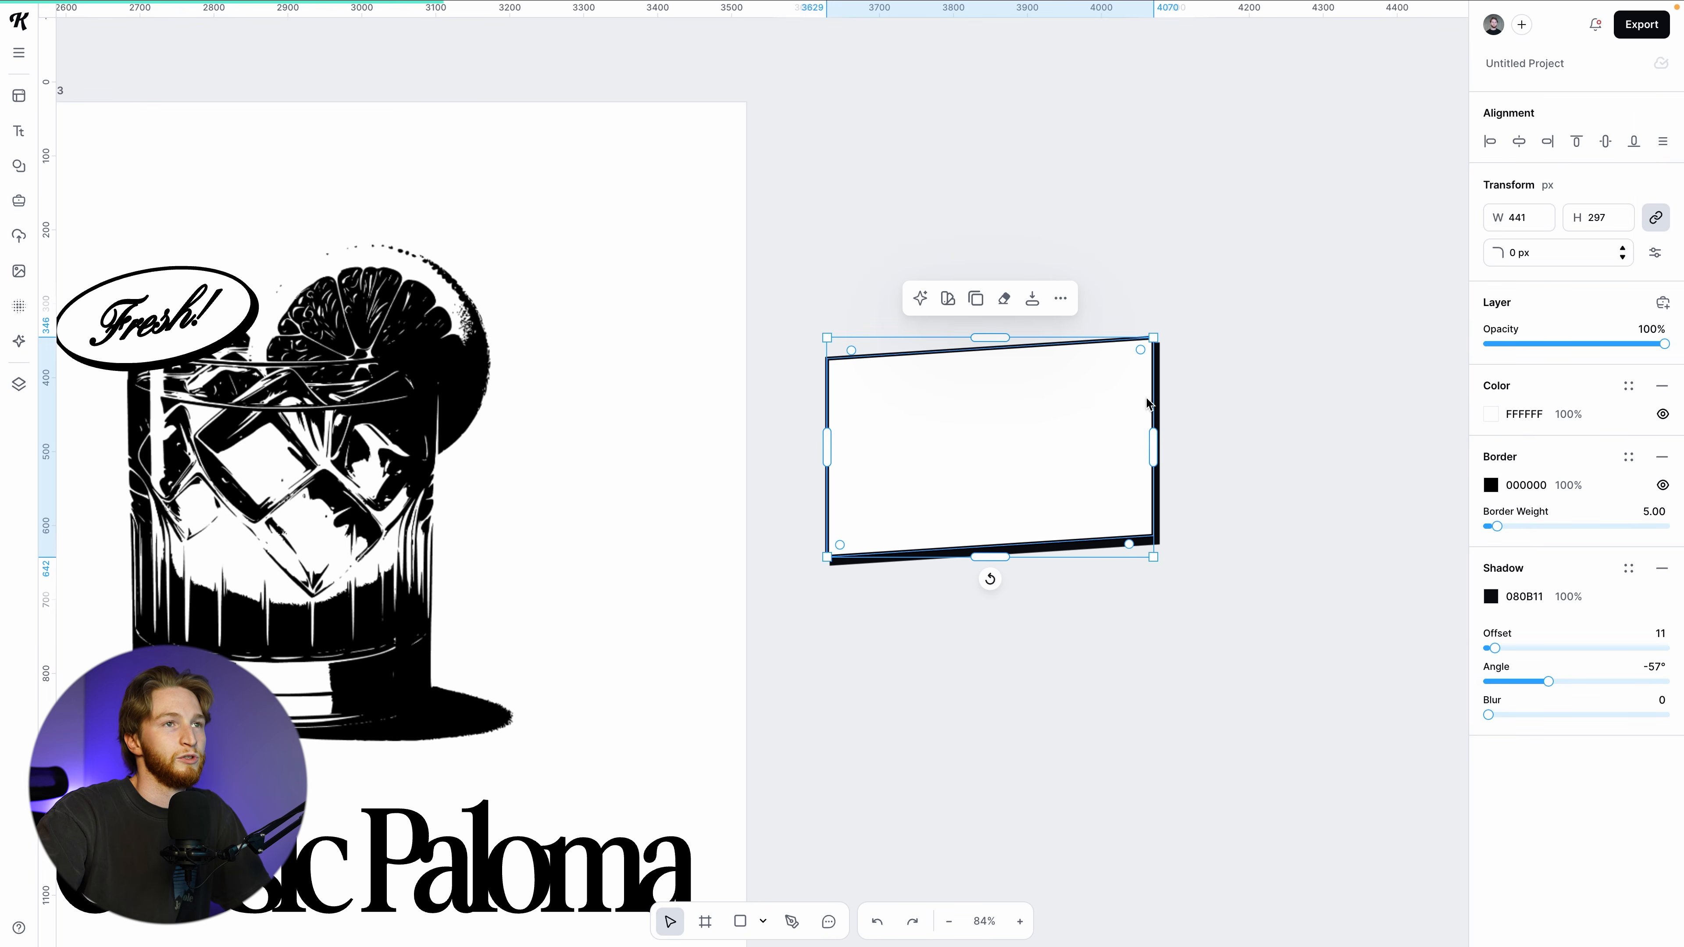
Vectorize the imported box image with 1 color and close the uploads
{"action": "left_click", "coordinate": [1541, 476]}
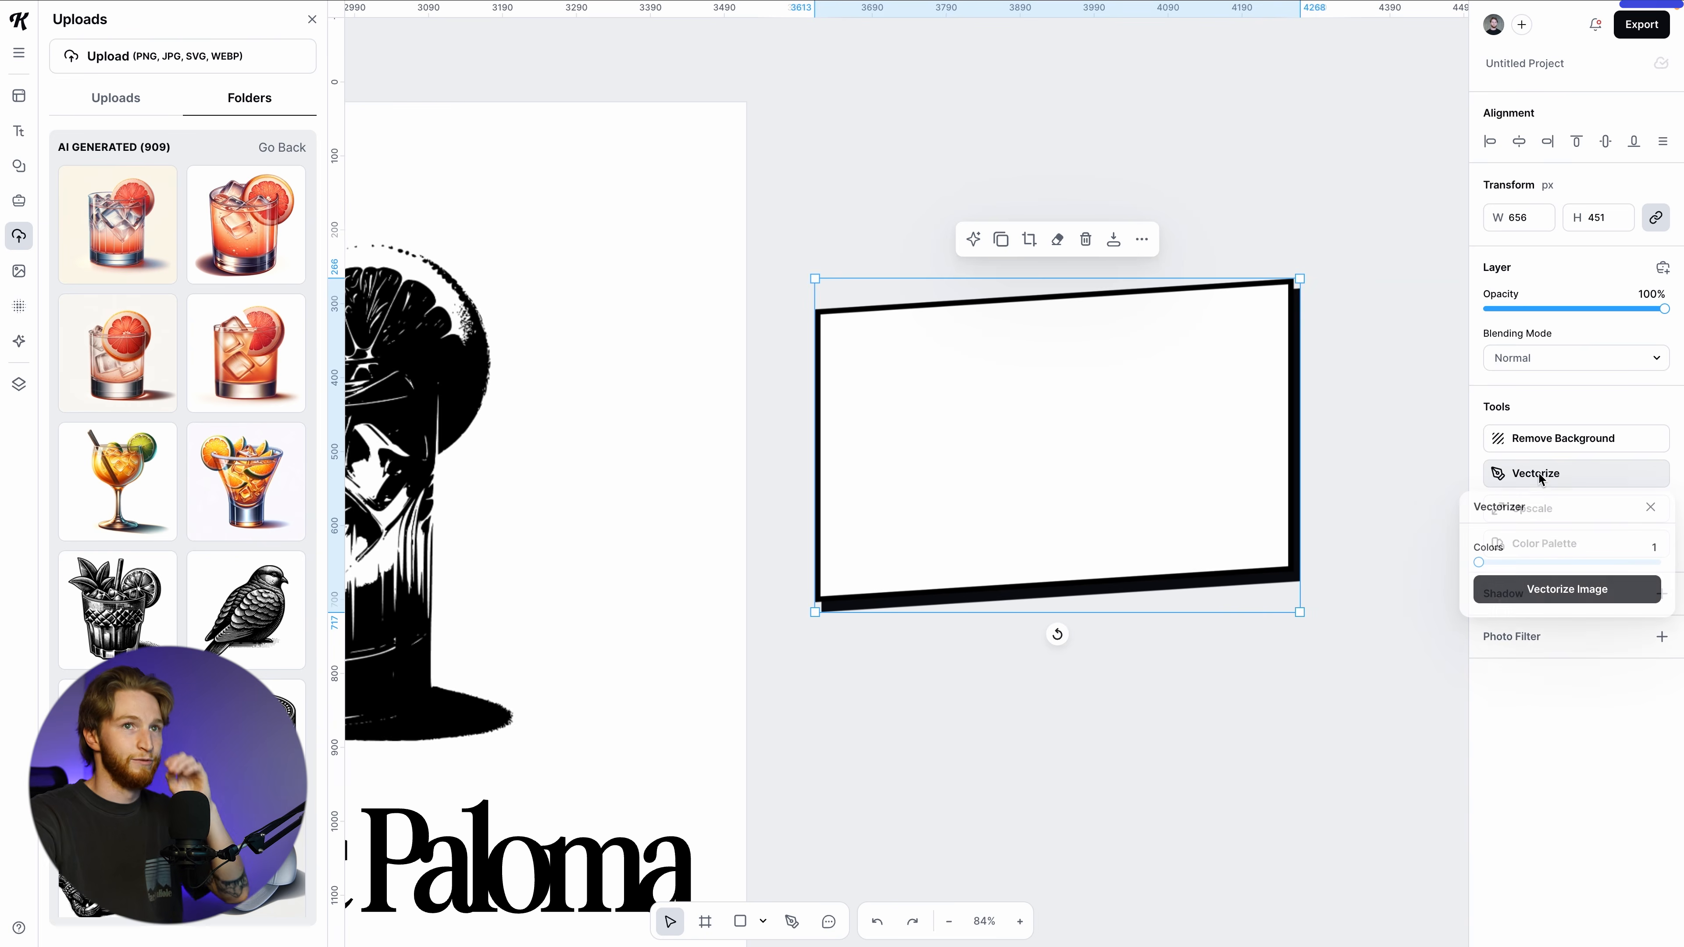
{"action": "left_click", "coordinate": [1567, 600]}
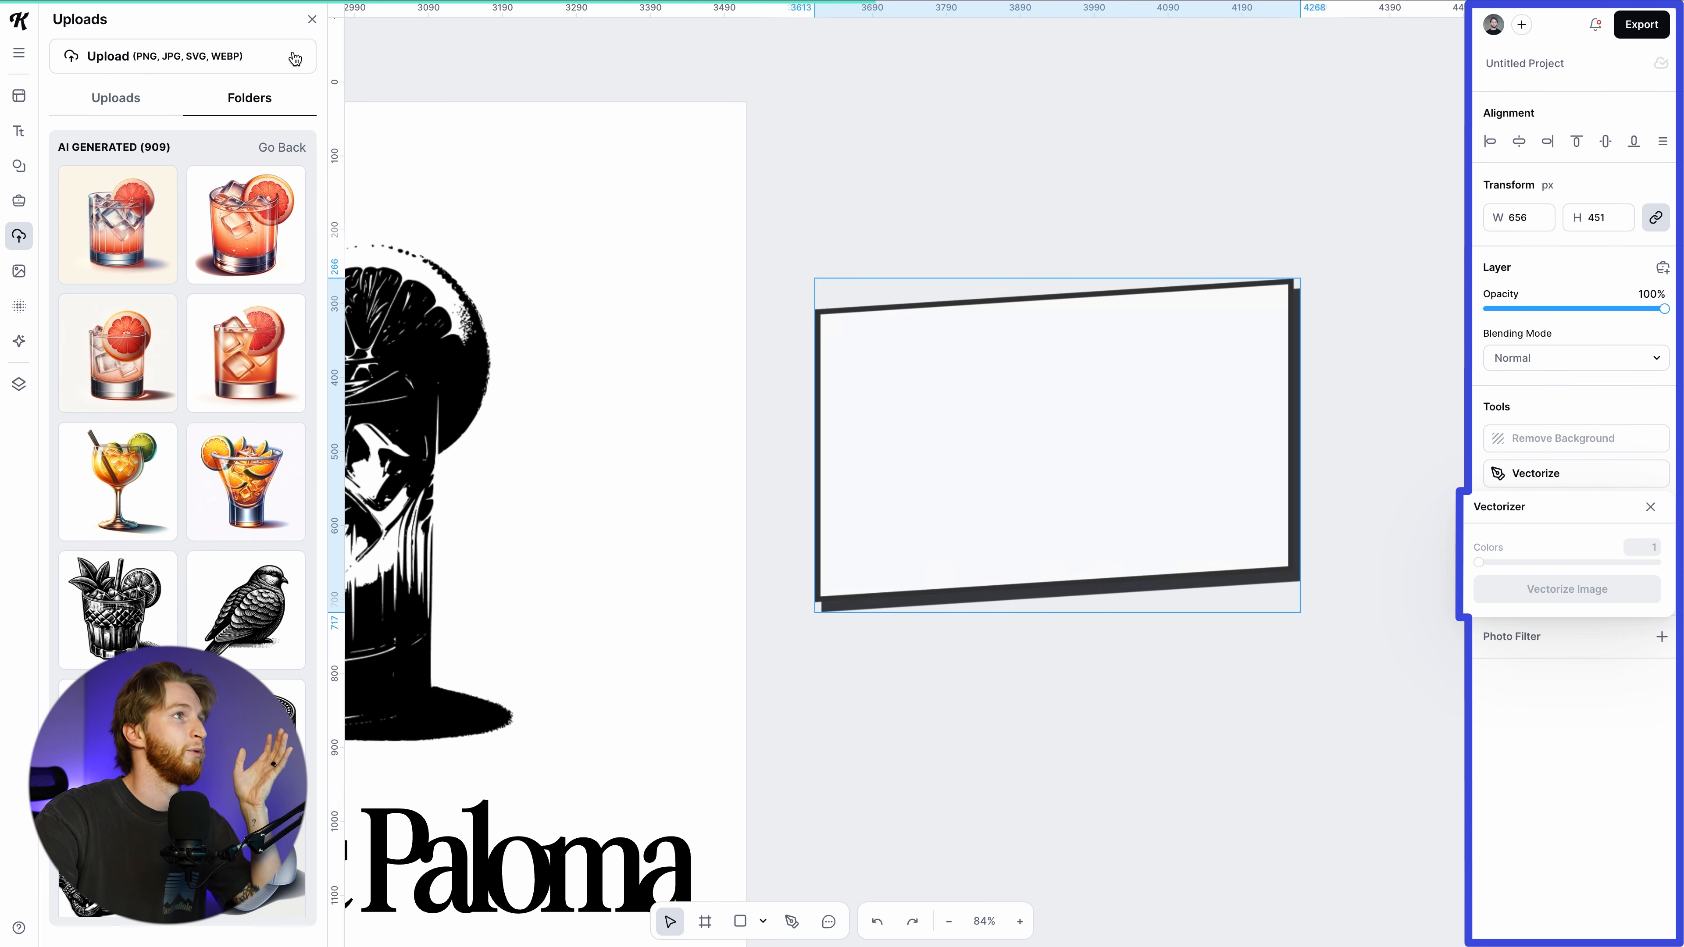
{"action": "left_click", "coordinate": [312, 18]}
Scale the vectorized box to about 421 × 289 px and place it over the glass's right side below the orange slice
{"action": "left_click_drag", "start_coordinate": [1382, 456], "coordinate": [795, 428]}
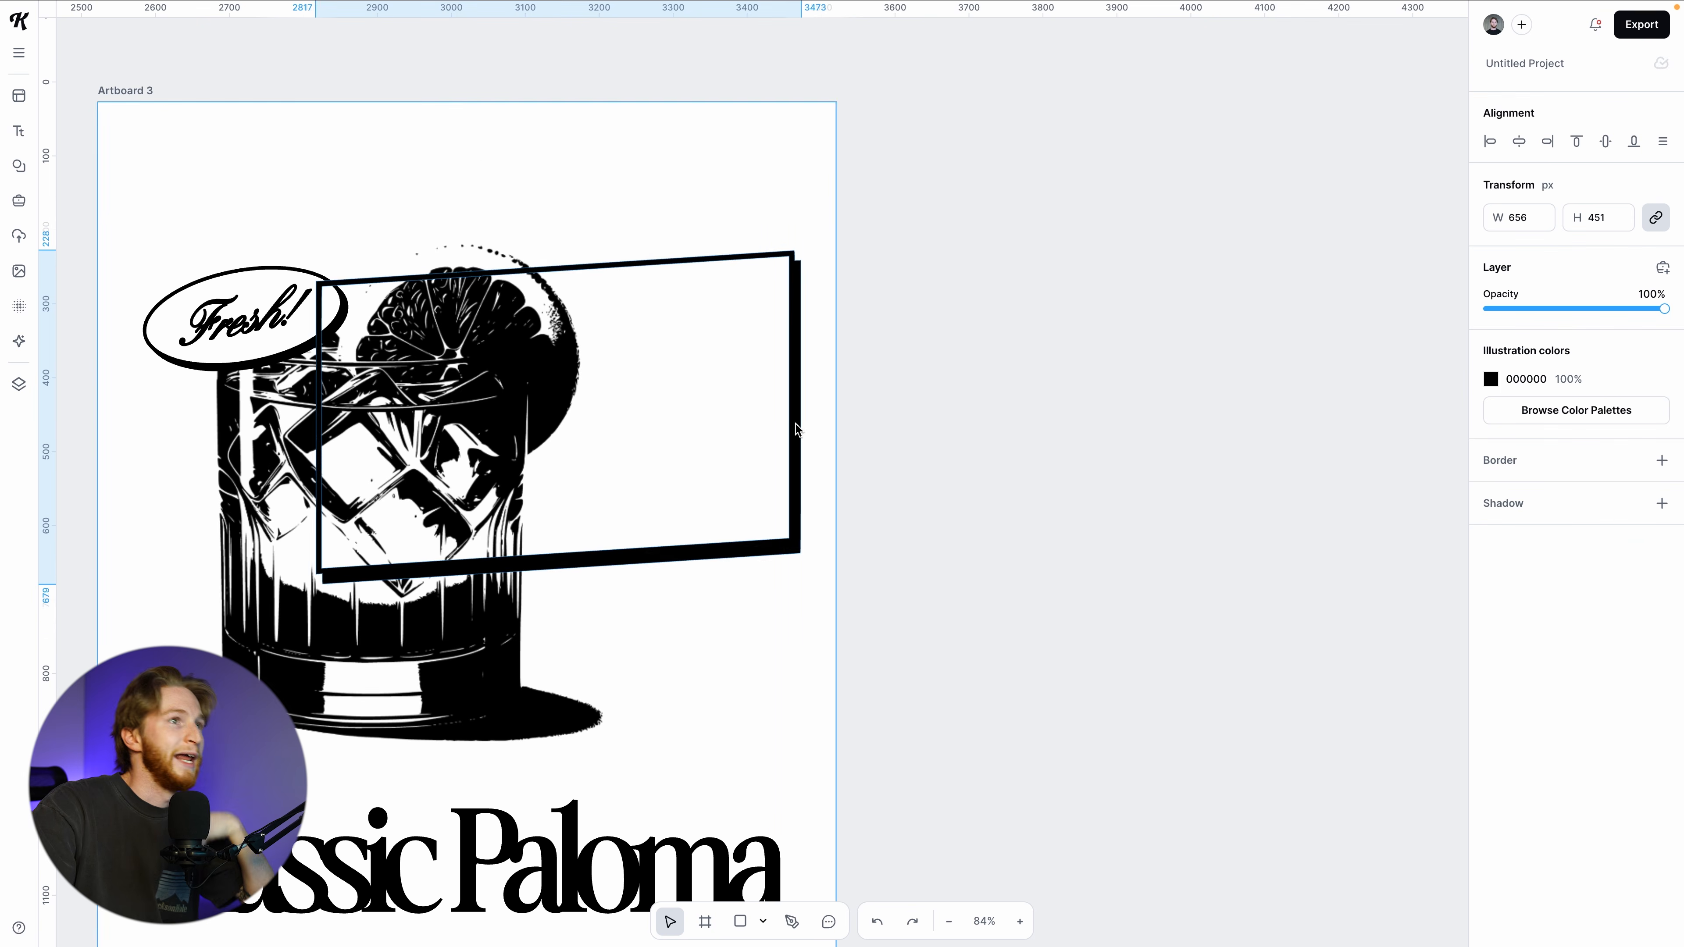
{"action": "left_click_drag", "start_coordinate": [802, 256], "coordinate": [603, 426]}
{"action": "left_click_drag", "start_coordinate": [589, 466], "coordinate": [763, 334]}
{"action": "scroll", "coordinate": [763, 334], "scroll_direction": "left", "scroll_amount": 8}
{"action": "scroll", "coordinate": [764, 337], "scroll_direction": "right", "scroll_amount": 3}
{"action": "left_click_drag", "start_coordinate": [1211, 359], "coordinate": [1204, 477]}
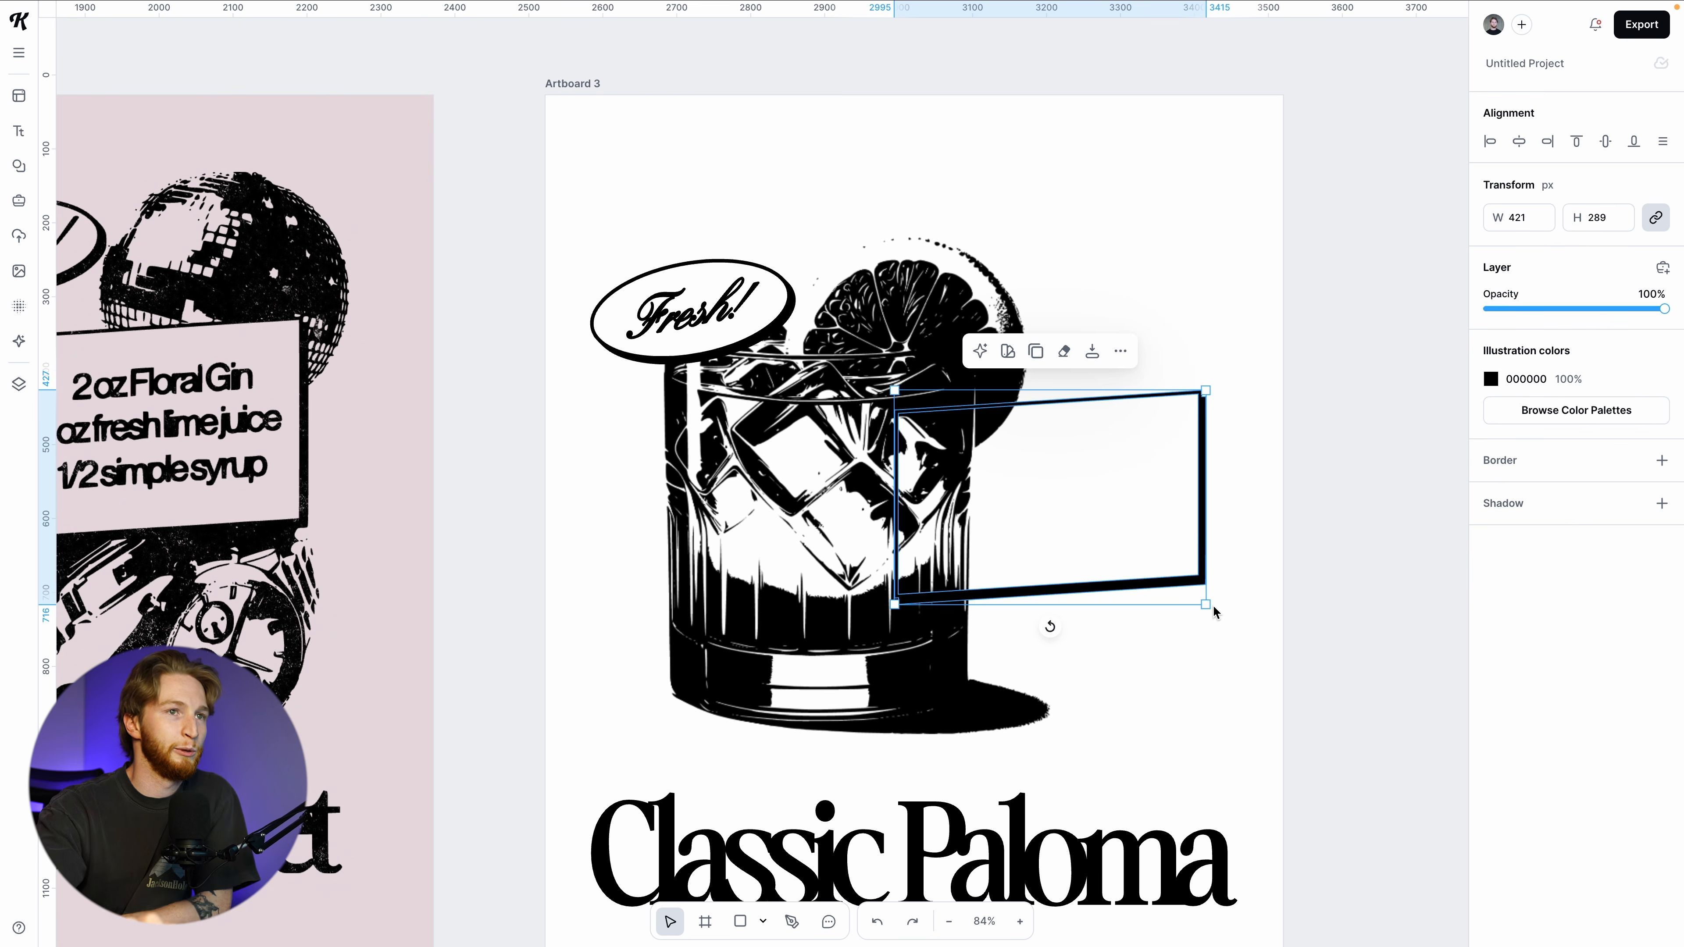
{"action": "scroll", "coordinate": [1213, 608], "scroll_direction": "right", "scroll_amount": 1}
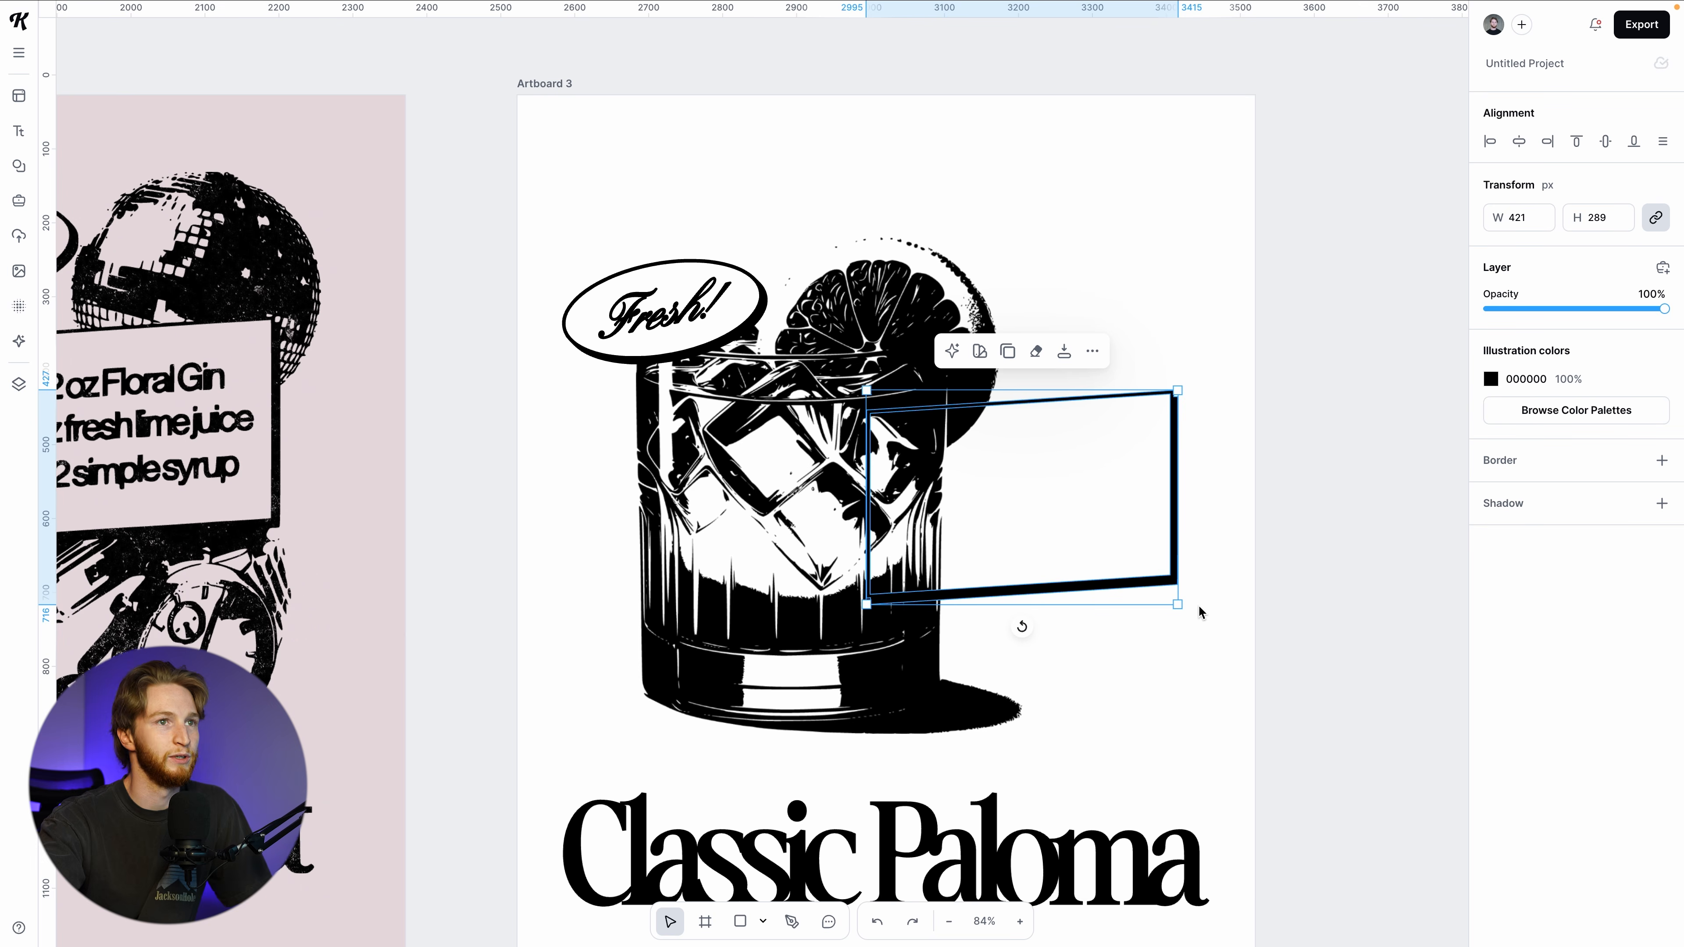
{"action": "left_click_drag", "start_coordinate": [1137, 578], "coordinate": [1145, 585]}
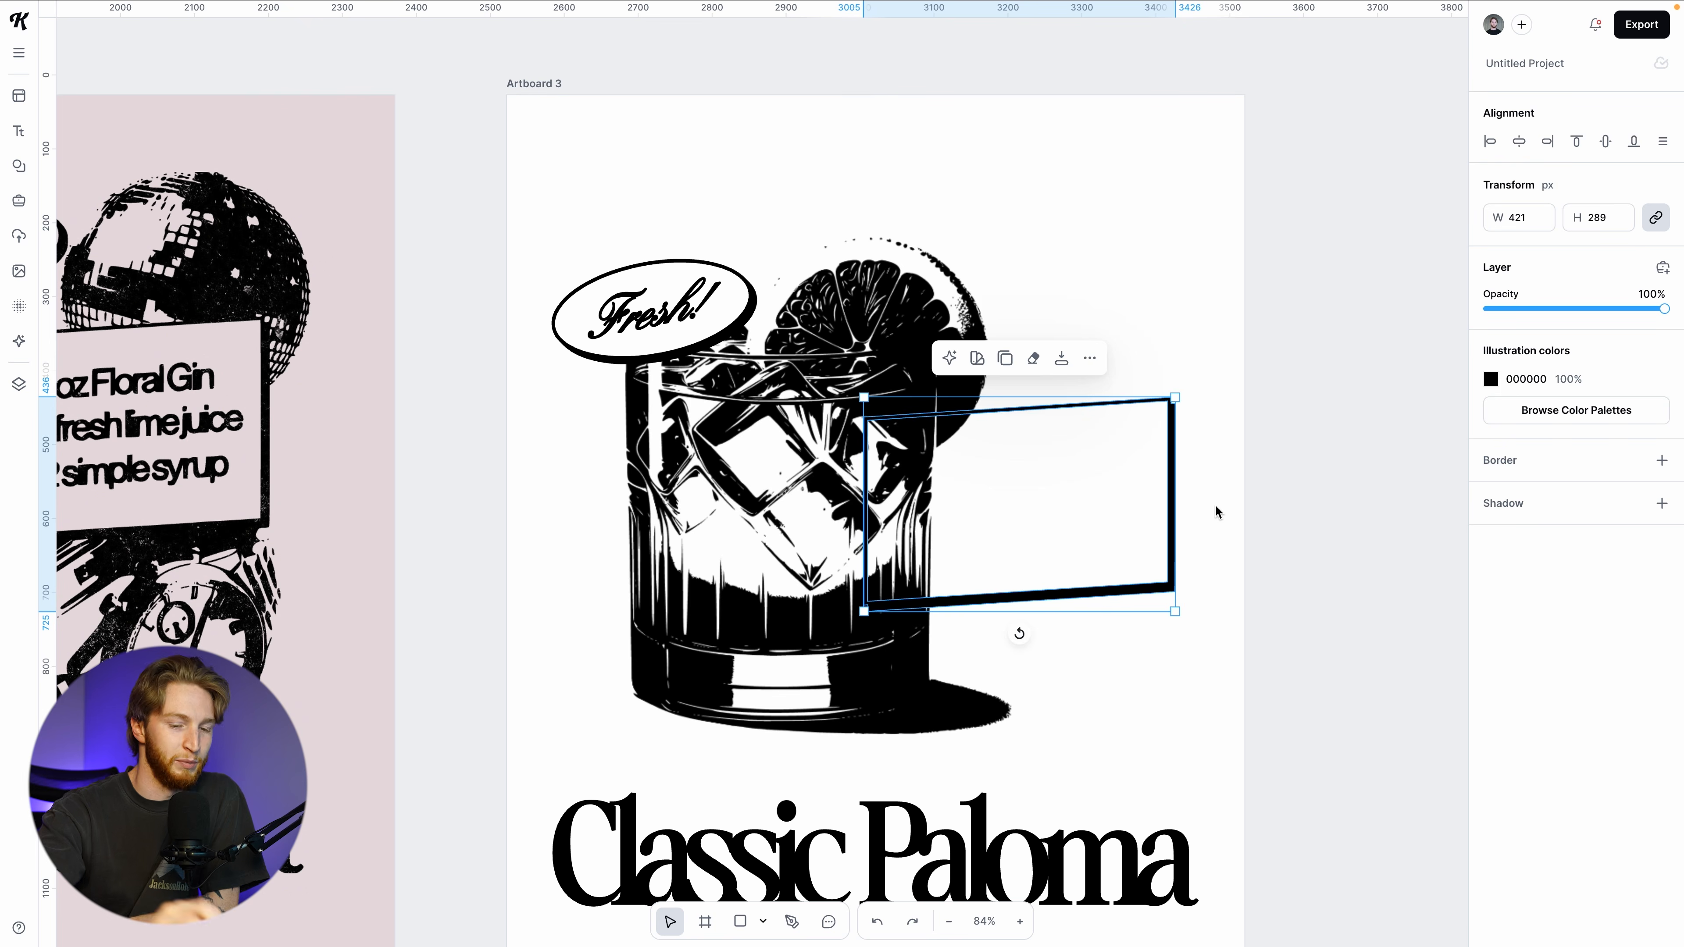
{"action": "left_click", "coordinate": [1217, 511]}
Draw a new black box over the glass's right side, slant it upward to the right and stretch it to about 446 × 325 px
{"action": "mouse_move", "coordinate": [854, 444]}
{"action": "left_mouse_down"}
{"action": "mouse_move", "coordinate": [1128, 658]}
{"action": "mouse_move", "coordinate": [1184, 630]}
{"action": "left_mouse_up"}
{"action": "left_click_drag", "start_coordinate": [1184, 537], "coordinate": [1182, 524]}
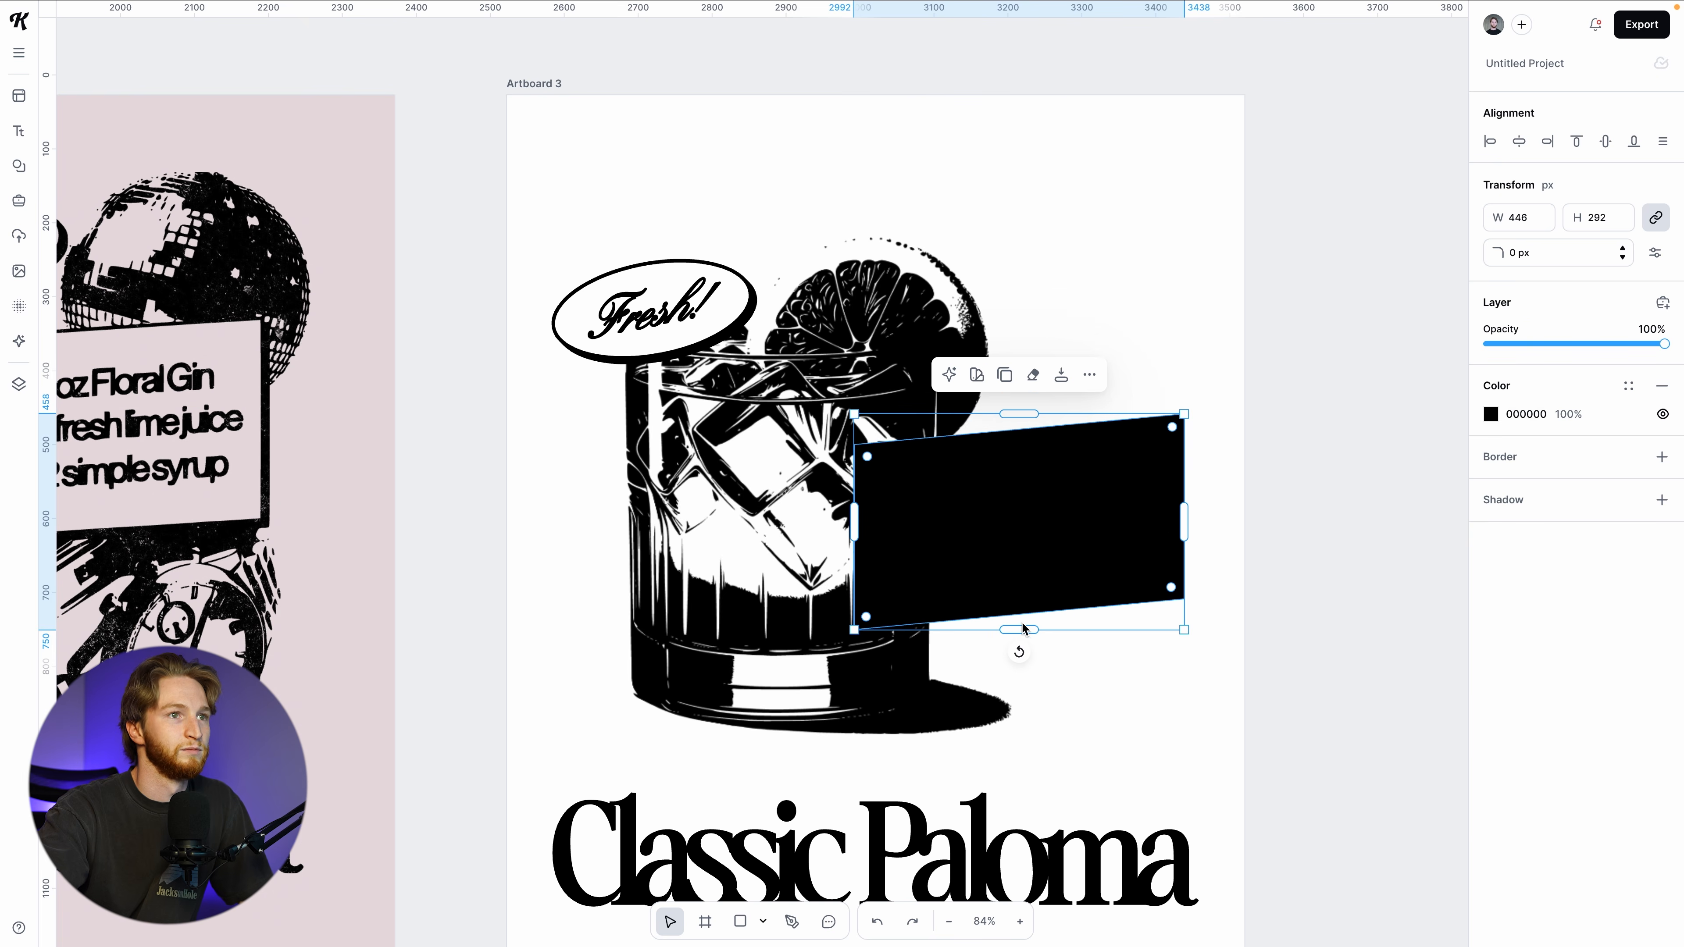
{"action": "left_click_drag", "start_coordinate": [1019, 630], "coordinate": [1019, 654]}
{"action": "left_click_drag", "start_coordinate": [1034, 571], "coordinate": [1034, 549]}
Set the new slanted box's fill to white FFFFFF
{"action": "left_click", "coordinate": [1491, 414]}
{"action": "left_click_drag", "start_coordinate": [1353, 485], "coordinate": [1237, 454]}
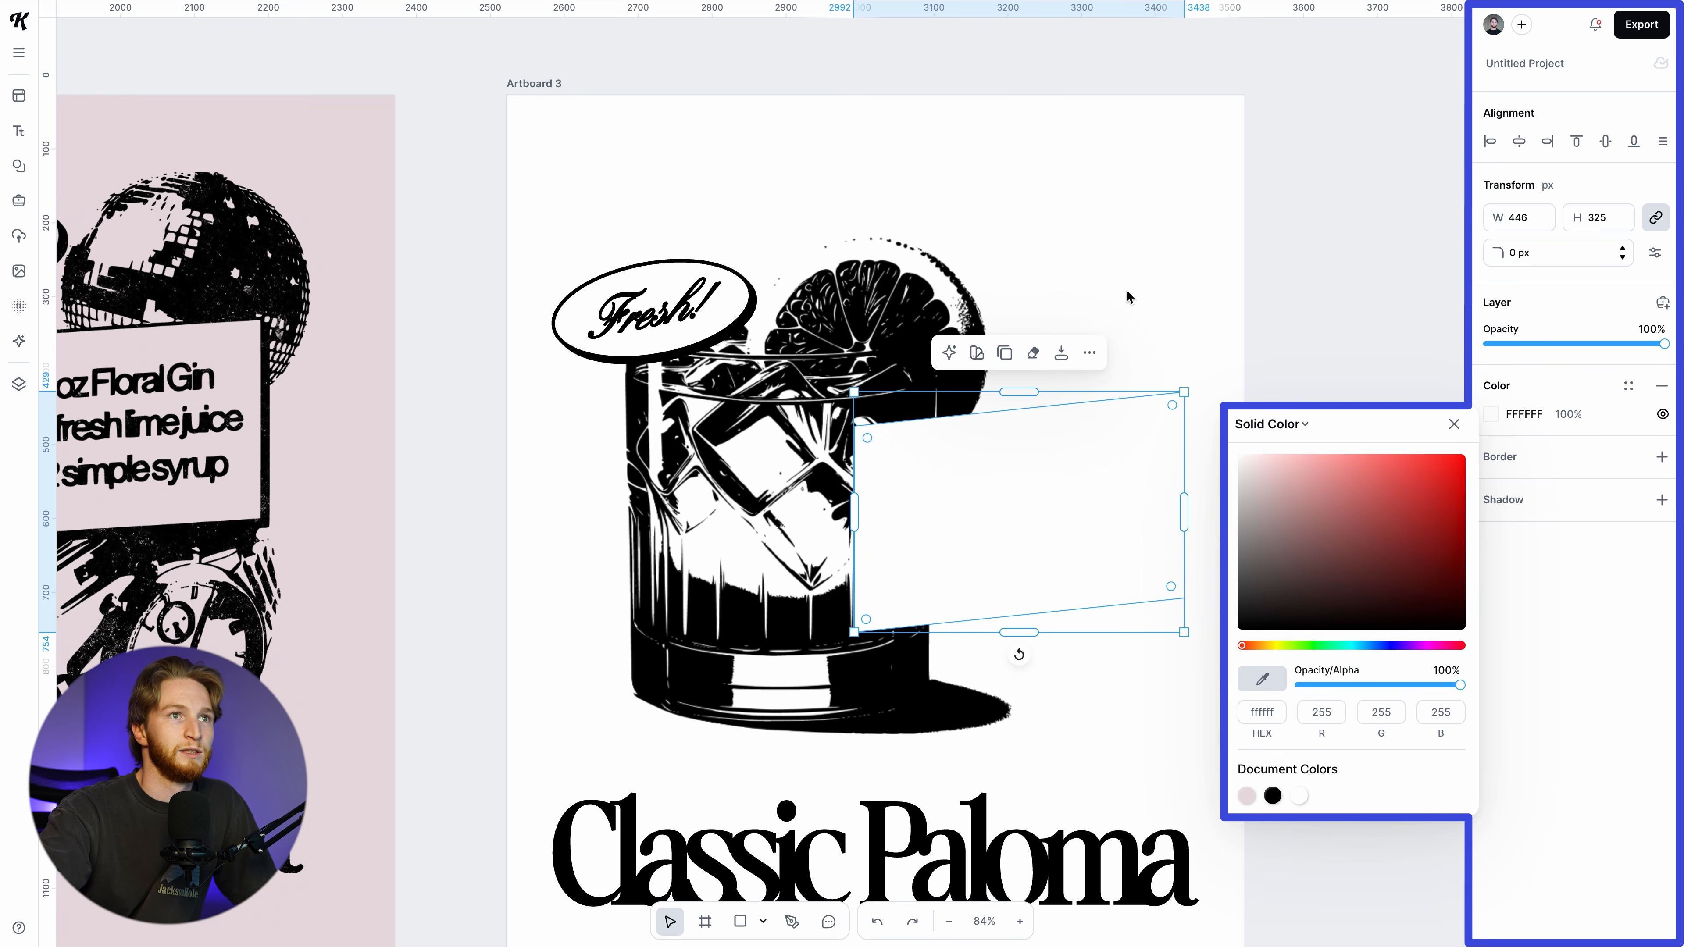
{"action": "left_click", "coordinate": [1453, 421]}
Add a 5.00 black border to the new box and a 080B11 shadow with offset 9, angle -66° and blur 0
{"action": "left_click", "coordinate": [1662, 457]}
{"action": "left_click", "coordinate": [1662, 568]}
{"action": "left_click_drag", "start_coordinate": [1532, 716], "coordinate": [1318, 720]}
{"action": "left_click_drag", "start_coordinate": [1497, 648], "coordinate": [1494, 648]}
{"action": "left_click", "coordinate": [1284, 675]}
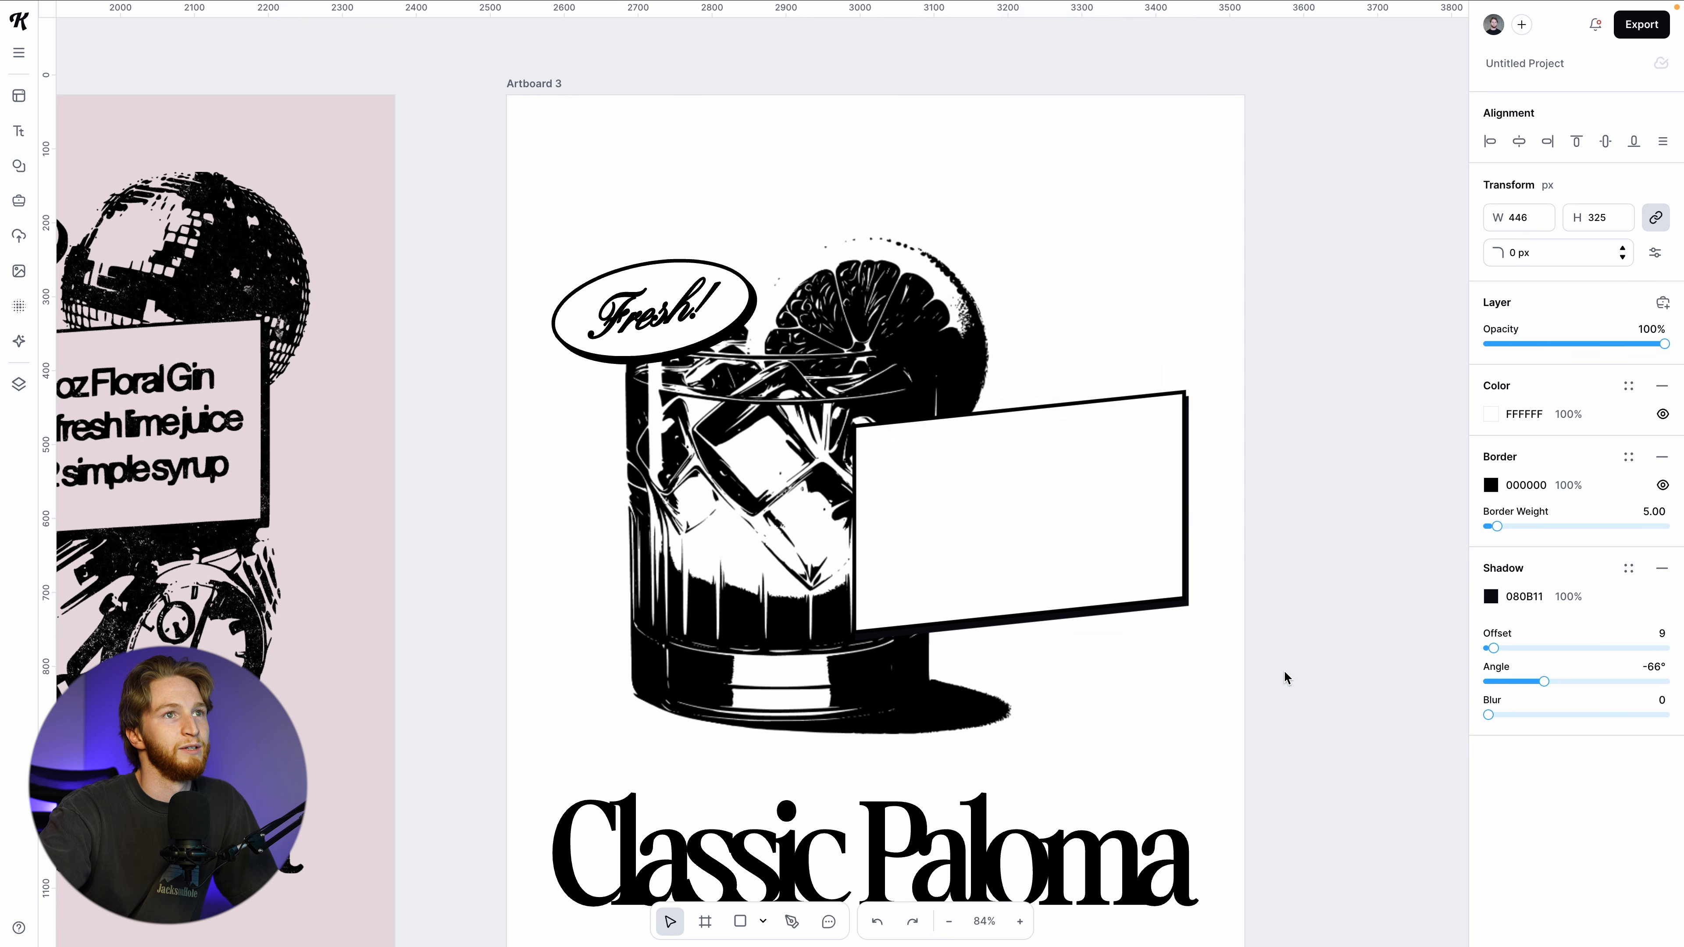
Scale the bordered box down to about 383 × 279 px and reposition it over the glass's right edge
{"action": "left_click_drag", "start_coordinate": [1023, 539], "coordinate": [1020, 529]}
{"action": "left_click_drag", "start_coordinate": [1183, 622], "coordinate": [1158, 605]}
{"action": "mouse_move", "coordinate": [1037, 506]}
{"action": "left_mouse_down"}
{"action": "mouse_move", "coordinate": [1034, 519]}
{"action": "mouse_move", "coordinate": [1045, 501]}
{"action": "left_mouse_up"}
{"action": "left_click", "coordinate": [1375, 467]}
Add a "Headline" text and move it to the empty canvas right of Artboard 3
{"action": "scroll", "coordinate": [1258, 643], "scroll_direction": "right", "scroll_amount": 3}
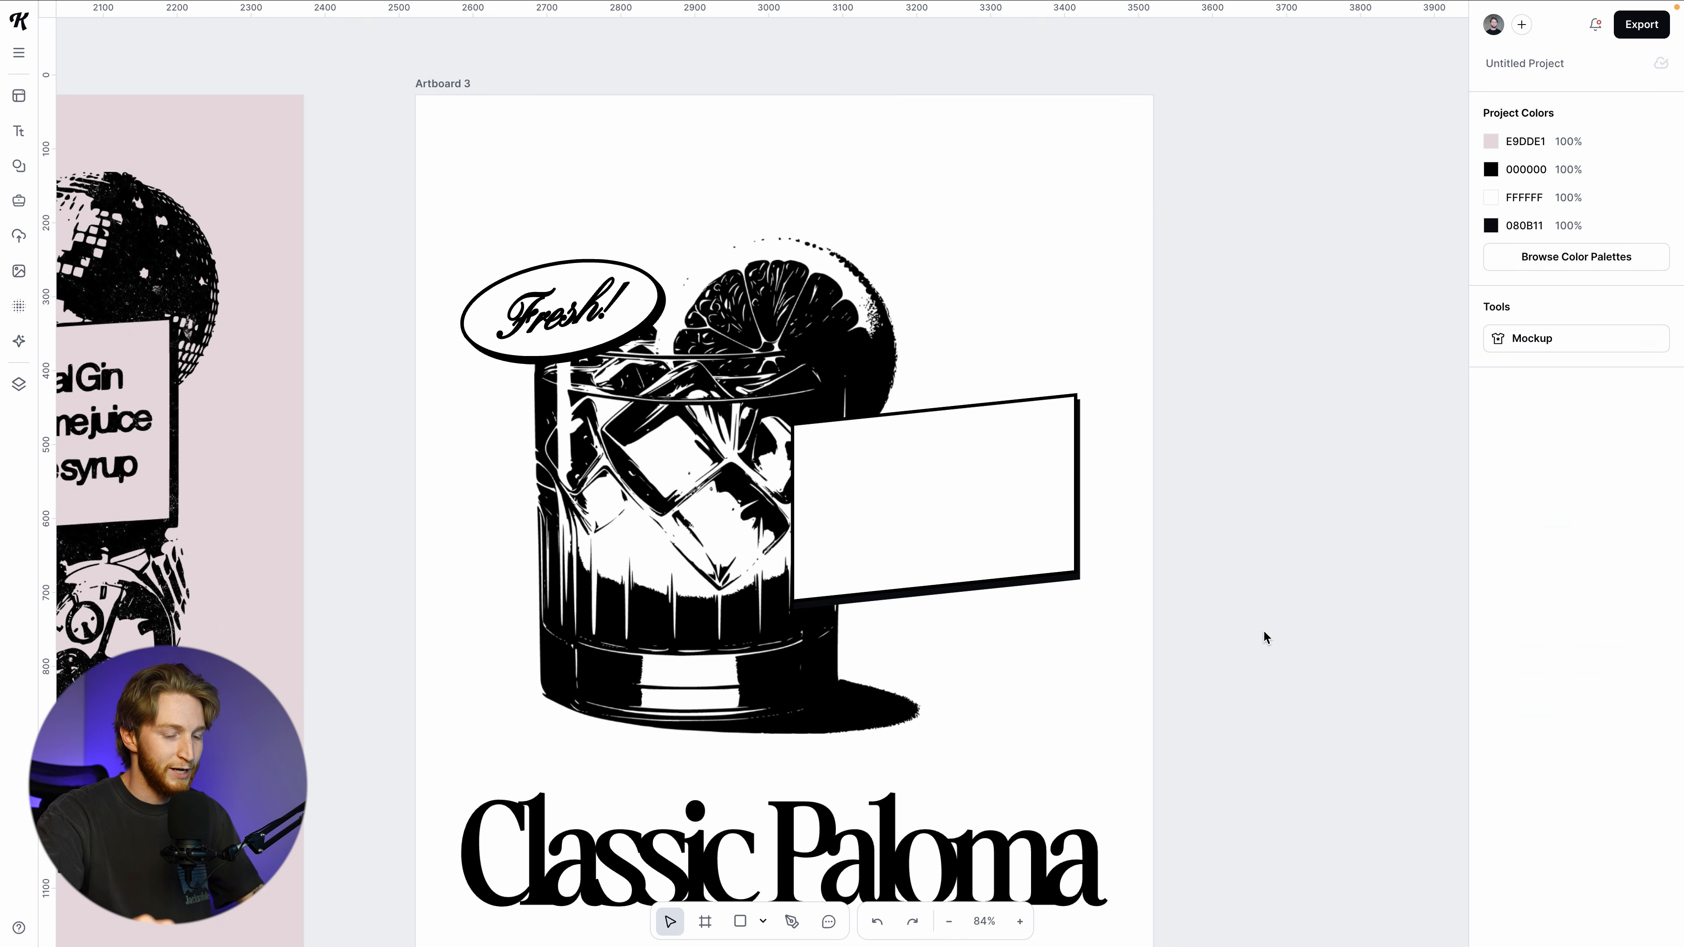
{"action": "scroll", "coordinate": [1181, 612], "scroll_direction": "right", "scroll_amount": 2}
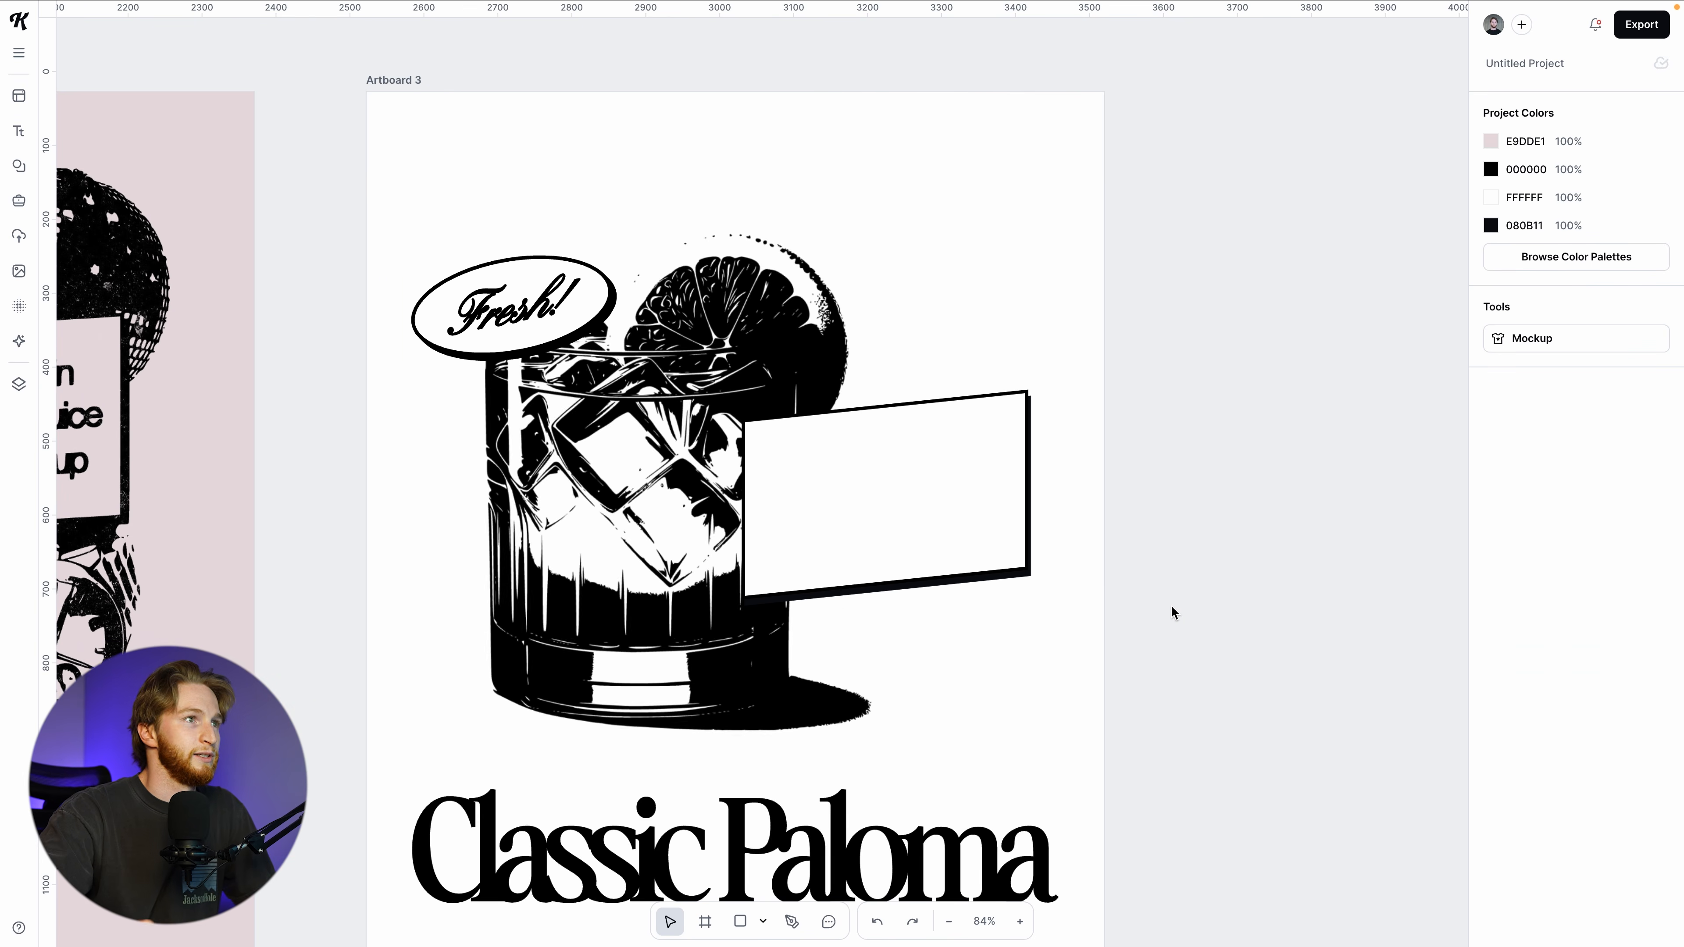
{"action": "left_click", "coordinate": [957, 526]}
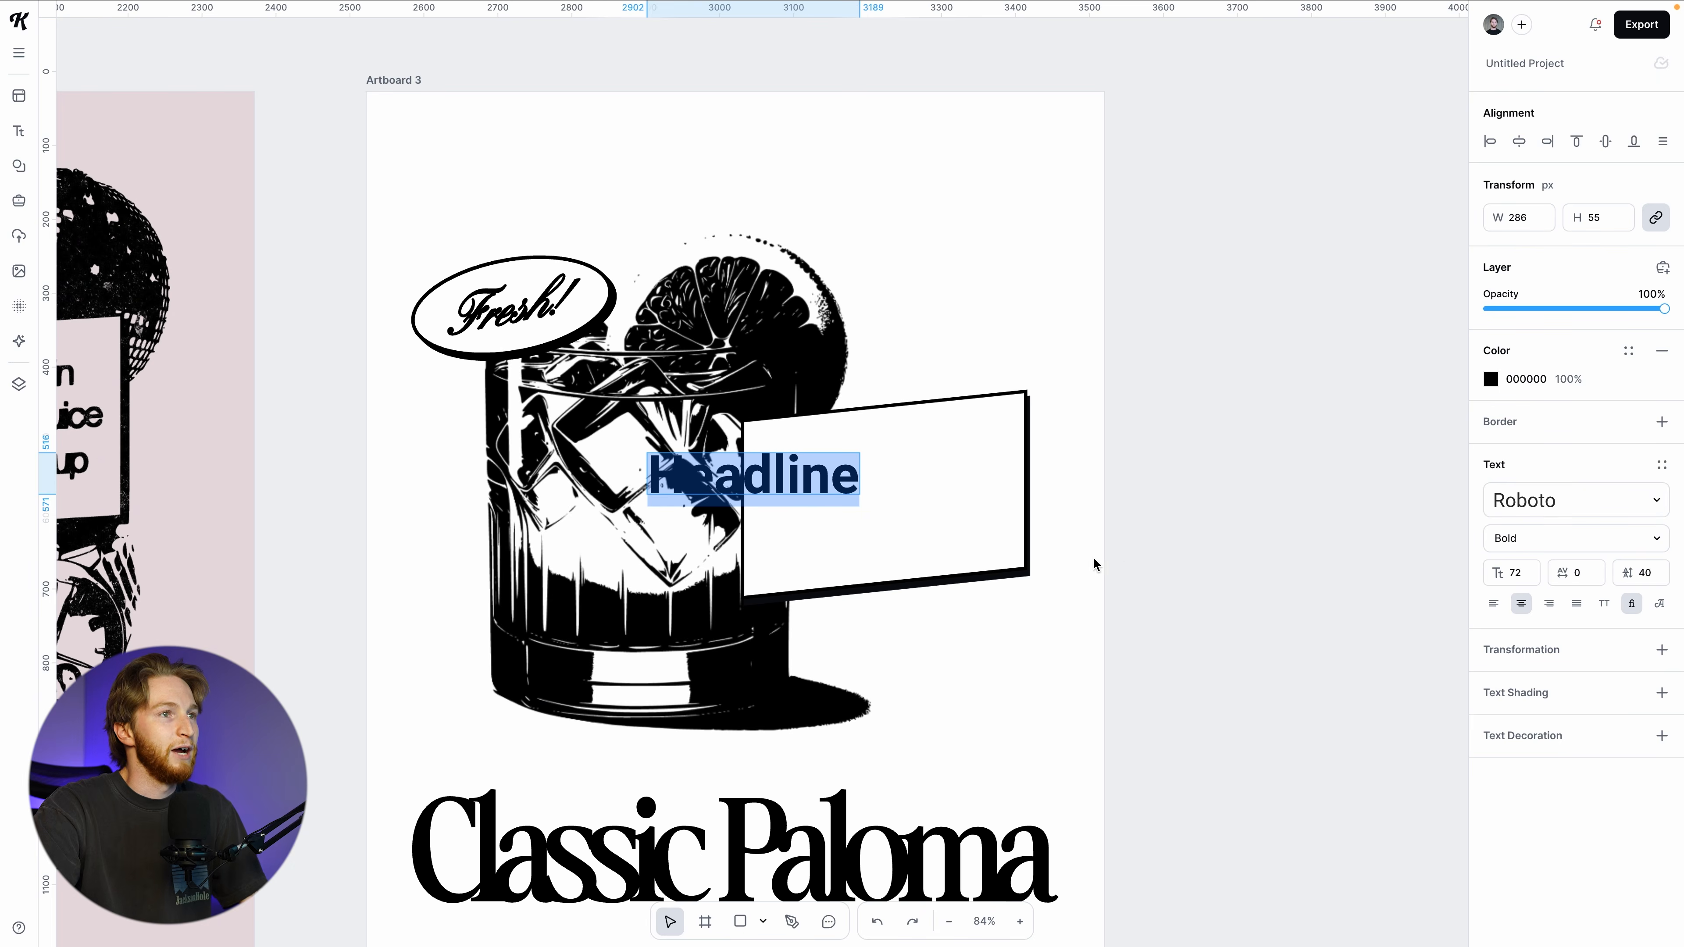
{"action": "left_click", "coordinate": [1199, 533]}
{"action": "left_click_drag", "start_coordinate": [794, 482], "coordinate": [1319, 496]}
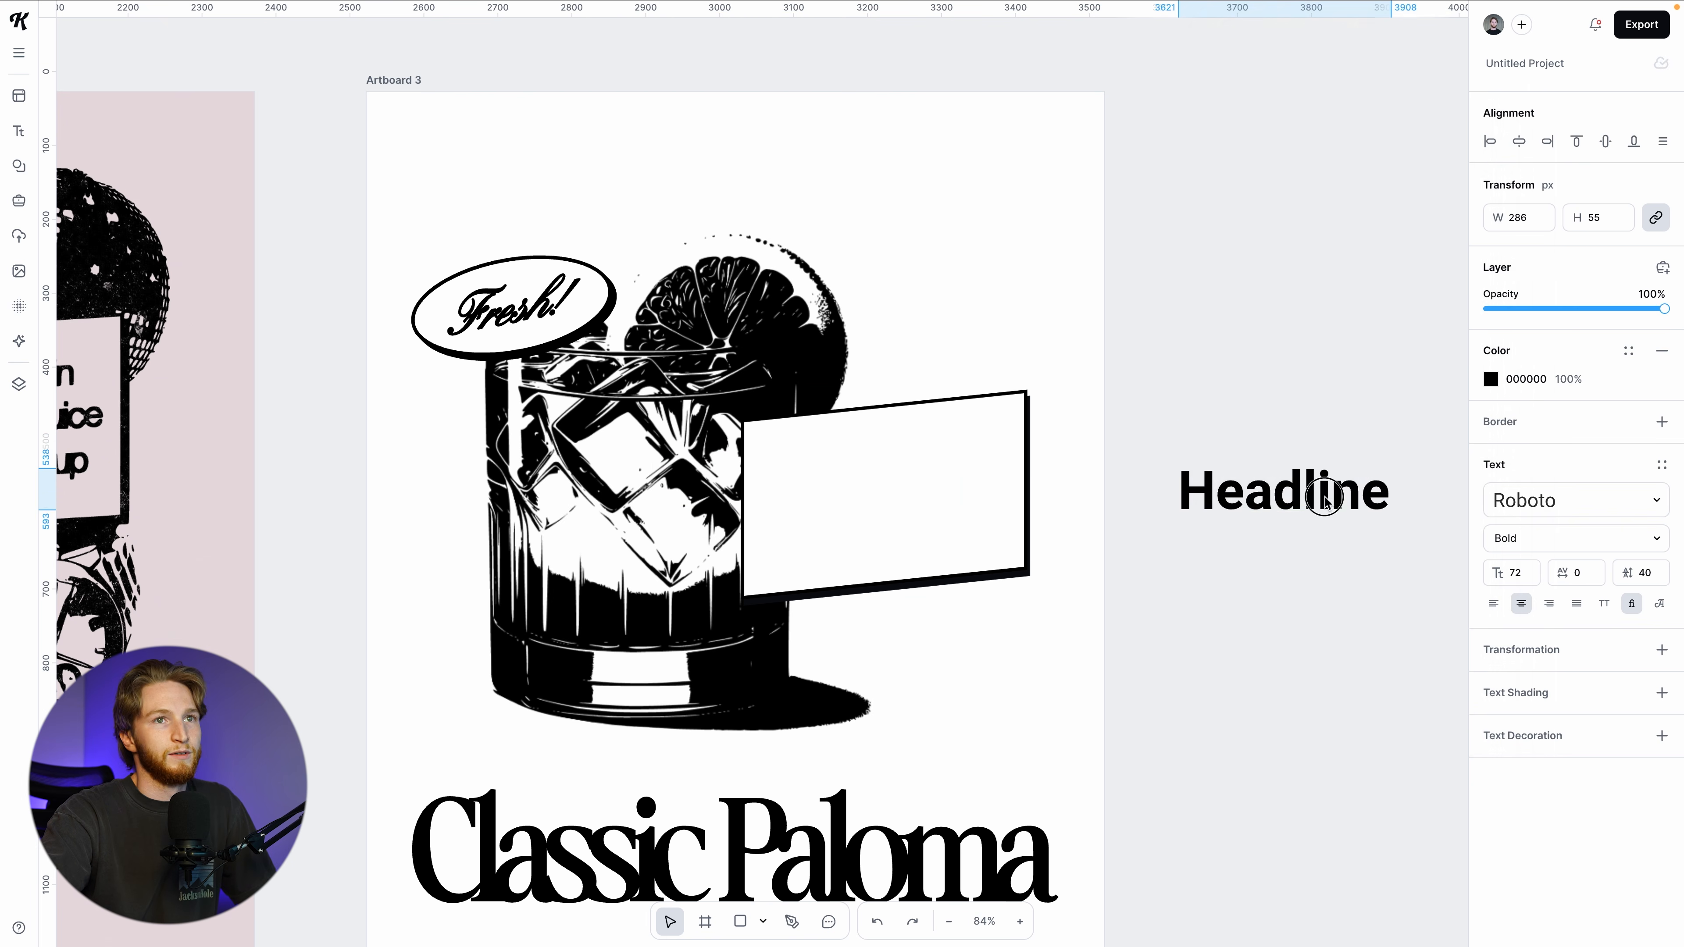
Set the headline text in Neue Haas Grotesk Regular with letter spacing -50
{"action": "left_click", "coordinate": [1525, 501]}
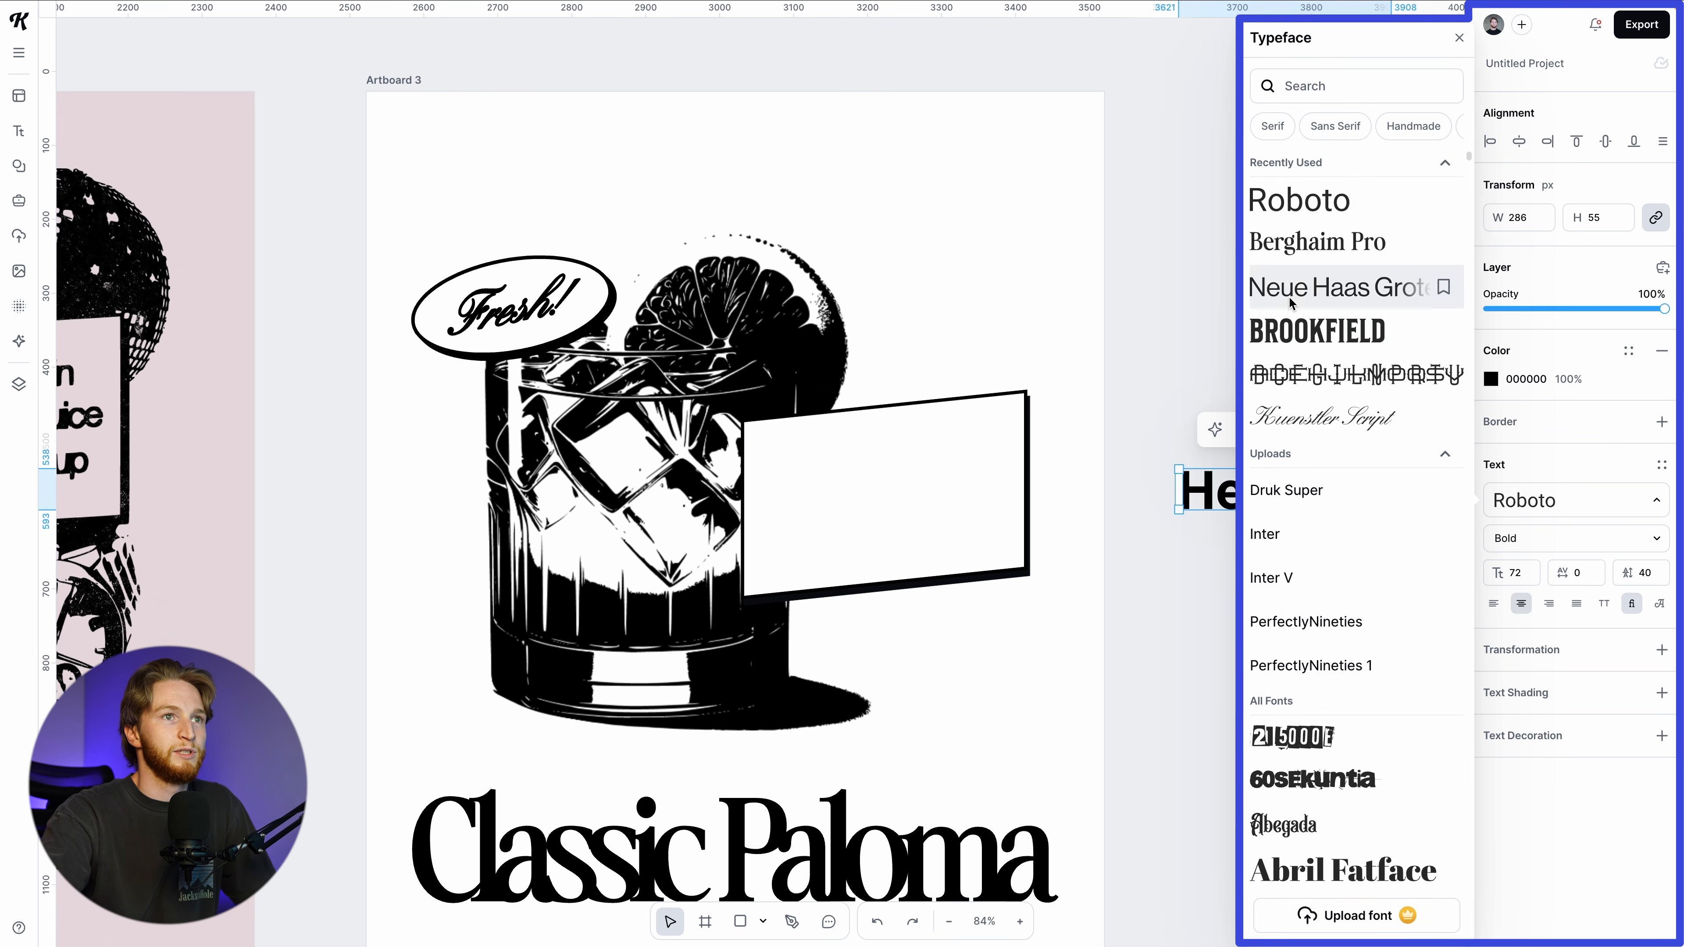
{"action": "left_click", "coordinate": [1319, 286]}
{"action": "left_click", "coordinate": [1191, 574]}
Replace "Headline" with the copied Paloma ingredient list, from "2 oz tequila" onward
{"action": "scroll", "coordinate": [1194, 577], "scroll_direction": "right", "scroll_amount": 3}
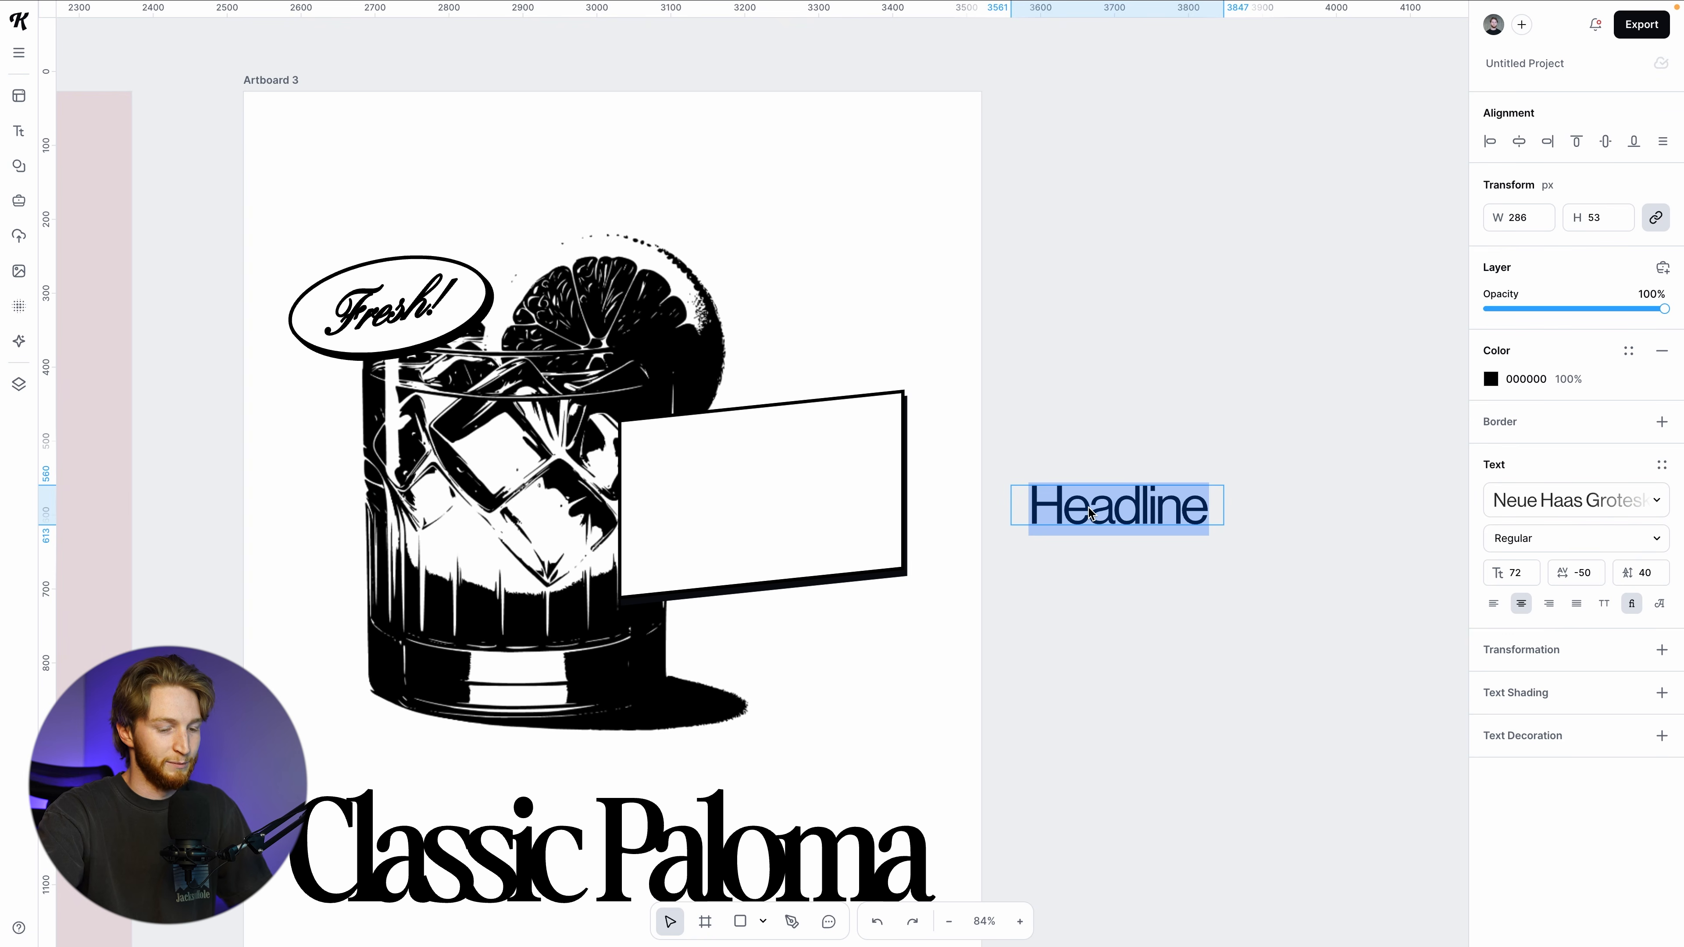
{"action": "key", "text": "ctrl+v"}
{"action": "left_click", "coordinate": [1249, 632]}
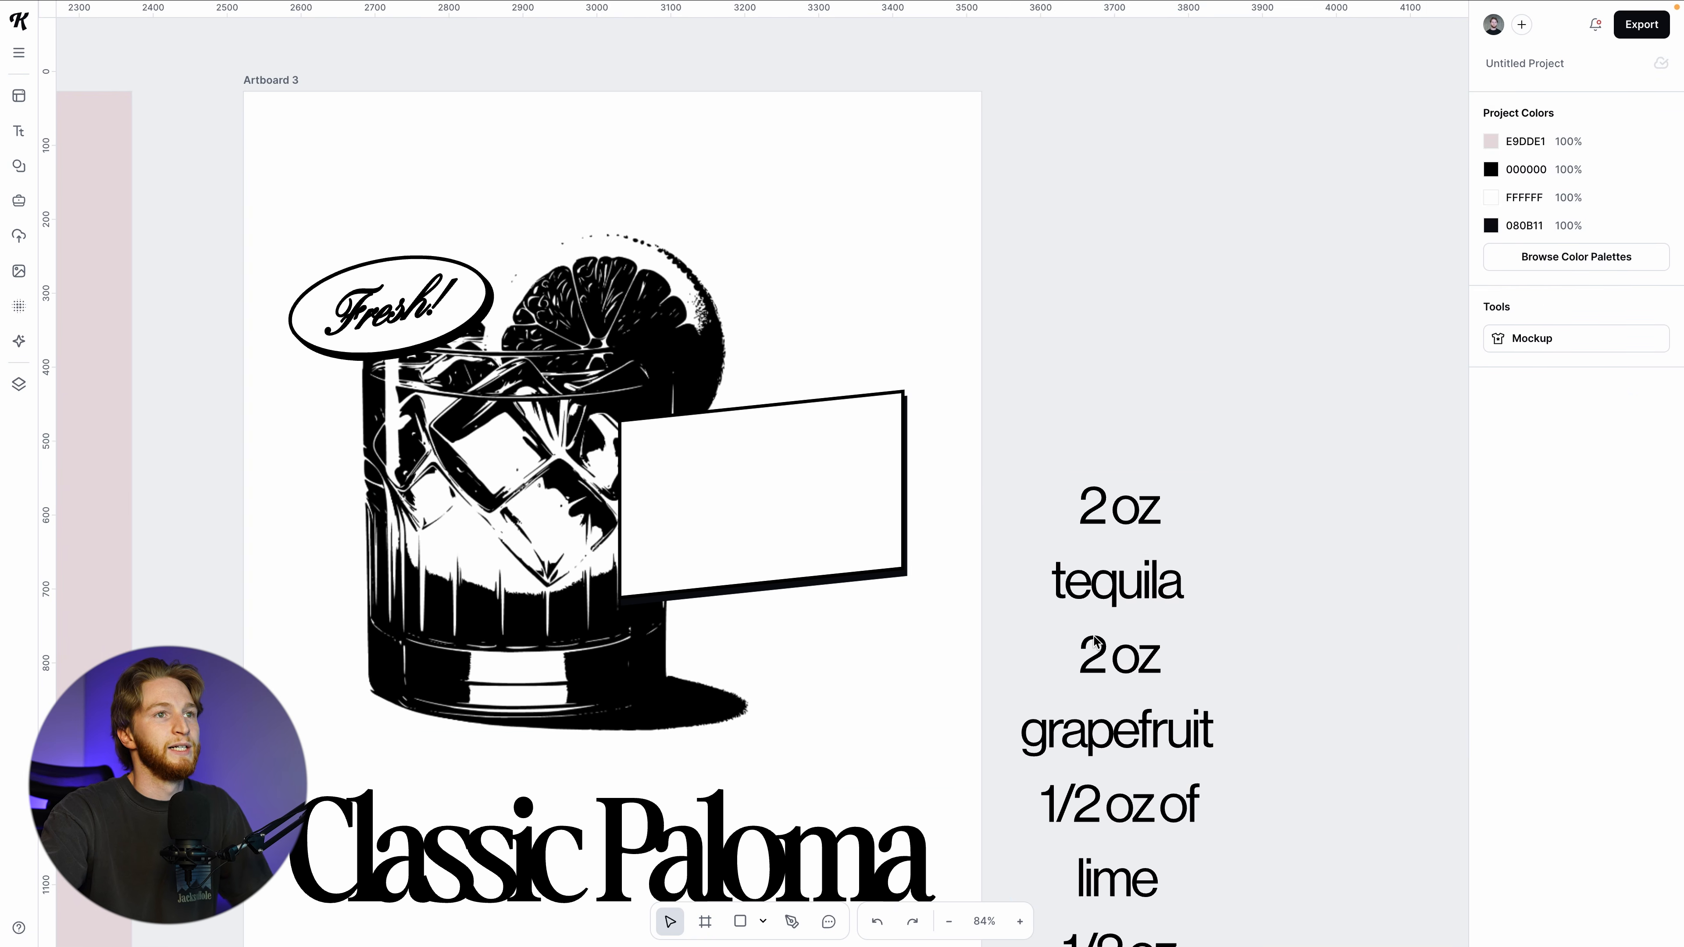
Resize the ingredient list to font size 37 and about 394 × 240 px with one ingredient per line, and move it up beside the box
{"action": "scroll", "coordinate": [1092, 637], "scroll_direction": "down", "scroll_amount": 5}
{"action": "left_click", "coordinate": [1043, 577]}
{"action": "left_click_drag", "start_coordinate": [1088, 646], "coordinate": [1175, 625]}
{"action": "left_click_drag", "start_coordinate": [1174, 621], "coordinate": [1108, 580]}
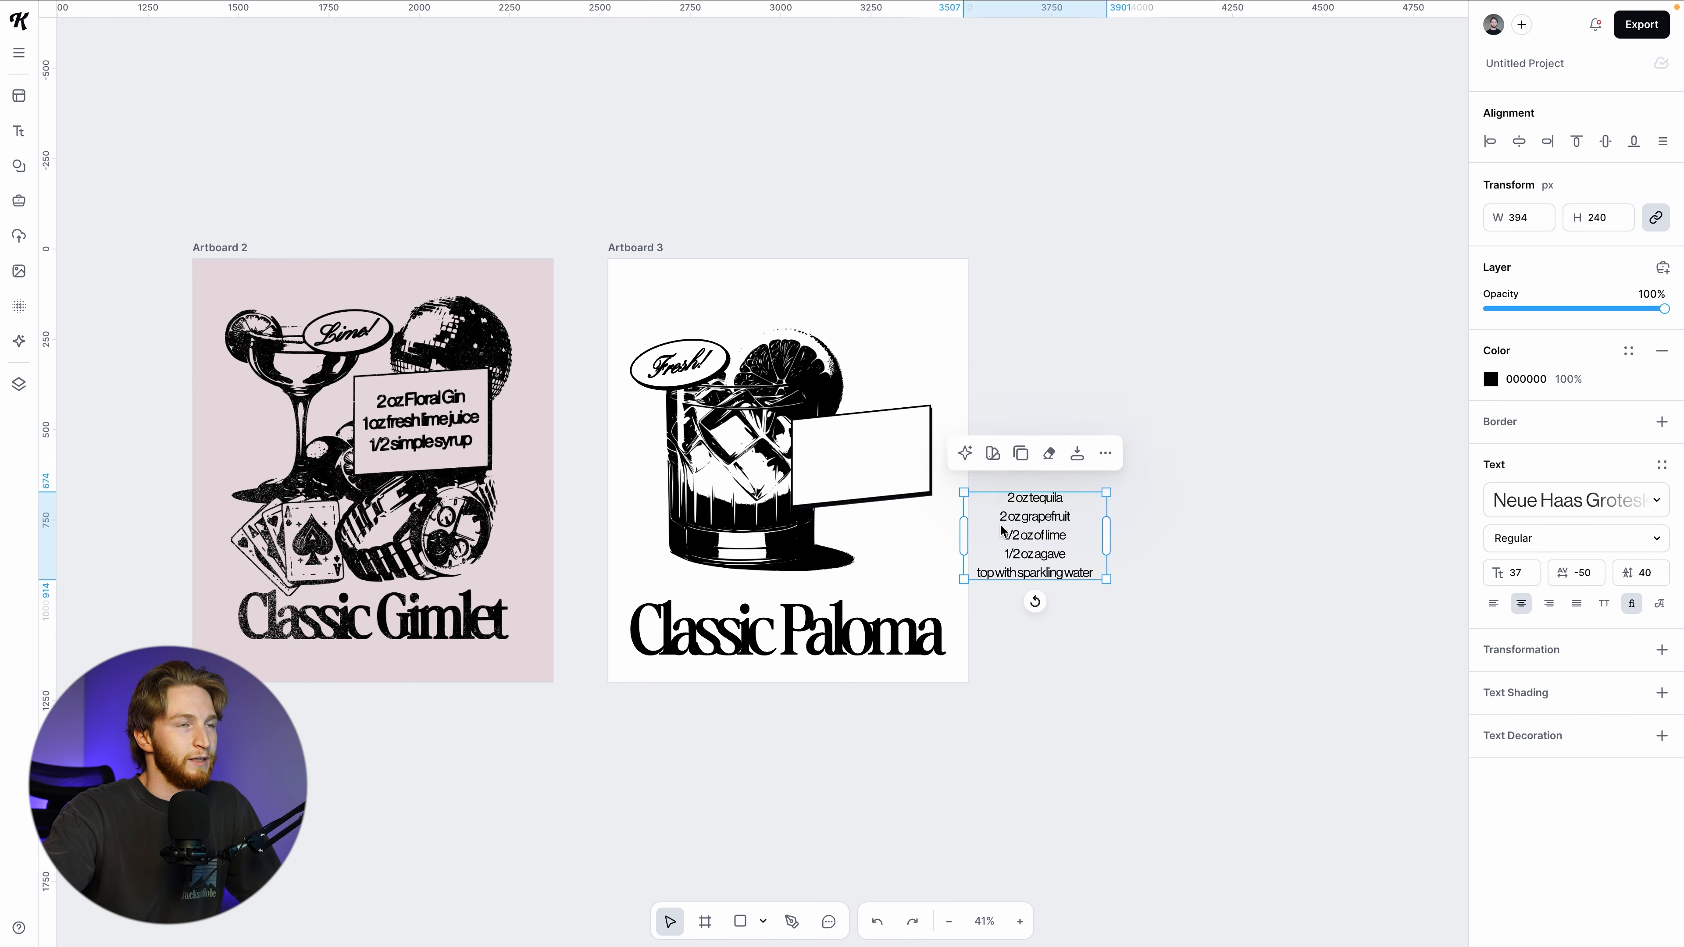
{"action": "scroll", "coordinate": [1003, 531], "scroll_direction": "up", "scroll_amount": 5}
{"action": "left_click_drag", "start_coordinate": [1094, 519], "coordinate": [1075, 317]}
Check the Gimlet ingredient text, duplicate the Paloma list below itself and reduce the copy to its first line, "2 oz tequila"
{"action": "scroll", "coordinate": [1053, 559], "scroll_direction": "left", "scroll_amount": 20}
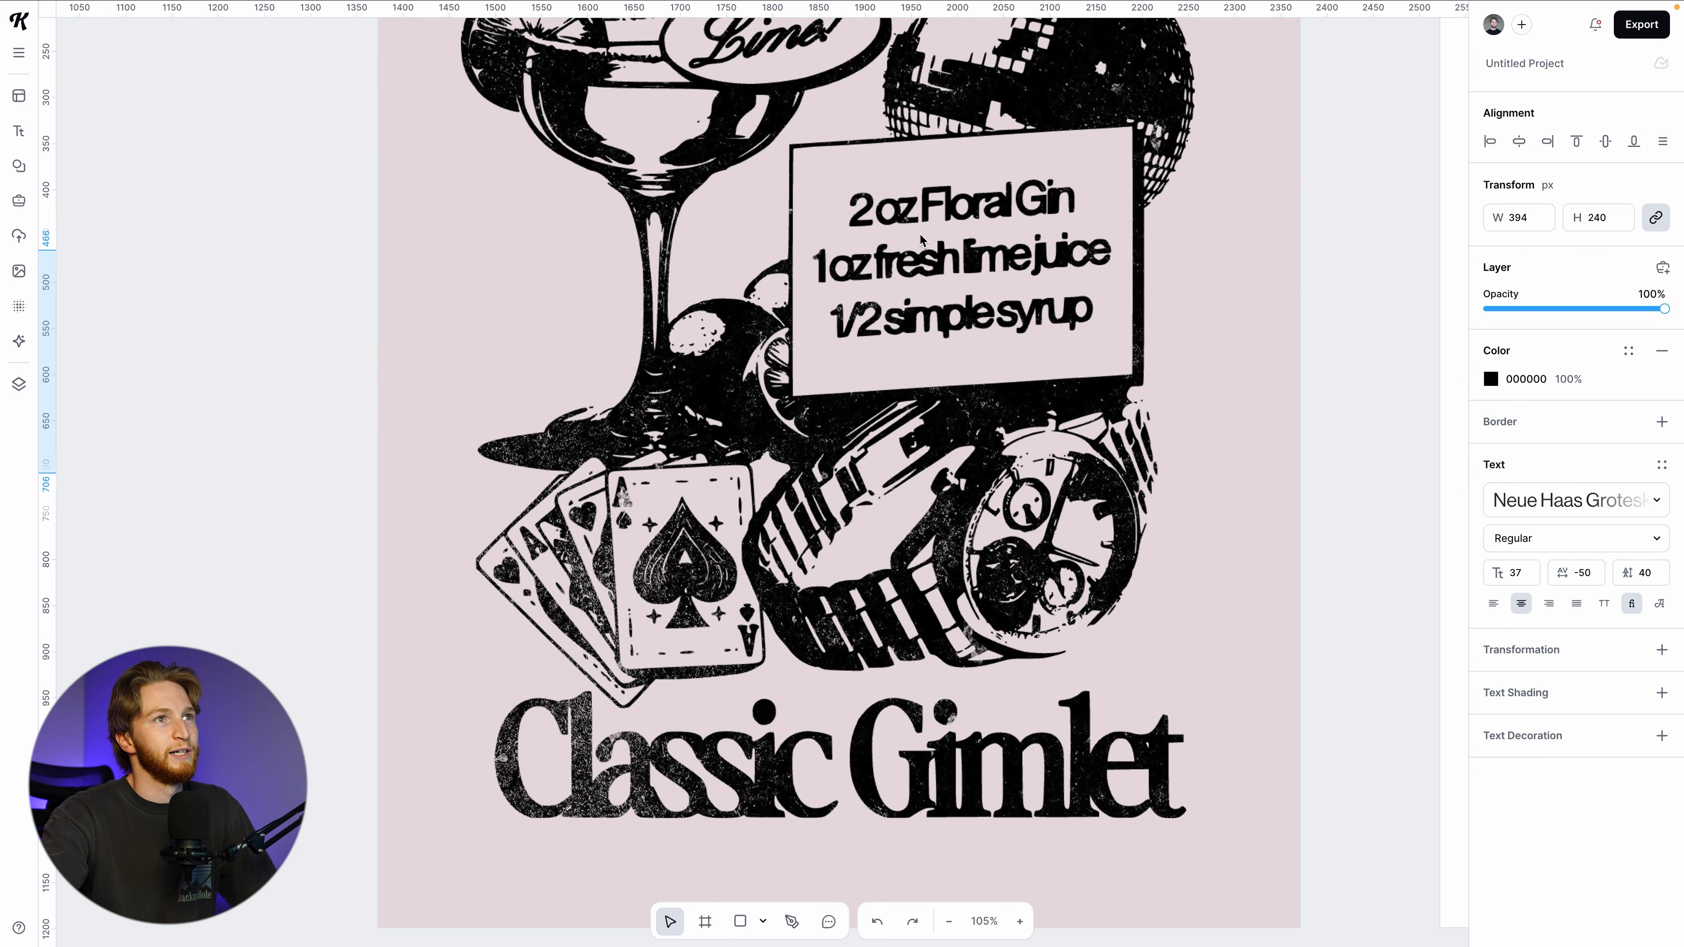
{"action": "scroll", "coordinate": [923, 211], "scroll_direction": "right", "scroll_amount": 20}
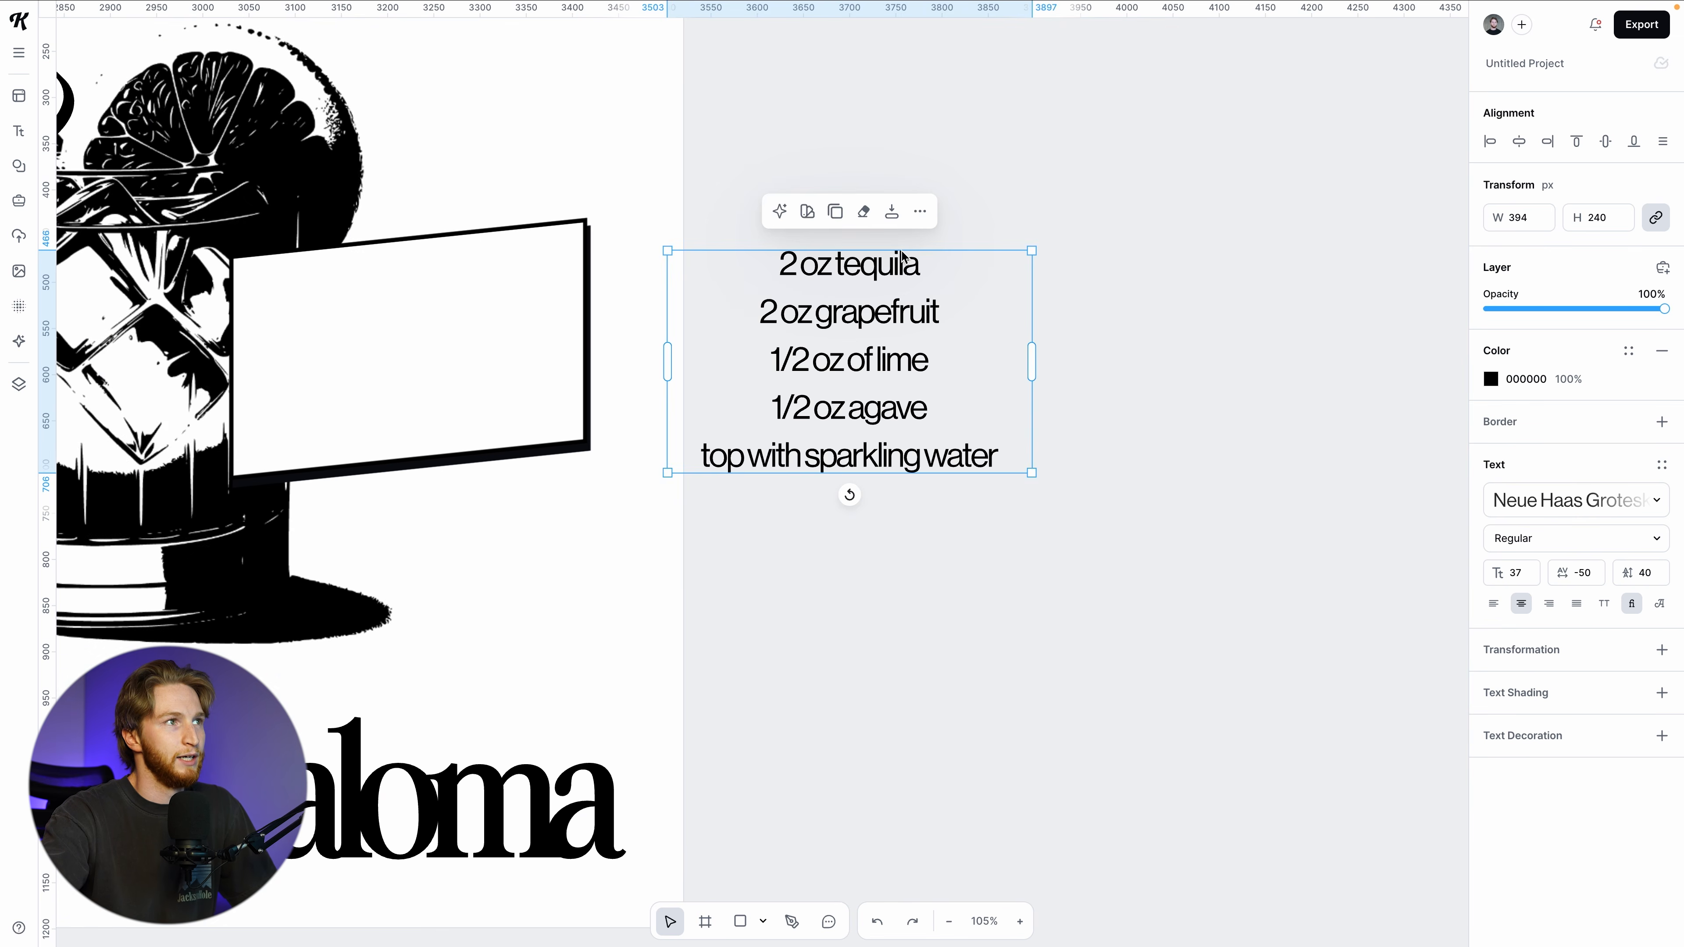
{"action": "scroll", "coordinate": [901, 253], "scroll_direction": "left", "scroll_amount": 1}
{"action": "left_click_drag", "start_coordinate": [901, 309], "coordinate": [931, 600]}
{"action": "double_click", "coordinate": [931, 600]}
{"action": "left_click_drag", "start_coordinate": [1084, 702], "coordinate": [836, 563]}
{"action": "key", "text": "BackSpace"}
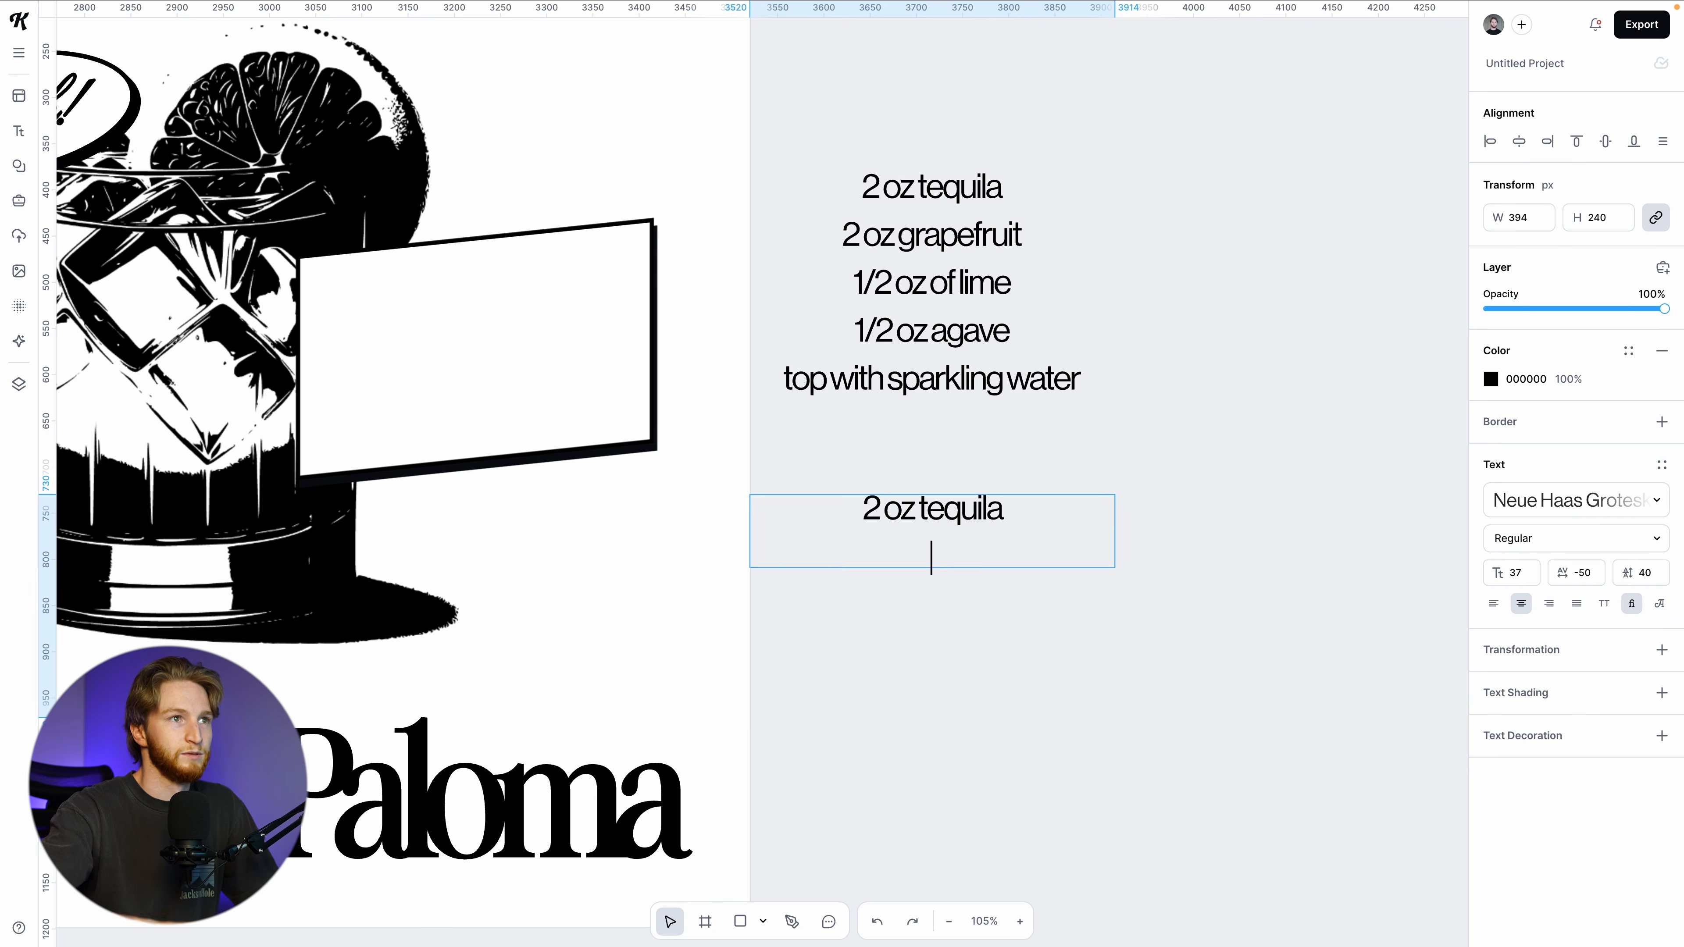
{"action": "key", "text": "Escape"}
Apply the Angle transformation to the single "2 oz tequila" line and place it in the box, slanted parallel to the upper edge
{"action": "left_click", "coordinate": [1661, 649]}
{"action": "left_click_drag", "start_coordinate": [970, 532], "coordinate": [670, 264]}
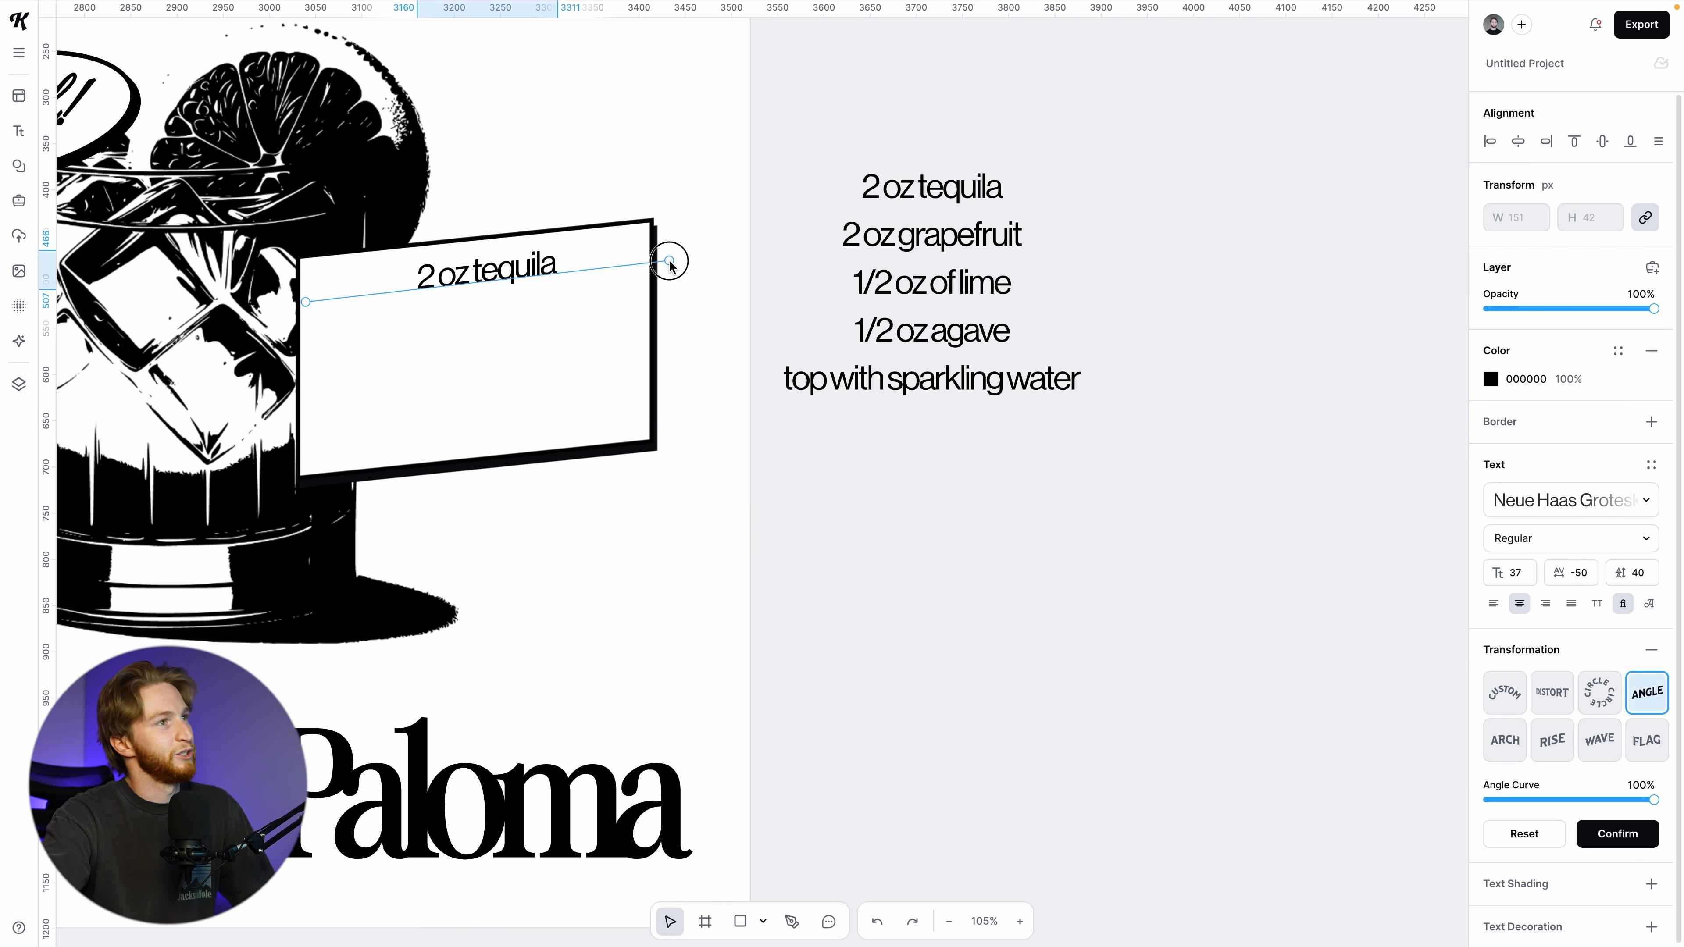
{"action": "left_click_drag", "start_coordinate": [522, 266], "coordinate": [511, 262]}
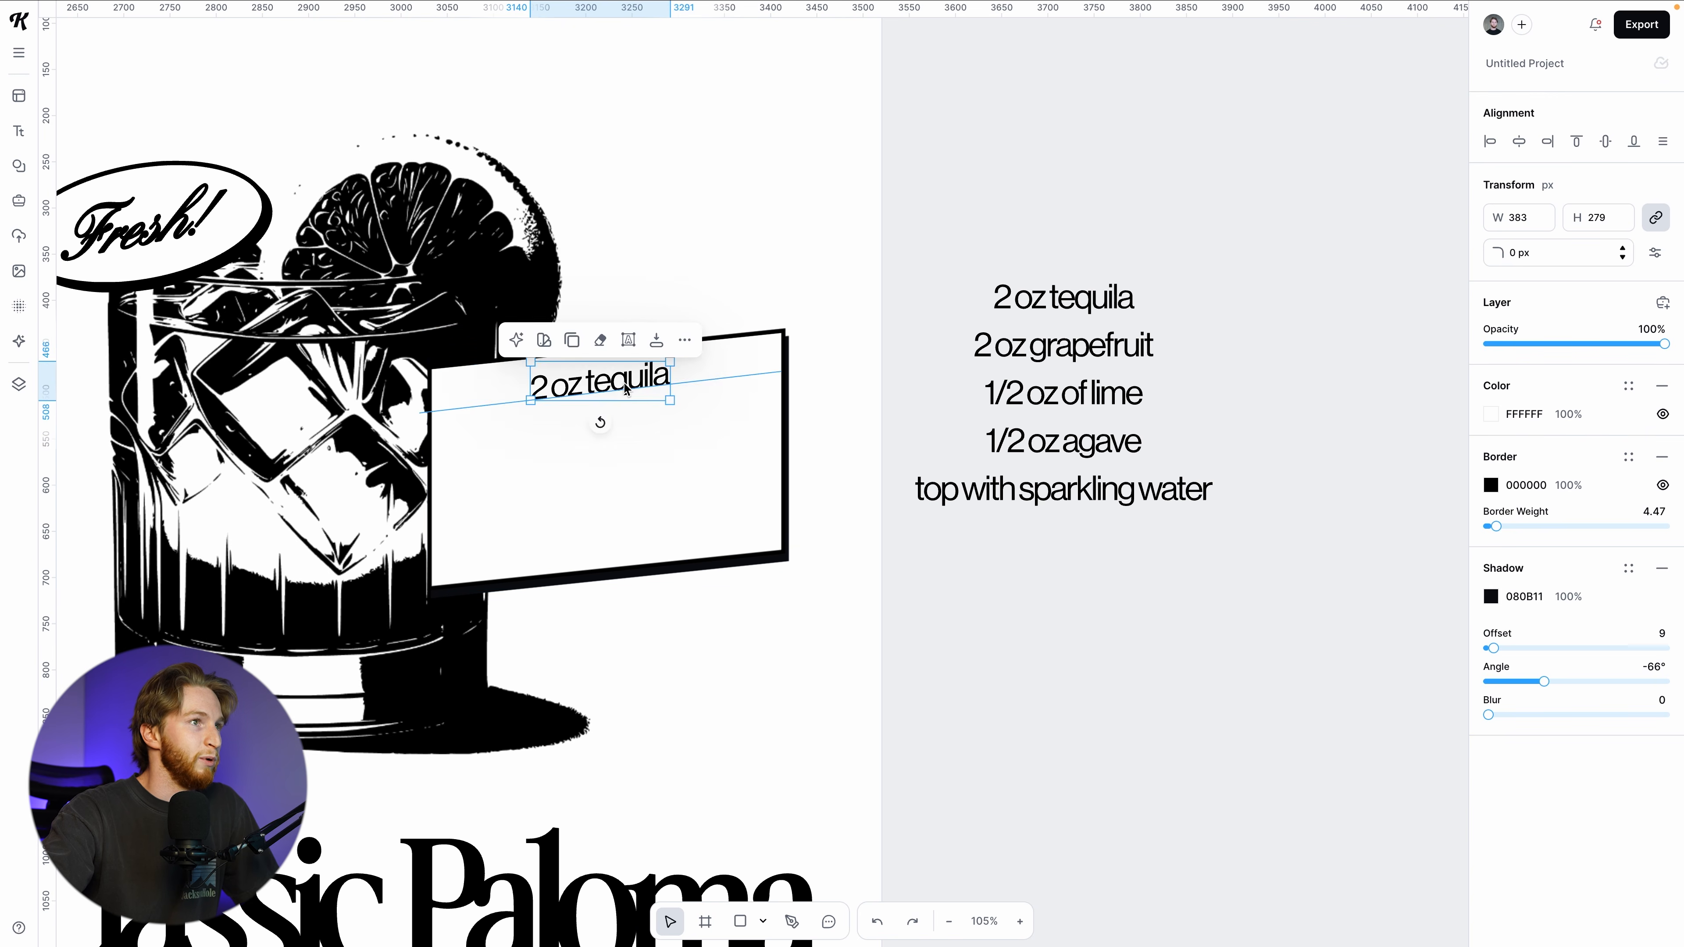
Duplicate the slanted "2 oz tequila" line just below itself in the box and change the copy to "2 oz grapefruit"
{"action": "left_click", "coordinate": [605, 384]}
{"action": "left_click_drag", "start_coordinate": [605, 383], "coordinate": [626, 418]}
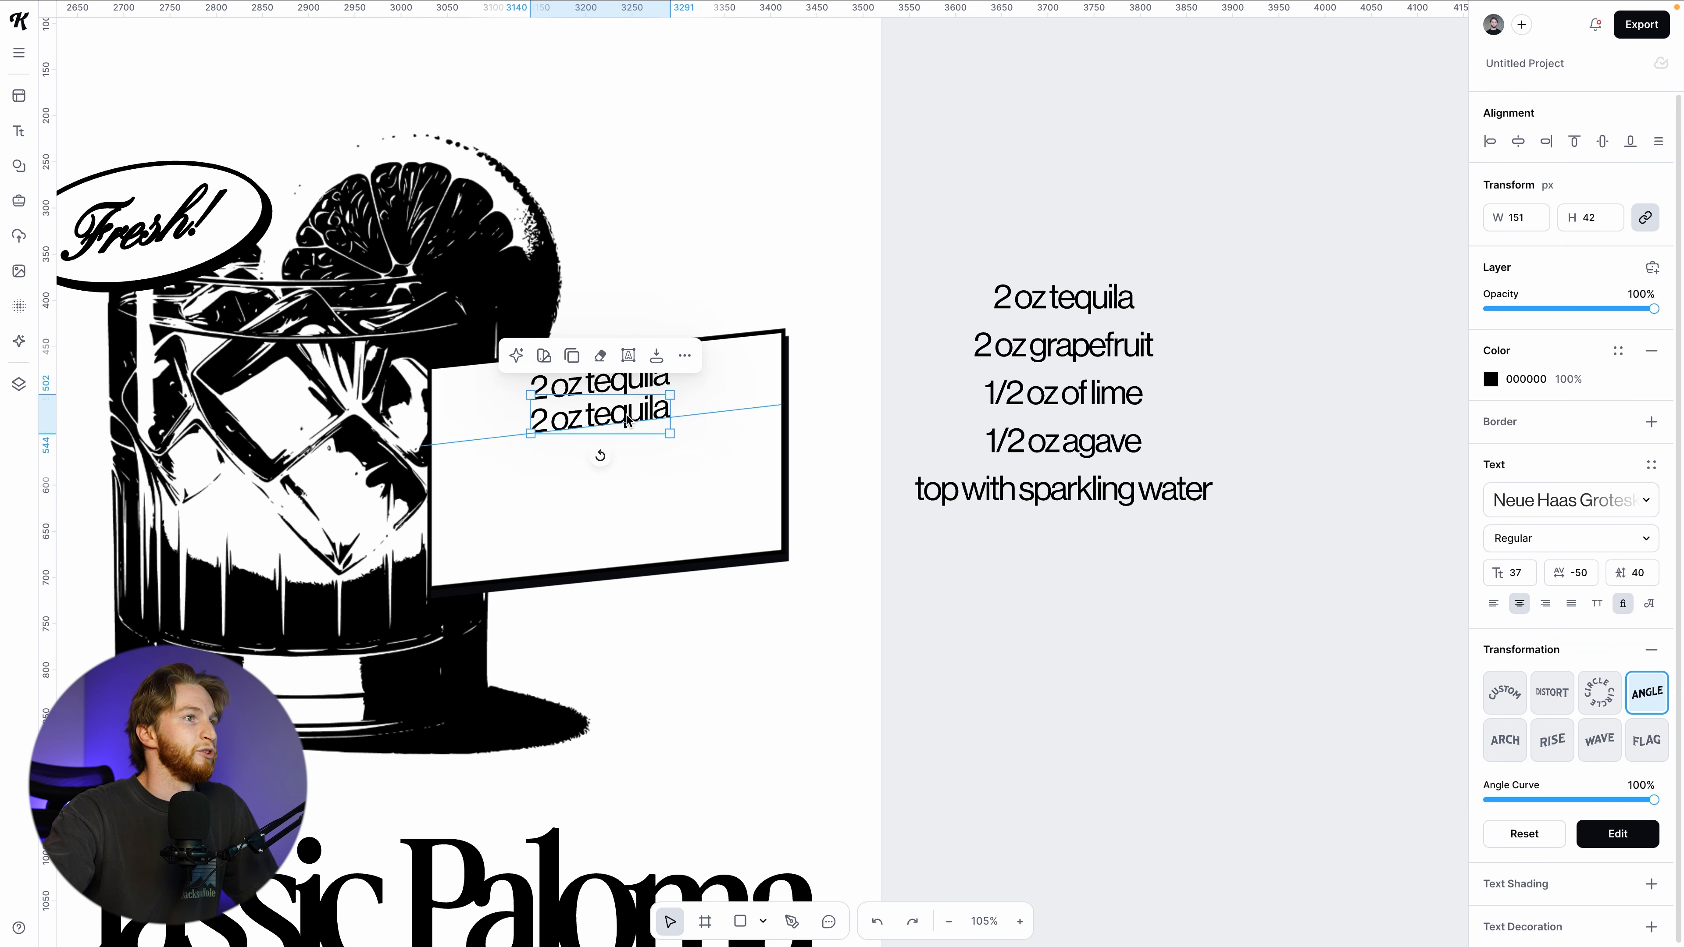
{"action": "double_click", "coordinate": [626, 417]}
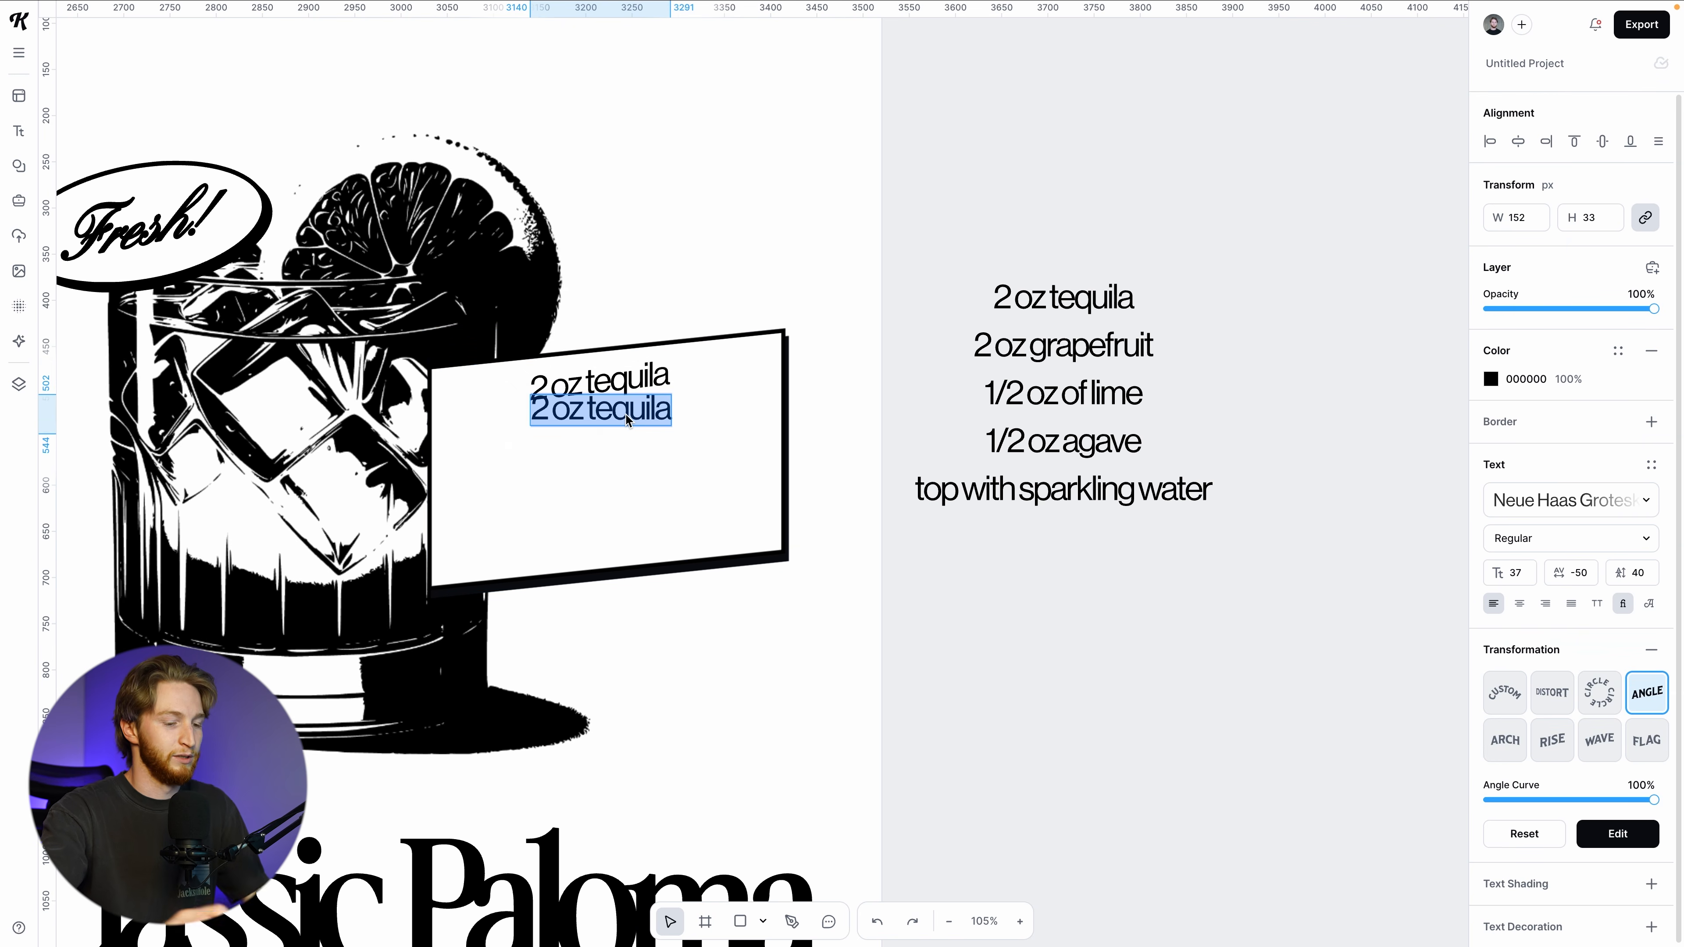
{"action": "type", "text": "2 oz gr"}
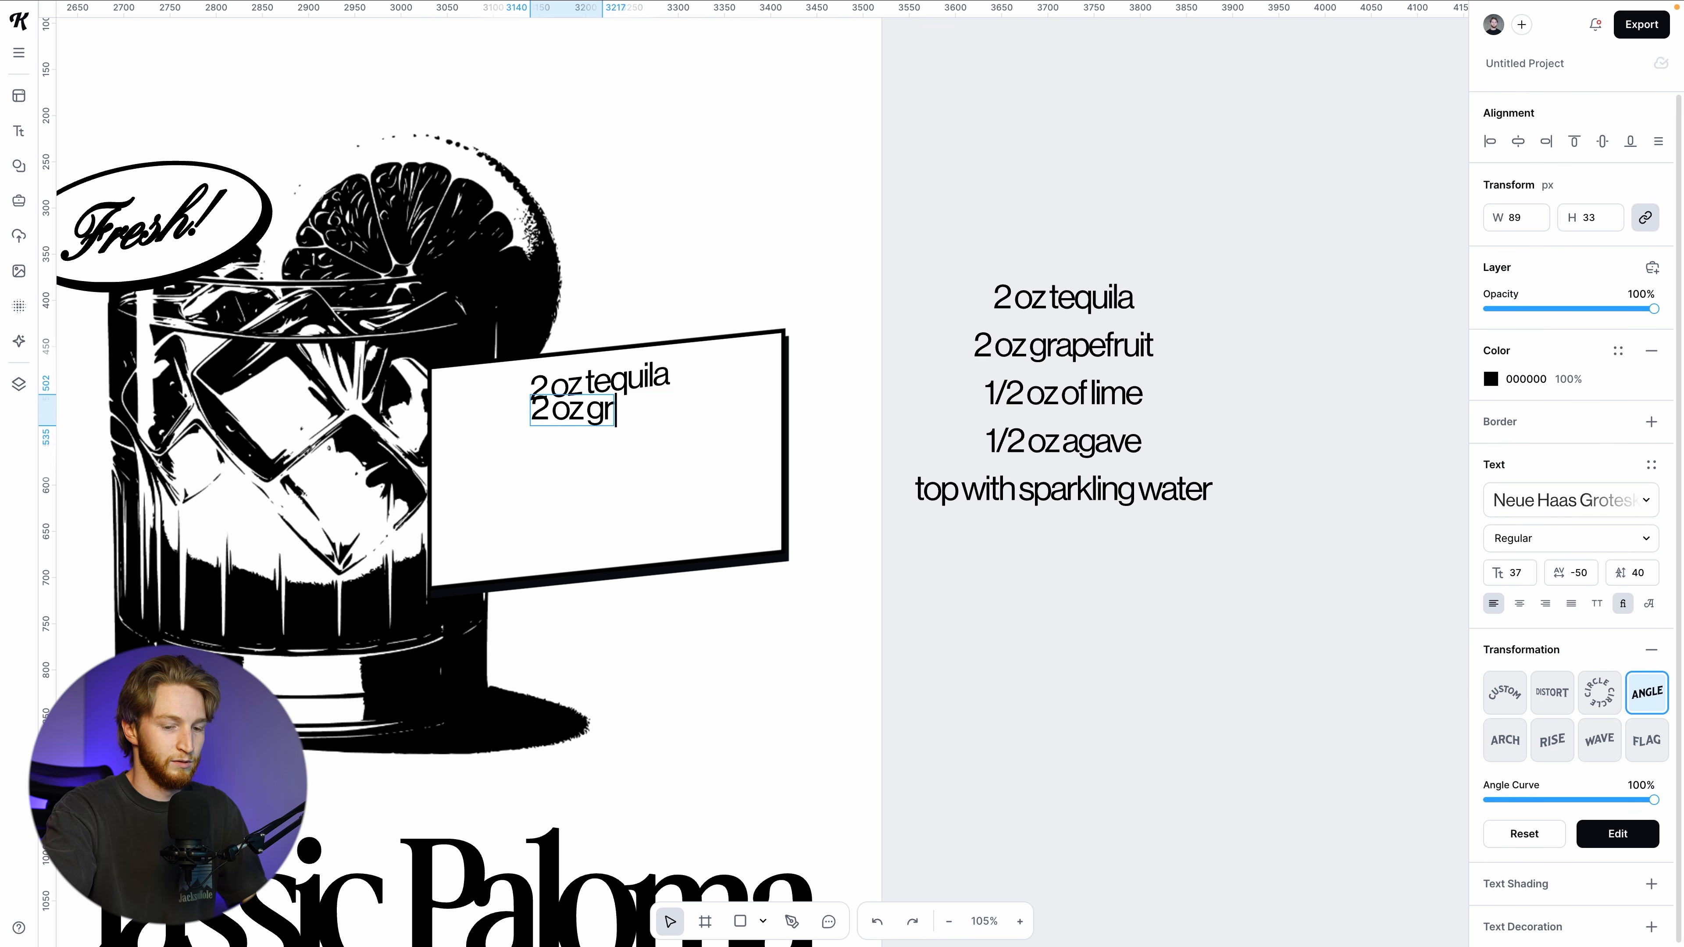
{"action": "type", "text": "apefruit"}
{"action": "left_click", "coordinate": [891, 589]}
Duplicate the "2 oz grapefruit" line below itself and change the copy to "1/2 oz lime"
{"action": "left_click_drag", "start_coordinate": [630, 414], "coordinate": [630, 450]}
{"action": "double_click", "coordinate": [632, 454]}
{"action": "key", "text": "BackSpace"}
{"action": "type", "text": "1/2"}
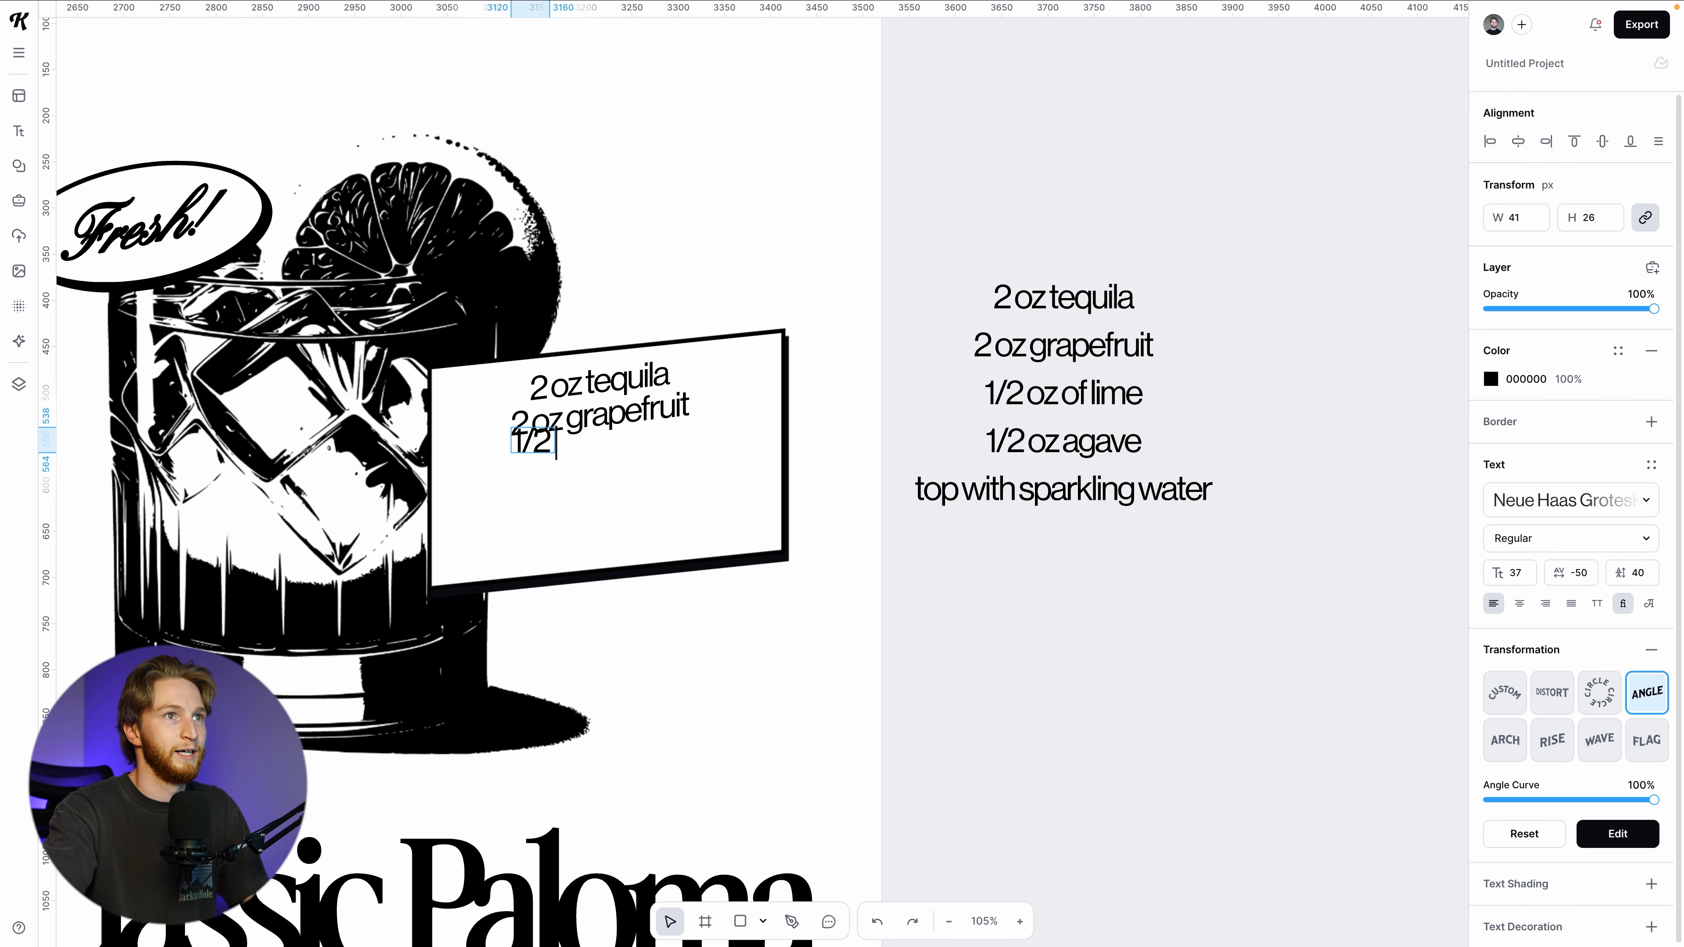
{"action": "left_click", "coordinate": [846, 575]}
Duplicate the "1/2 oz lime" line below itself and extend the upper one to "1/2 oz lime juice"
{"action": "left_click_drag", "start_coordinate": [616, 443], "coordinate": [620, 486]}
{"action": "double_click", "coordinate": [637, 455]}
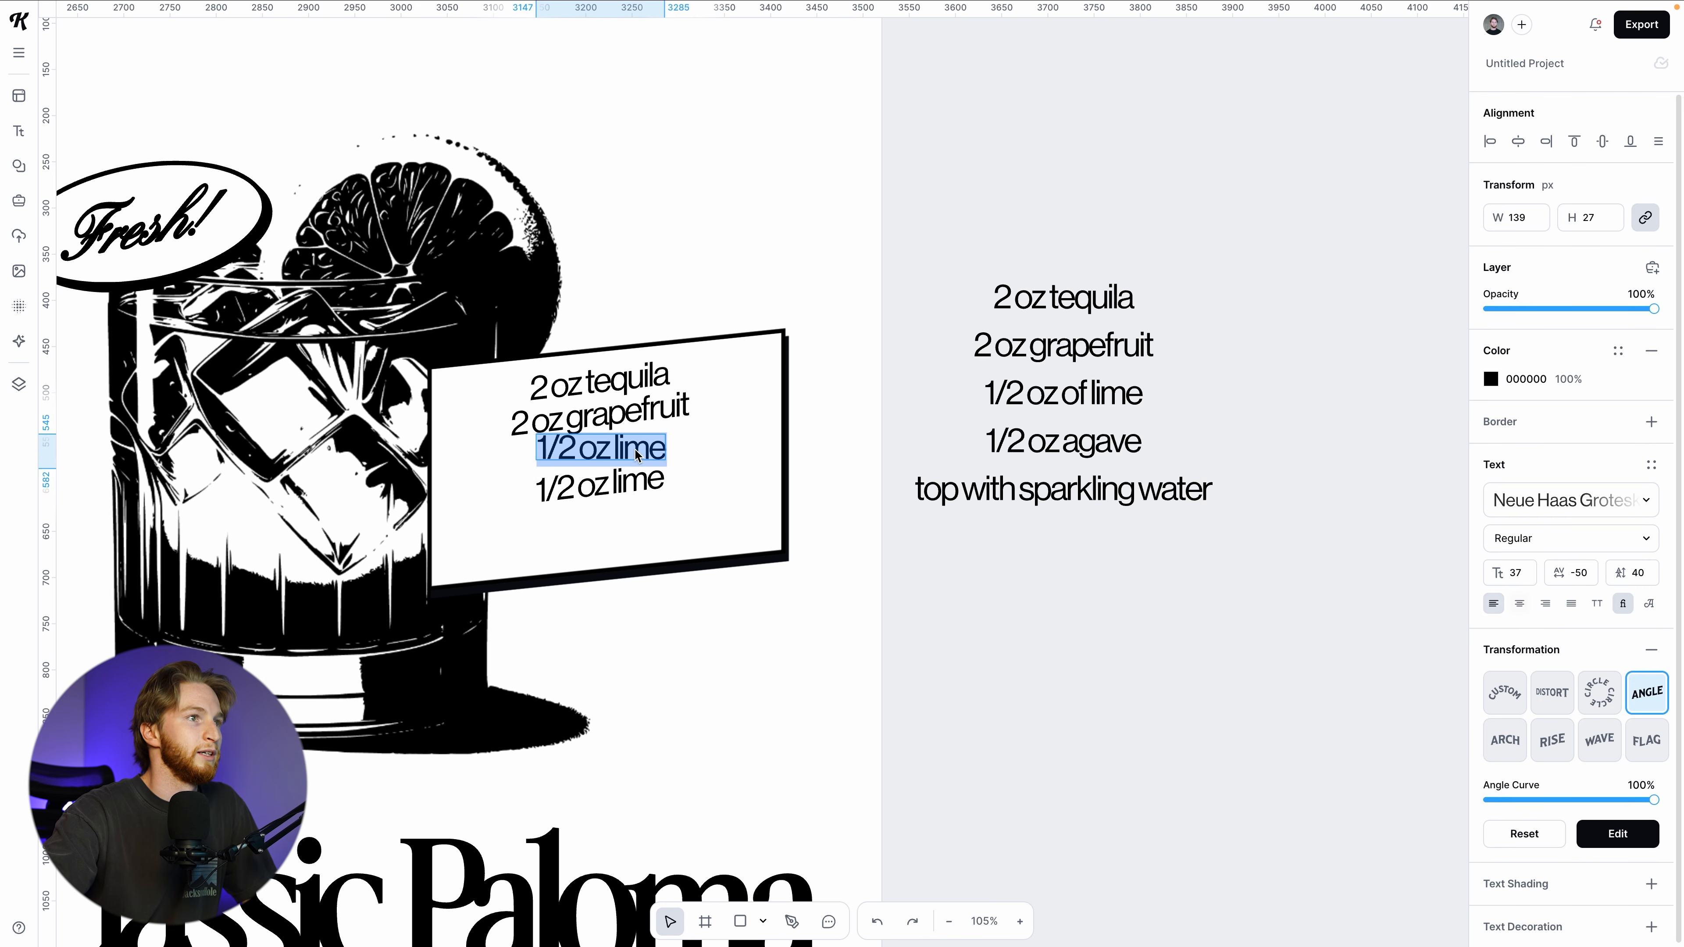
{"action": "left_click", "coordinate": [666, 452]}
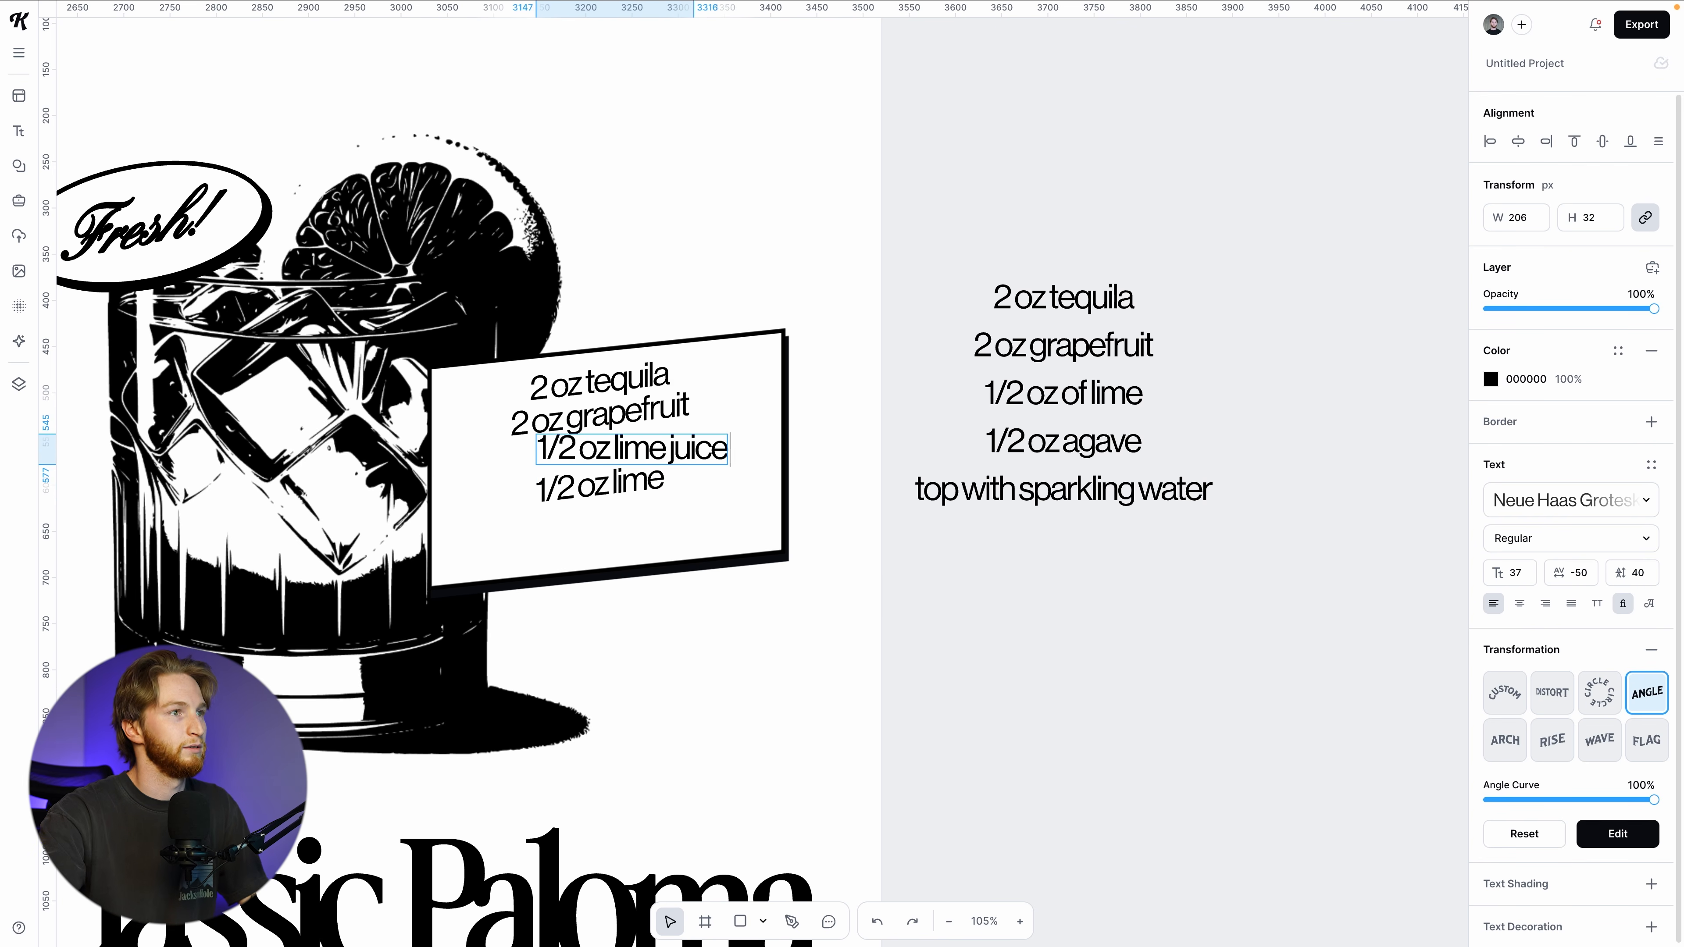
{"action": "left_click", "coordinate": [922, 591]}
{"action": "left_click", "coordinate": [926, 602]}
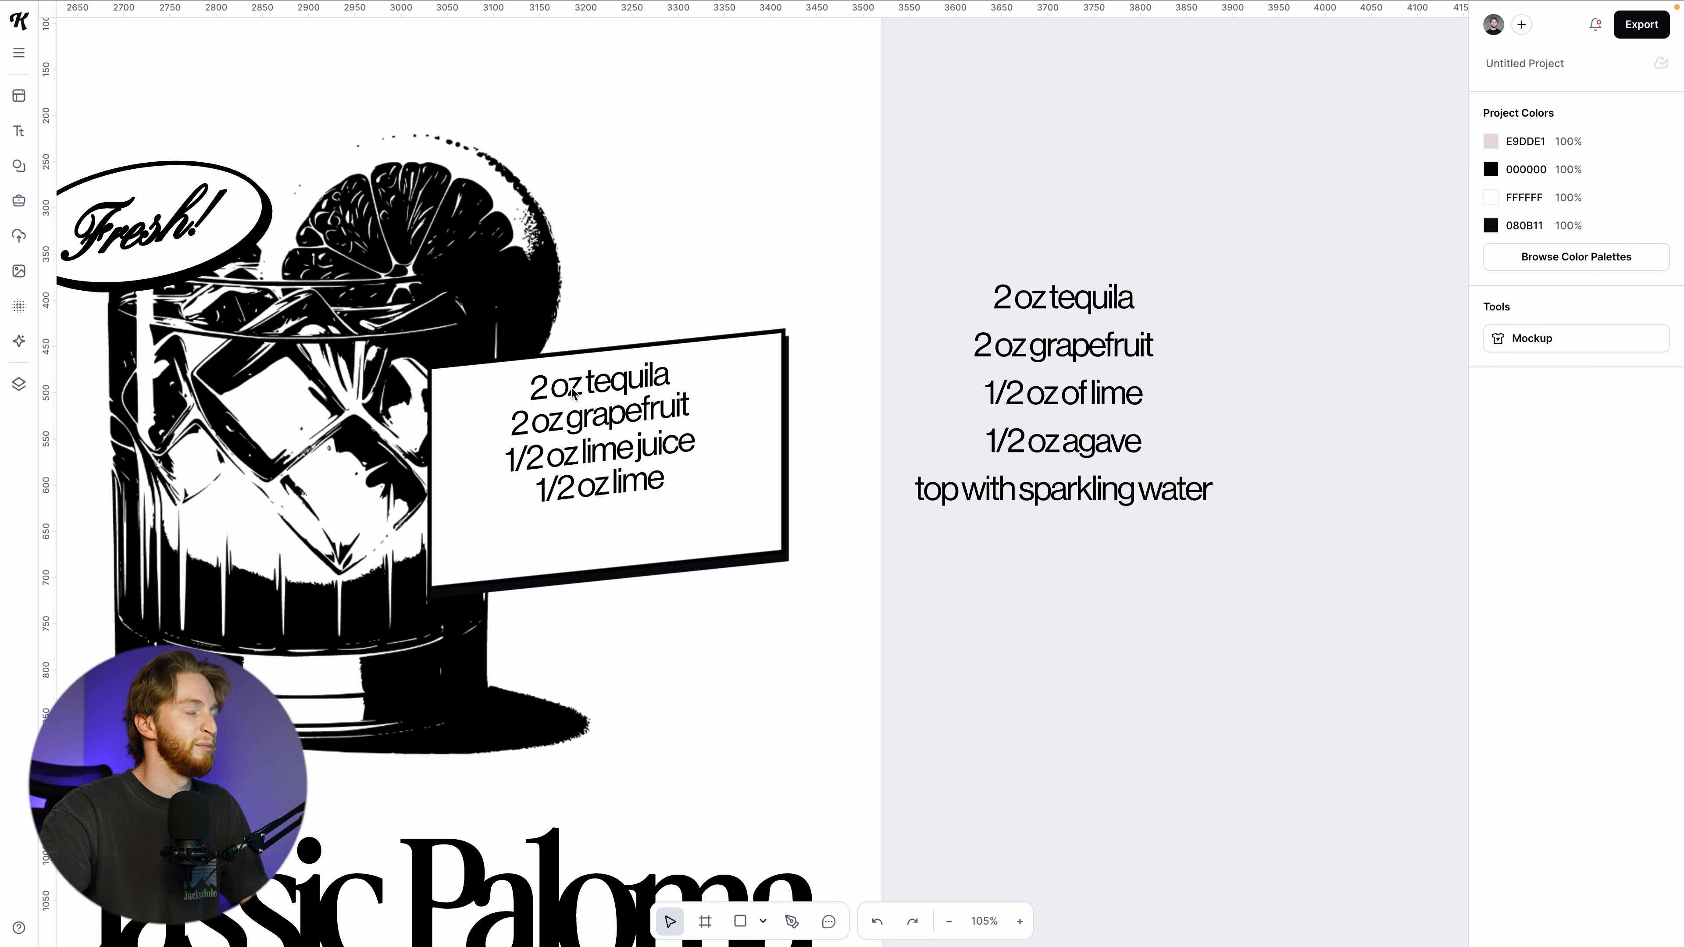
Change the lowest line in the box to "1/2 oz agave" and duplicate it underneath
{"action": "double_click", "coordinate": [622, 486]}
{"action": "type", "text": "1/2"}
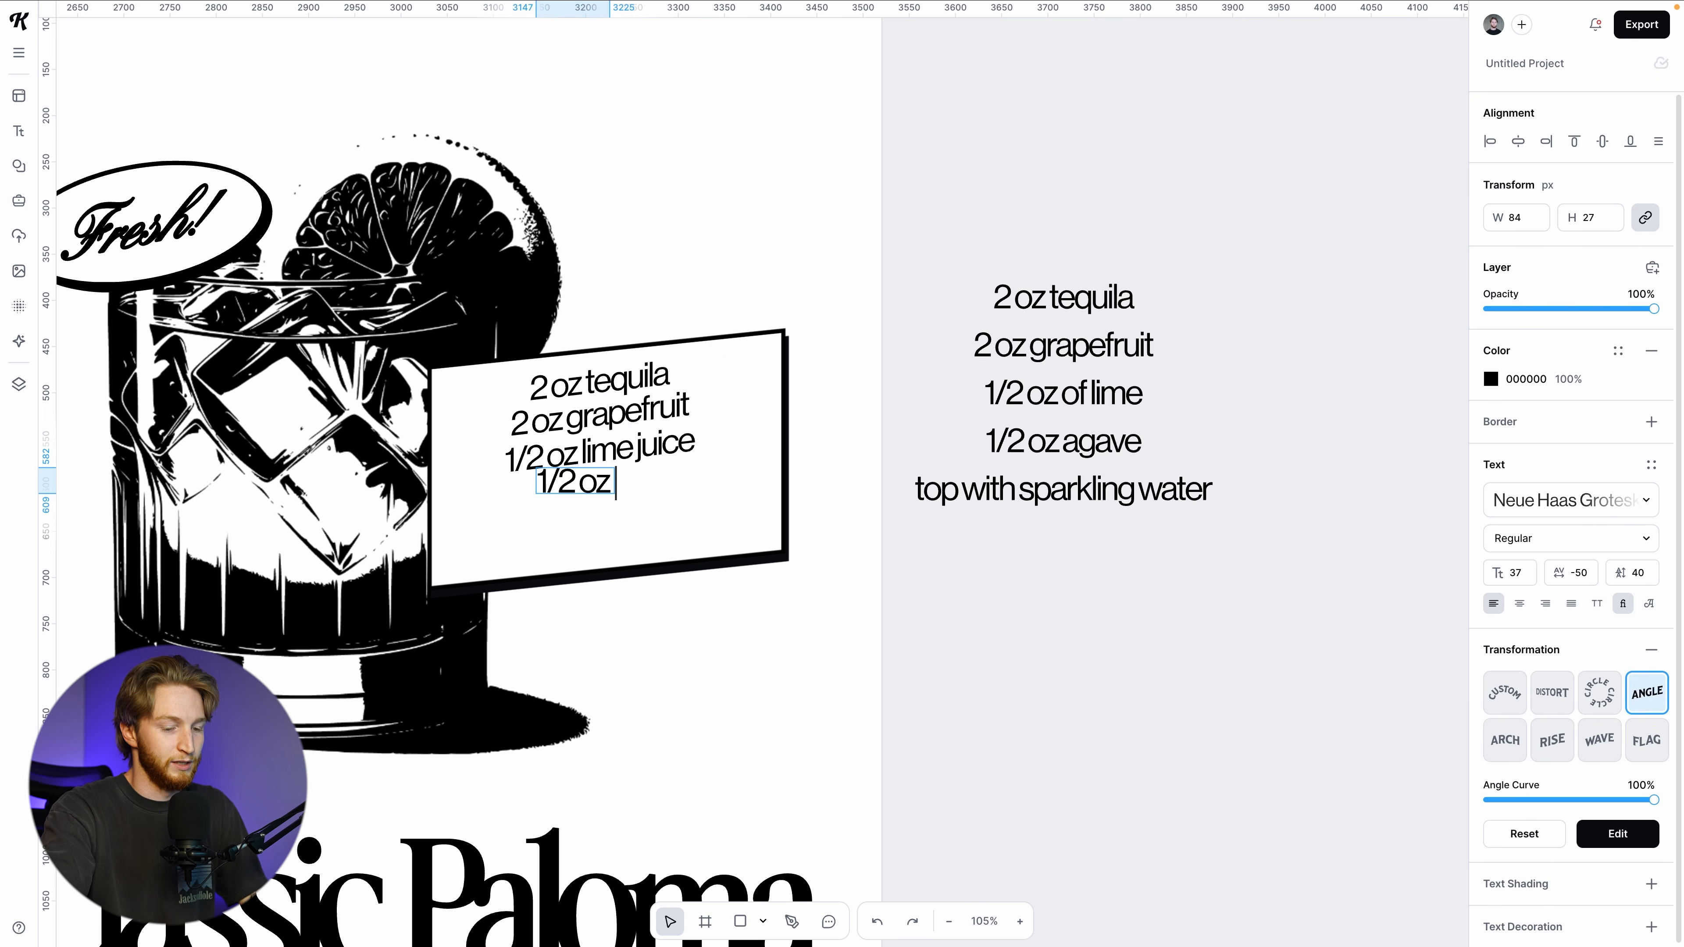
{"action": "key", "text": "ctrl+d"}
Replace the lowest copy's text with "top with sparkling water" and shorten it to "sparkling water"
{"action": "double_click", "coordinate": [637, 519]}
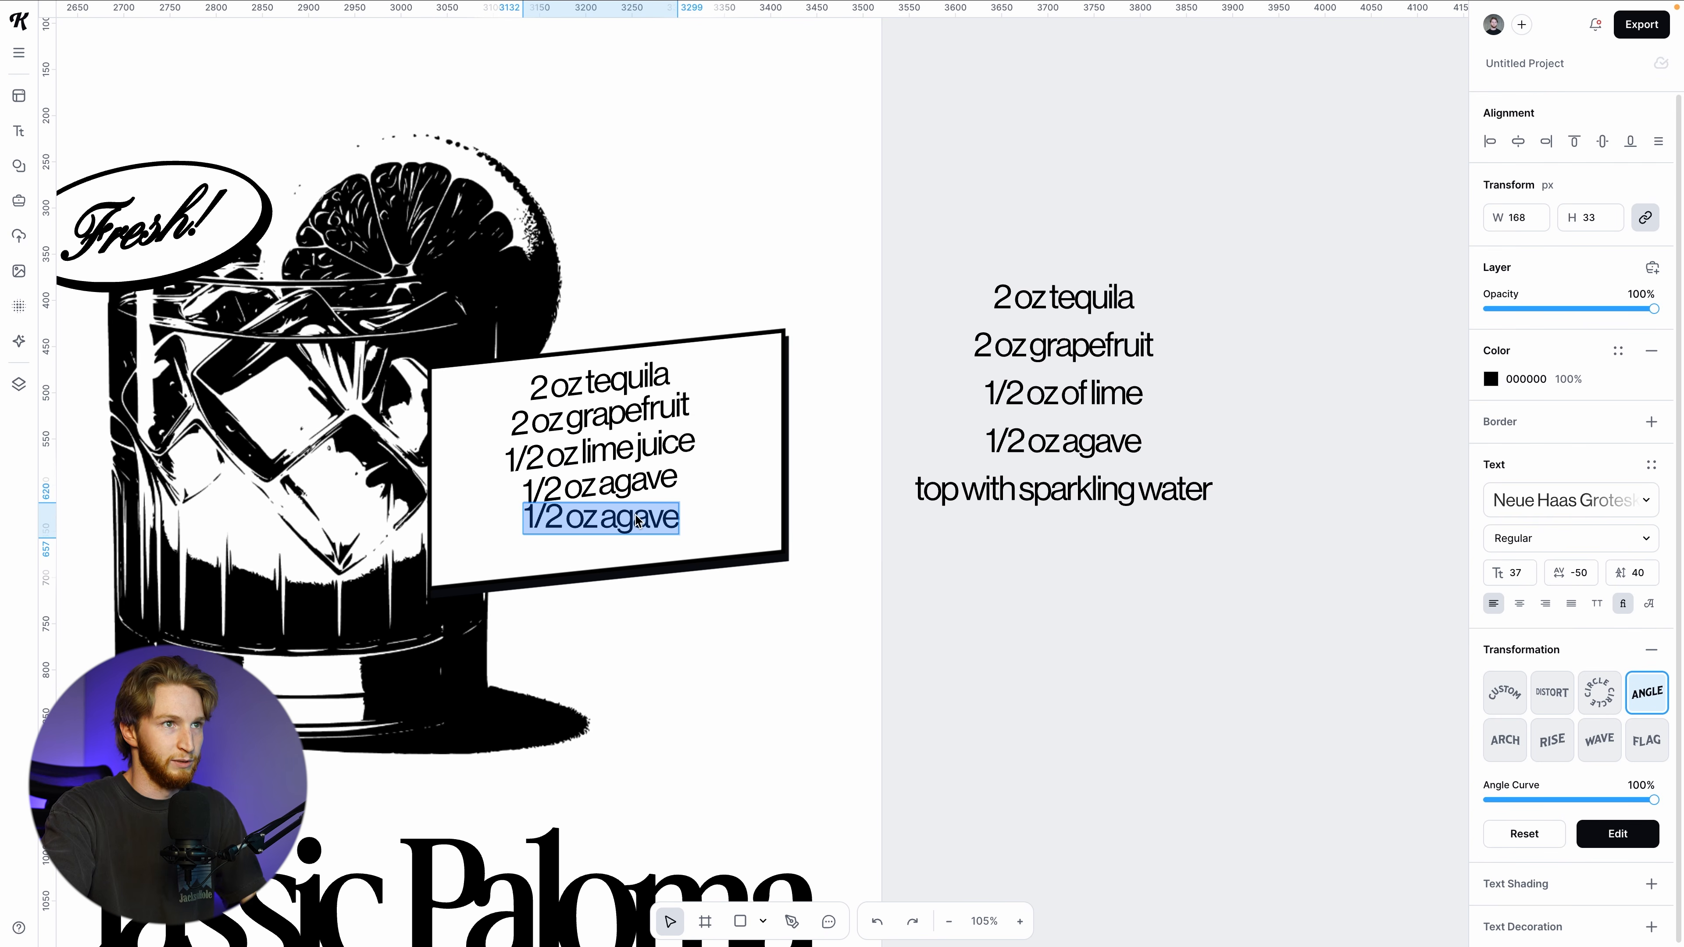
{"action": "type", "text": "top with sparkling water"}
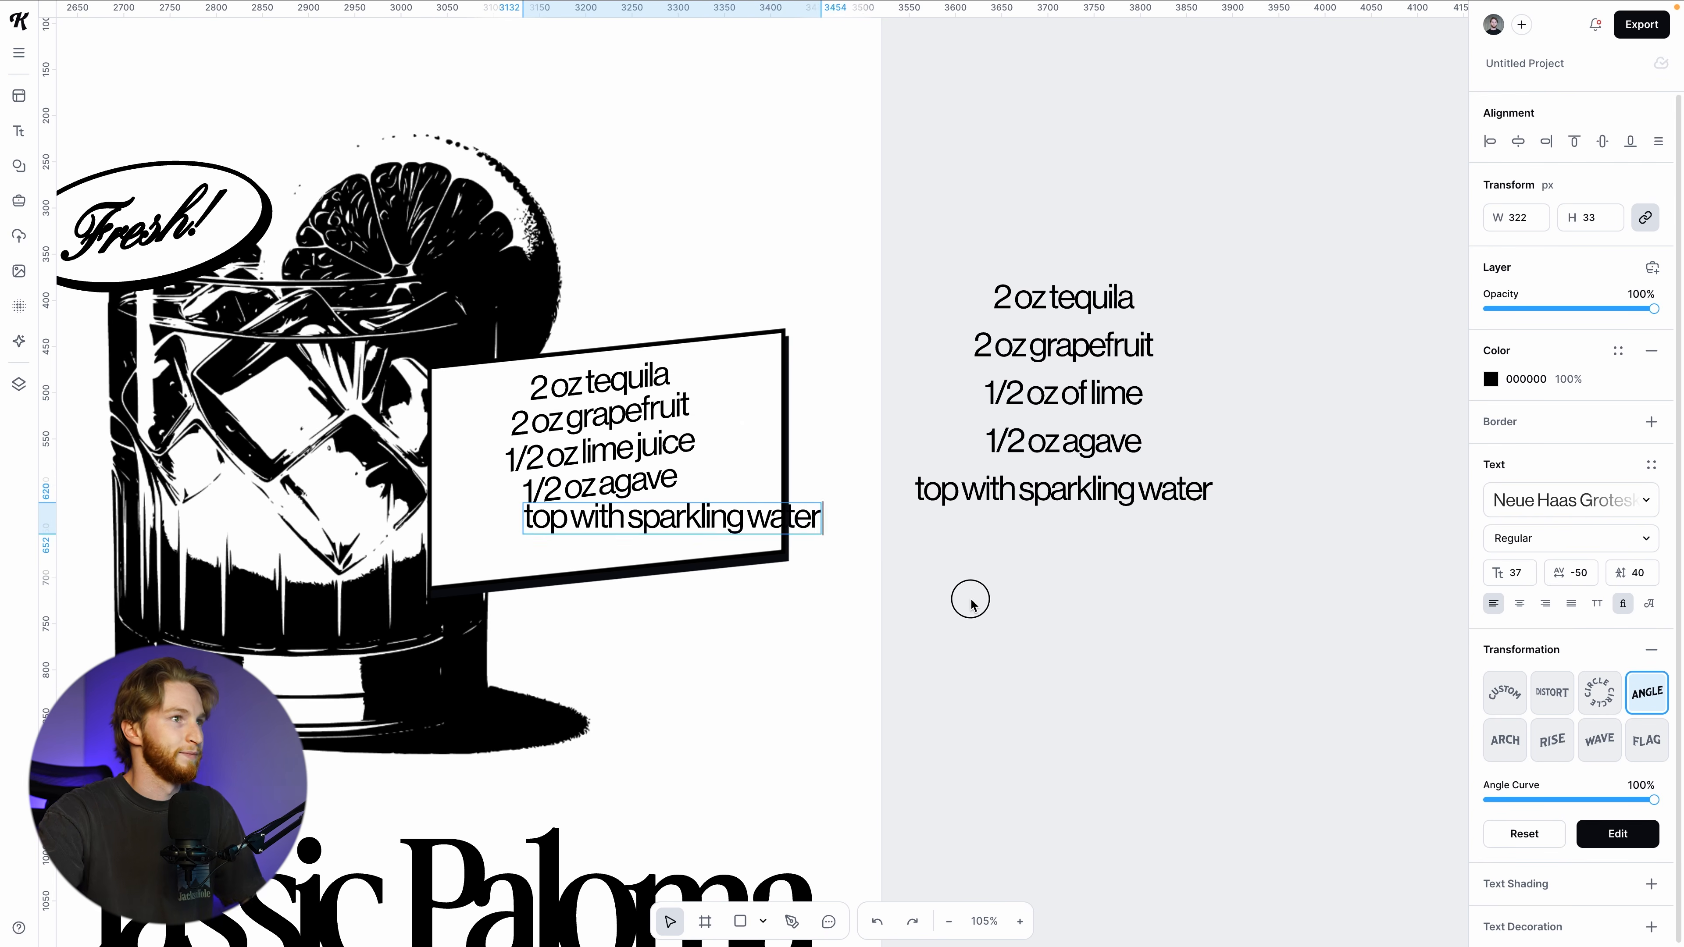
{"action": "left_click", "coordinate": [885, 600]}
{"action": "left_click", "coordinate": [901, 599]}
{"action": "double_click", "coordinate": [658, 516]}
{"action": "left_click", "coordinate": [557, 508]}
{"action": "key", "text": "BackSpace"}
{"action": "key", "text": "BackSpace"}
{"action": "key", "text": "BackSpace"}
{"action": "key", "text": "BackSpace"}
{"action": "key", "text": "BackSpace"}
{"action": "key", "text": "BackSpace"}
{"action": "key", "text": "BackSpace"}
{"action": "key", "text": "BackSpace"}
{"action": "key", "text": "BackSpace"}
{"action": "left_click", "coordinate": [1077, 675]}
{"action": "left_click", "coordinate": [1077, 674]}
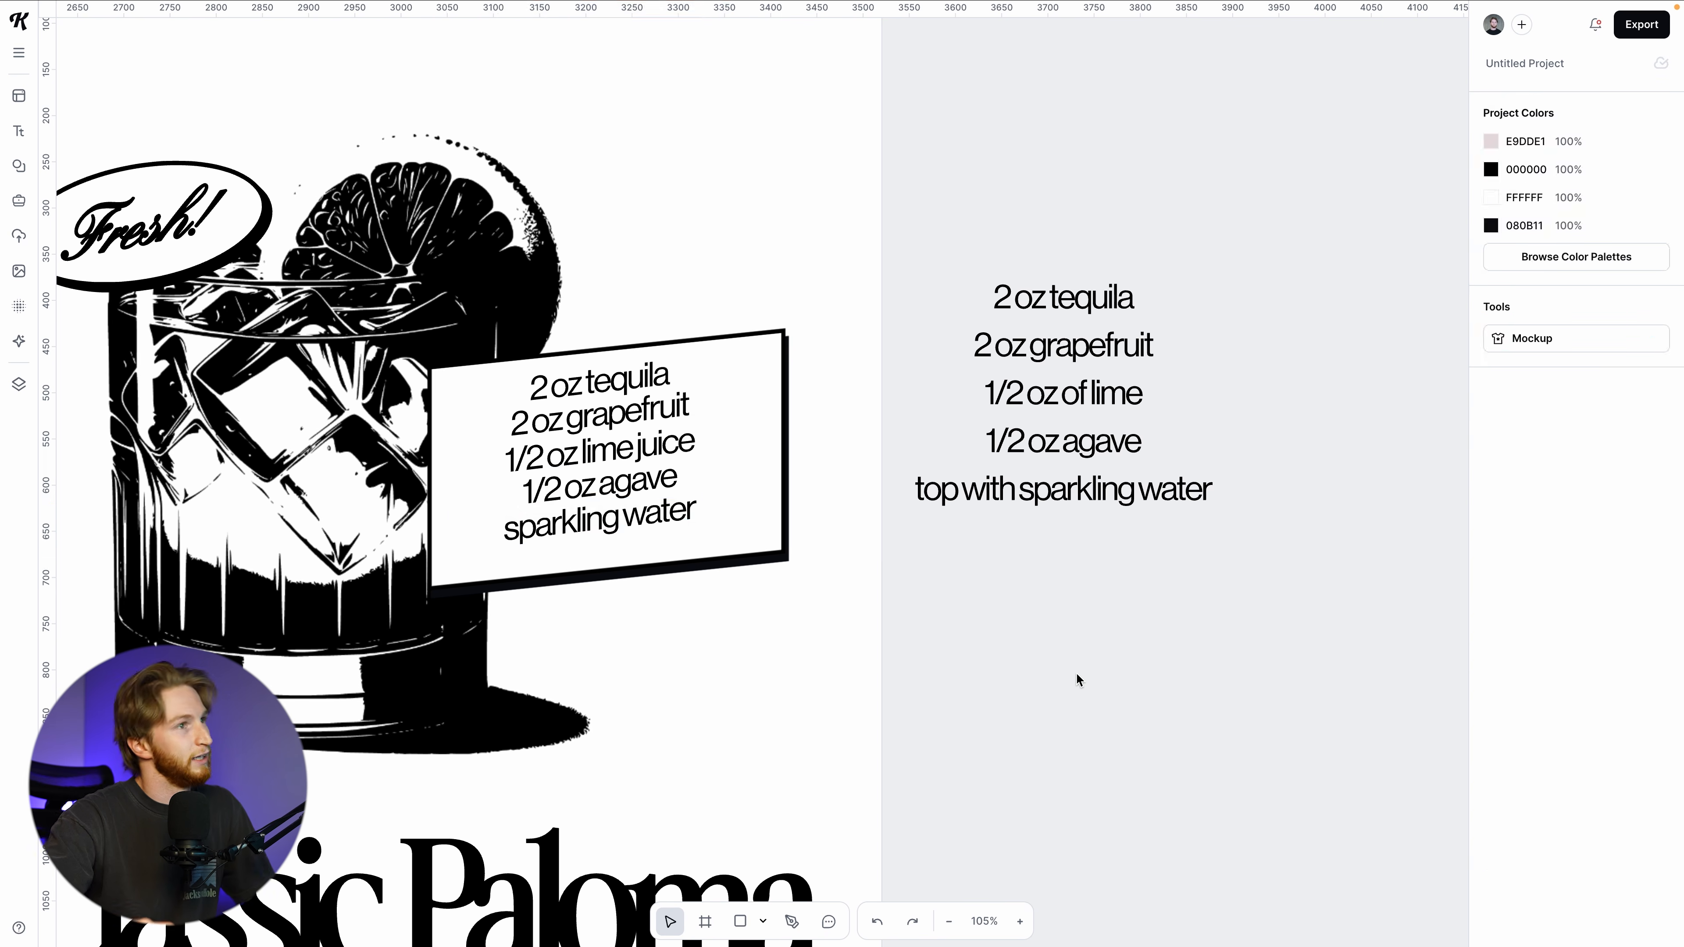
Select all five slanted ingredient lines, enlarge them together to about 232 × 219 px and reposition them within the box
{"action": "left_click", "coordinate": [646, 531]}
{"action": "left_click", "coordinate": [687, 457], "text": "shift"}
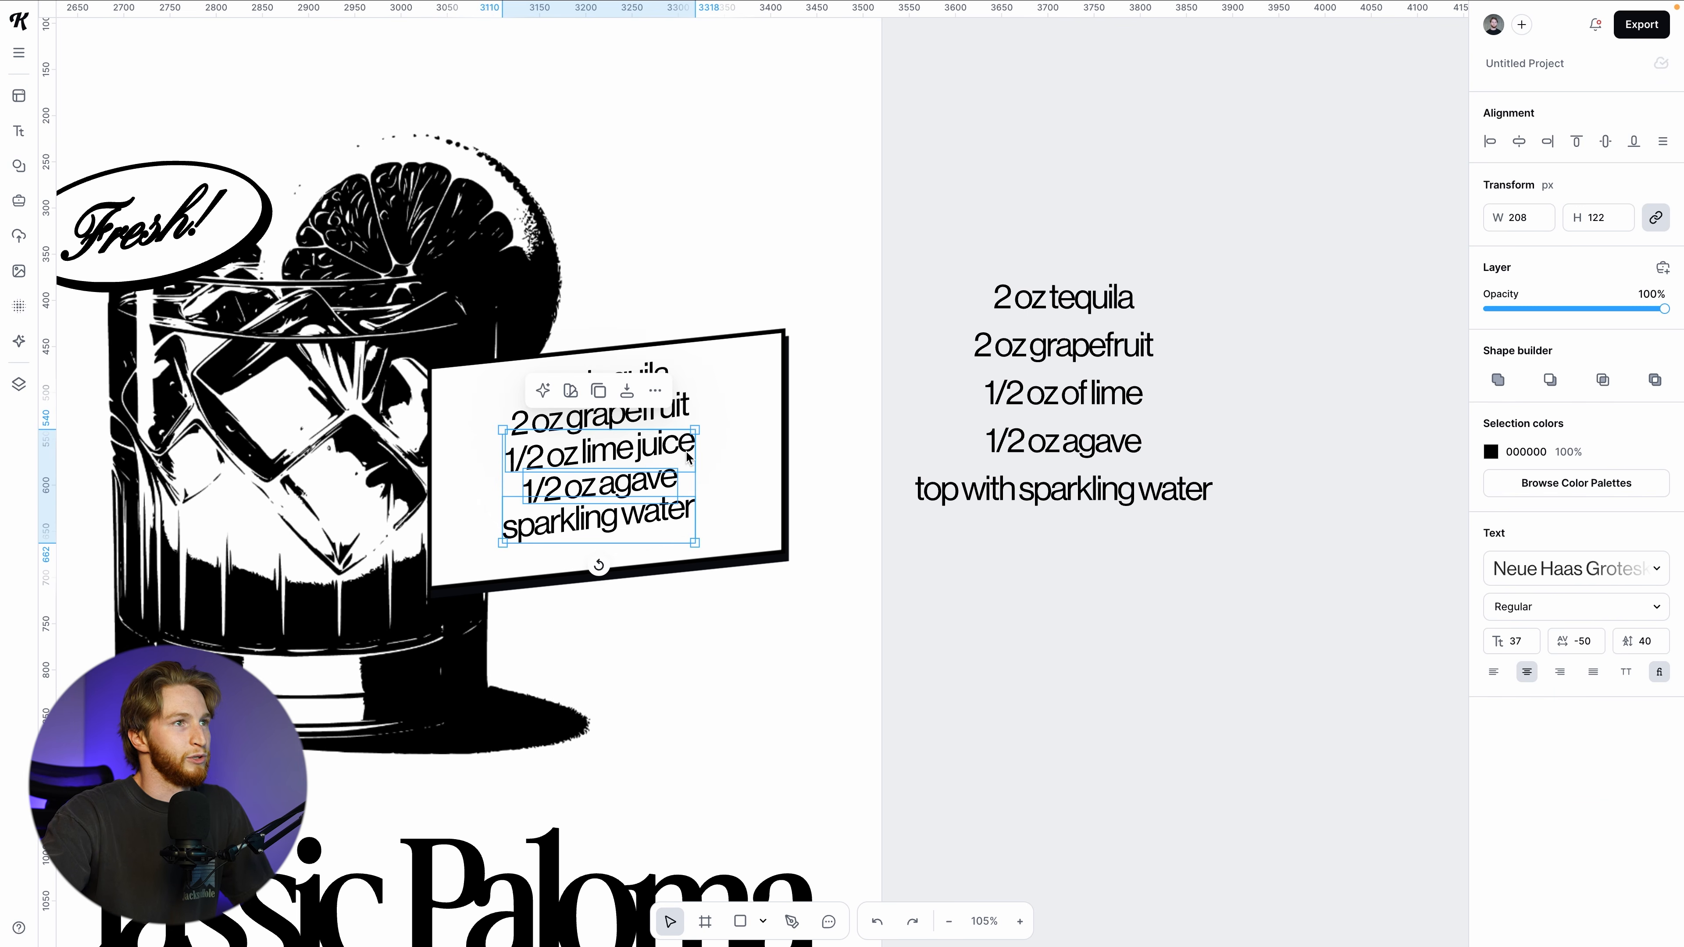
{"action": "left_click", "coordinate": [686, 415], "text": "shift"}
{"action": "left_click", "coordinate": [653, 385], "text": "shift"}
{"action": "left_click", "coordinate": [1663, 142]}
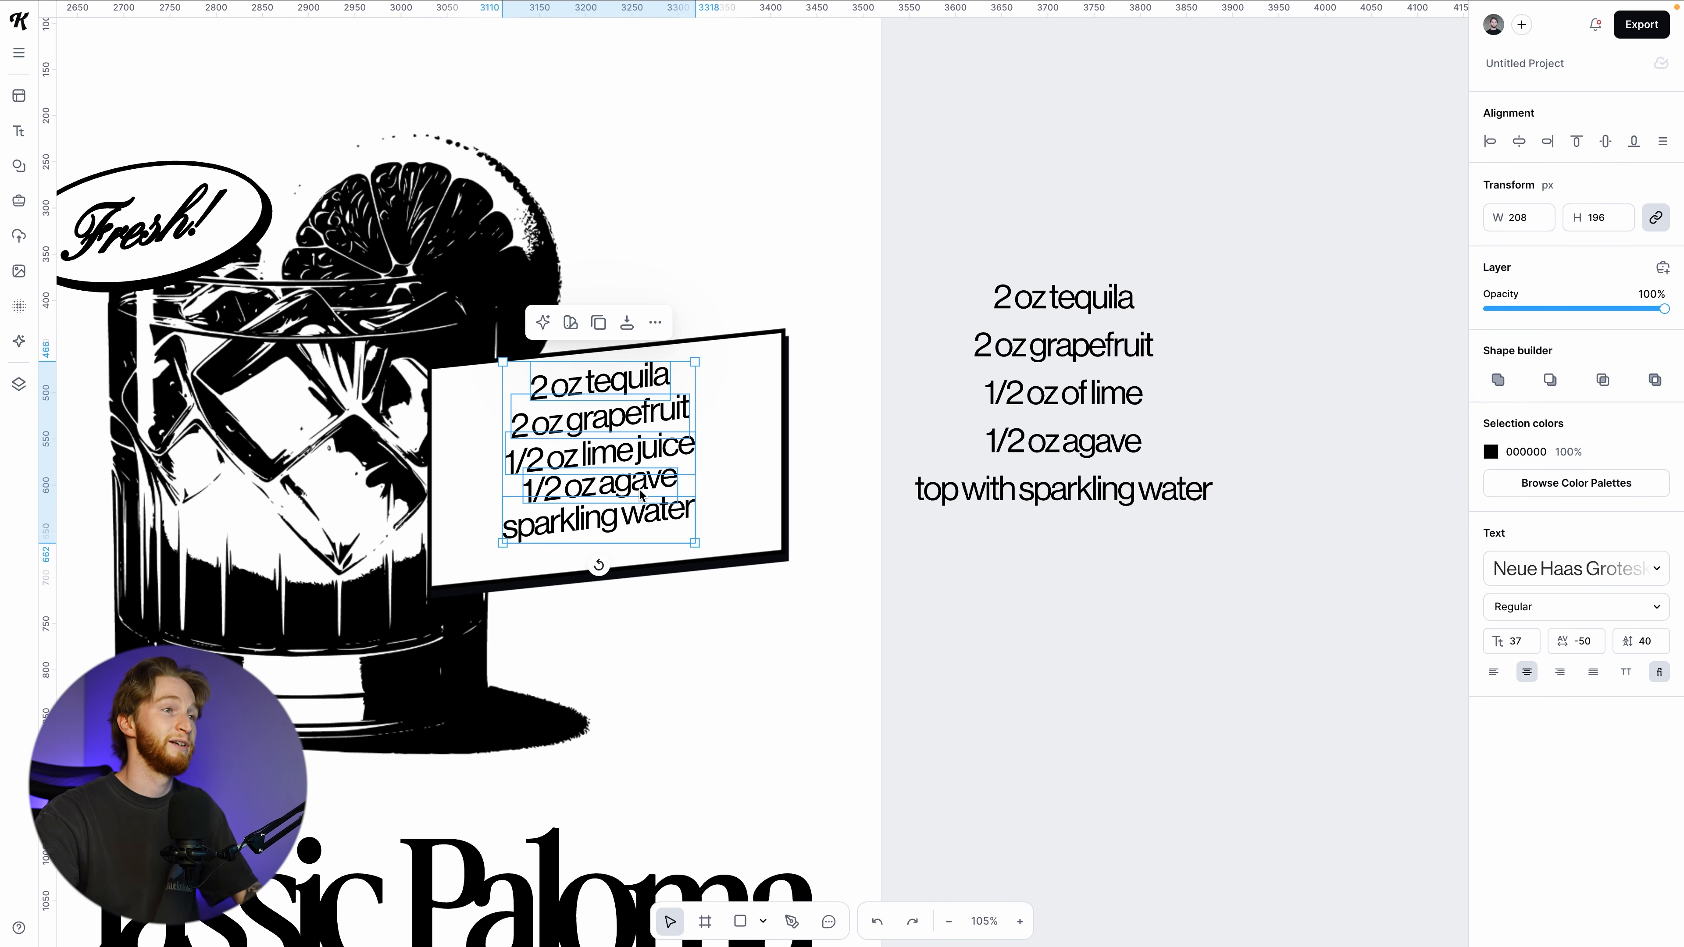
{"action": "left_click_drag", "start_coordinate": [694, 544], "coordinate": [717, 568]}
{"action": "left_click_drag", "start_coordinate": [653, 542], "coordinate": [644, 538]}
{"action": "scroll", "coordinate": [643, 539], "scroll_direction": "up", "scroll_amount": 5}
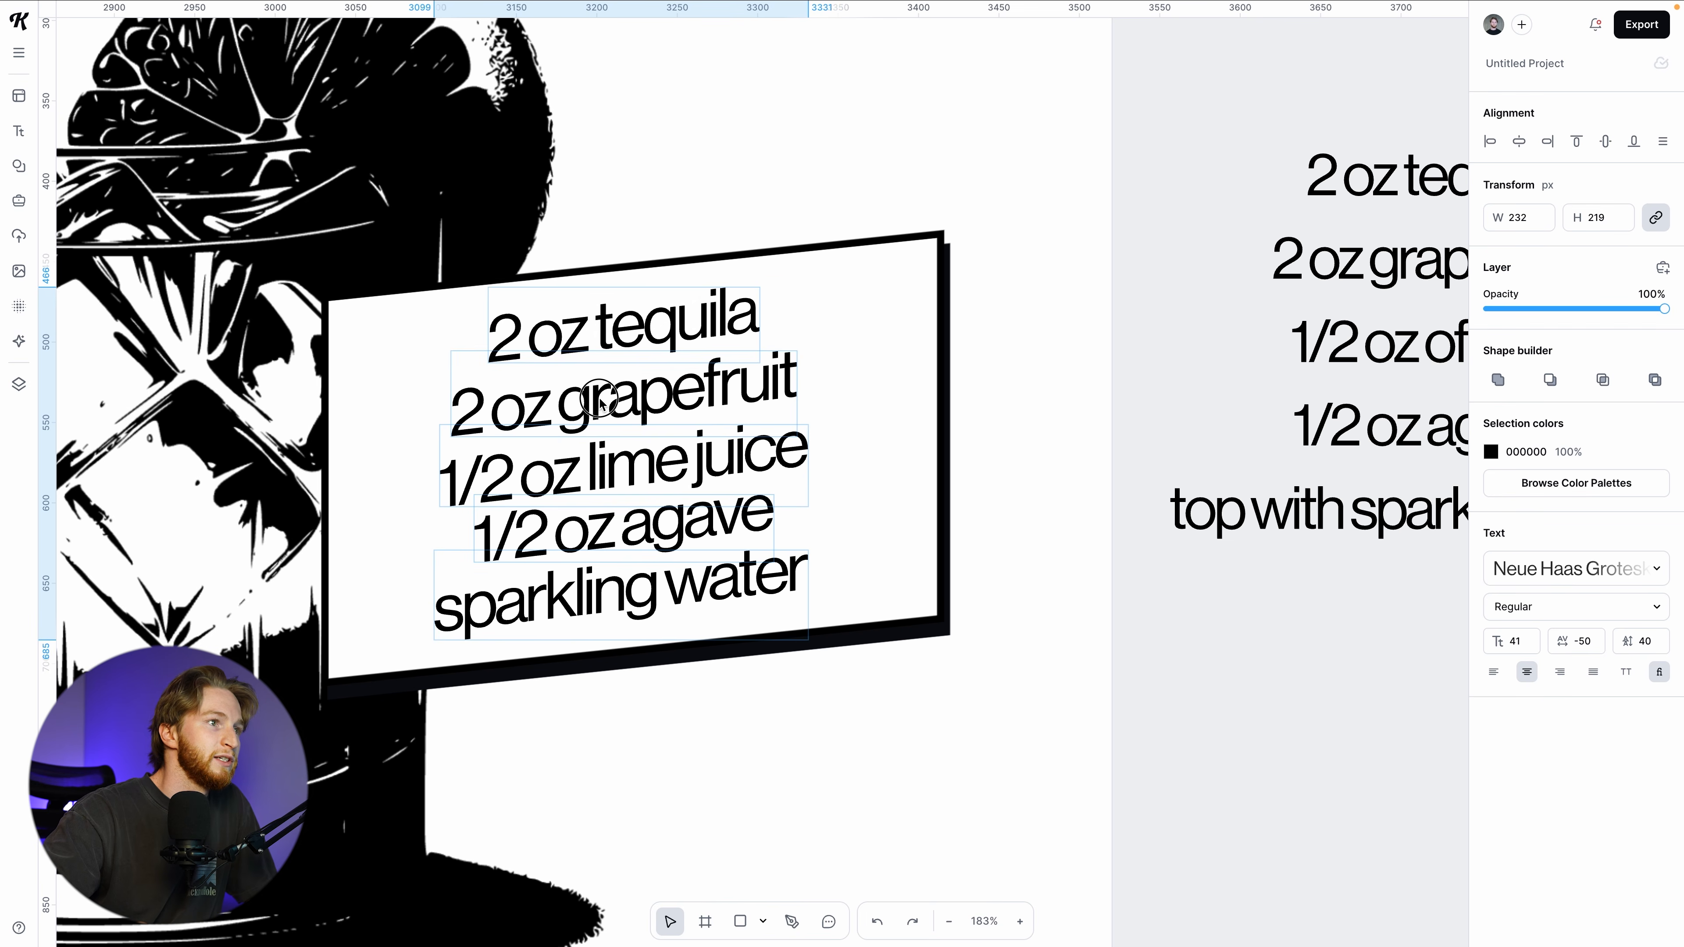
{"action": "left_click_drag", "start_coordinate": [599, 400], "coordinate": [604, 393]}
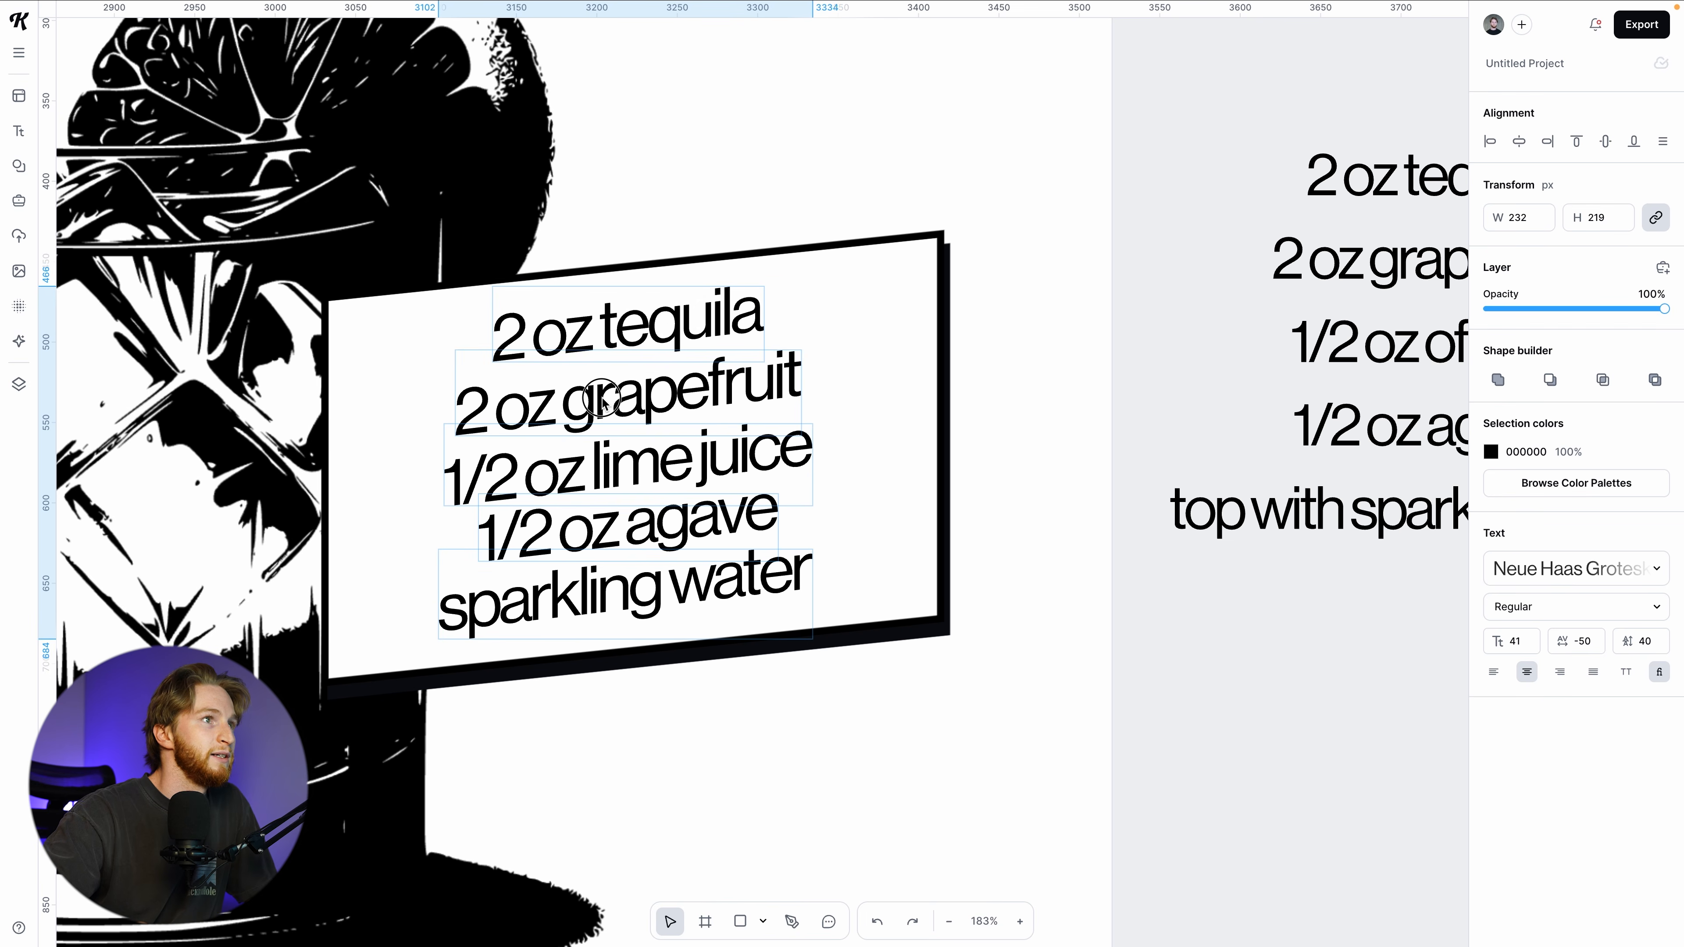
{"action": "left_click", "coordinate": [1058, 622]}
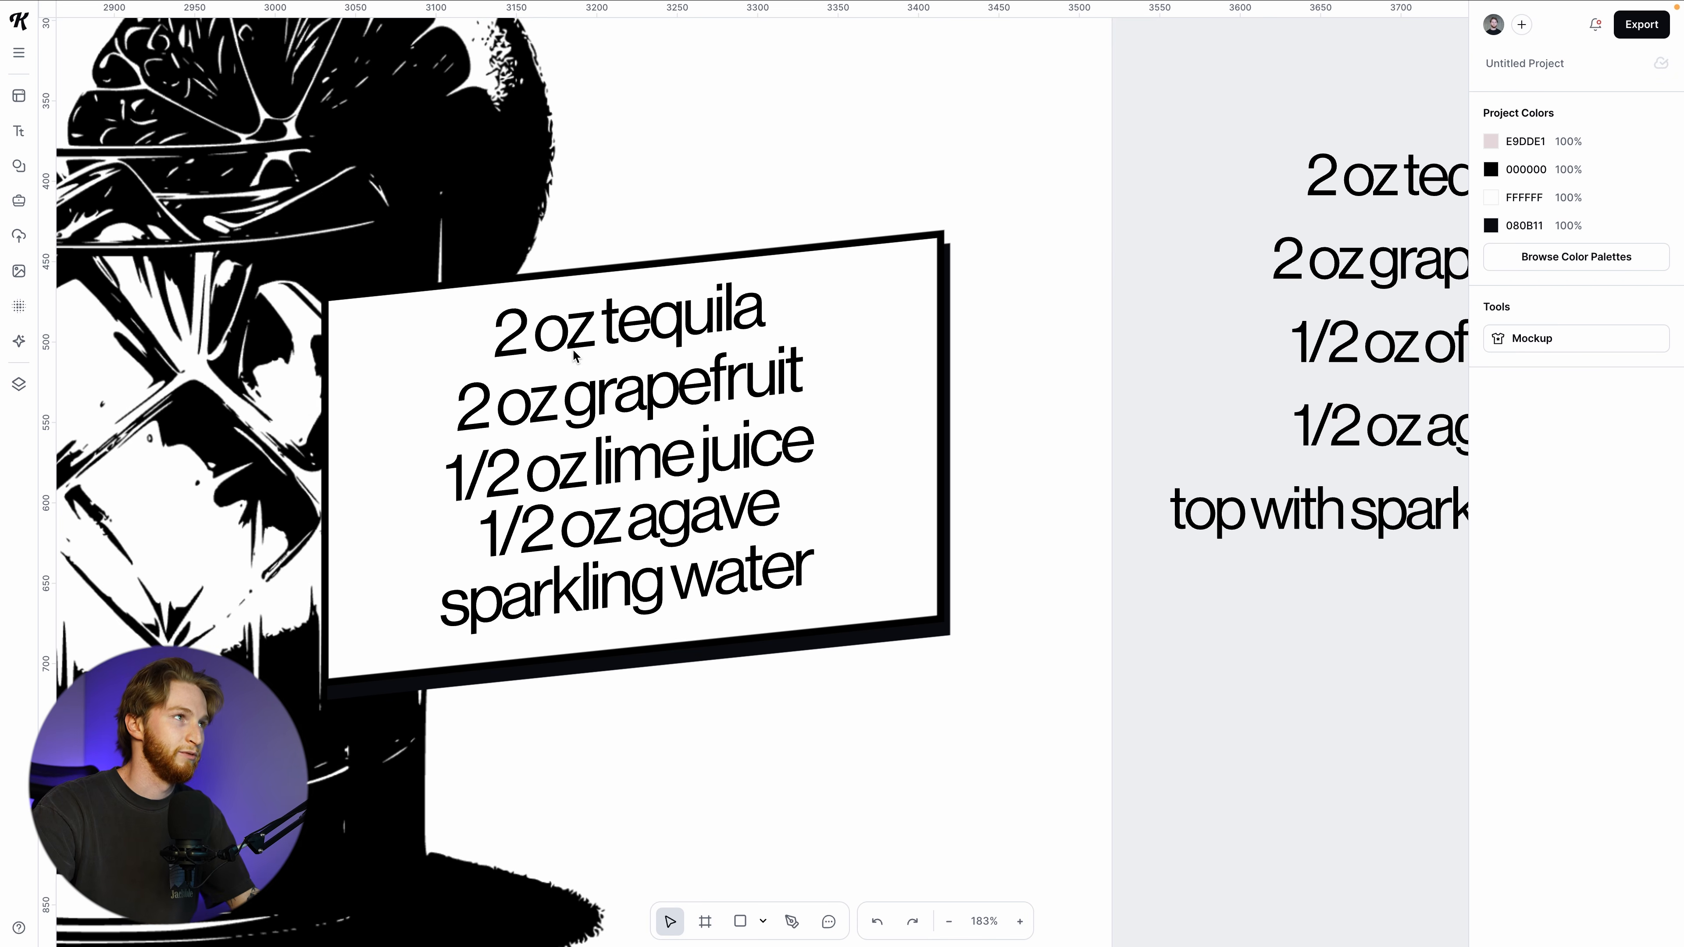
Give "2 oz tequila" the third text shading style in black (000000) with offset 0 and outline width 2
{"action": "scroll", "coordinate": [574, 356], "scroll_direction": "down", "scroll_amount": 5}
{"action": "scroll", "coordinate": [501, 277], "scroll_direction": "up", "scroll_amount": 5}
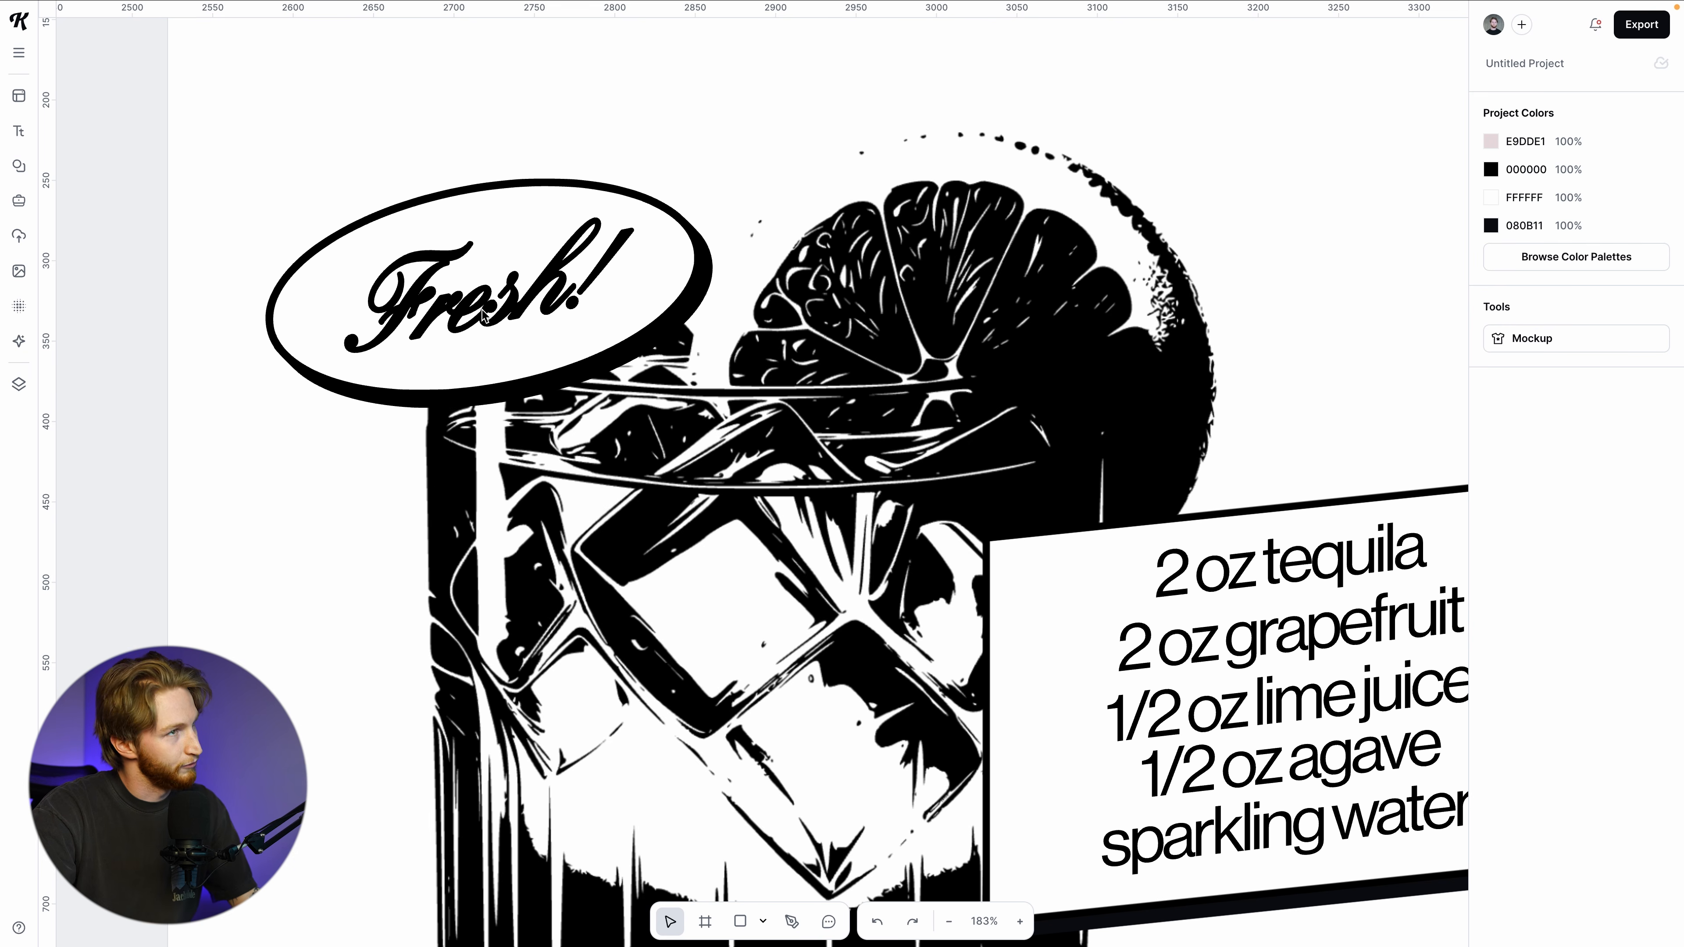
{"action": "scroll", "coordinate": [559, 371], "scroll_direction": "right", "scroll_amount": 7}
{"action": "scroll", "coordinate": [559, 371], "scroll_direction": "down", "scroll_amount": 2}
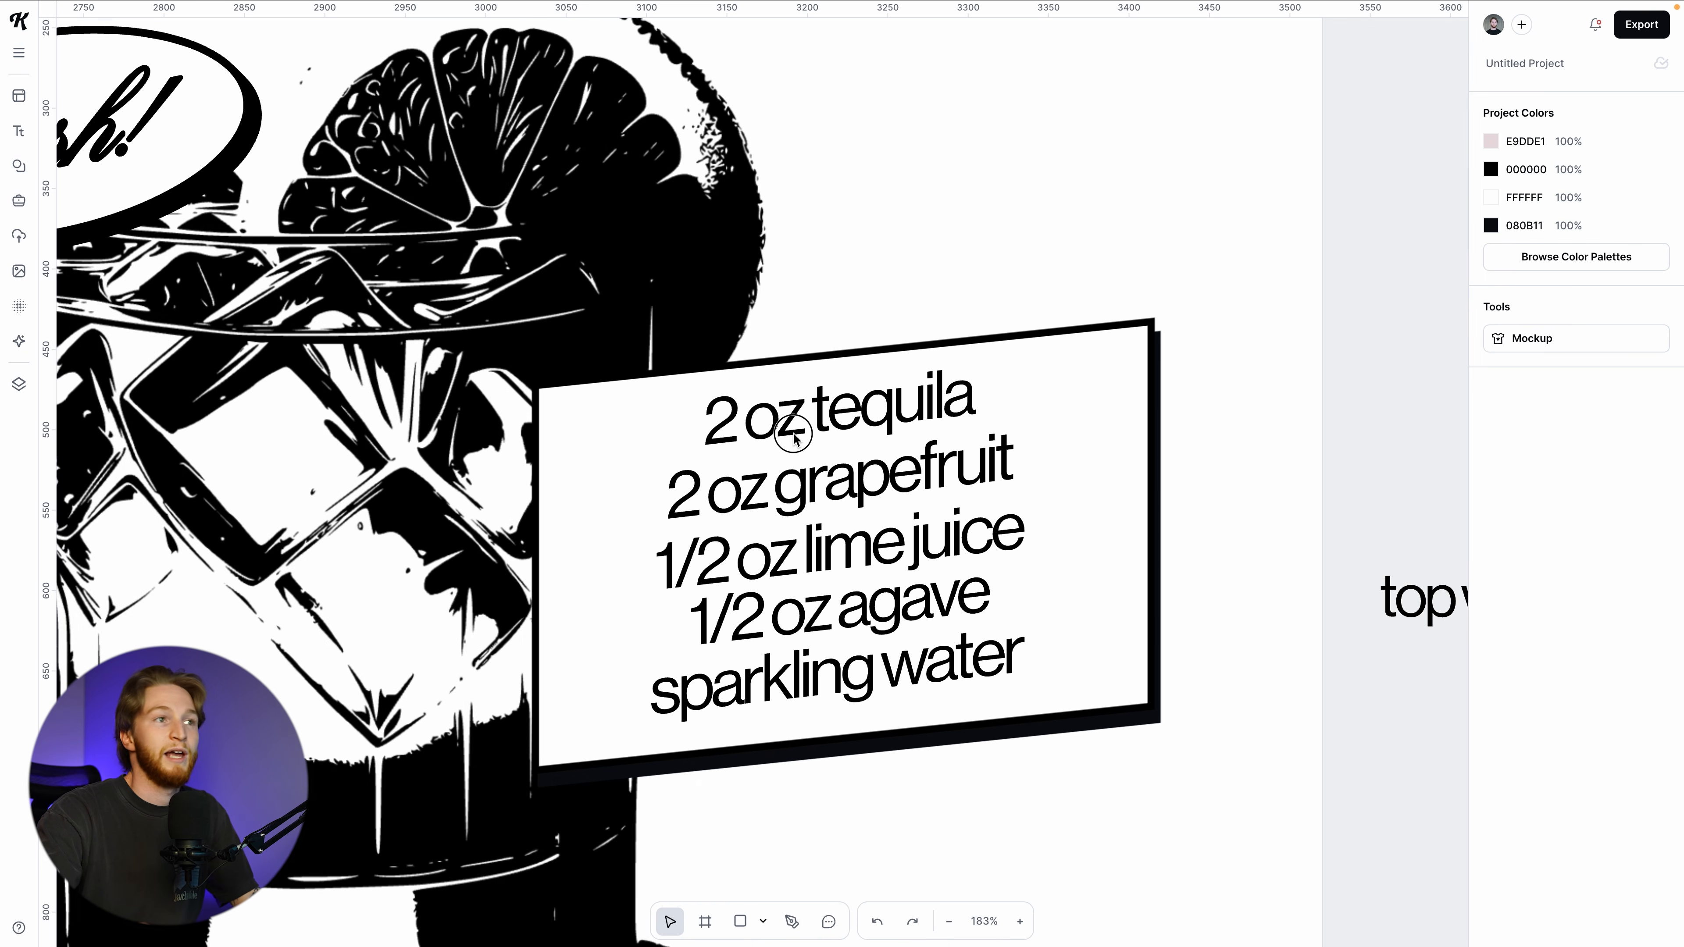
{"action": "left_click", "coordinate": [794, 437]}
{"action": "scroll", "coordinate": [1574, 847], "scroll_direction": "down", "scroll_amount": 3}
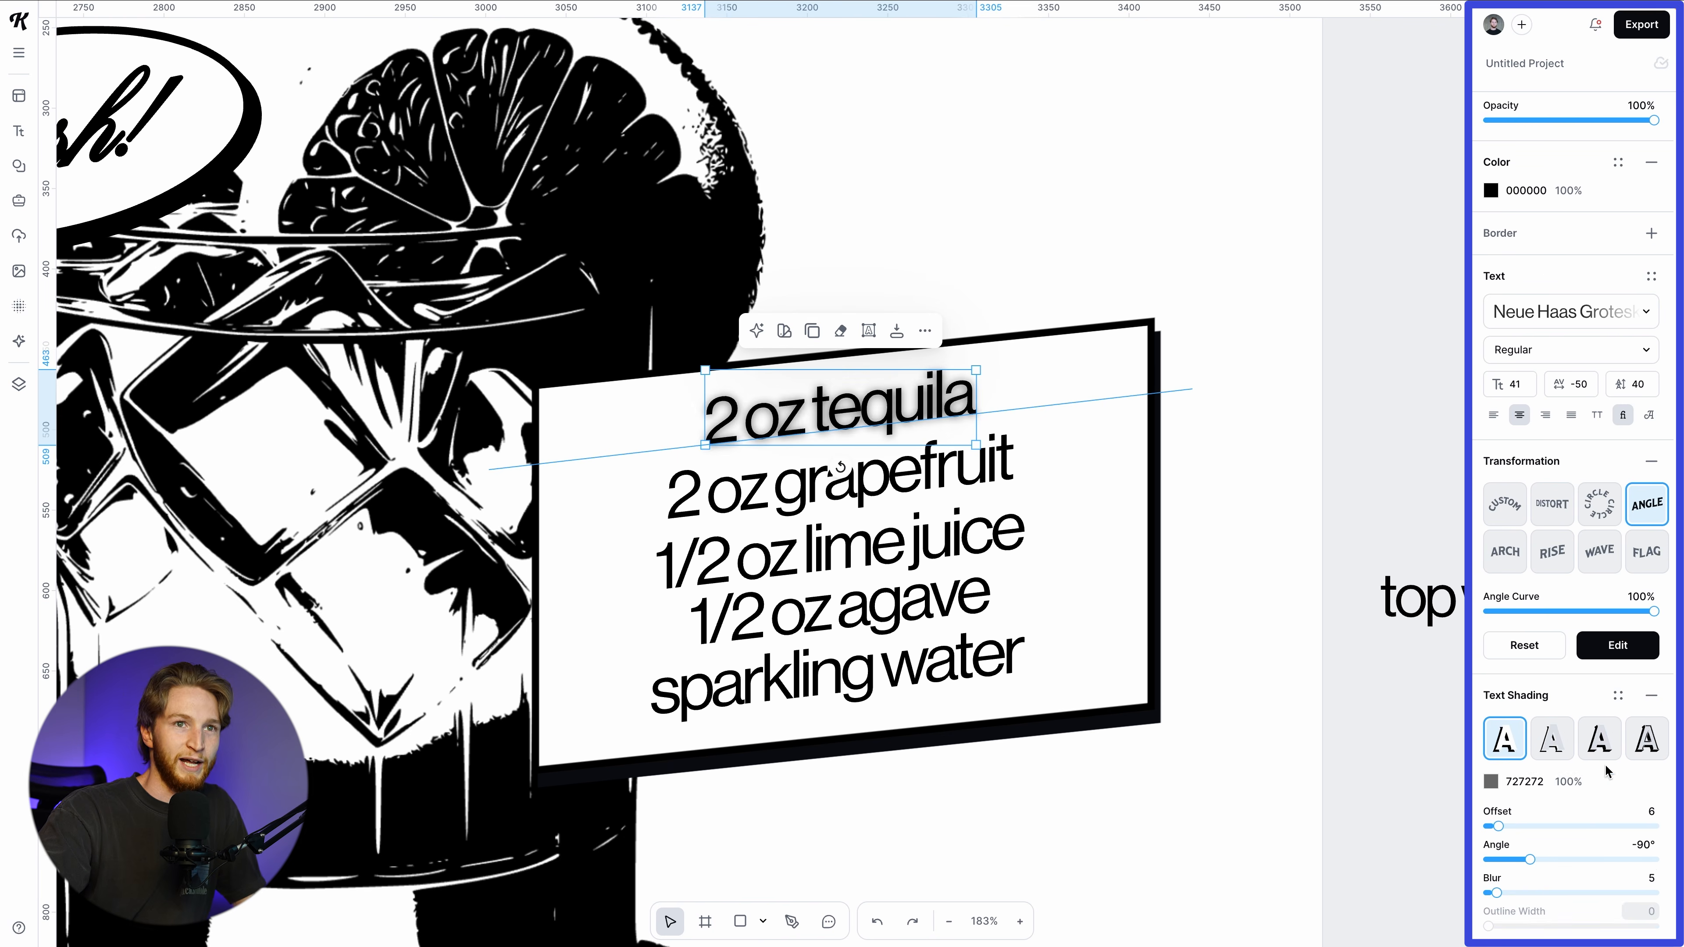
{"action": "left_click", "coordinate": [1607, 752]}
{"action": "left_click", "coordinate": [1491, 782]}
{"action": "left_click", "coordinate": [1272, 926]}
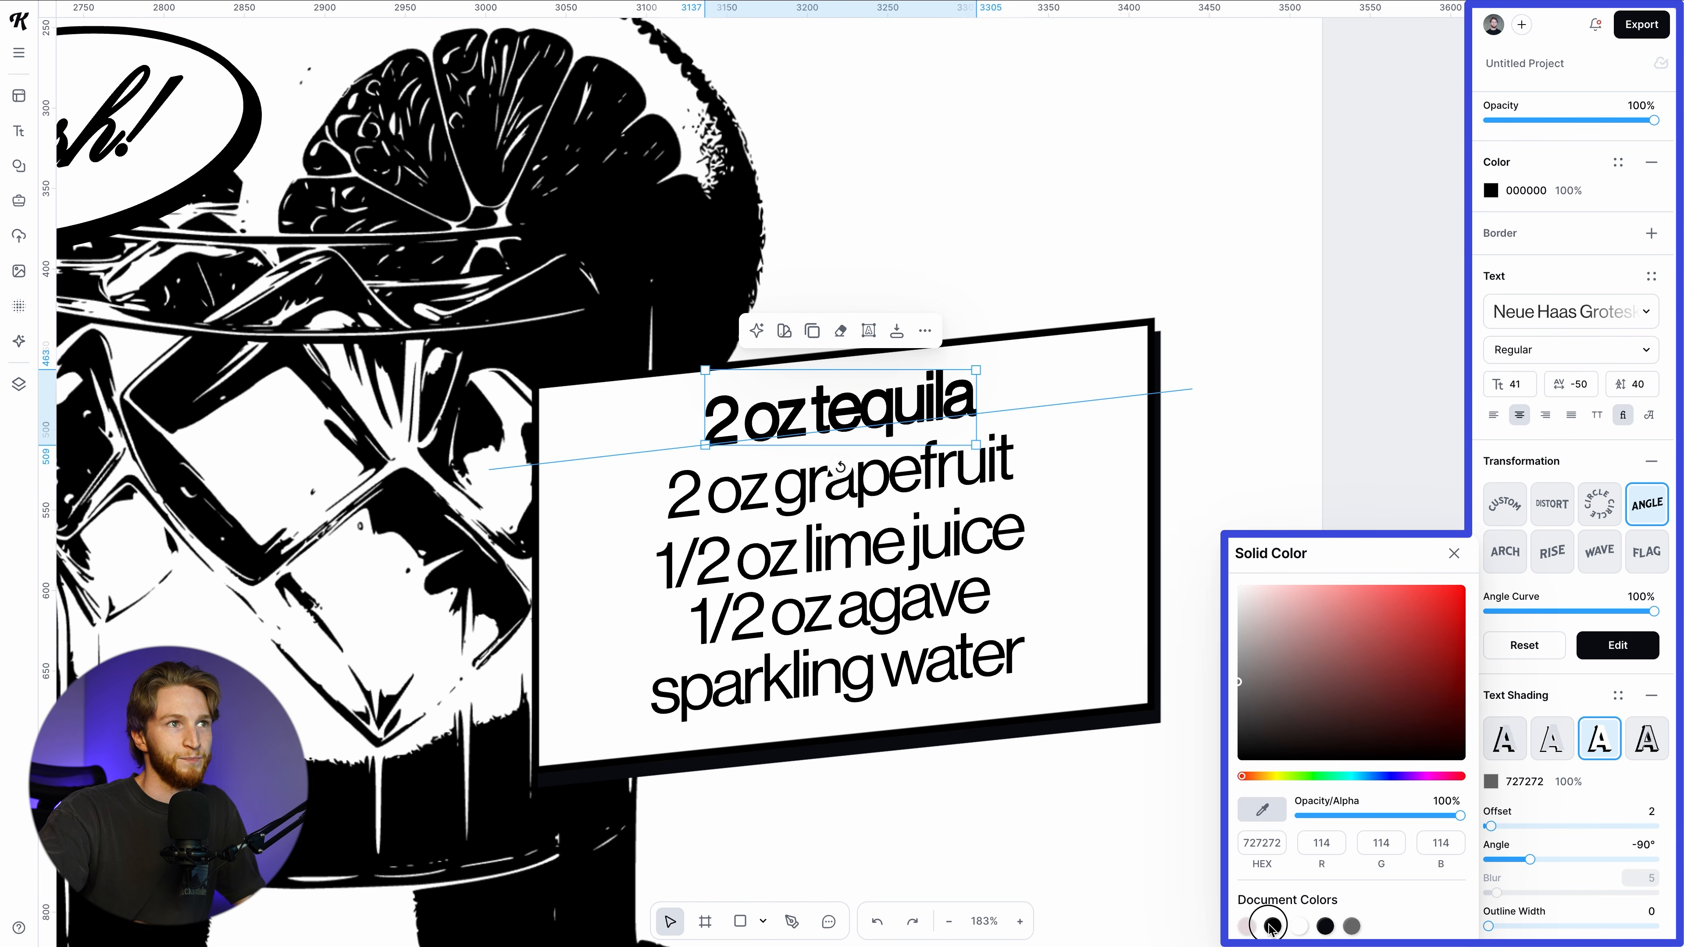
{"action": "left_click", "coordinate": [1477, 807]}
{"action": "left_click_drag", "start_coordinate": [1490, 826], "coordinate": [1482, 825]}
{"action": "left_click_drag", "start_coordinate": [1489, 926], "coordinate": [1491, 927]}
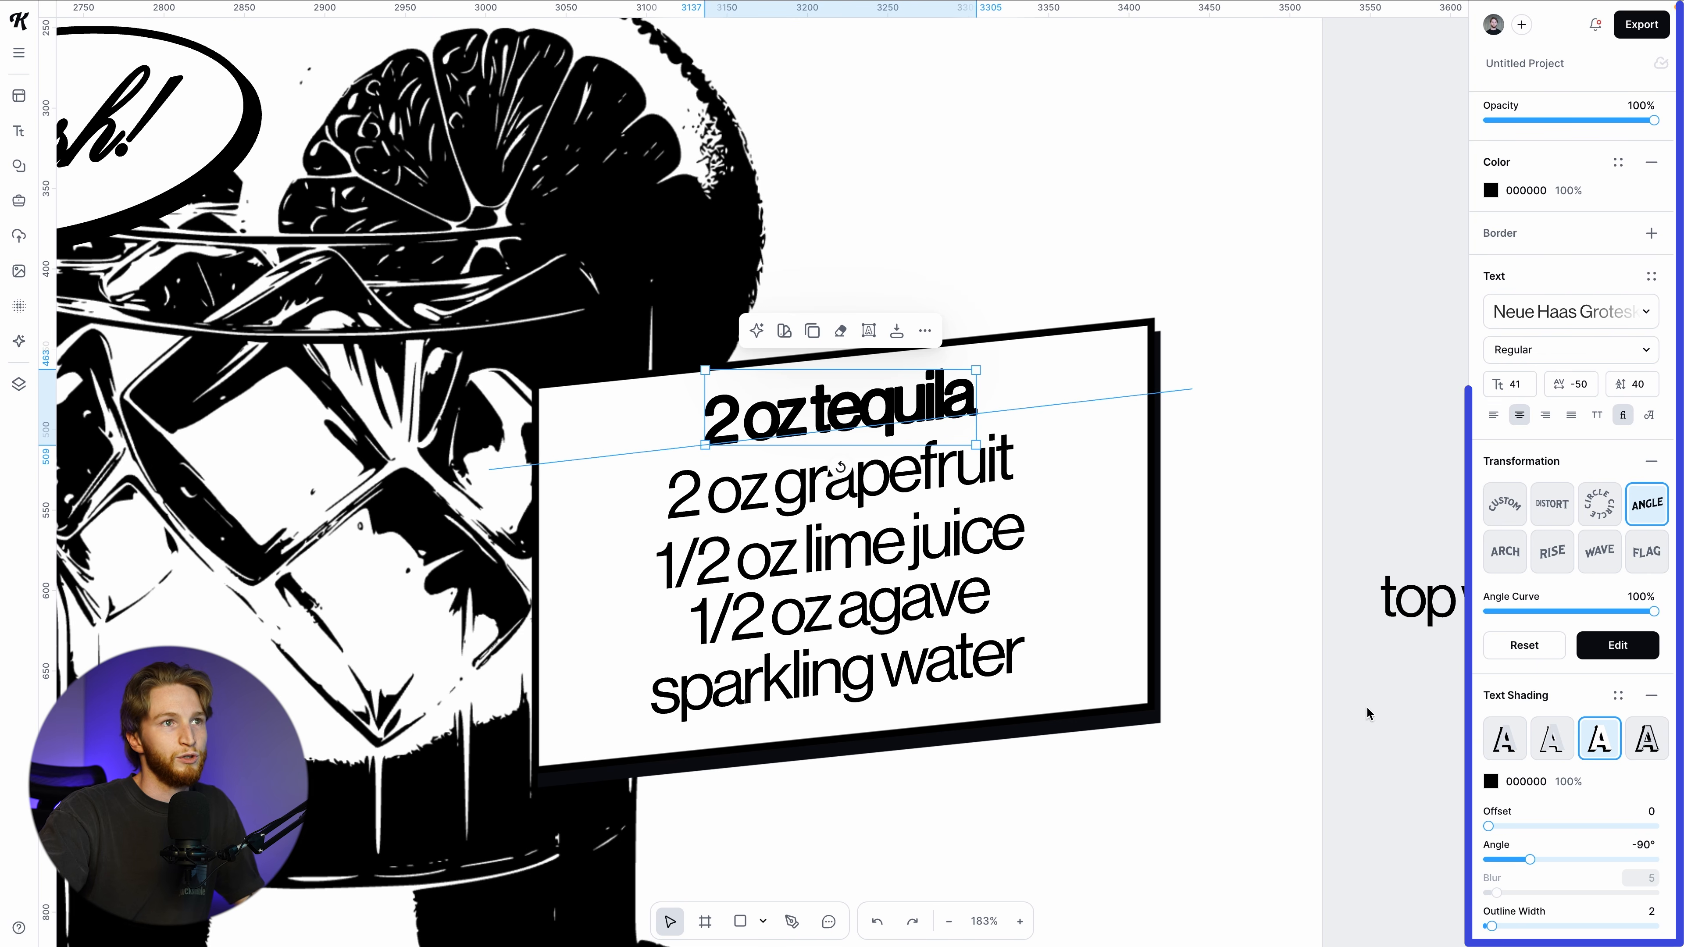
{"action": "left_click", "coordinate": [1345, 684]}
Copy the style of the "2 oz tequila" line and paste it onto the other four ingredient lines
{"action": "scroll", "coordinate": [994, 601], "scroll_direction": "down", "scroll_amount": 2}
{"action": "scroll", "coordinate": [994, 601], "scroll_direction": "right", "scroll_amount": 1}
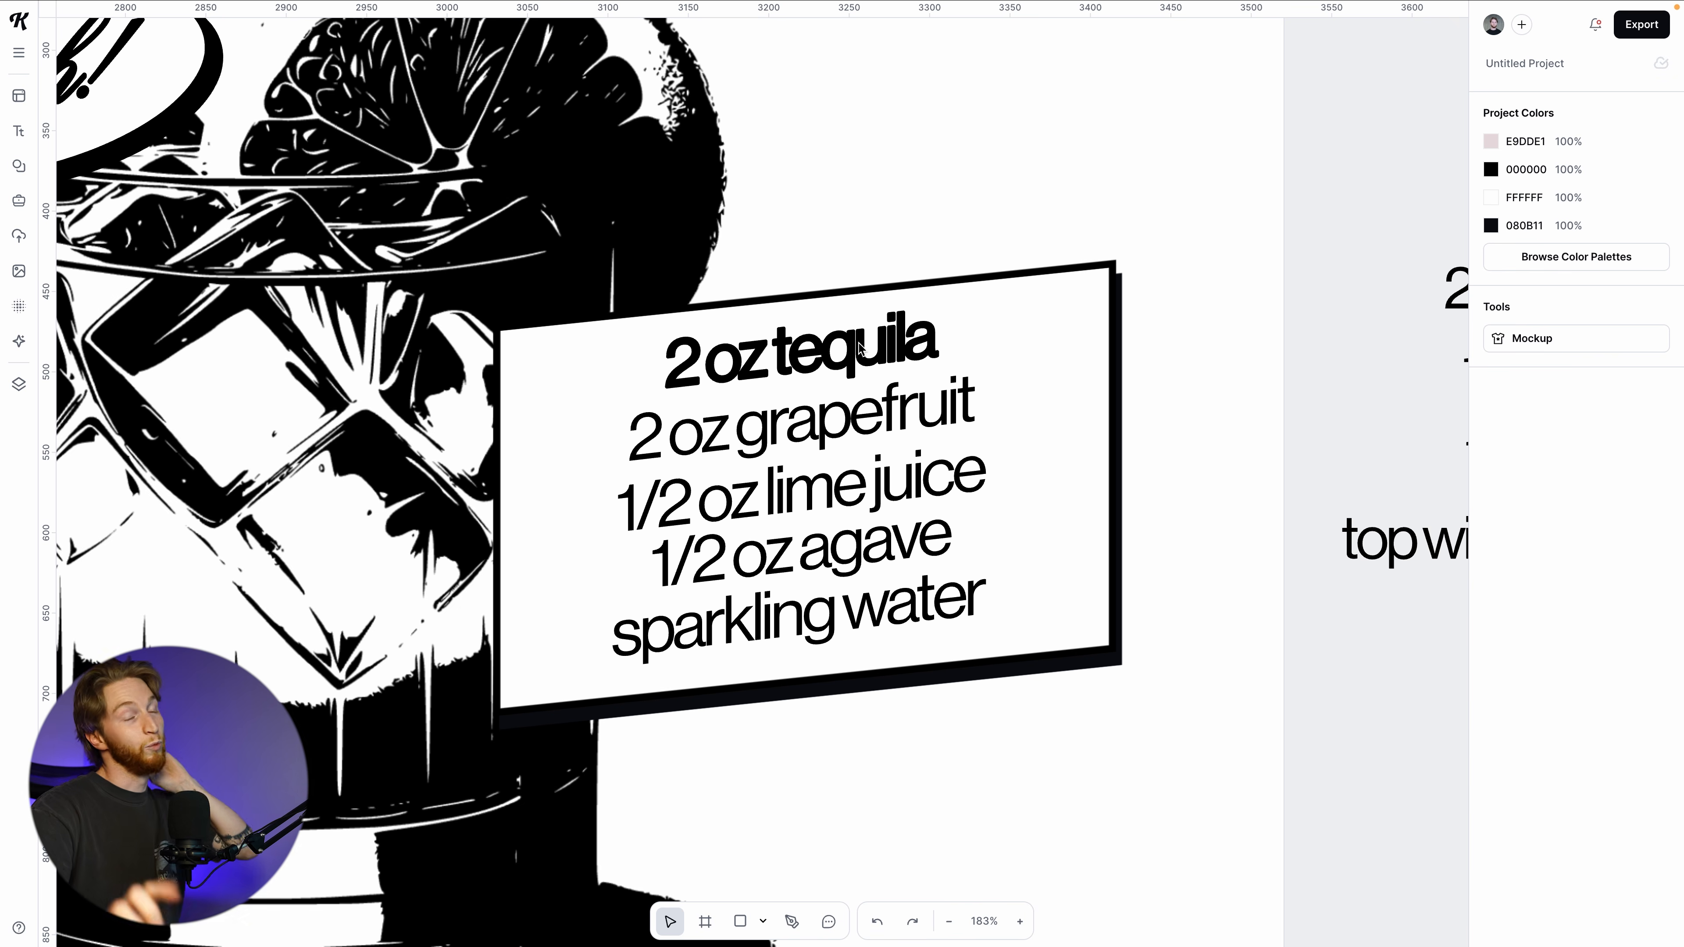
{"action": "right_click", "coordinate": [859, 348]}
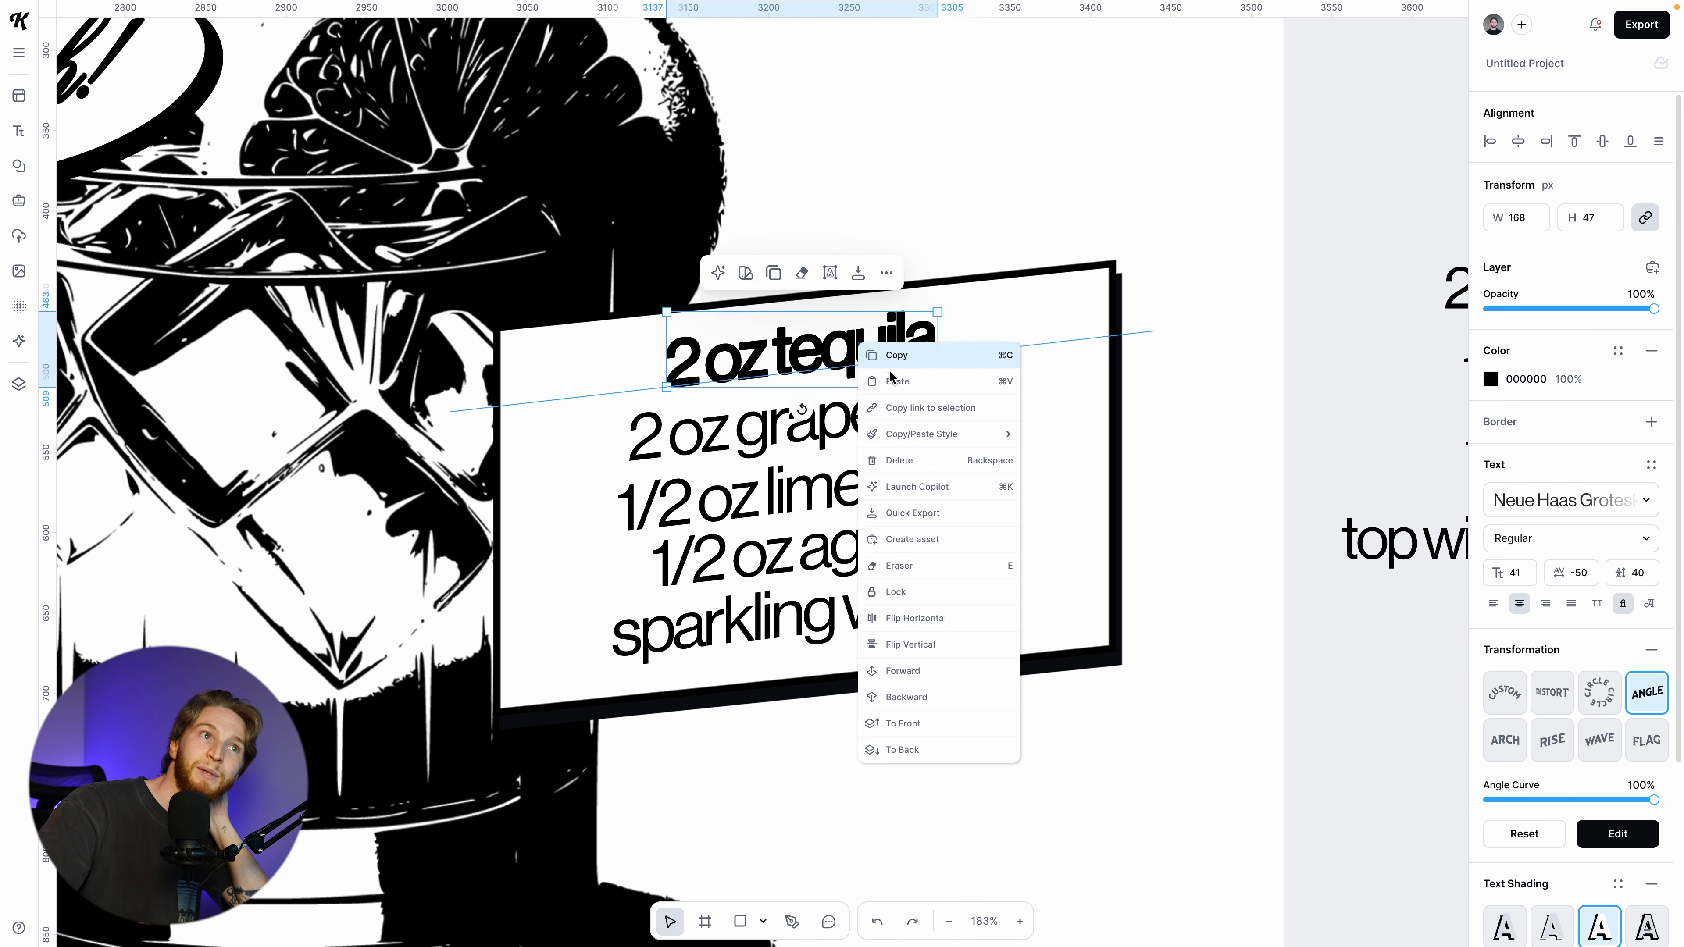
{"action": "mouse_move", "coordinate": [928, 434]}
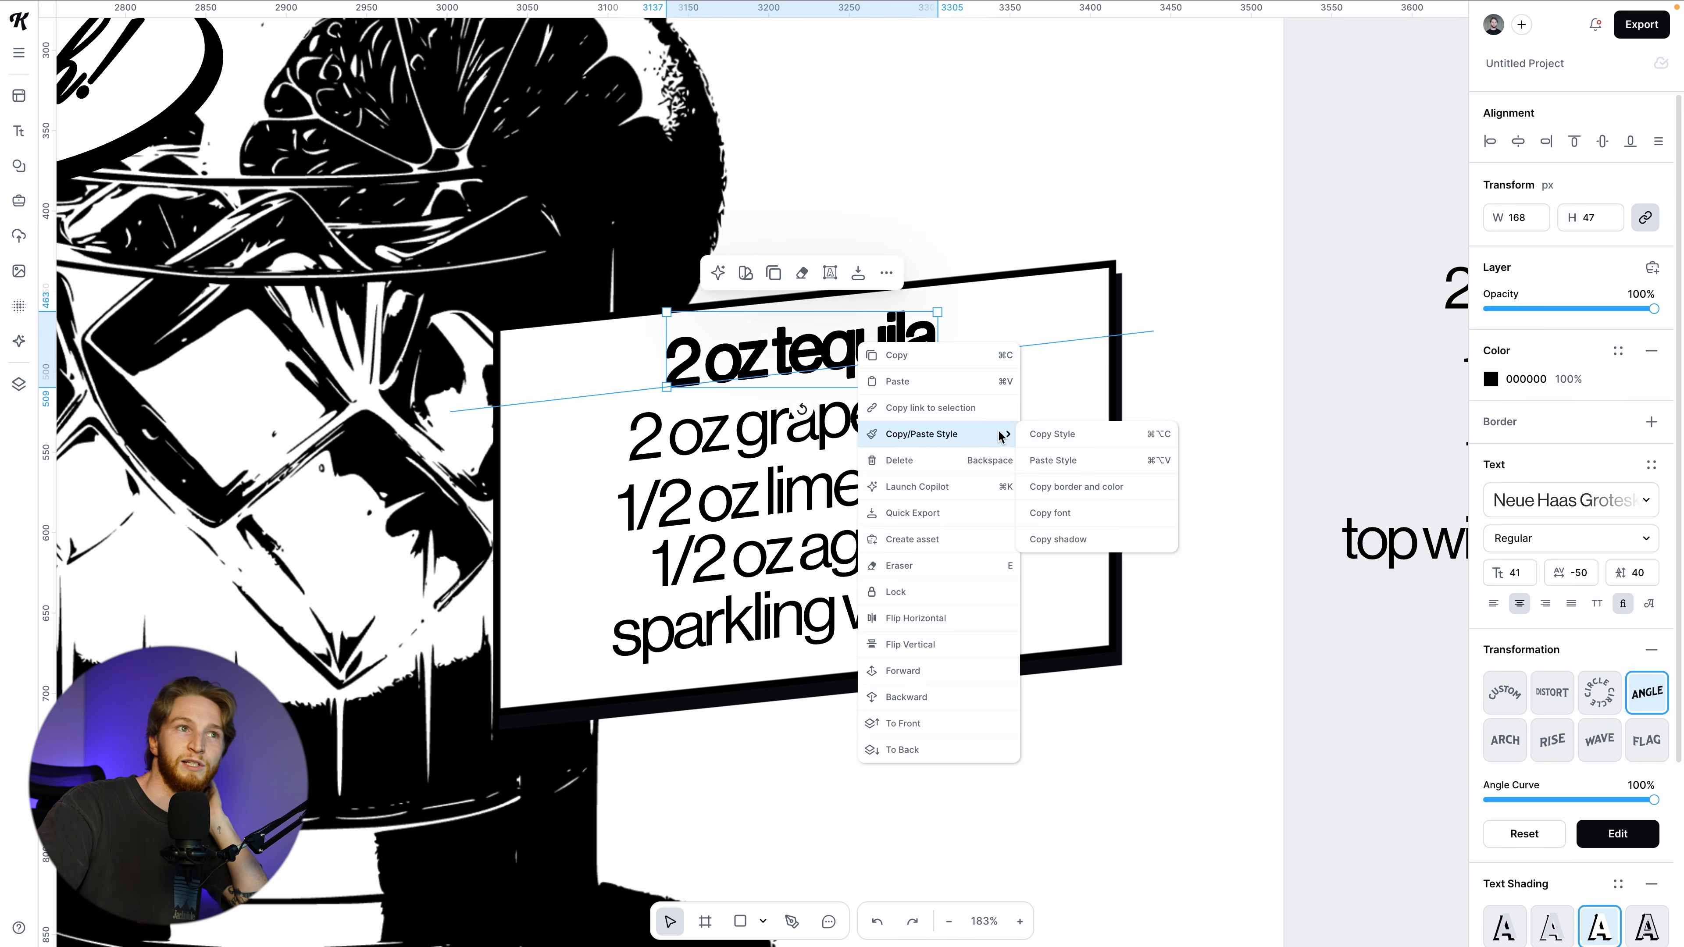
{"action": "left_click", "coordinate": [1061, 435]}
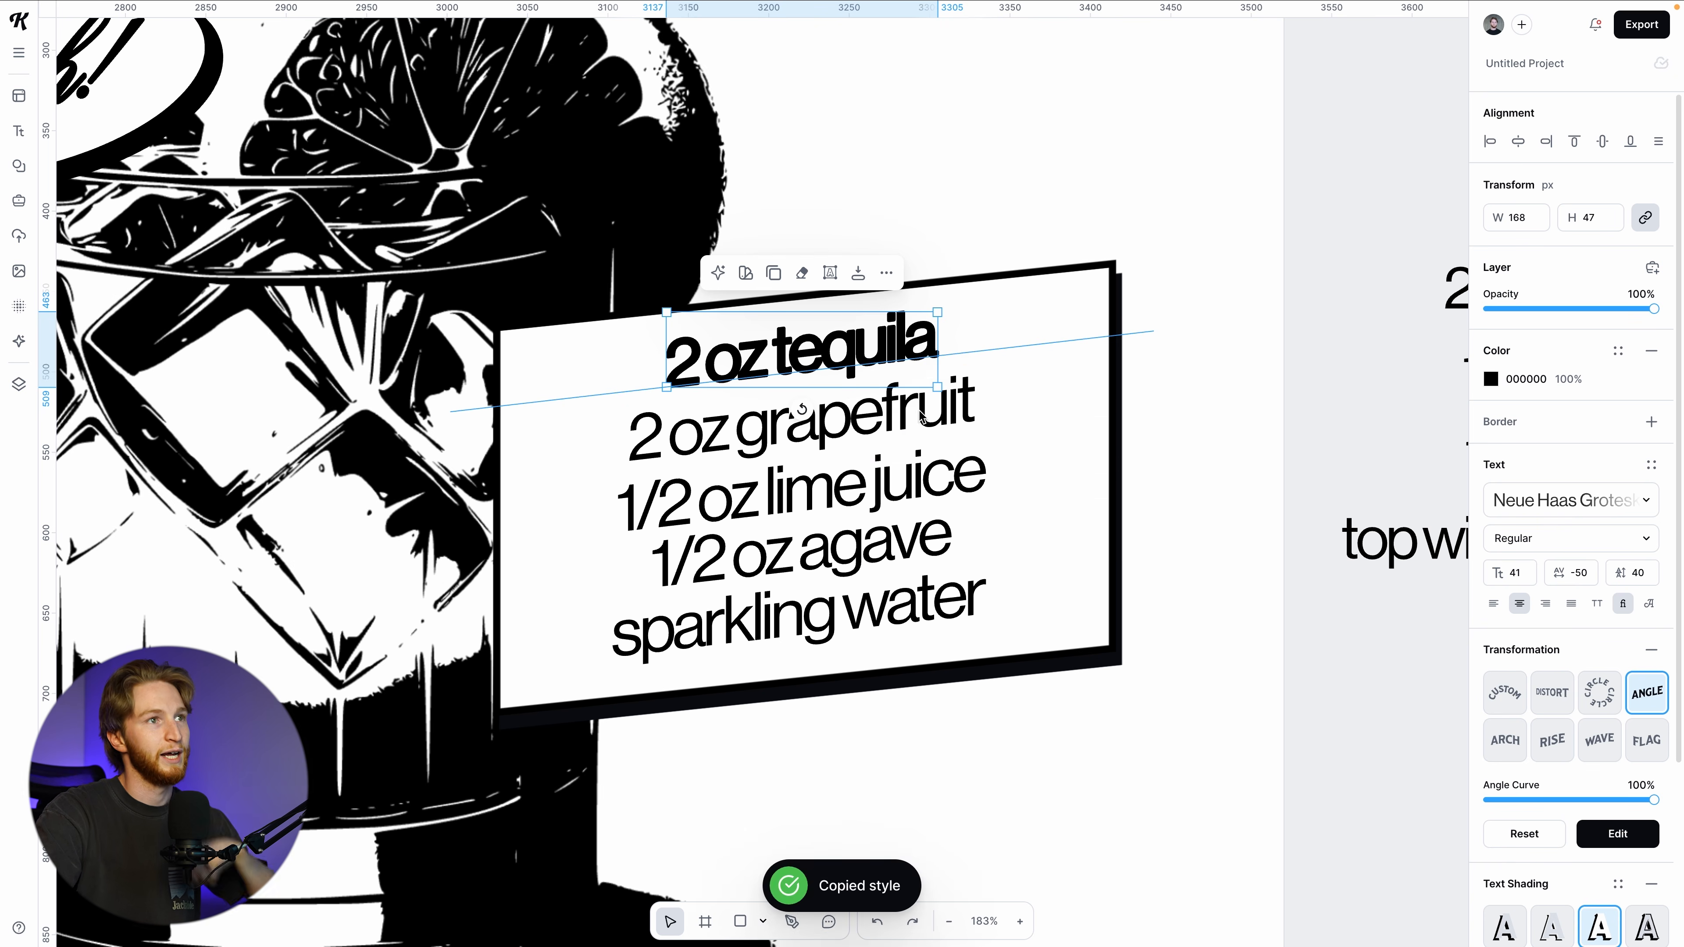
{"action": "left_click", "coordinate": [829, 429]}
{"action": "left_click", "coordinate": [857, 502], "text": "shift"}
{"action": "left_click", "coordinate": [871, 552], "text": "shift"}
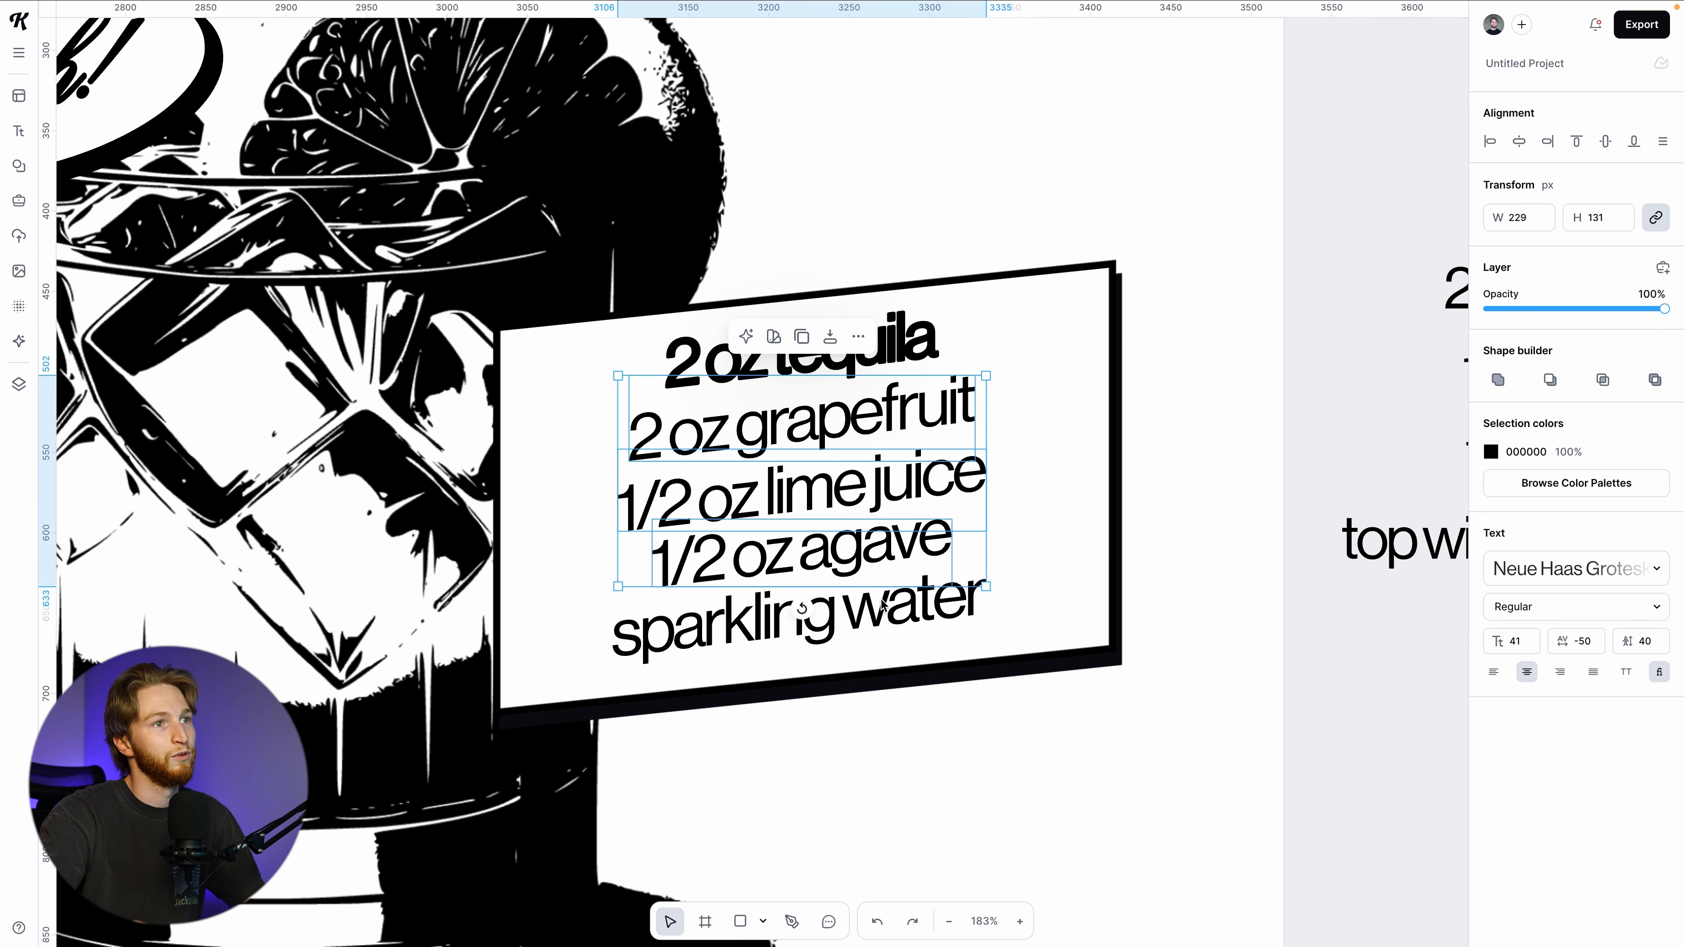
{"action": "left_click", "coordinate": [884, 607], "text": "shift"}
{"action": "right_click", "coordinate": [882, 549]}
{"action": "mouse_move", "coordinate": [937, 614]}
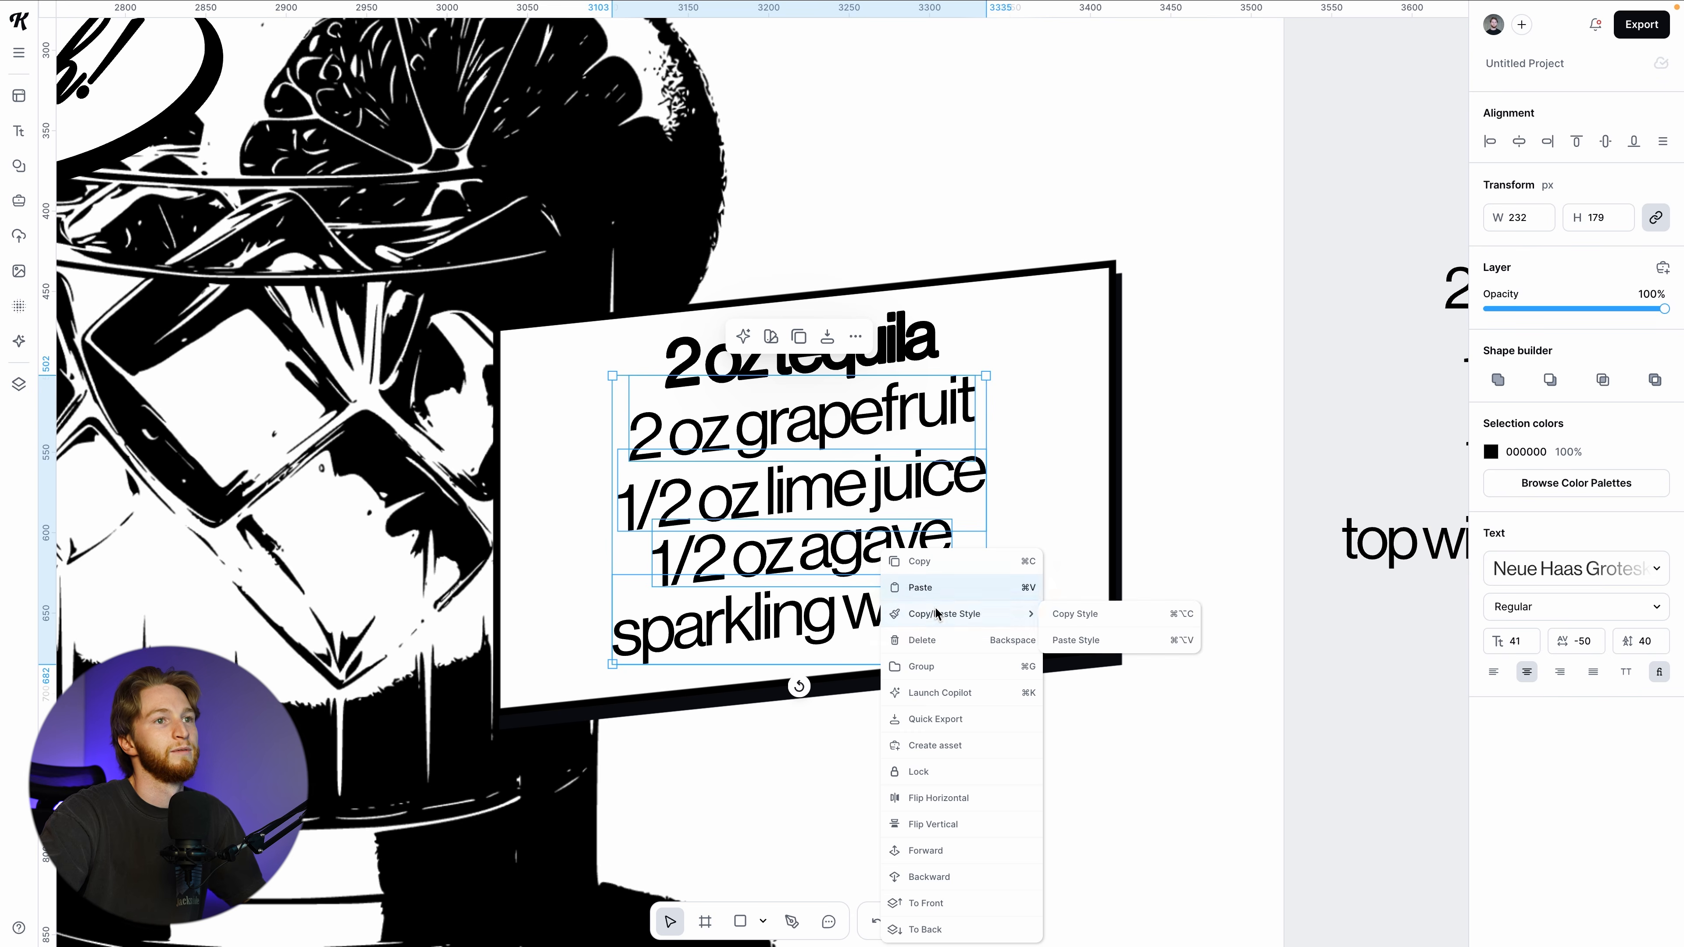
{"action": "left_click", "coordinate": [1087, 639]}
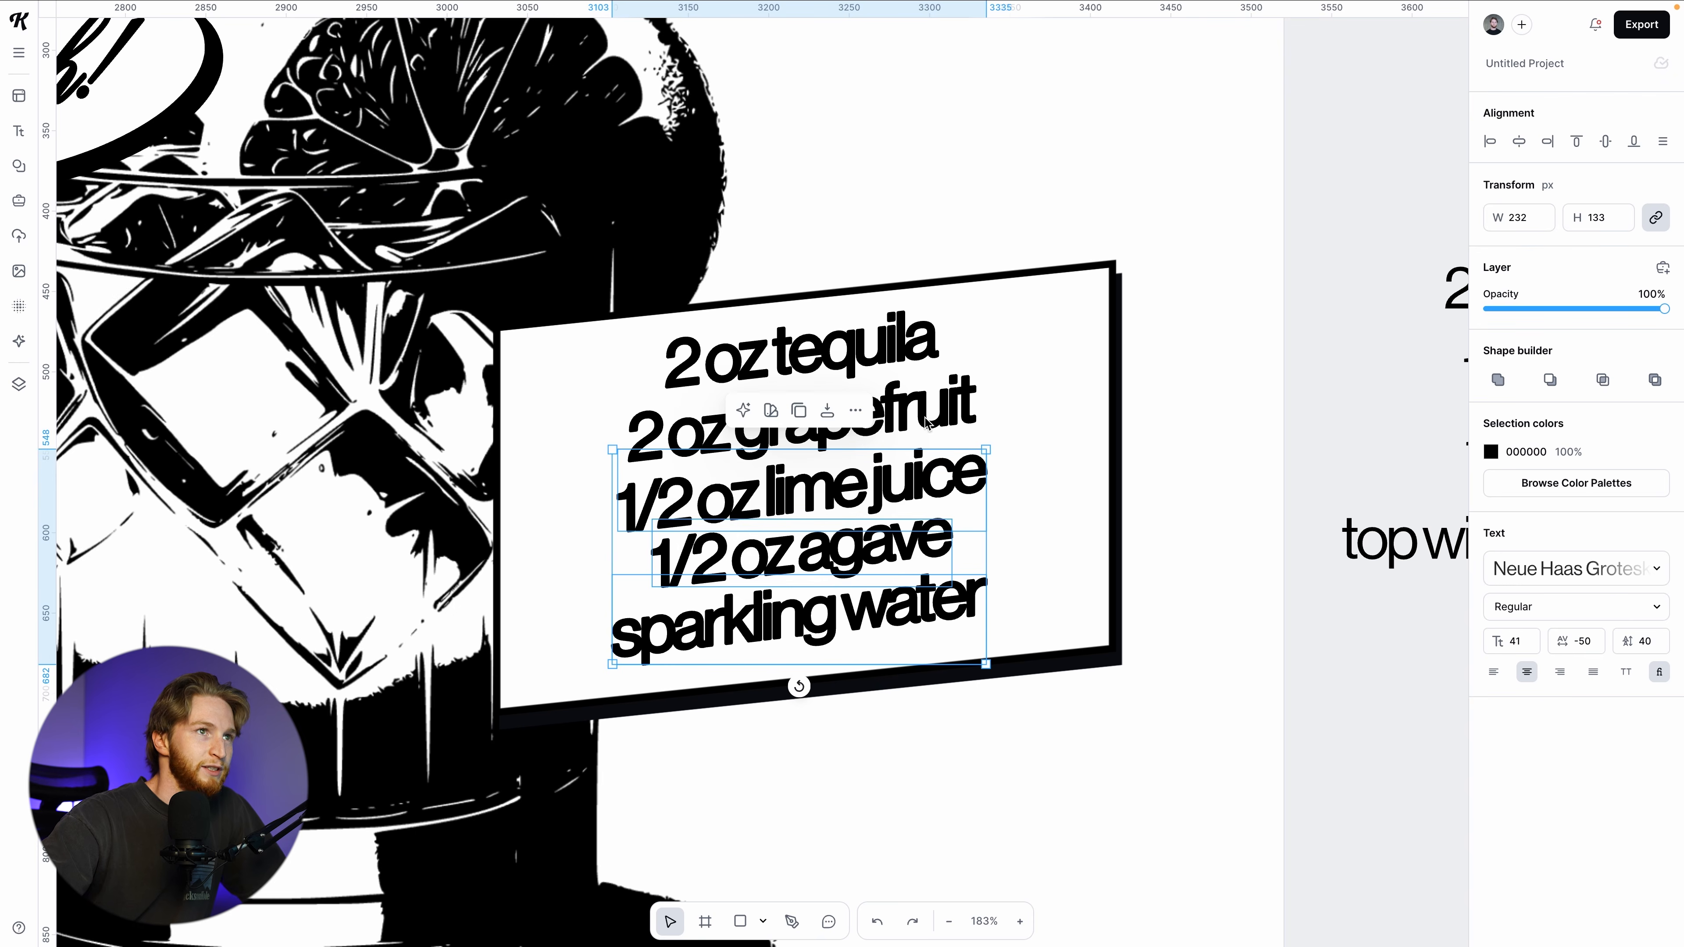
Select all five slanted ingredient lines and nudge them slightly down inside the box
{"action": "left_click", "coordinate": [926, 422], "text": "shift"}
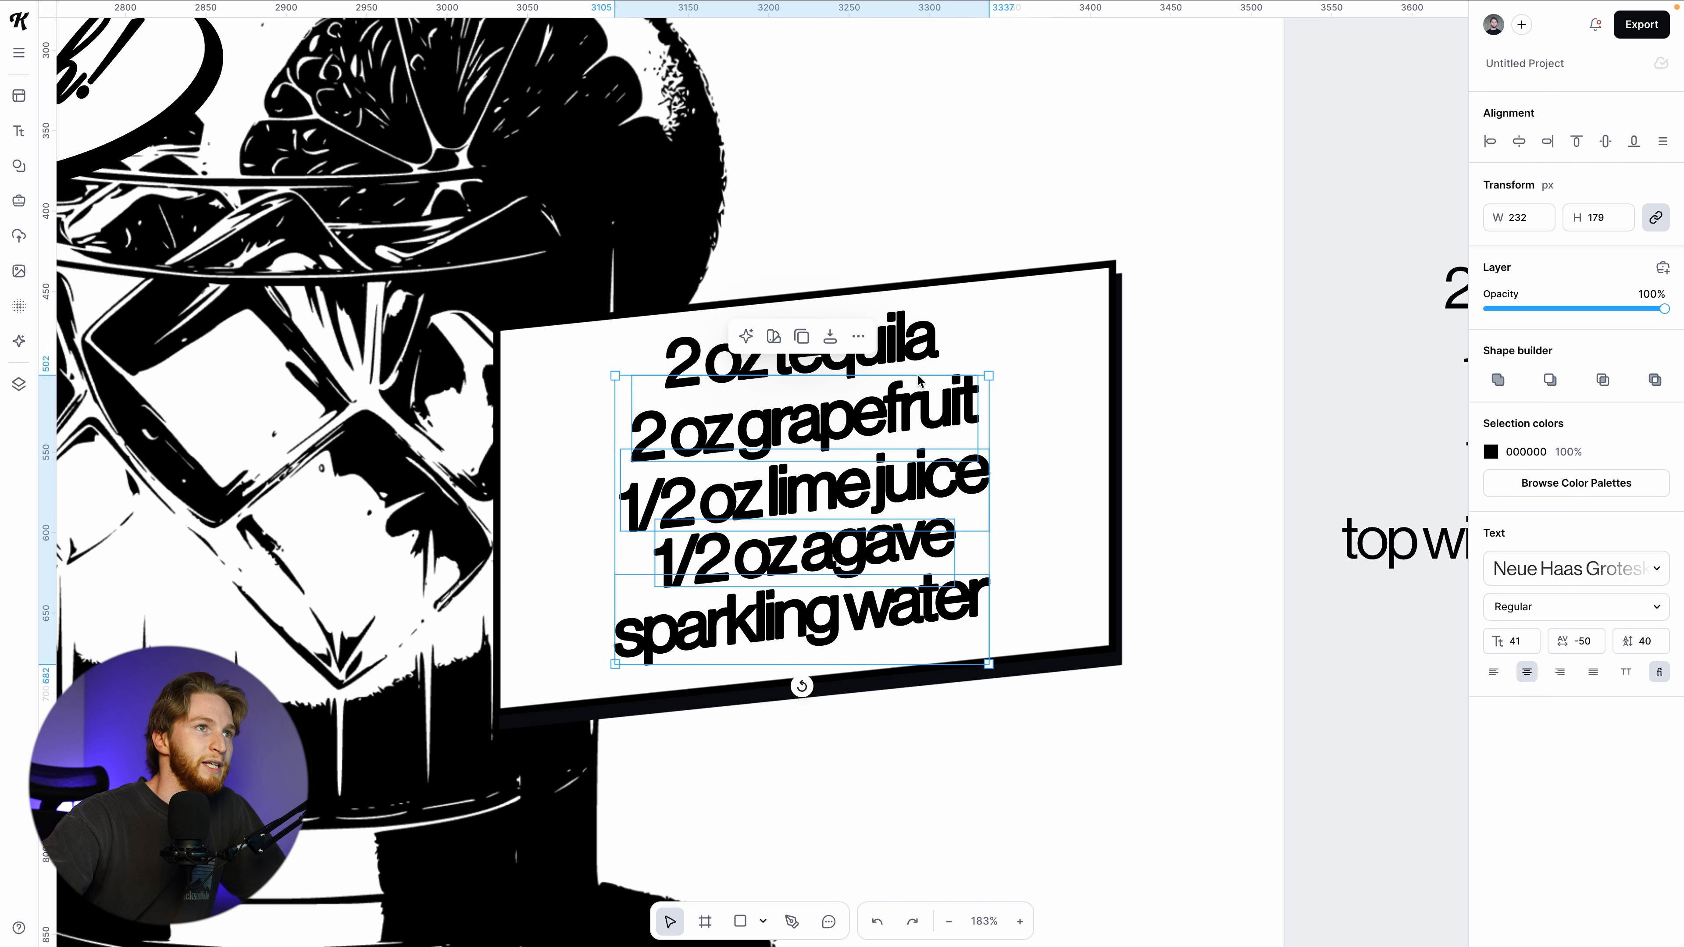
{"action": "left_click", "coordinate": [919, 360], "text": "shift"}
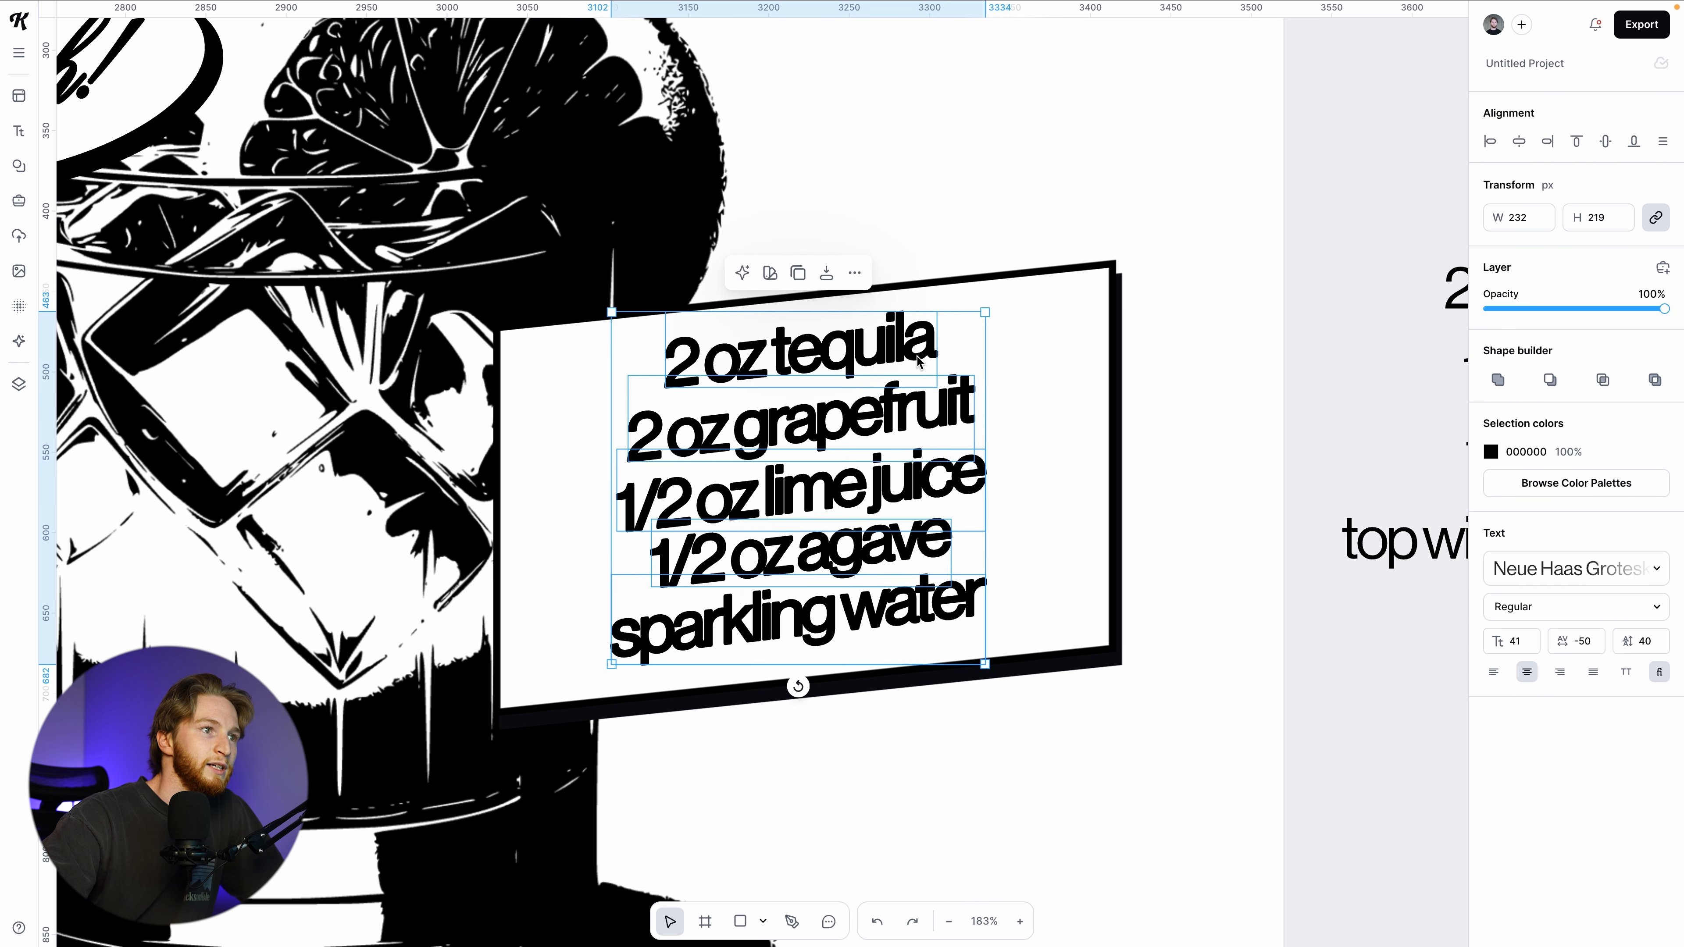
{"action": "key", "text": "Down"}
{"action": "key", "text": "Down"}
{"action": "key", "text": "Down"}
{"action": "left_click", "coordinate": [1093, 441]}
Generate an image of "tropical flowers with grapefruit and agave" in the Detailed Drawing style and delete the spare ingredient text beside the artboard
{"action": "scroll", "coordinate": [1094, 441], "scroll_direction": "down", "scroll_amount": 5}
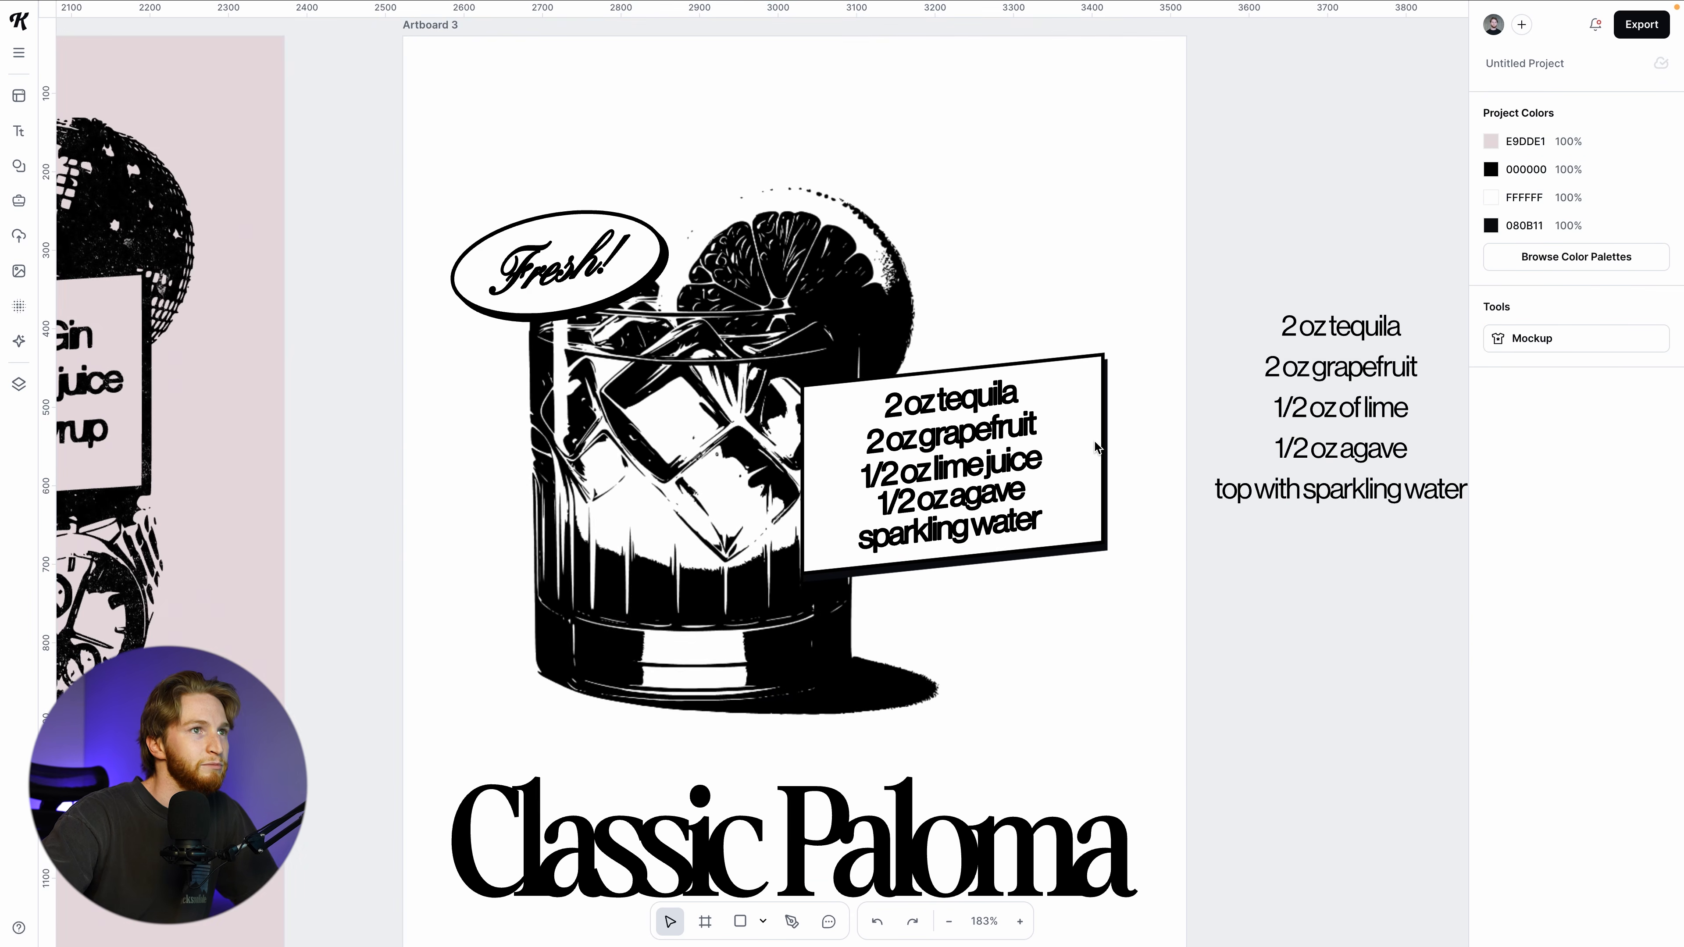
{"action": "scroll", "coordinate": [1095, 441], "scroll_direction": "down", "scroll_amount": 1}
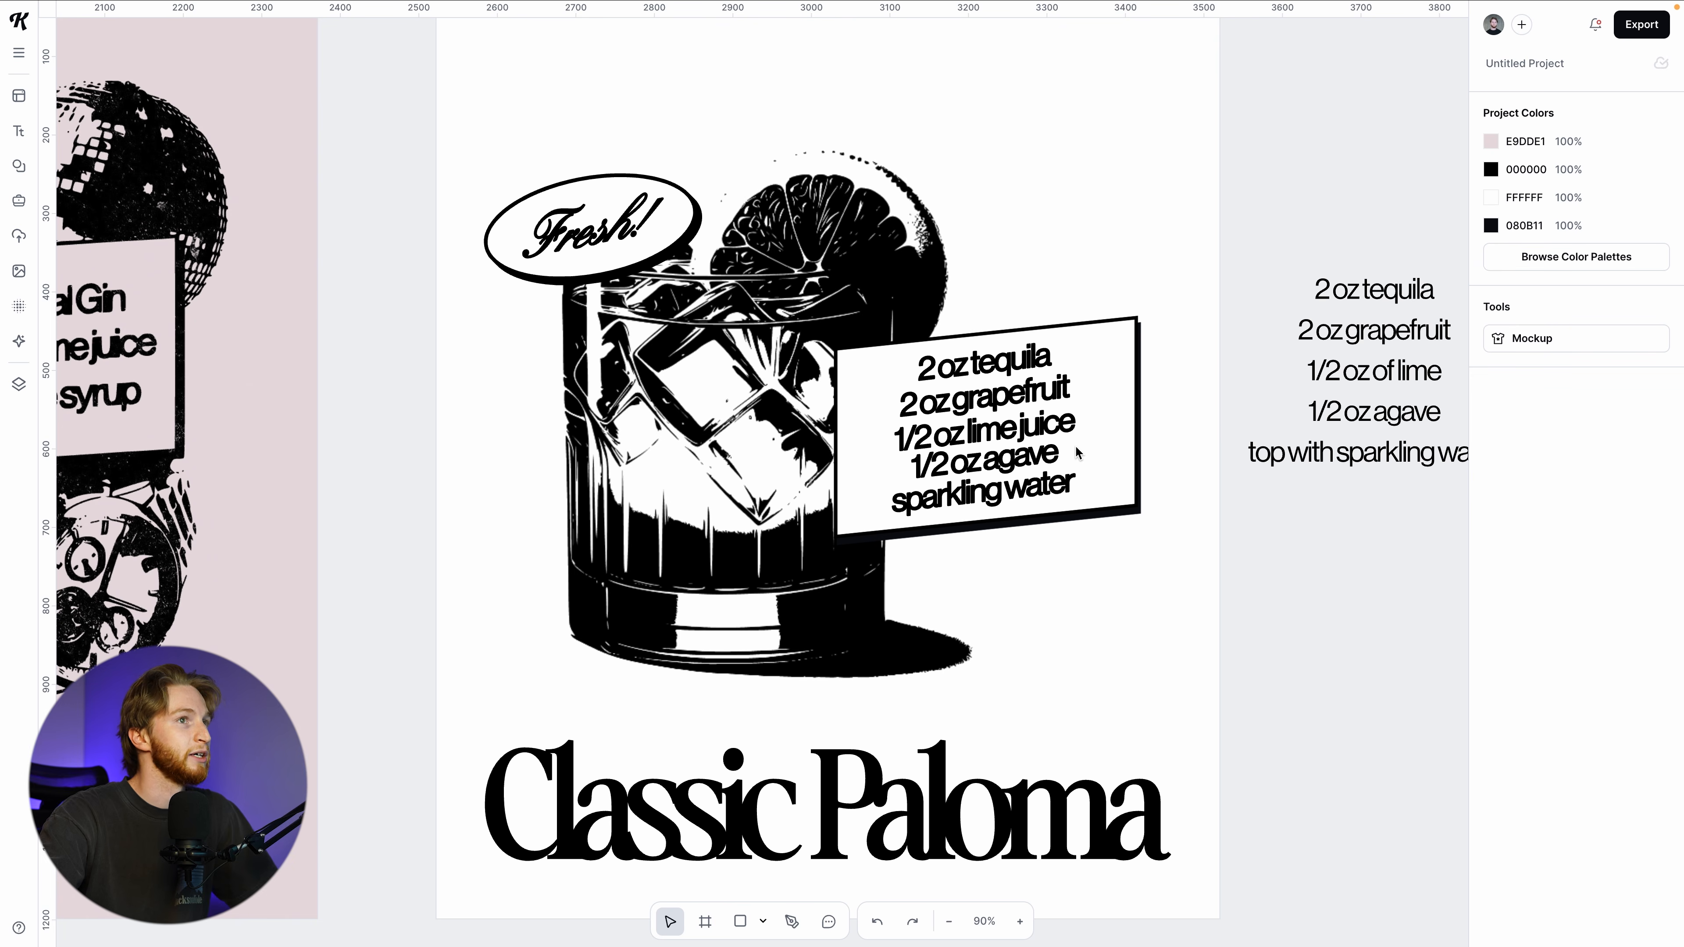
{"action": "scroll", "coordinate": [945, 399], "scroll_direction": "up", "scroll_amount": 2}
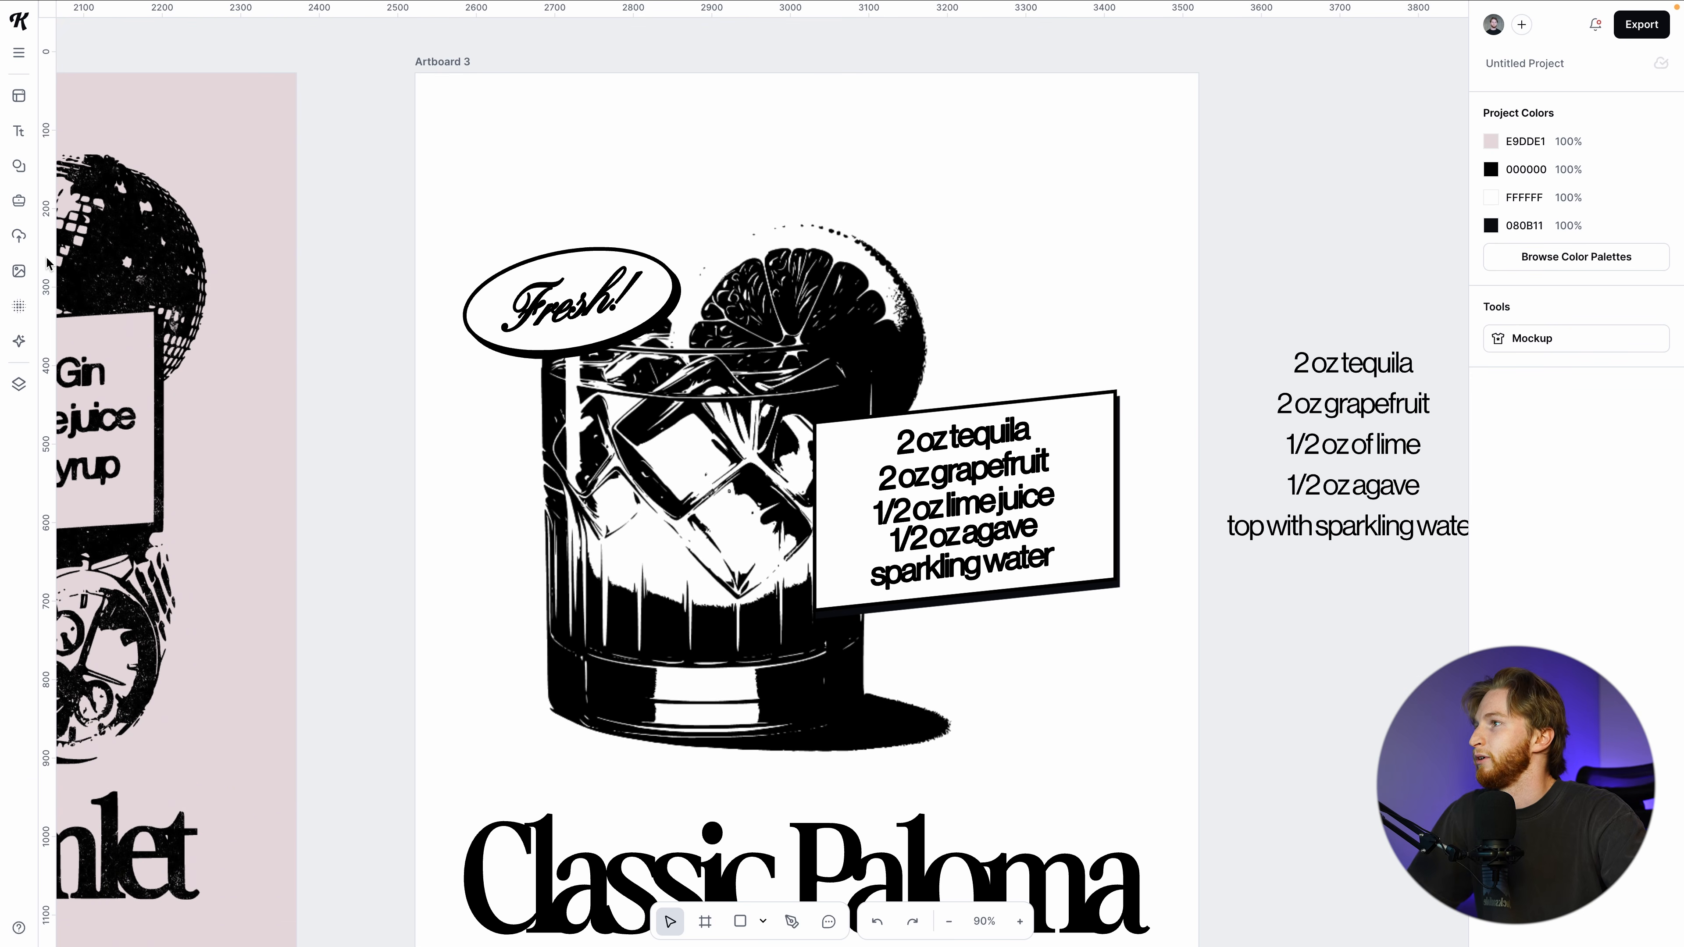
{"action": "left_click", "coordinate": [18, 271]}
{"action": "left_click", "coordinate": [19, 341]}
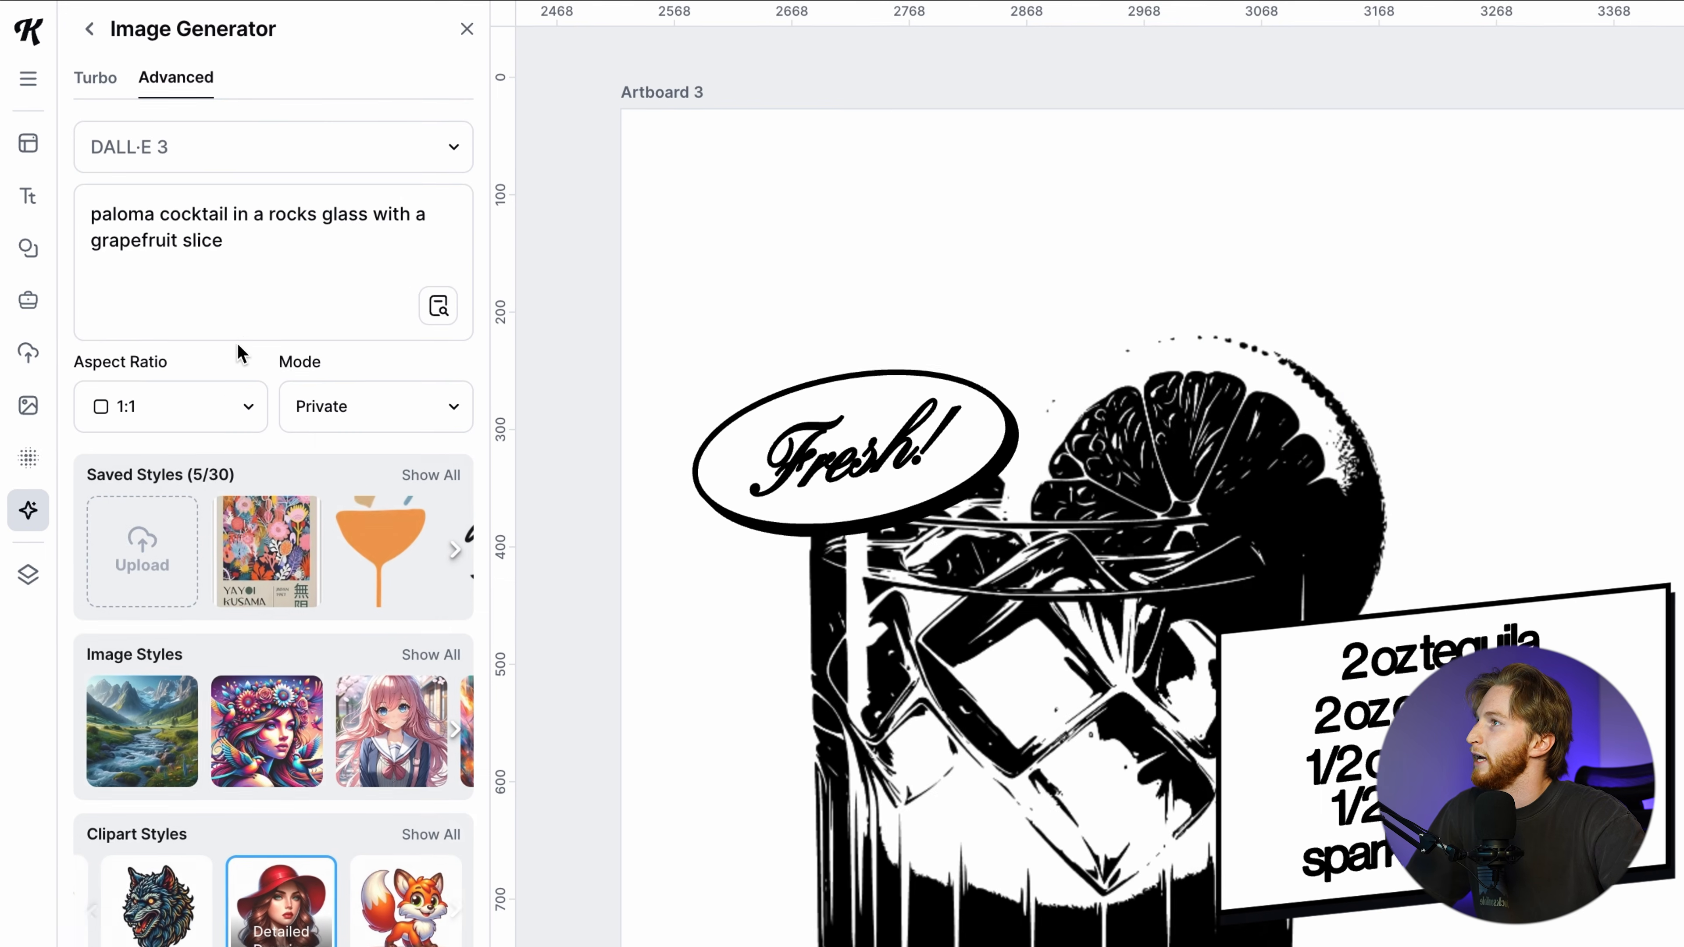
{"action": "left_click_drag", "start_coordinate": [249, 265], "coordinate": [75, 215]}
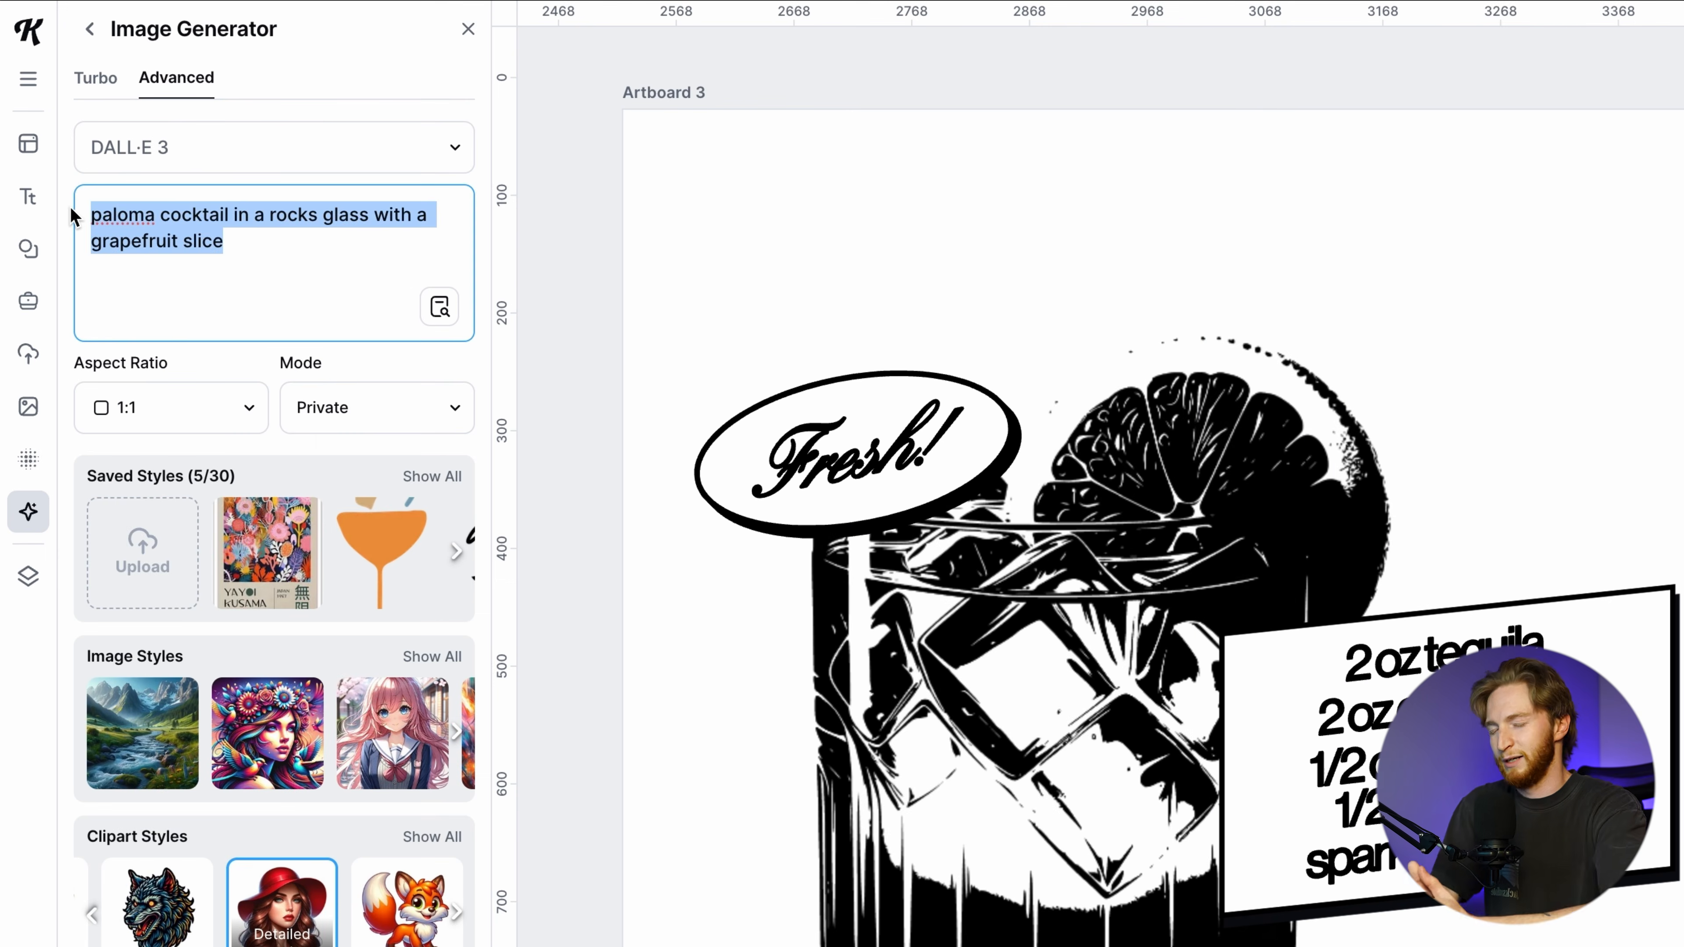
{"action": "type", "text": "tropical flowers with grapefrui"}
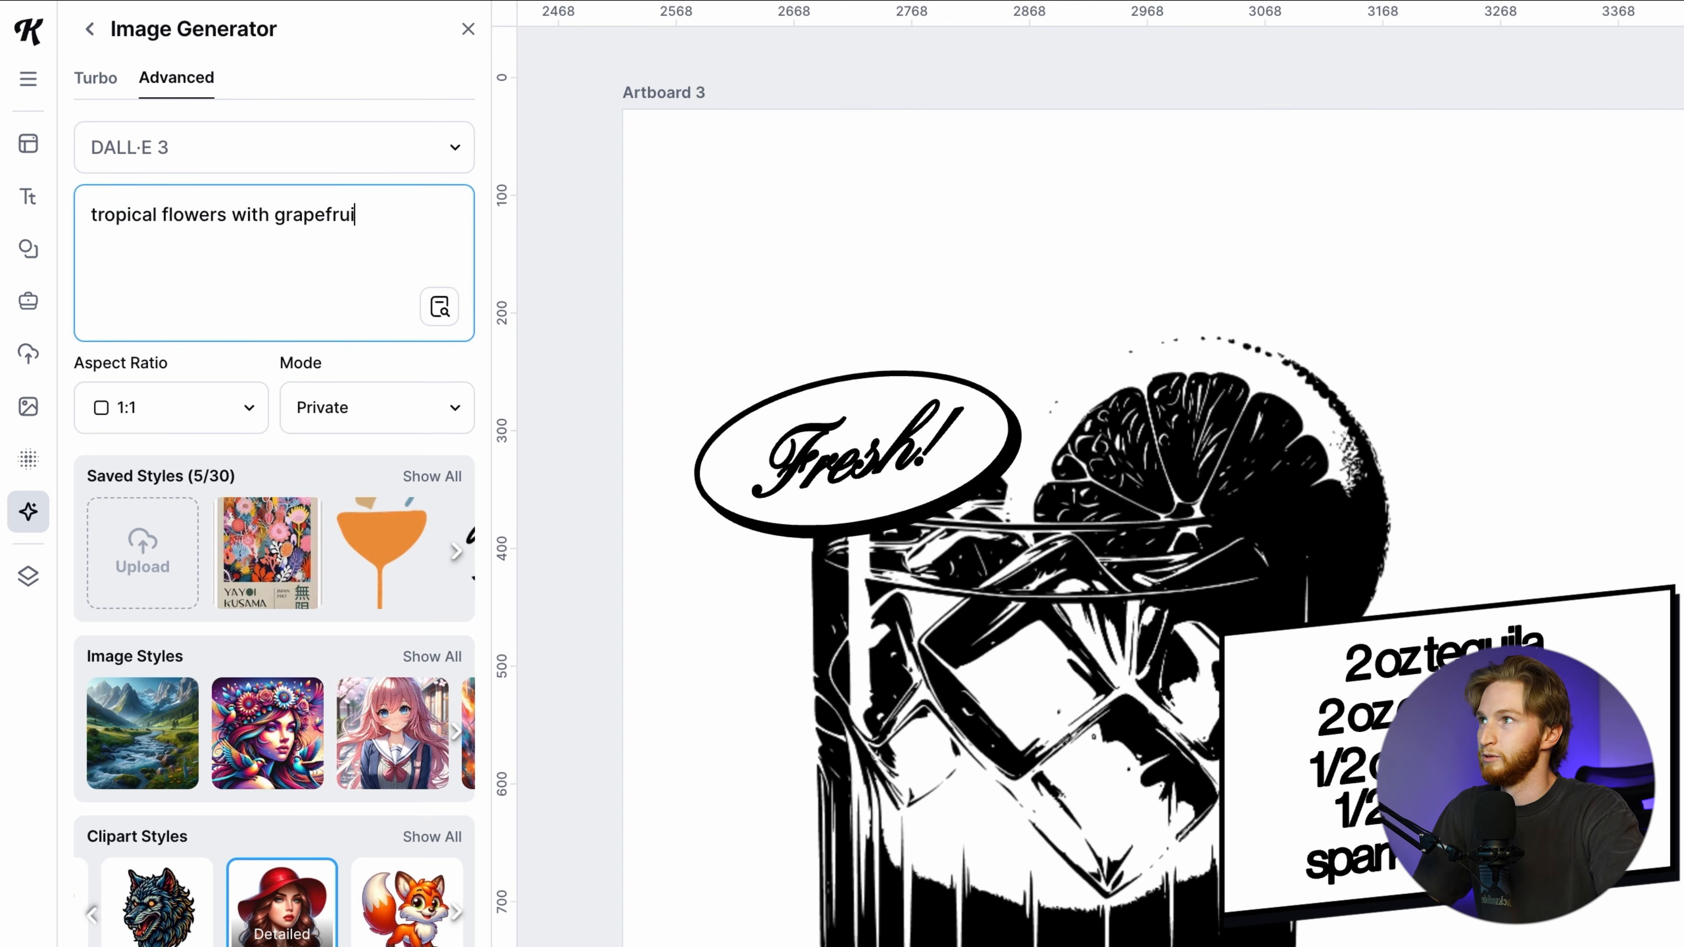
{"action": "scroll", "coordinate": [311, 750], "scroll_direction": "down", "scroll_amount": 1}
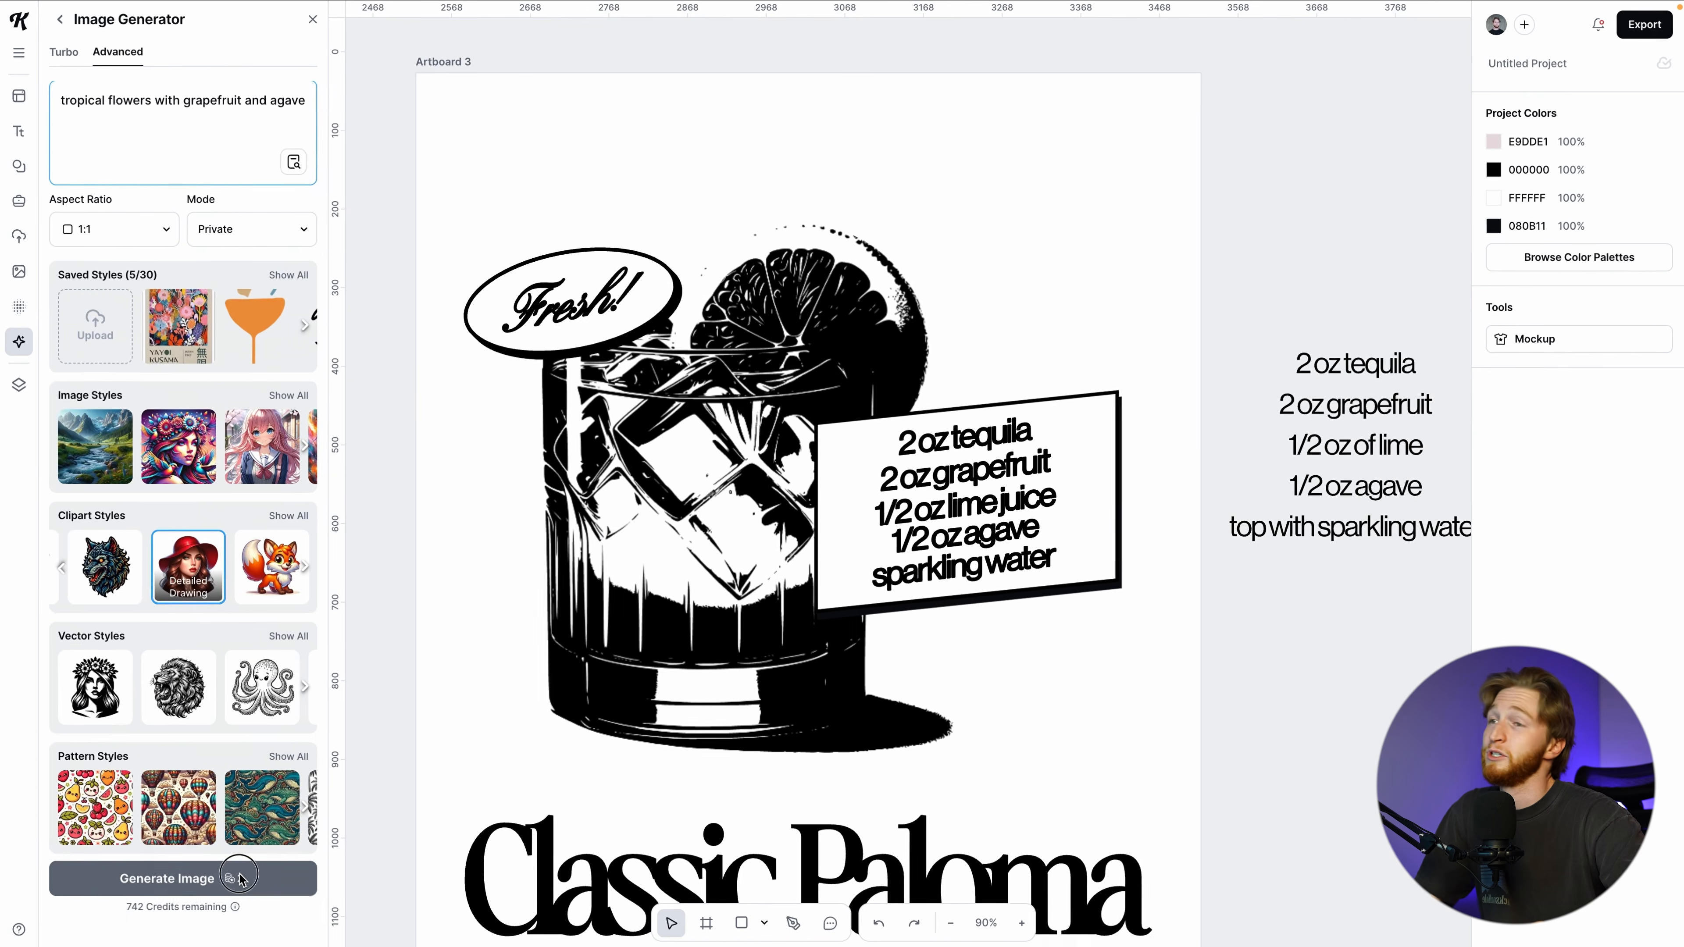
{"action": "left_click", "coordinate": [236, 876]}
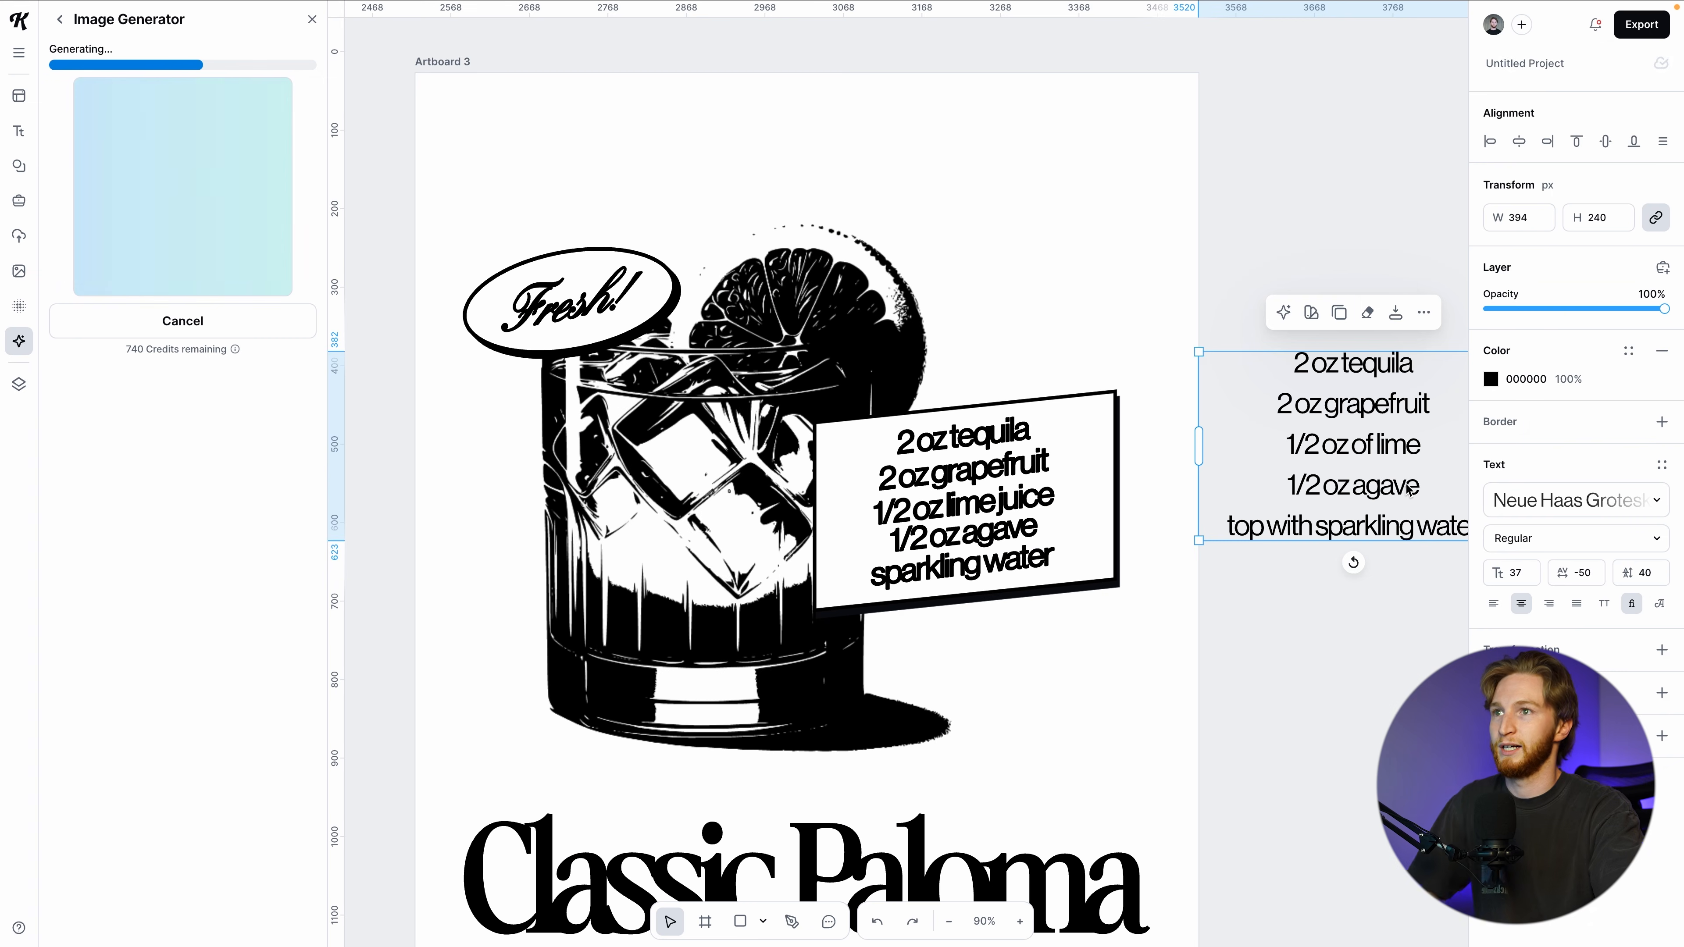
{"action": "key", "text": "Delete"}
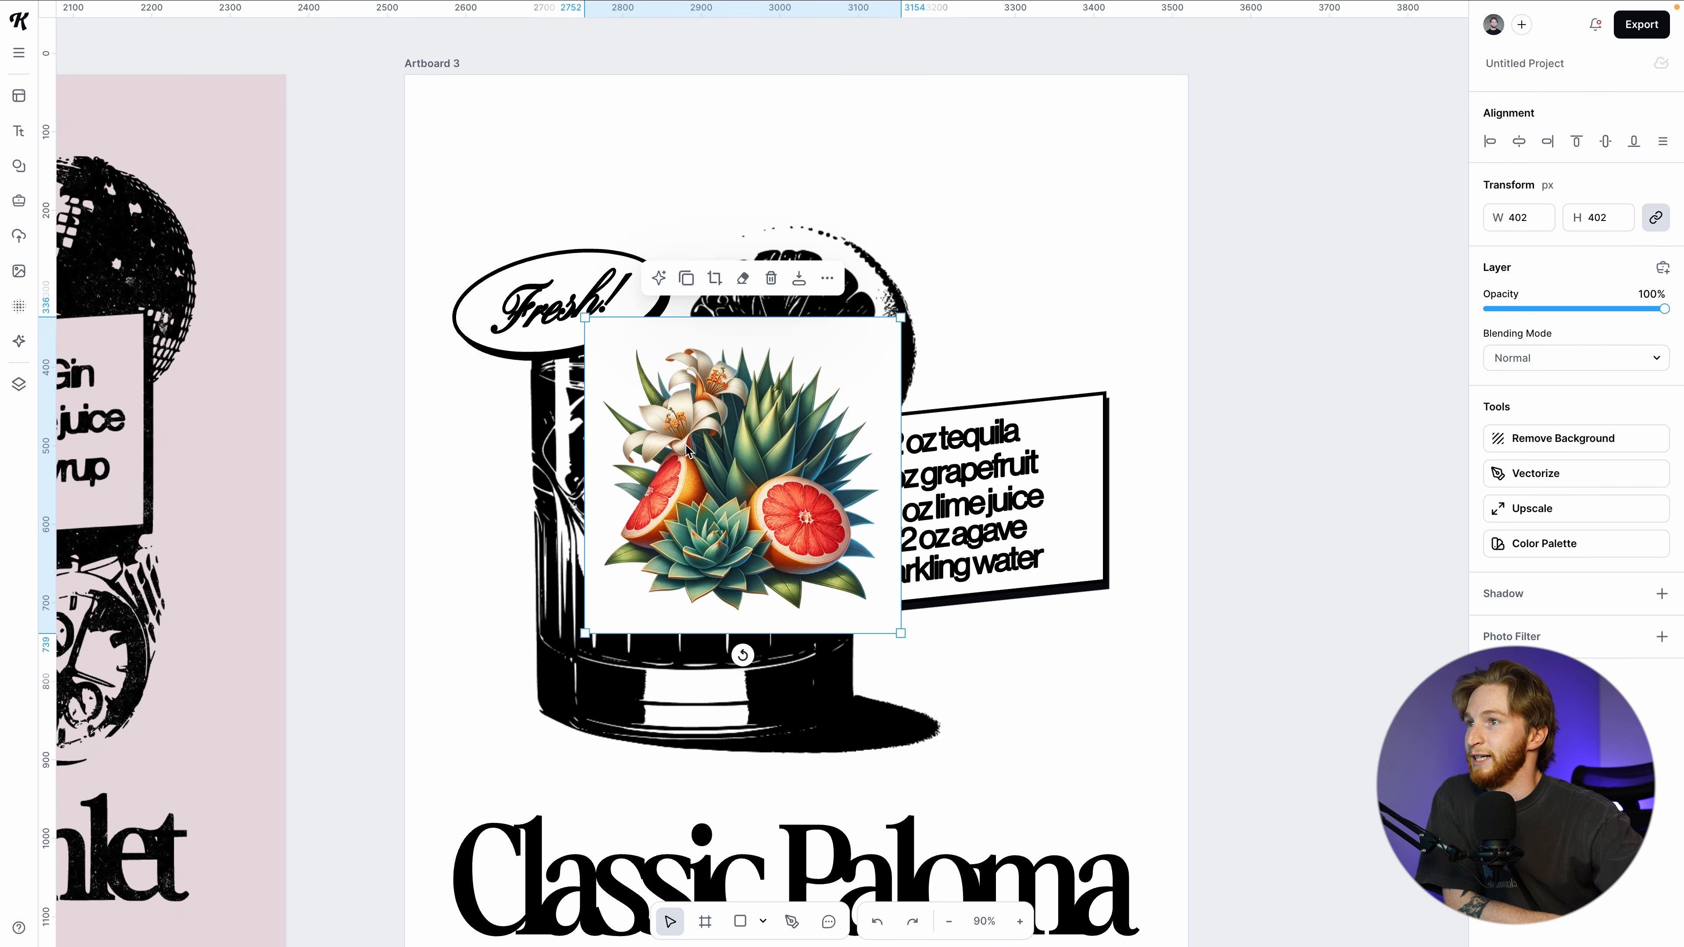
Remove the background of the generated floral image and vectorize it with 1 color
{"action": "left_click_drag", "start_coordinate": [818, 530], "coordinate": [959, 524]}
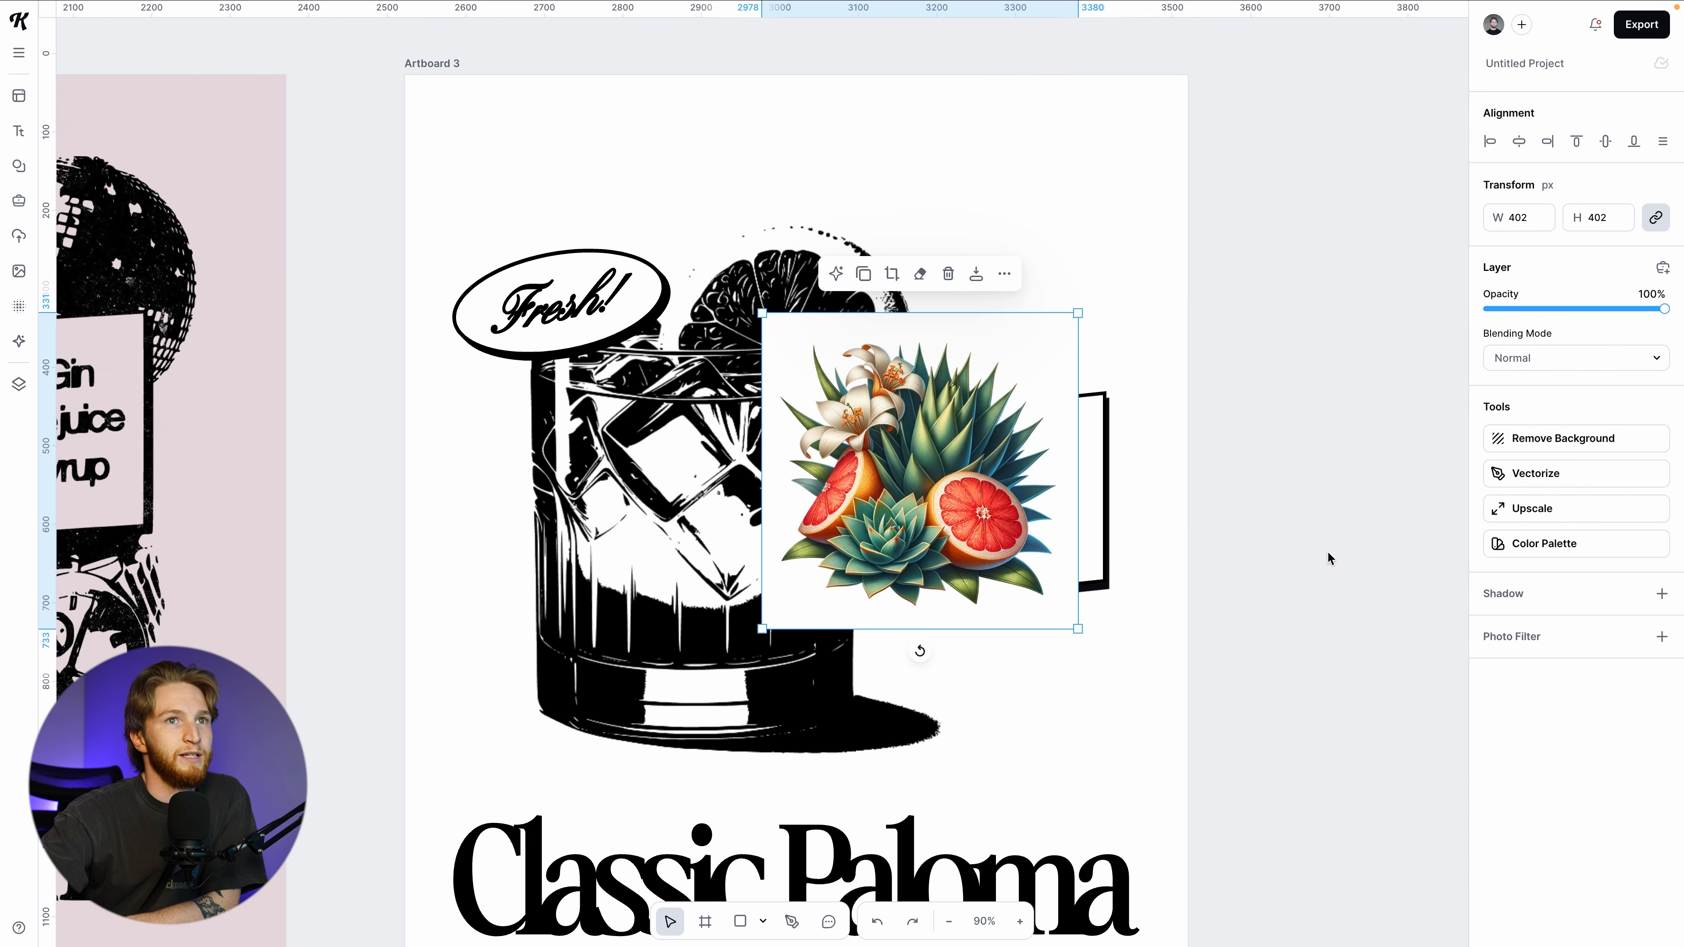
{"action": "left_click", "coordinate": [1534, 442]}
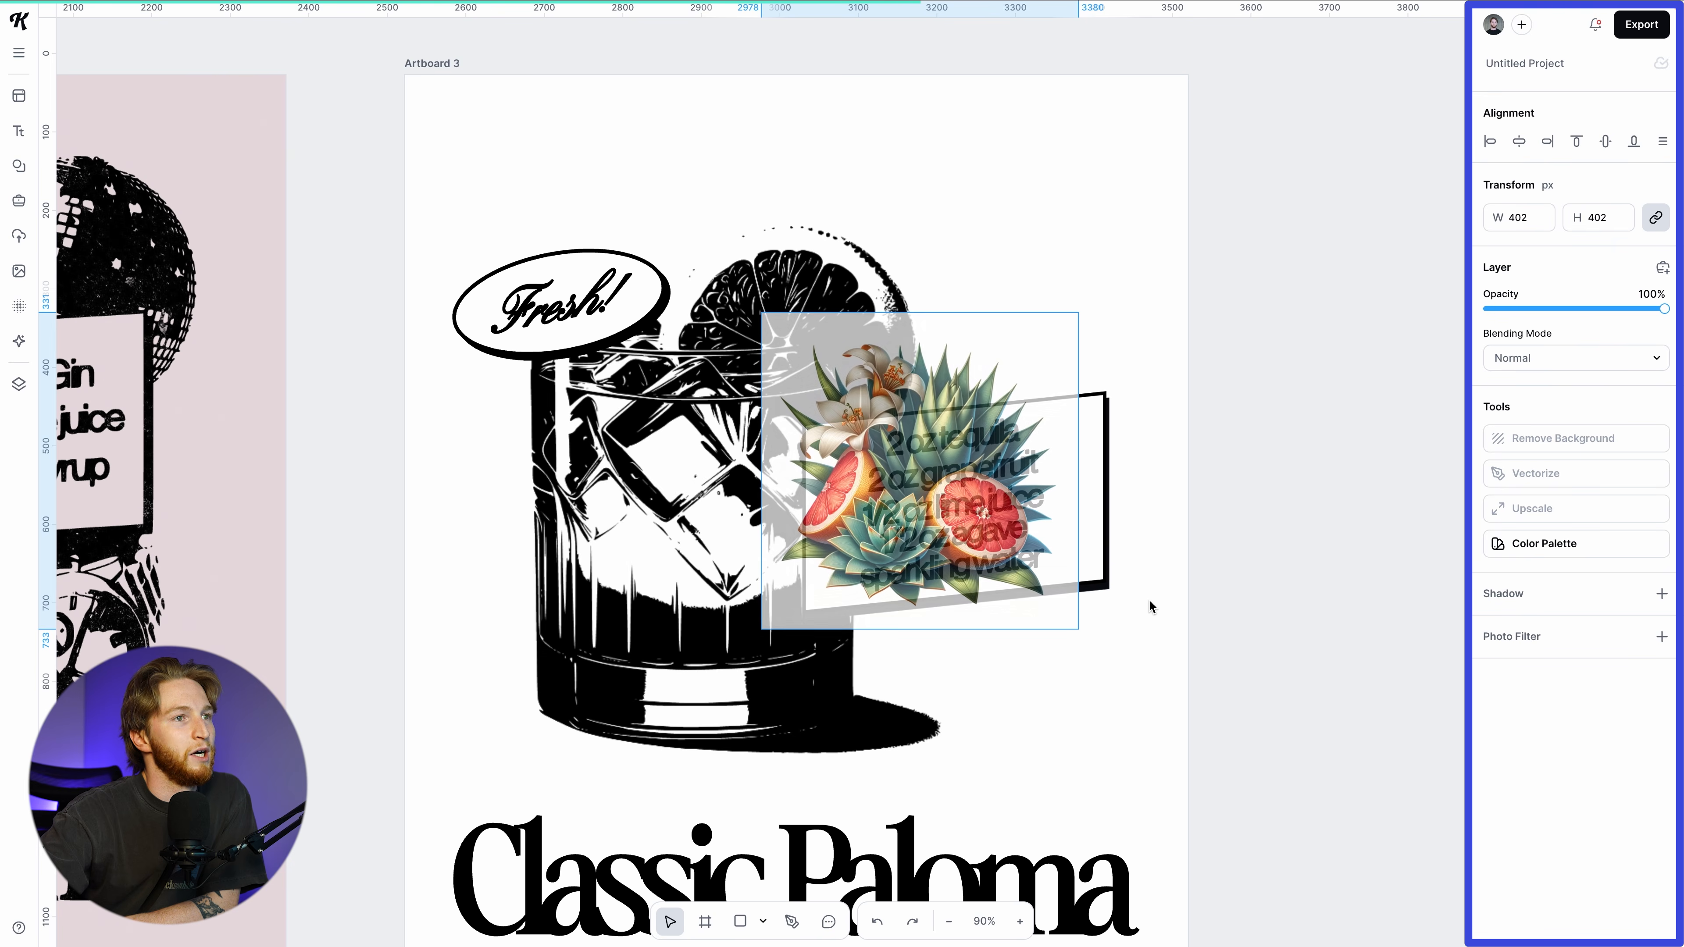
{"action": "left_click", "coordinate": [1536, 473]}
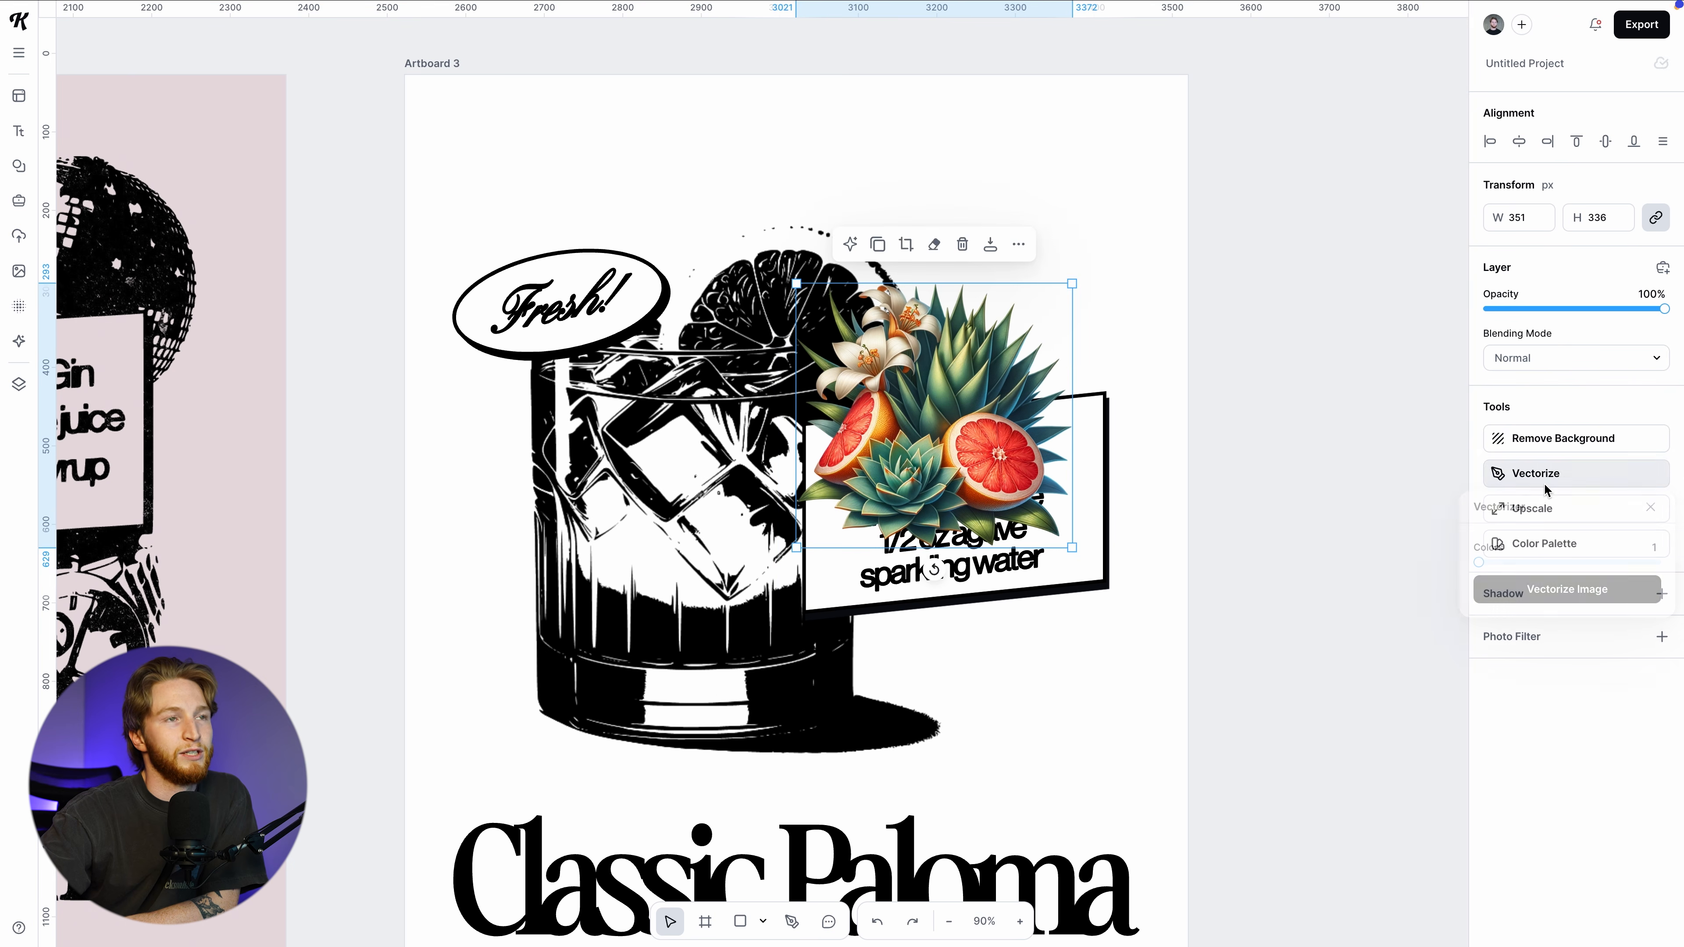
{"action": "left_click", "coordinate": [1559, 600]}
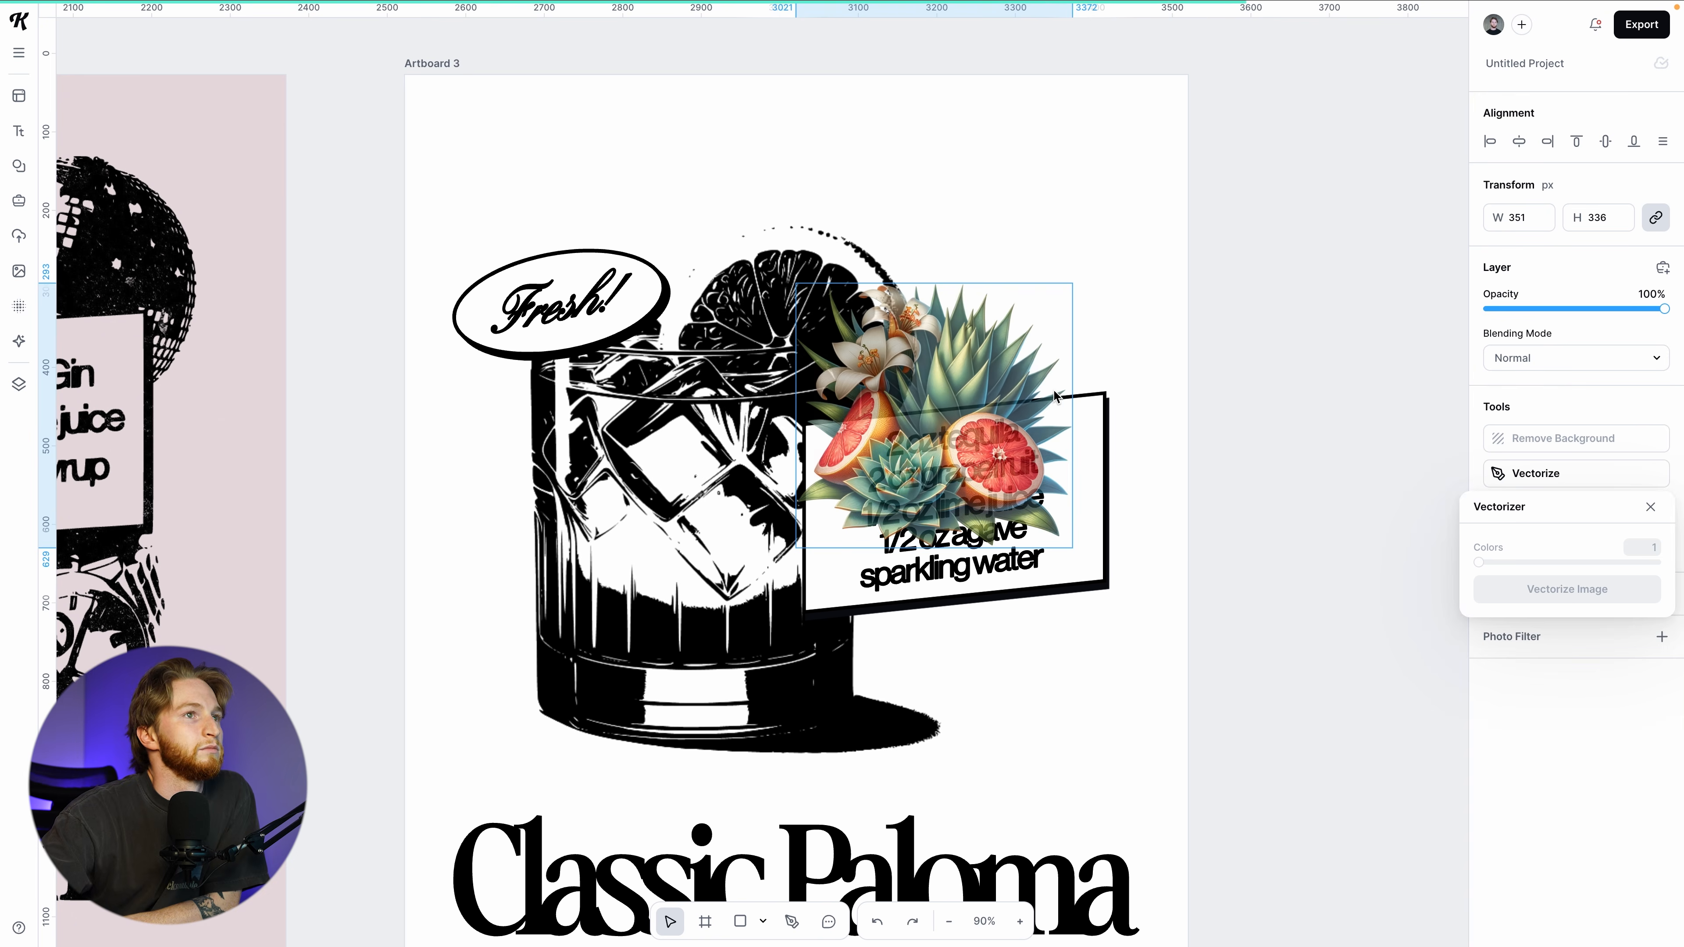
{"action": "left_click", "coordinate": [1273, 638]}
Enlarge the vectorized floral artwork to about 682 × 655 px and rotate it clockwise over the glass and ingredient box
{"action": "left_click_drag", "start_coordinate": [1273, 476], "coordinate": [791, 608]}
{"action": "left_click_drag", "start_coordinate": [935, 406], "coordinate": [1195, 154]}
{"action": "left_click_drag", "start_coordinate": [927, 690], "coordinate": [717, 649]}
{"action": "left_click_drag", "start_coordinate": [947, 616], "coordinate": [954, 673]}
Send the floral artwork to the back and fine-tune its rotation and position so its leaves fan out behind the ingredient box
{"action": "right_click", "coordinate": [991, 676]}
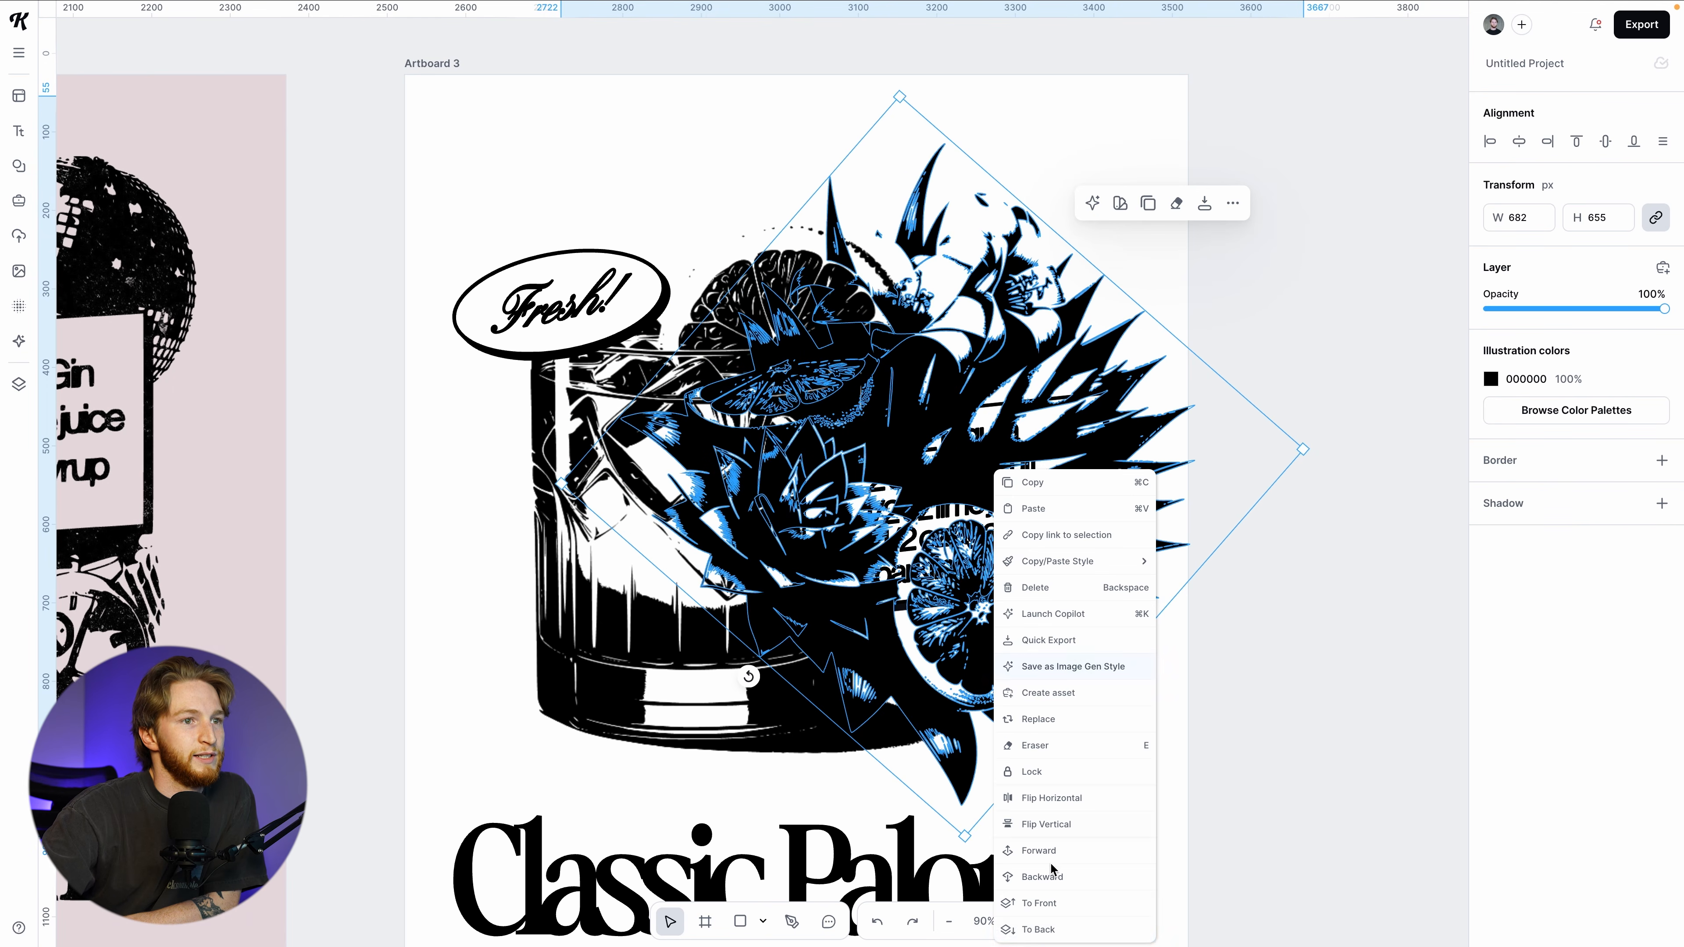
{"action": "left_click", "coordinate": [1027, 928]}
{"action": "left_click_drag", "start_coordinate": [1014, 663], "coordinate": [977, 663]}
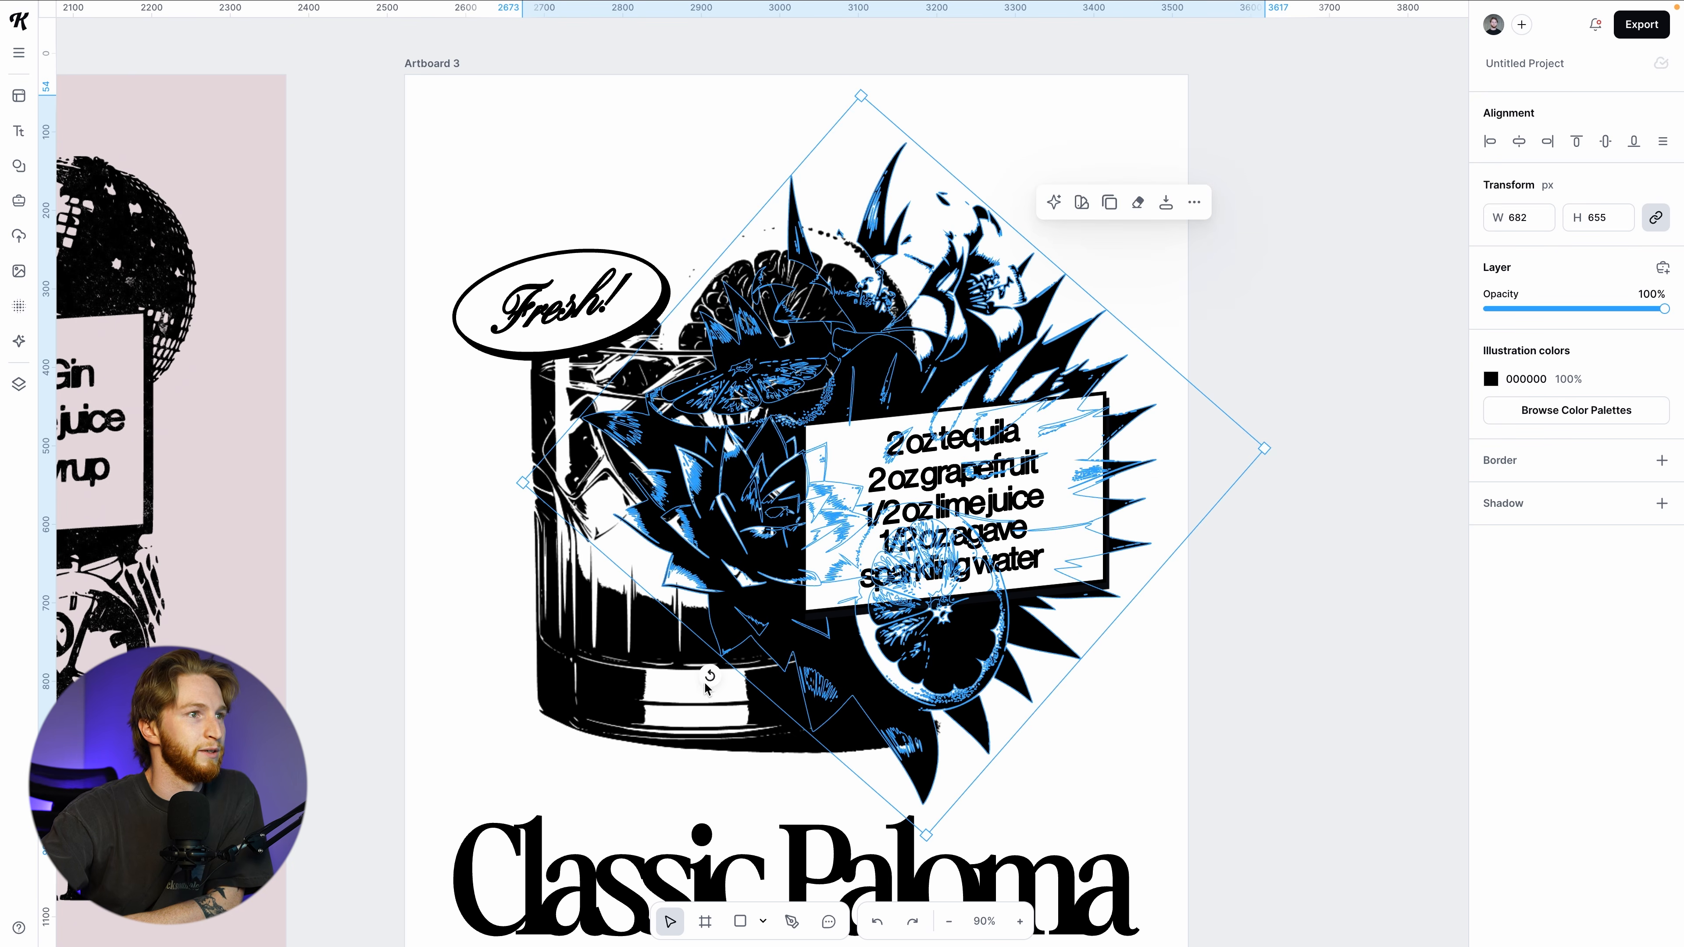
{"action": "left_click_drag", "start_coordinate": [714, 675], "coordinate": [763, 708]}
{"action": "left_click_drag", "start_coordinate": [954, 636], "coordinate": [947, 646]}
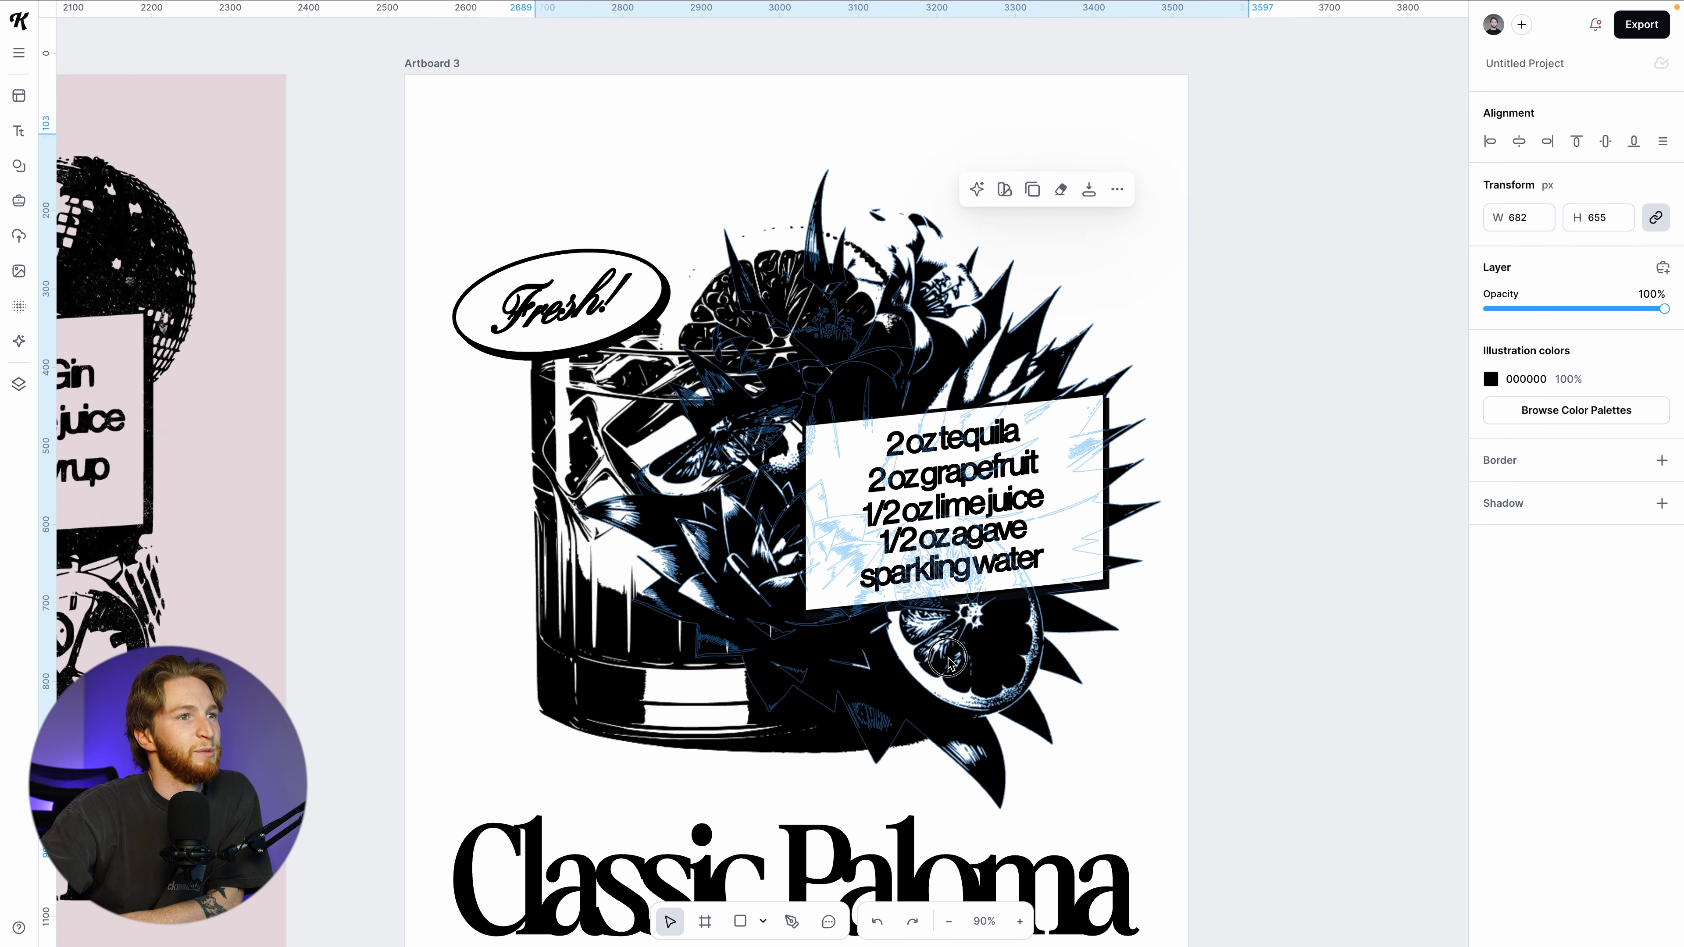
{"action": "mouse_move", "coordinate": [948, 660]}
{"action": "left_mouse_down"}
{"action": "mouse_move", "coordinate": [966, 656]}
{"action": "mouse_move", "coordinate": [952, 671]}
{"action": "left_mouse_up"}
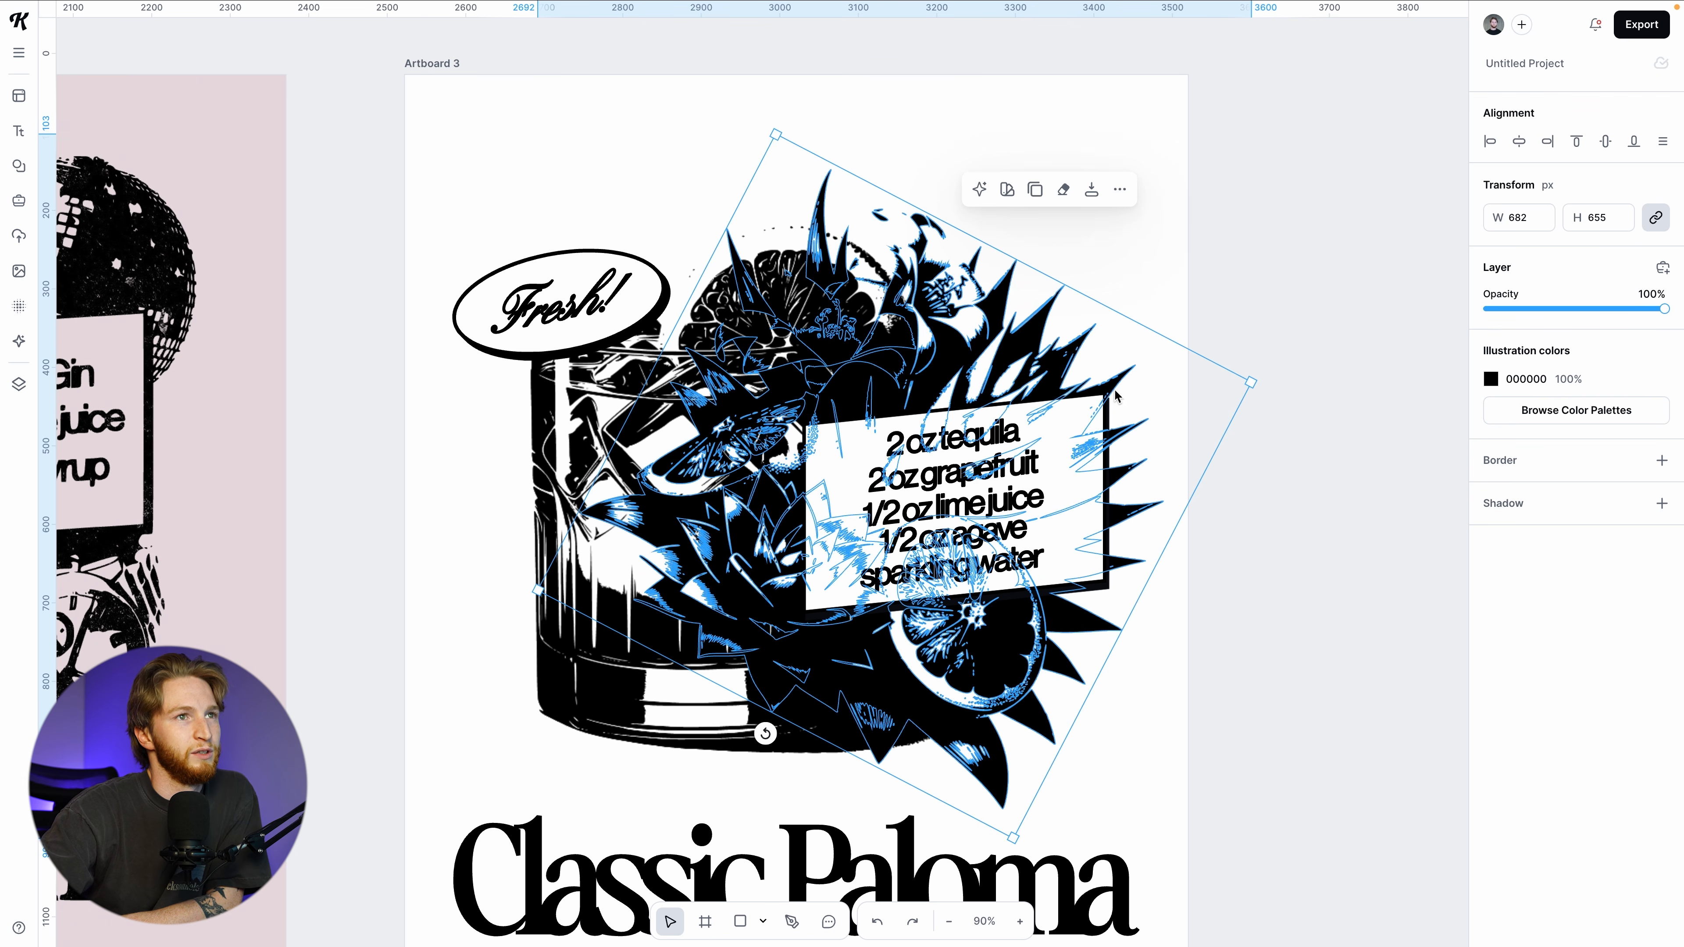
{"action": "scroll", "coordinate": [1115, 414], "scroll_direction": "up", "scroll_amount": 10}
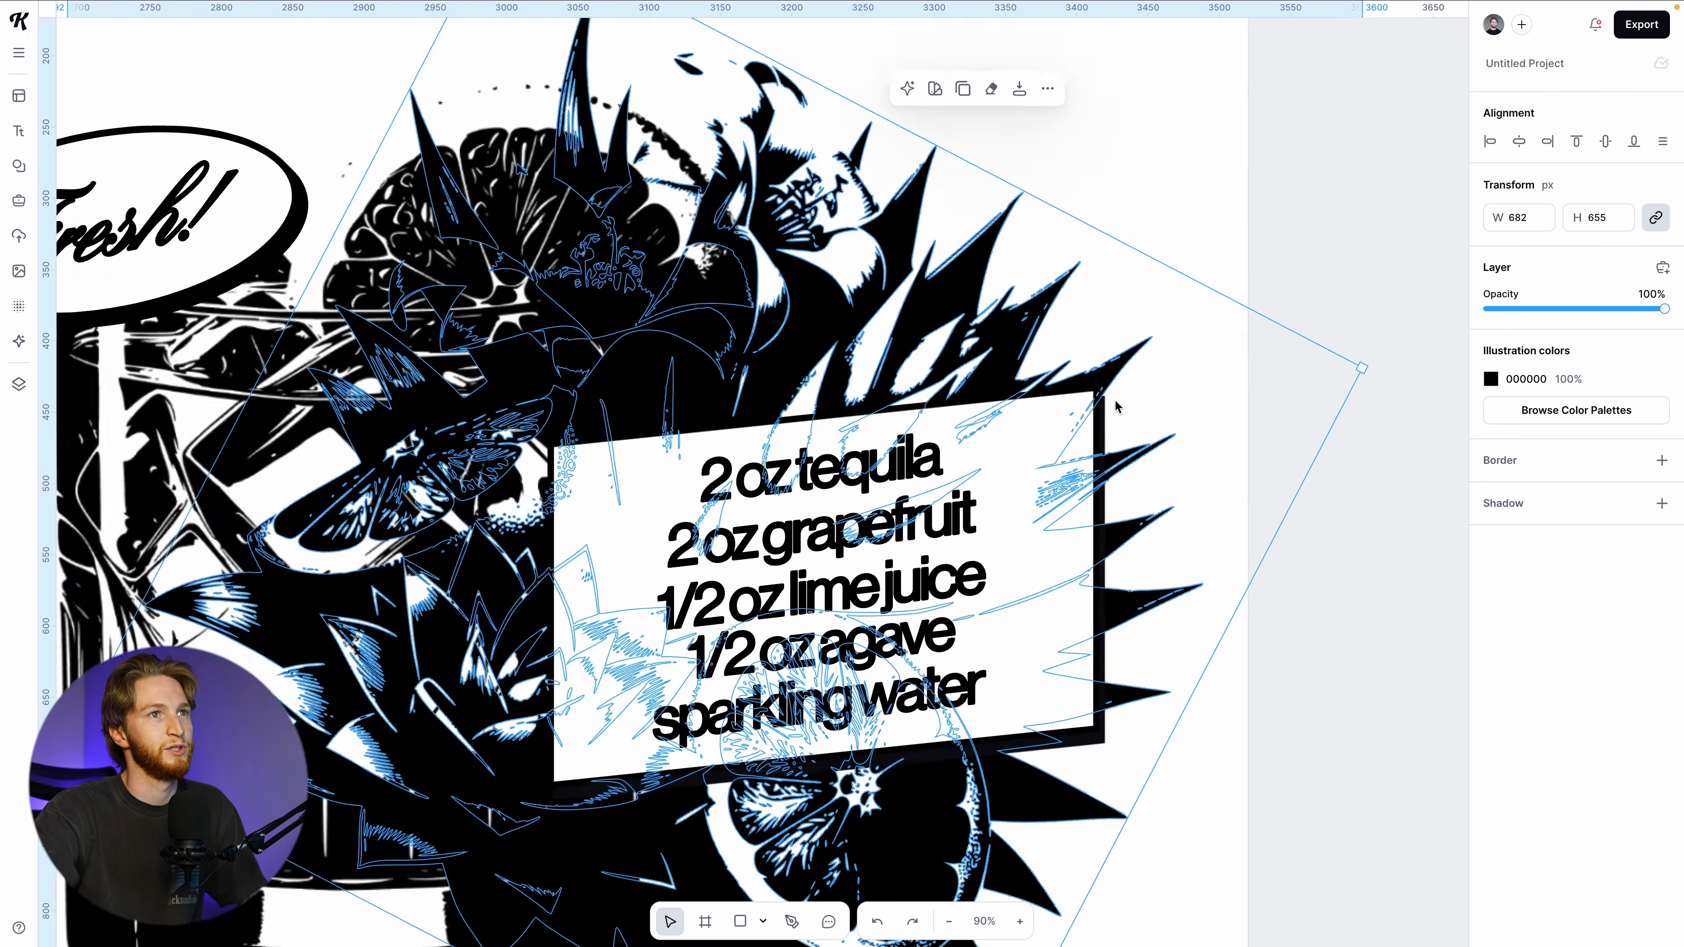
{"action": "scroll", "coordinate": [1115, 407], "scroll_direction": "up", "scroll_amount": 1}
{"action": "scroll", "coordinate": [1094, 426], "scroll_direction": "down", "scroll_amount": 10}
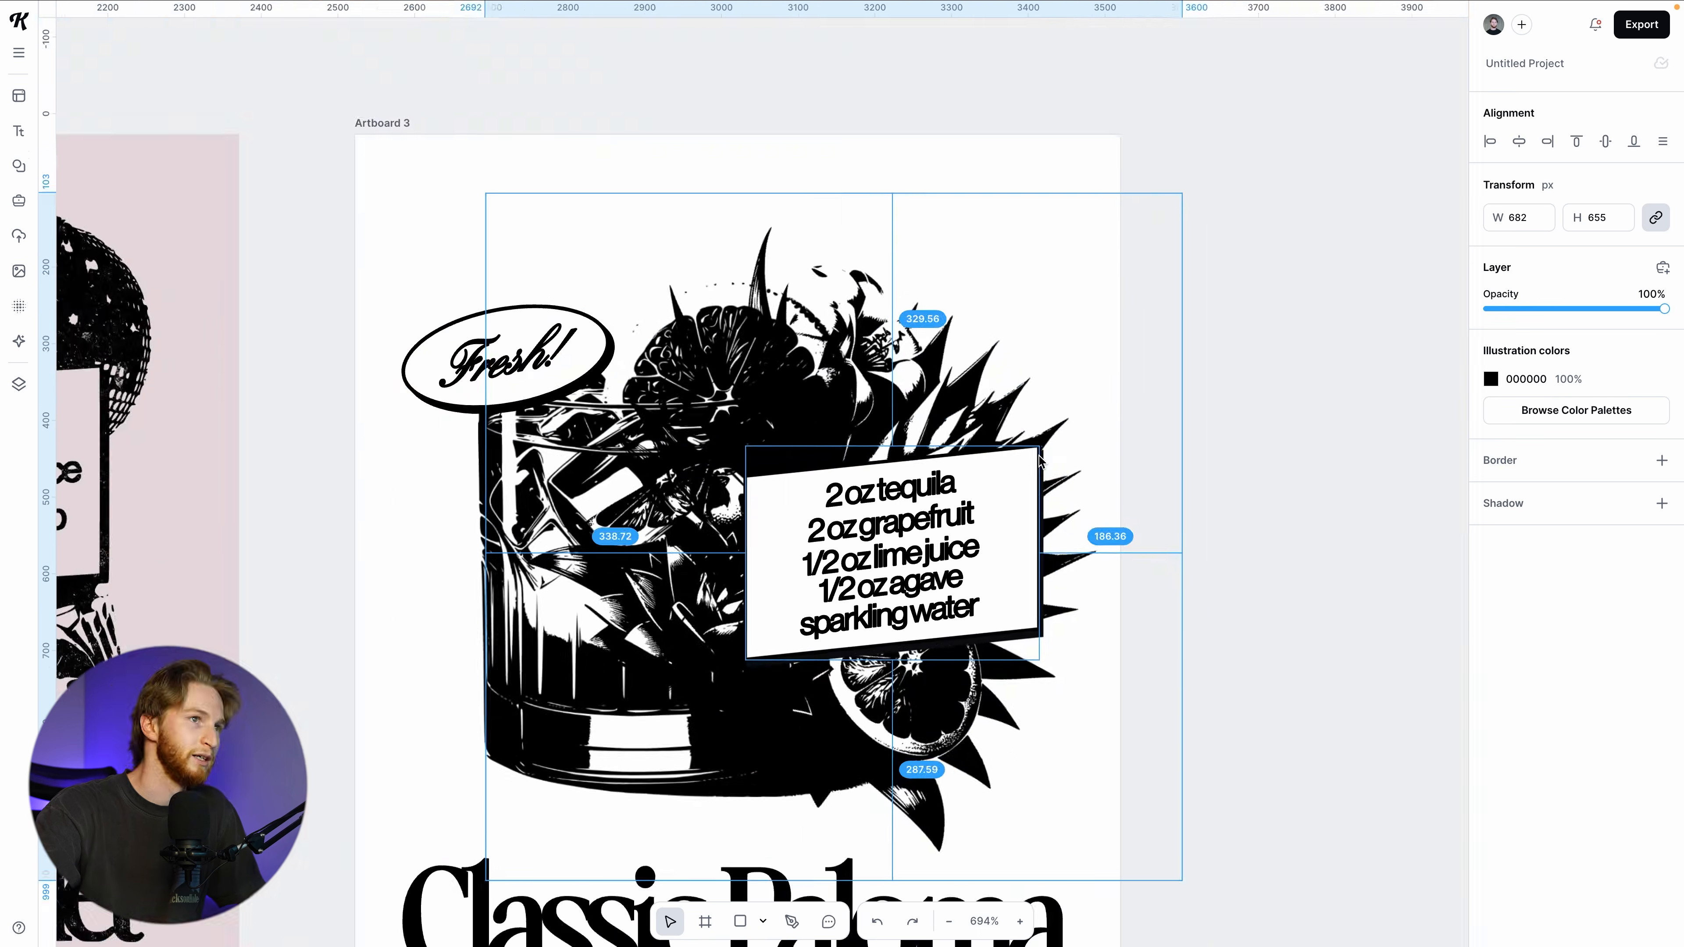
{"action": "scroll", "coordinate": [1005, 640], "scroll_direction": "down", "scroll_amount": 1}
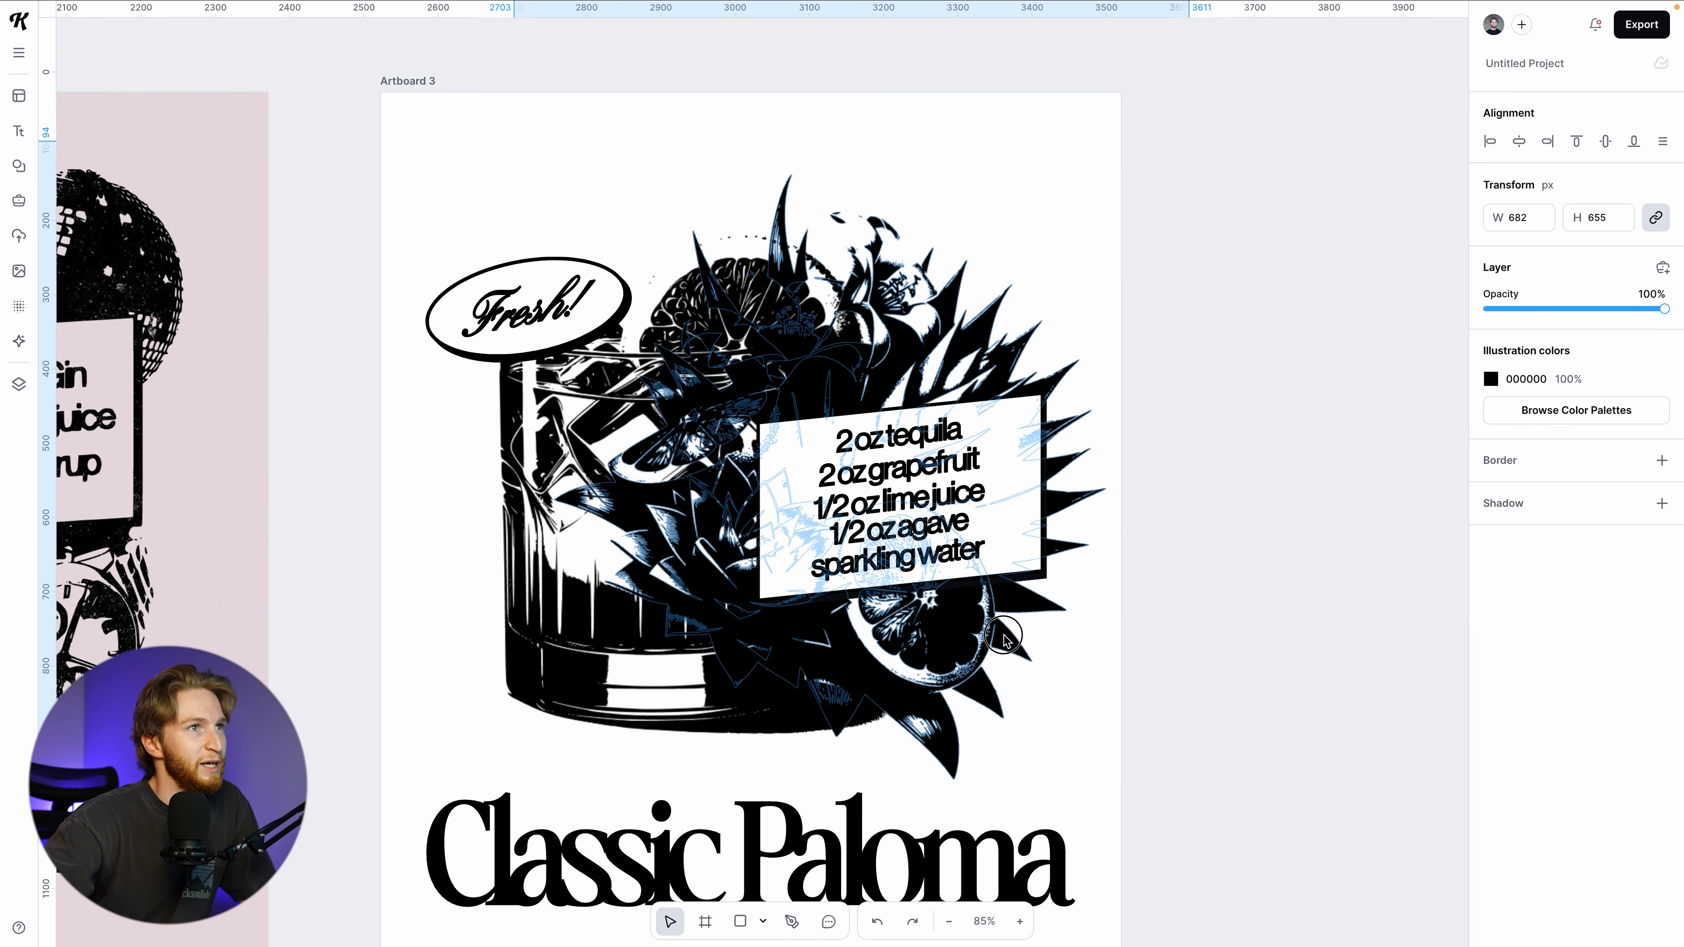
Recolor the floral artwork from behind the glass in red (FF2C2C)
{"action": "left_click", "coordinate": [1216, 581]}
{"action": "scroll", "coordinate": [1236, 589], "scroll_direction": "left", "scroll_amount": 3}
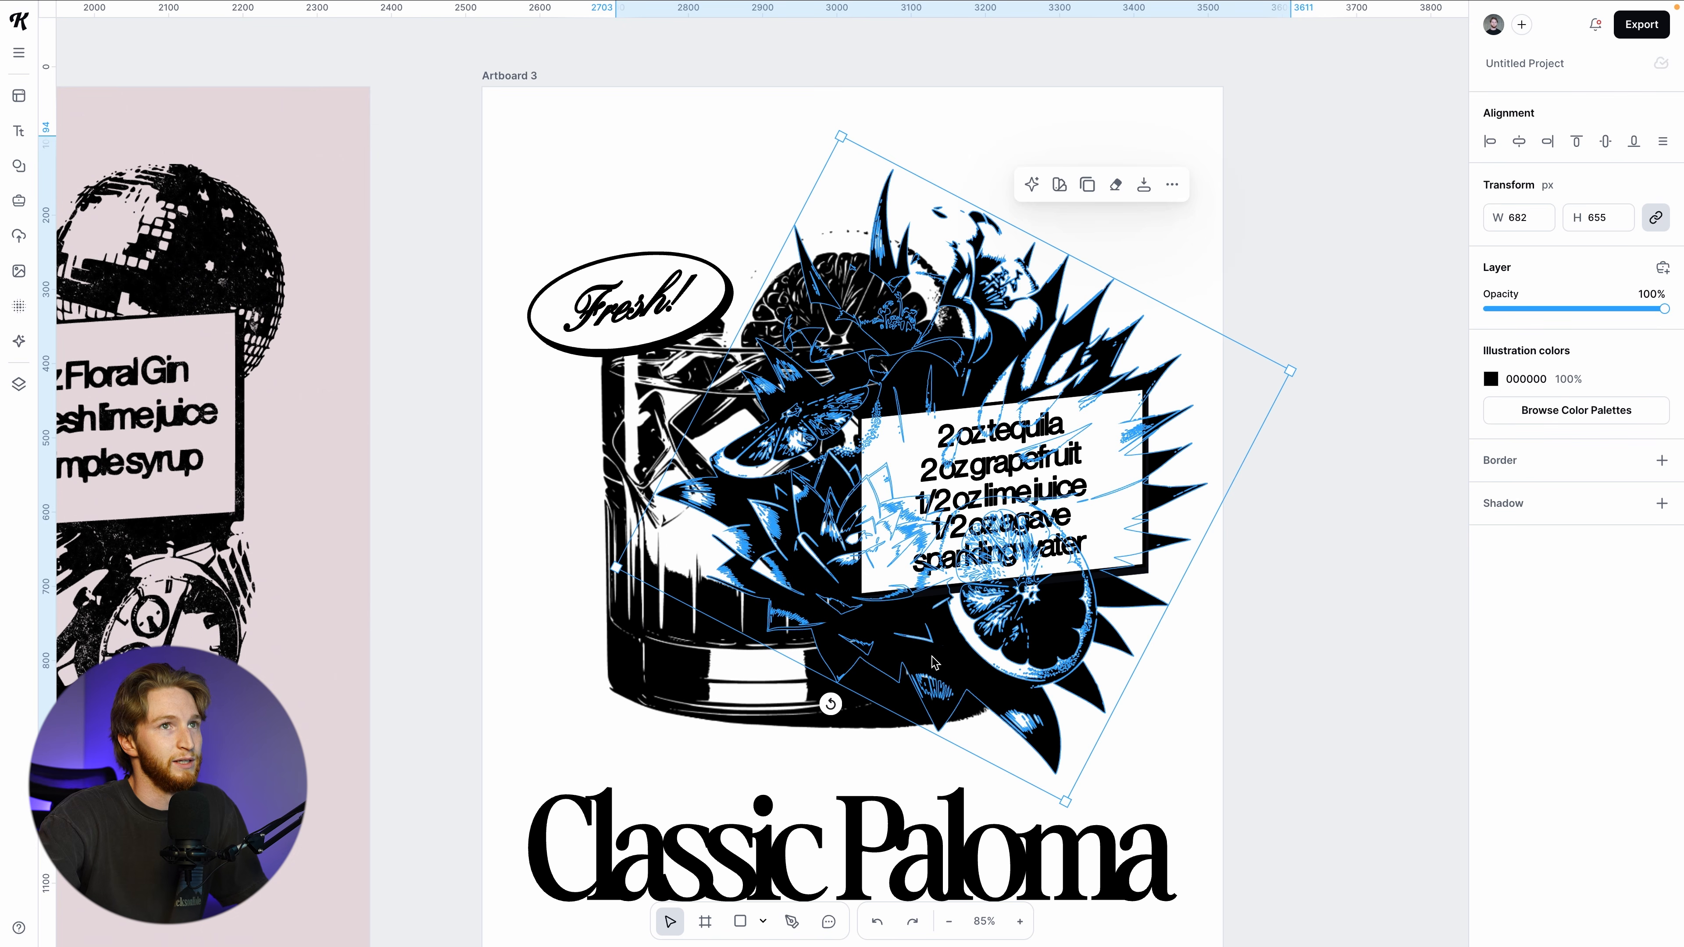
{"action": "left_click", "coordinate": [1491, 379]}
{"action": "mouse_move", "coordinate": [1409, 458]}
{"action": "left_mouse_down"}
{"action": "mouse_move", "coordinate": [1372, 478]}
{"action": "mouse_move", "coordinate": [1426, 385]}
{"action": "left_mouse_up"}
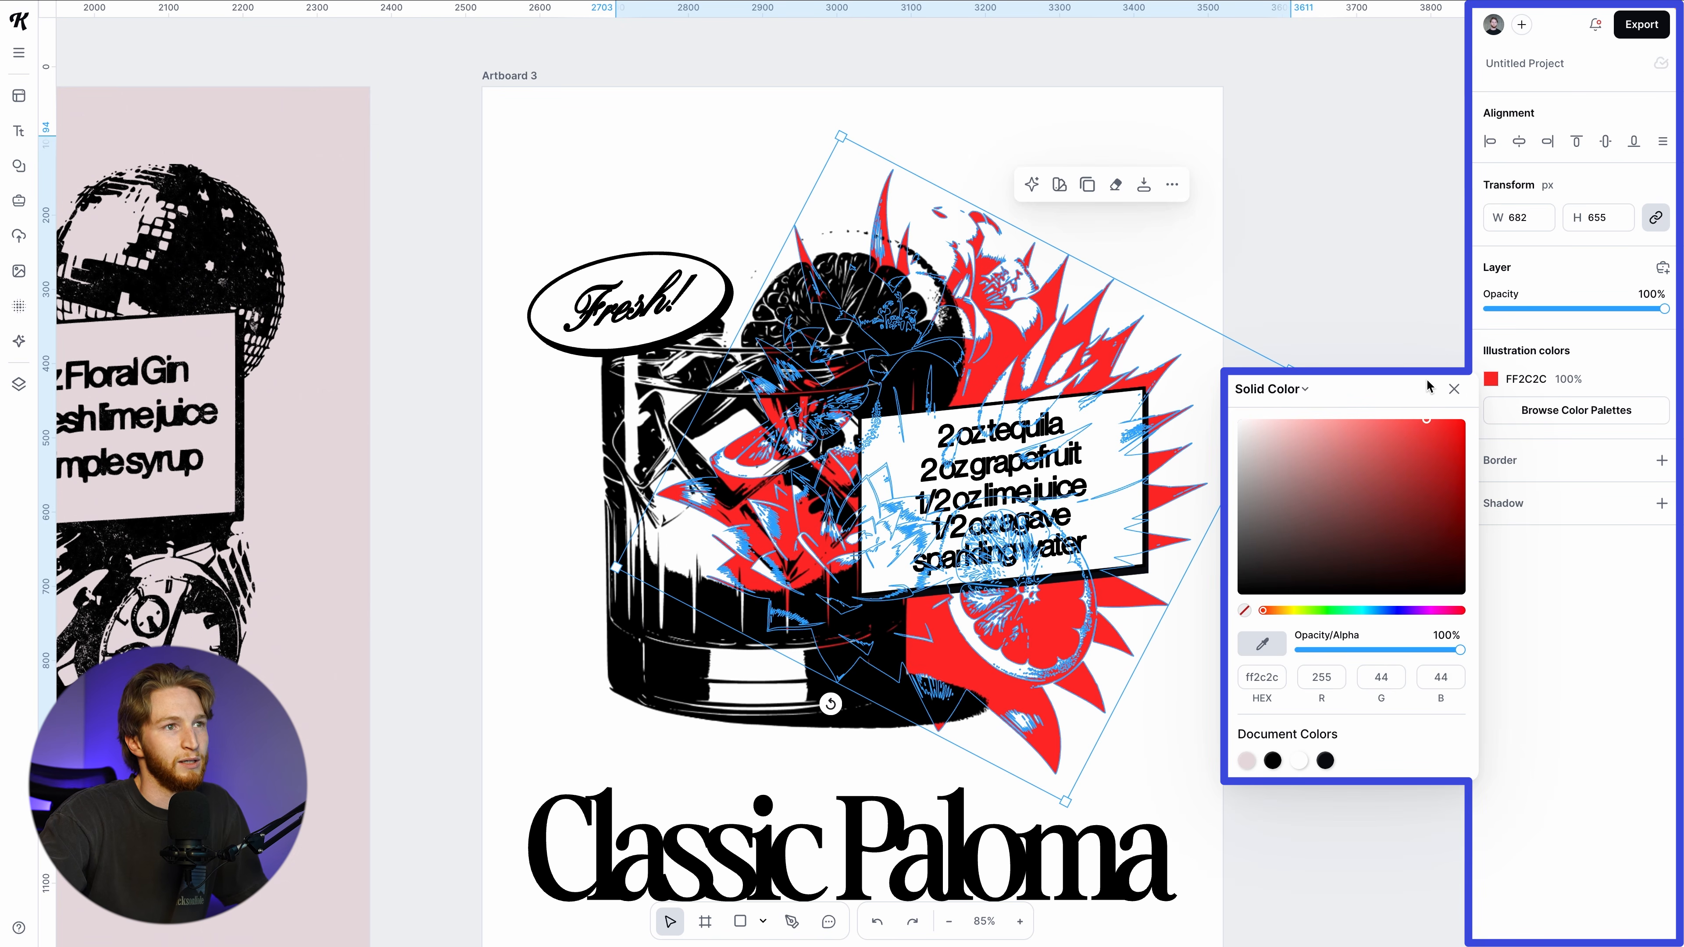
{"action": "left_click", "coordinate": [1454, 390]}
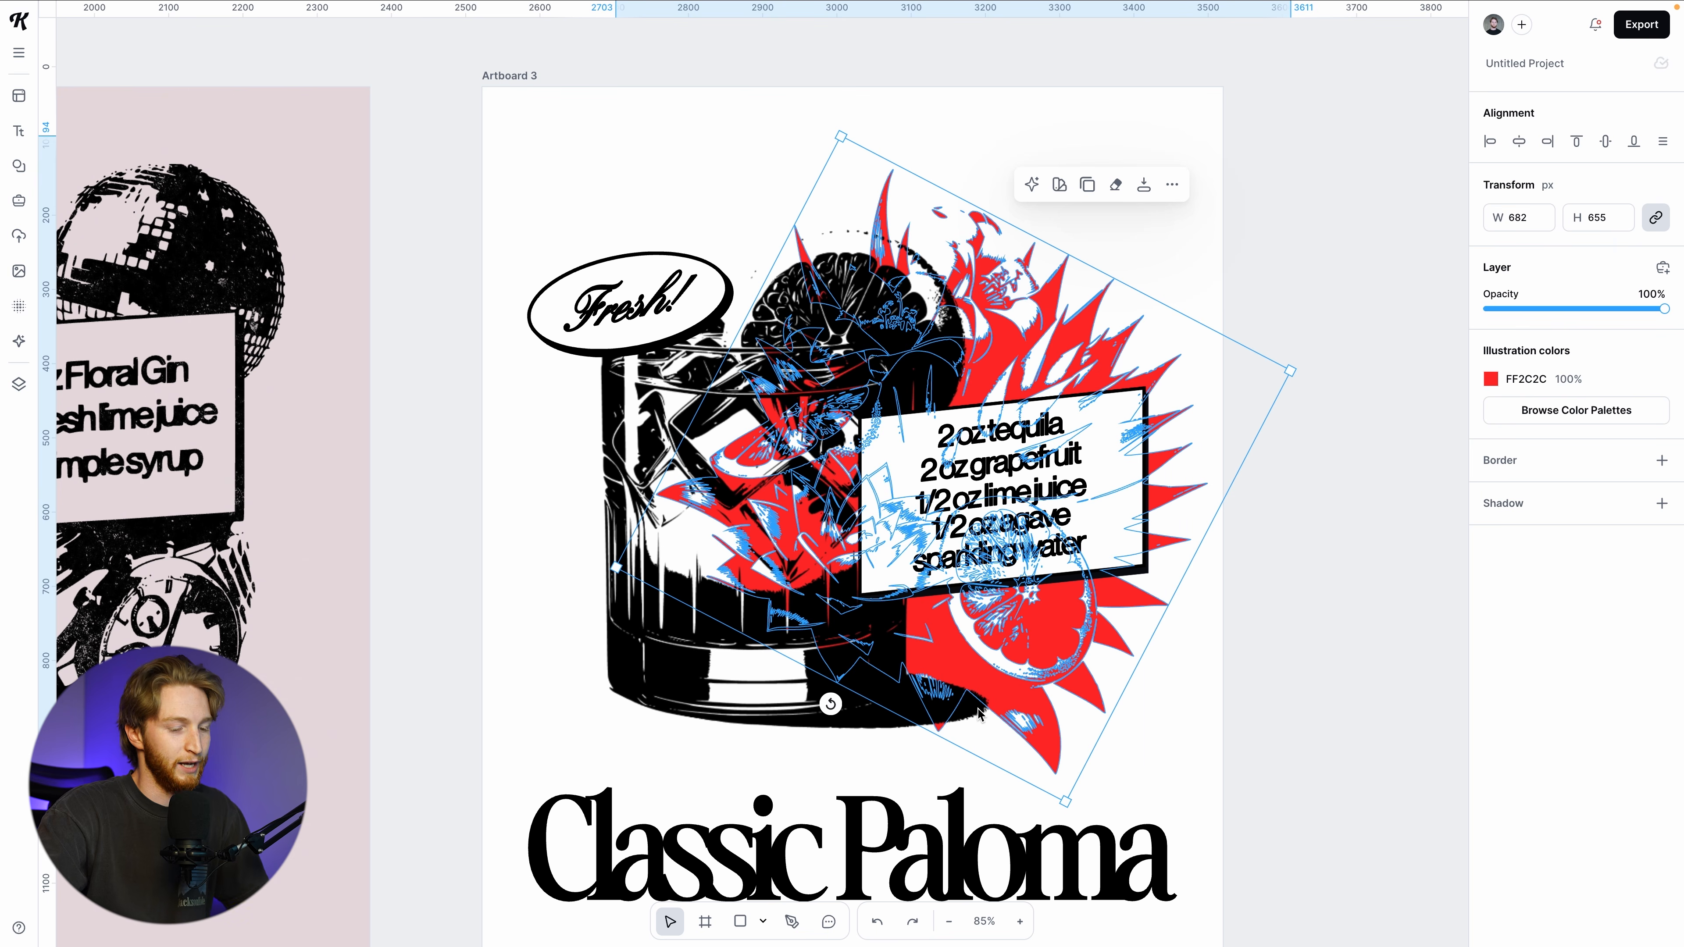
Erase the red artwork along the lower inner edge of the ingredient box with a size 25 eraser
{"action": "key", "text": "e"}
{"action": "left_click", "coordinate": [900, 521]}
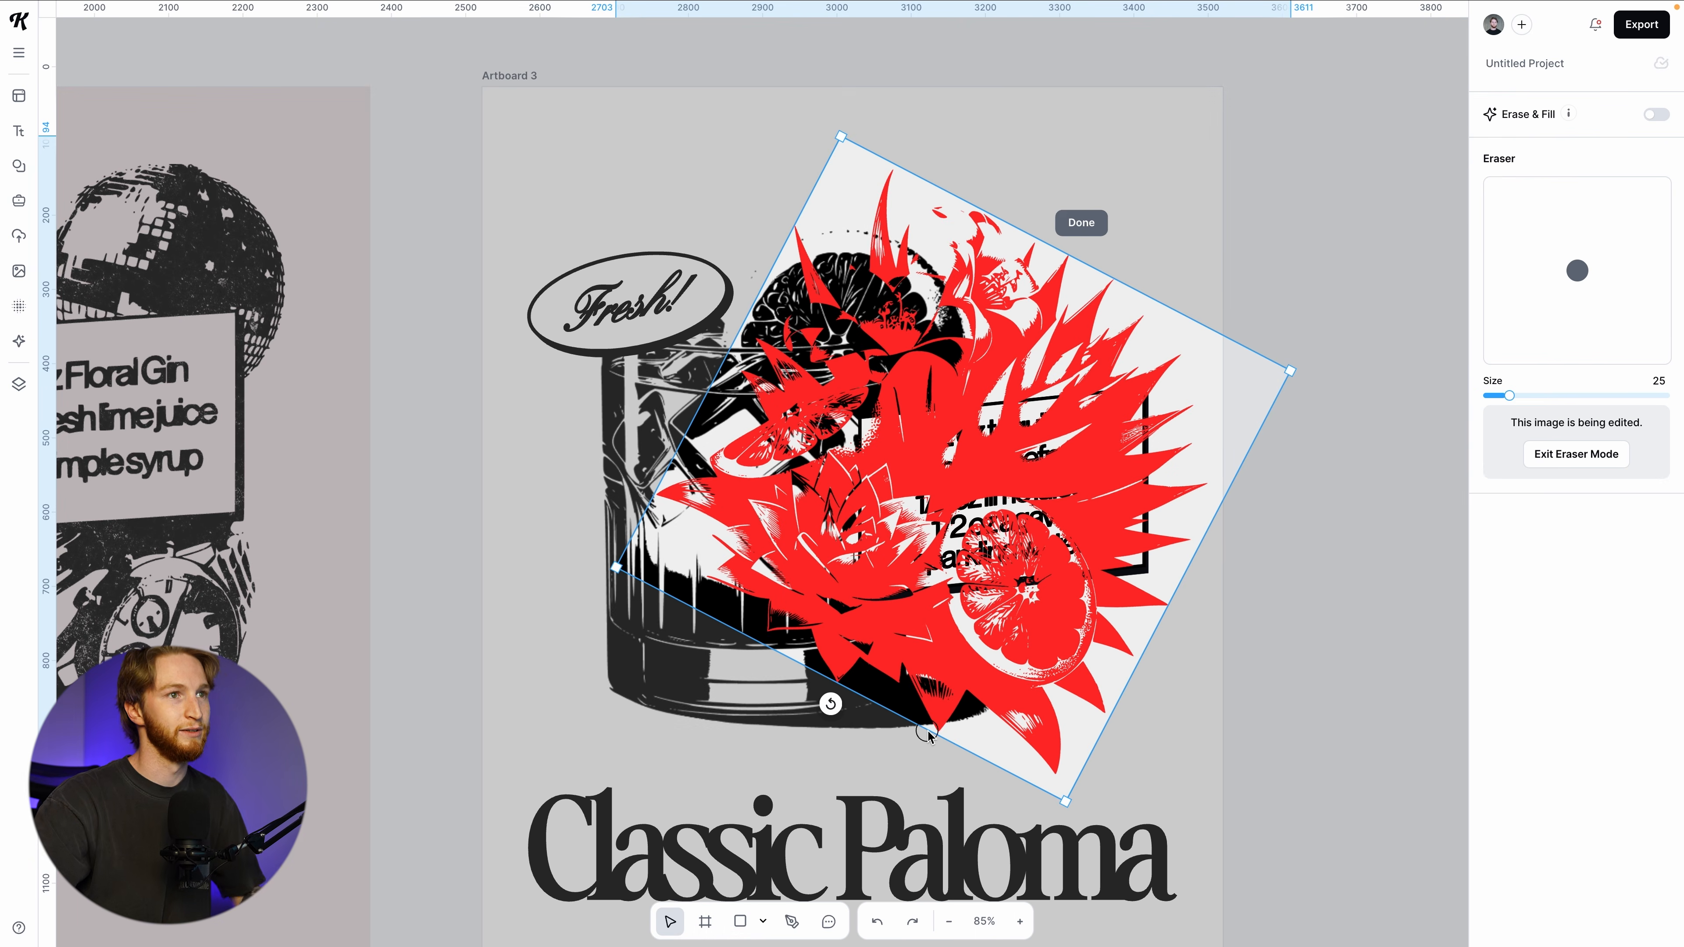
{"action": "mouse_move", "coordinate": [953, 727]}
{"action": "left_mouse_down"}
{"action": "mouse_move", "coordinate": [895, 723]}
{"action": "mouse_move", "coordinate": [889, 632]}
{"action": "mouse_move", "coordinate": [861, 664]}
{"action": "mouse_move", "coordinate": [833, 600]}
{"action": "mouse_move", "coordinate": [837, 614]}
{"action": "mouse_move", "coordinate": [910, 581]}
{"action": "left_mouse_up"}
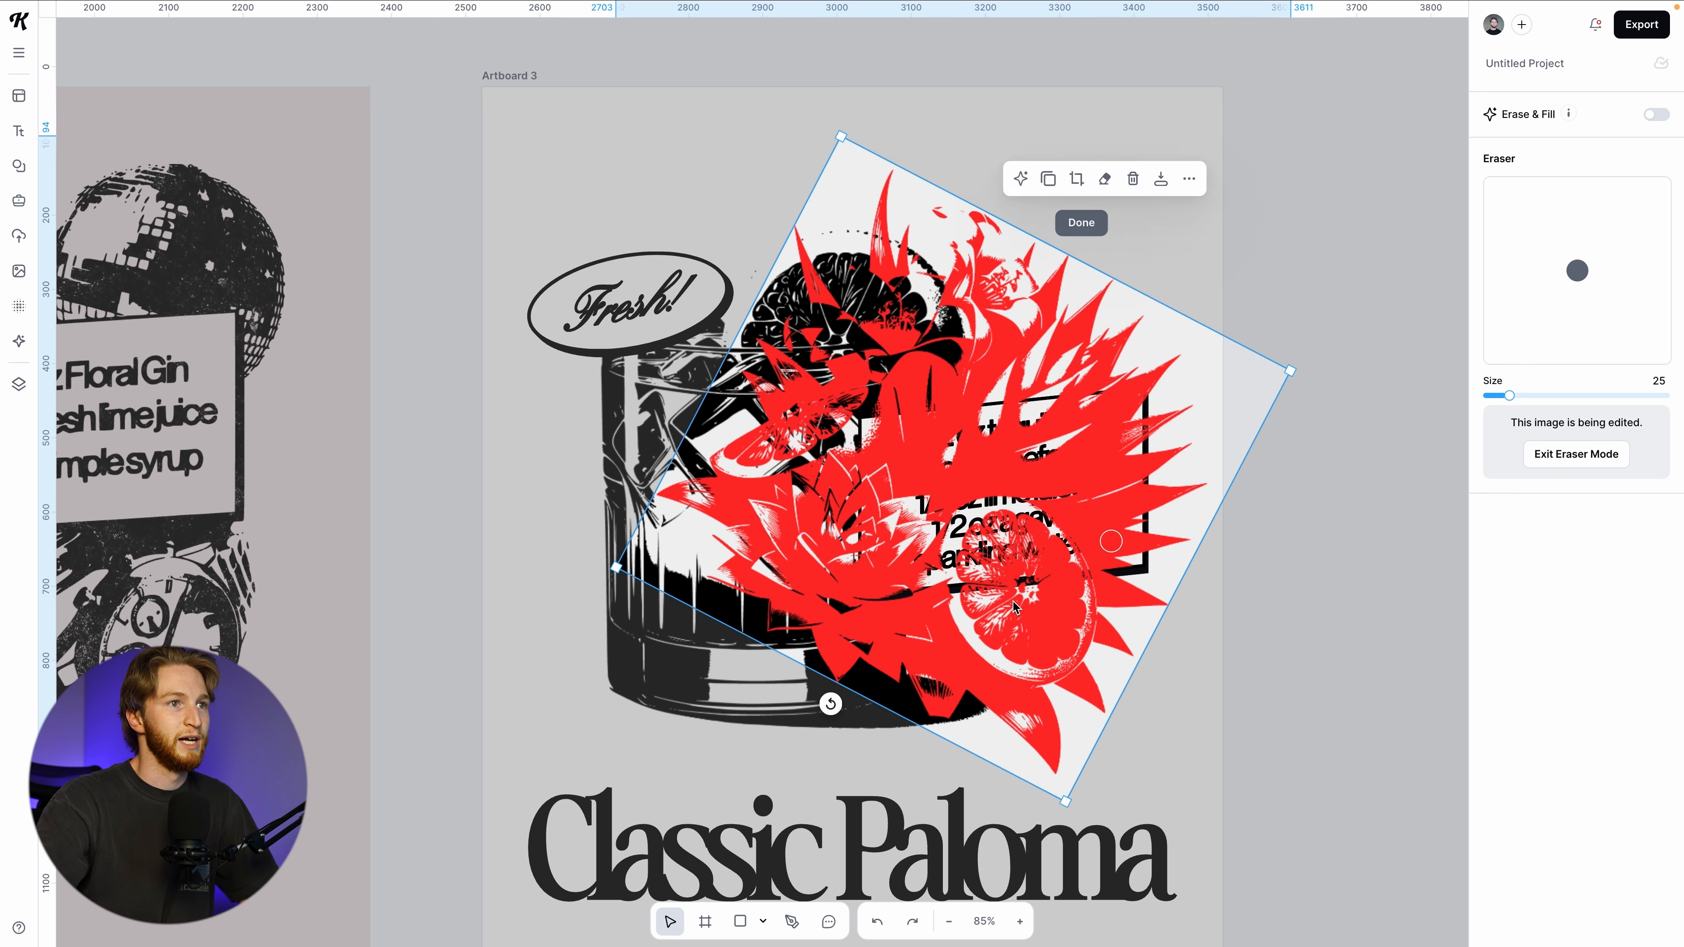
{"action": "scroll", "coordinate": [955, 584], "scroll_direction": "up", "scroll_amount": 5}
{"action": "left_click_drag", "start_coordinate": [818, 598], "coordinate": [721, 600]}
{"action": "mouse_move", "coordinate": [835, 794]}
{"action": "left_mouse_down"}
{"action": "mouse_move", "coordinate": [808, 704]}
{"action": "mouse_move", "coordinate": [809, 742]}
{"action": "mouse_move", "coordinate": [815, 698]}
{"action": "left_mouse_up"}
{"action": "mouse_move", "coordinate": [819, 633]}
{"action": "left_mouse_down"}
{"action": "mouse_move", "coordinate": [802, 780]}
{"action": "mouse_move", "coordinate": [669, 779]}
{"action": "left_mouse_up"}
{"action": "scroll", "coordinate": [1093, 172], "scroll_direction": "right", "scroll_amount": 4}
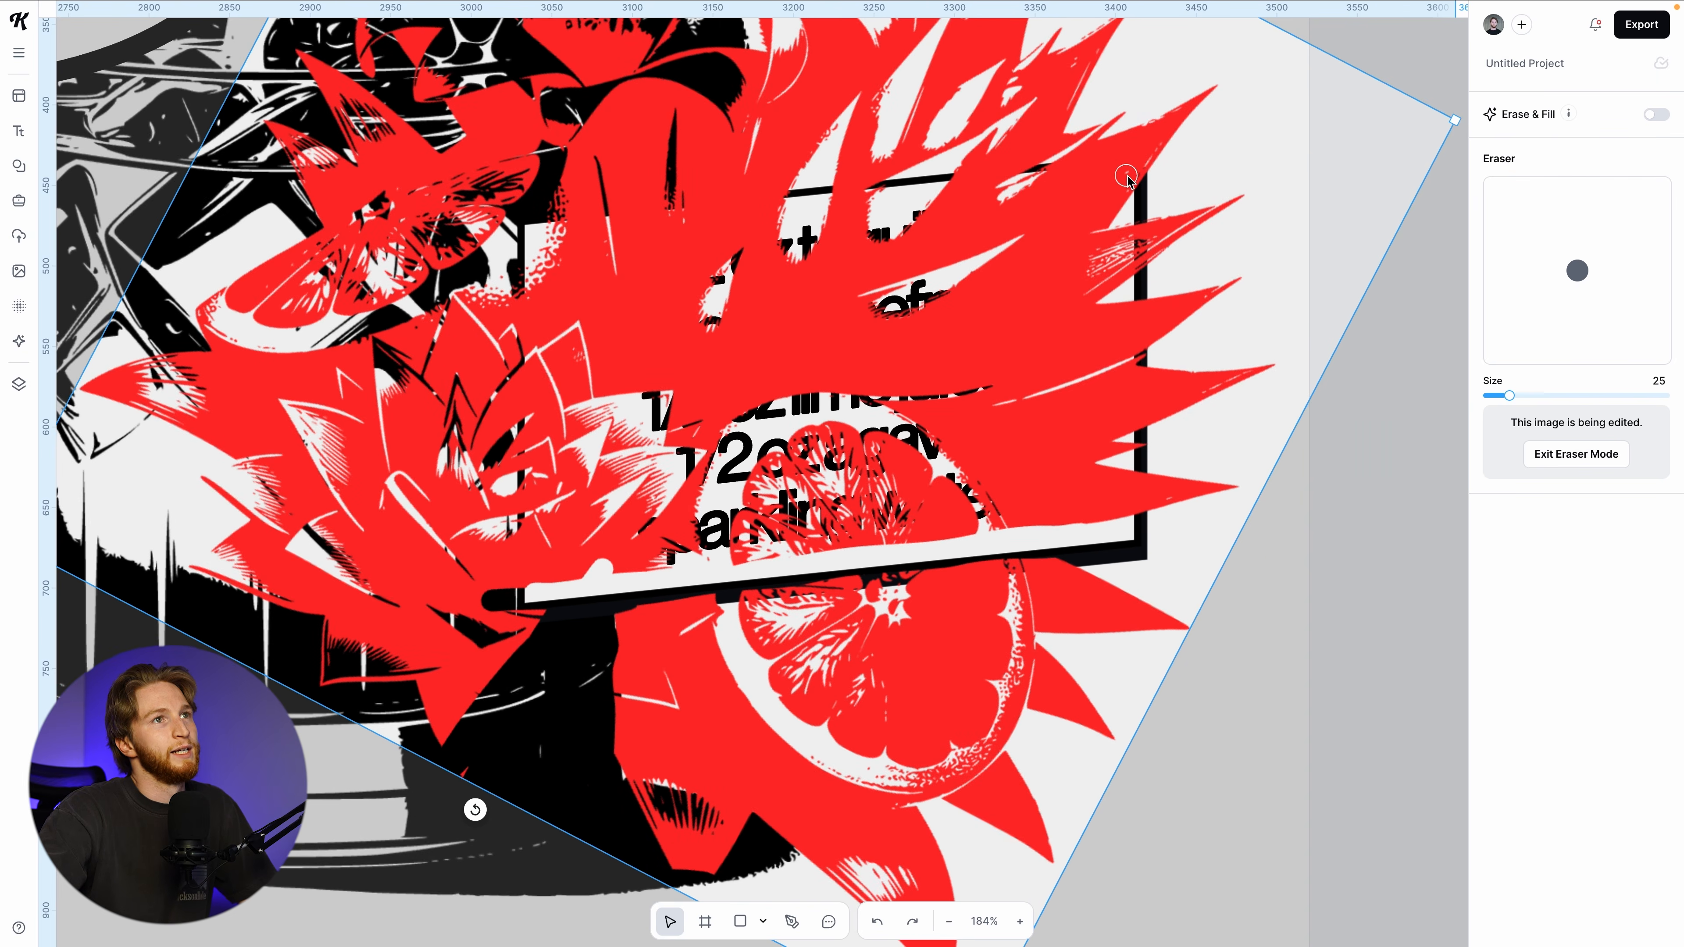
Undo the rough erasure and erase the red artwork cleanly along the upper and both side inner edges of the ingredient box
{"action": "scroll", "coordinate": [1127, 184], "scroll_direction": "down", "scroll_amount": 1}
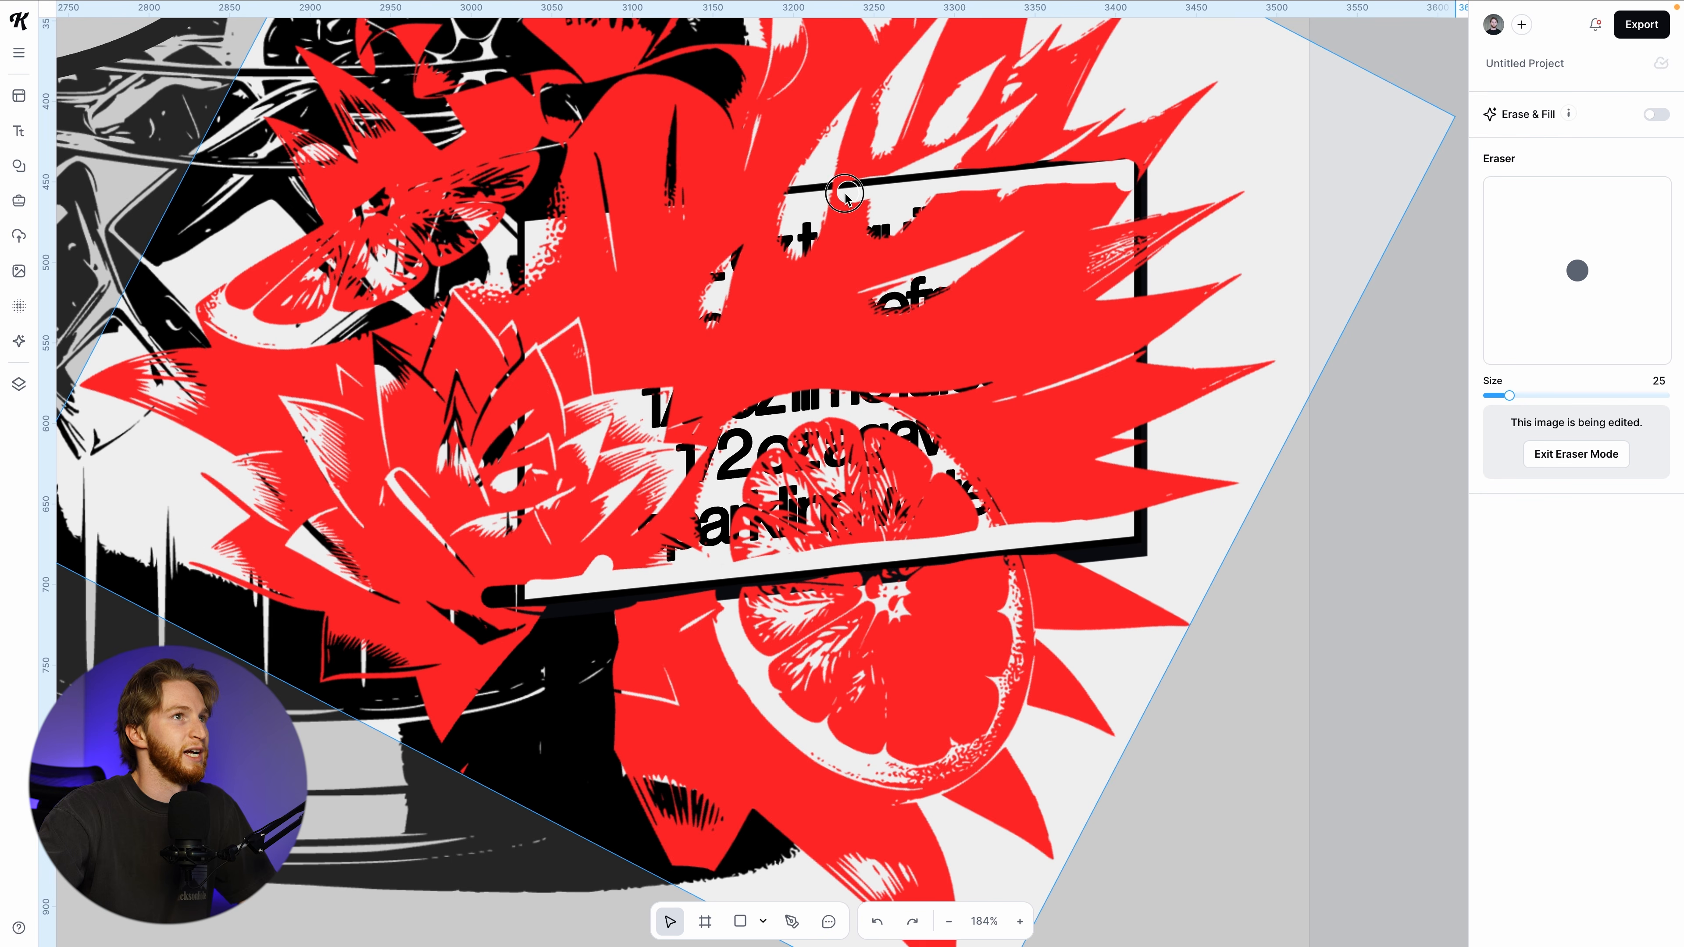
{"action": "key", "text": "super+z"}
{"action": "mouse_move", "coordinate": [1133, 186]}
{"action": "left_mouse_down"}
{"action": "mouse_move", "coordinate": [1134, 165]}
{"action": "mouse_move", "coordinate": [1104, 170]}
{"action": "left_mouse_up"}
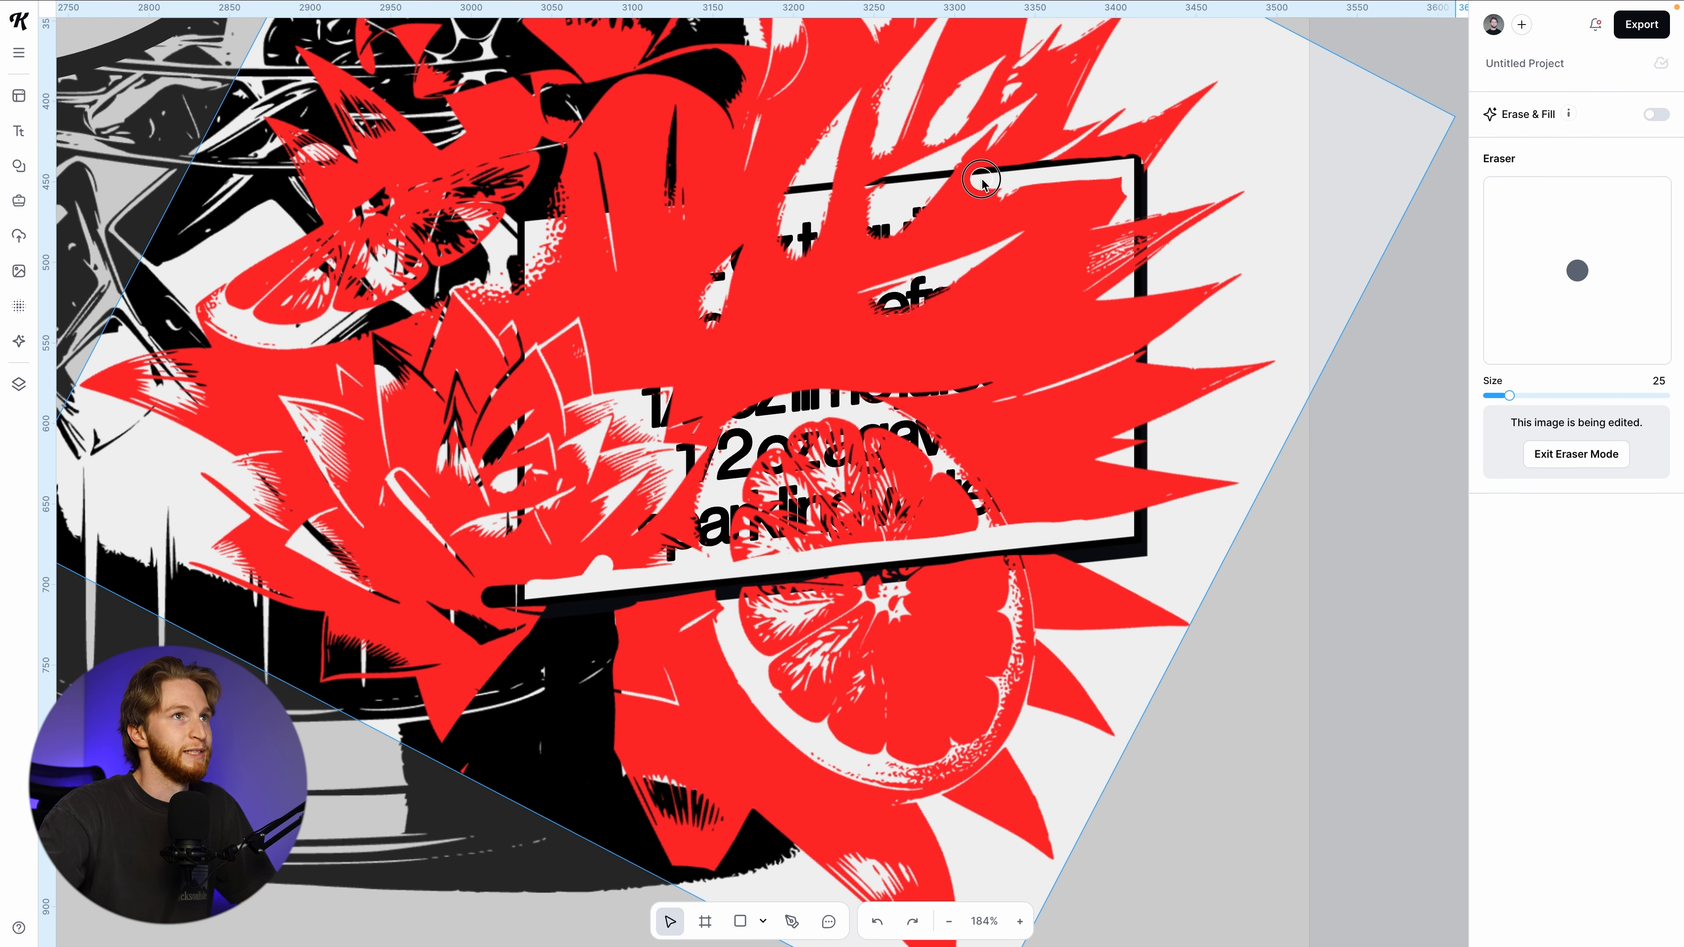
{"action": "left_click_drag", "start_coordinate": [933, 192], "coordinate": [822, 201]}
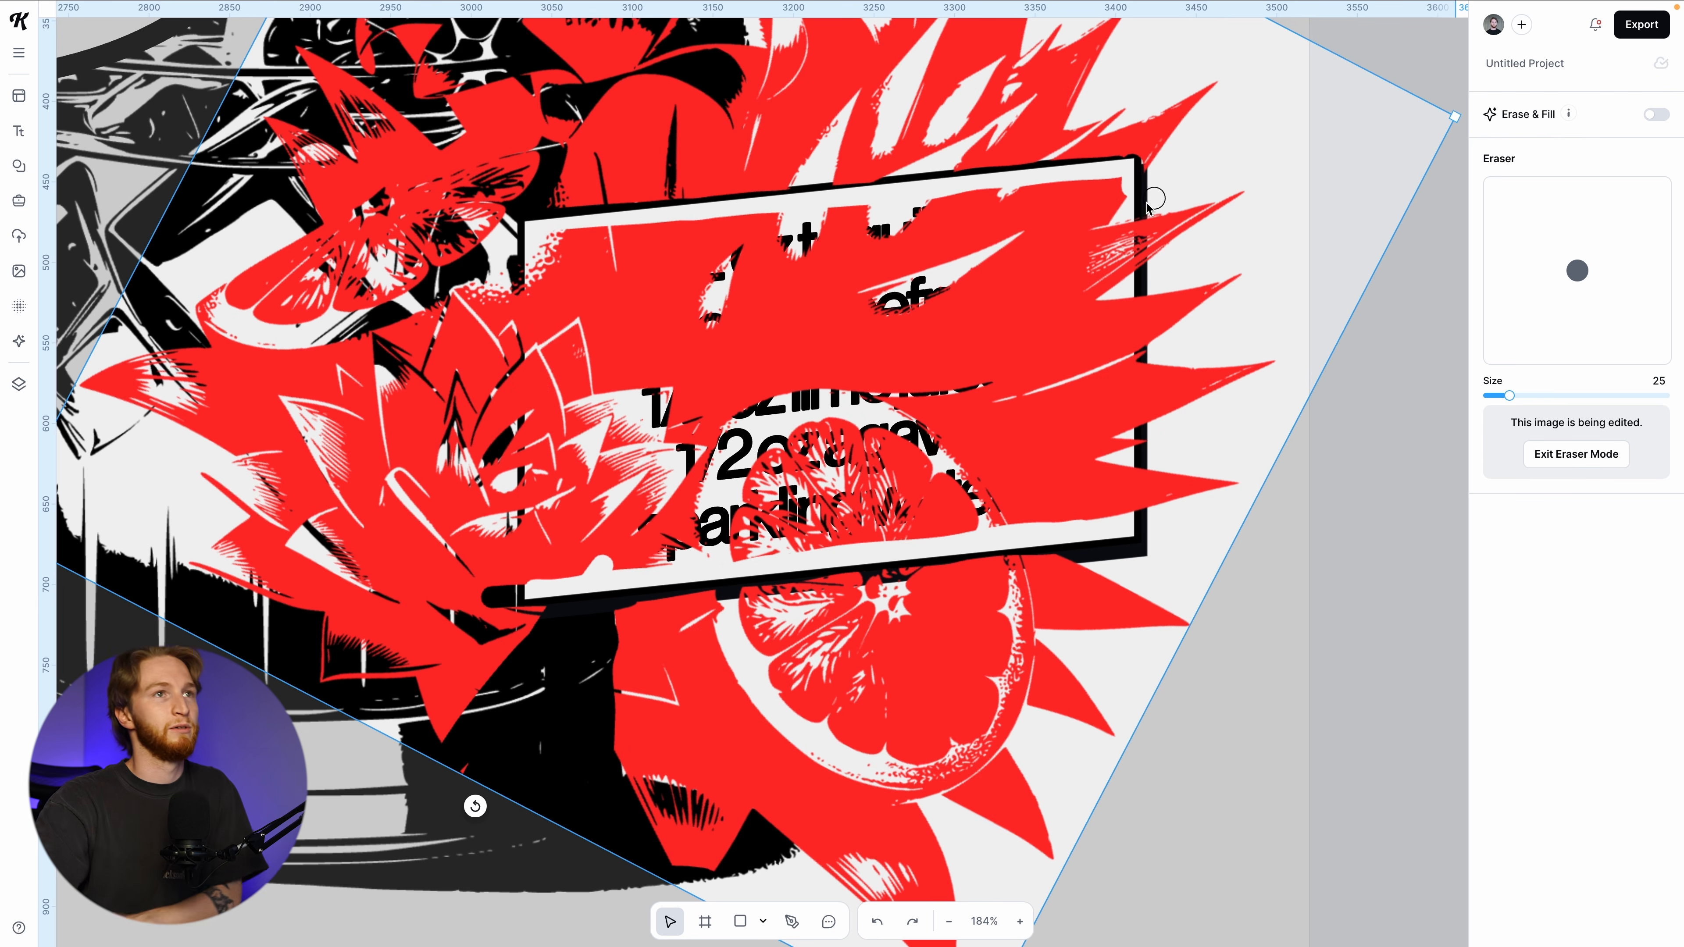
{"action": "left_click_drag", "start_coordinate": [1131, 192], "coordinate": [1127, 514]}
{"action": "left_click_drag", "start_coordinate": [530, 577], "coordinate": [531, 268]}
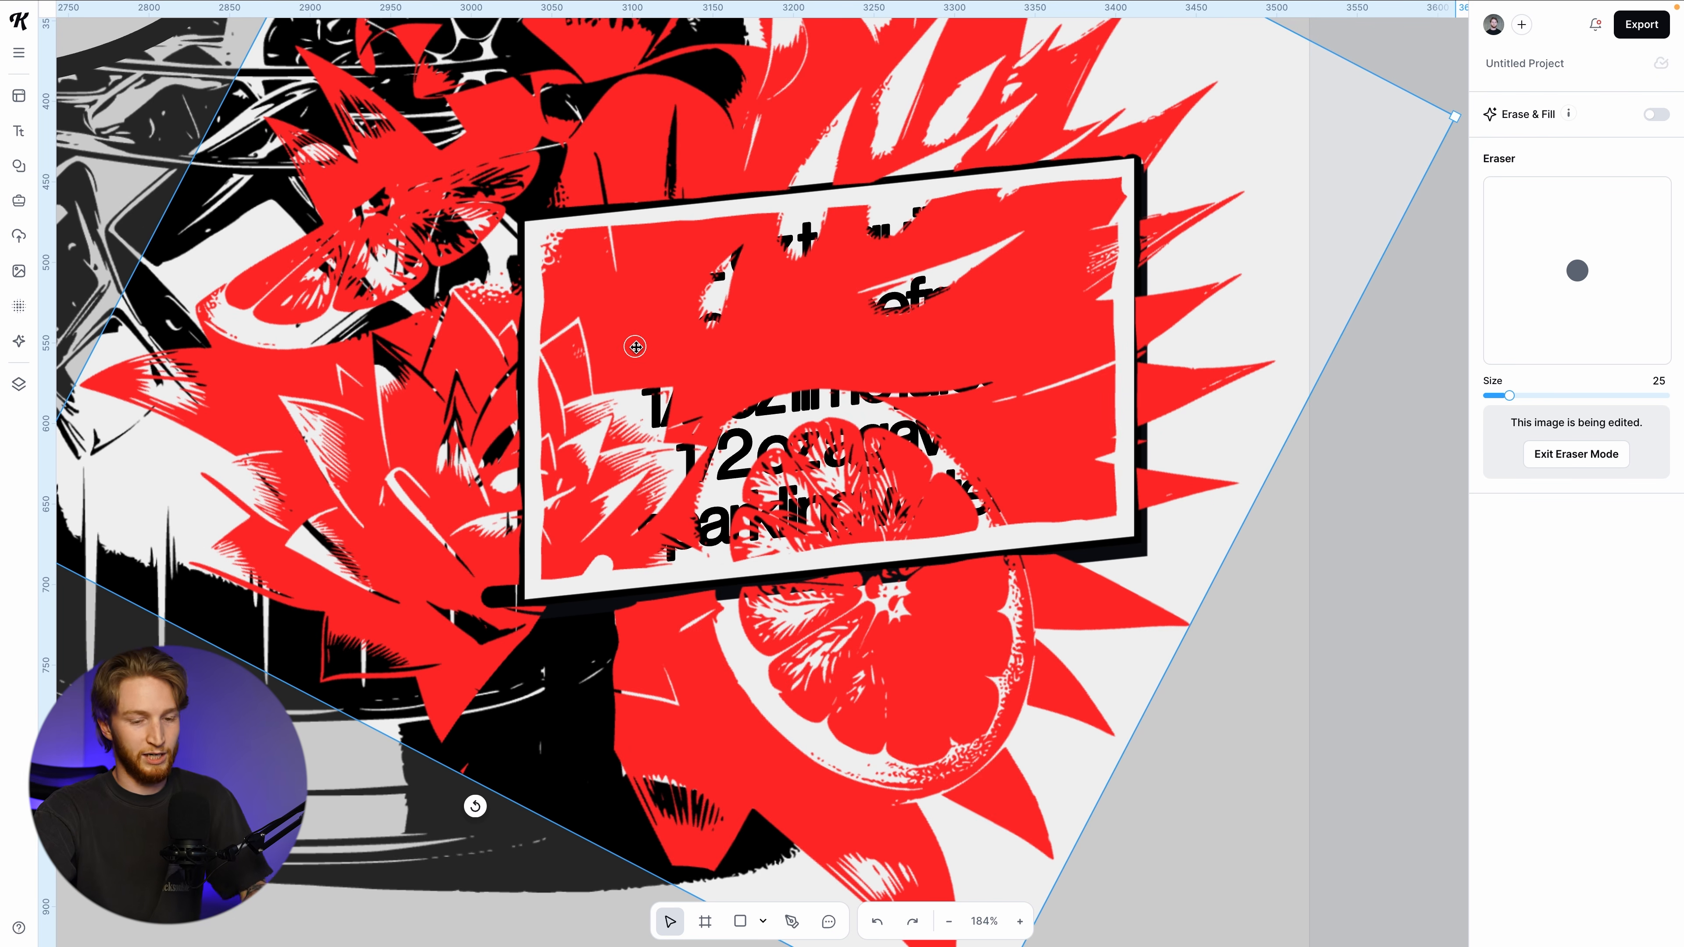
Increase the eraser size to 79 and erase all remaining red artwork covering the ingredient text inside the box
{"action": "scroll", "coordinate": [547, 577], "scroll_direction": "up", "scroll_amount": 1}
{"action": "key", "text": "]"}
{"action": "key", "text": "]"}
{"action": "key", "text": "]"}
{"action": "key", "text": "]"}
{"action": "key", "text": "]"}
{"action": "key", "text": "]"}
{"action": "key", "text": "]"}
{"action": "key", "text": "]"}
{"action": "key", "text": "]"}
{"action": "key", "text": "]"}
{"action": "key", "text": "]"}
{"action": "key", "text": "]"}
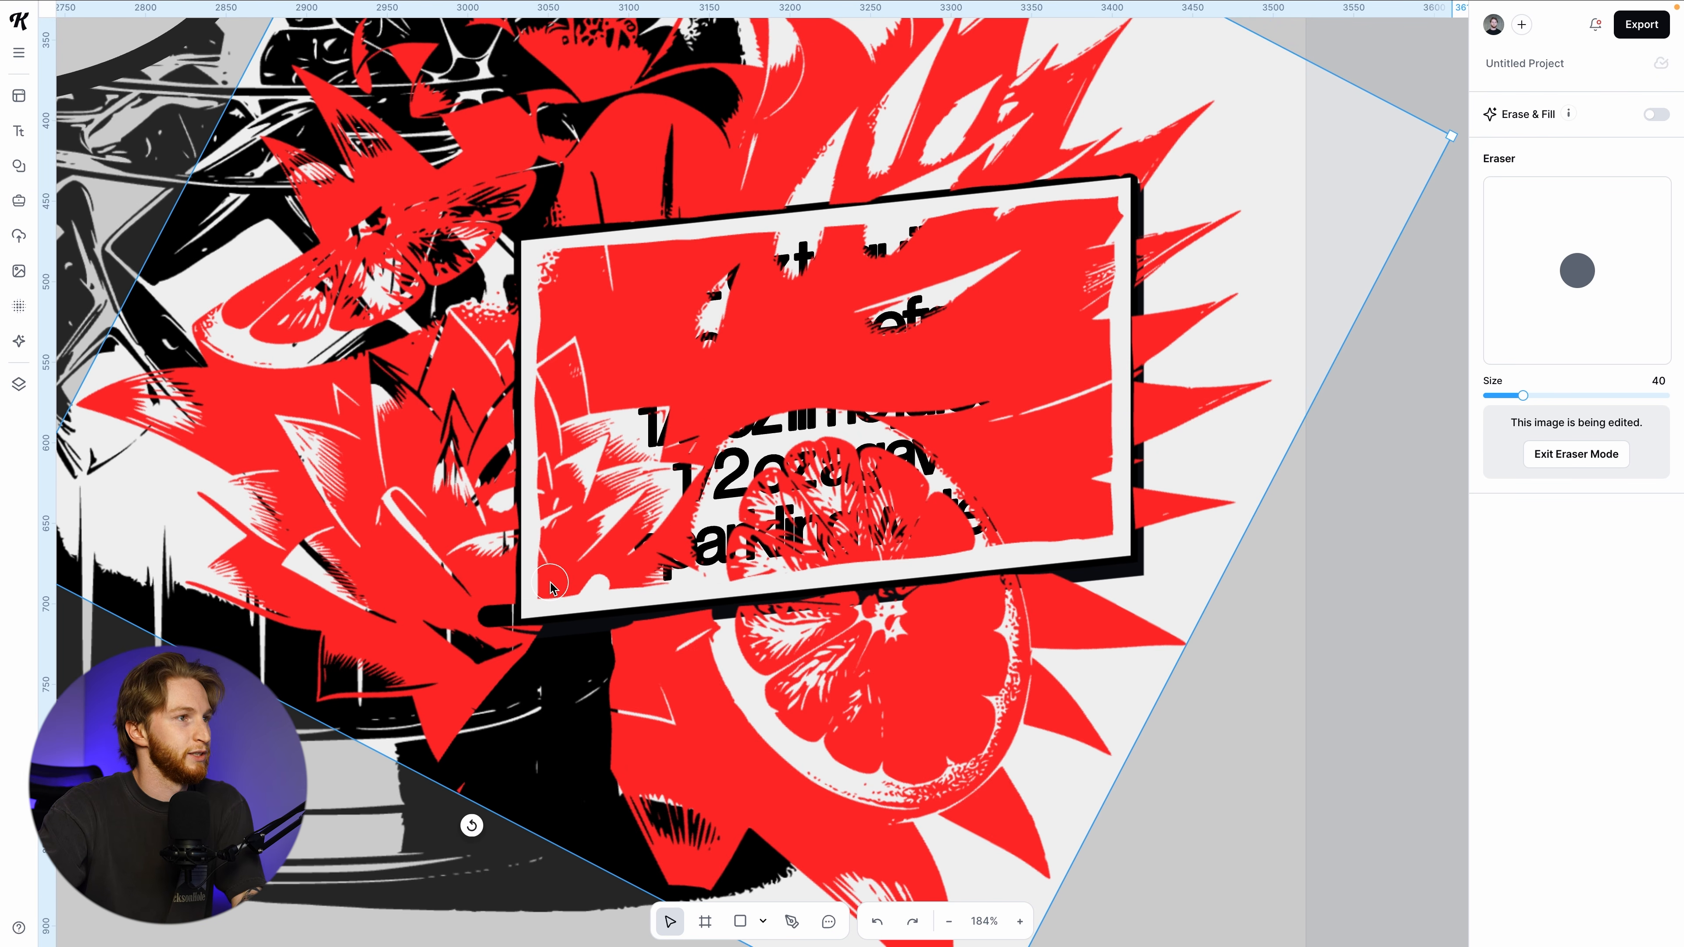
{"action": "key", "text": "]"}
{"action": "key", "text": "]"}
{"action": "key", "text": "]"}
{"action": "key", "text": "]"}
{"action": "key", "text": "]"}
{"action": "key", "text": "]"}
{"action": "key", "text": "]"}
{"action": "key", "text": "]"}
{"action": "key", "text": "]"}
{"action": "key", "text": "]"}
{"action": "mouse_move", "coordinate": [554, 583]}
{"action": "left_mouse_down"}
{"action": "mouse_move", "coordinate": [1084, 524]}
{"action": "mouse_move", "coordinate": [1100, 489]}
{"action": "mouse_move", "coordinate": [1098, 220]}
{"action": "mouse_move", "coordinate": [565, 269]}
{"action": "mouse_move", "coordinate": [541, 473]}
{"action": "mouse_move", "coordinate": [973, 466]}
{"action": "mouse_move", "coordinate": [1025, 369]}
{"action": "left_mouse_up"}
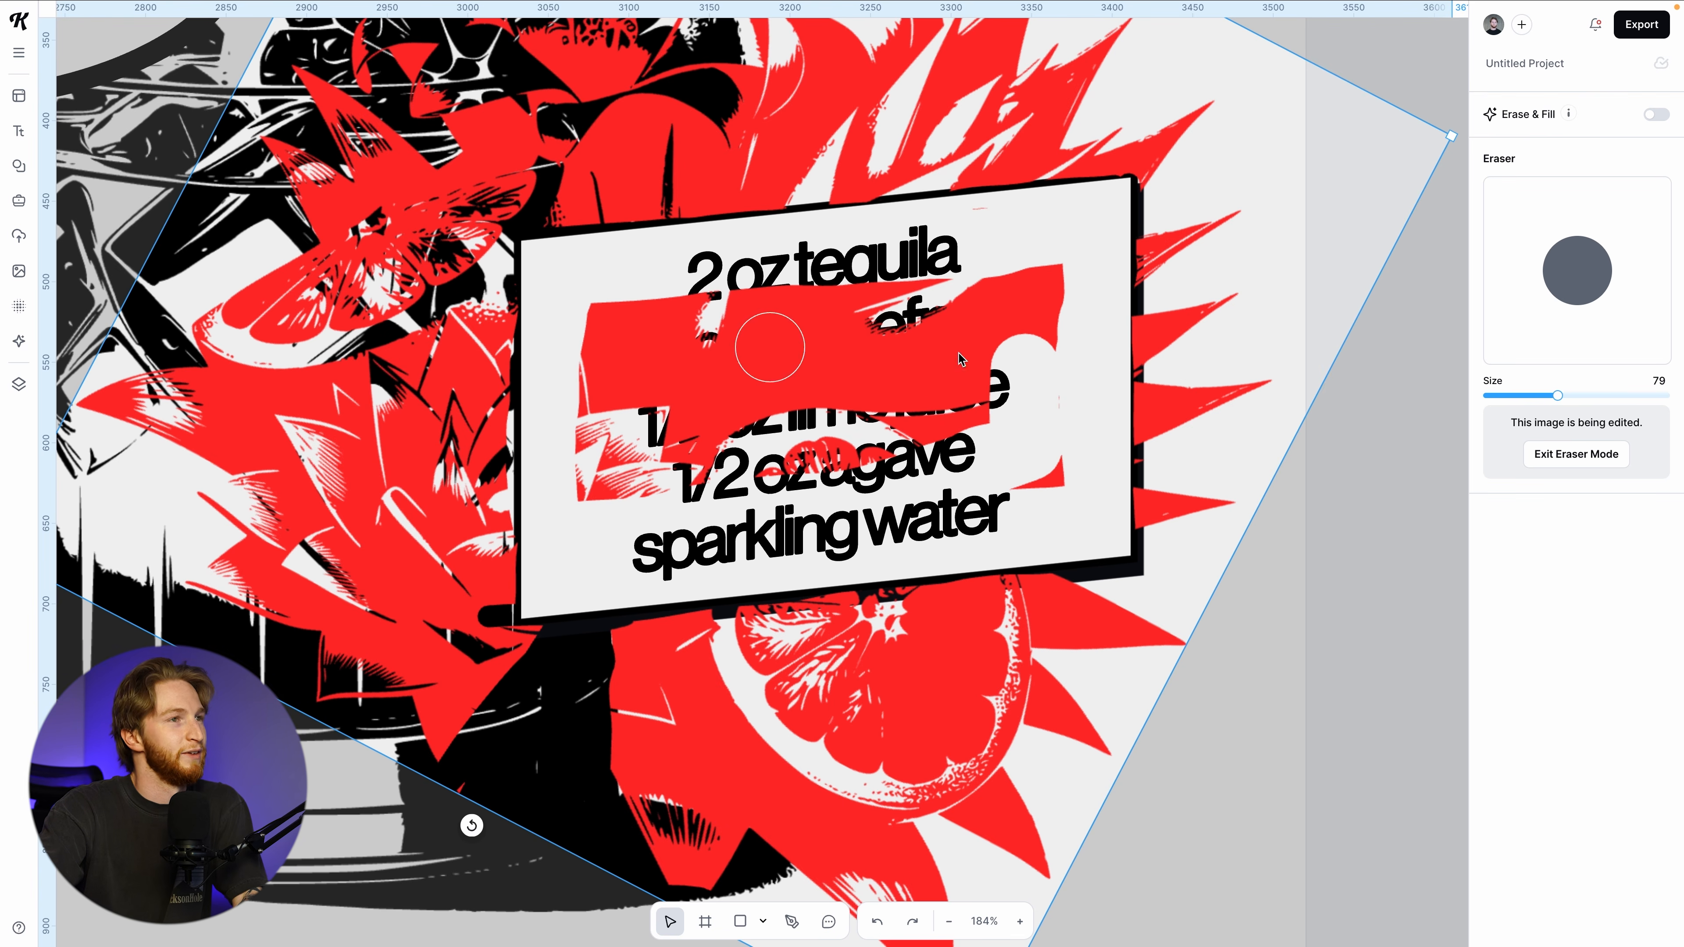
{"action": "mouse_move", "coordinate": [564, 470]}
{"action": "left_mouse_down"}
{"action": "mouse_move", "coordinate": [590, 340]}
{"action": "mouse_move", "coordinate": [544, 498]}
{"action": "mouse_move", "coordinate": [747, 444]}
{"action": "mouse_move", "coordinate": [878, 448]}
{"action": "mouse_move", "coordinate": [641, 478]}
{"action": "mouse_move", "coordinate": [1016, 447]}
{"action": "mouse_move", "coordinate": [1047, 310]}
{"action": "mouse_move", "coordinate": [956, 465]}
{"action": "left_mouse_up"}
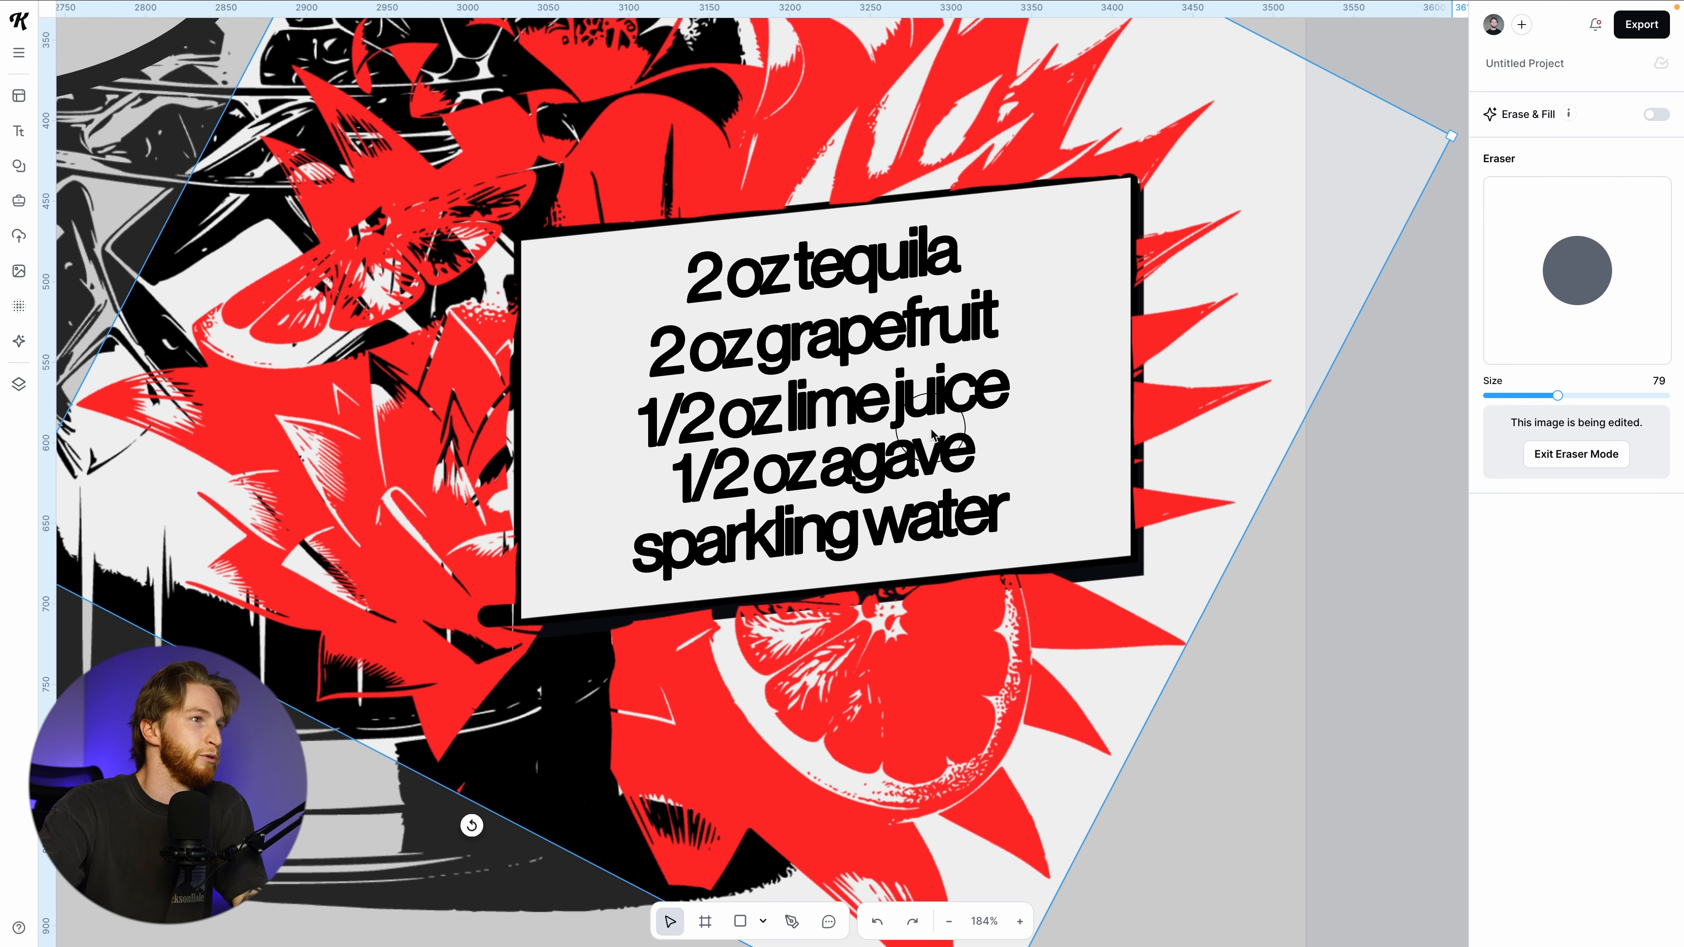
Erase the red floral artwork covering the right rim of the black citrus wheel behind the glass
{"action": "scroll", "coordinate": [923, 451], "scroll_direction": "left", "scroll_amount": 4}
{"action": "scroll", "coordinate": [837, 286], "scroll_direction": "up", "scroll_amount": 3}
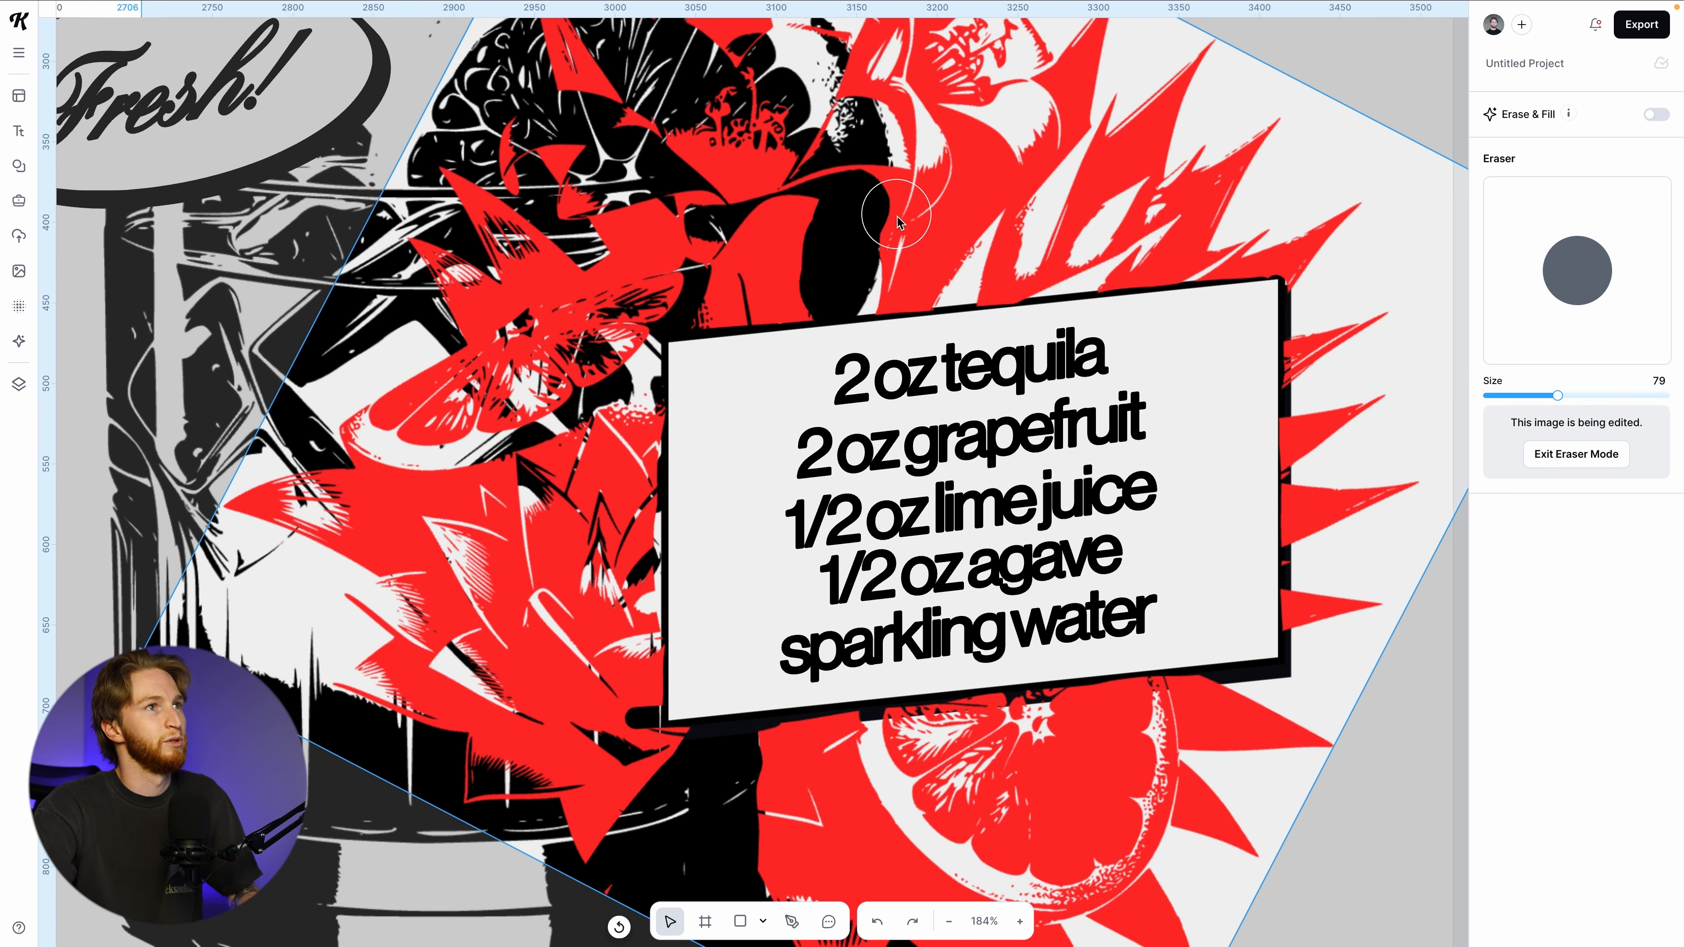
{"action": "scroll", "coordinate": [803, 266], "scroll_direction": "up", "scroll_amount": 3}
{"action": "left_click", "coordinate": [821, 255]}
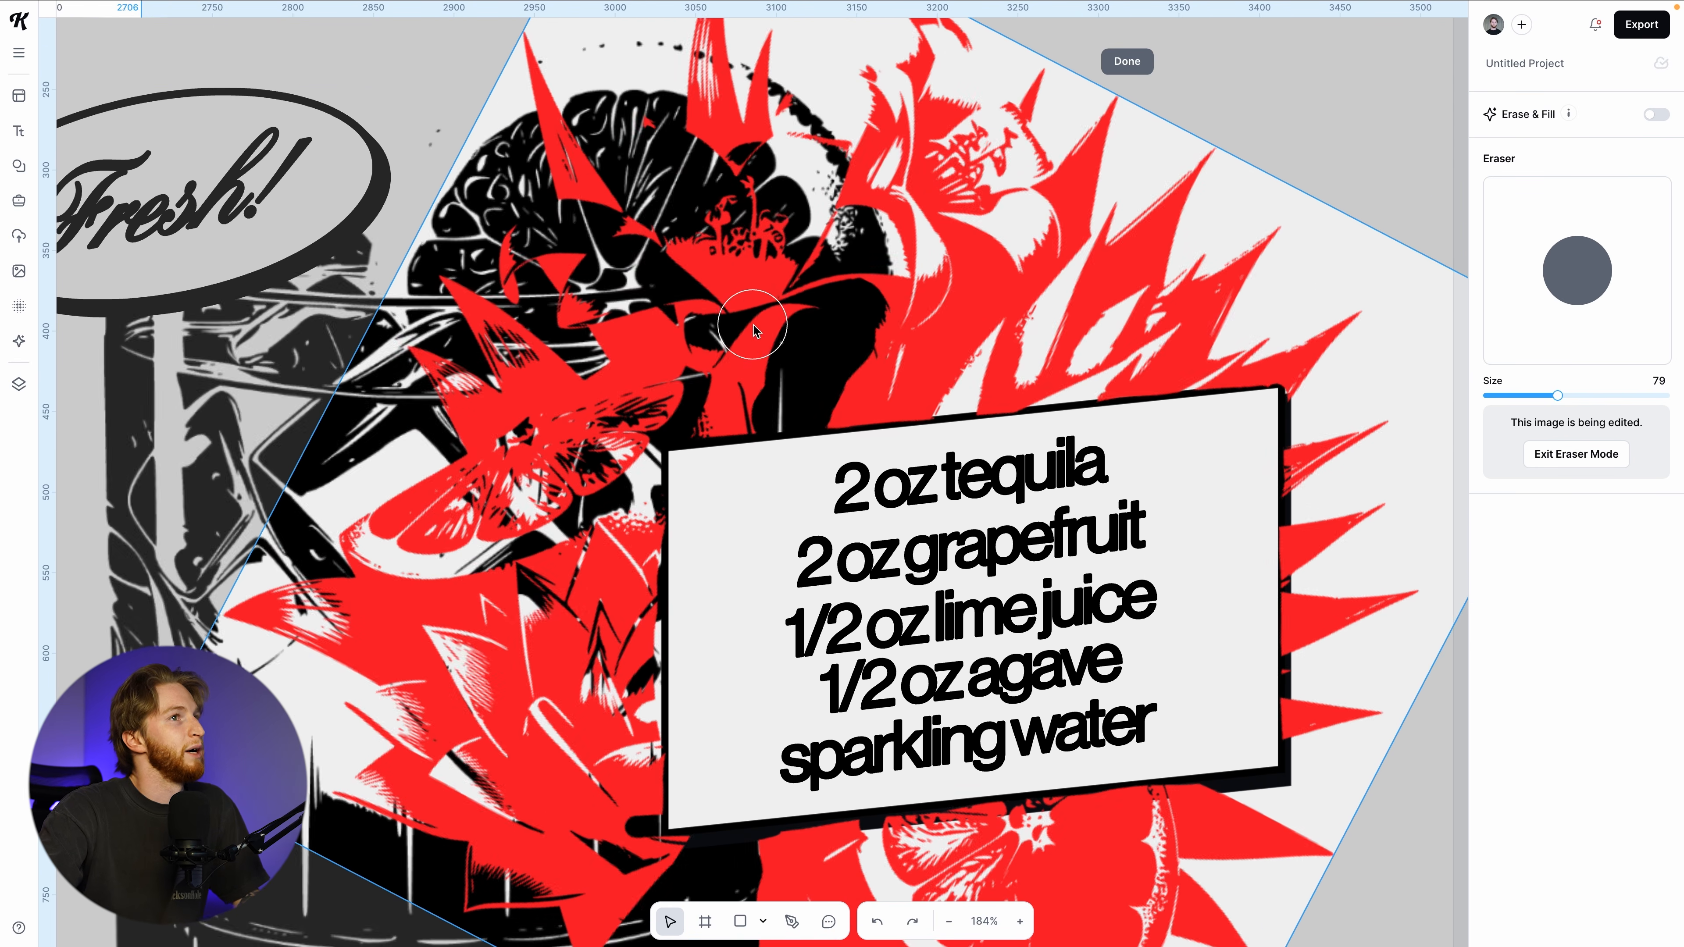
{"action": "left_click_drag", "start_coordinate": [824, 233], "coordinate": [746, 114]}
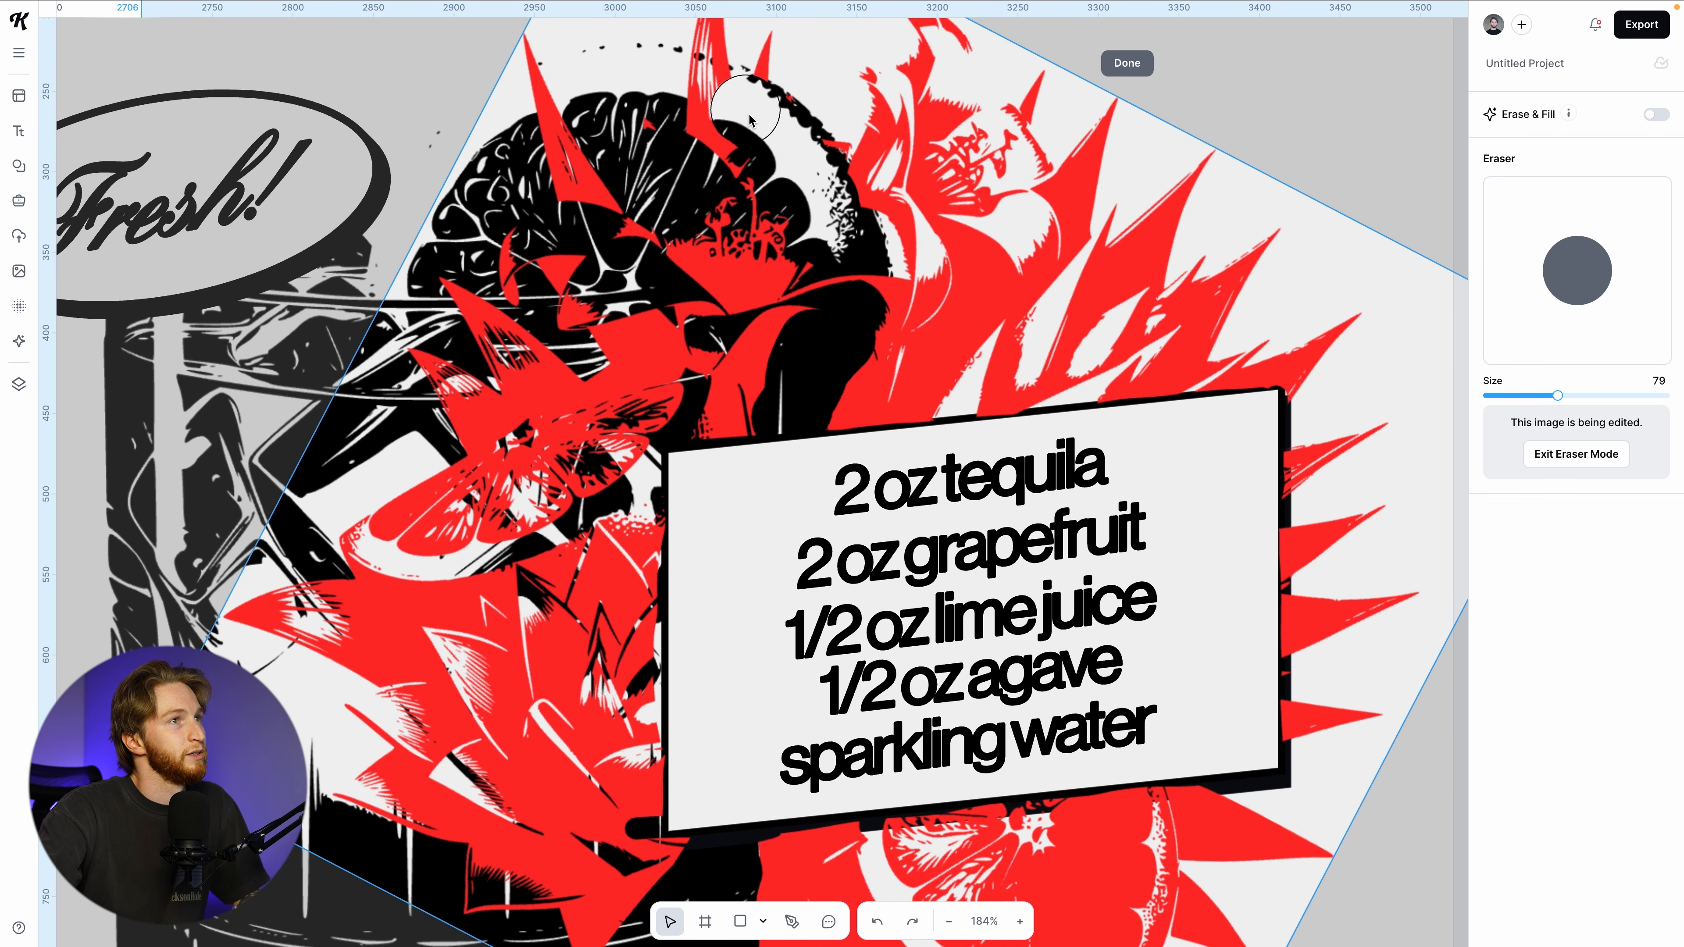
{"action": "scroll", "coordinate": [748, 199], "scroll_direction": "up", "scroll_amount": 3}
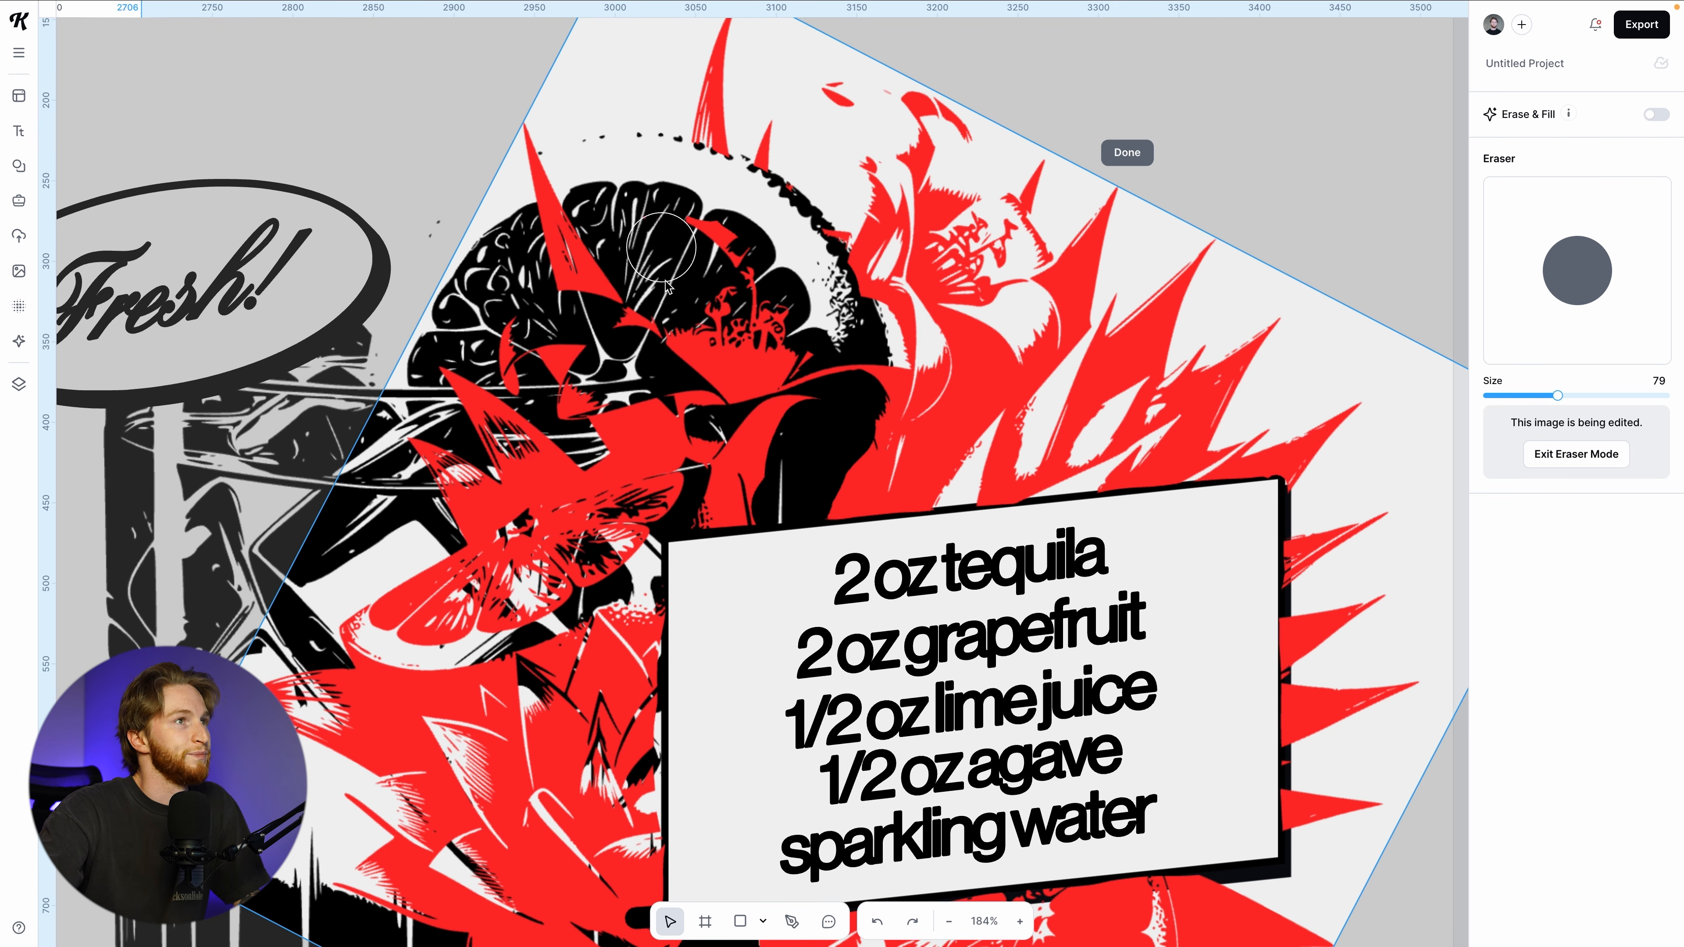
Erase the tall red spike rising above the dotted upper rind of the citrus wheel
{"action": "scroll", "coordinate": [704, 196], "scroll_direction": "up", "scroll_amount": 2}
{"action": "scroll", "coordinate": [708, 202], "scroll_direction": "up", "scroll_amount": 5}
{"action": "scroll", "coordinate": [741, 263], "scroll_direction": "up", "scroll_amount": 6}
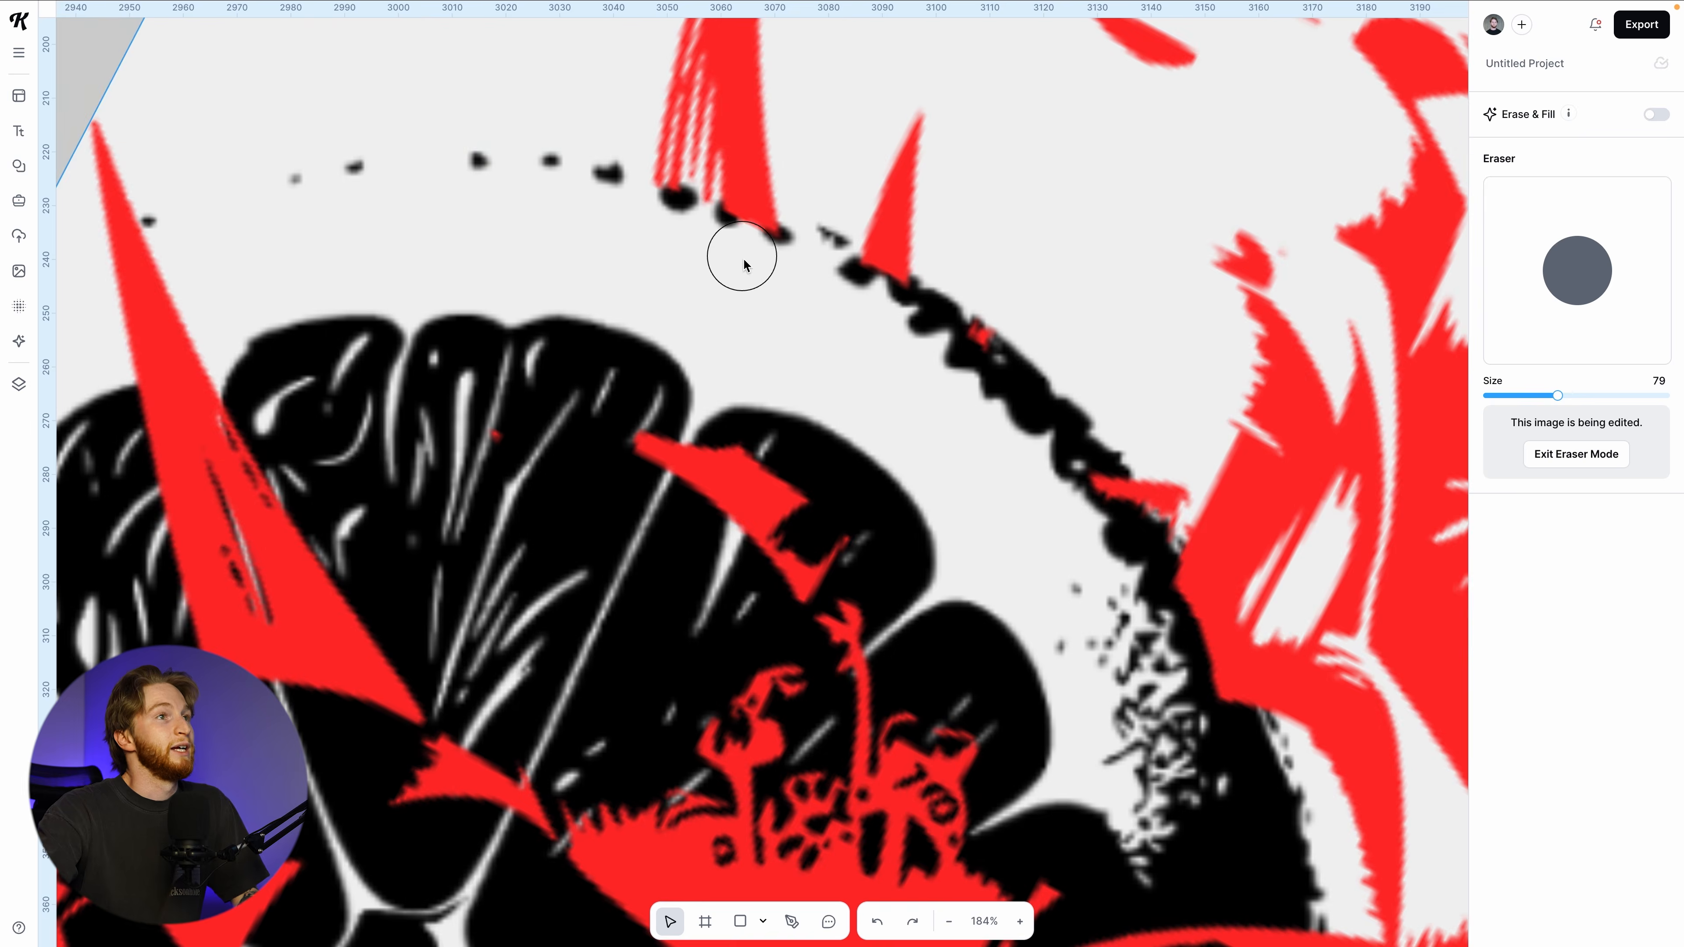
{"action": "scroll", "coordinate": [741, 256], "scroll_direction": "up", "scroll_amount": 2}
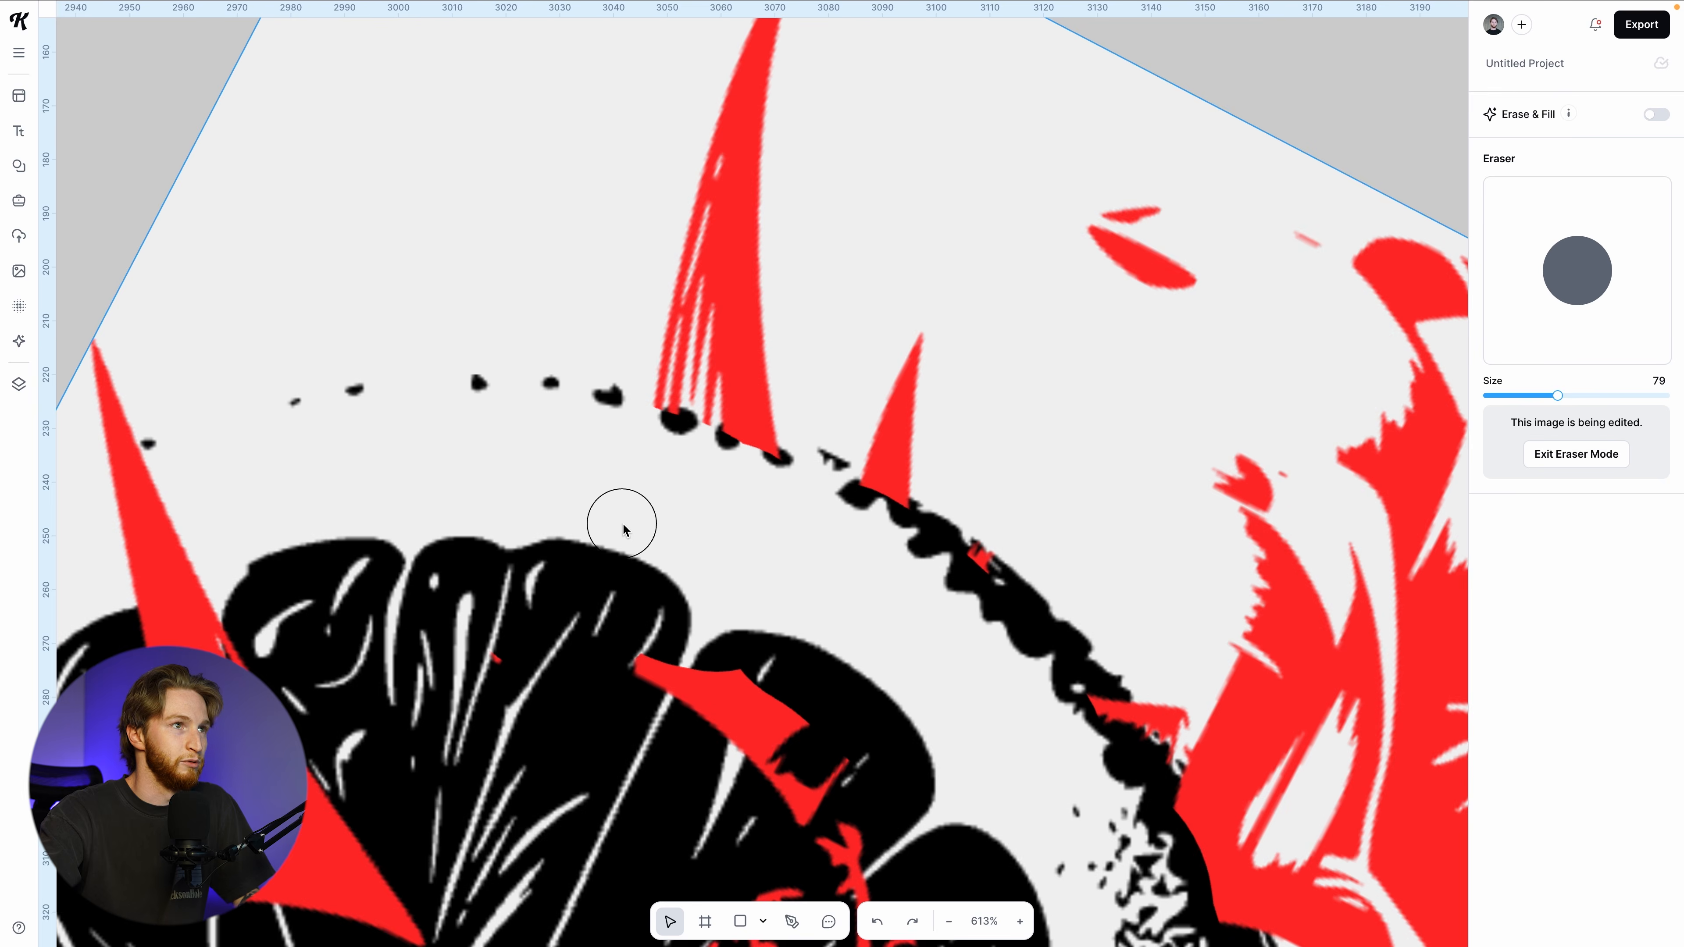
{"action": "scroll", "coordinate": [624, 529], "scroll_direction": "up", "scroll_amount": 3}
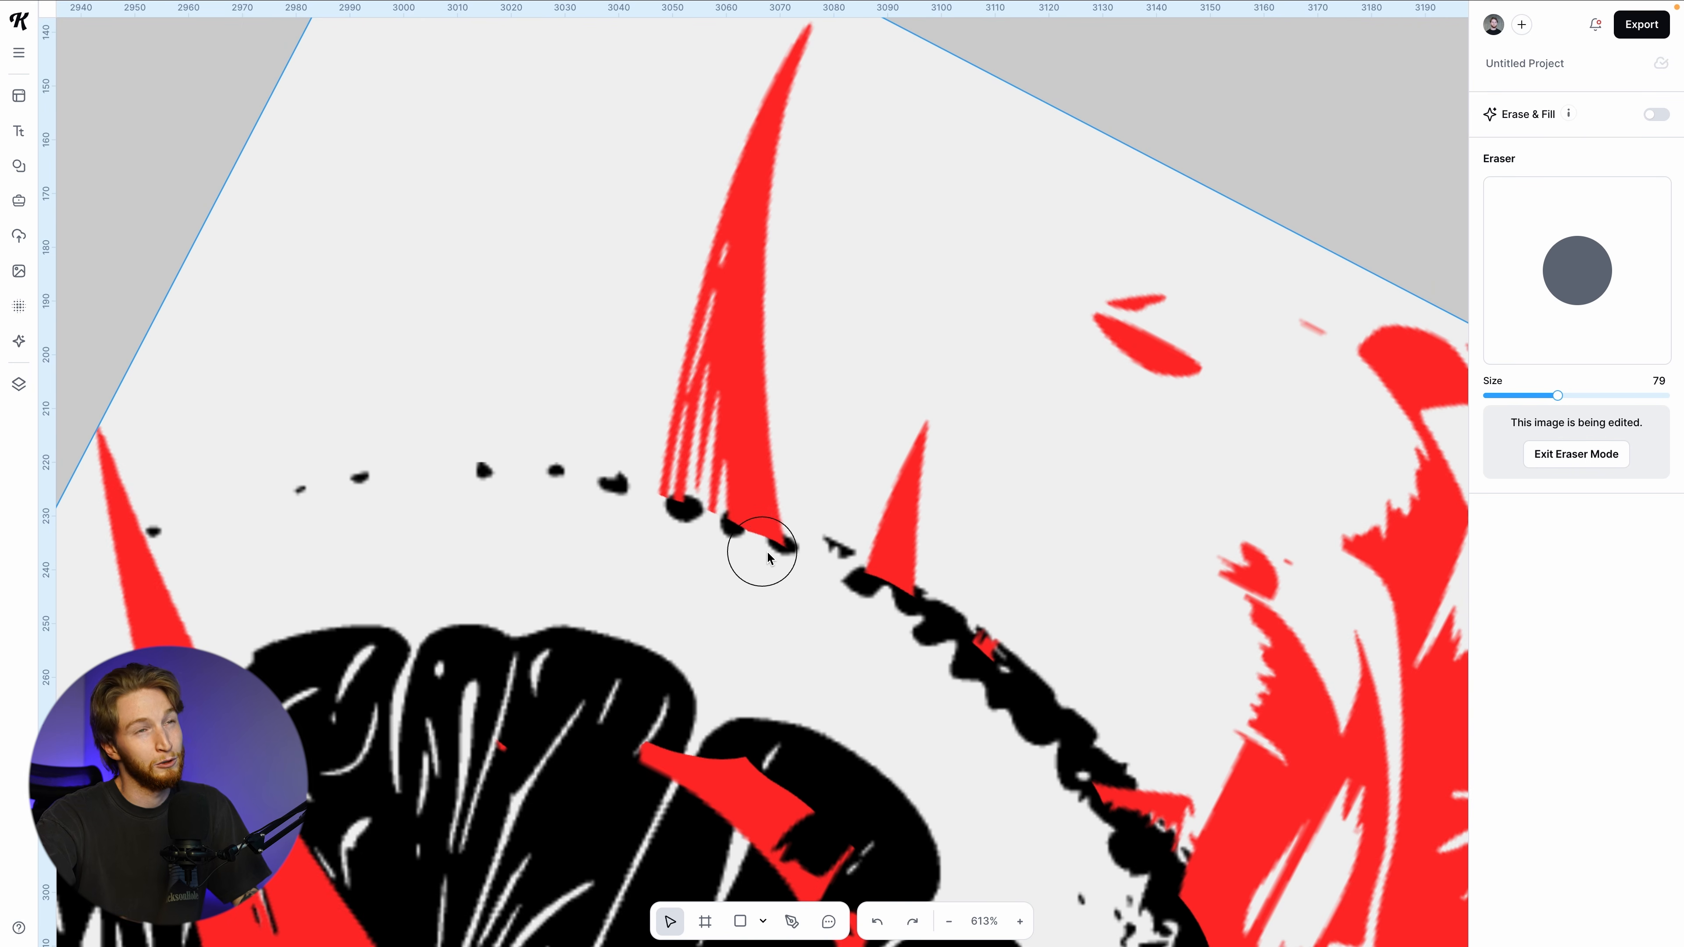
{"action": "mouse_move", "coordinate": [794, 59]}
{"action": "left_mouse_down"}
{"action": "mouse_move", "coordinate": [773, 554]}
{"action": "mouse_move", "coordinate": [715, 385]}
{"action": "mouse_move", "coordinate": [710, 112]}
{"action": "mouse_move", "coordinate": [680, 552]}
{"action": "mouse_move", "coordinate": [801, 663]}
{"action": "left_mouse_up"}
Erase the long red spike across the citrus wheel's left segments and the red shapes over its right segments
{"action": "scroll", "coordinate": [800, 664], "scroll_direction": "down", "scroll_amount": 5}
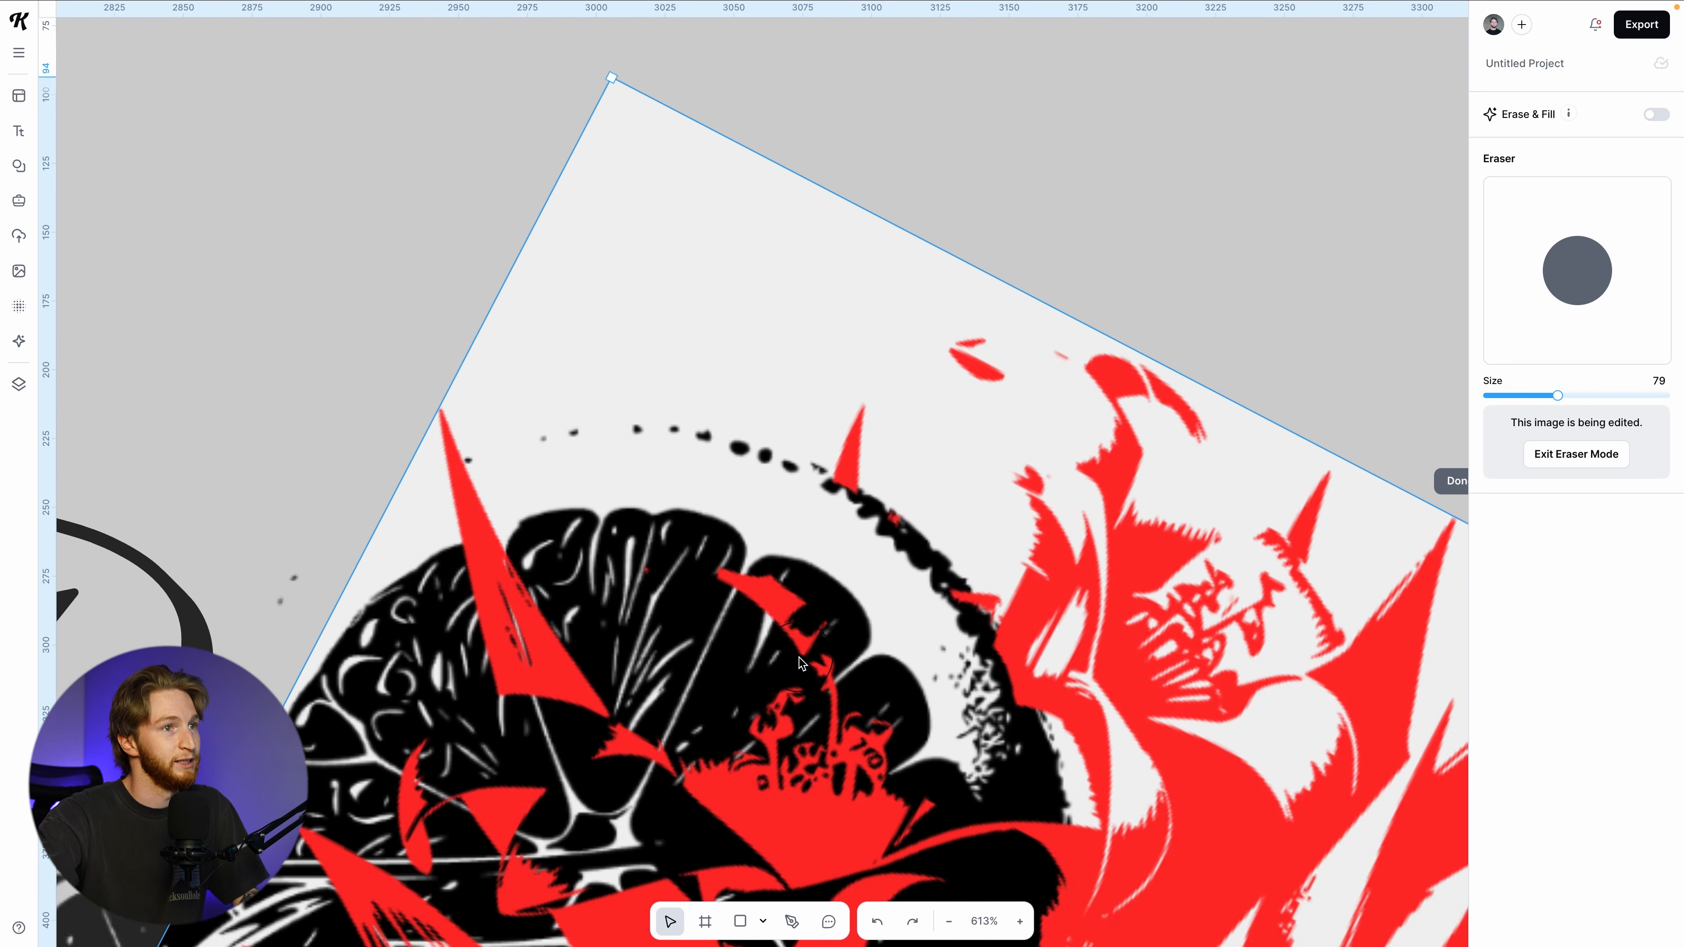
{"action": "scroll", "coordinate": [605, 552], "scroll_direction": "down", "scroll_amount": 2}
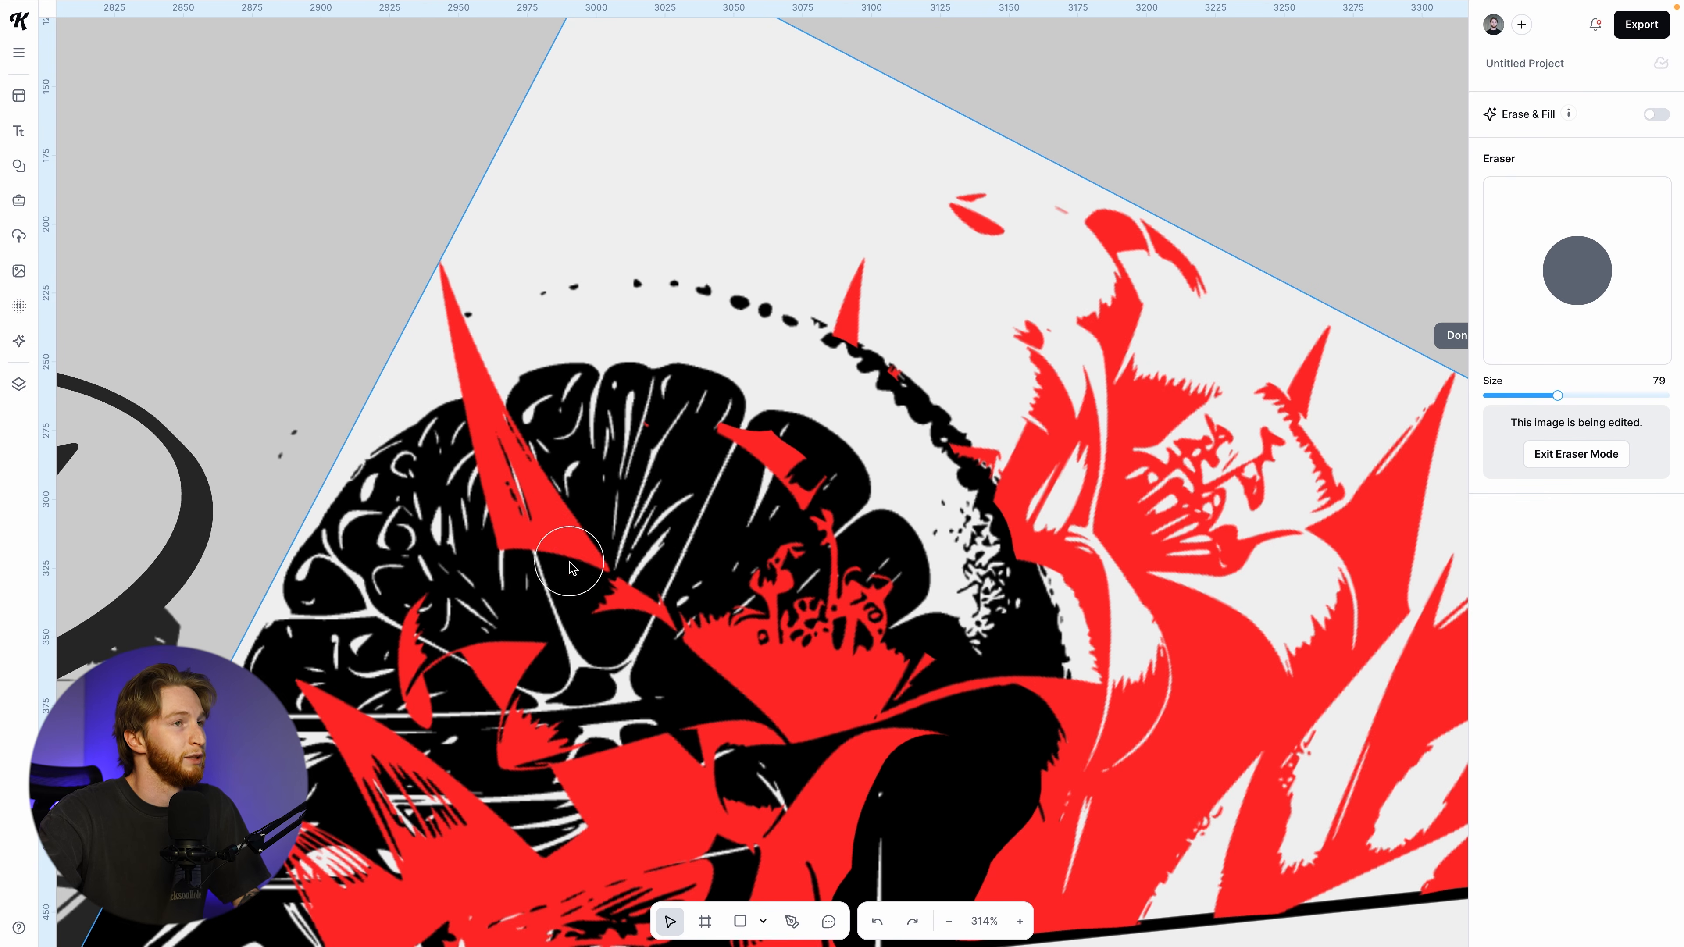
{"action": "mouse_move", "coordinate": [577, 531]}
{"action": "left_mouse_down"}
{"action": "mouse_move", "coordinate": [492, 432]}
{"action": "mouse_move", "coordinate": [441, 255]}
{"action": "left_mouse_up"}
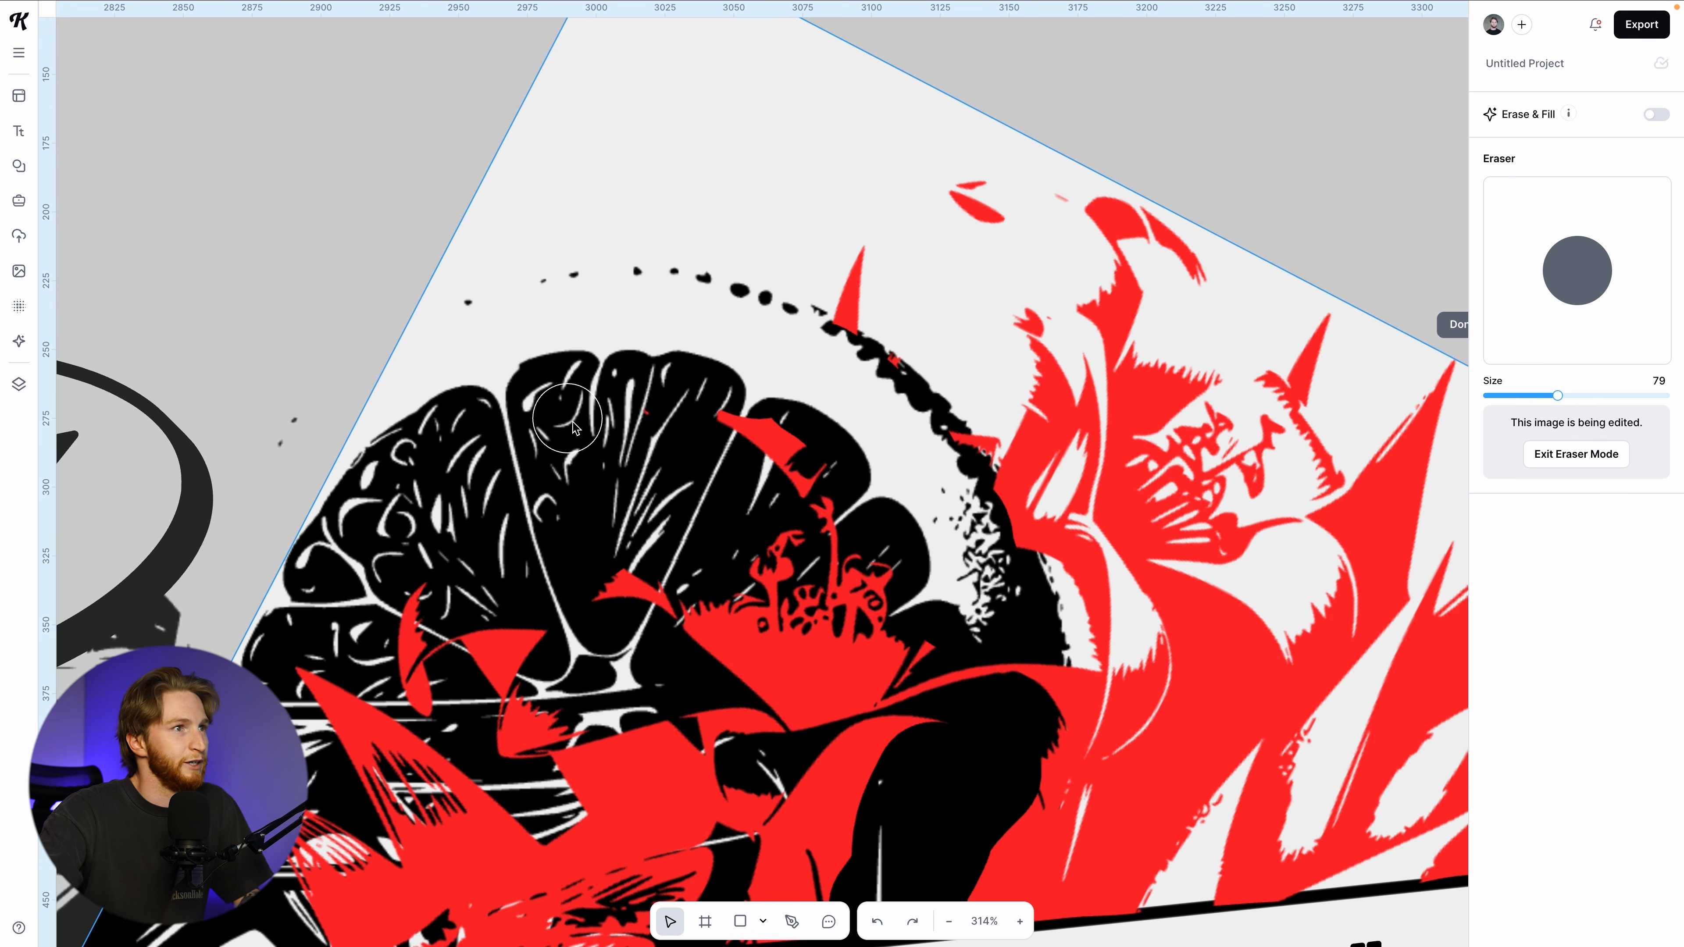
{"action": "mouse_move", "coordinate": [719, 425]}
{"action": "left_mouse_down"}
{"action": "mouse_move", "coordinate": [806, 487]}
{"action": "mouse_move", "coordinate": [830, 531]}
{"action": "mouse_move", "coordinate": [755, 514]}
{"action": "mouse_move", "coordinate": [882, 396]}
{"action": "left_mouse_up"}
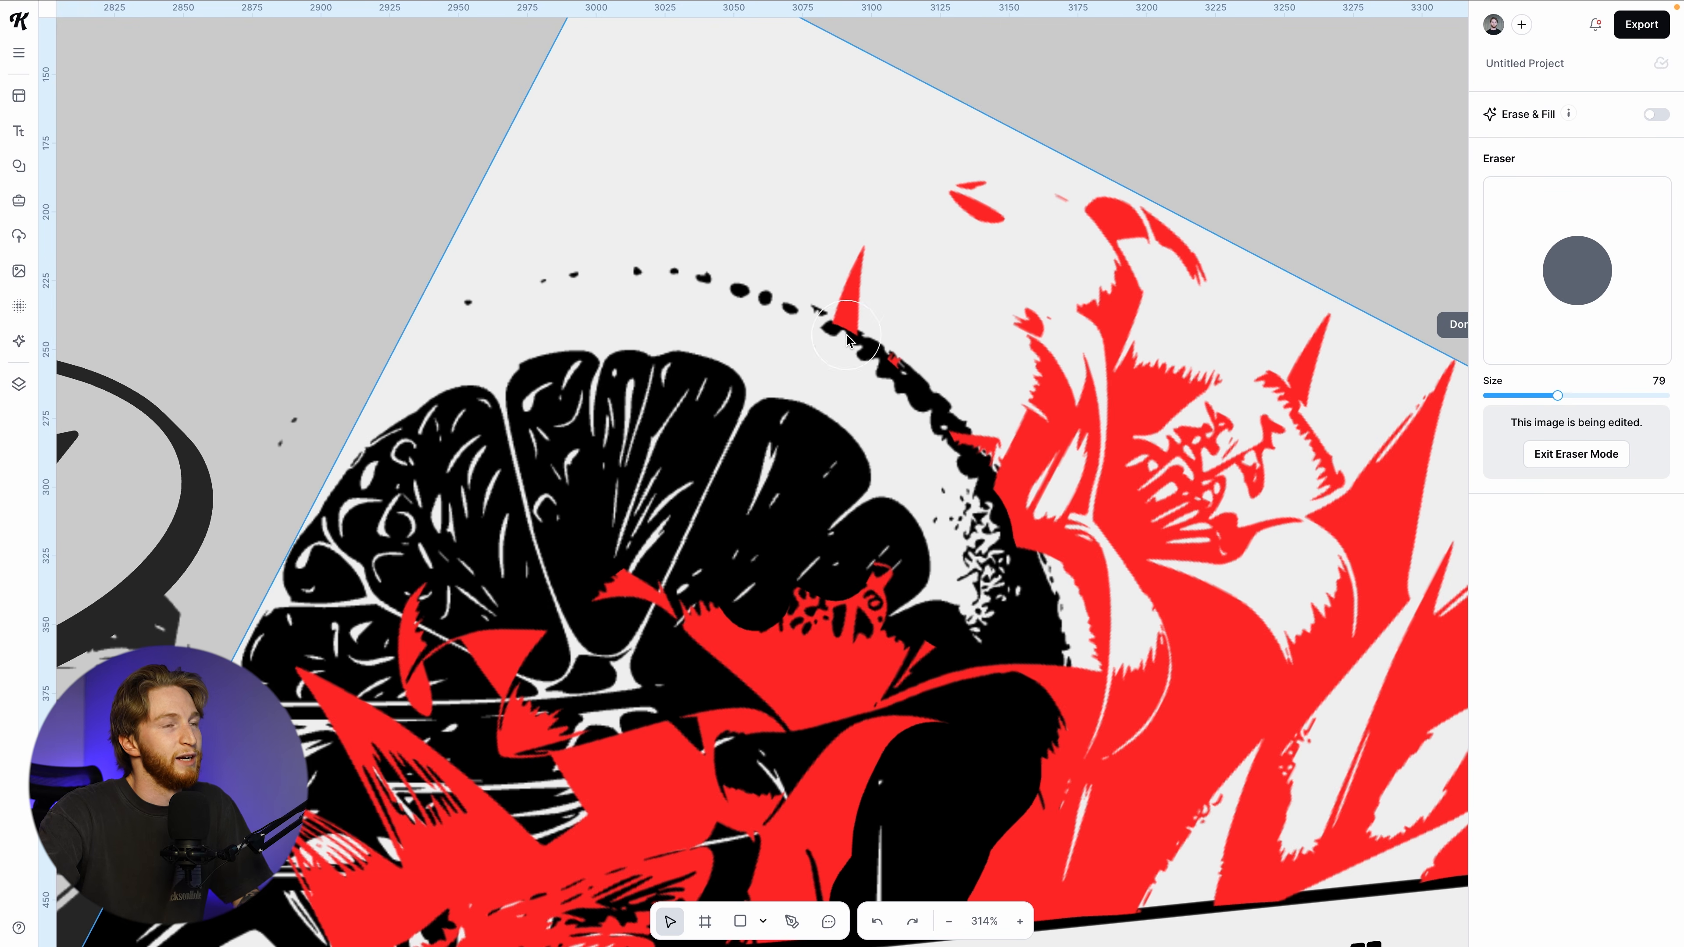
Erase the remaining red artwork over the glass and the lower citrus wheel, then exit eraser mode
{"action": "scroll", "coordinate": [847, 340], "scroll_direction": "up", "scroll_amount": 5}
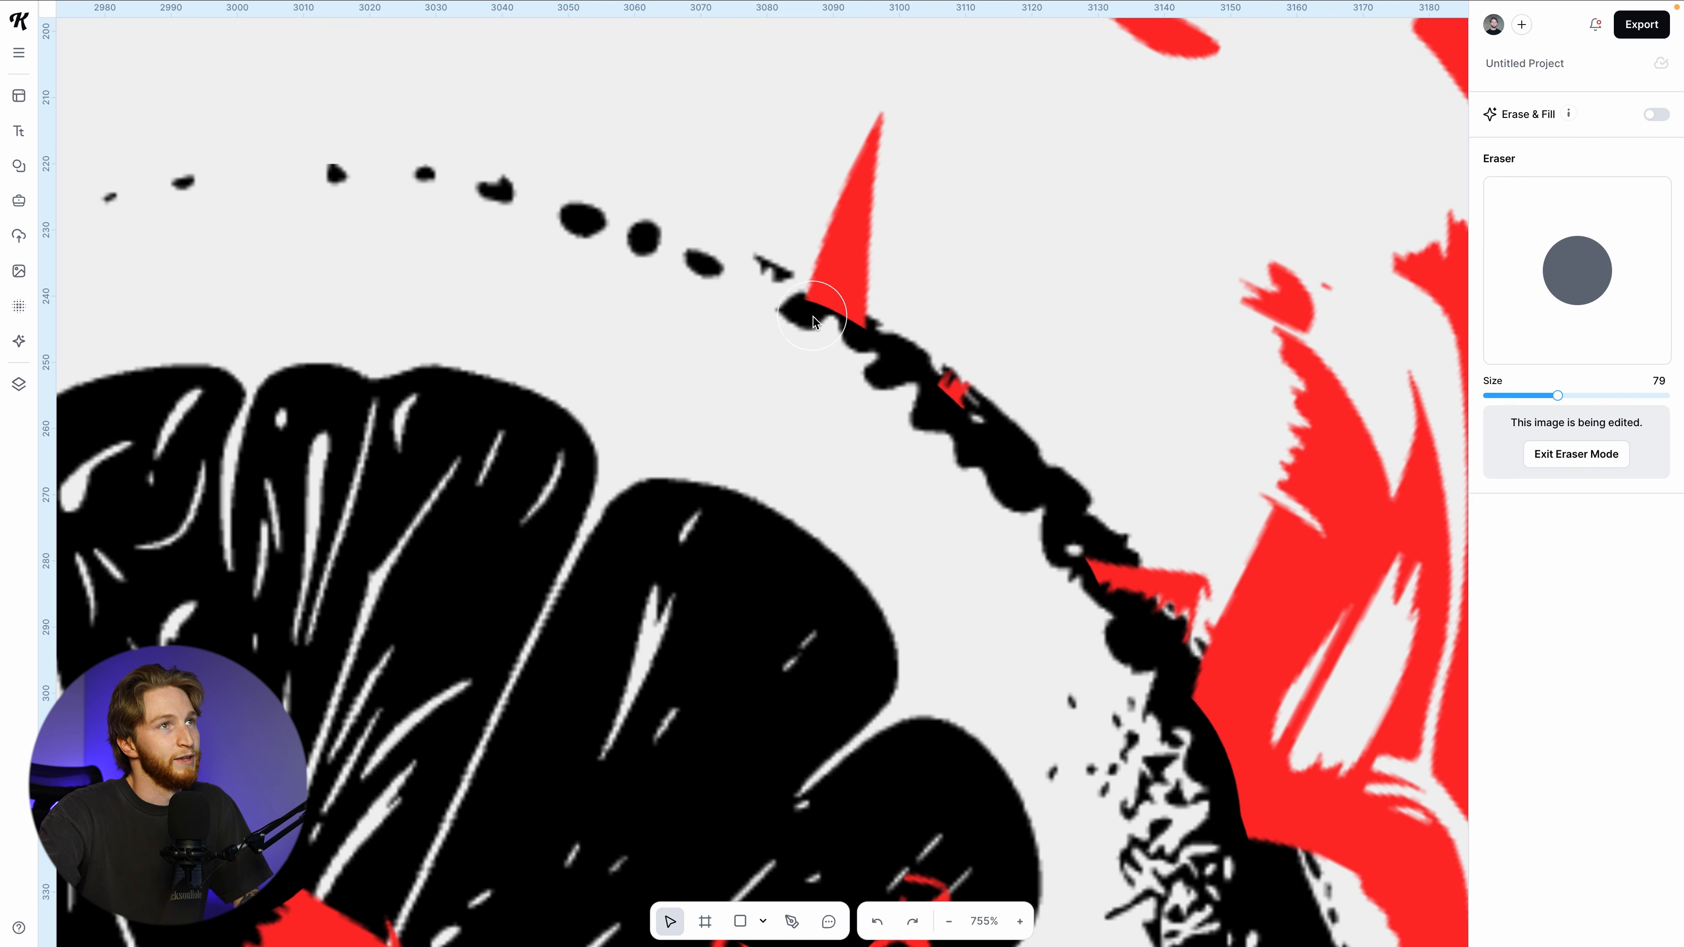
{"action": "scroll", "coordinate": [989, 636], "scroll_direction": "down", "scroll_amount": 8}
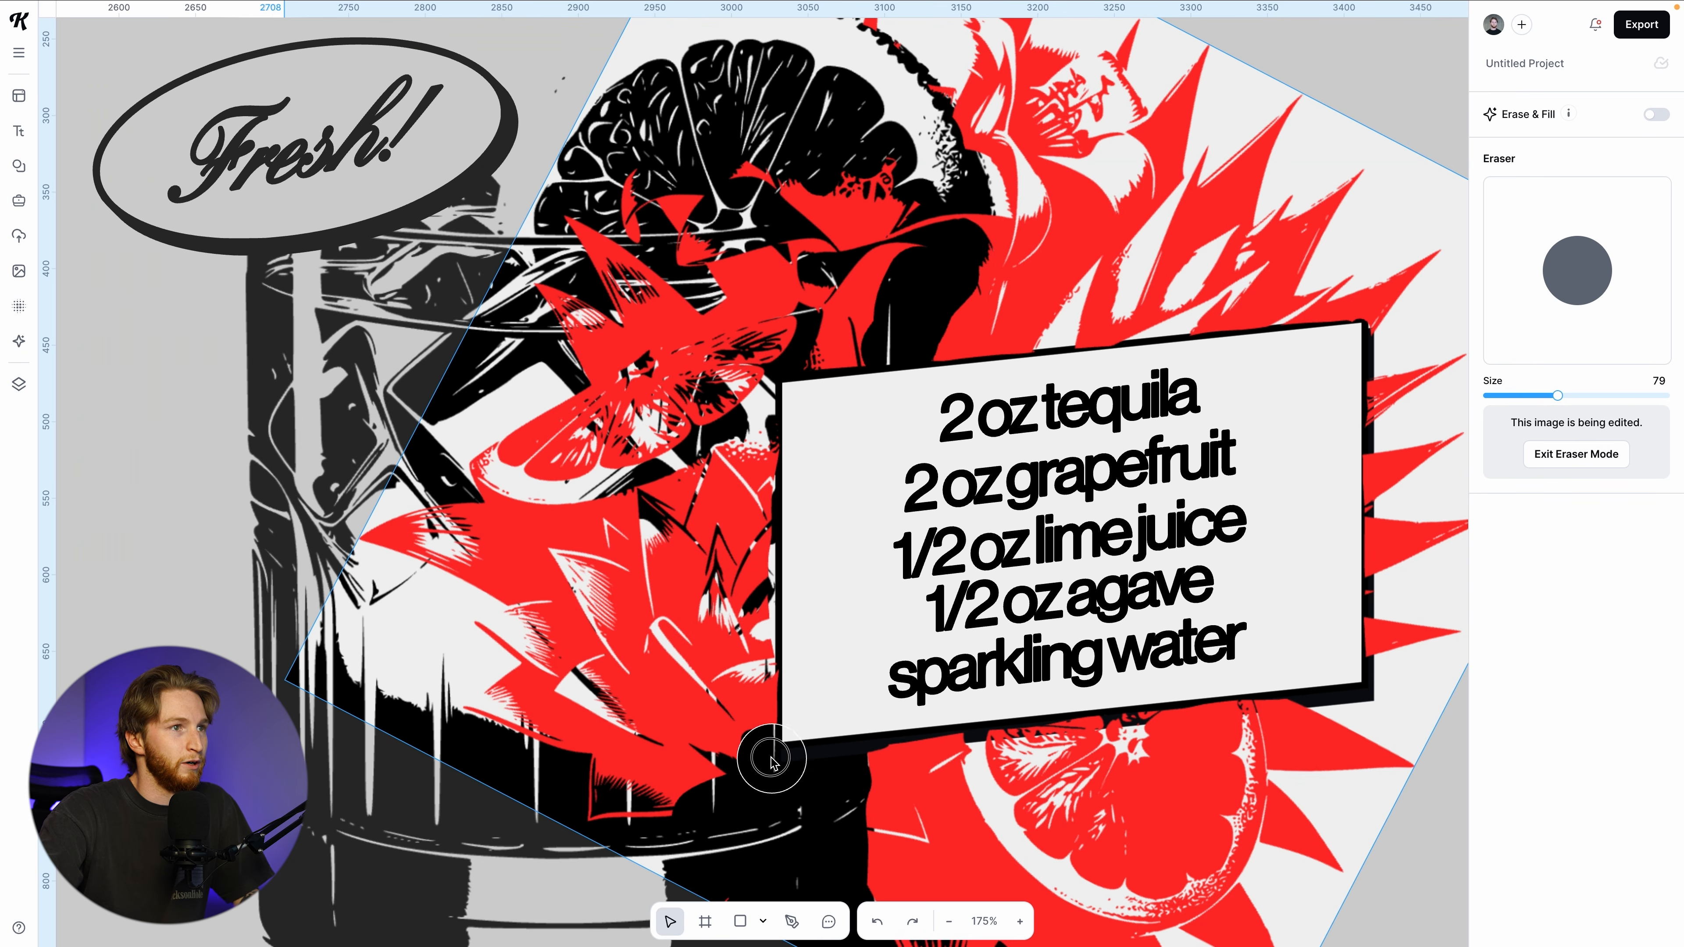
{"action": "mouse_move", "coordinate": [759, 445]}
{"action": "left_mouse_down"}
{"action": "mouse_move", "coordinate": [726, 783]}
{"action": "mouse_move", "coordinate": [597, 776]}
{"action": "mouse_move", "coordinate": [426, 695]}
{"action": "mouse_move", "coordinate": [340, 557]}
{"action": "mouse_move", "coordinate": [488, 481]}
{"action": "mouse_move", "coordinate": [827, 195]}
{"action": "mouse_move", "coordinate": [789, 338]}
{"action": "left_mouse_up"}
{"action": "scroll", "coordinate": [765, 369], "scroll_direction": "down", "scroll_amount": 4}
{"action": "left_click", "coordinate": [1041, 207]}
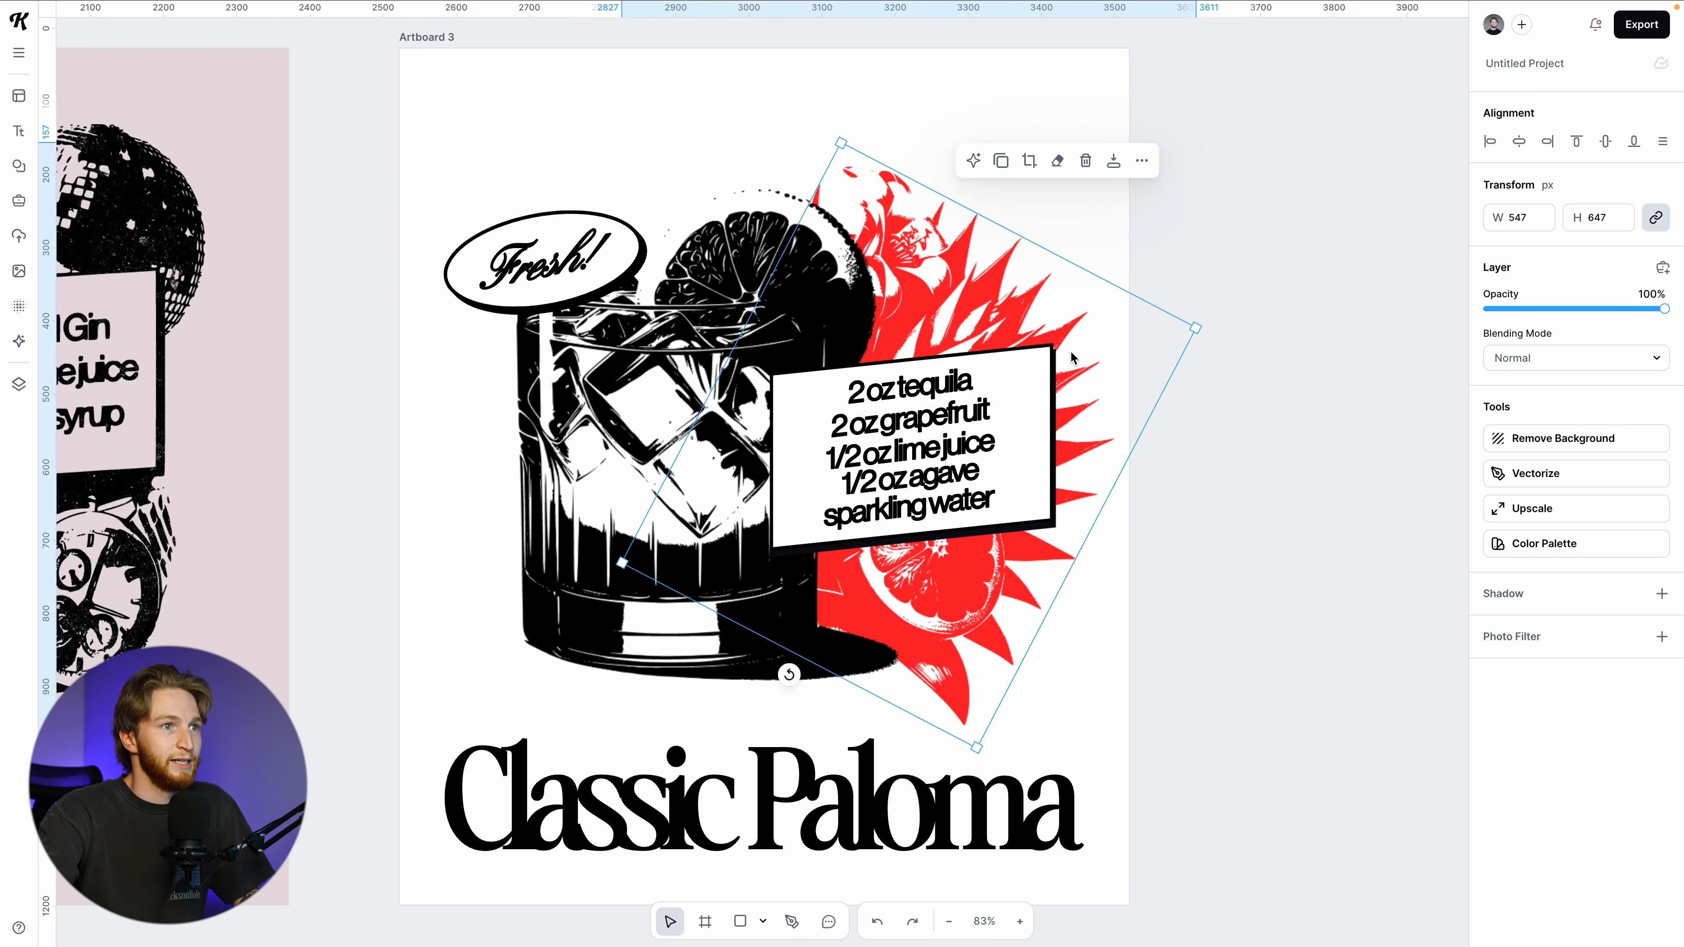
Reopen the floral image for erasing and remove red fragments along the citrus rind and stray petals above the flower
{"action": "scroll", "coordinate": [879, 622], "scroll_direction": "up", "scroll_amount": 5}
{"action": "scroll", "coordinate": [866, 612], "scroll_direction": "up", "scroll_amount": 5}
{"action": "scroll", "coordinate": [873, 563], "scroll_direction": "down", "scroll_amount": 3}
{"action": "scroll", "coordinate": [771, 430], "scroll_direction": "up", "scroll_amount": 8}
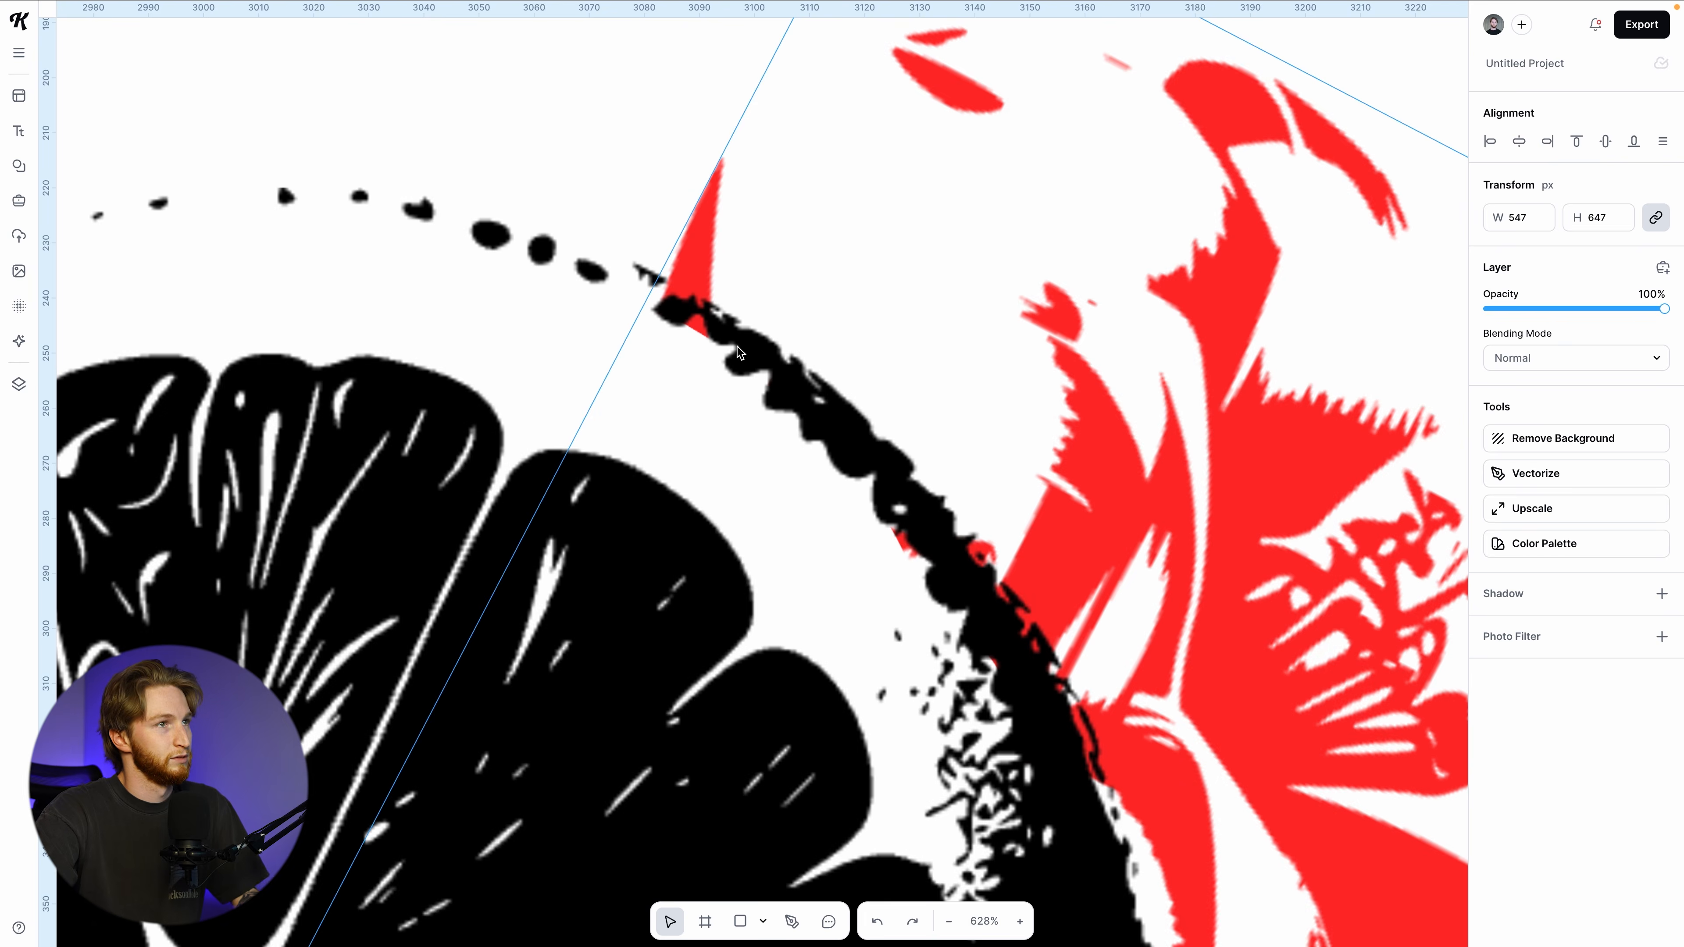
{"action": "key", "text": "e"}
{"action": "mouse_move", "coordinate": [895, 617]}
{"action": "left_mouse_down"}
{"action": "mouse_move", "coordinate": [683, 412]}
{"action": "mouse_move", "coordinate": [726, 440]}
{"action": "left_mouse_up"}
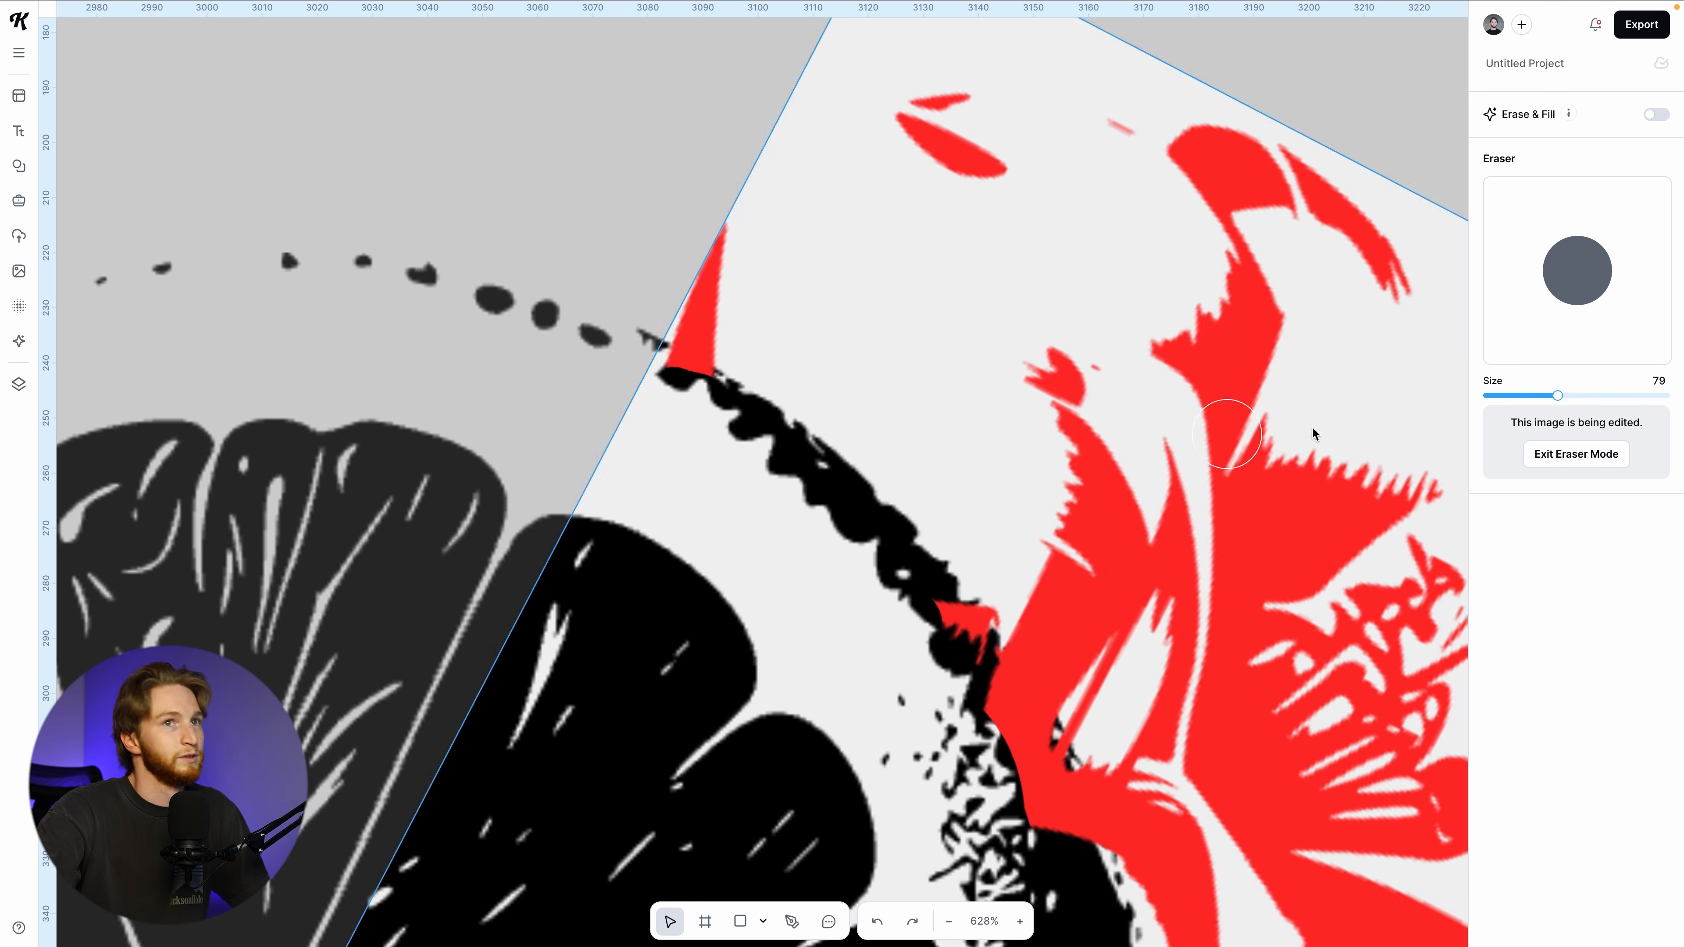
{"action": "scroll", "coordinate": [726, 440], "scroll_direction": "down", "scroll_amount": 6}
{"action": "left_click_drag", "start_coordinate": [925, 486], "coordinate": [950, 472]}
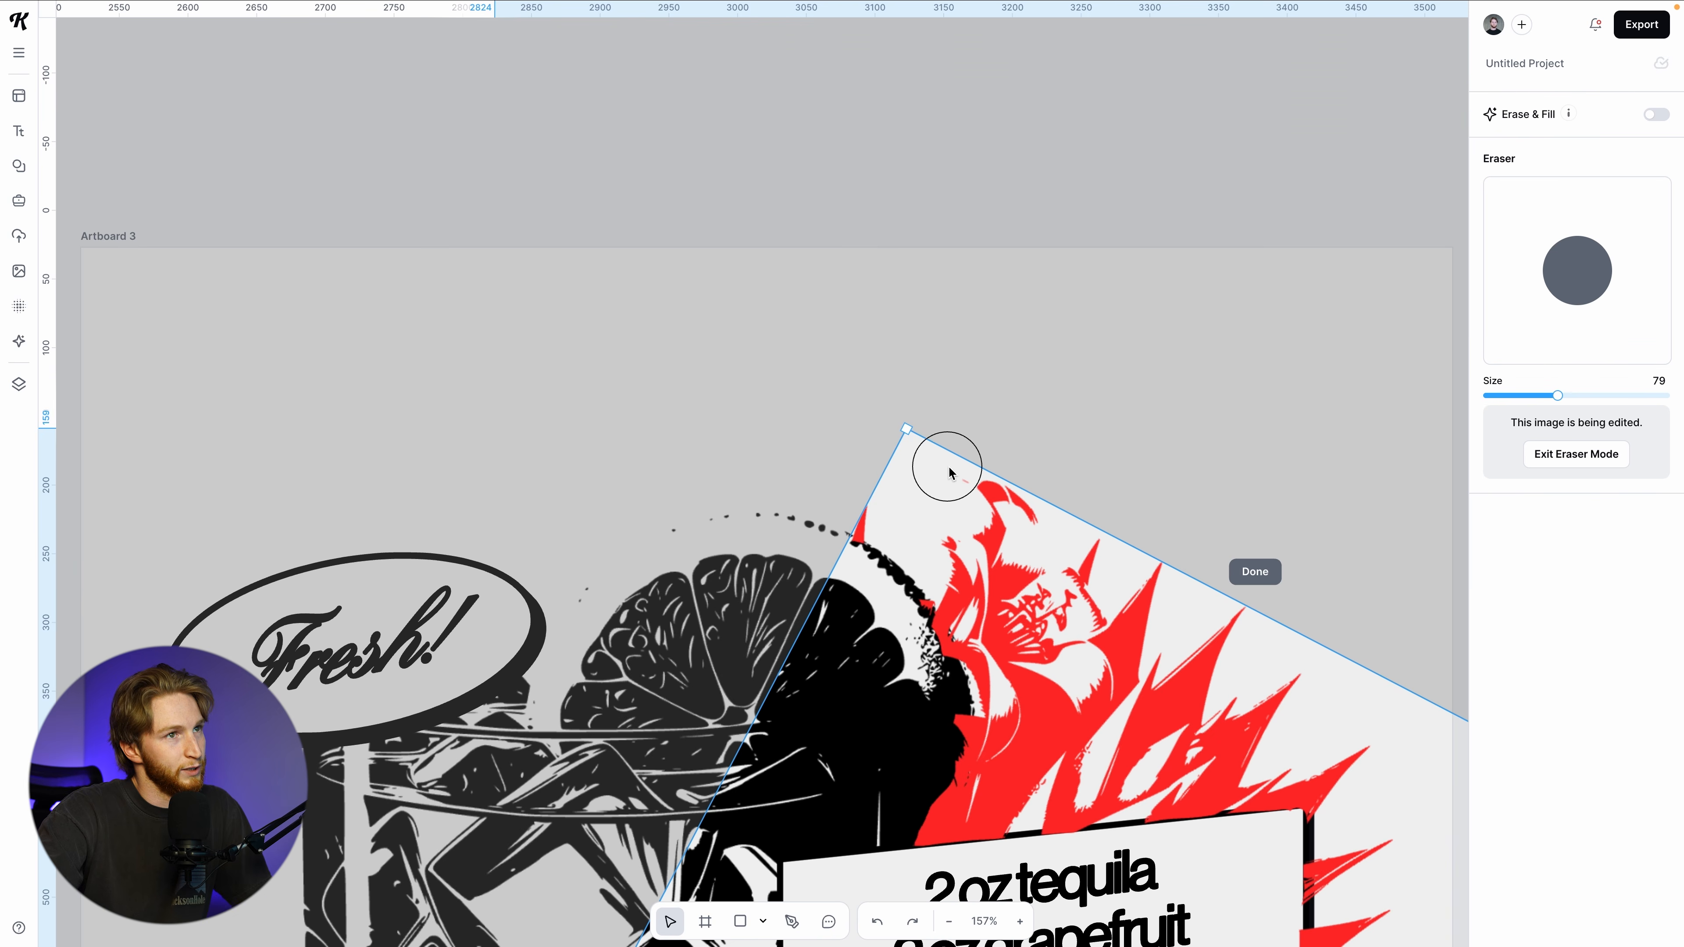
{"action": "scroll", "coordinate": [941, 554], "scroll_direction": "down", "scroll_amount": 4}
{"action": "left_click", "coordinate": [1255, 267]}
Vectorize the floral artwork with 1 color
{"action": "scroll", "coordinate": [1093, 363], "scroll_direction": "down", "scroll_amount": 3}
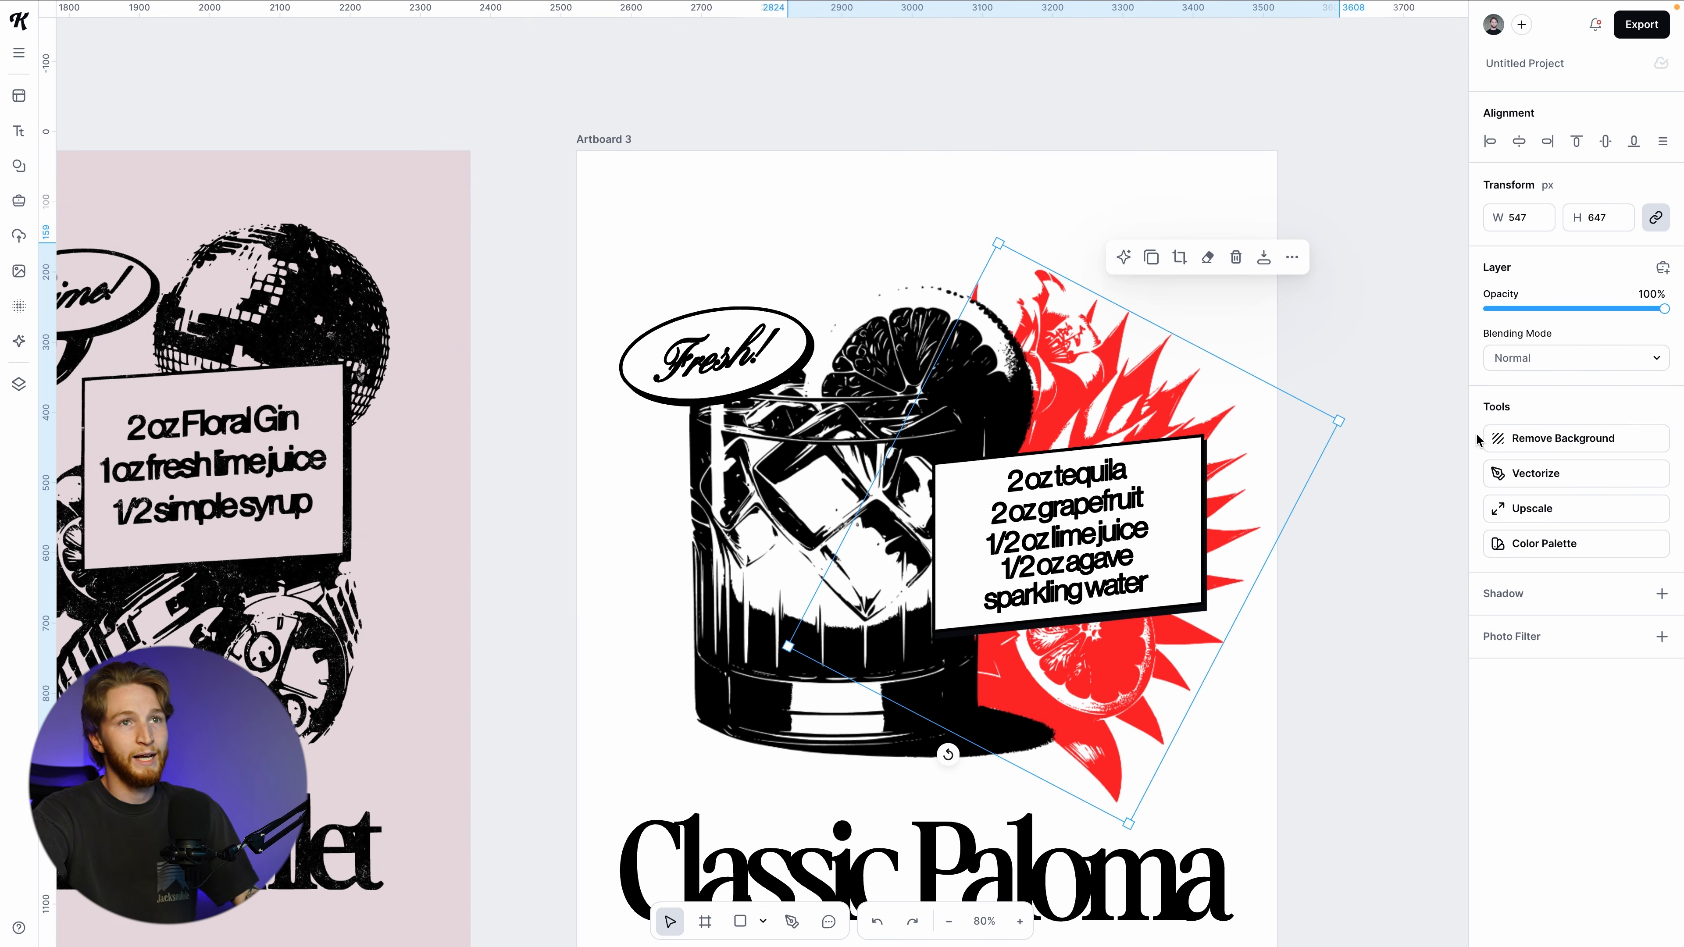
{"action": "left_click", "coordinate": [1546, 476]}
{"action": "left_click", "coordinate": [1552, 592]}
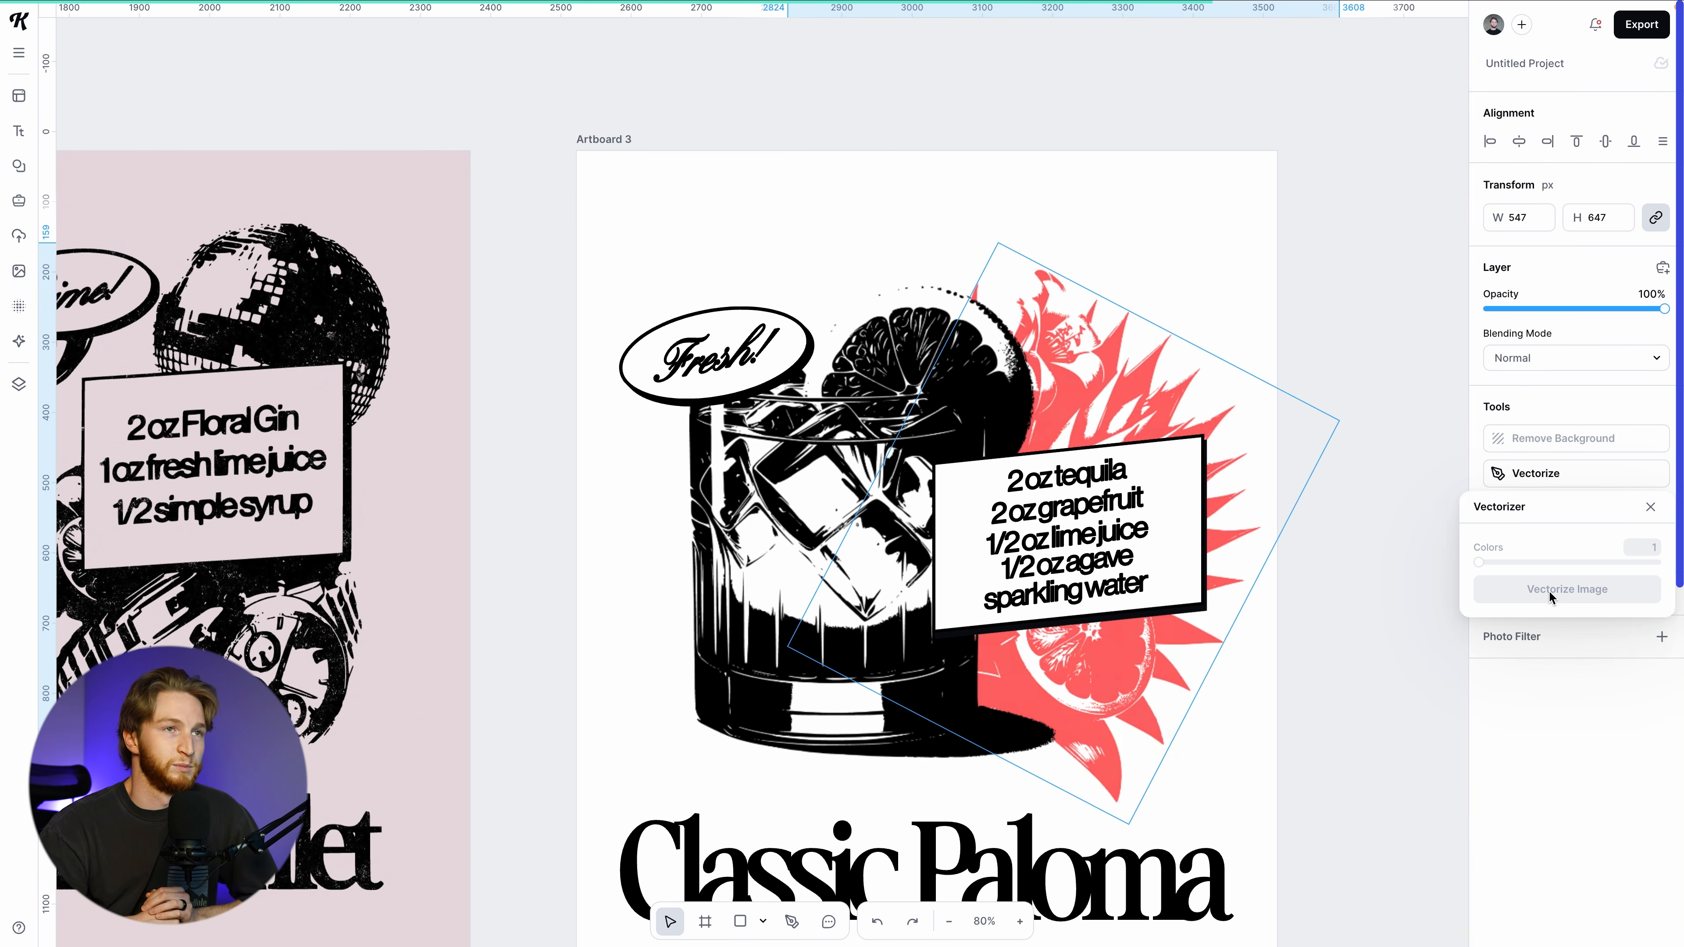
{"action": "left_click", "coordinate": [1387, 593]}
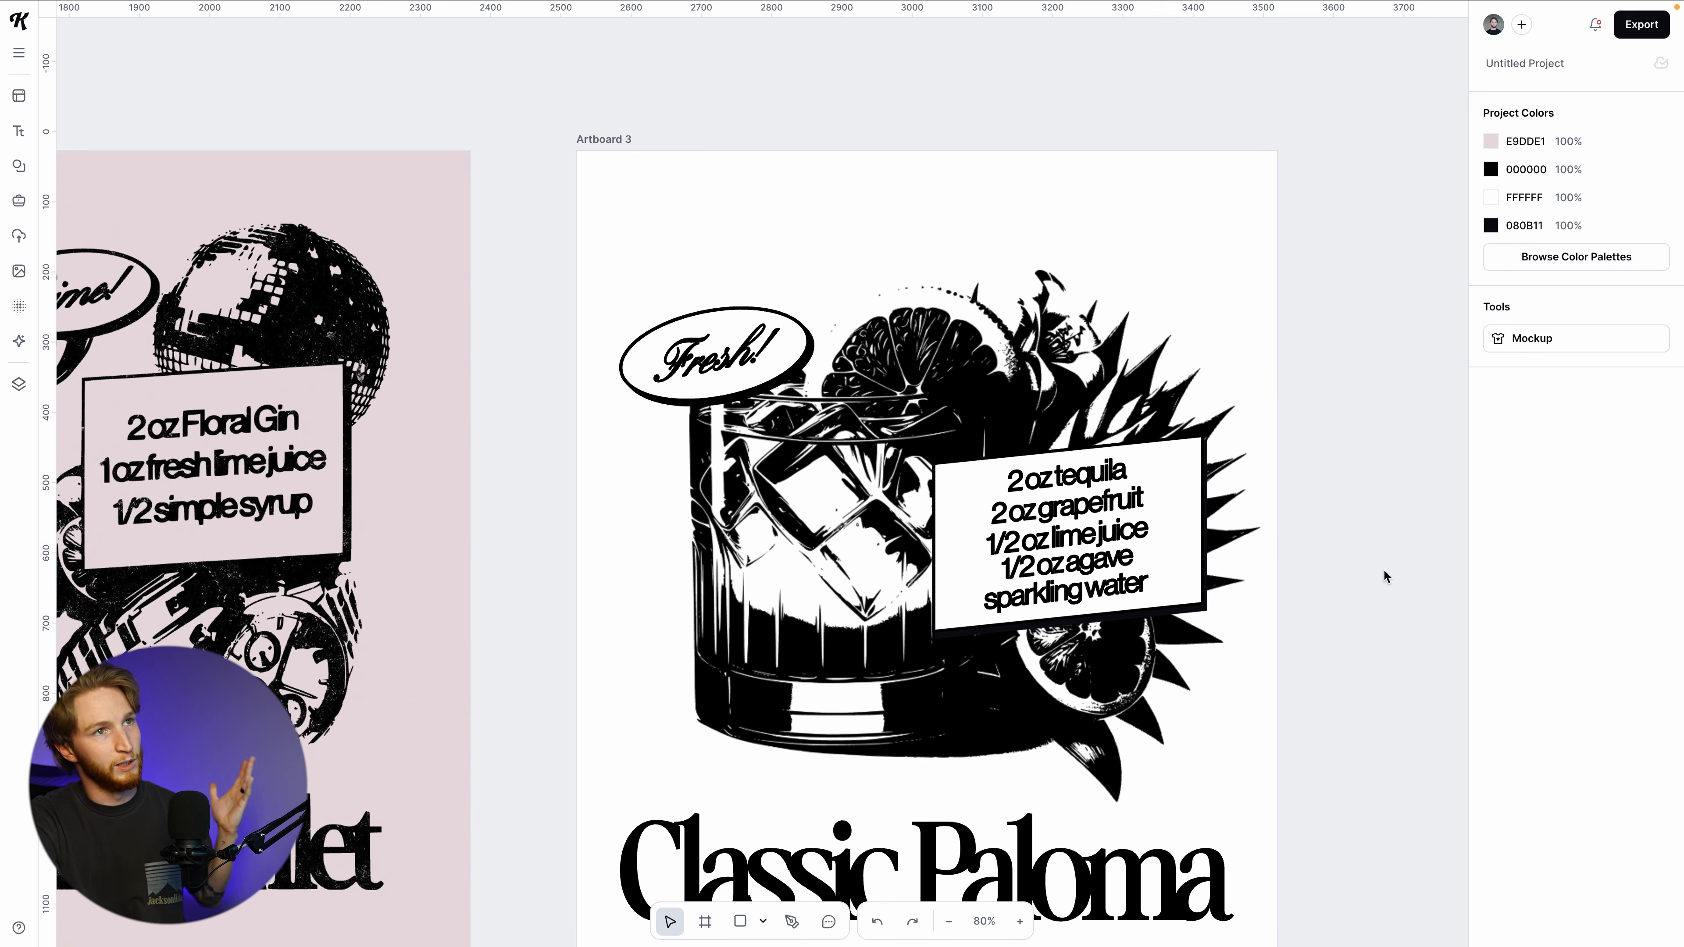
Move the glass, "Fresh!" label, ingredient box and floral artwork together slightly left and down on the artboard
{"action": "scroll", "coordinate": [1363, 569], "scroll_direction": "down", "scroll_amount": 2}
{"action": "left_click", "coordinate": [1061, 571]}
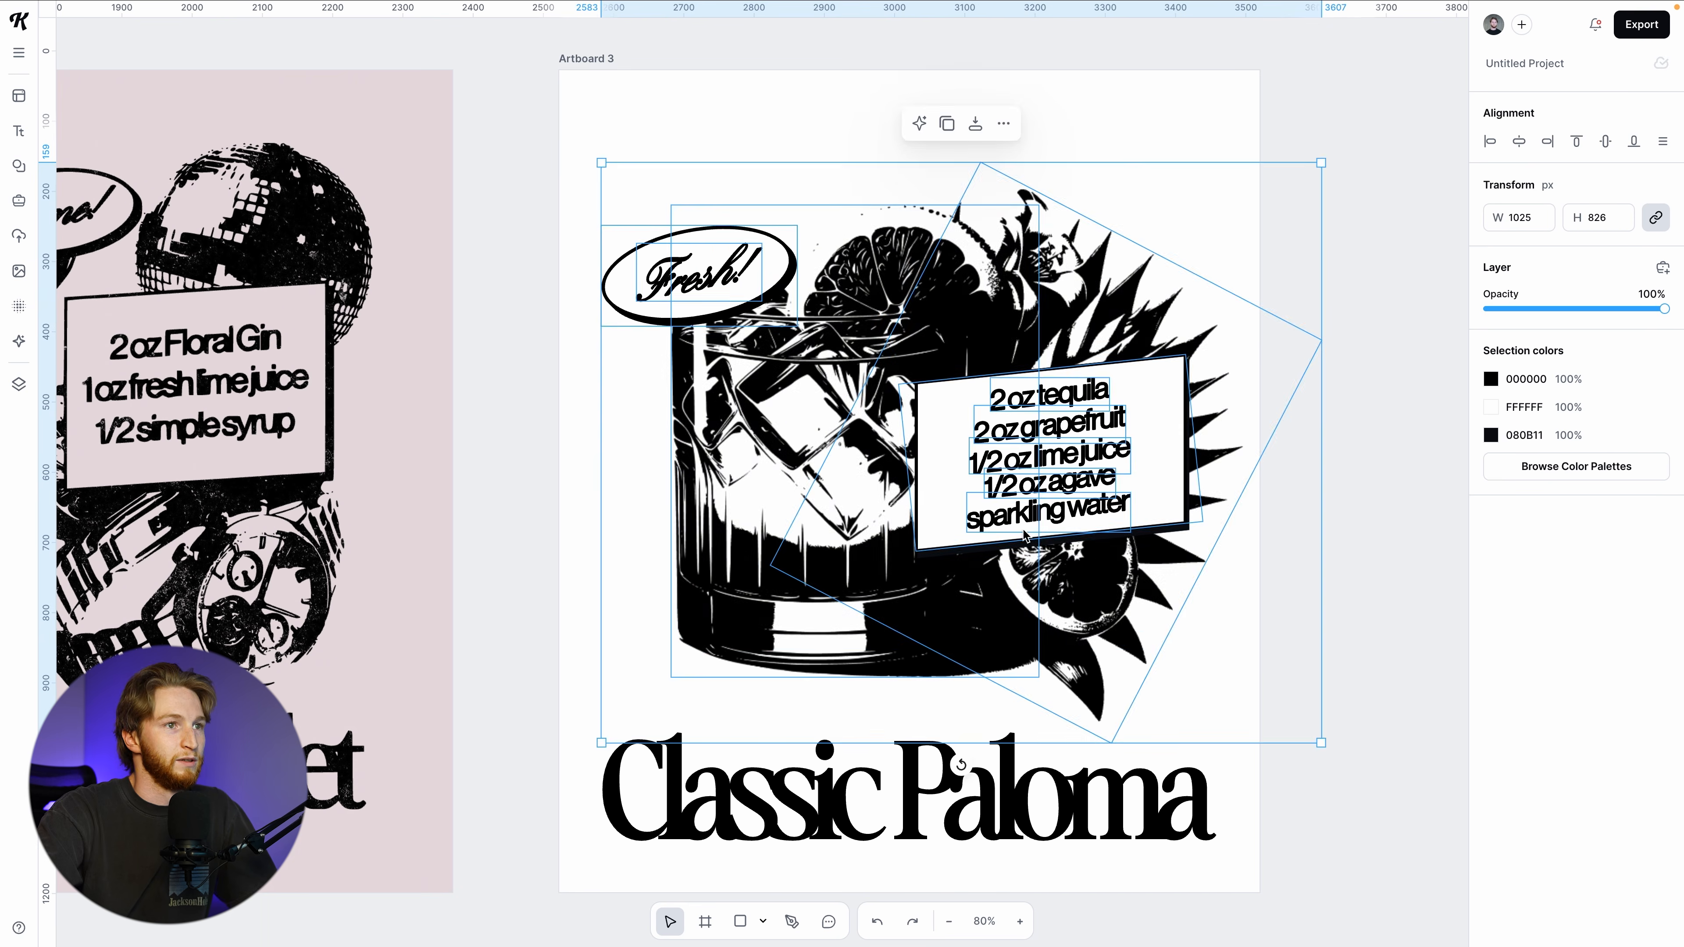
{"action": "left_click_drag", "start_coordinate": [1060, 570], "coordinate": [1056, 585]}
{"action": "left_click", "coordinate": [1378, 769]}
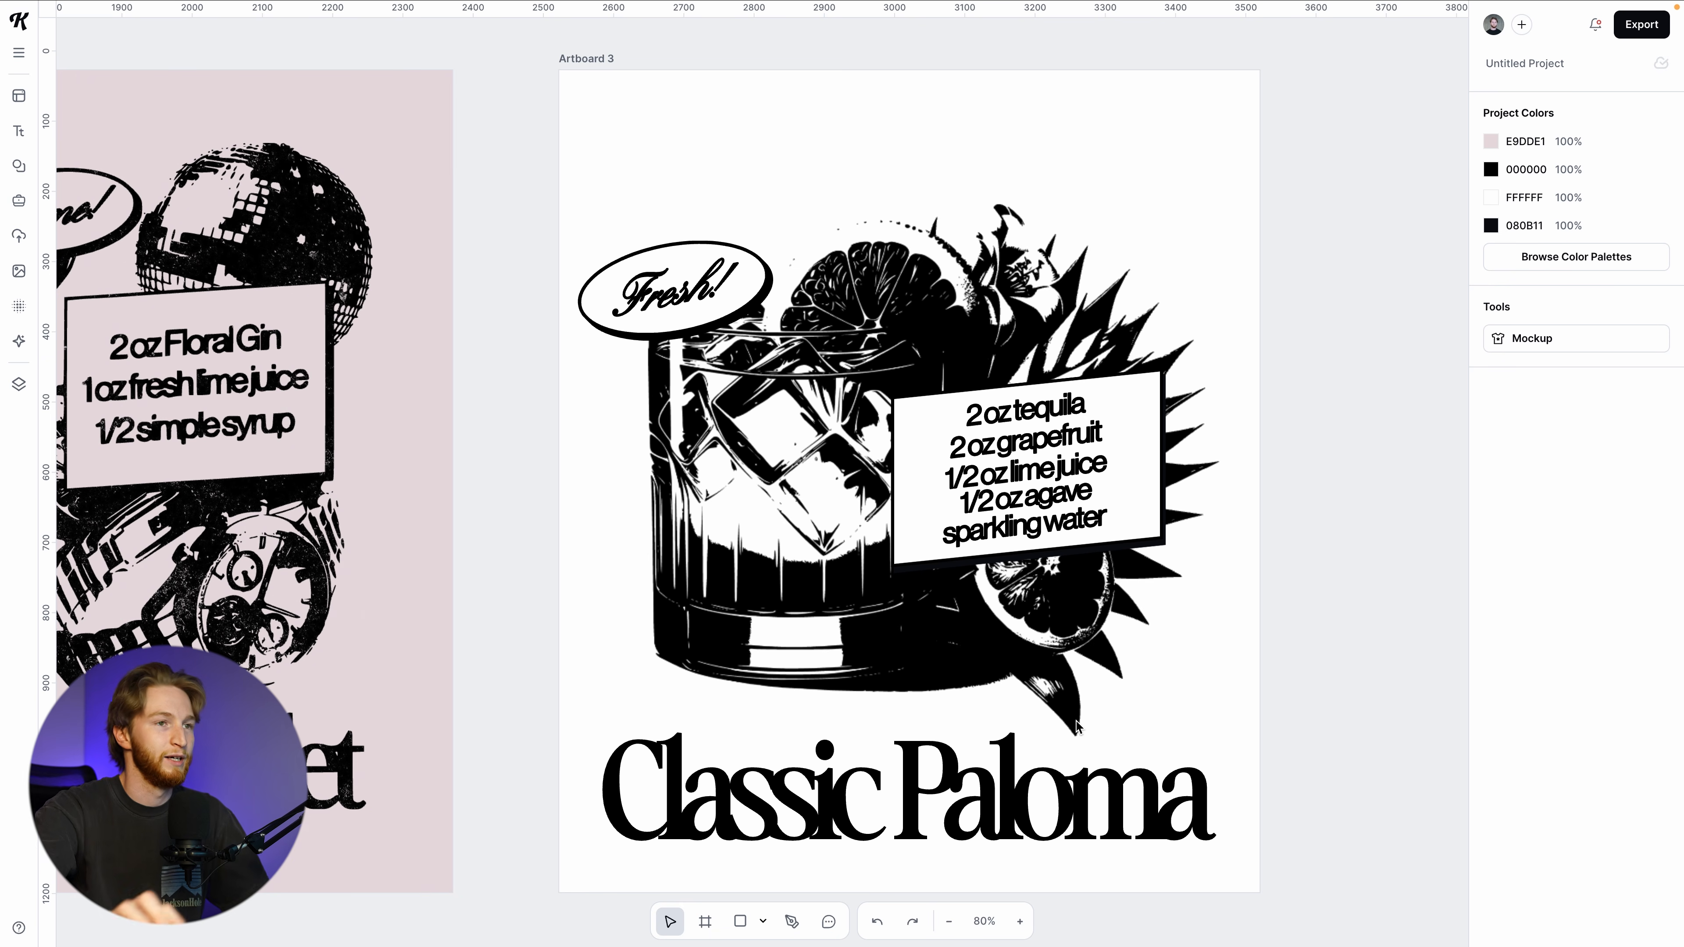
Move the "Fresh!" oval and its text slightly right and up, closer to the citrus wheel
{"action": "left_click_drag", "start_coordinate": [766, 276], "coordinate": [782, 273]}
{"action": "mouse_move", "coordinate": [790, 238]}
{"action": "left_mouse_down"}
{"action": "mouse_move", "coordinate": [824, 217]}
{"action": "mouse_move", "coordinate": [813, 226]}
{"action": "left_mouse_up"}
{"action": "left_click_drag", "start_coordinate": [805, 260], "coordinate": [820, 265]}
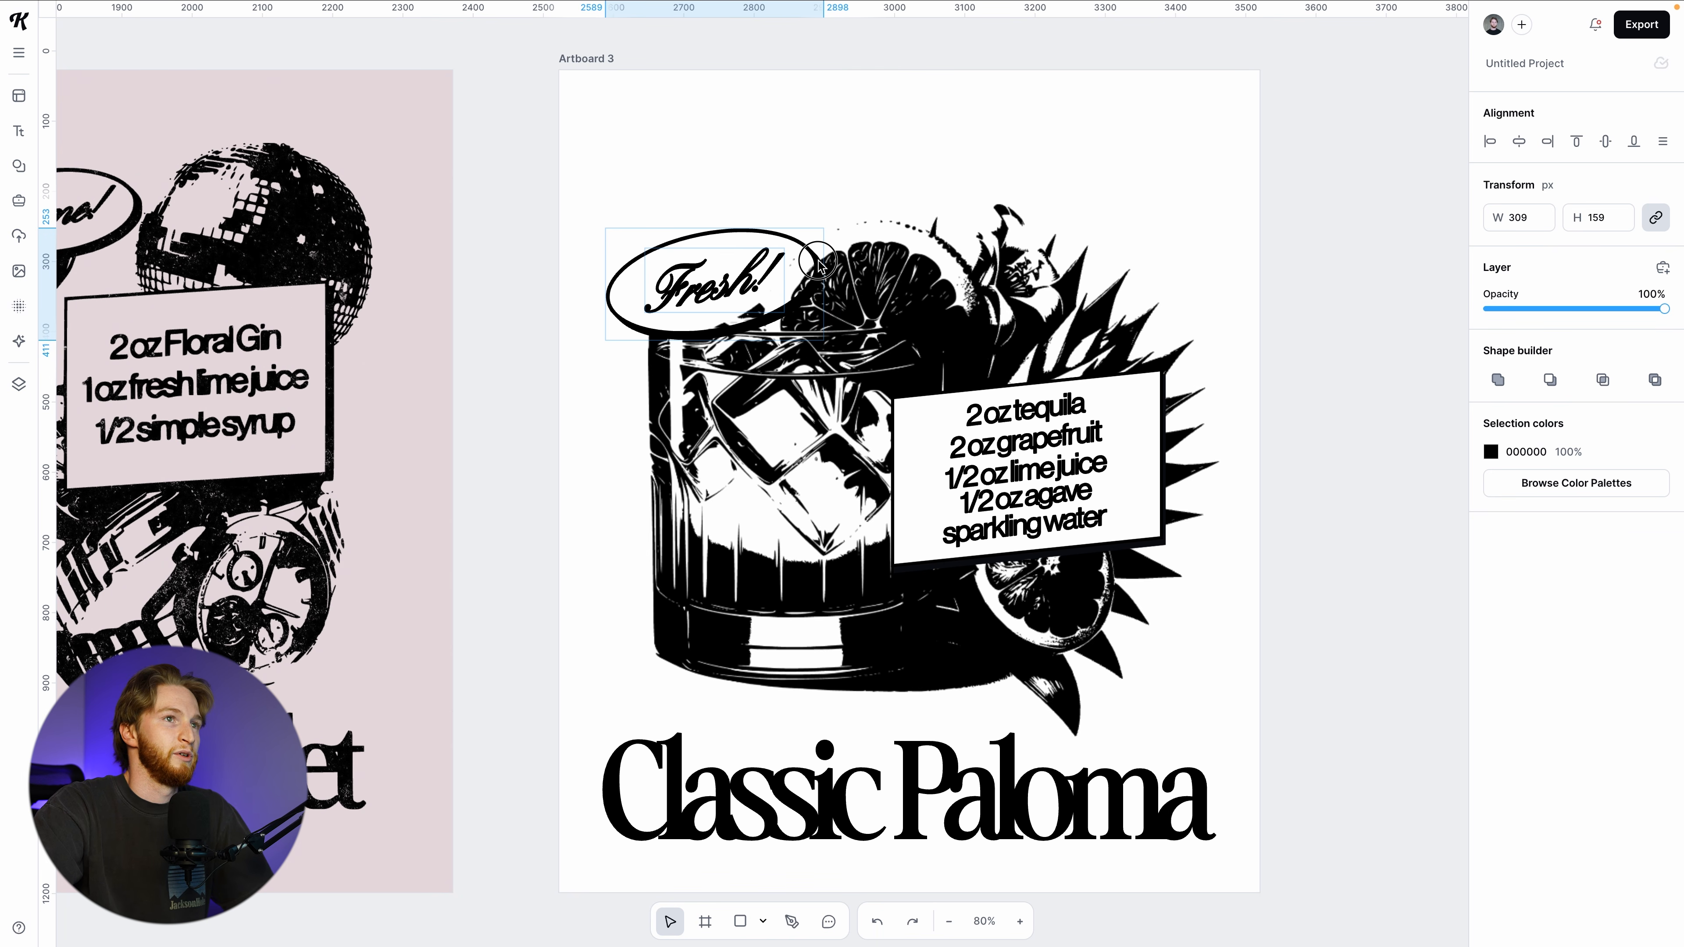
{"action": "key", "text": "Escape"}
Erase the parts of the glass and citrus artwork that show inside the "Fresh!" oval
{"action": "scroll", "coordinate": [820, 265], "scroll_direction": "up", "scroll_amount": 5}
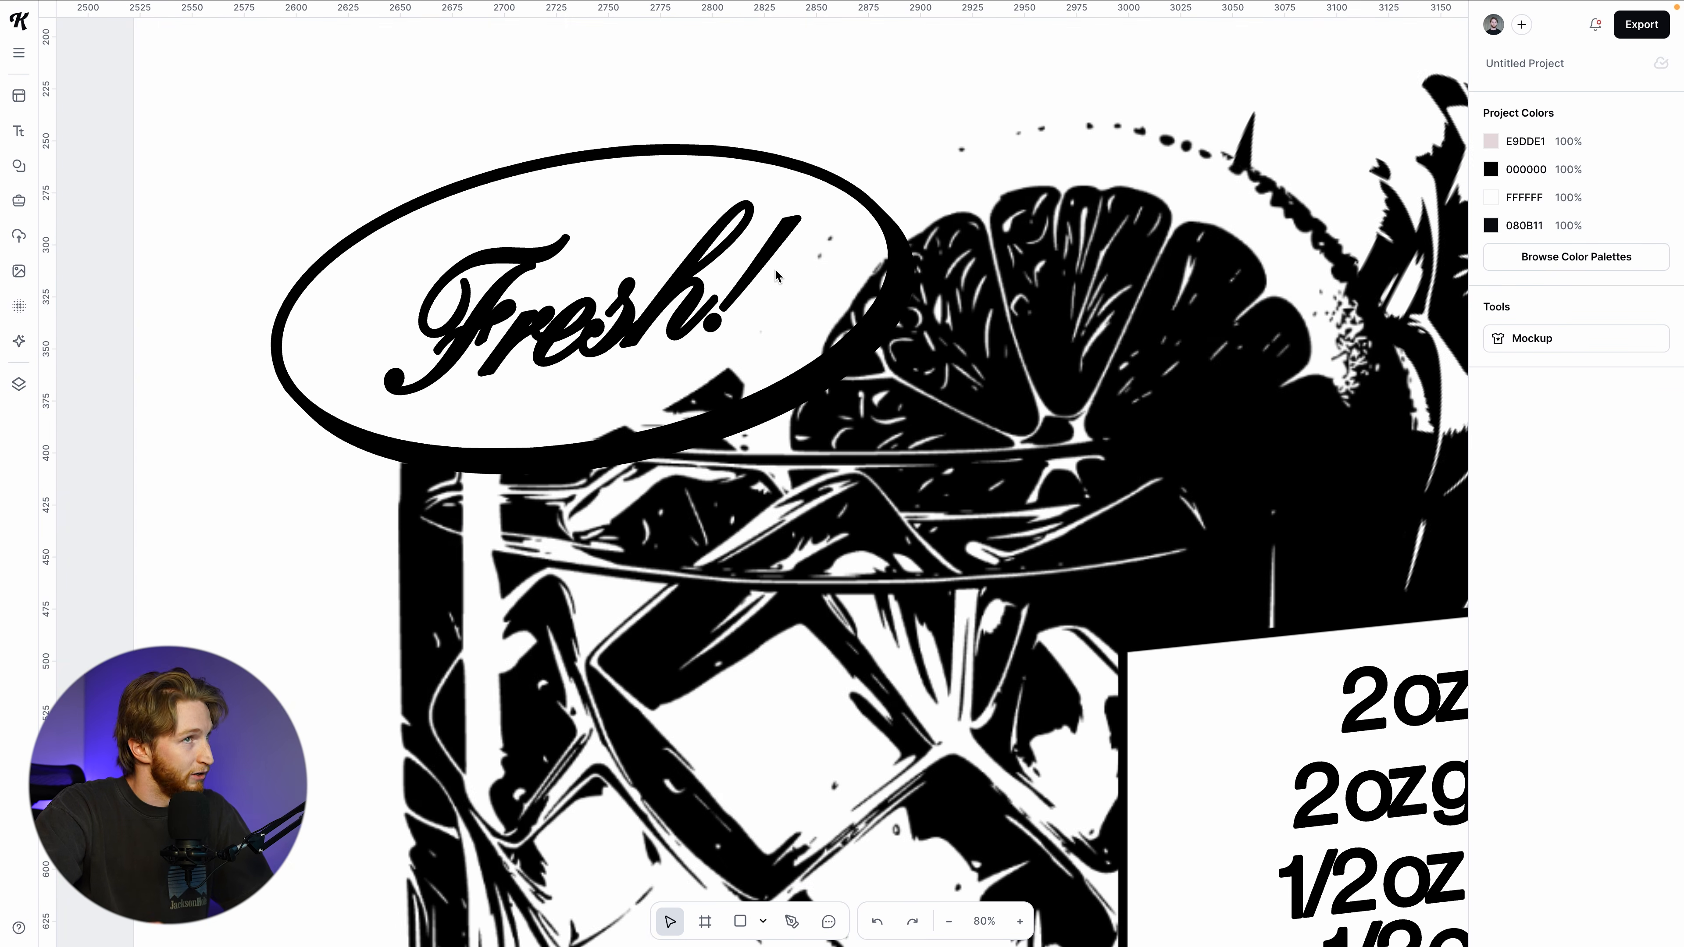
{"action": "left_click", "coordinate": [907, 344]}
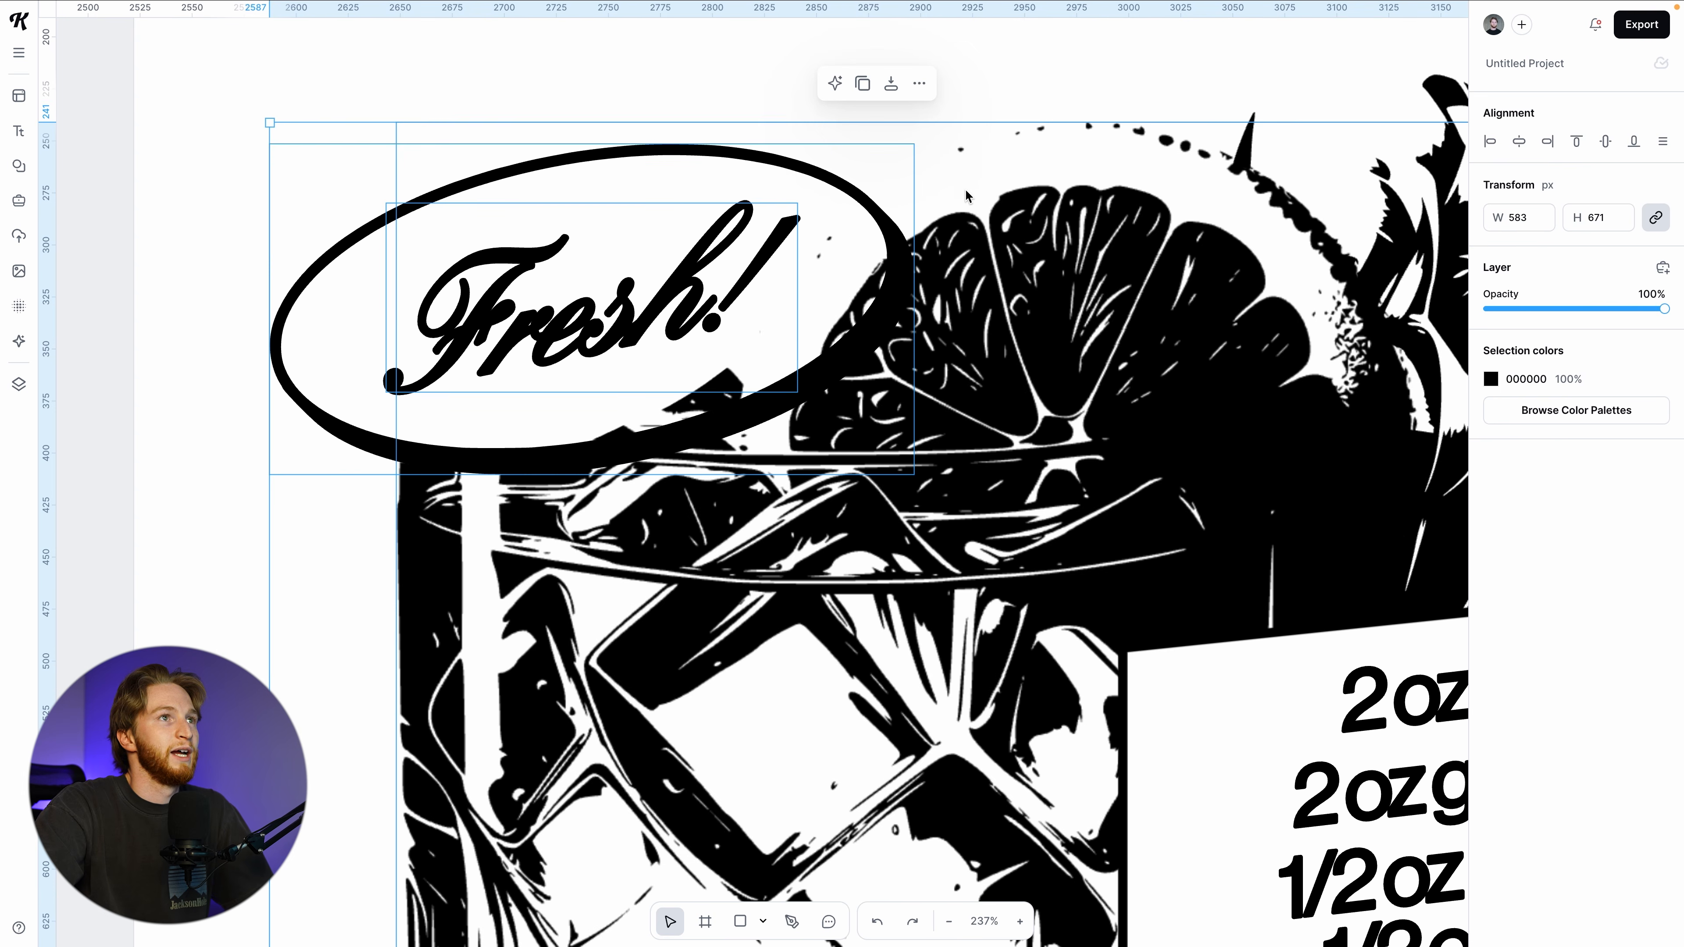
{"action": "left_click", "coordinate": [937, 332]}
{"action": "key", "text": "e"}
{"action": "left_click_drag", "start_coordinate": [598, 435], "coordinate": [855, 317]}
{"action": "key", "text": "Escape"}
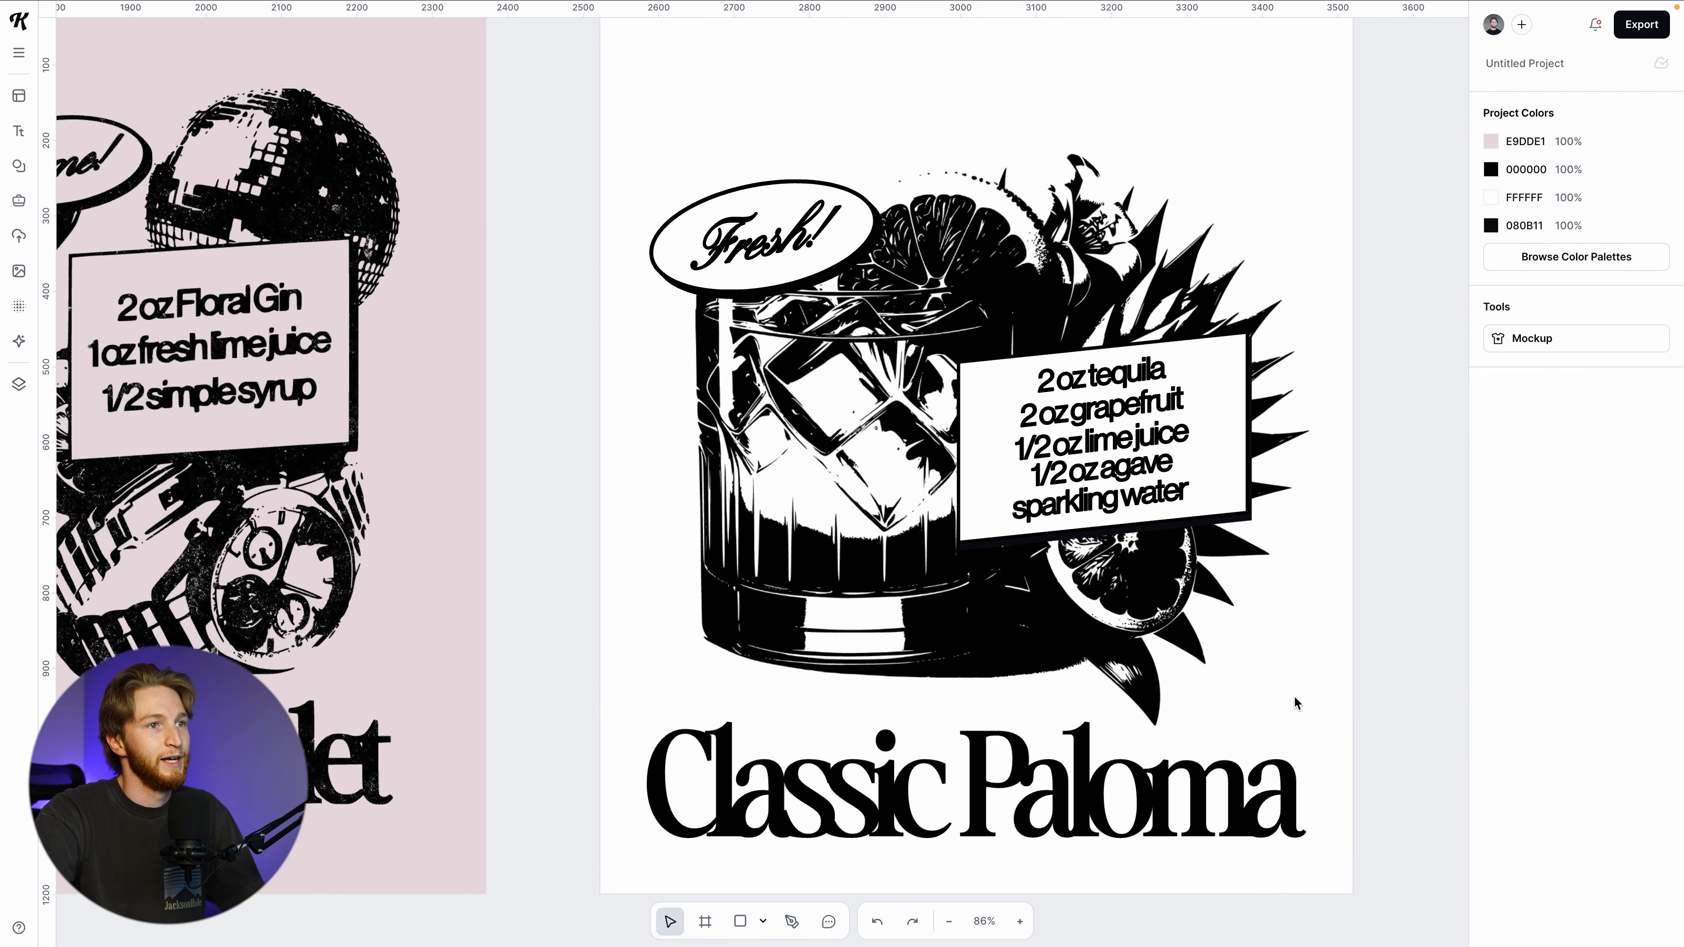
Duplicate the "Classic Paloma" heading and place the copy directly above the original at the top of the poster
{"action": "scroll", "coordinate": [1258, 694], "scroll_direction": "right", "scroll_amount": 2}
{"action": "scroll", "coordinate": [1258, 693], "scroll_direction": "left", "scroll_amount": 6}
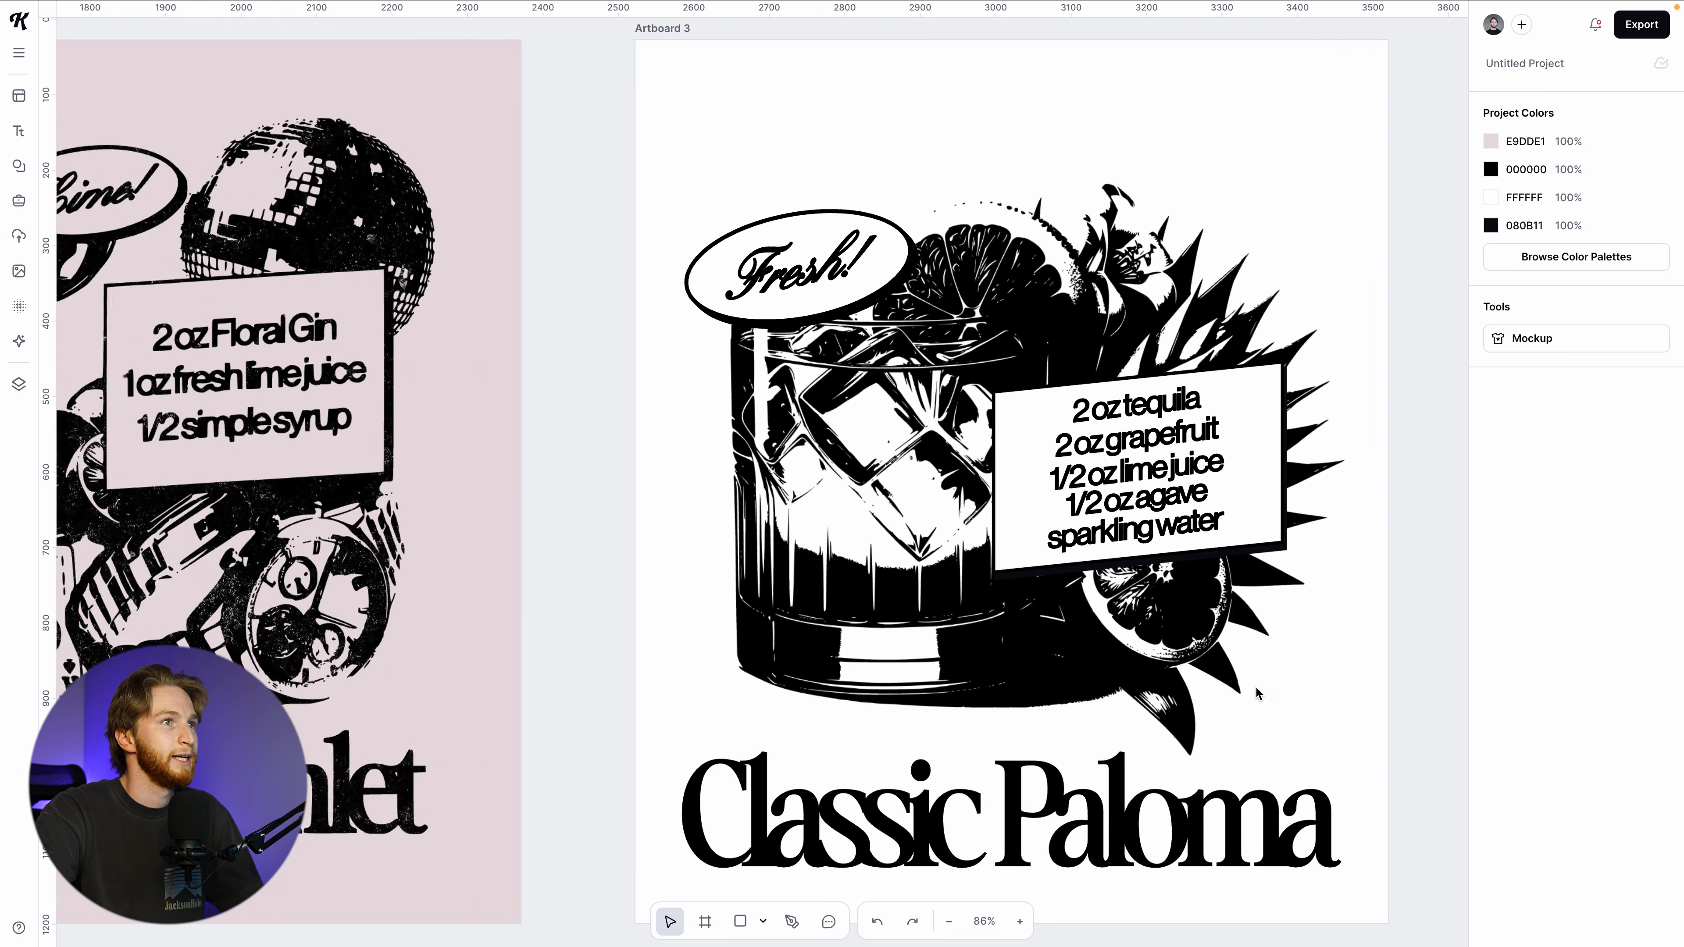
{"action": "scroll", "coordinate": [1258, 694], "scroll_direction": "right", "scroll_amount": 2}
{"action": "scroll", "coordinate": [1258, 694], "scroll_direction": "right", "scroll_amount": 3}
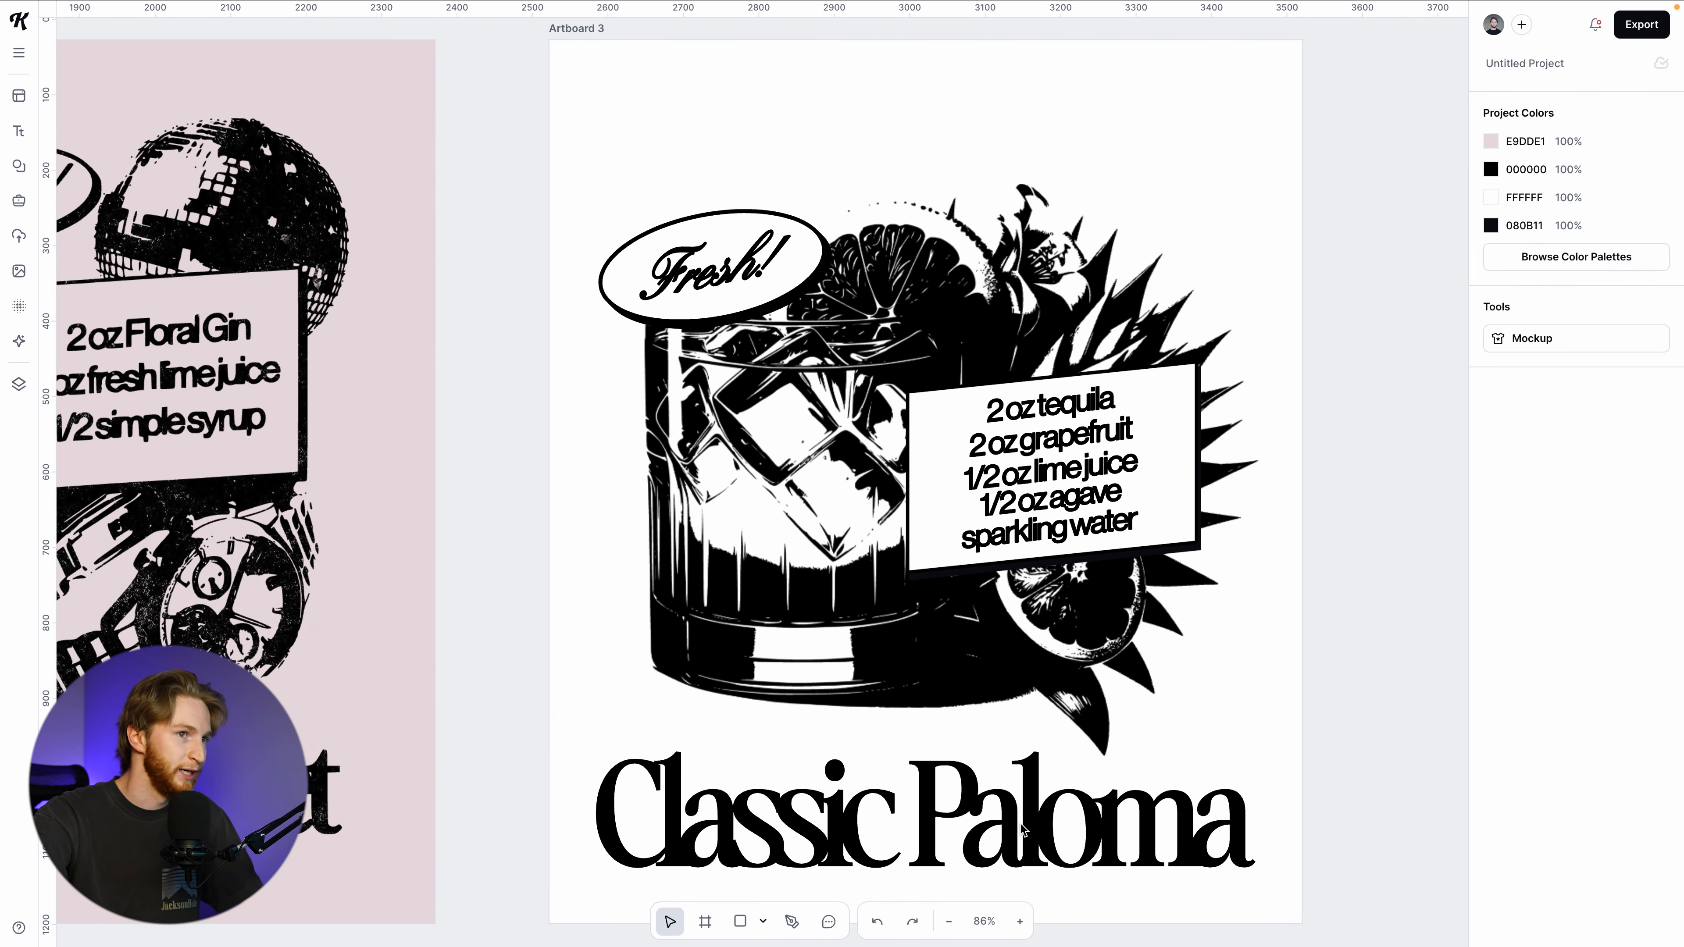
{"action": "left_click_drag", "start_coordinate": [1029, 837], "coordinate": [1029, 161]}
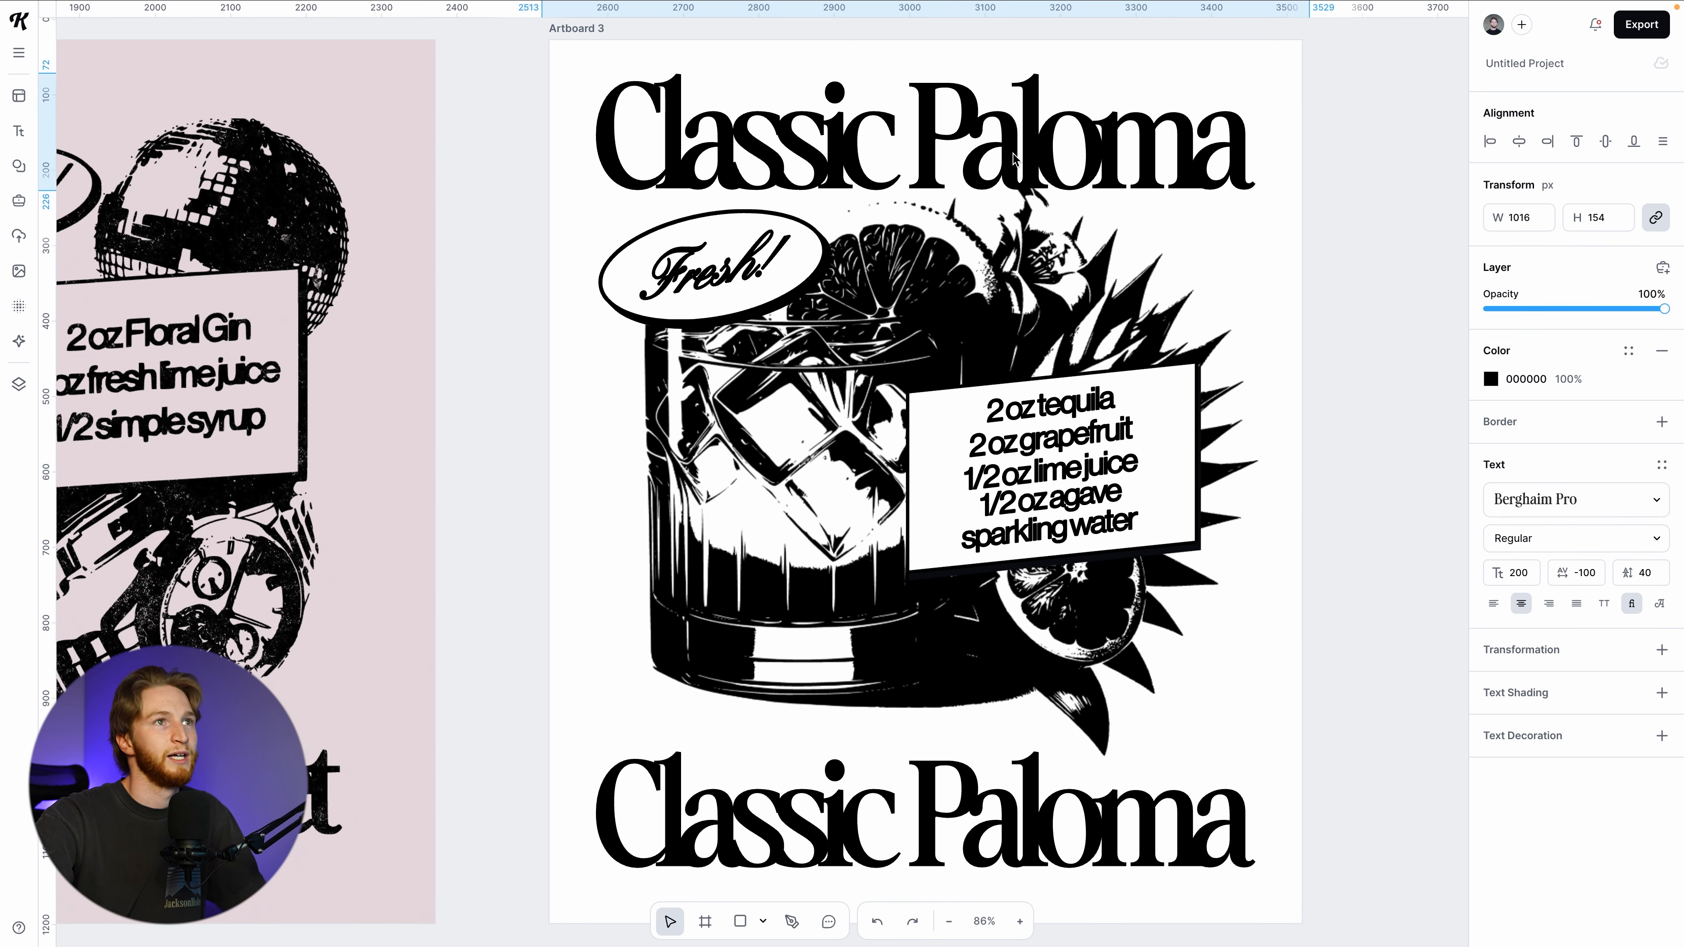
Change the upper heading's font to Kuenstler Script and set its letter spacing to 0
{"action": "left_click", "coordinate": [1533, 510]}
{"action": "left_click", "coordinate": [1356, 418]}
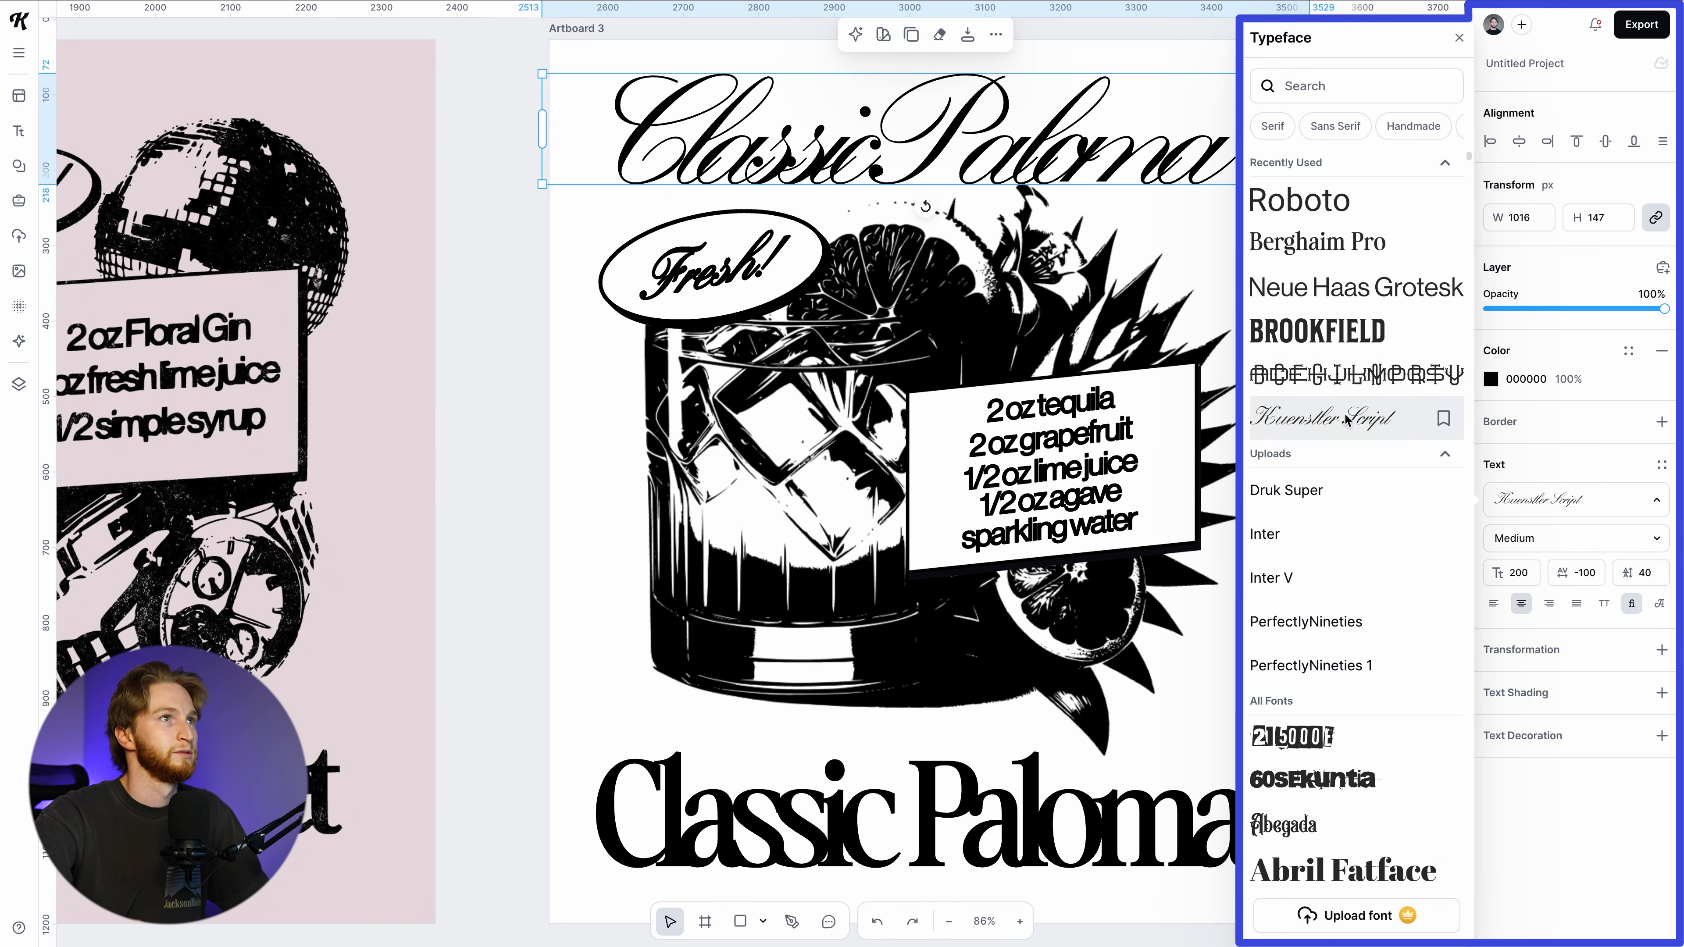
{"action": "key", "text": "Escape"}
{"action": "left_click", "coordinate": [1177, 186]}
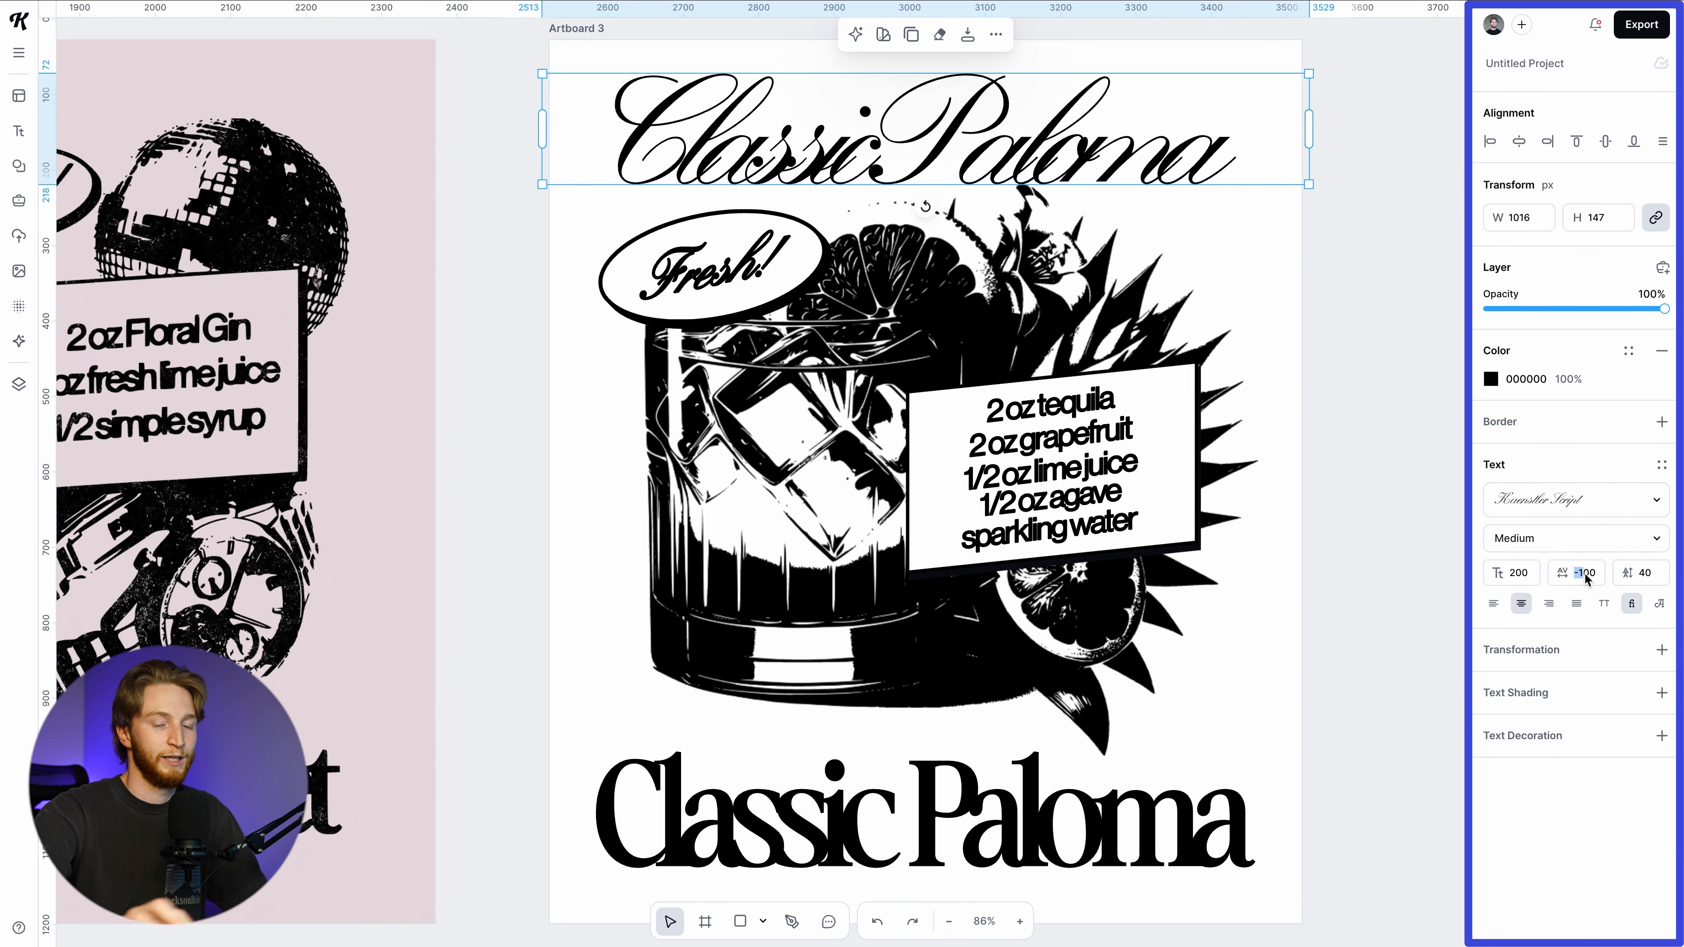
{"action": "type", "text": "0"}
Replace the upper heading's text with "Happy Hour"
{"action": "double_click", "coordinate": [1089, 144]}
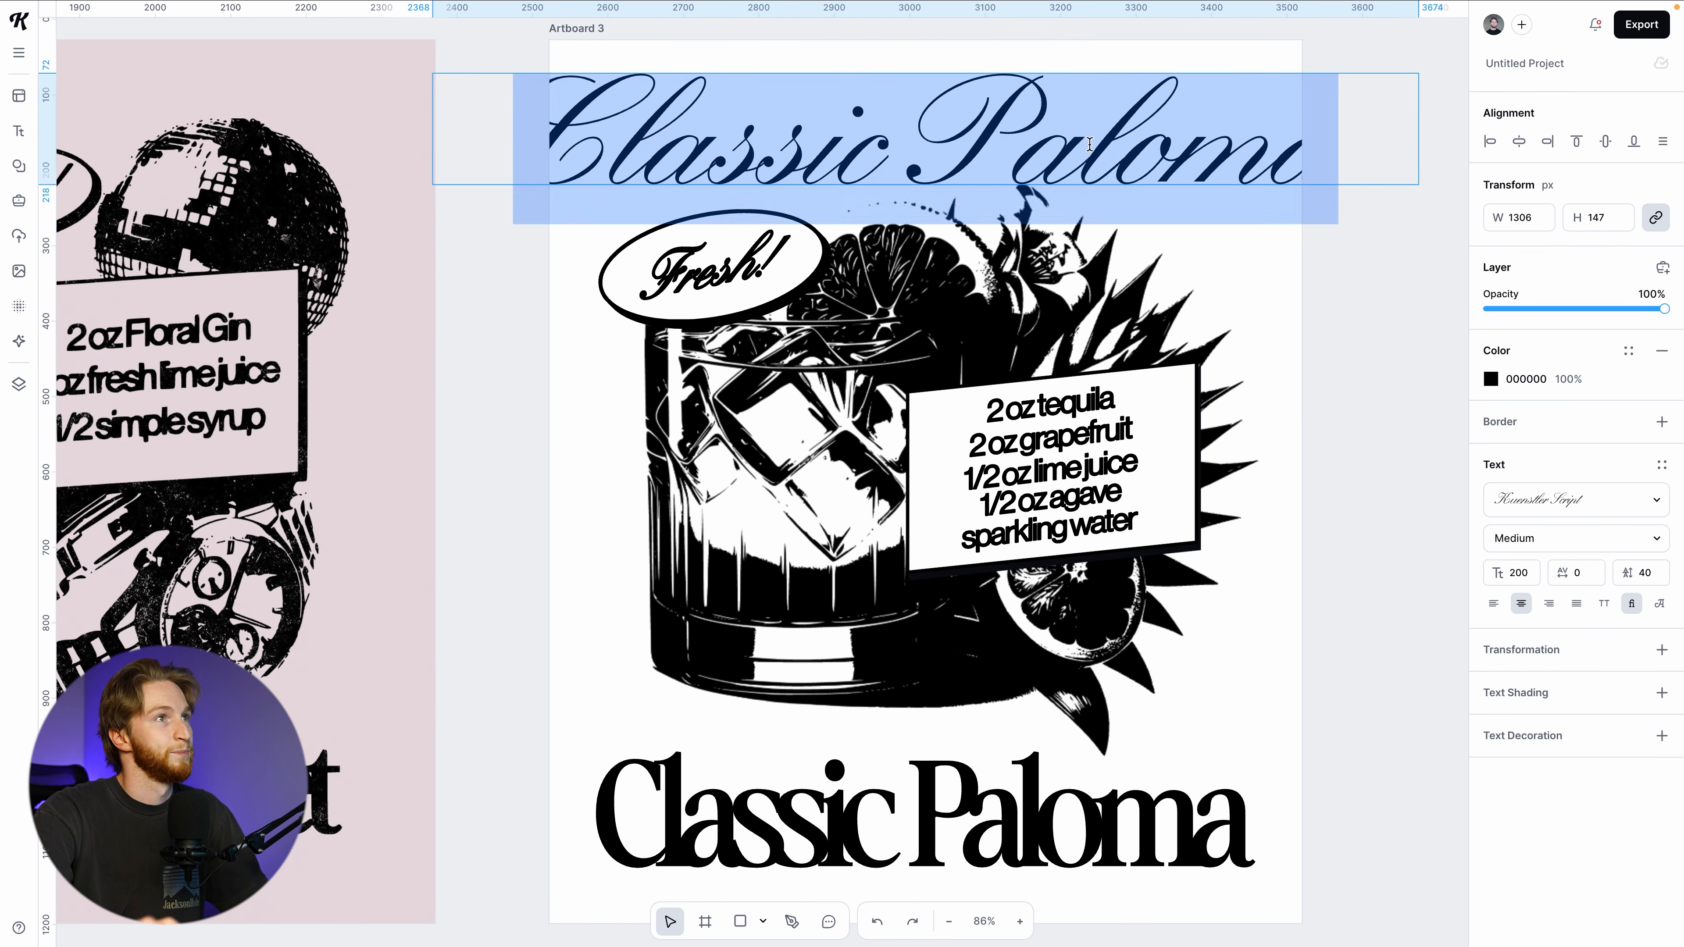
{"action": "type", "text": "Happy Hour"}
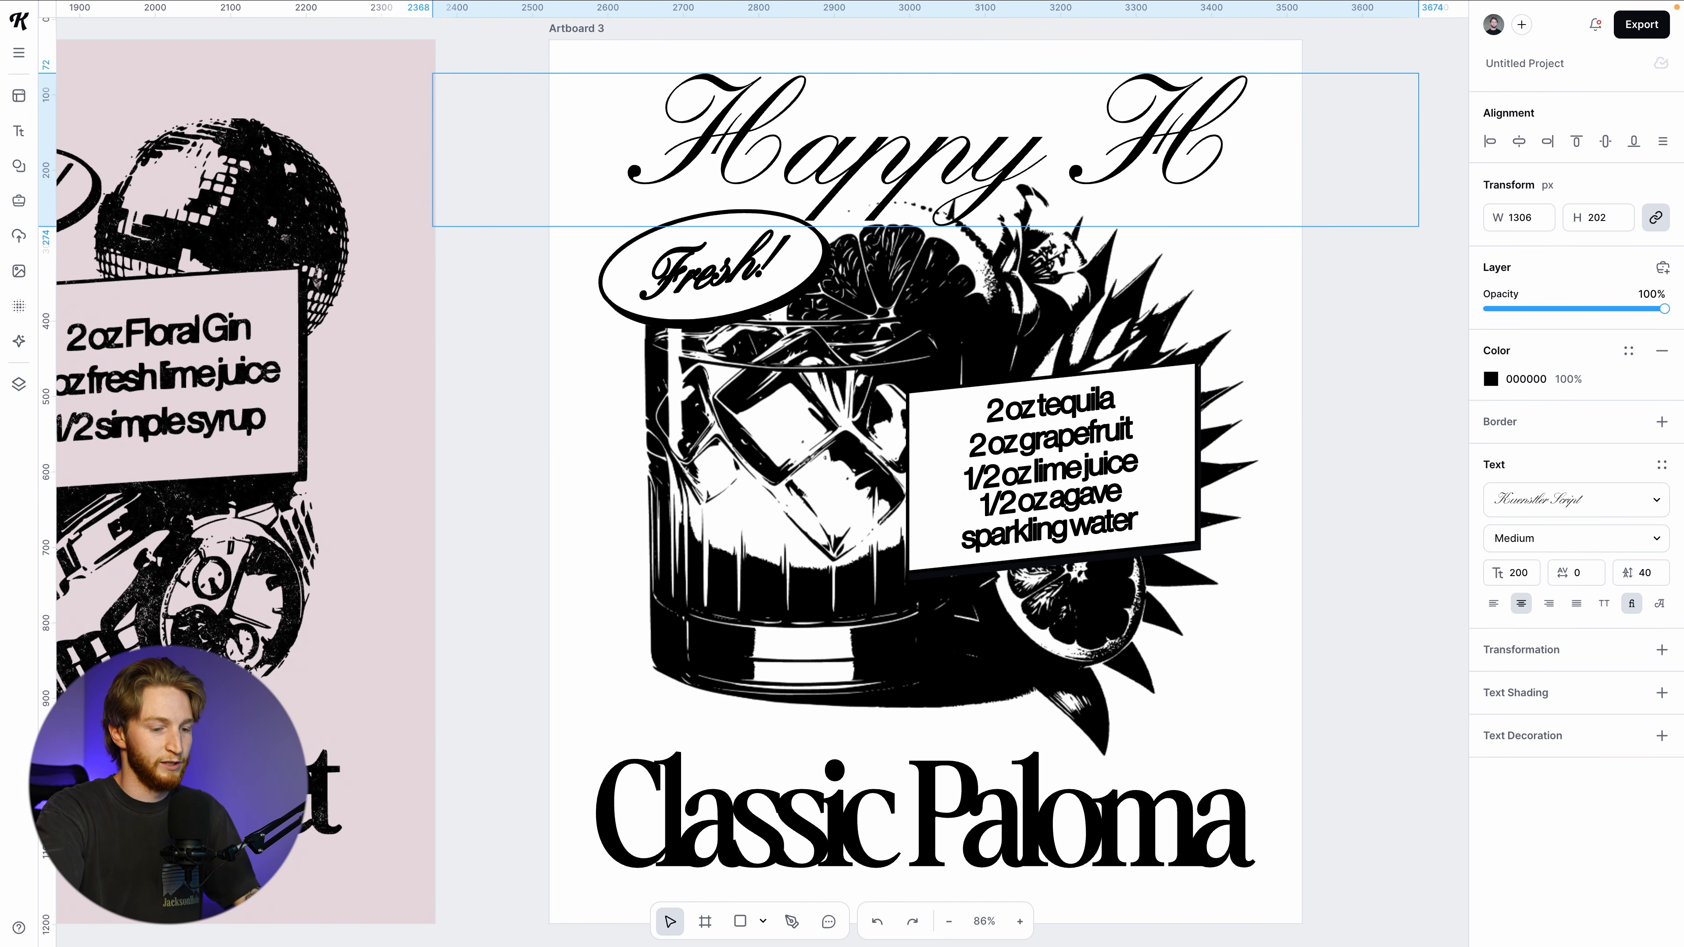
{"action": "left_click", "coordinate": [1404, 274]}
Scale the "Happy Hour" text down to about size 99 and center it above the cocktail artwork
{"action": "left_click", "coordinate": [1270, 166]}
{"action": "left_click_drag", "start_coordinate": [1418, 226], "coordinate": [1171, 188]}
{"action": "scroll", "coordinate": [1171, 189], "scroll_direction": "down", "scroll_amount": 1}
{"action": "scroll", "coordinate": [1170, 189], "scroll_direction": "up", "scroll_amount": 1}
{"action": "key", "text": "shift+Up"}
{"action": "key", "text": "shift+Up"}
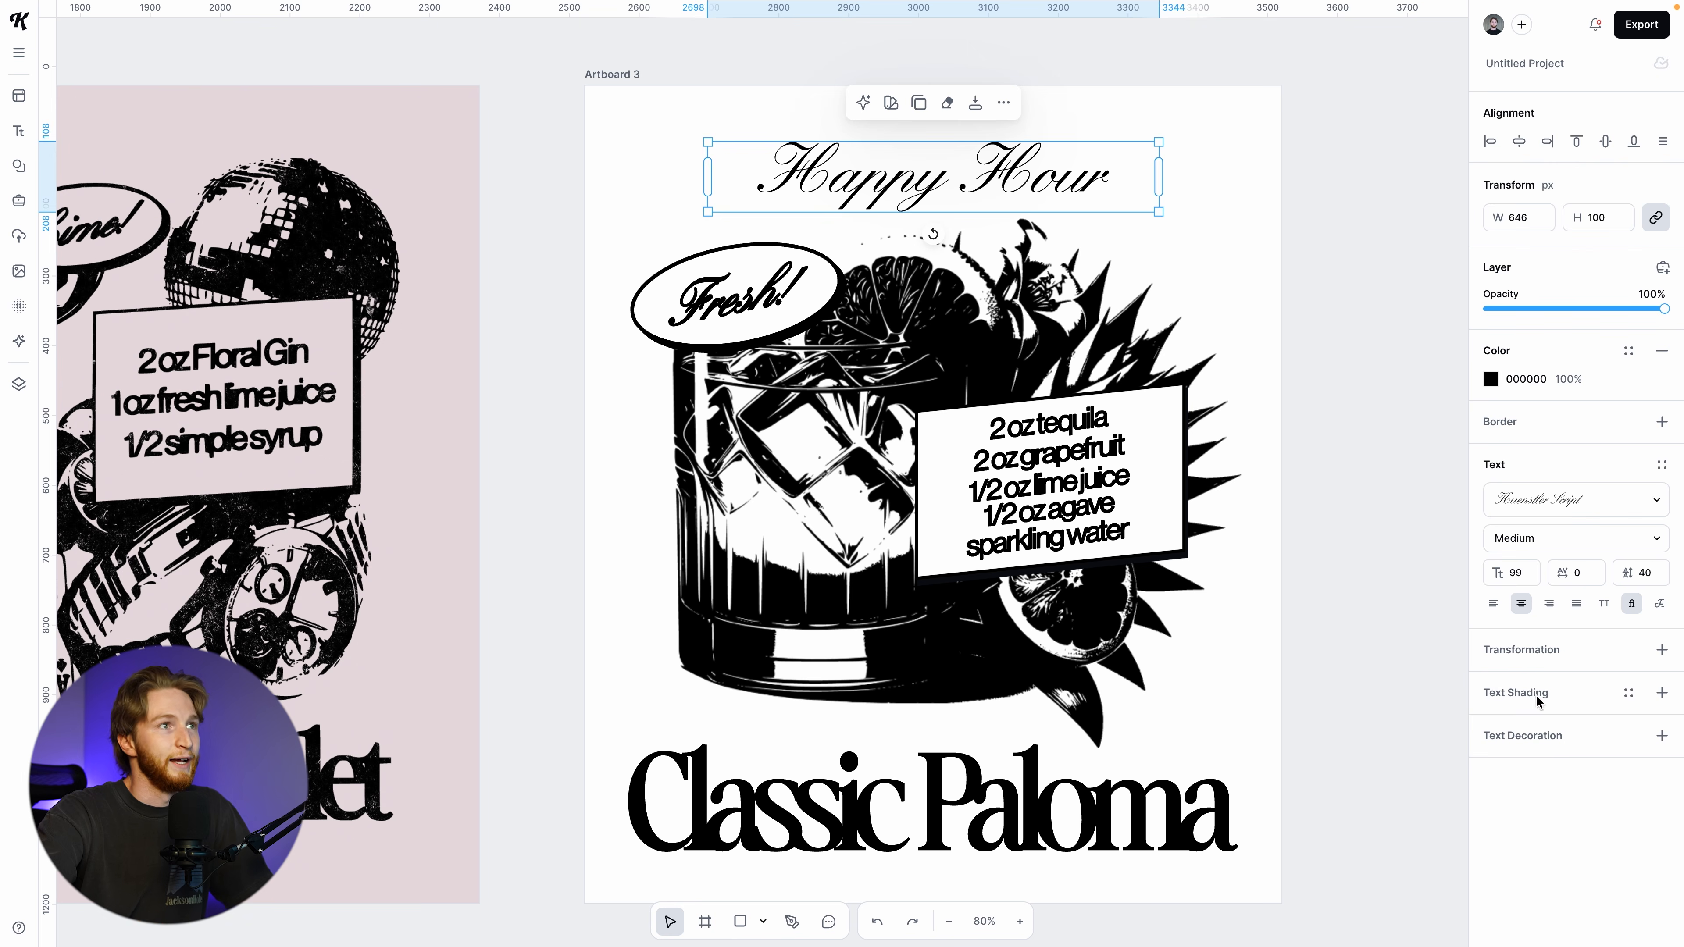
{"action": "left_click", "coordinate": [1387, 622]}
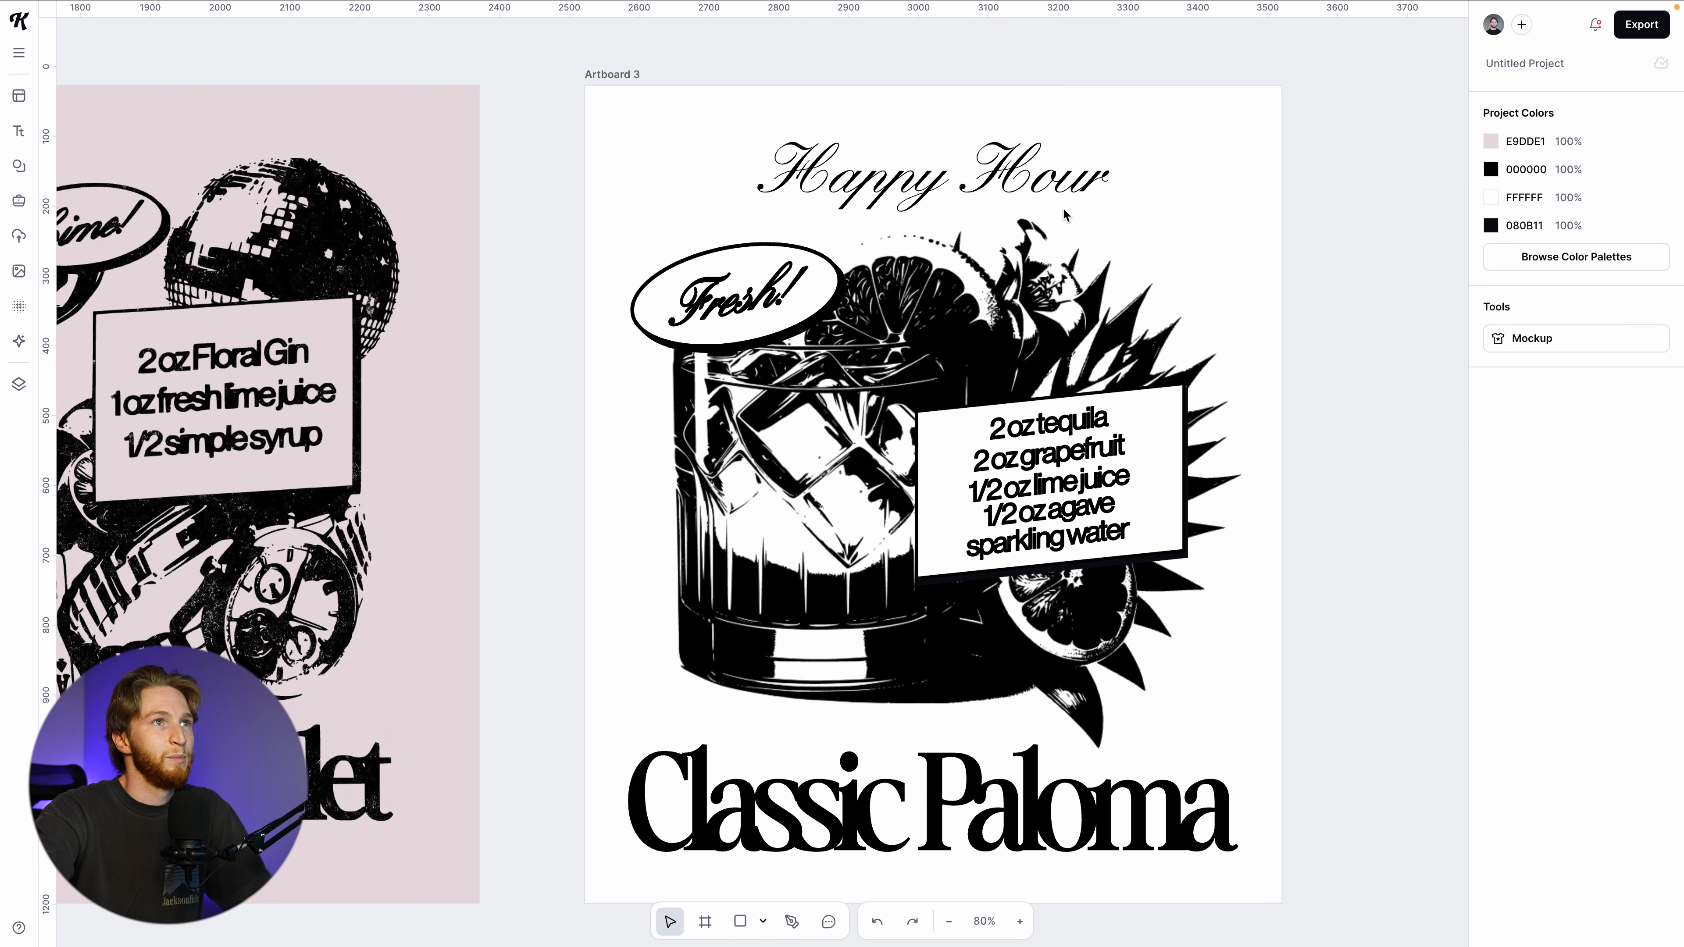
Add the third text shading style to the "Happy Hour" heading and set its shading color to near-black 0B0A0A
{"action": "left_click", "coordinate": [1014, 185]}
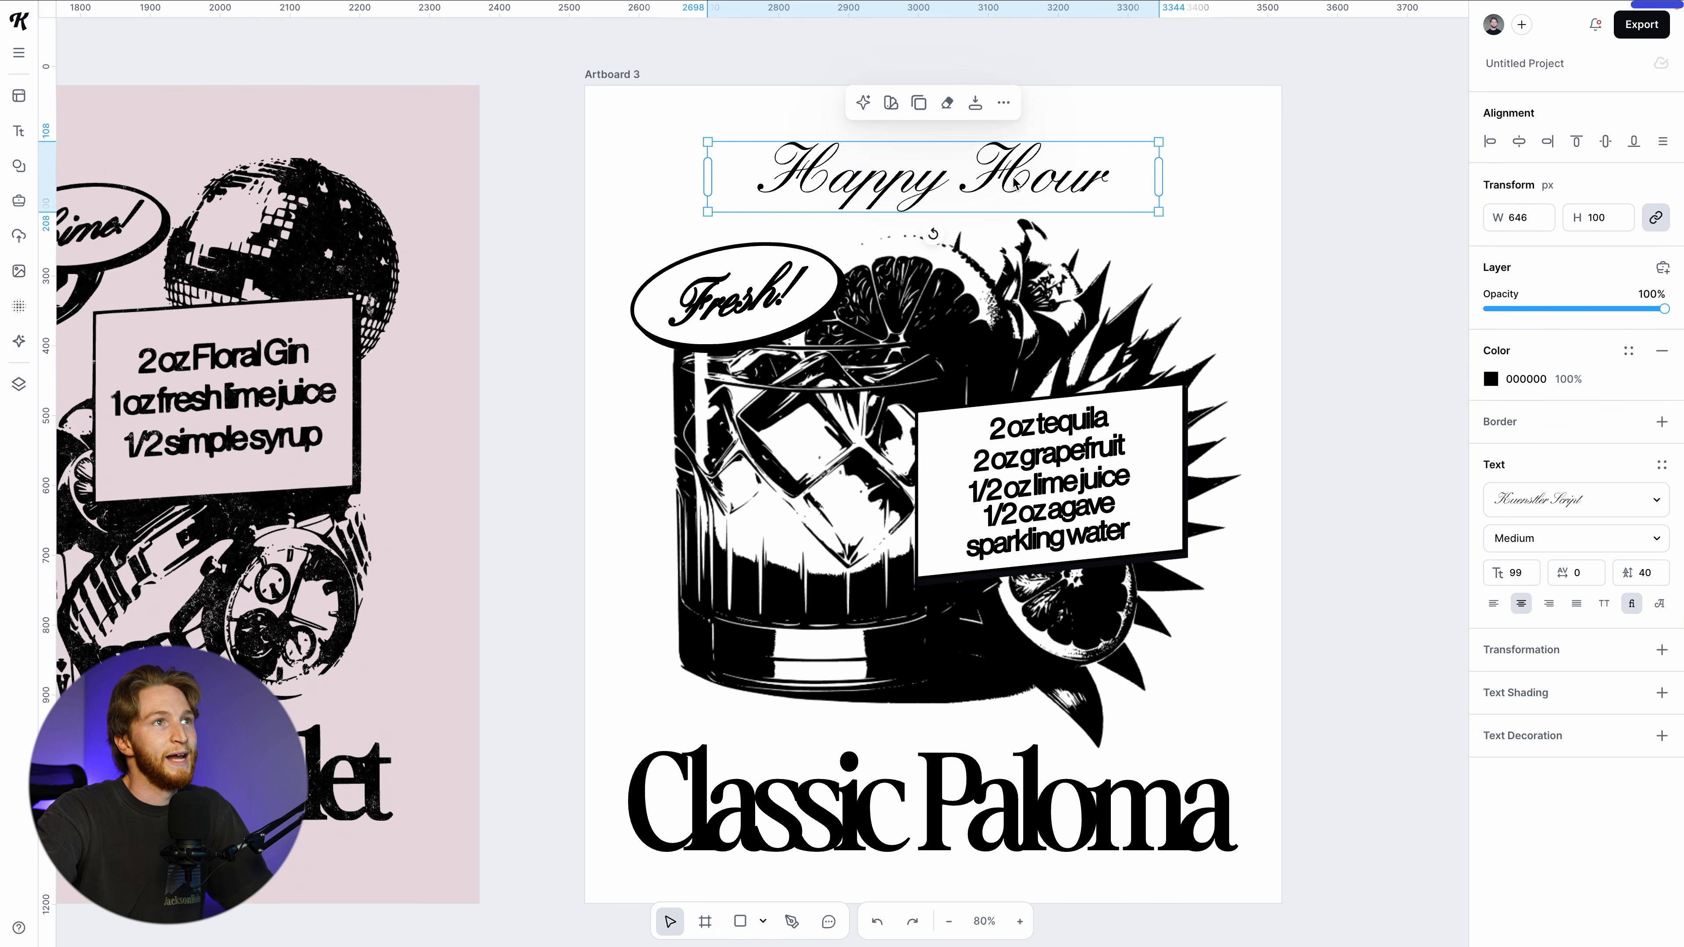
{"action": "left_click", "coordinate": [1547, 699]}
{"action": "left_click", "coordinate": [1613, 733]}
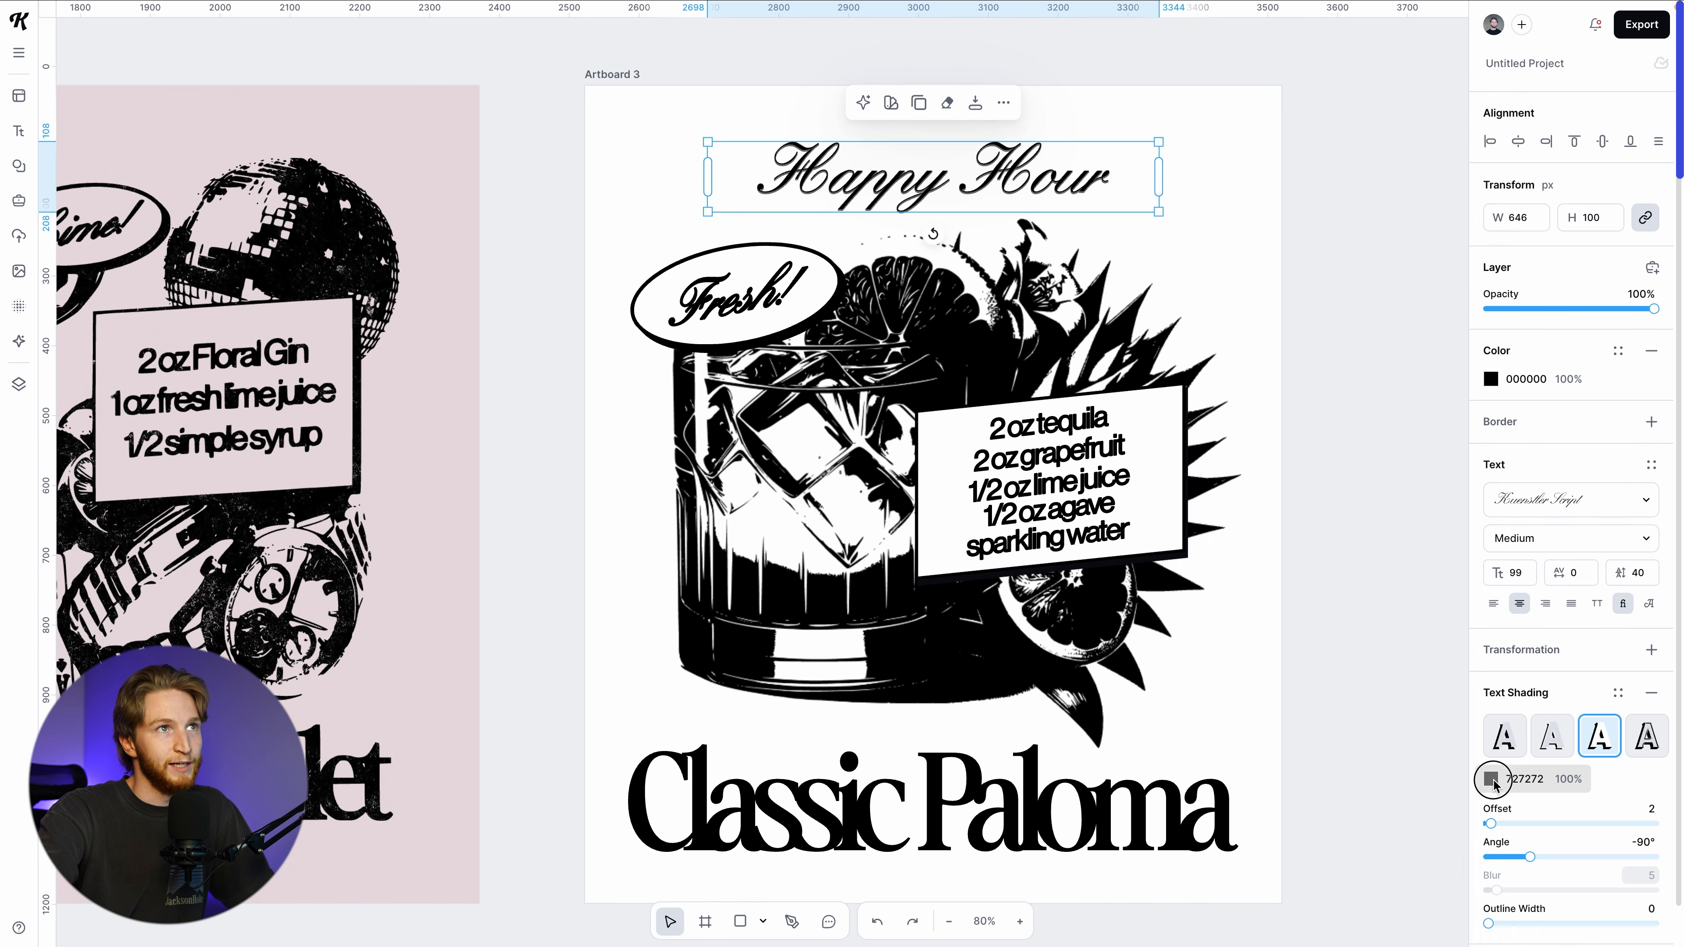
{"action": "left_click", "coordinate": [1490, 779]}
{"action": "left_click", "coordinate": [1261, 809]}
{"action": "left_click", "coordinate": [1443, 586]}
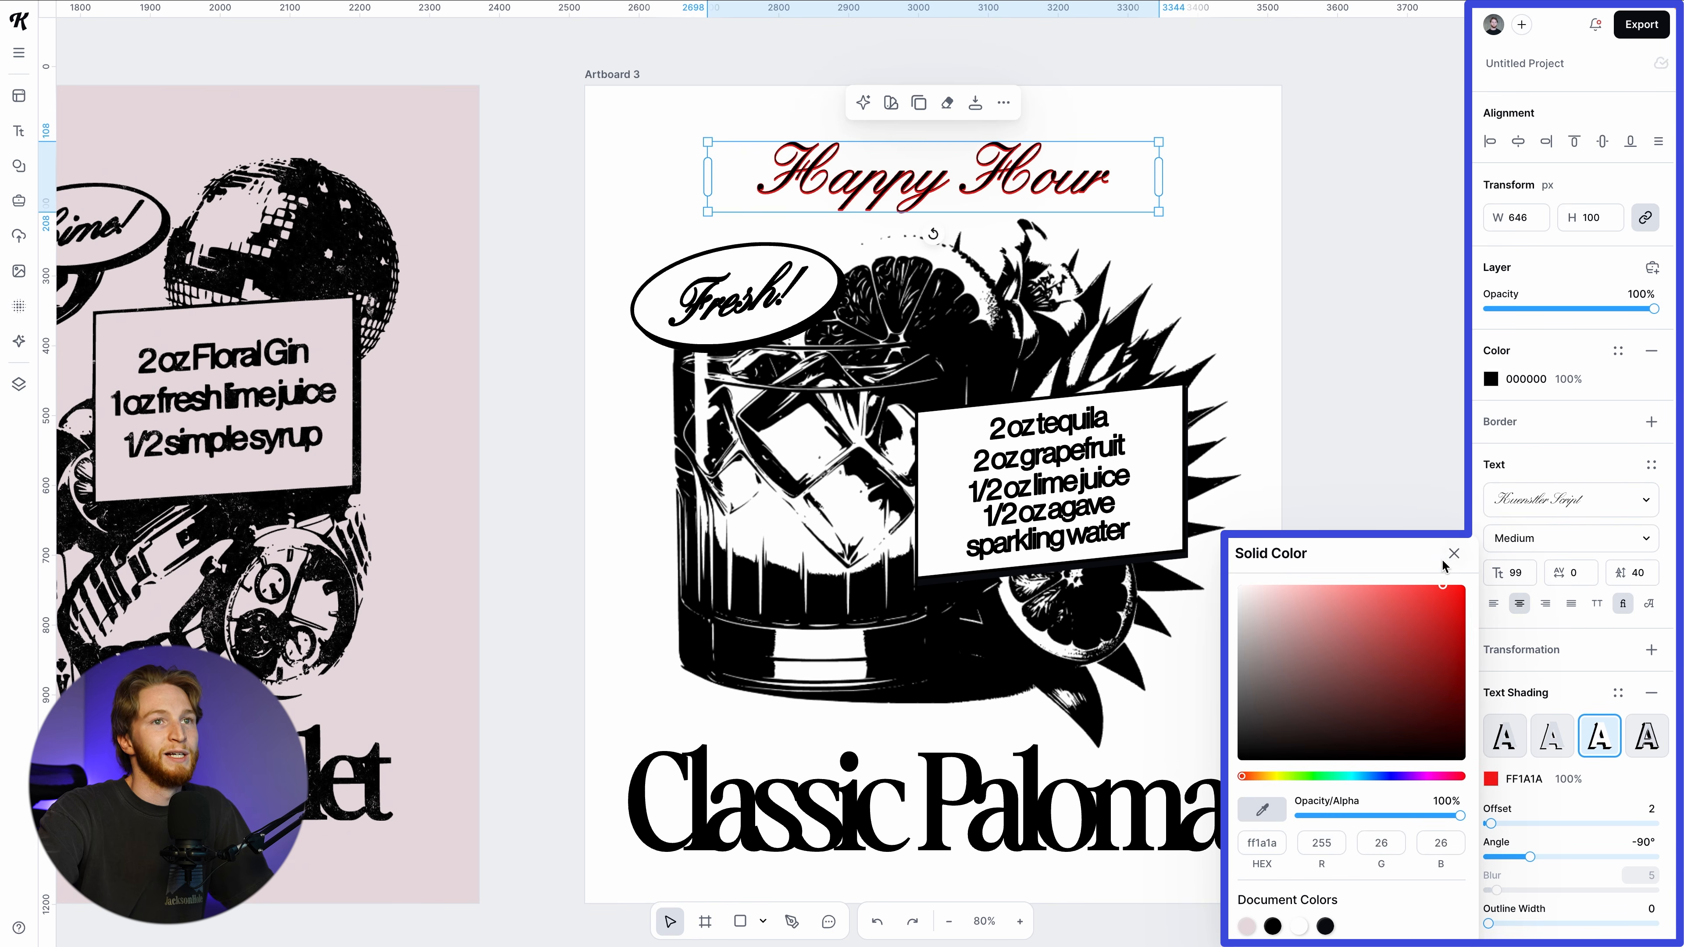
{"action": "left_click_drag", "start_coordinate": [1305, 723], "coordinate": [1116, 863]}
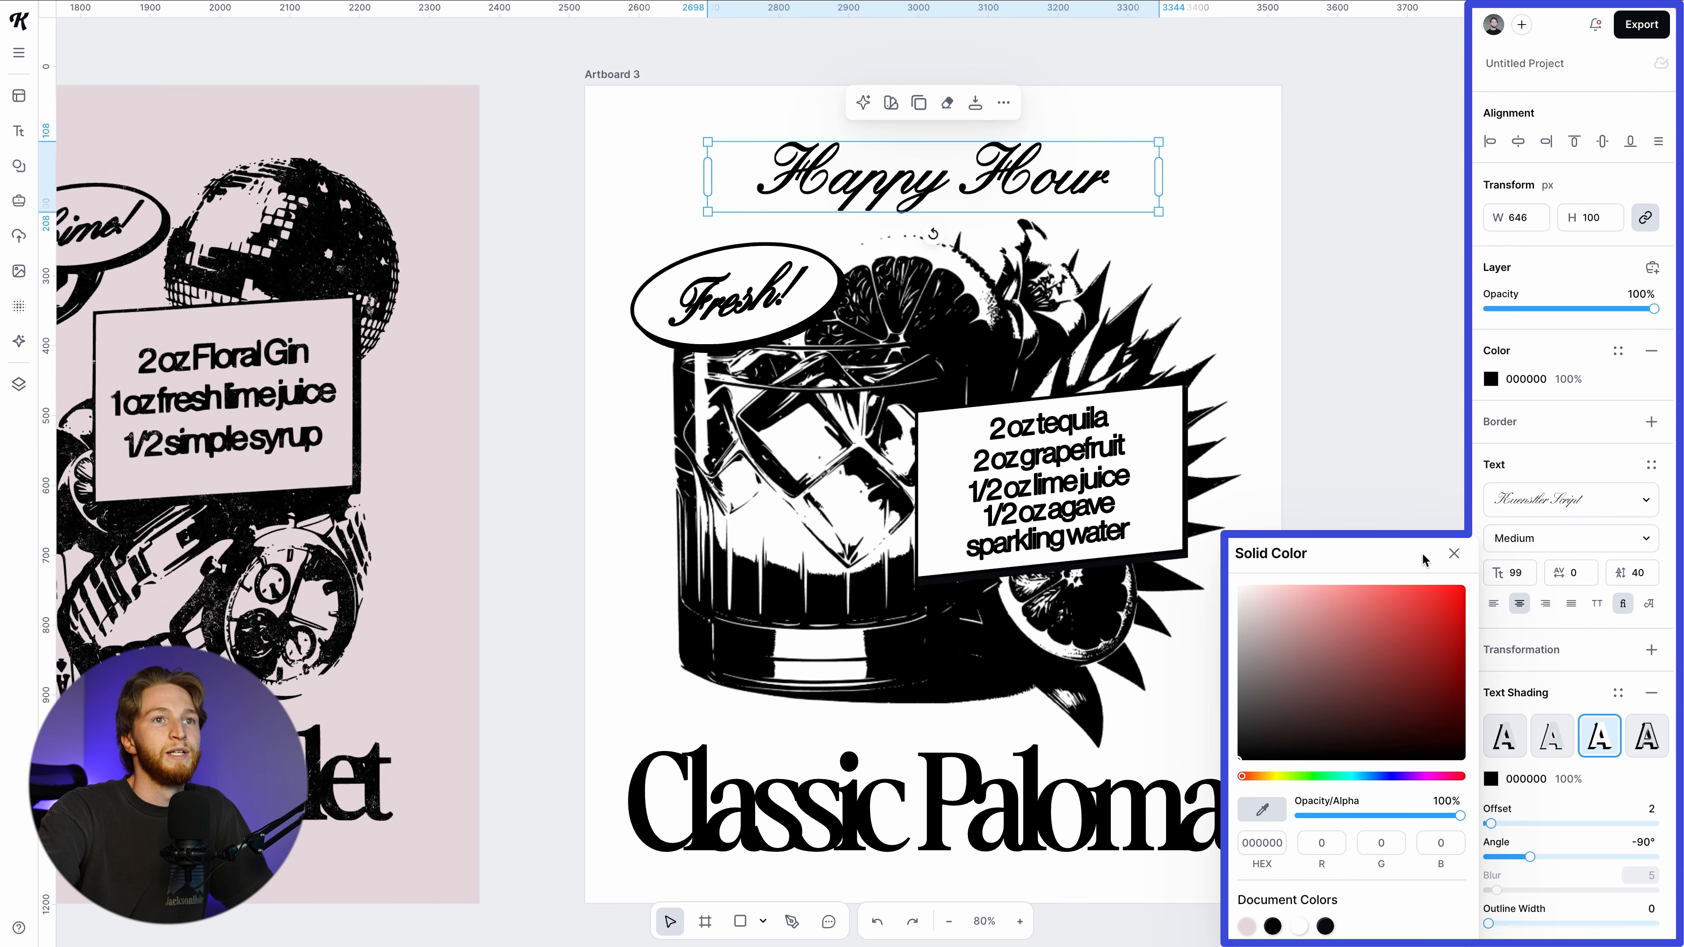
{"action": "left_click", "coordinate": [1453, 554]}
Set the "Happy Hour" heading's text shading offset to 0 and outline width to 3
{"action": "left_click", "coordinate": [1488, 823]}
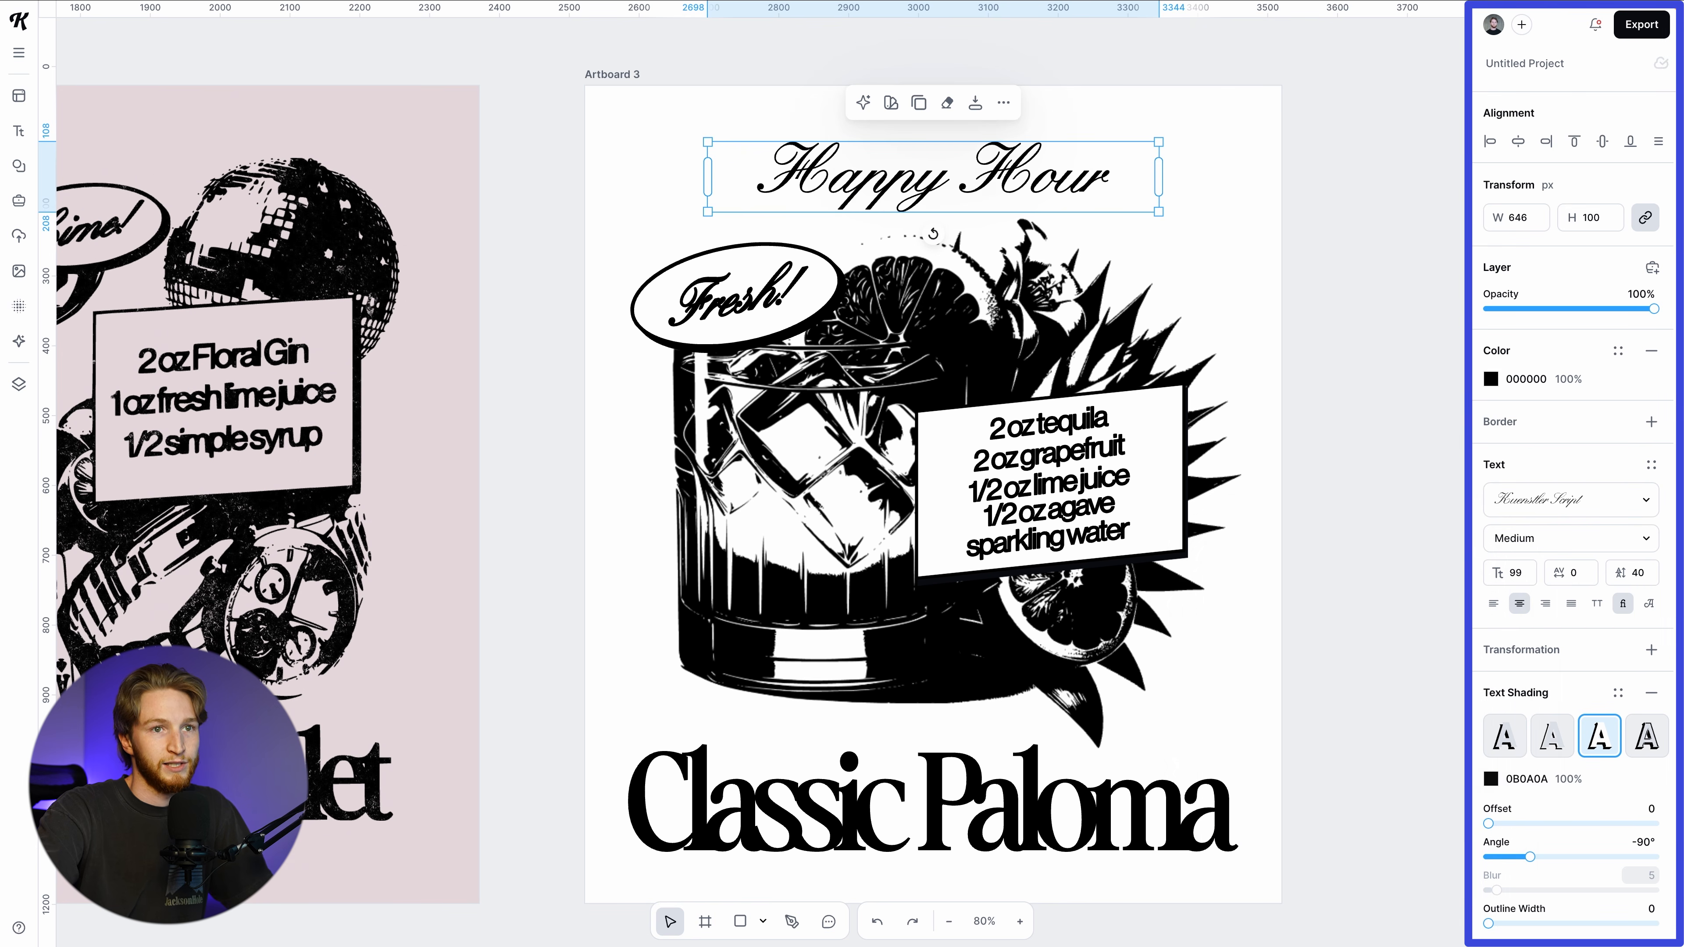
{"action": "left_click_drag", "start_coordinate": [1488, 924], "coordinate": [1491, 924]}
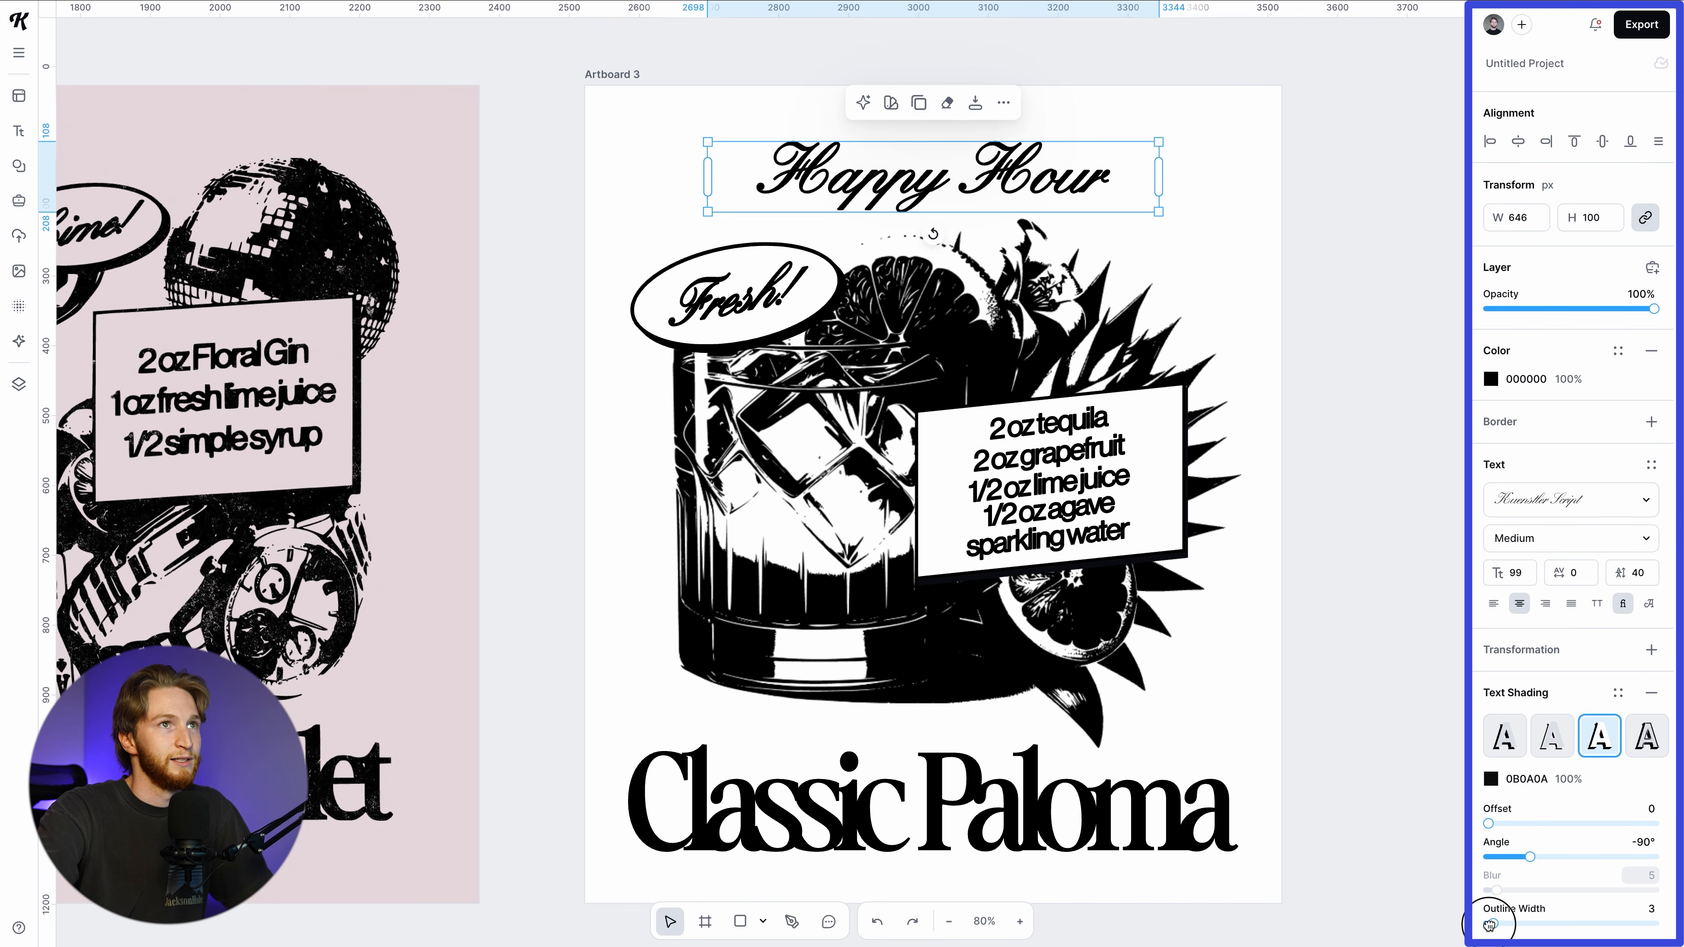
{"action": "left_click", "coordinate": [1317, 614]}
Vectorize an exported image copy of the ingredient box with one color
{"action": "scroll", "coordinate": [1317, 615], "scroll_direction": "right", "scroll_amount": 1}
{"action": "scroll", "coordinate": [1317, 614], "scroll_direction": "up", "scroll_amount": 2}
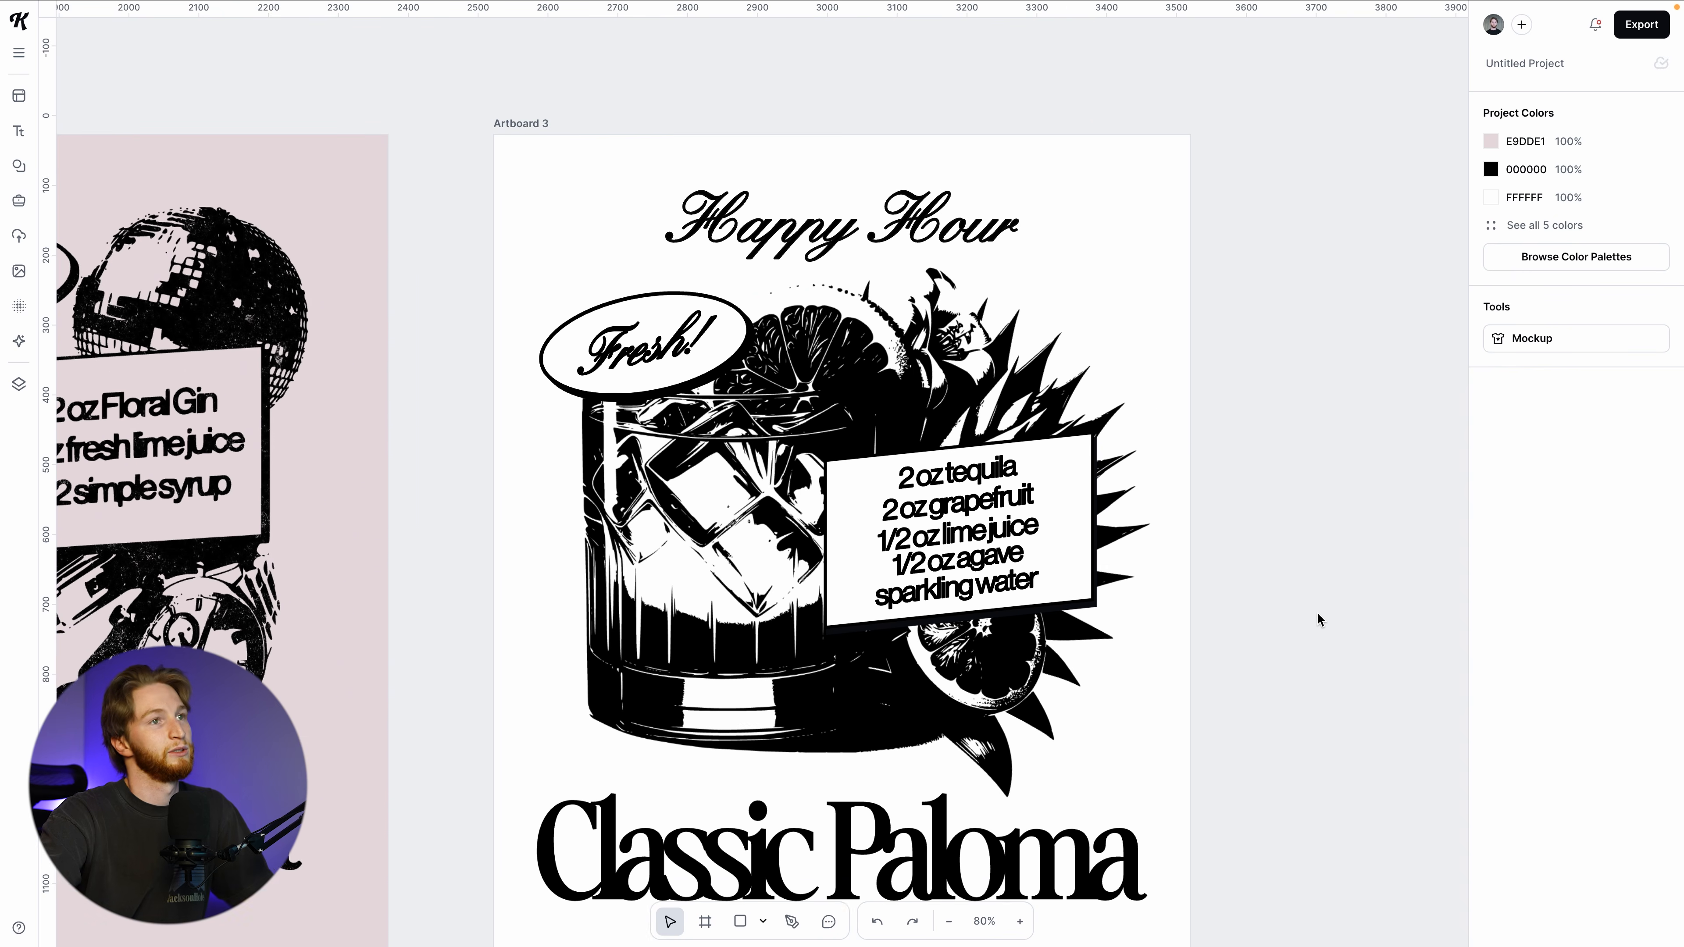
{"action": "scroll", "coordinate": [1317, 615], "scroll_direction": "down", "scroll_amount": 3}
{"action": "scroll", "coordinate": [1316, 612], "scroll_direction": "down", "scroll_amount": 2}
{"action": "scroll", "coordinate": [1316, 612], "scroll_direction": "right", "scroll_amount": 1}
{"action": "scroll", "coordinate": [1193, 544], "scroll_direction": "up", "scroll_amount": 5}
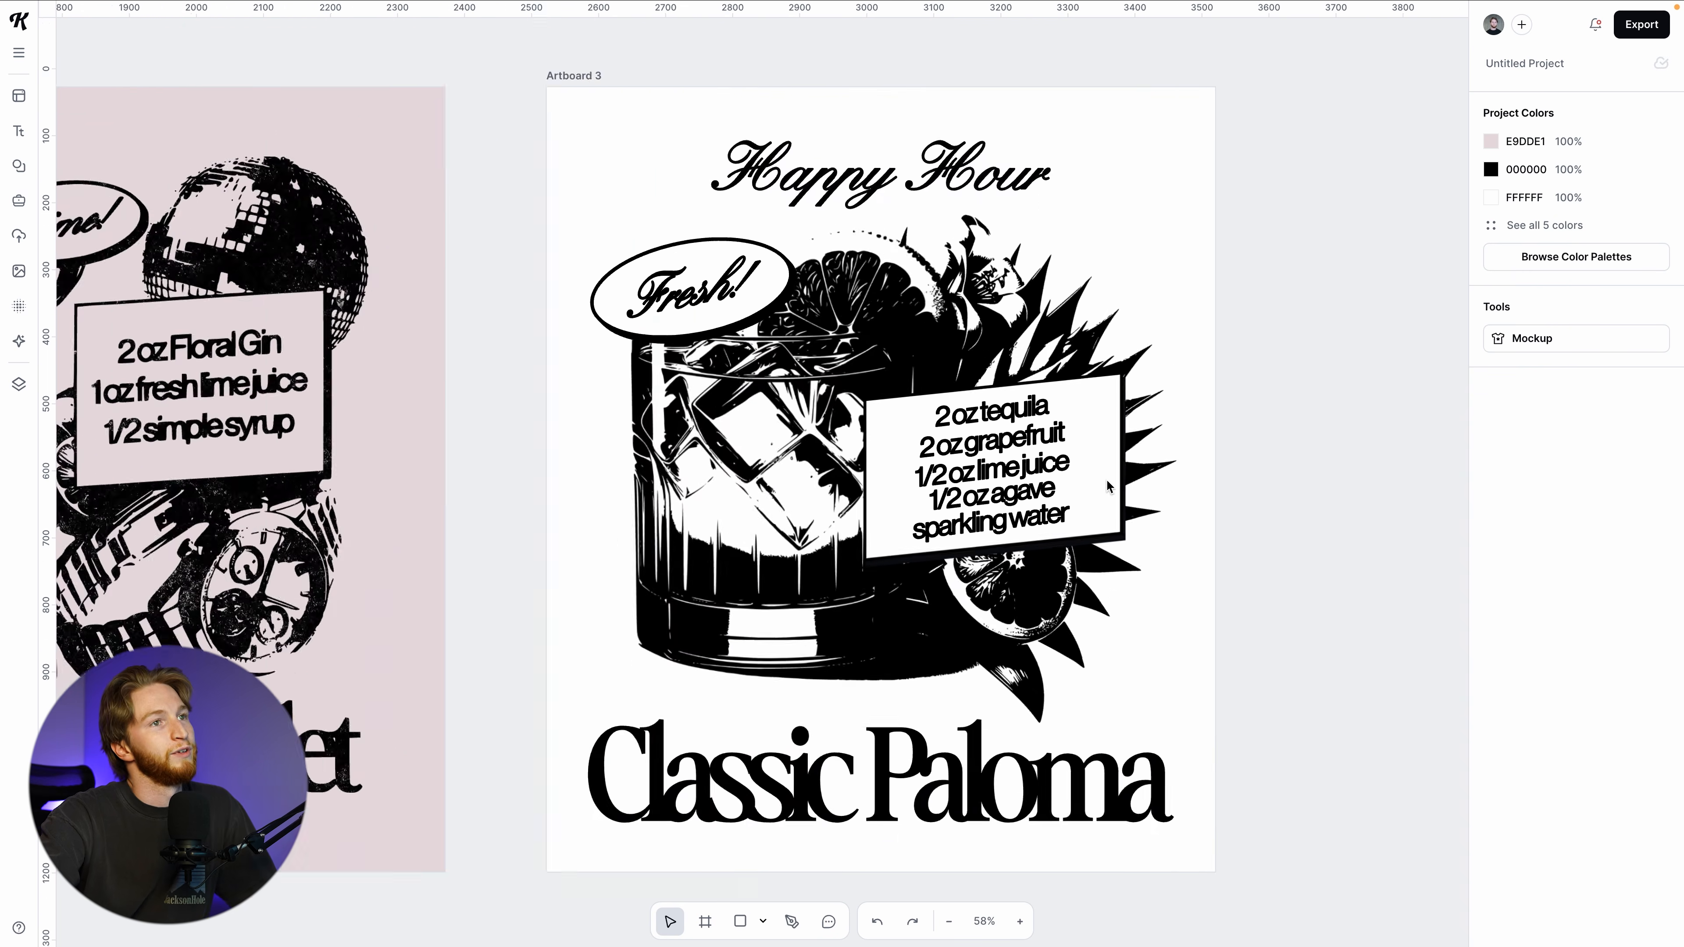
{"action": "scroll", "coordinate": [949, 329], "scroll_direction": "down", "scroll_amount": 1}
{"action": "left_click", "coordinate": [1074, 420]}
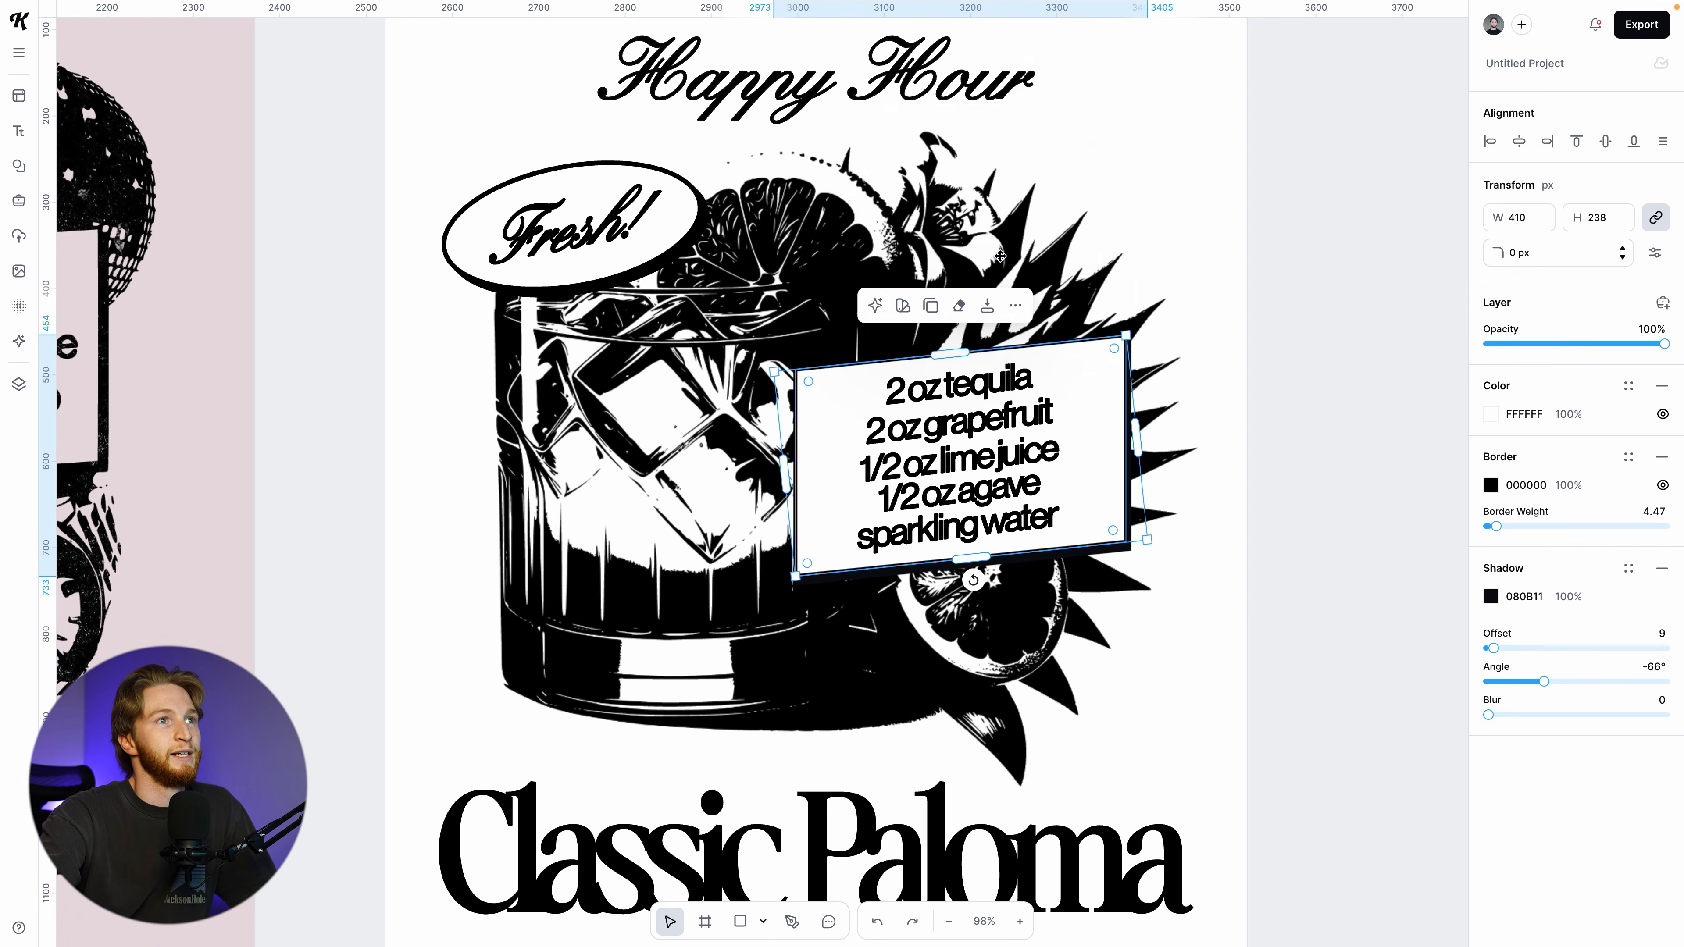
{"action": "left_click", "coordinate": [1305, 272]}
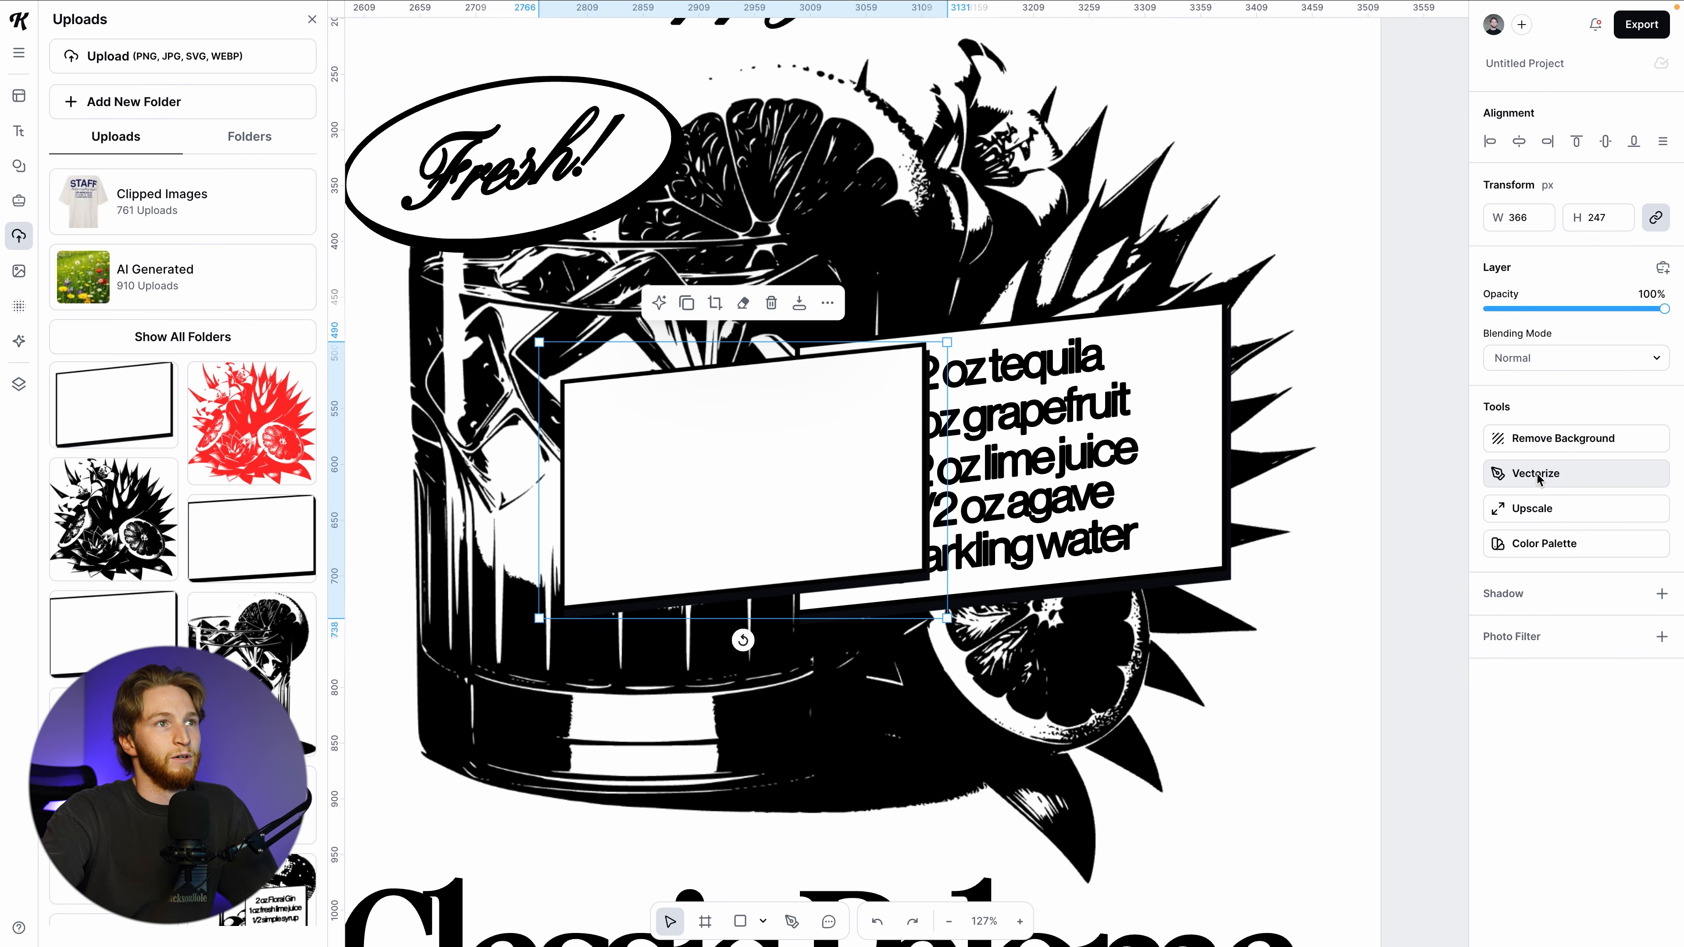
{"action": "left_click", "coordinate": [1537, 475]}
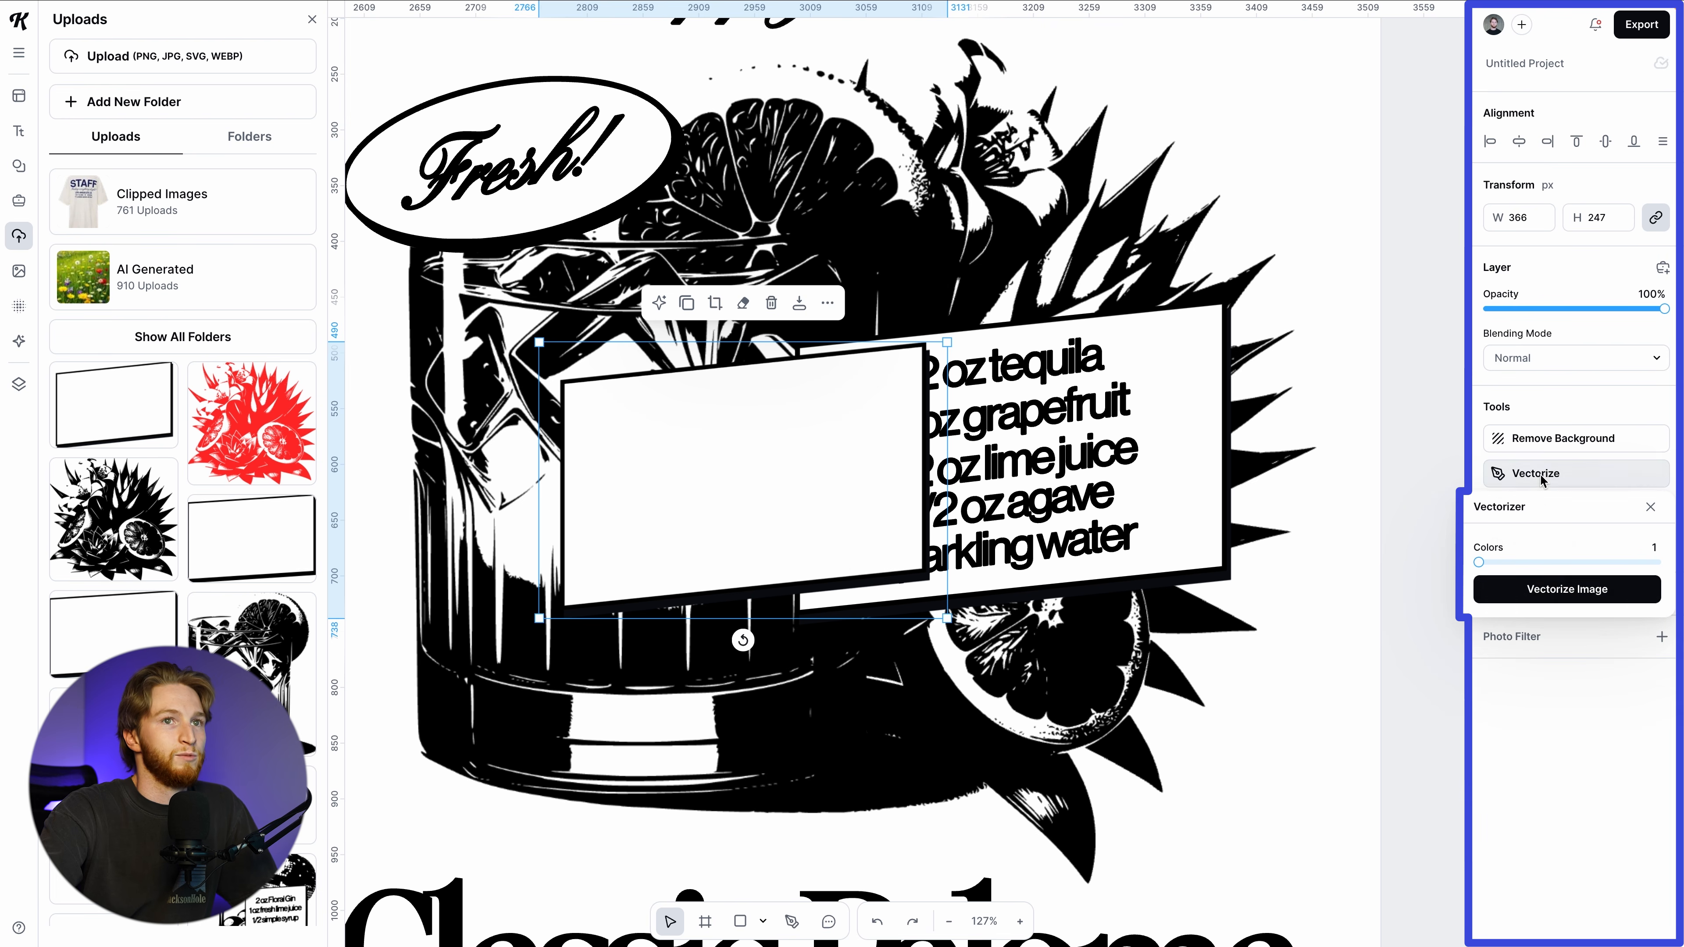
{"action": "left_click", "coordinate": [1562, 584]}
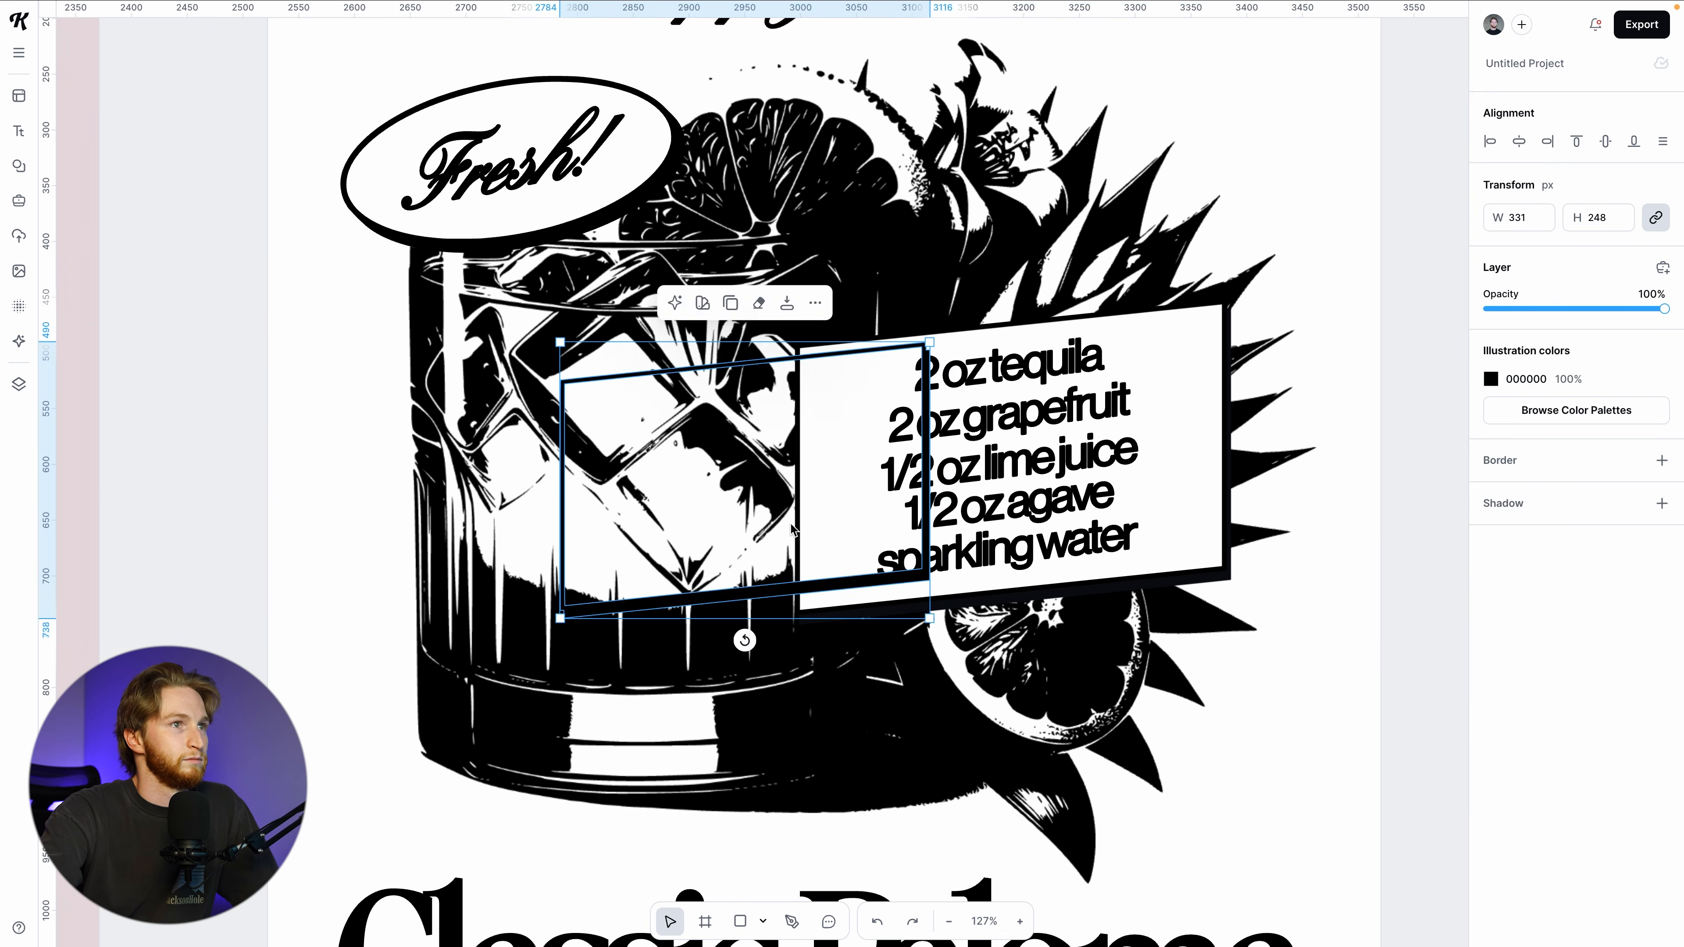
Move the vectorized box frame over the original ingredient box and scale it to about 390 × 292 px
{"action": "left_click_drag", "start_coordinate": [774, 594], "coordinate": [1024, 557]}
{"action": "left_click", "coordinate": [1167, 582]}
{"action": "left_click_drag", "start_coordinate": [1182, 592], "coordinate": [1246, 642]}
{"action": "scroll", "coordinate": [845, 351], "scroll_direction": "up", "scroll_amount": 2}
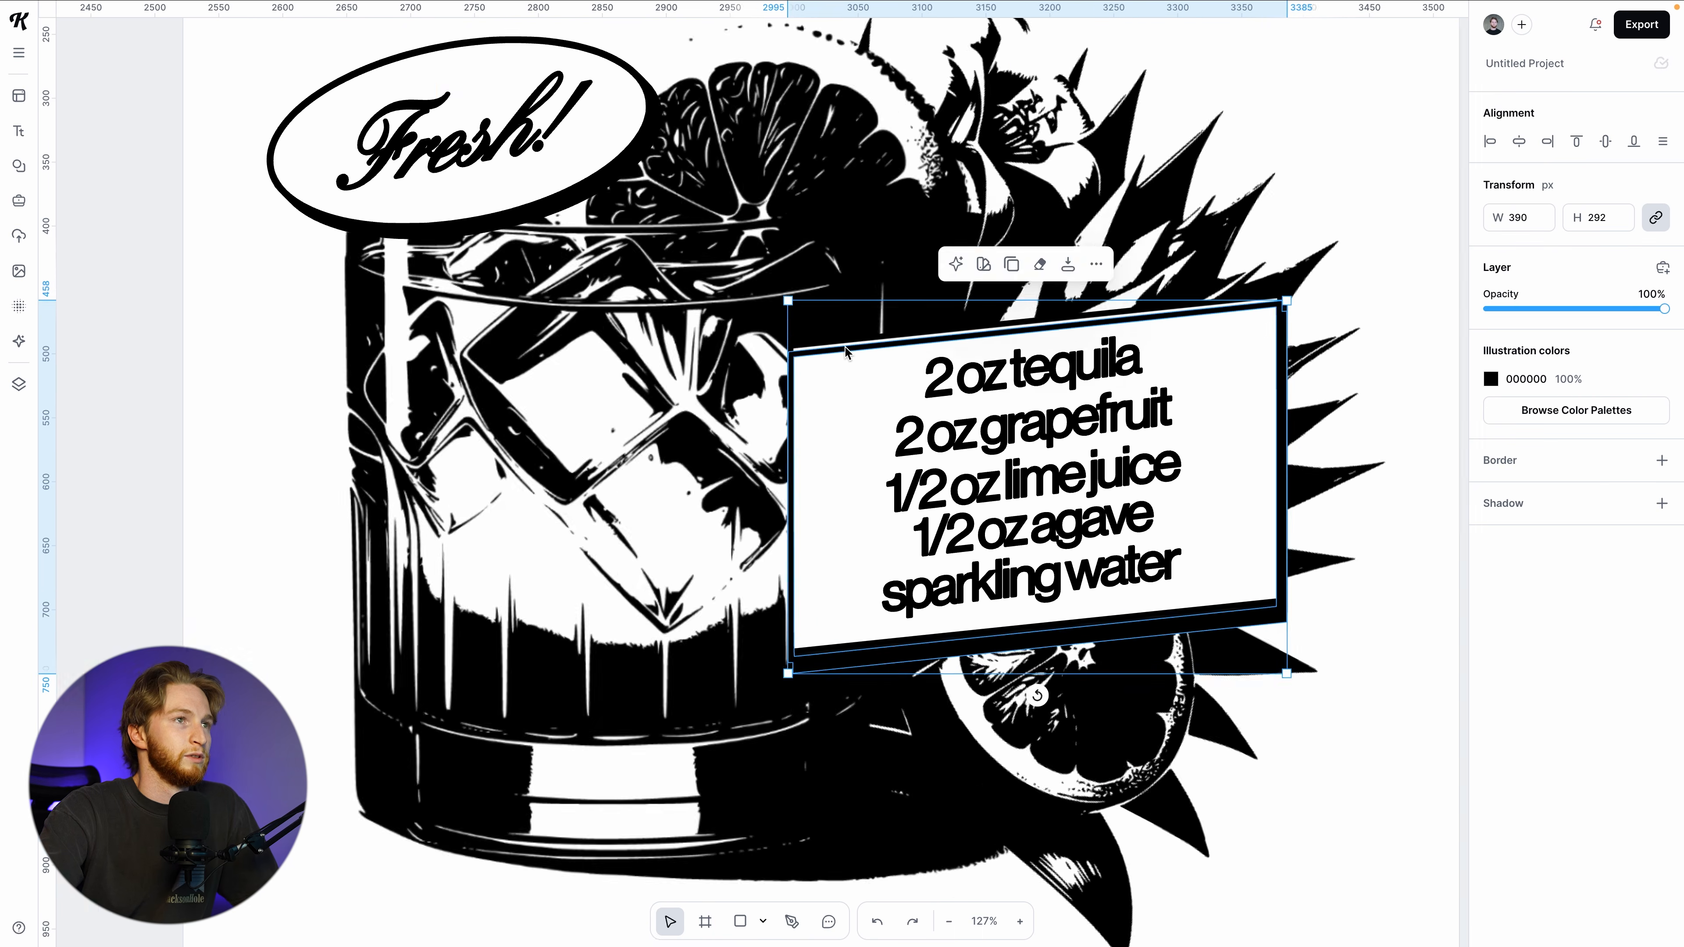
Delete the original ingredient box shape behind the text, keeping the vectorized frame
{"action": "scroll", "coordinate": [846, 351], "scroll_direction": "up", "scroll_amount": 2}
{"action": "scroll", "coordinate": [1185, 478], "scroll_direction": "down", "scroll_amount": 5}
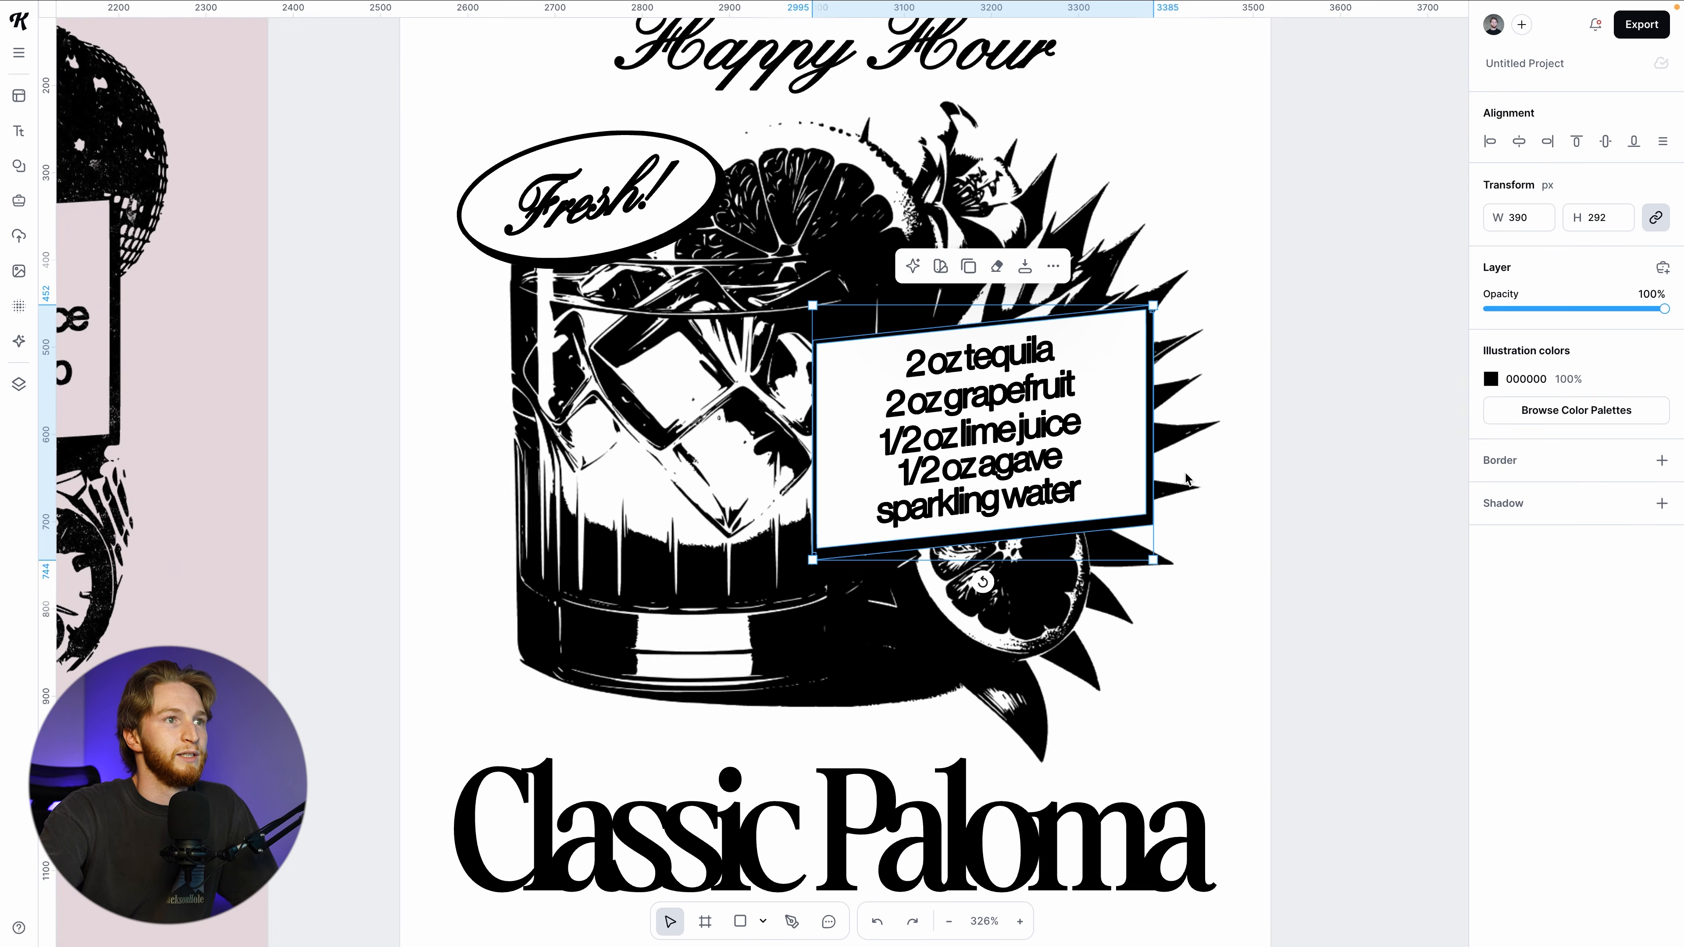
{"action": "scroll", "coordinate": [1185, 479], "scroll_direction": "up", "scroll_amount": 5}
{"action": "left_click", "coordinate": [1055, 453]}
{"action": "key", "text": "Delete"}
Erase the portion of the glass artwork that shows inside the ingredient box along its inner edge
{"action": "scroll", "coordinate": [1076, 549], "scroll_direction": "left", "scroll_amount": 2}
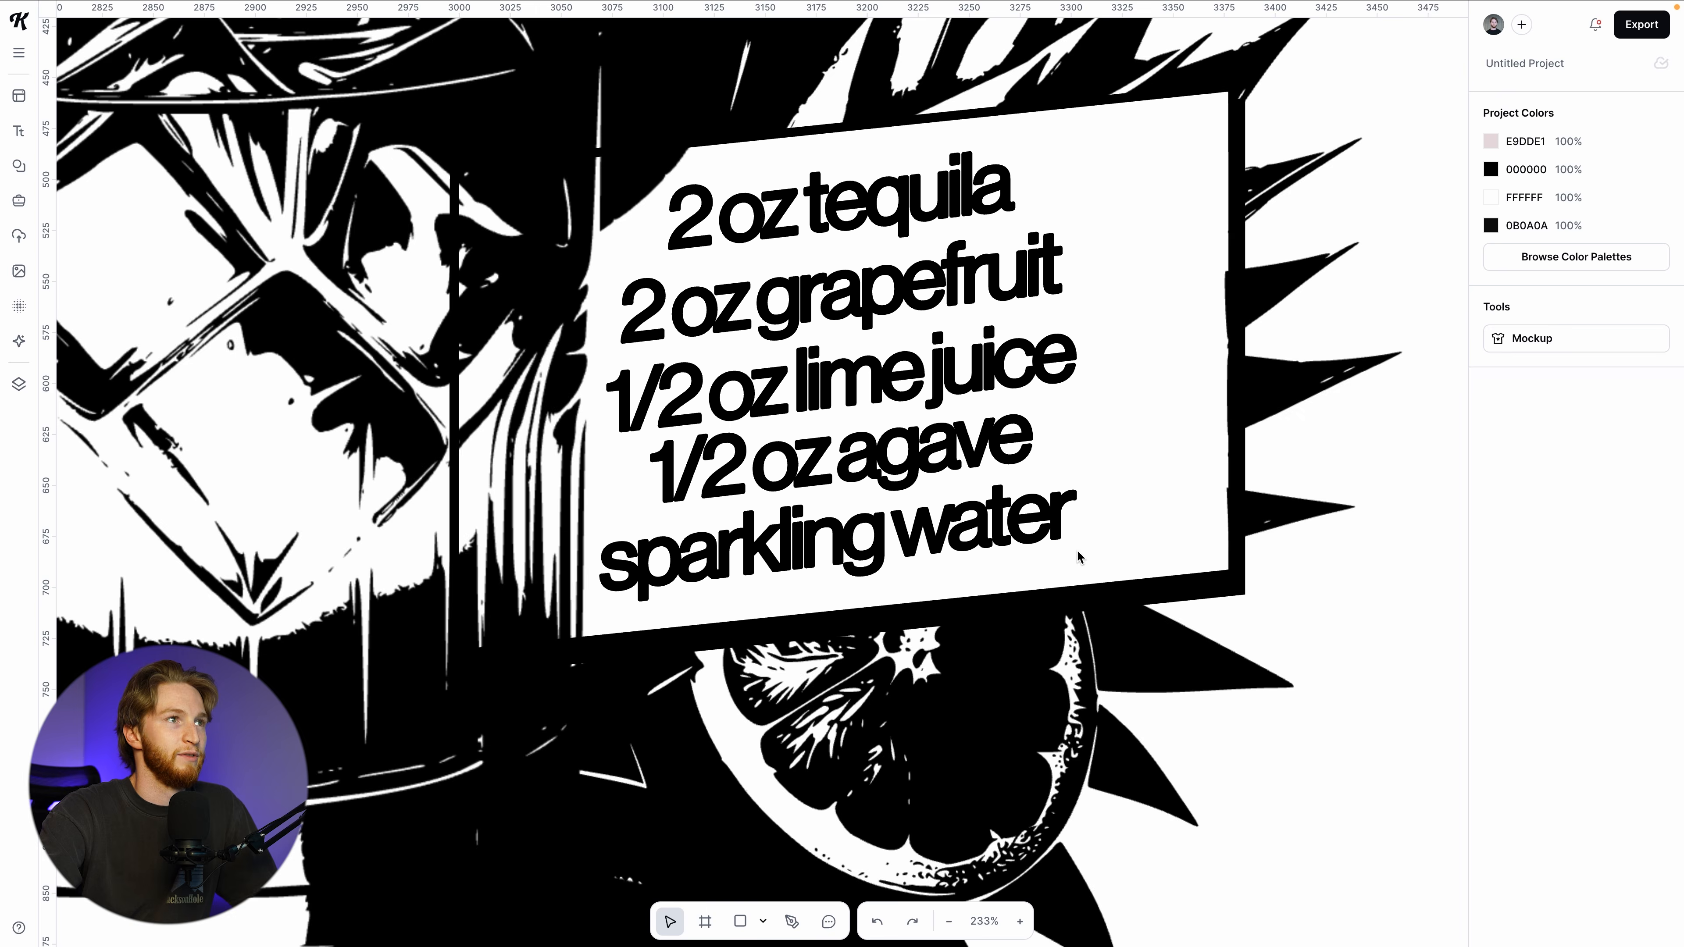
{"action": "scroll", "coordinate": [1078, 551], "scroll_direction": "left", "scroll_amount": 2}
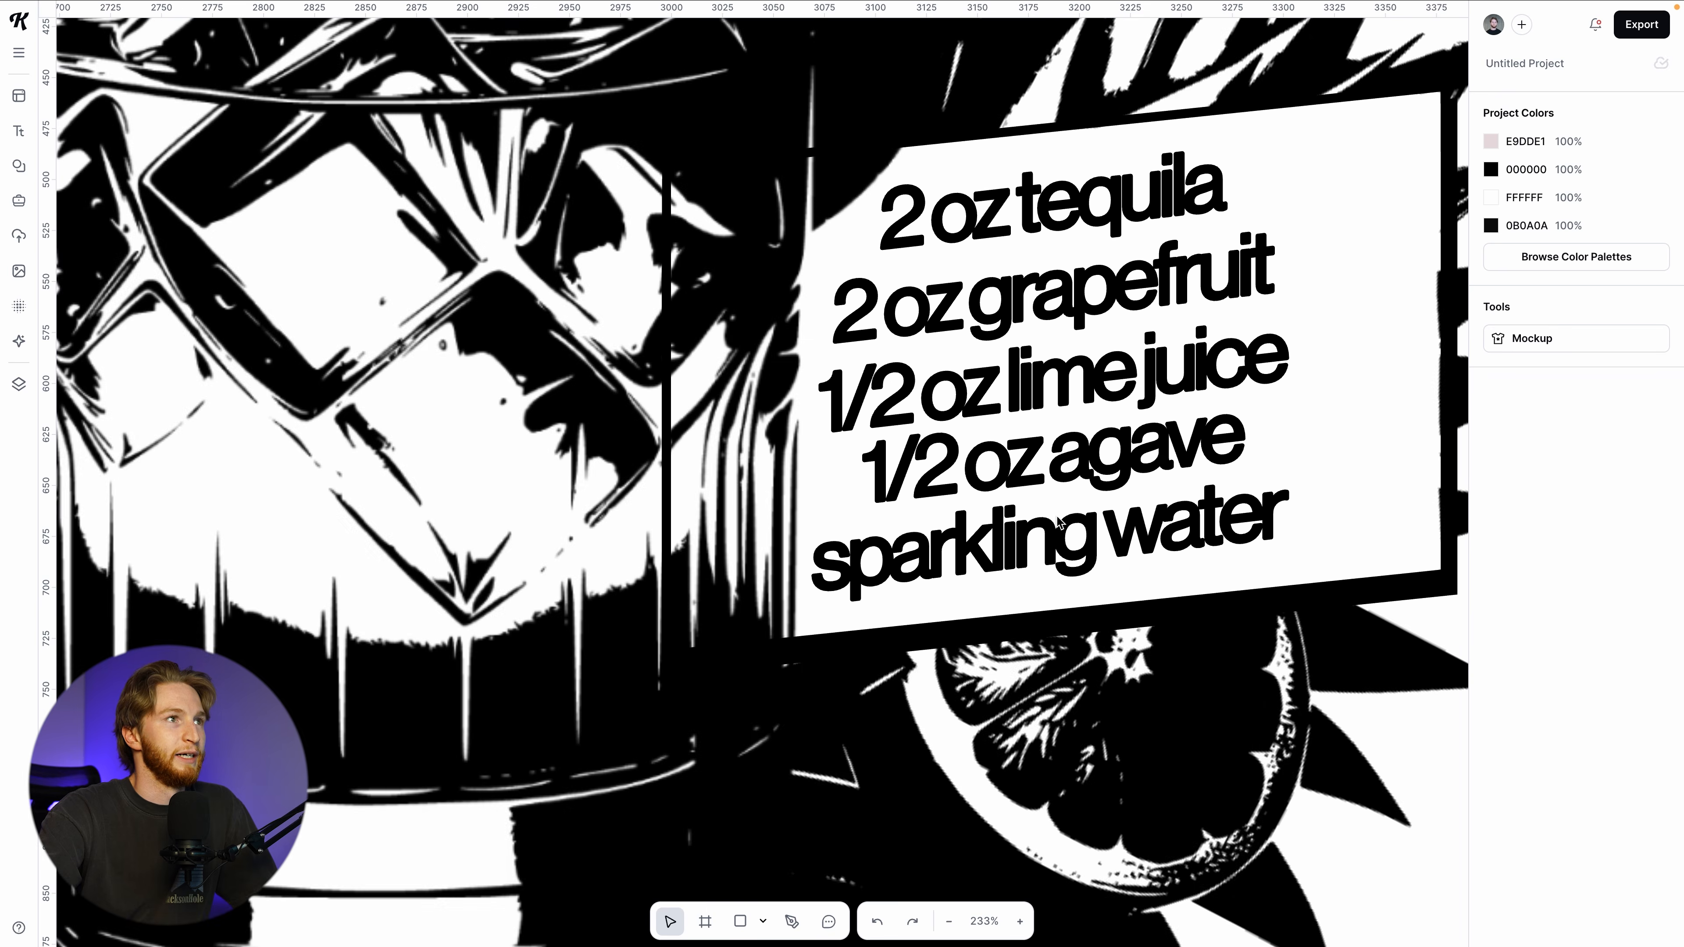
{"action": "left_click", "coordinate": [582, 417]}
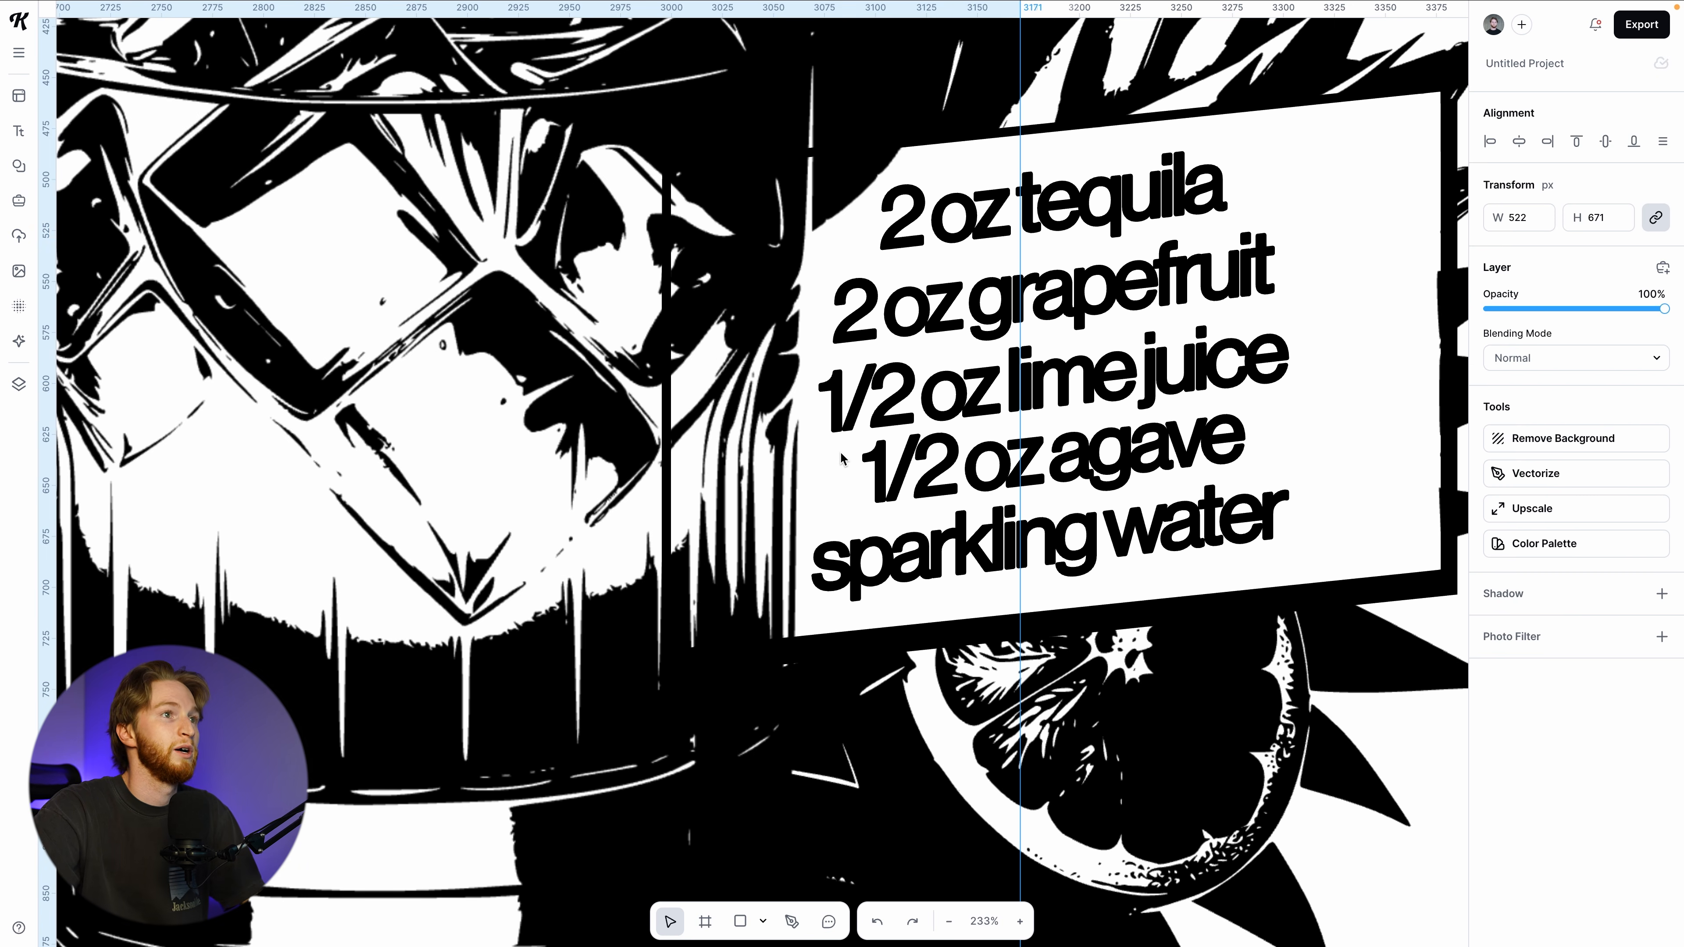
{"action": "key", "text": "e"}
{"action": "mouse_move", "coordinate": [771, 387]}
{"action": "left_mouse_down"}
{"action": "mouse_move", "coordinate": [682, 488]}
{"action": "mouse_move", "coordinate": [777, 233]}
{"action": "left_mouse_up"}
{"action": "key", "text": "Escape"}
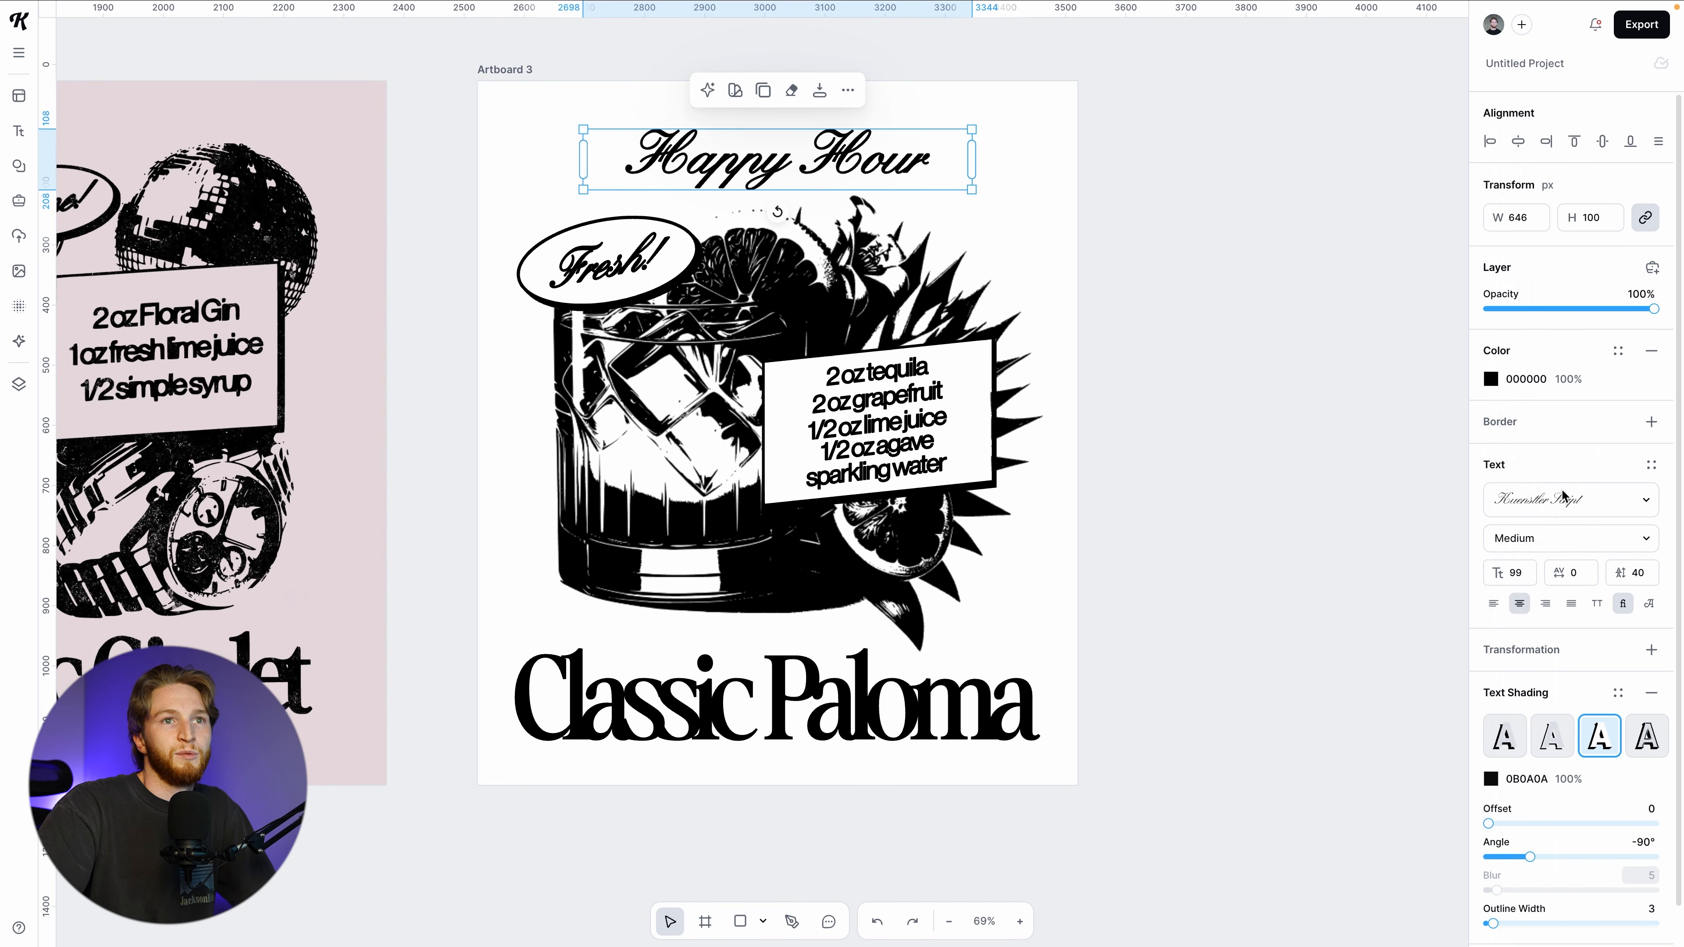
Change the upper heading to Neue Haas Grotesk at size 65 with -50 letter spacing, reading "Happy Hour at The Cabana"
{"action": "left_click", "coordinate": [1562, 497]}
{"action": "left_click", "coordinate": [1356, 330]}
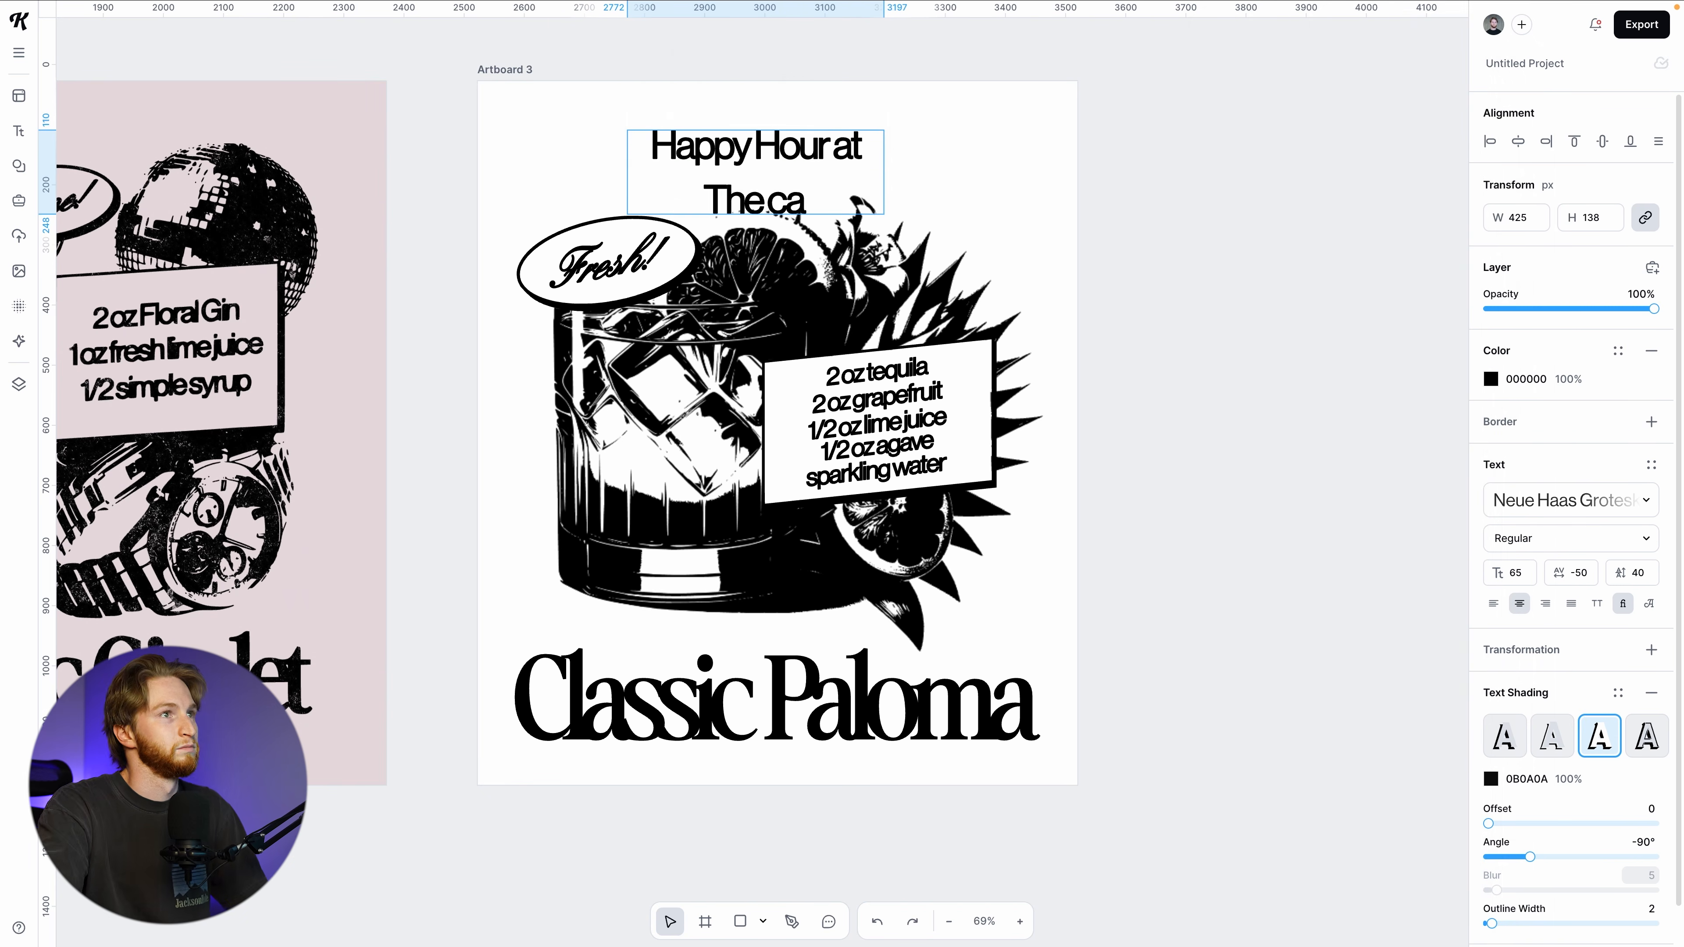
{"action": "type", "text": "bana"}
{"action": "key", "text": "Escape"}
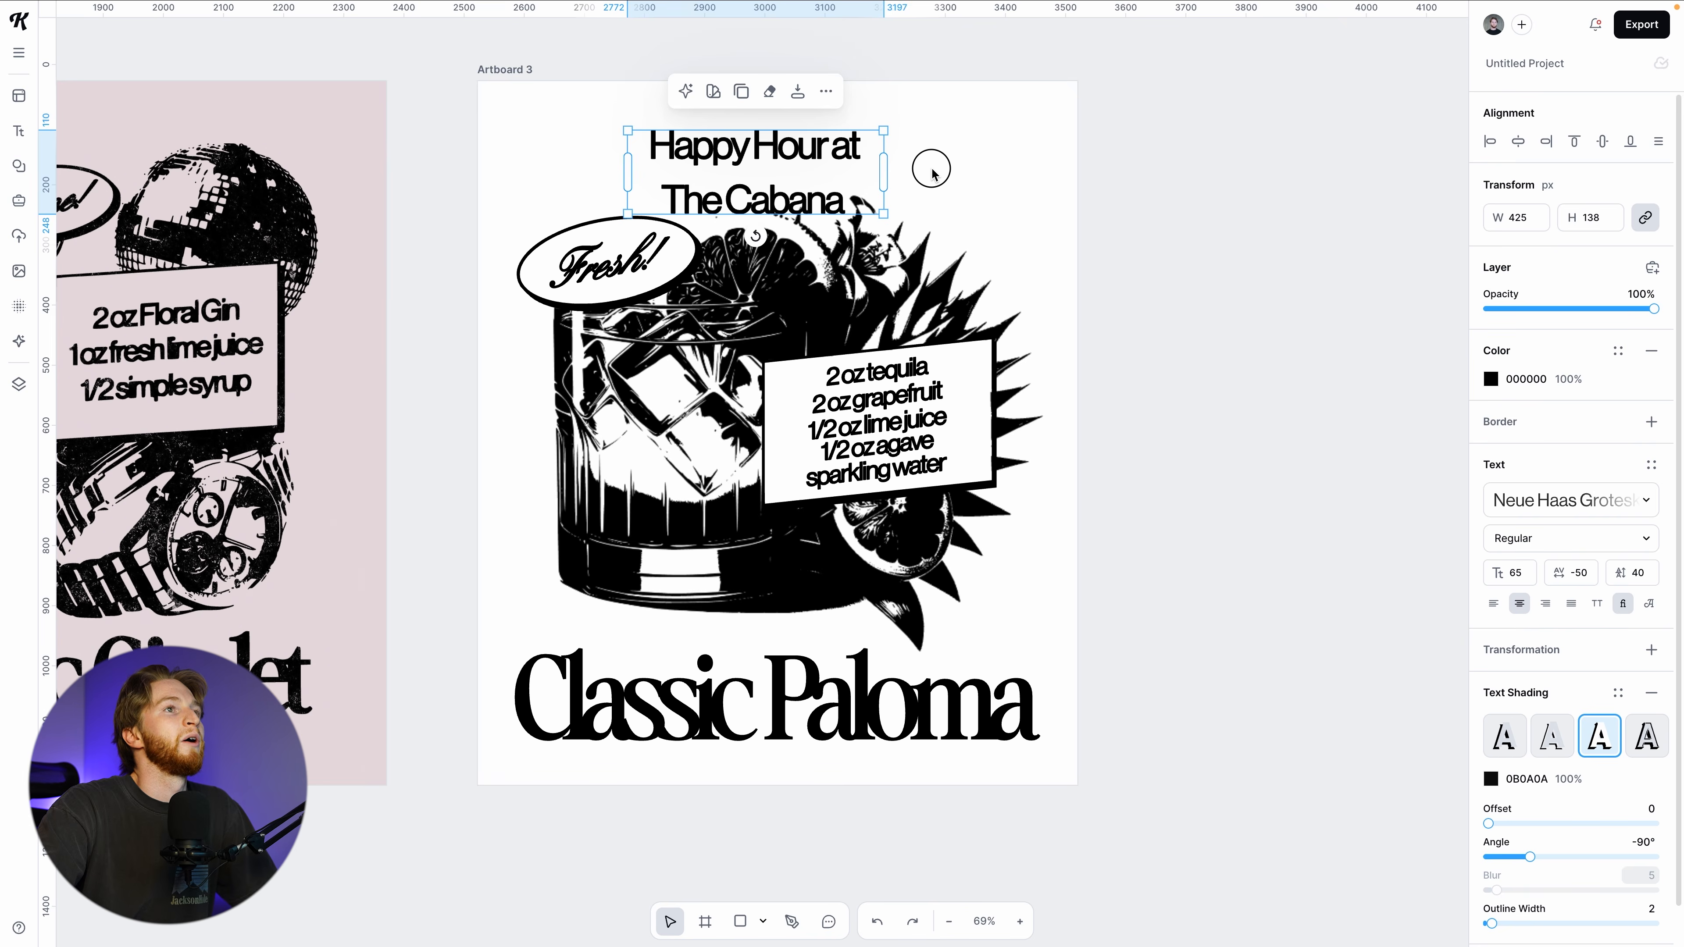
Widen the "Happy Hour at The Cabana" heading onto one line and scale it down to about size 29, centered above the artwork
{"action": "left_click_drag", "start_coordinate": [937, 168], "coordinate": [977, 168]}
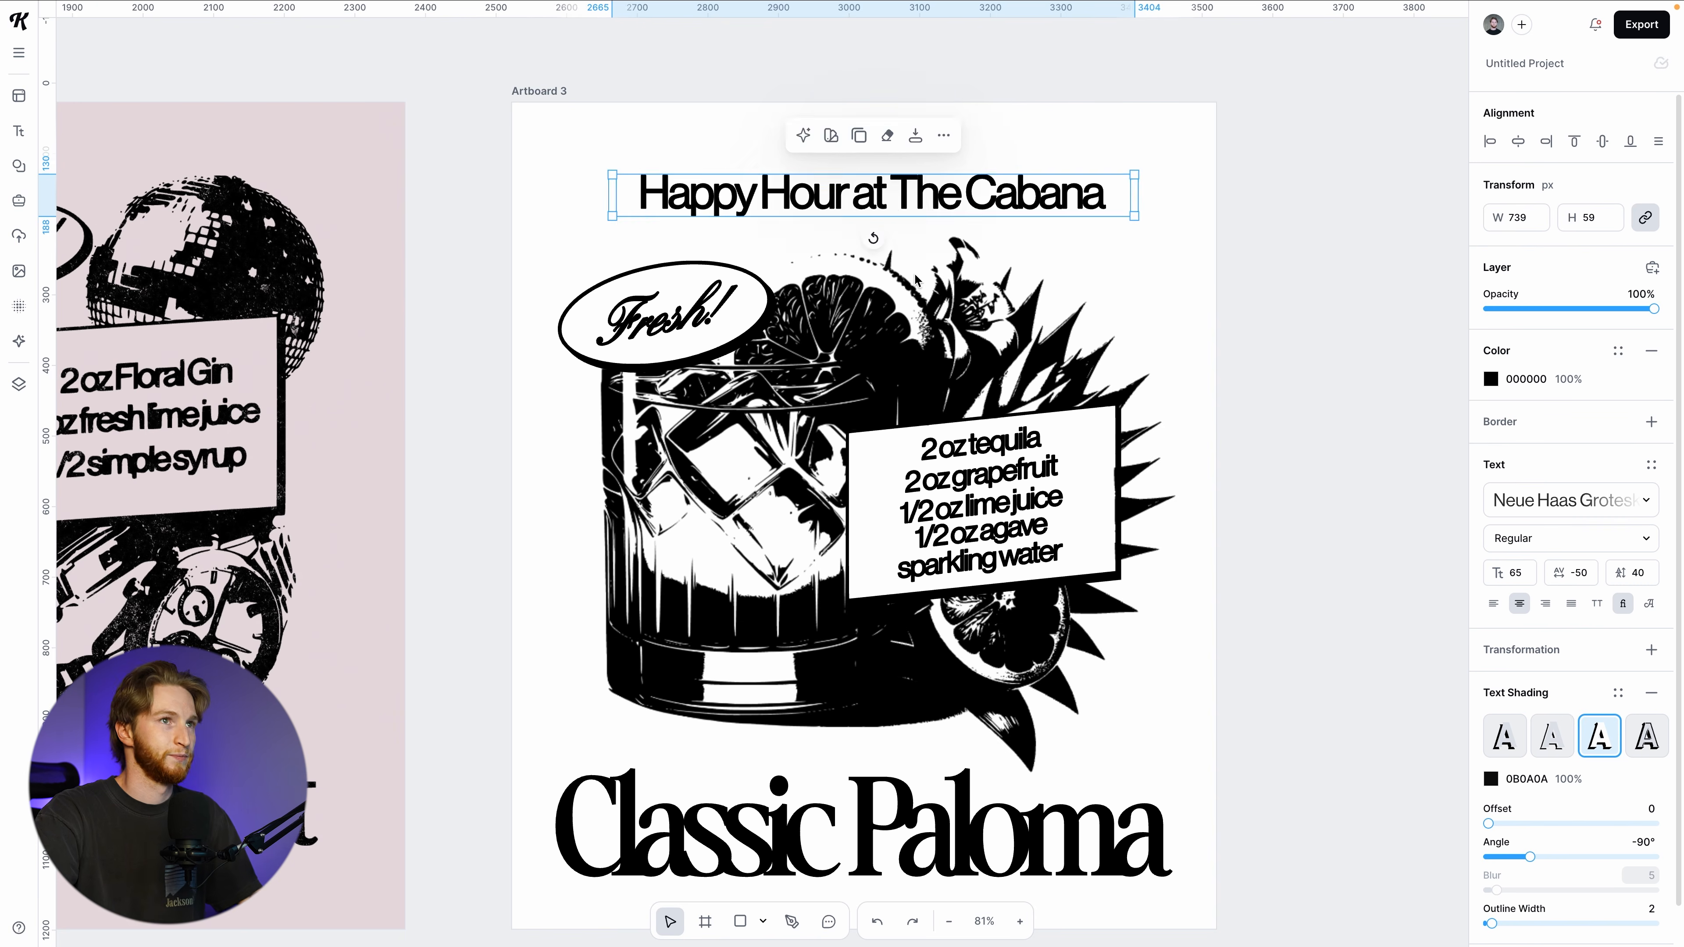
{"action": "scroll", "coordinate": [919, 268], "scroll_direction": "down", "scroll_amount": 3}
{"action": "left_click_drag", "start_coordinate": [1081, 233], "coordinate": [927, 218]}
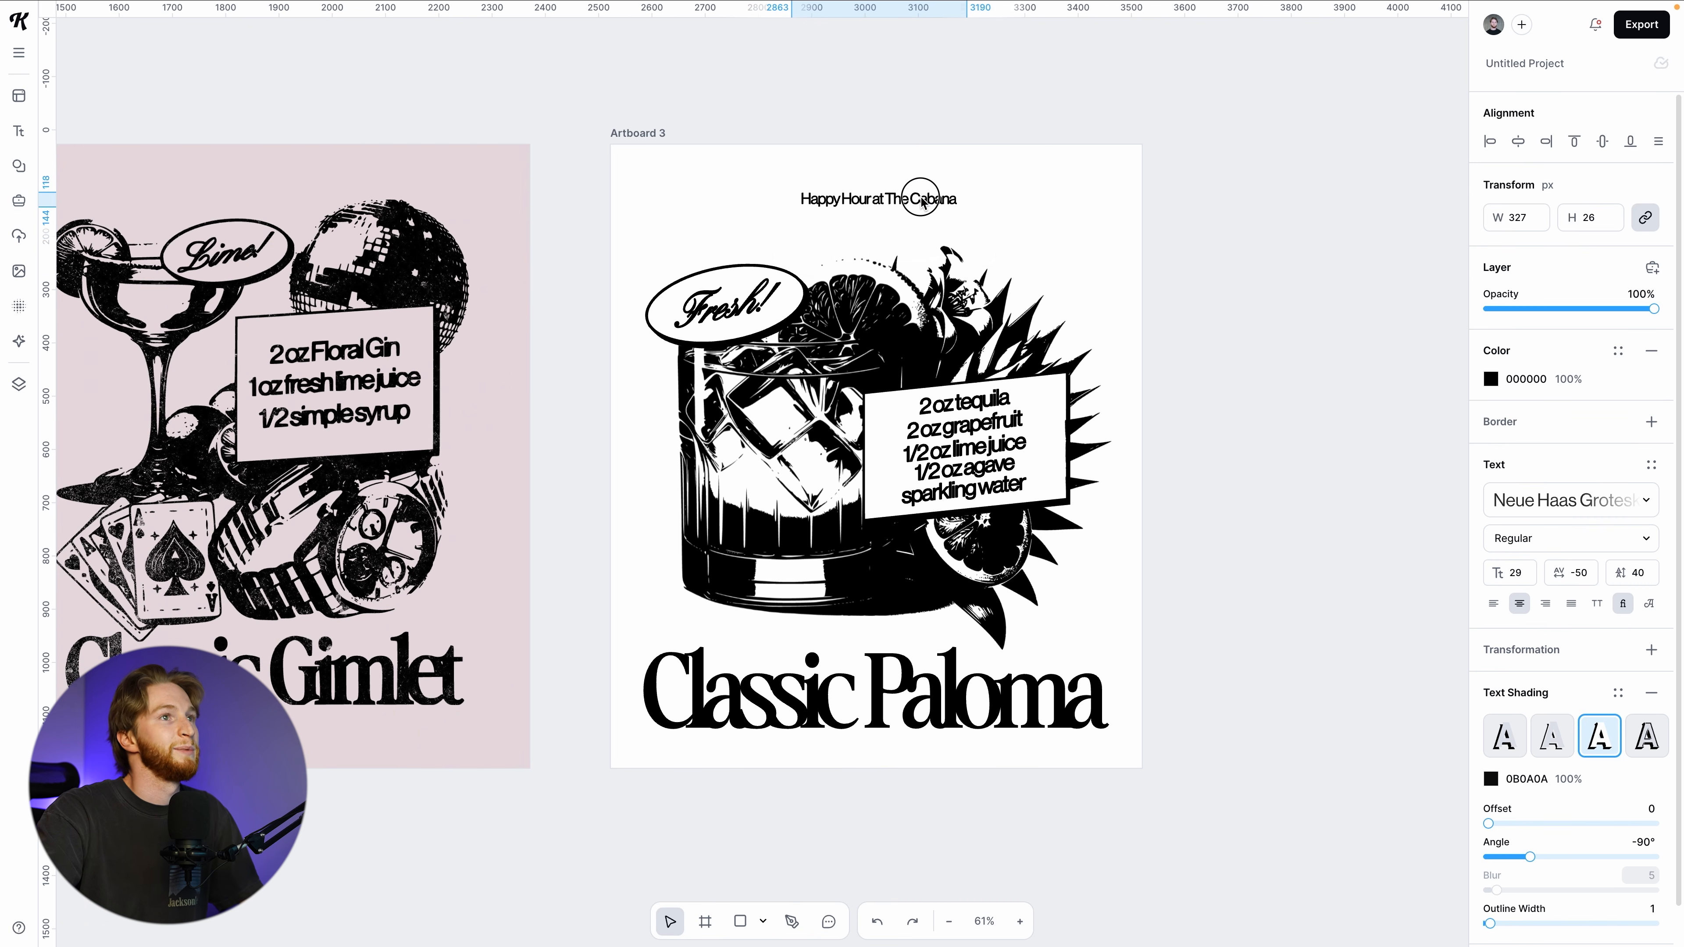
{"action": "left_click", "coordinate": [1028, 746]}
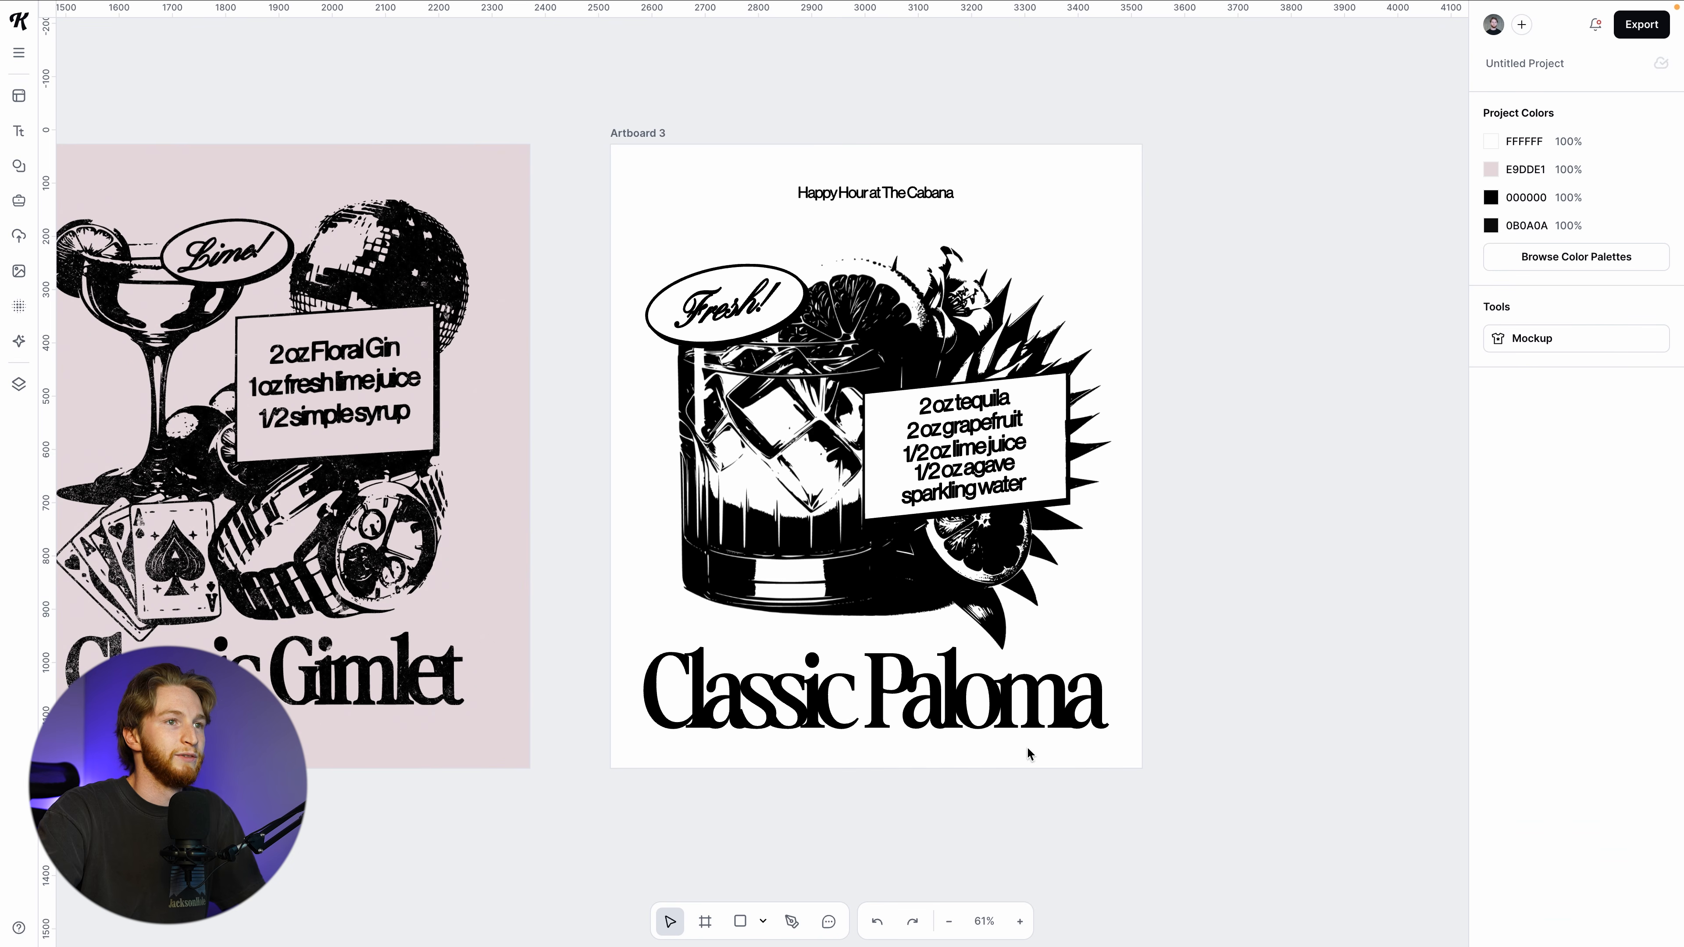
Enlarge the "Happy Hour at The Cabana" heading and adjust the artwork and title positions to balance the poster's vertical spacing
{"action": "left_click_drag", "start_coordinate": [1222, 577], "coordinate": [632, 253]}
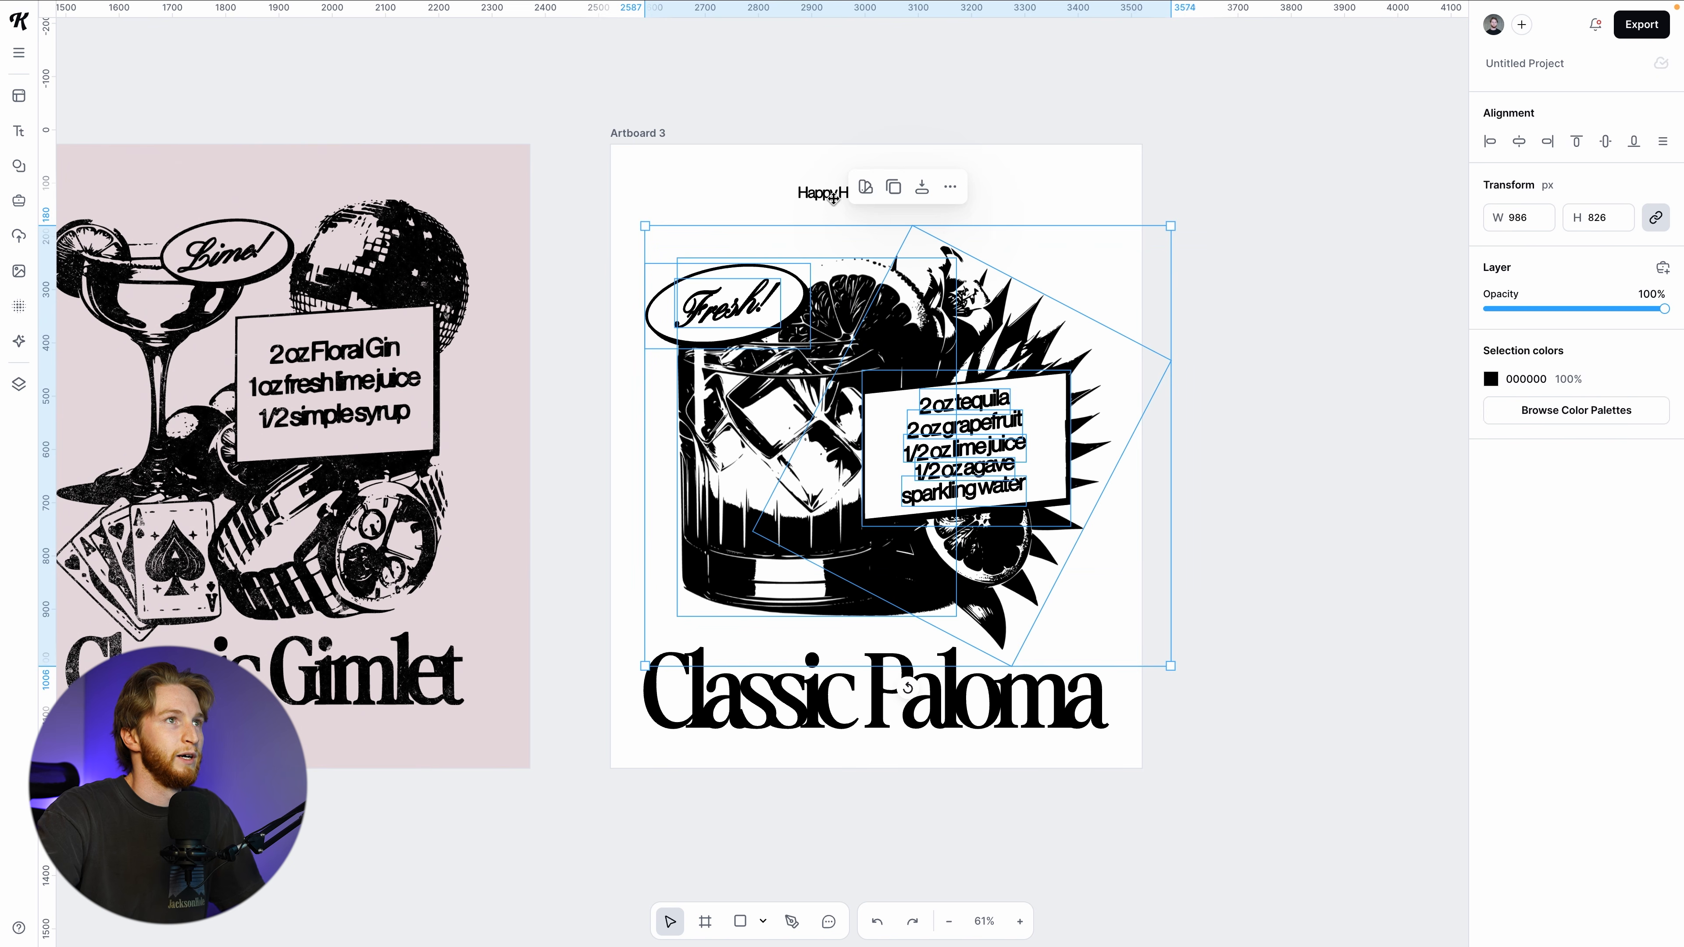
{"action": "left_click_drag", "start_coordinate": [832, 195], "coordinate": [824, 375]}
{"action": "left_click_drag", "start_coordinate": [875, 719], "coordinate": [876, 243]}
{"action": "left_click_drag", "start_coordinate": [1217, 627], "coordinate": [670, 292]}
{"action": "left_click_drag", "start_coordinate": [789, 424], "coordinate": [789, 452]}
{"action": "left_click_drag", "start_coordinate": [913, 796], "coordinate": [1028, 689]}
{"action": "left_click_drag", "start_coordinate": [1205, 625], "coordinate": [664, 333]}
{"action": "left_click_drag", "start_coordinate": [857, 373], "coordinate": [857, 392]}
{"action": "left_click", "coordinate": [1286, 504]}
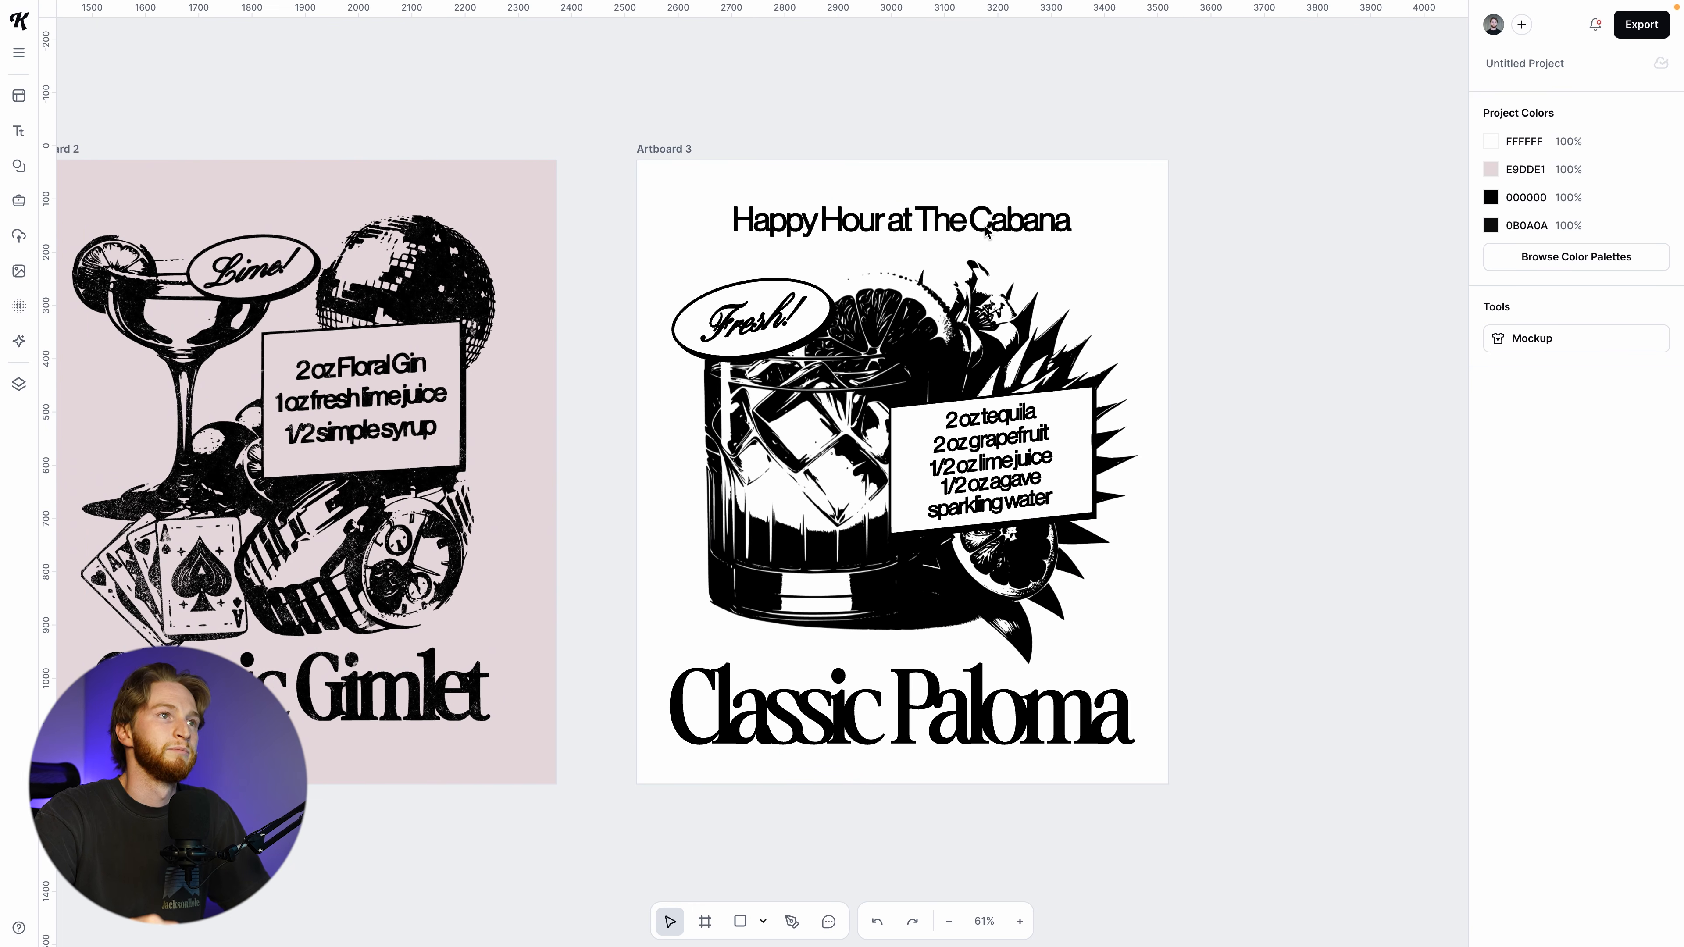
Select the heading, artwork and "Classic Paloma" title together and nudge them slightly upward on the artboard
{"action": "left_click_drag", "start_coordinate": [697, 192], "coordinate": [1037, 719]}
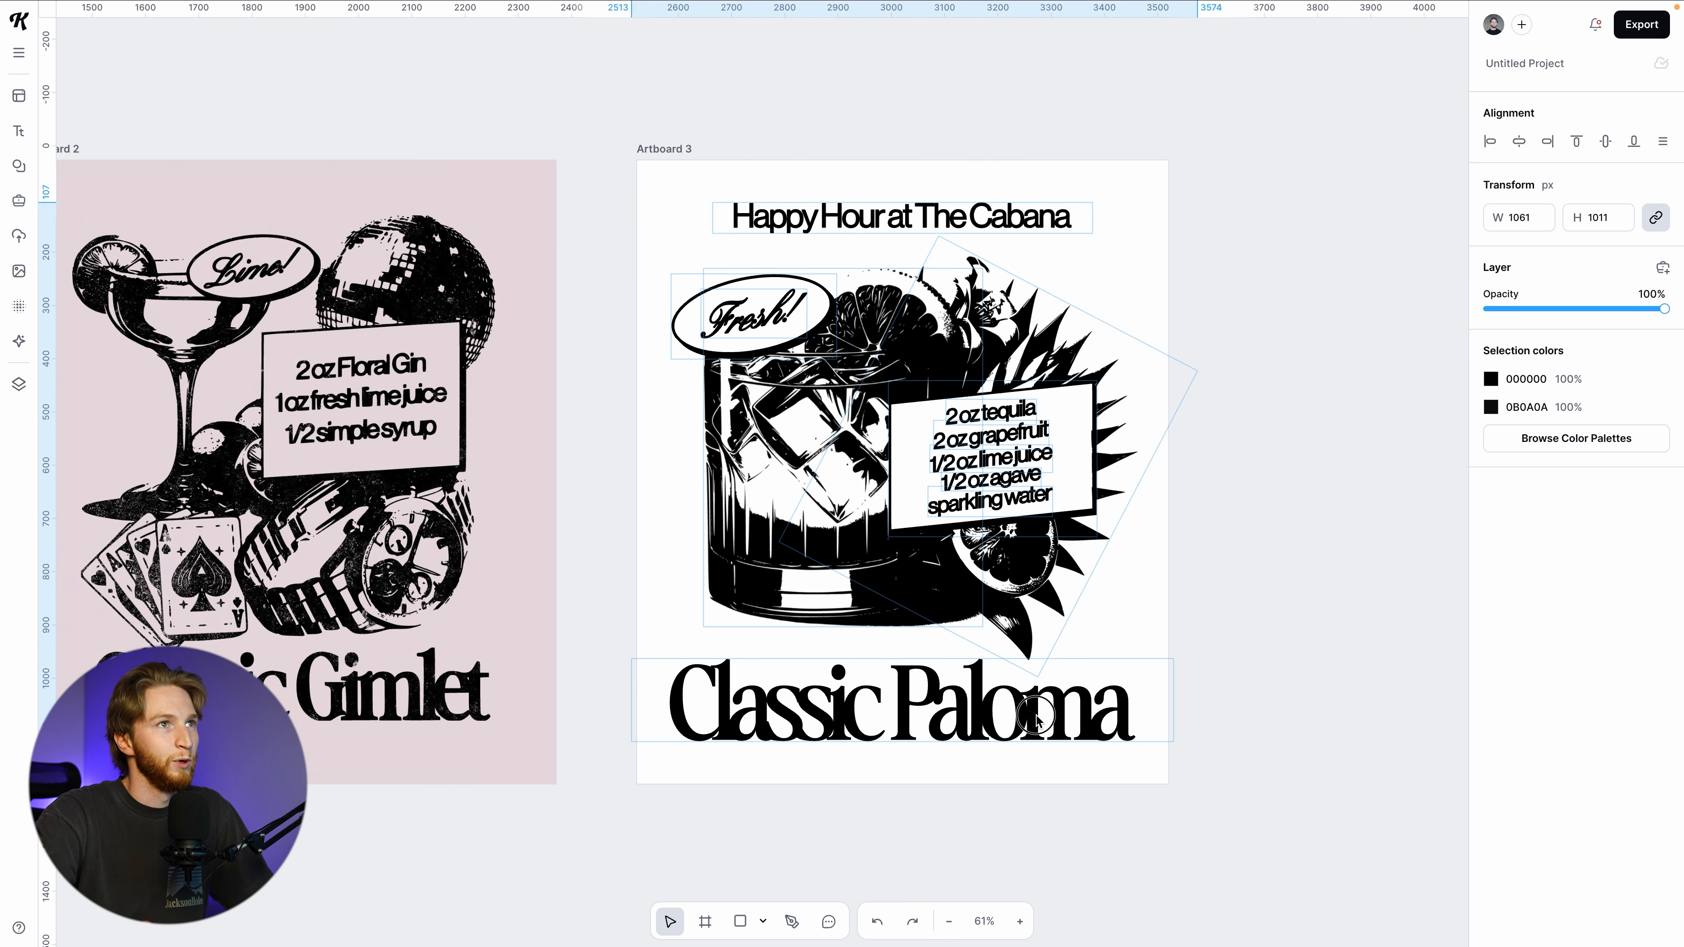
{"action": "left_click", "coordinate": [1328, 642]}
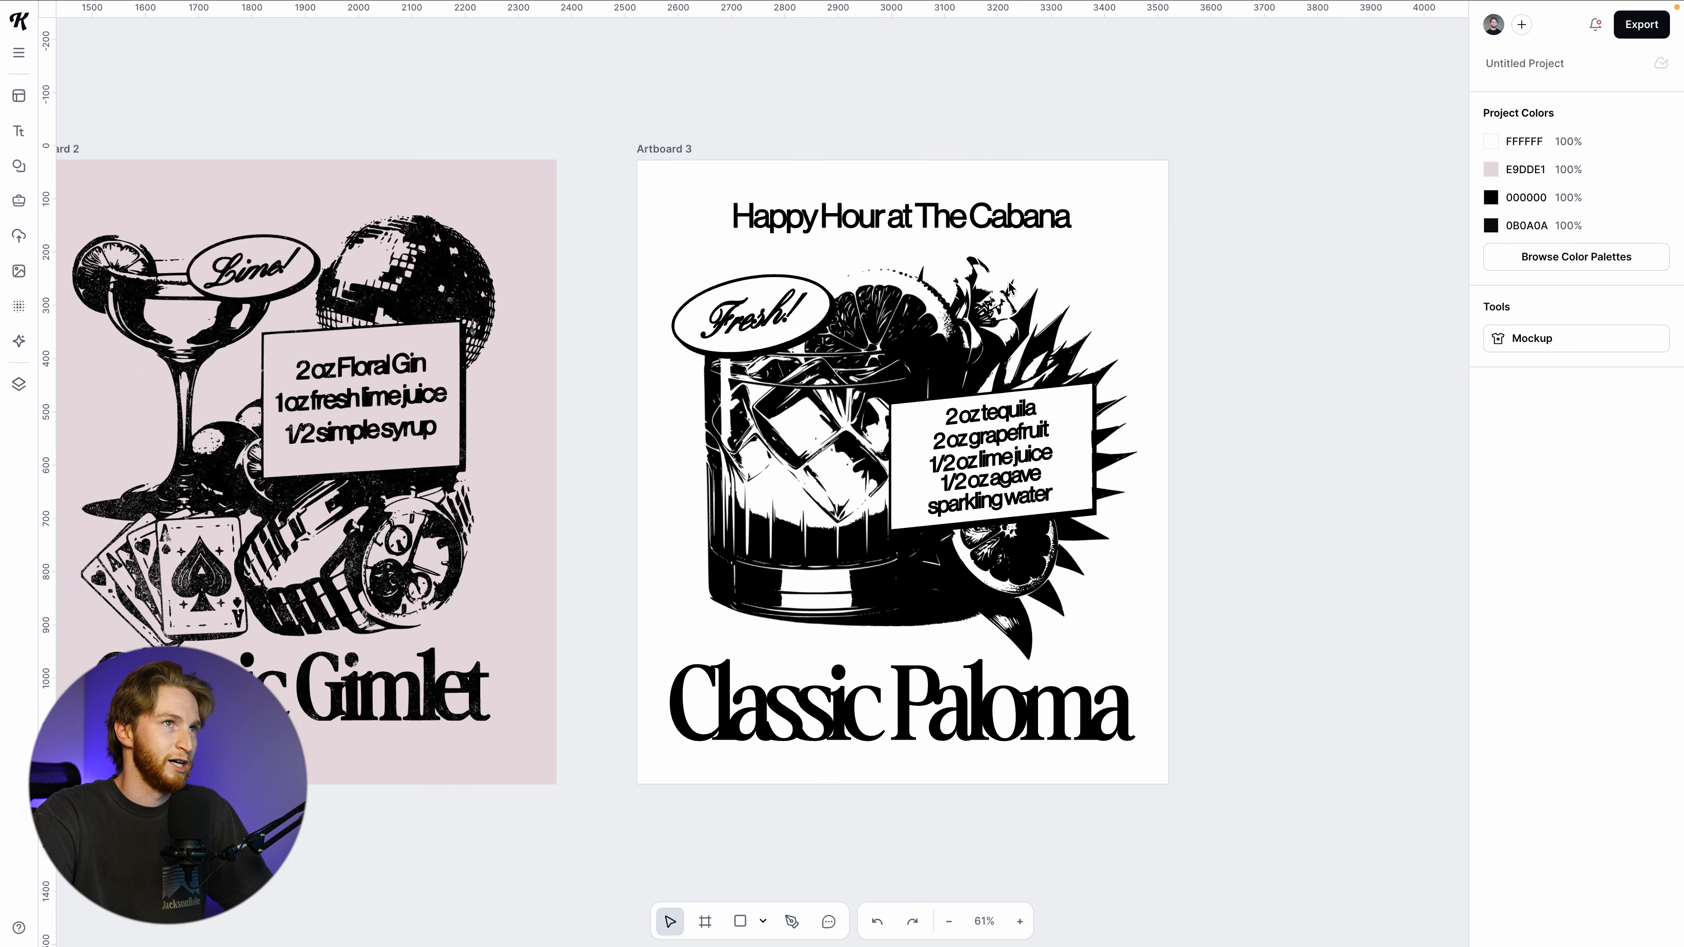
{"action": "left_click", "coordinate": [995, 226]}
{"action": "left_click", "coordinate": [1284, 453]}
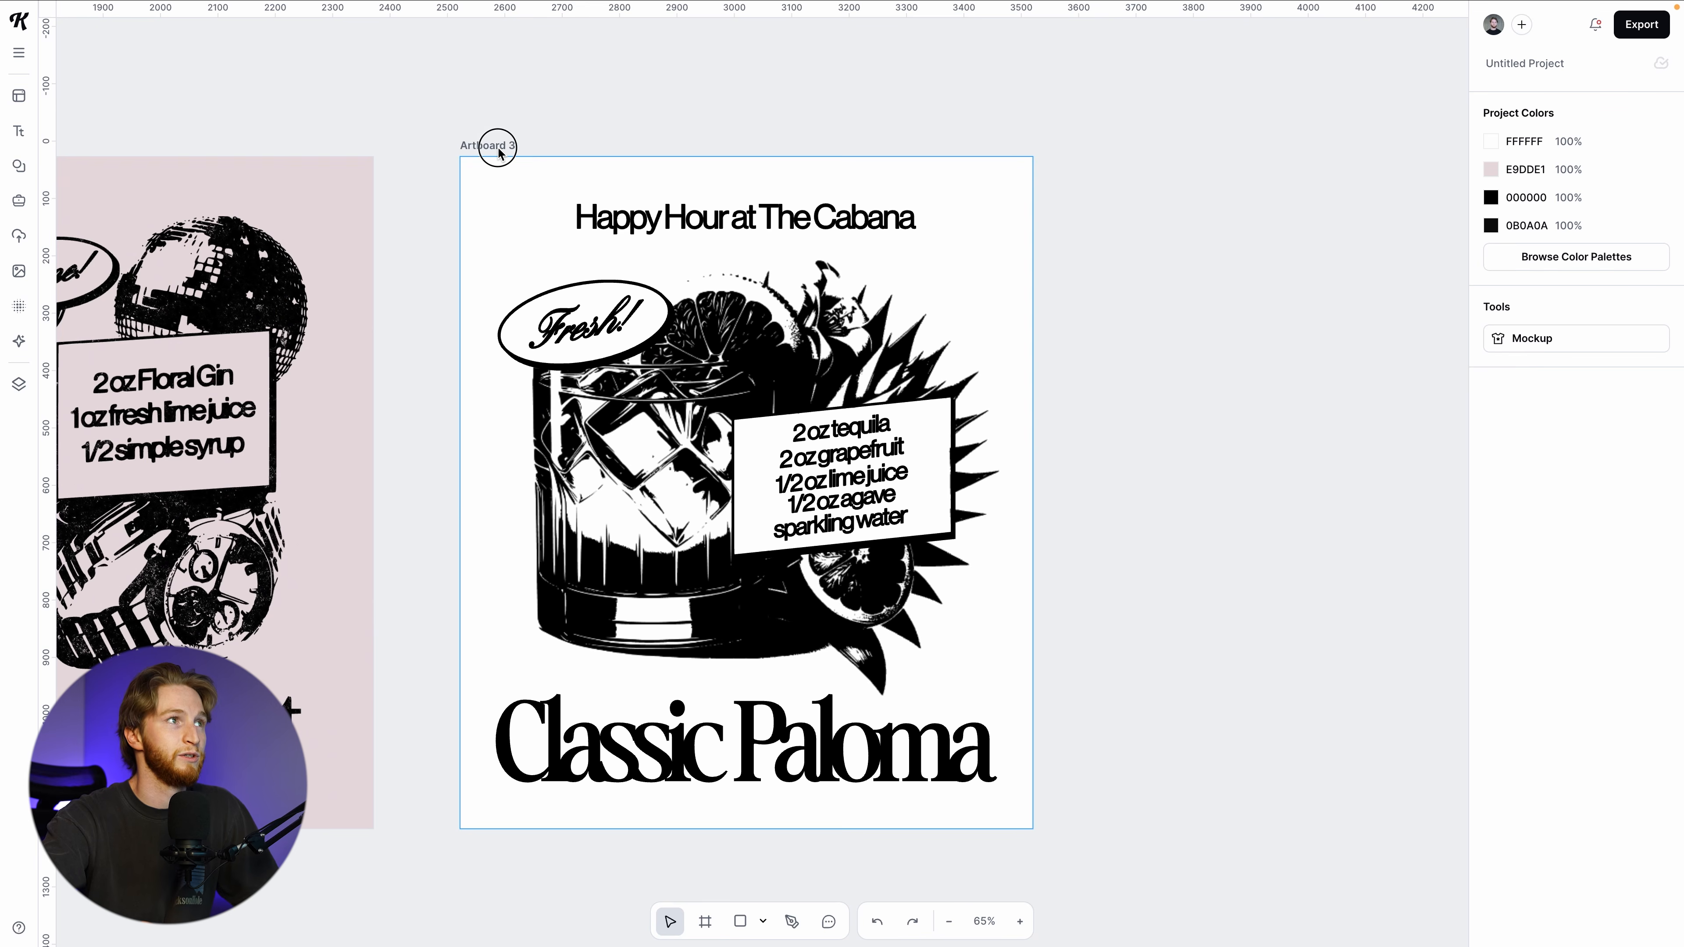
Export Artboard 3 as a 300 dpi PNG with its background removed
{"action": "left_click", "coordinate": [499, 153]}
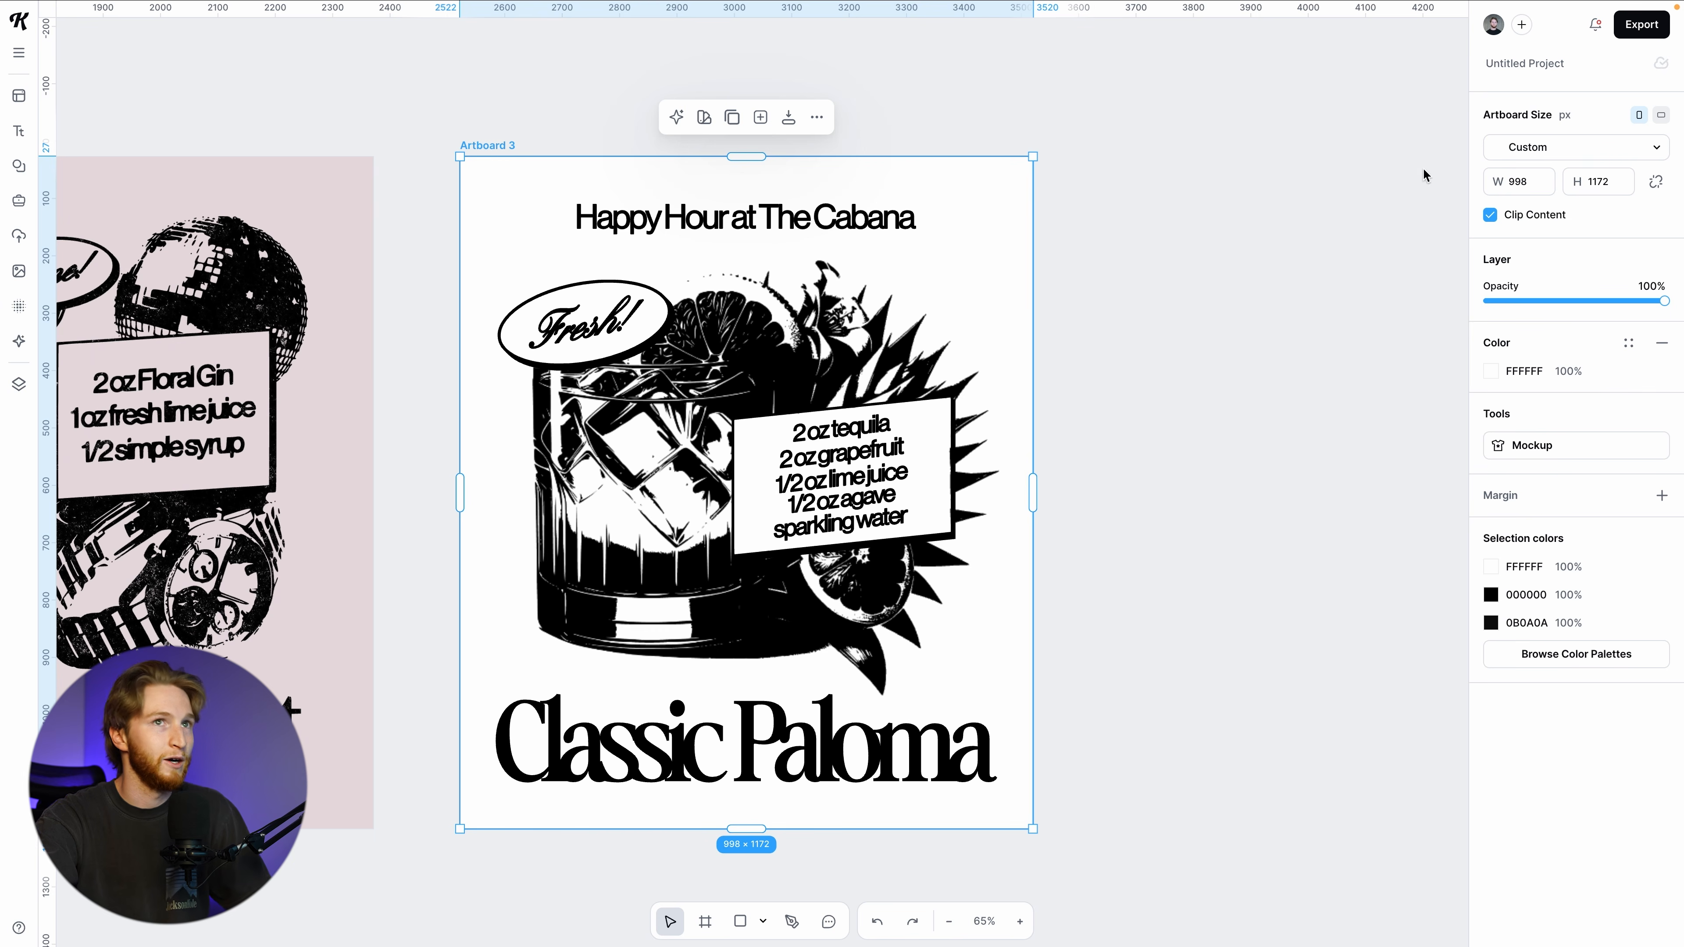
{"action": "left_click", "coordinate": [788, 117]}
{"action": "left_click", "coordinate": [782, 131]}
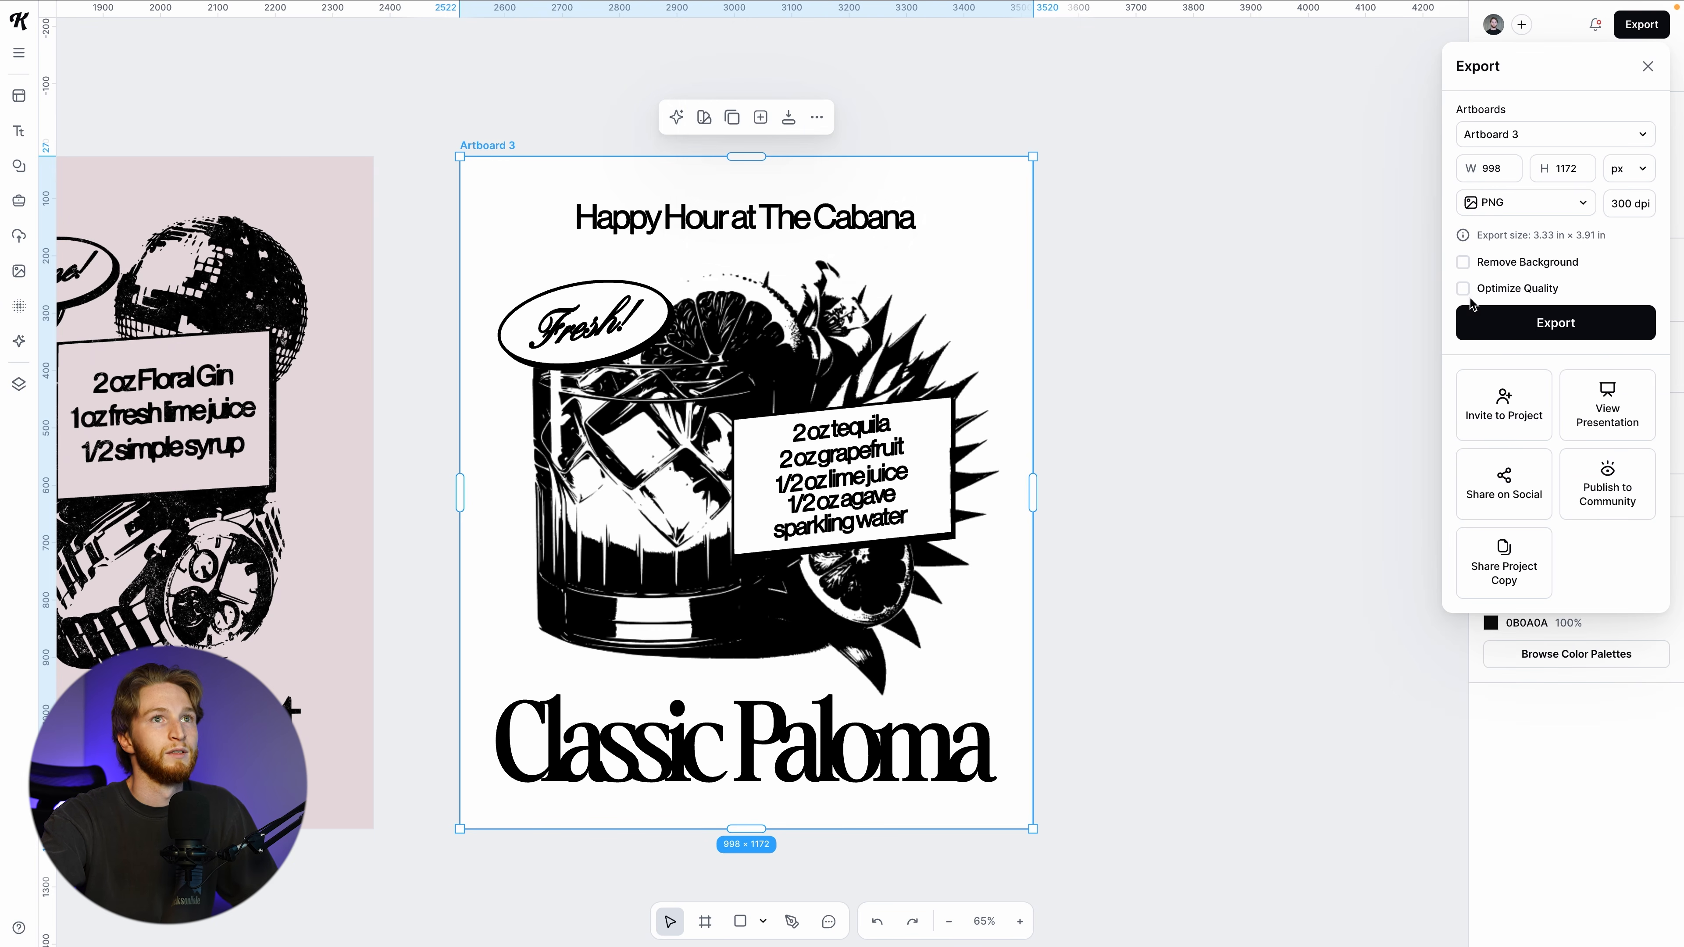
{"action": "left_click", "coordinate": [1564, 323]}
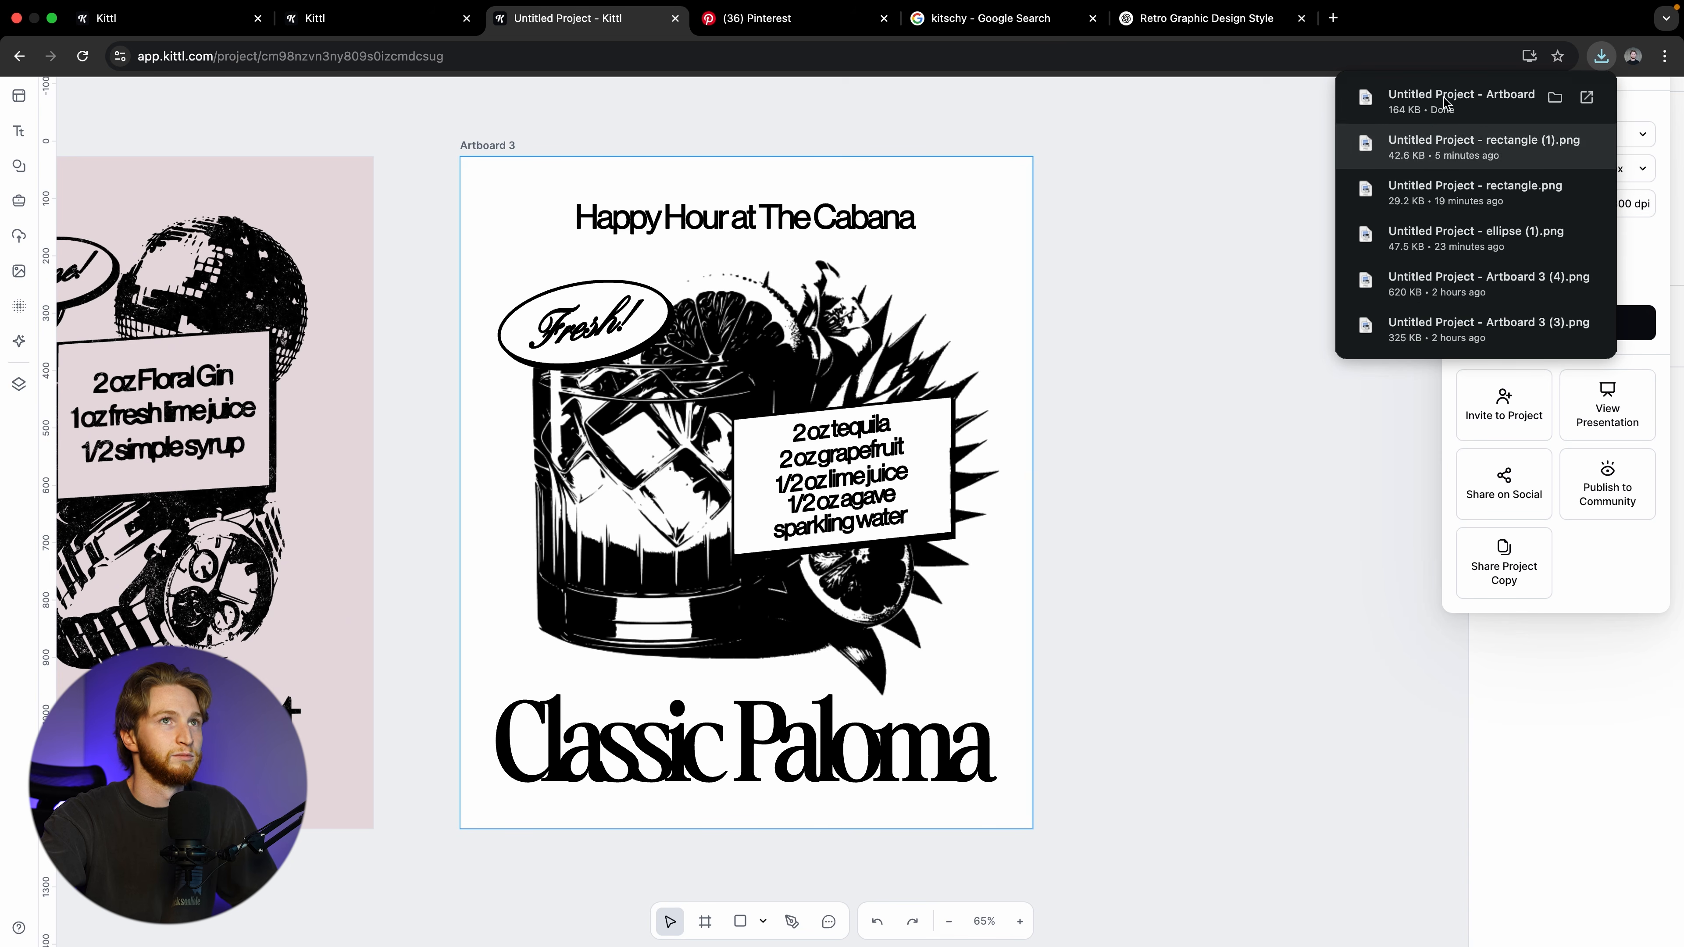
Bring the downloaded poster PNG onto the canvas and scale it to artboard size, about 1001 × 1175 px
{"action": "left_click_drag", "start_coordinate": [1443, 101], "coordinate": [1180, 330]}
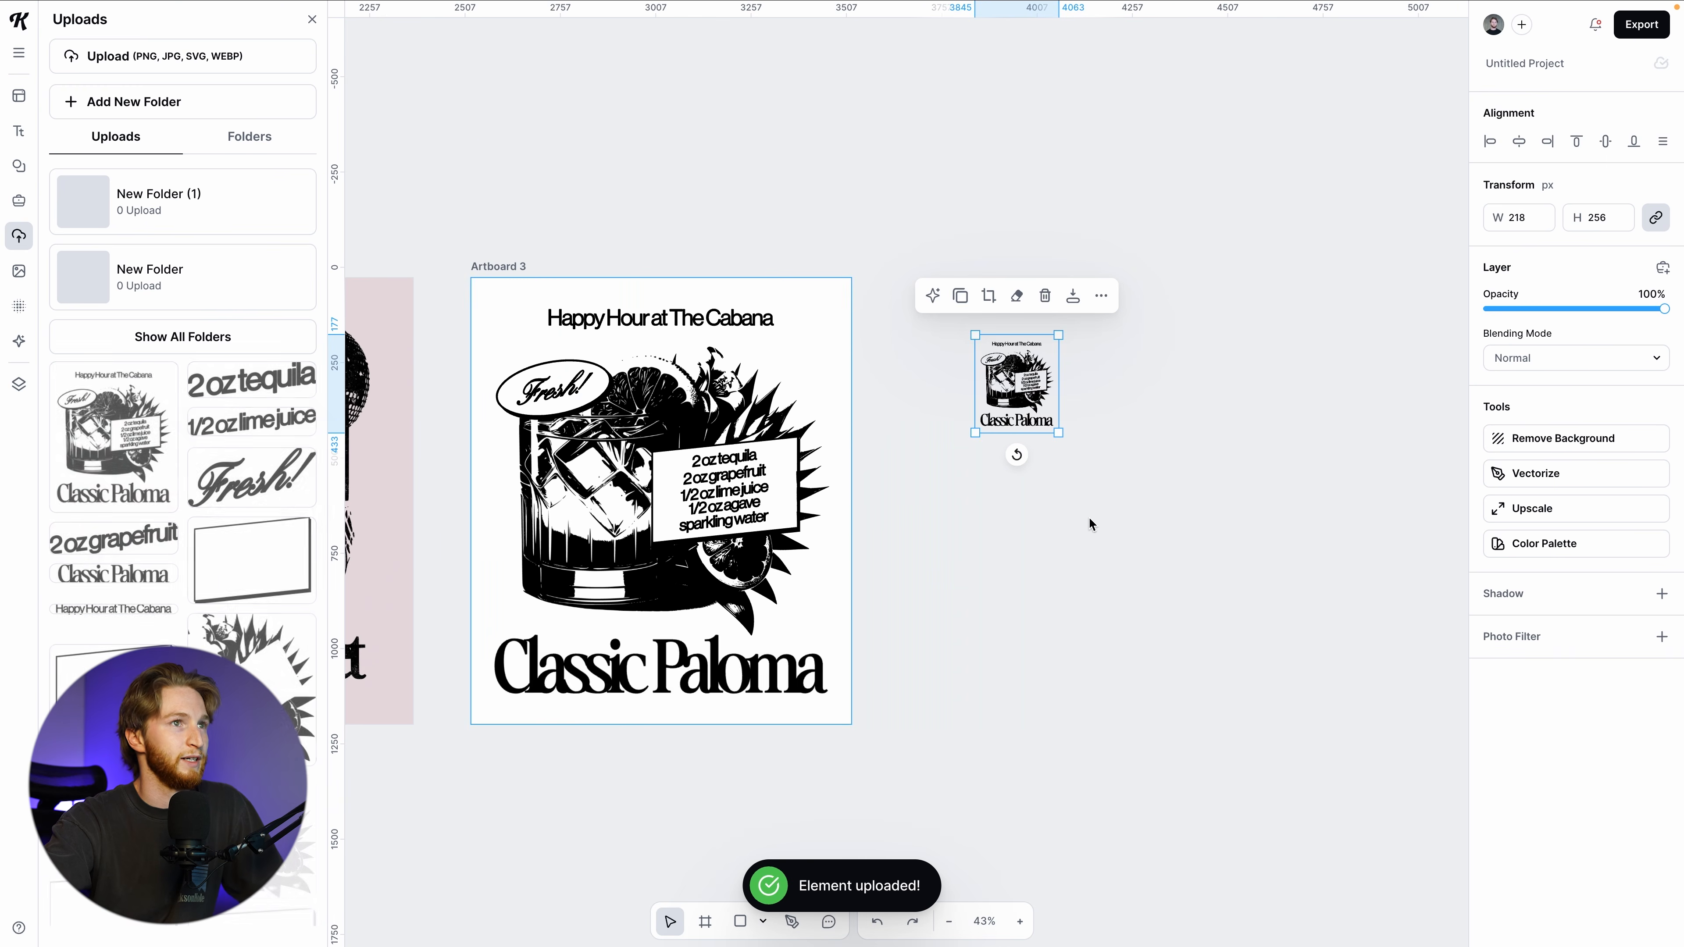
{"action": "left_click_drag", "start_coordinate": [1022, 439], "coordinate": [907, 722]}
{"action": "left_click_drag", "start_coordinate": [941, 615], "coordinate": [1265, 282]}
{"action": "scroll", "coordinate": [1009, 707], "scroll_direction": "up", "scroll_amount": 8}
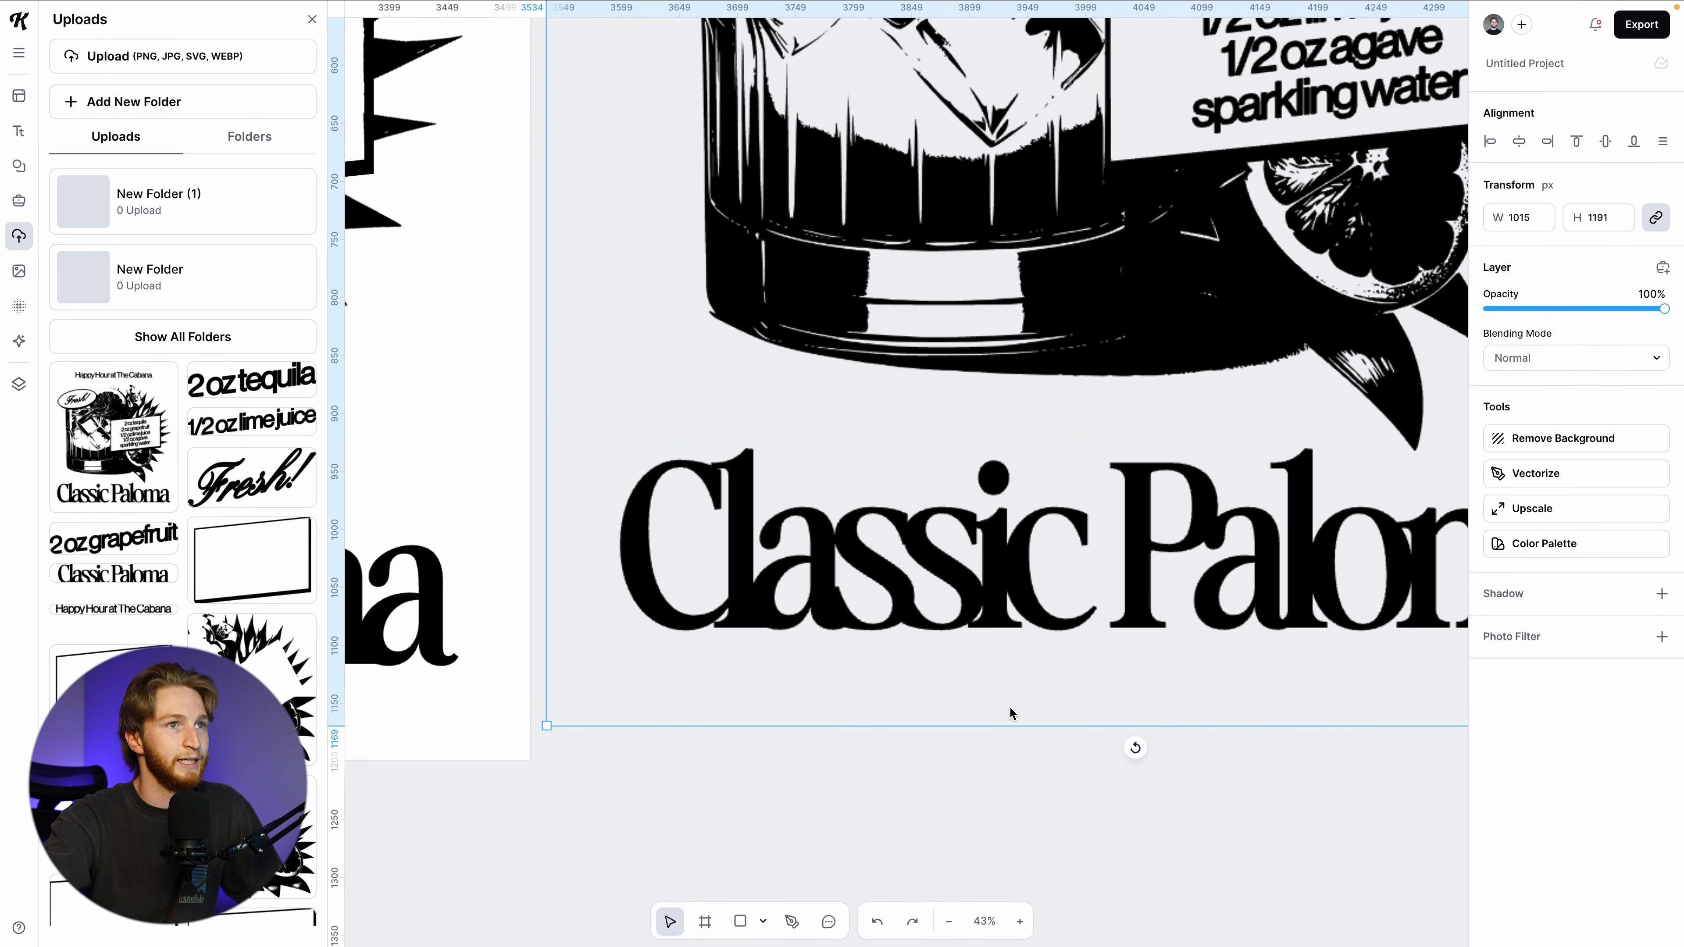
{"action": "scroll", "coordinate": [965, 689], "scroll_direction": "down", "scroll_amount": 8}
{"action": "left_click_drag", "start_coordinate": [932, 662], "coordinate": [919, 675]}
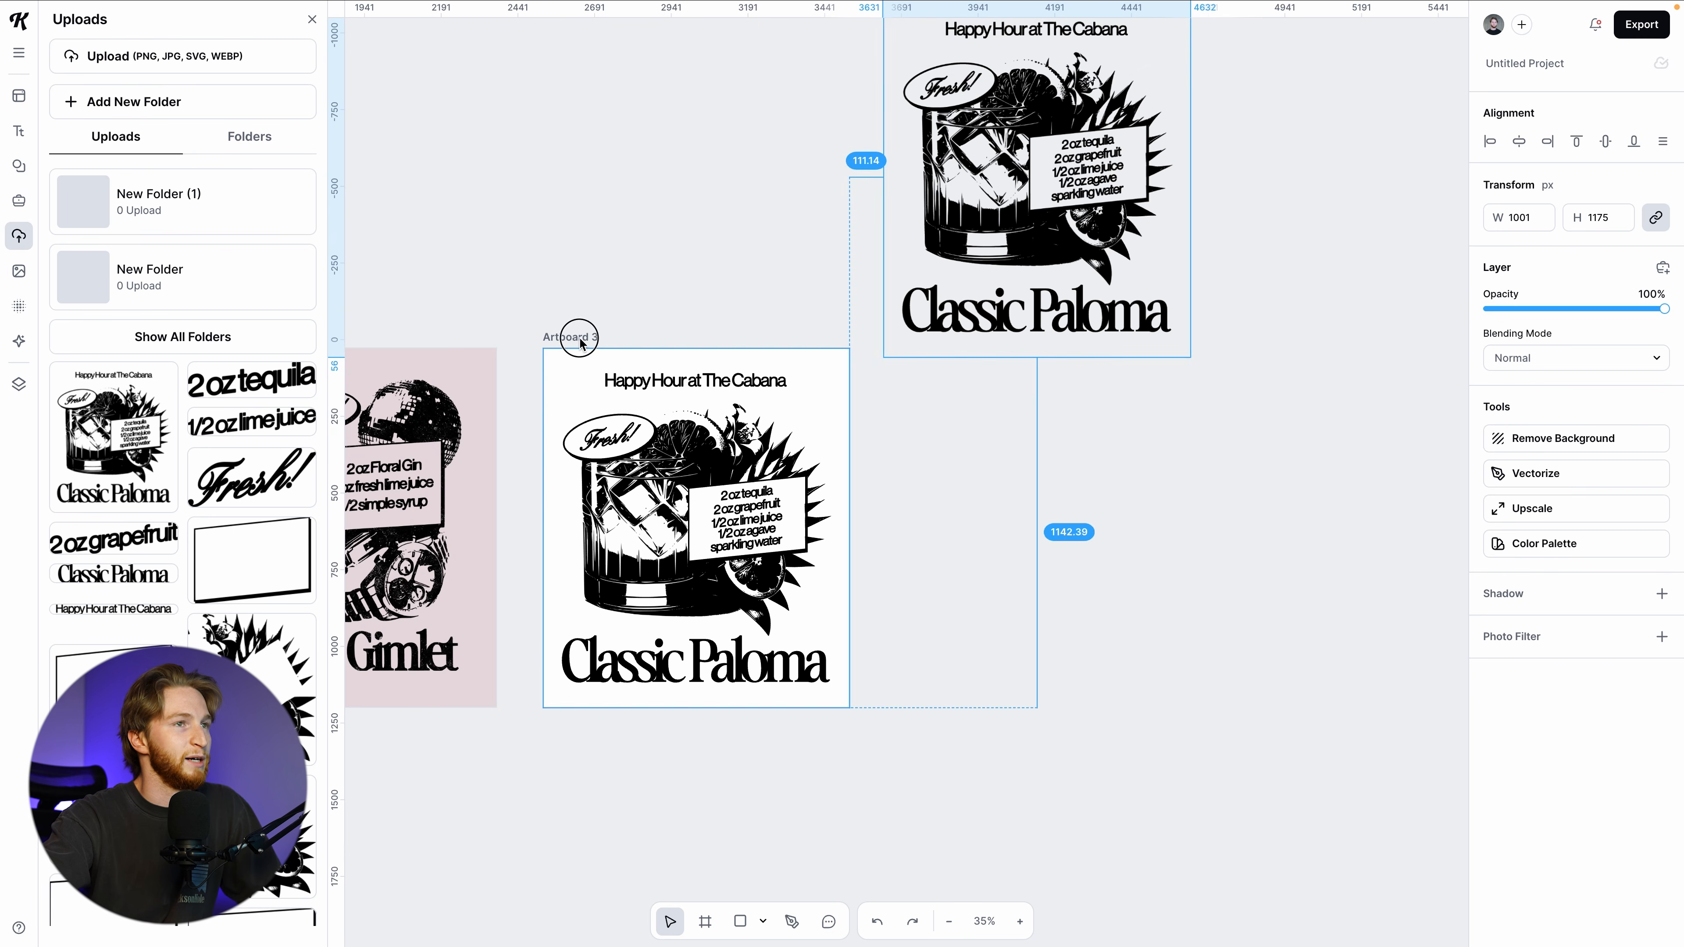
Duplicate Artboard 3 beside the original and replace the copy's contents with the exported poster image
{"action": "left_click_drag", "start_coordinate": [580, 343], "coordinate": [934, 343]}
{"action": "left_click_drag", "start_coordinate": [1285, 669], "coordinate": [944, 431]}
{"action": "key", "text": "Delete"}
{"action": "left_click_drag", "start_coordinate": [1037, 256], "coordinate": [1052, 607]}
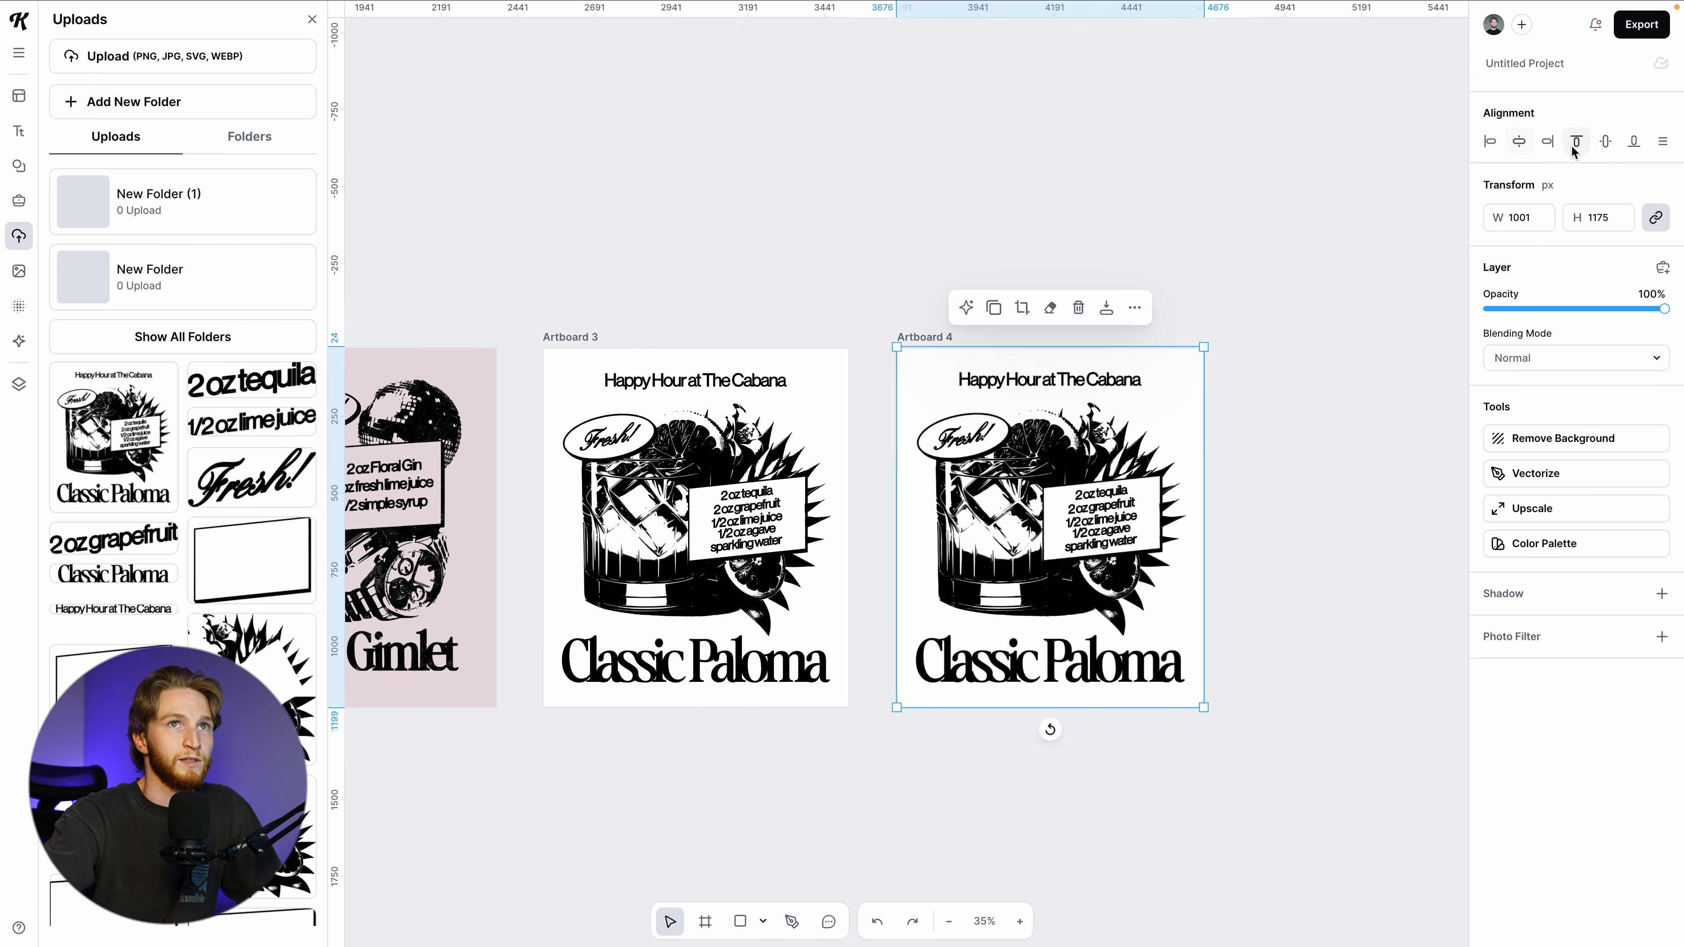
Centre the exported poster image vertically on Artboard 4 and apply a 1% blur photo filter to it
{"action": "left_click", "coordinate": [1601, 142]}
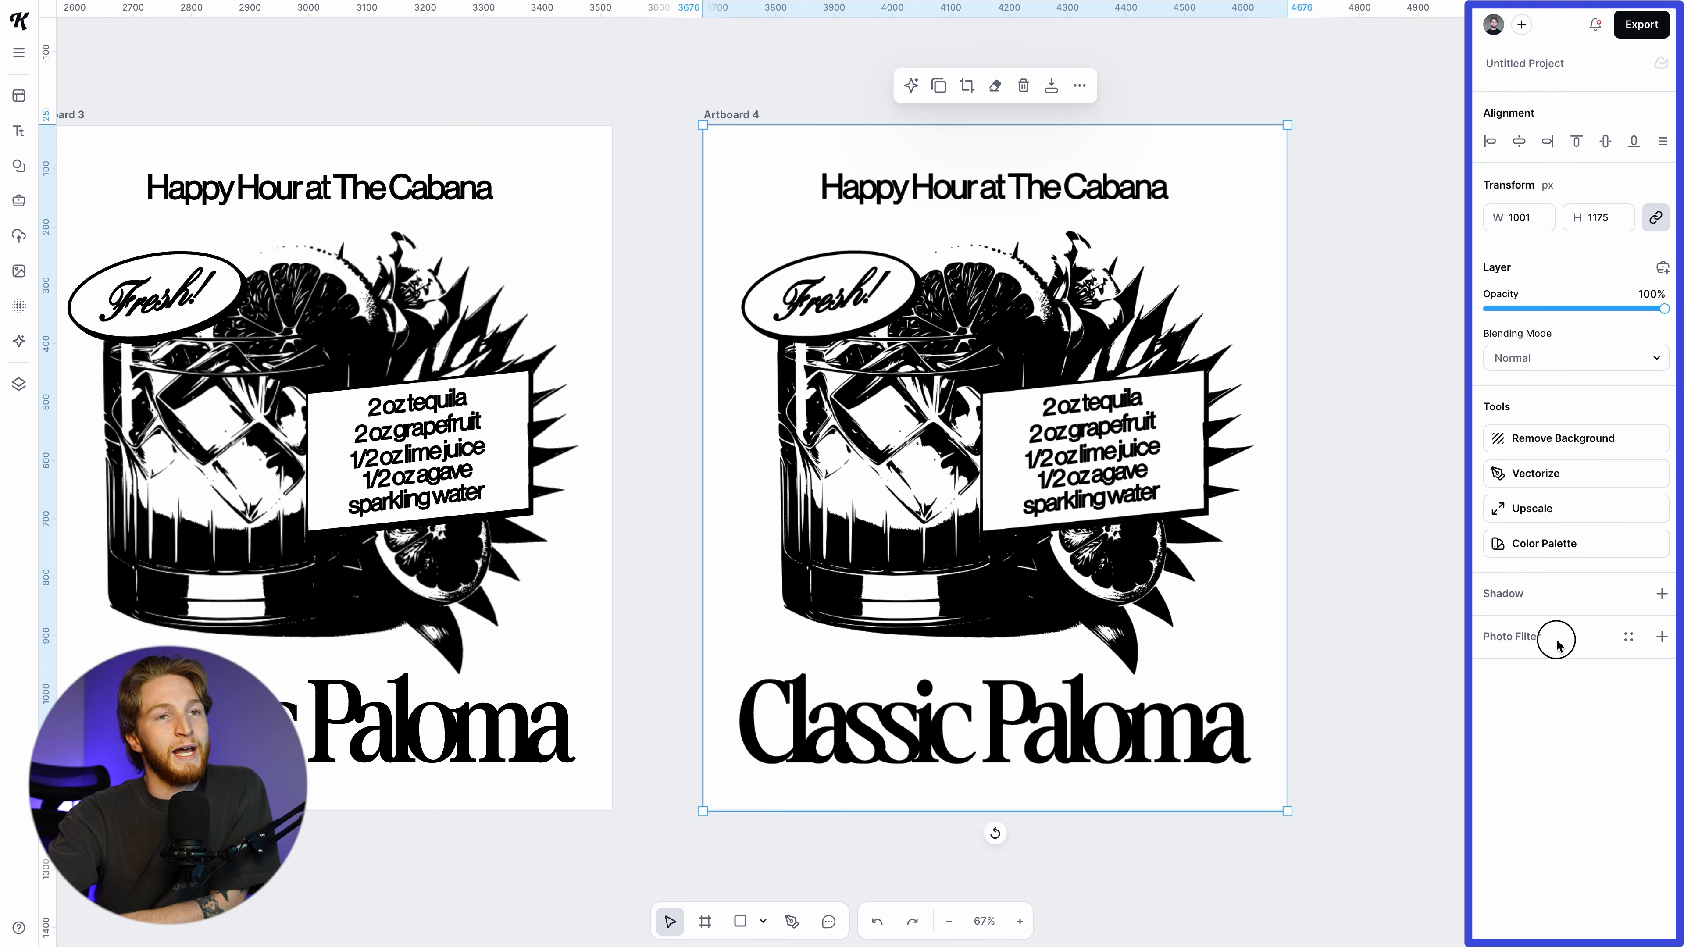
{"action": "left_click", "coordinate": [1555, 639]}
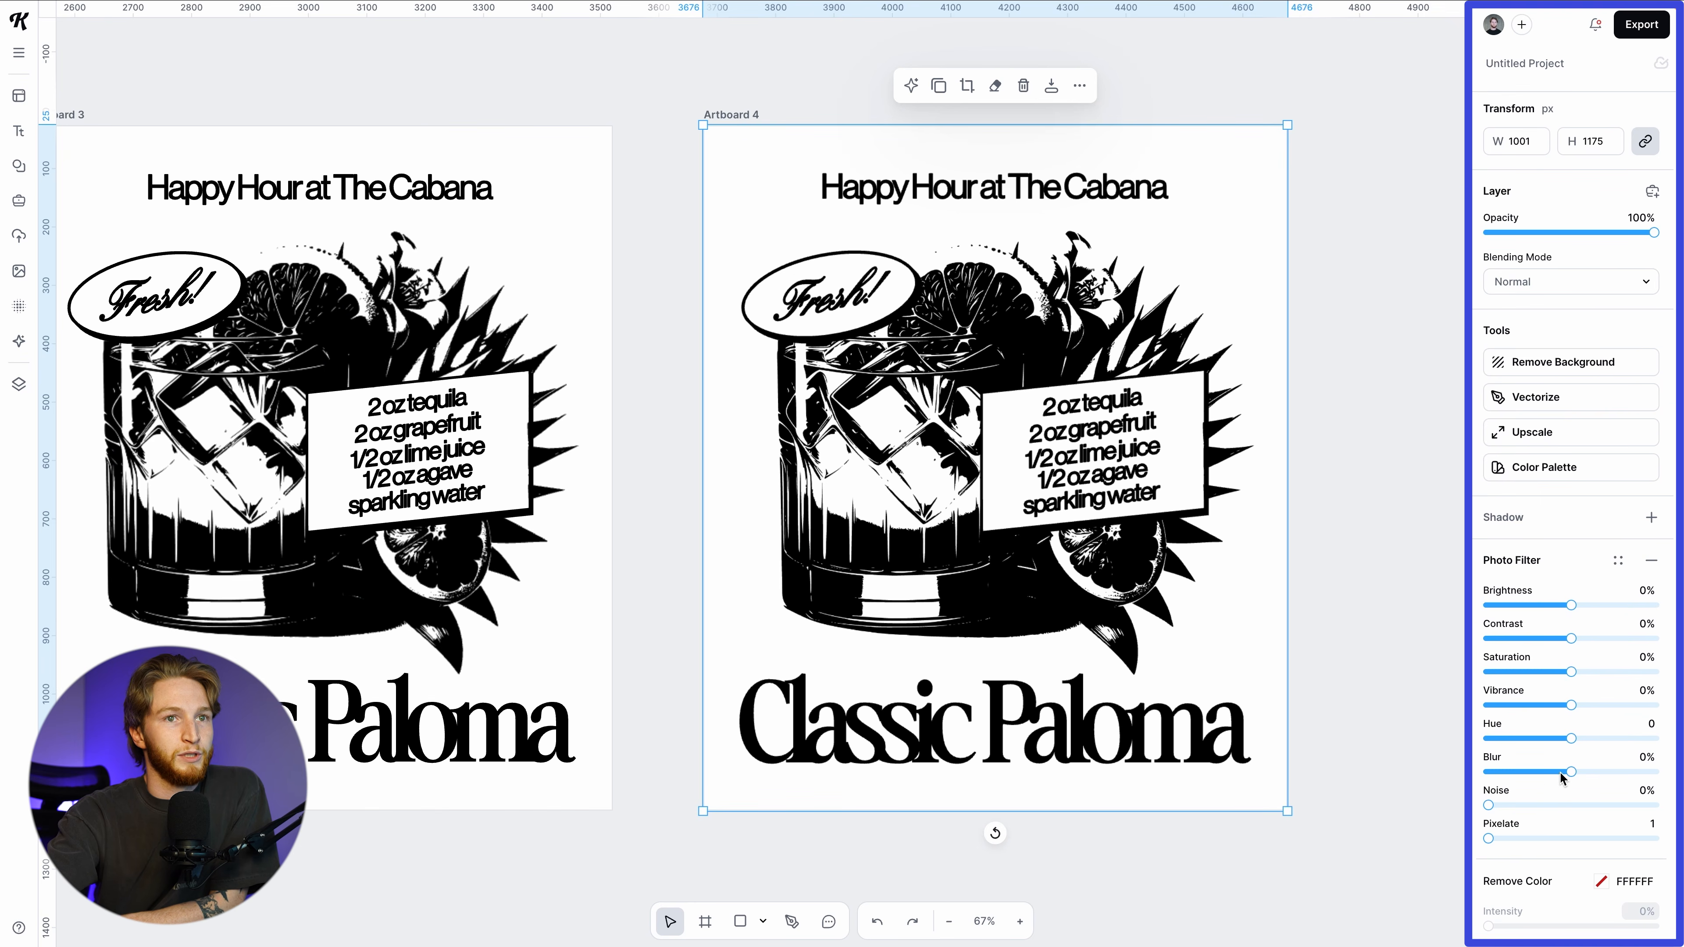
{"action": "left_click_drag", "start_coordinate": [1570, 773], "coordinate": [1573, 773]}
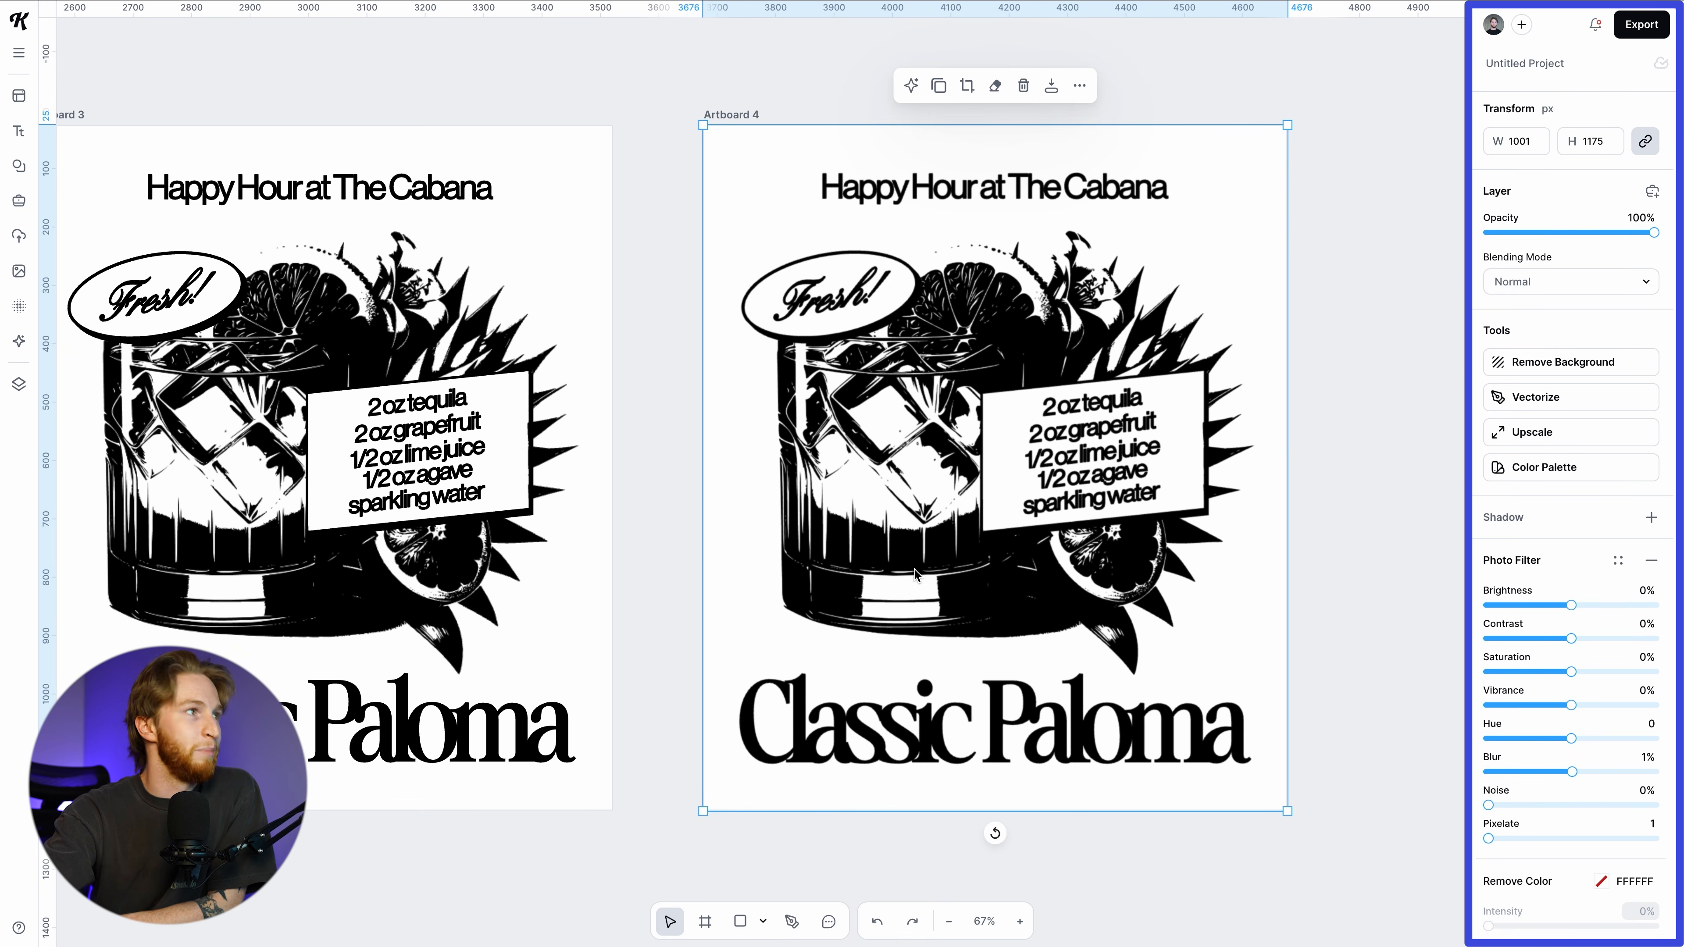
Search the stock photos for "texture" and place the black scratched texture upright over Artboard 4, about 1178 × 1002 px before rotation
{"action": "left_click", "coordinate": [19, 272]}
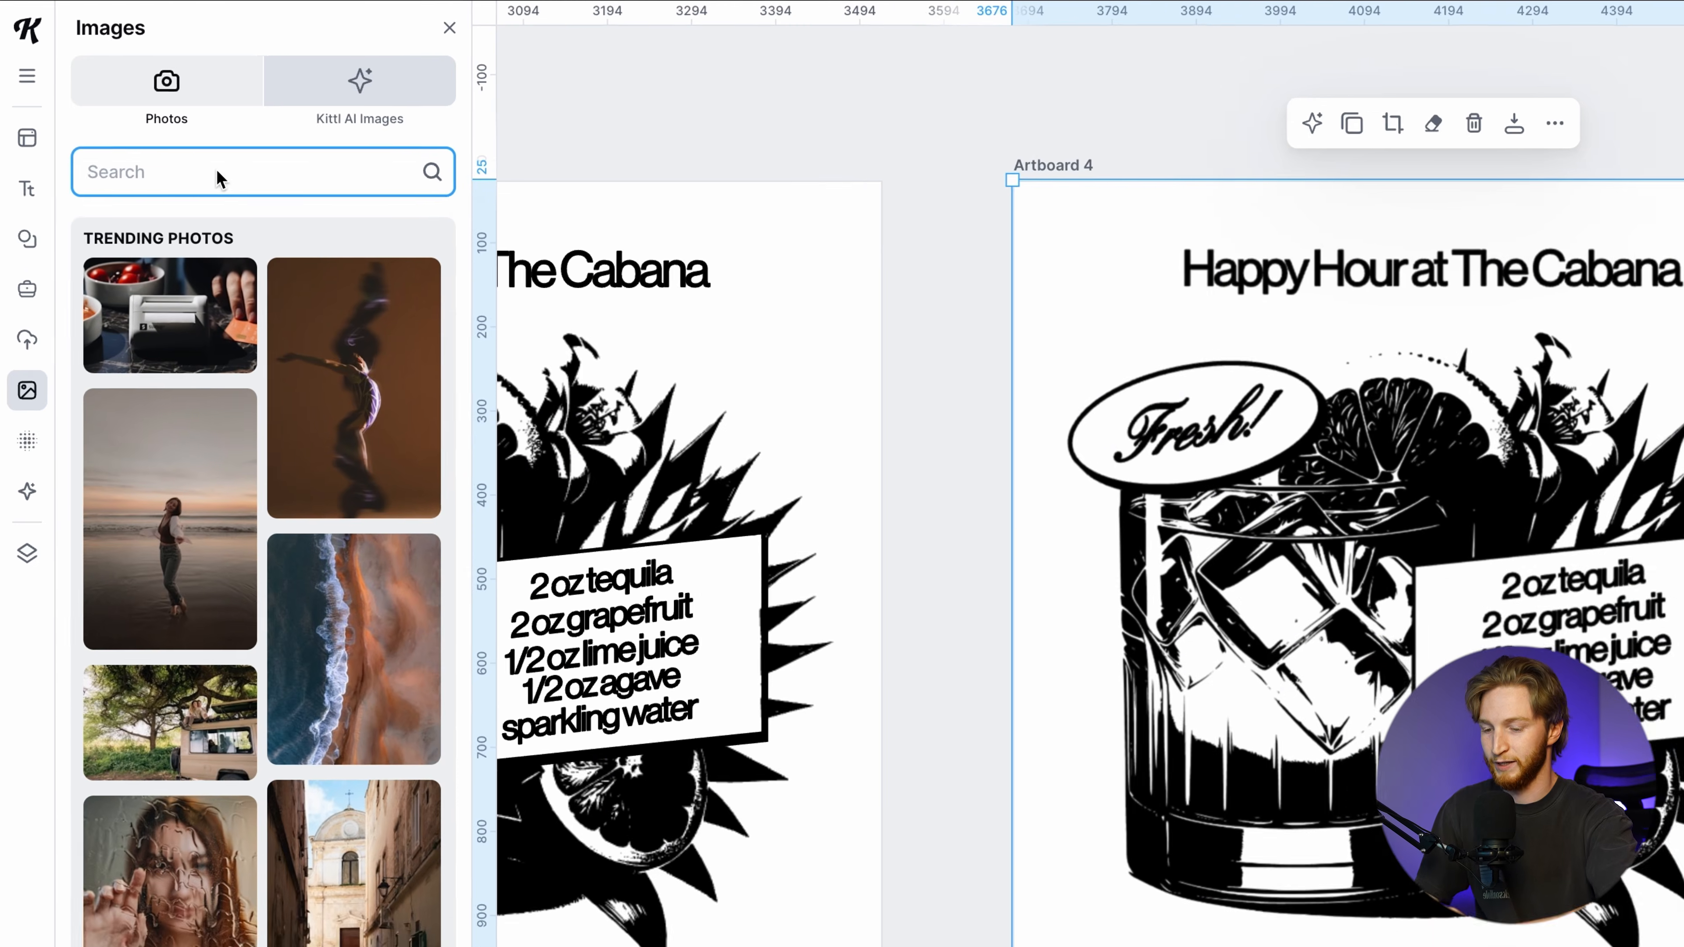
{"action": "type", "text": "texture"}
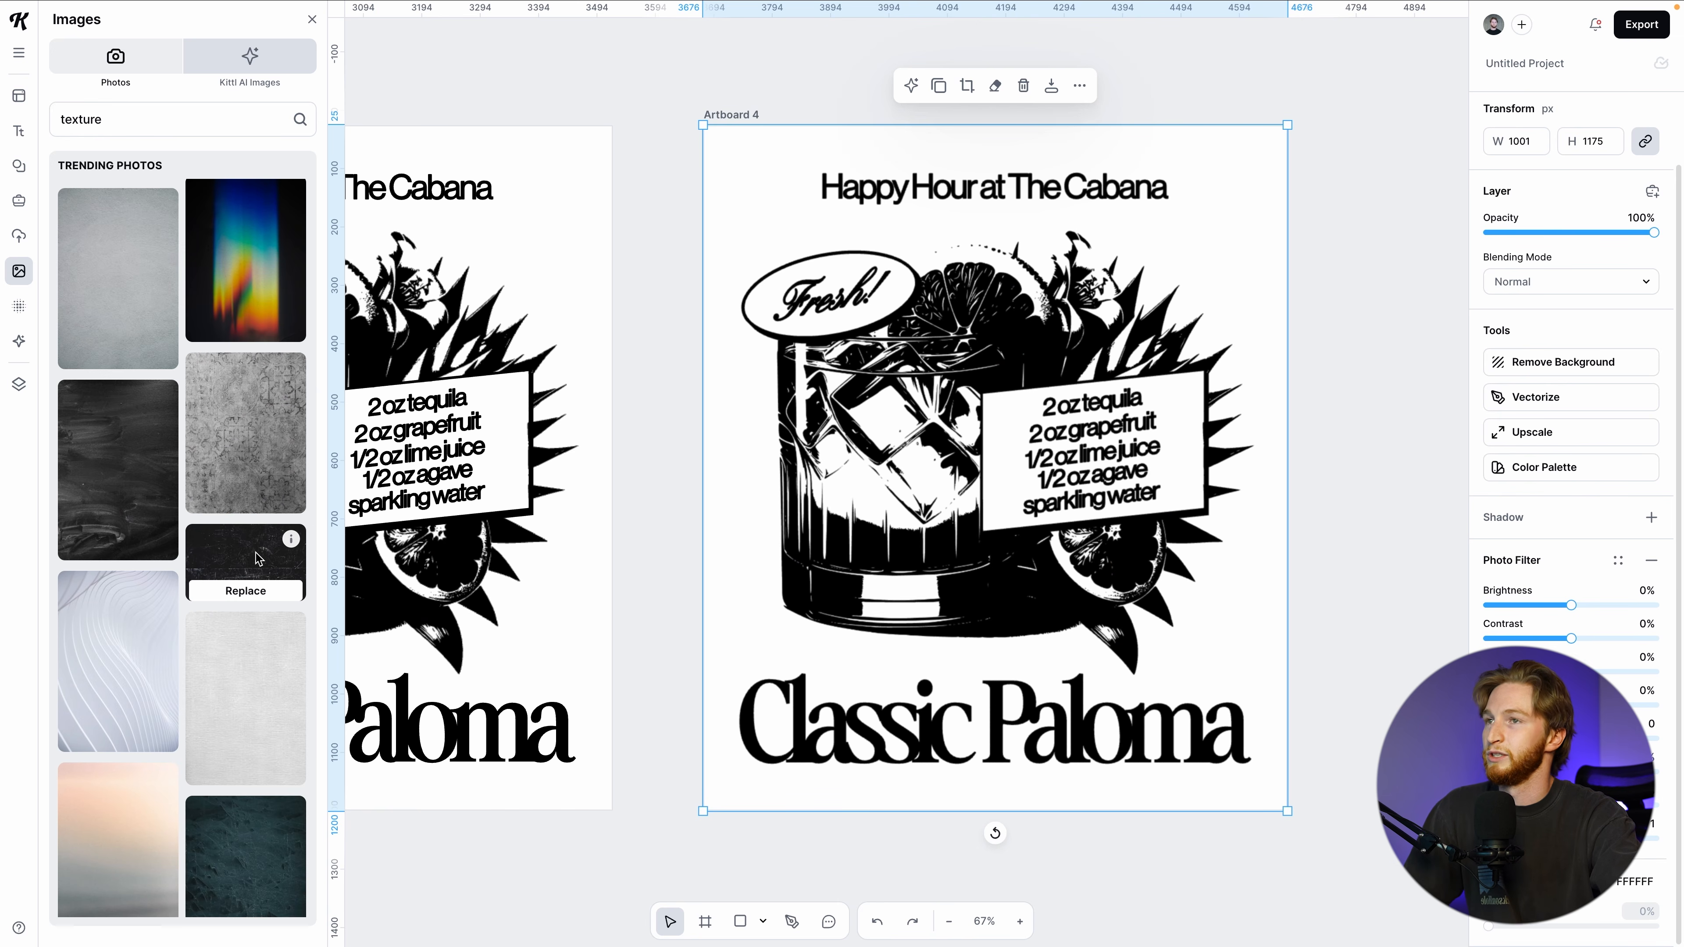
{"action": "left_click", "coordinate": [258, 559]}
{"action": "left_click_drag", "start_coordinate": [818, 502], "coordinate": [961, 393]}
{"action": "left_click_drag", "start_coordinate": [896, 490], "coordinate": [729, 366]}
{"action": "left_click_drag", "start_coordinate": [883, 348], "coordinate": [791, 266]}
{"action": "left_click_drag", "start_coordinate": [908, 443], "coordinate": [1290, 814]}
{"action": "left_click", "coordinate": [312, 19]}
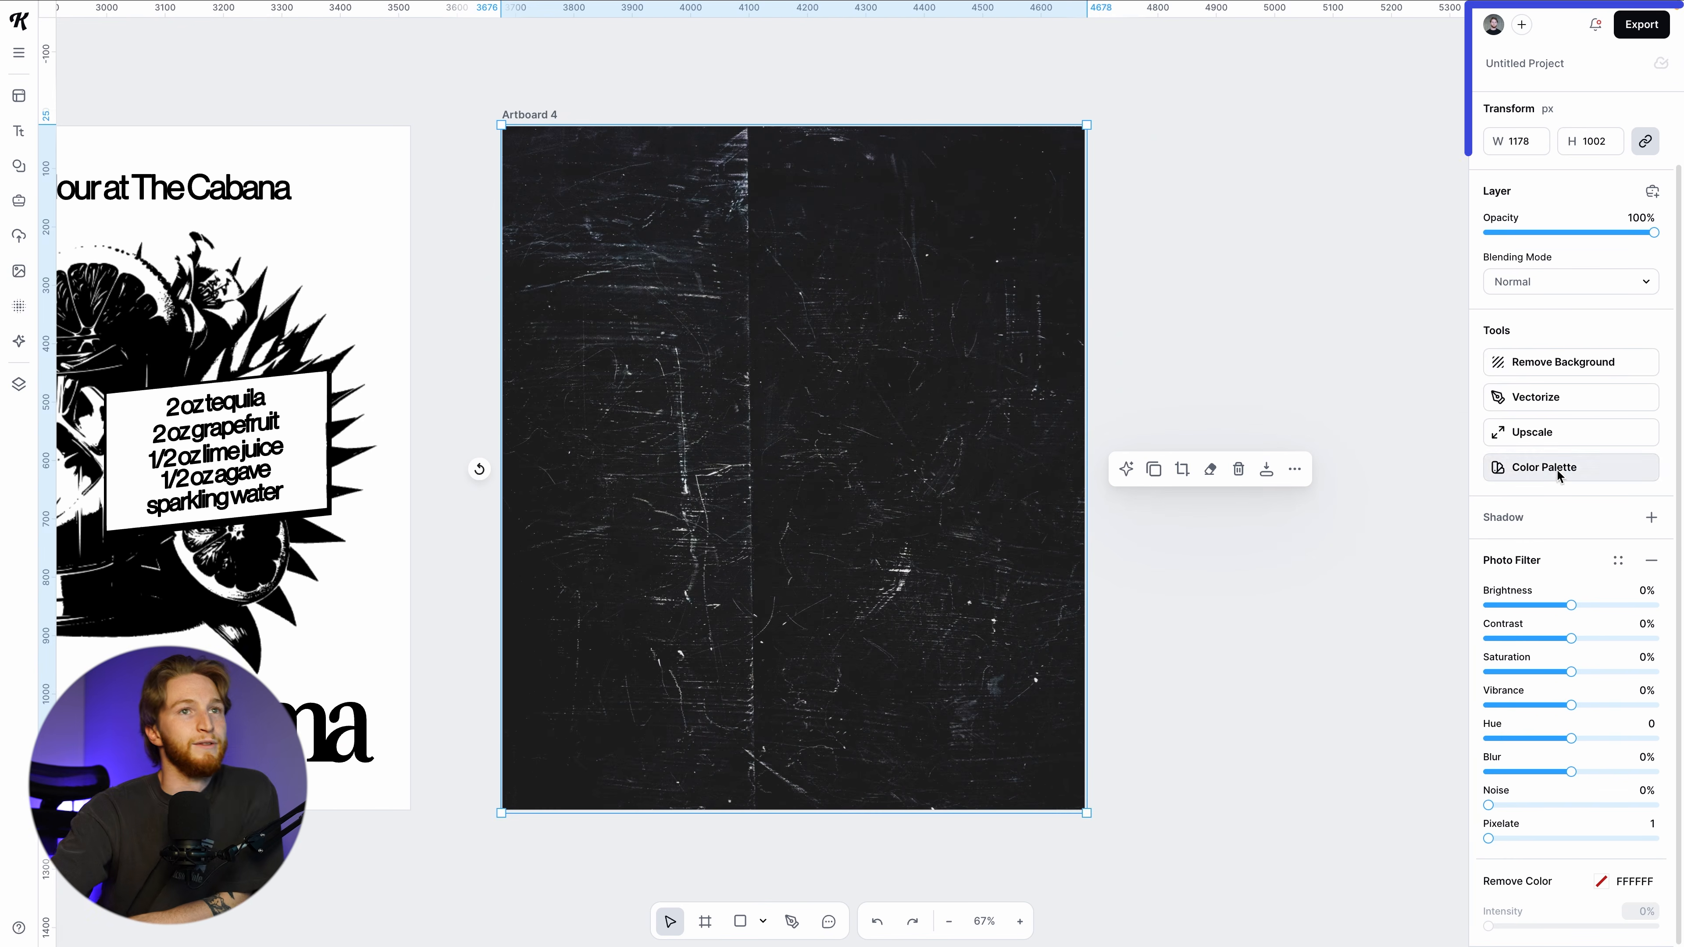
Set the scratched texture's blending mode to Color Burn
{"action": "left_click", "coordinate": [1543, 291]}
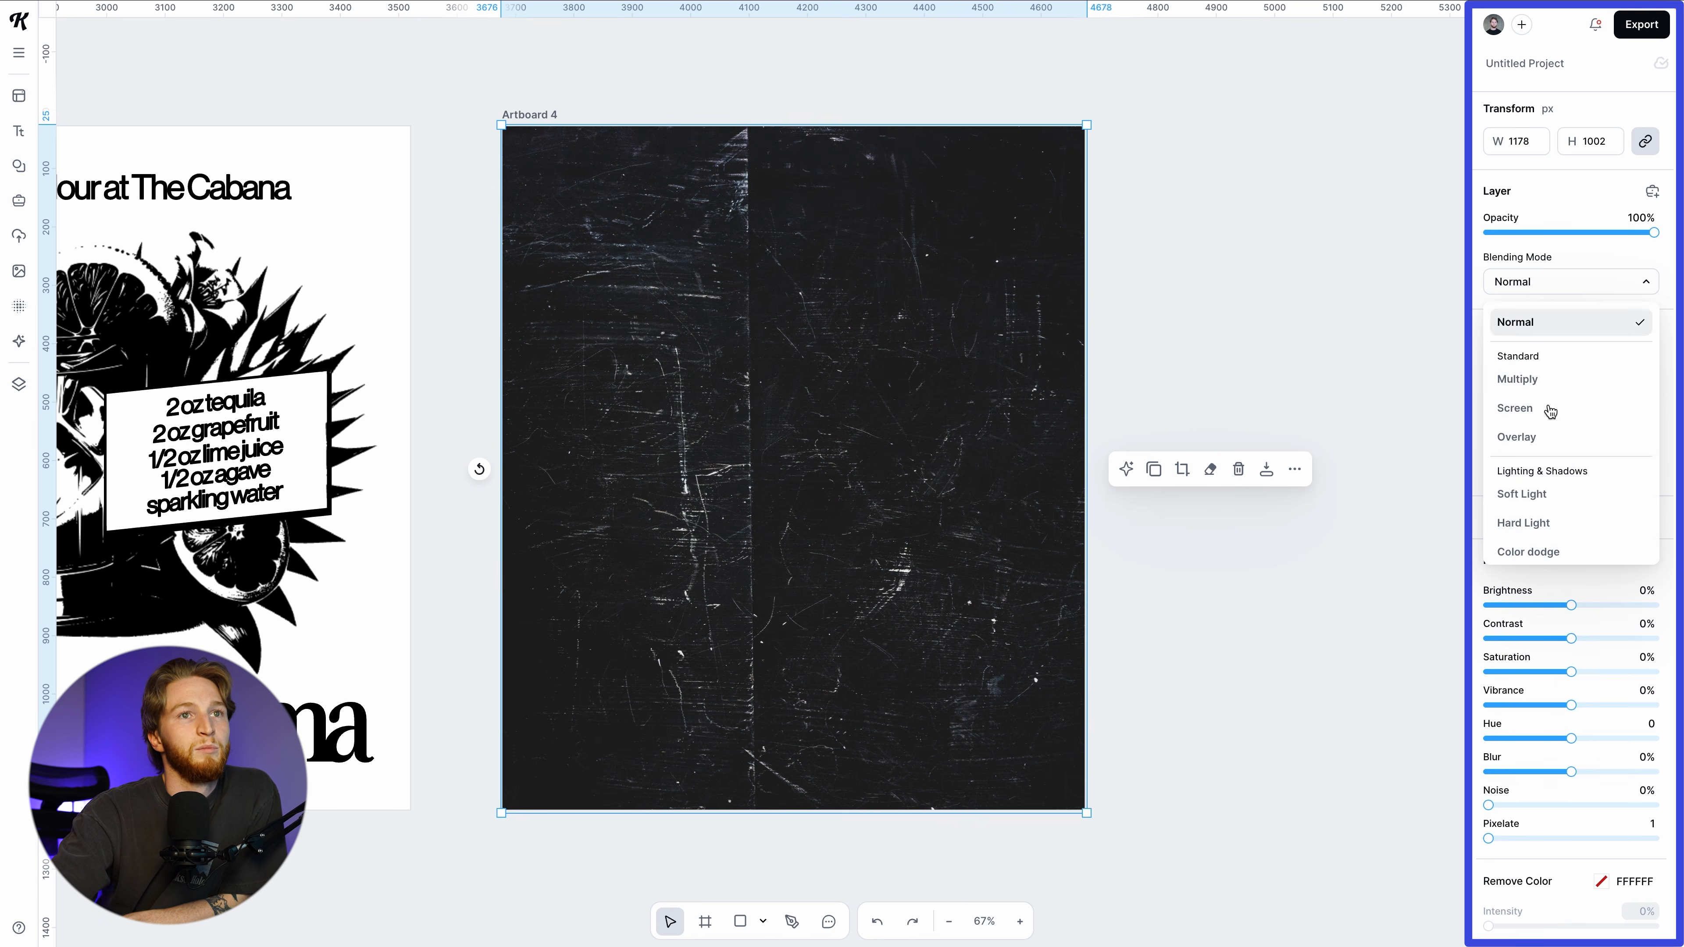
{"action": "scroll", "coordinate": [1550, 443], "scroll_direction": "up", "scroll_amount": 4}
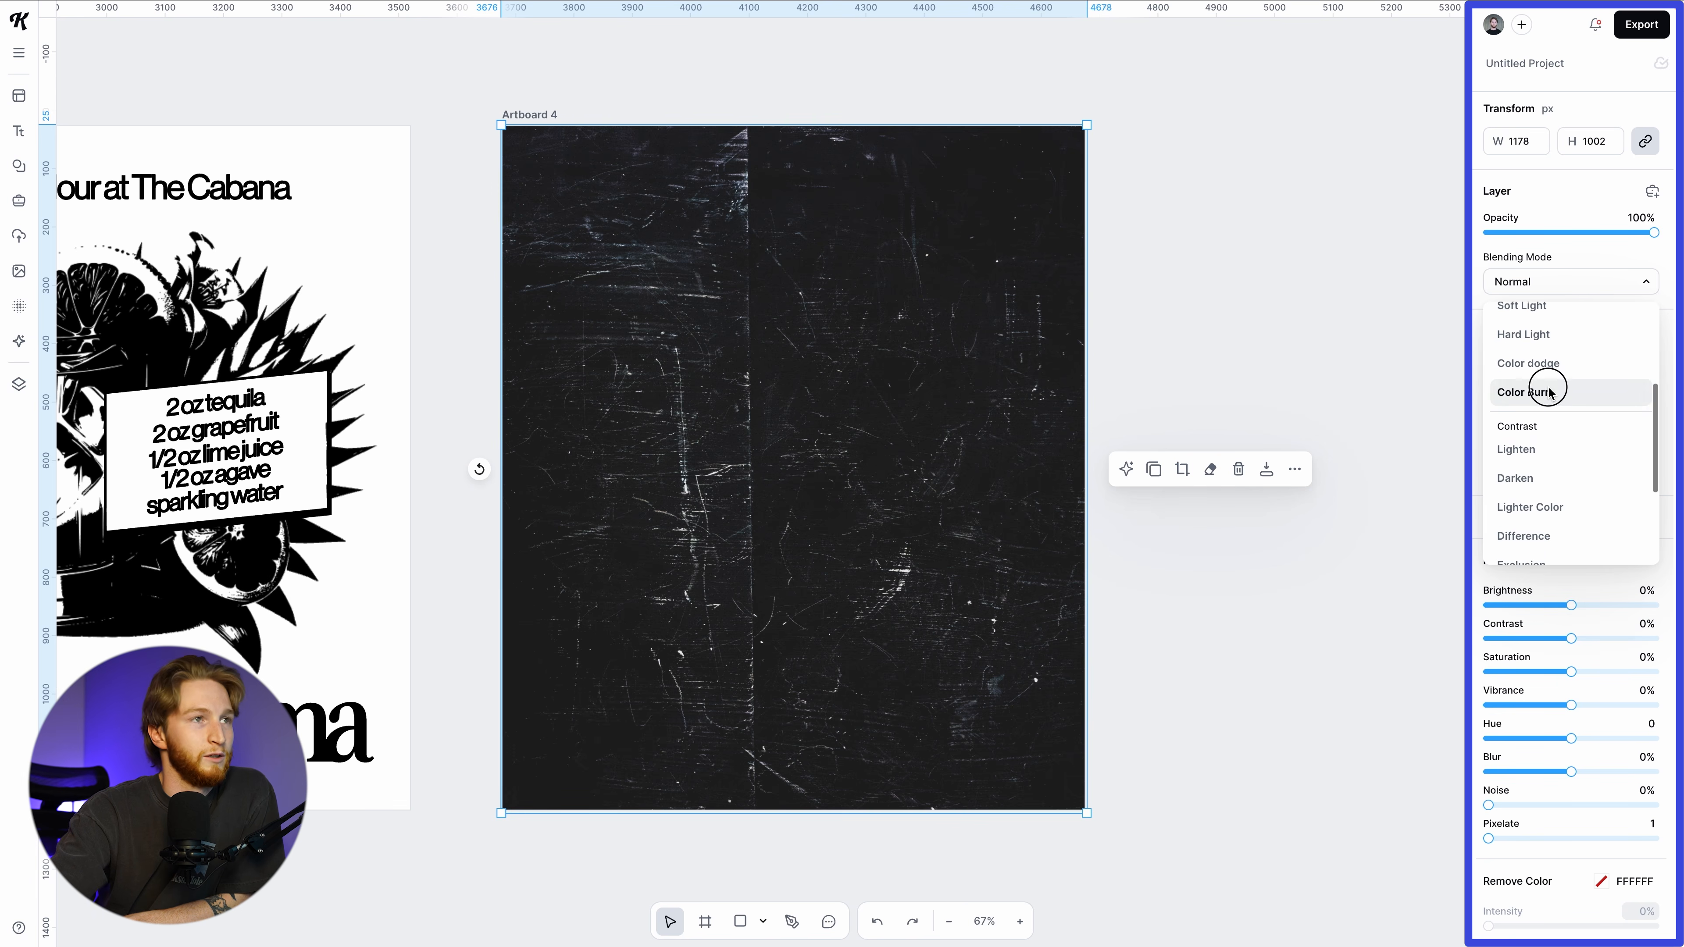
{"action": "left_click", "coordinate": [1547, 387]}
Shift the Color Burn texture across the poster to compare the artwork with and without it, ending with it covering Artboard 4
{"action": "left_click_drag", "start_coordinate": [854, 360], "coordinate": [742, 368]}
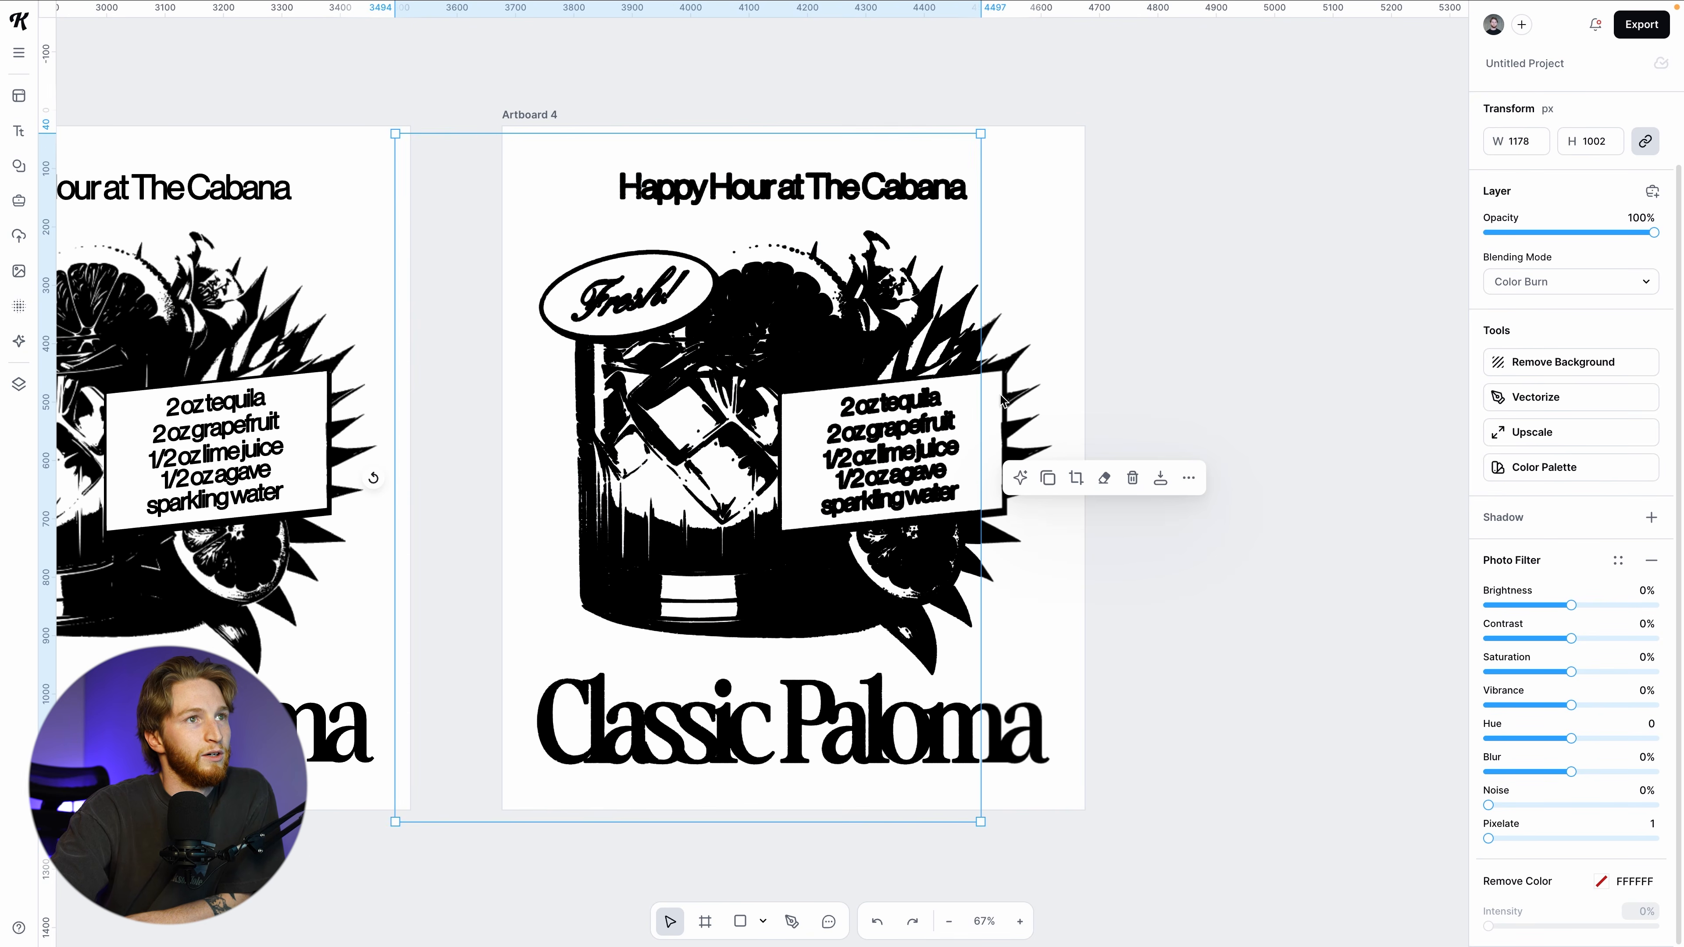
{"action": "left_click", "coordinate": [1012, 437]}
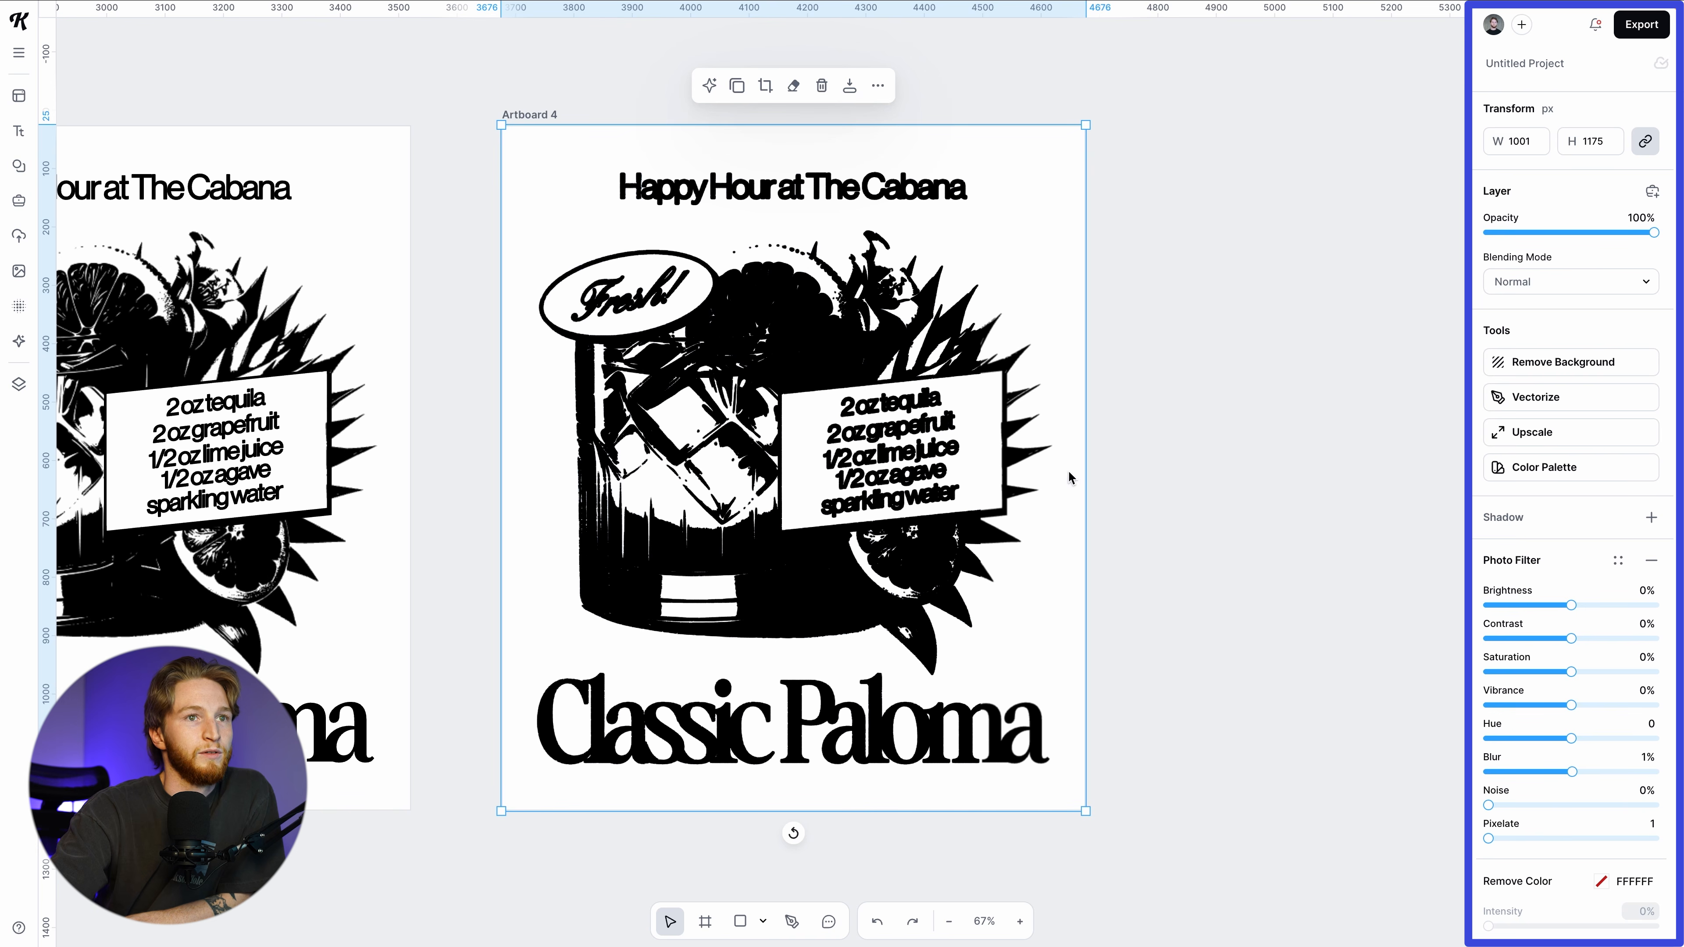
{"action": "left_click", "coordinate": [1637, 759]}
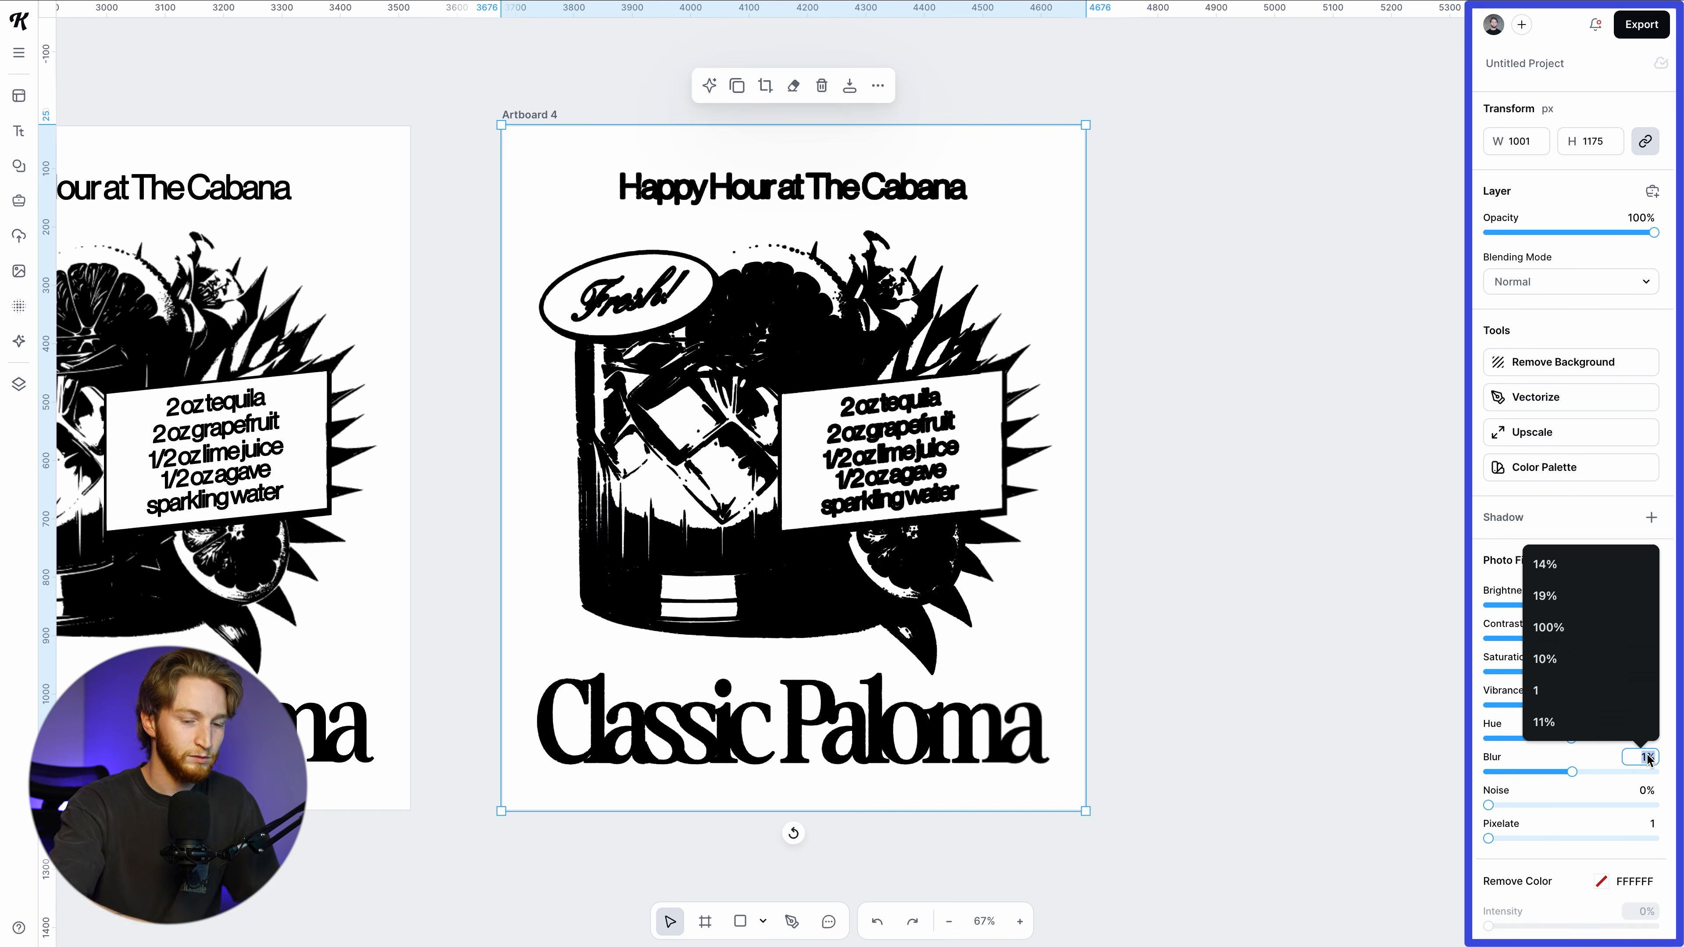
{"action": "left_click", "coordinate": [798, 600]}
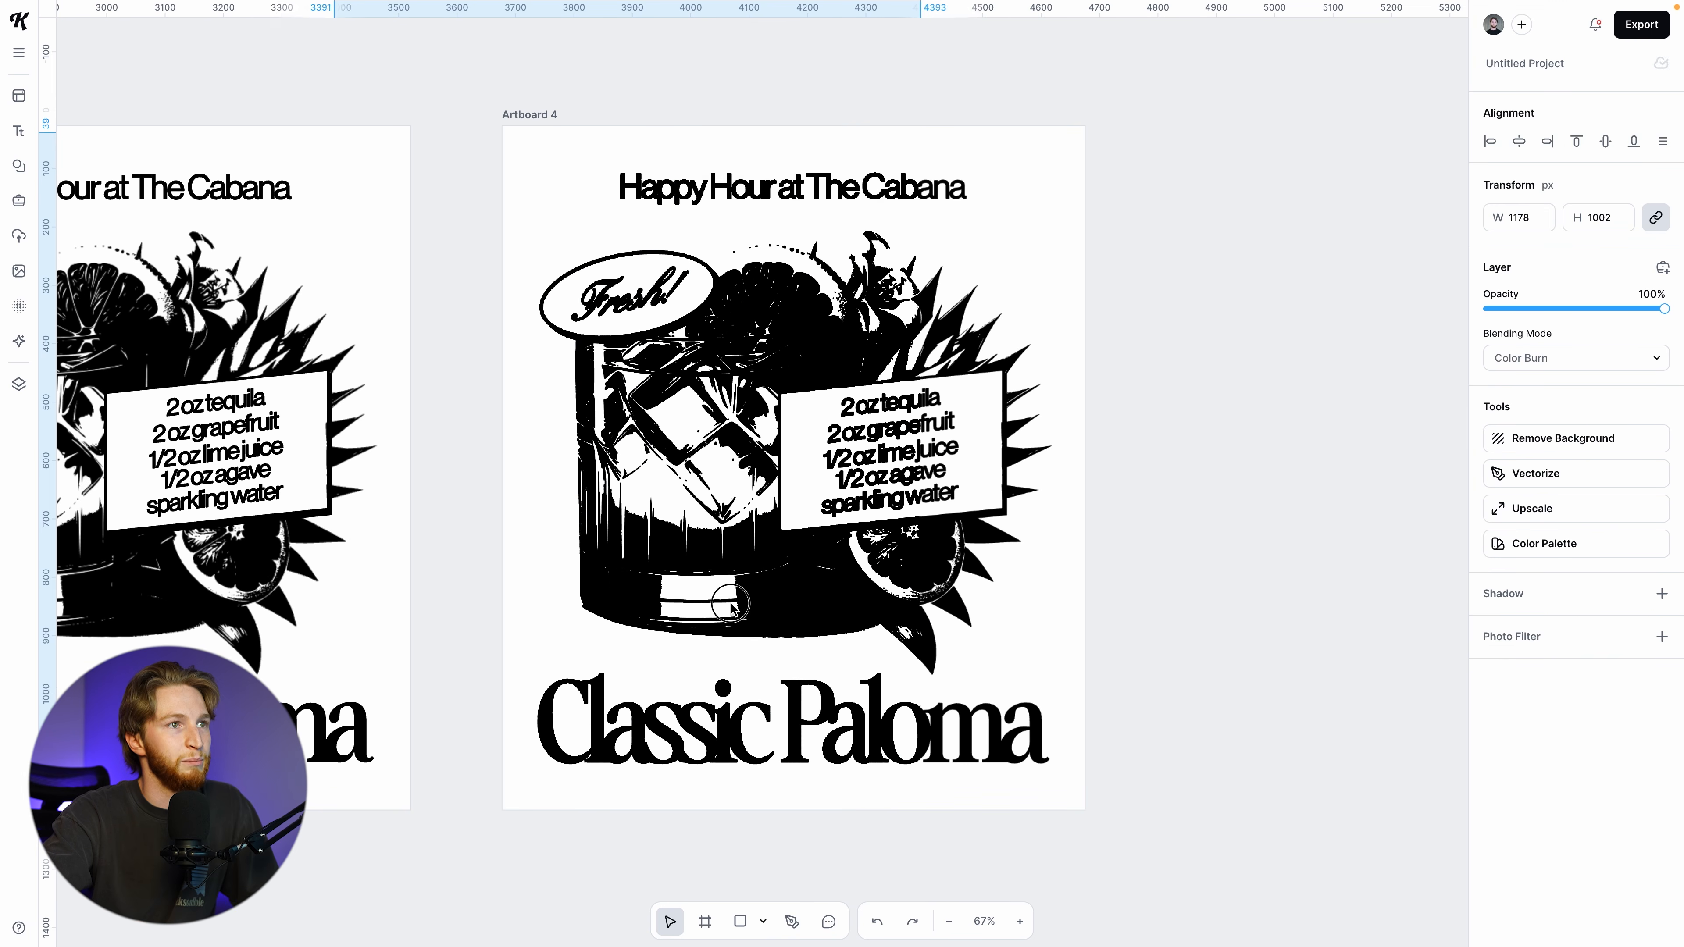
{"action": "left_click_drag", "start_coordinate": [738, 601], "coordinate": [764, 547]}
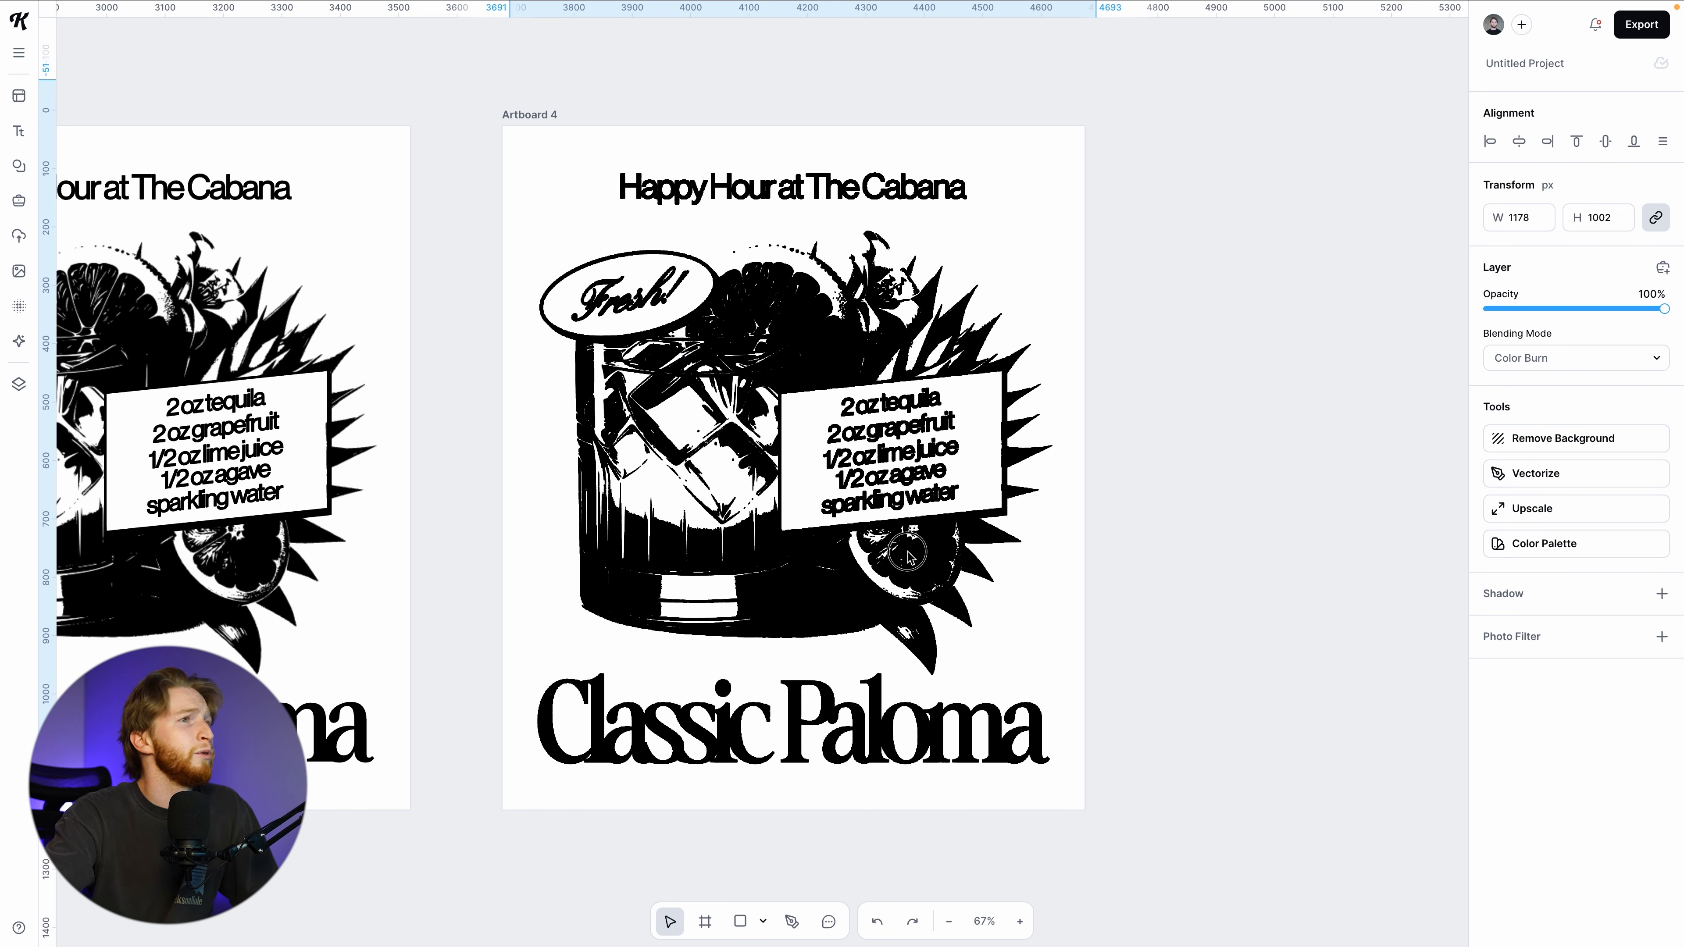
{"action": "left_click_drag", "start_coordinate": [889, 564], "coordinate": [927, 557]}
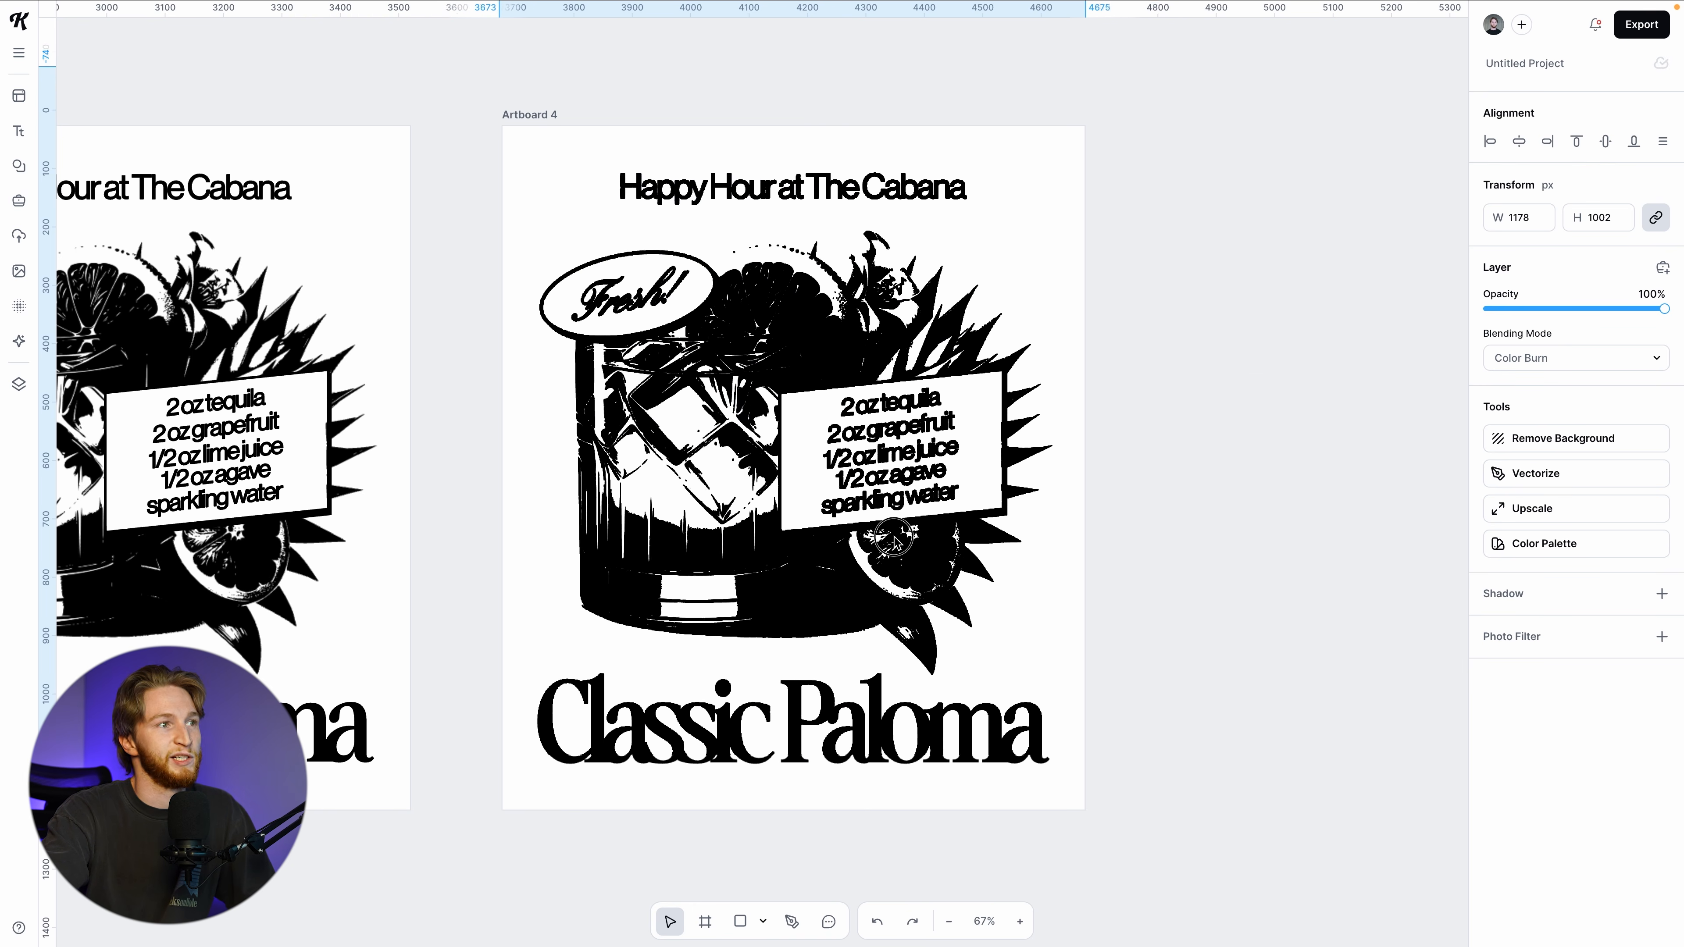
{"action": "left_click", "coordinate": [754, 564]}
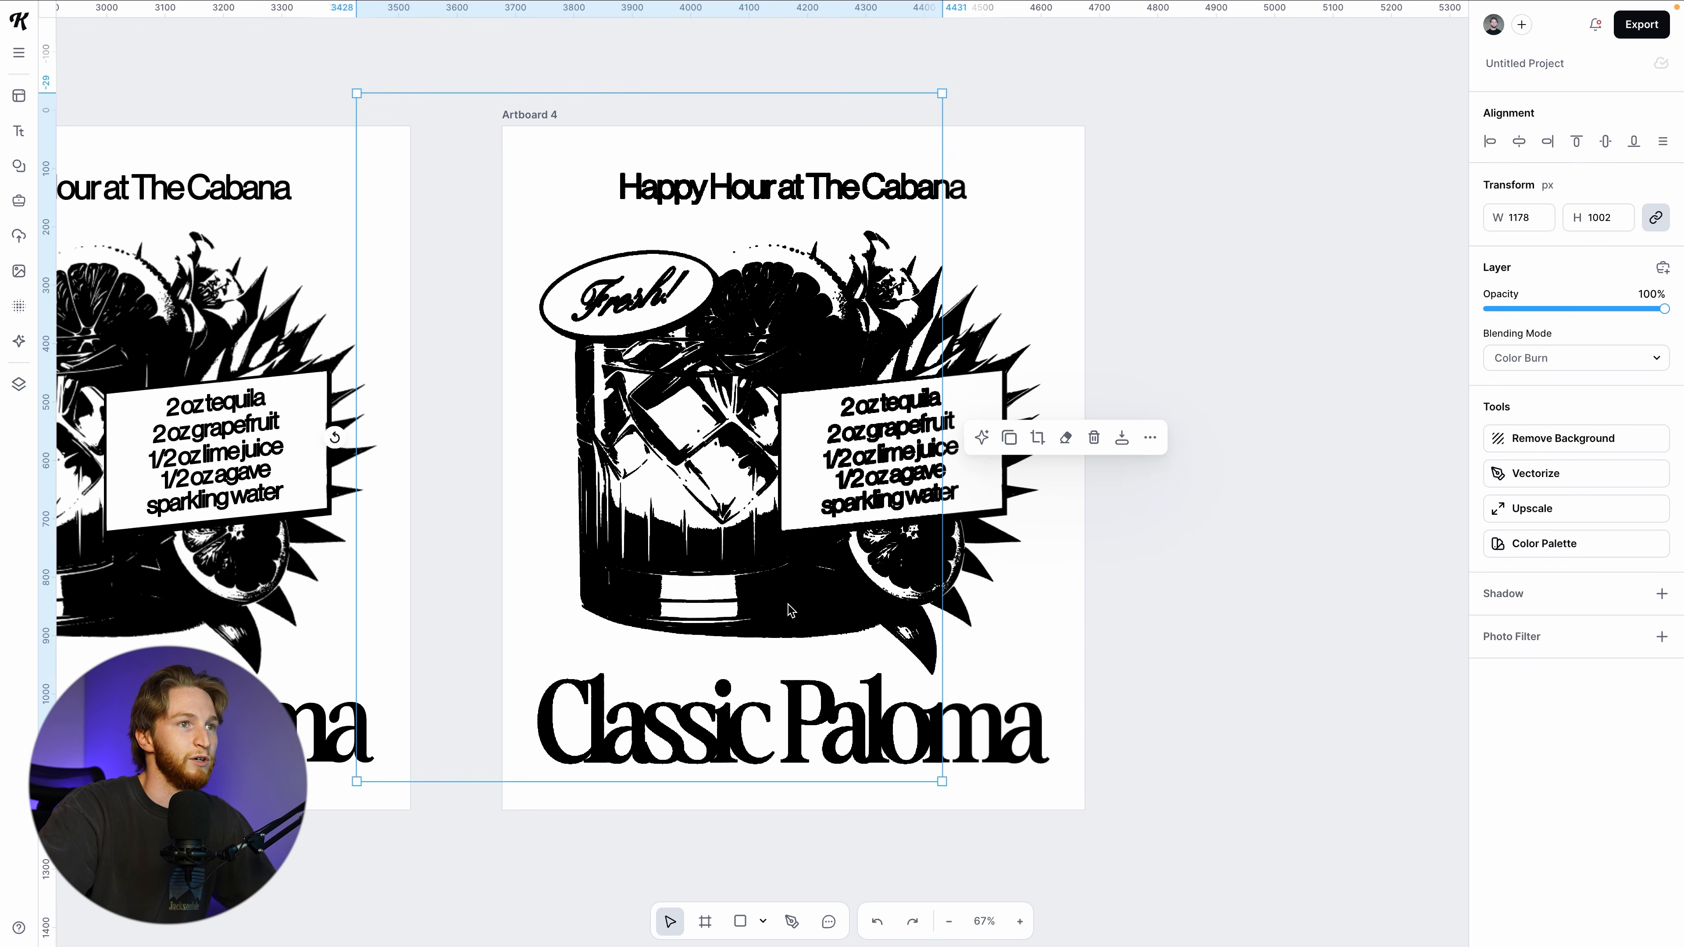
{"action": "left_click", "coordinate": [867, 617]}
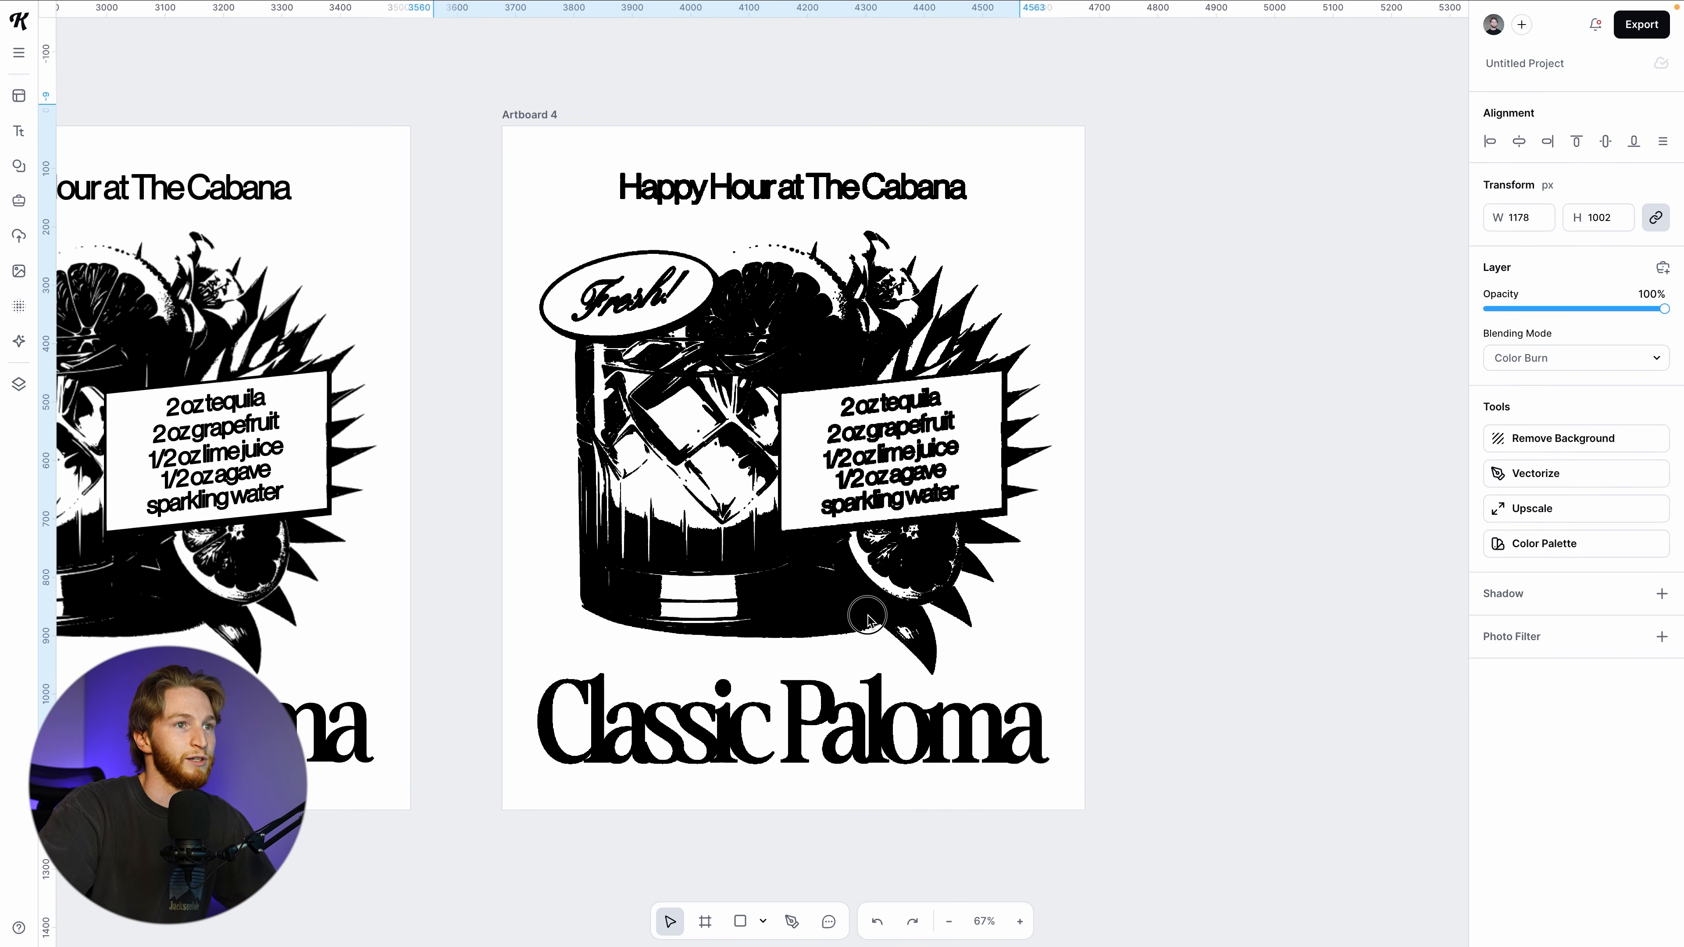
{"action": "left_click", "coordinate": [903, 617]}
{"action": "mouse_move", "coordinate": [866, 603]}
{"action": "left_mouse_down"}
{"action": "mouse_move", "coordinate": [895, 625]}
{"action": "mouse_move", "coordinate": [861, 577]}
{"action": "left_mouse_up"}
Export Artboard 4 as a PNG at 3x size
{"action": "left_click", "coordinate": [538, 120]}
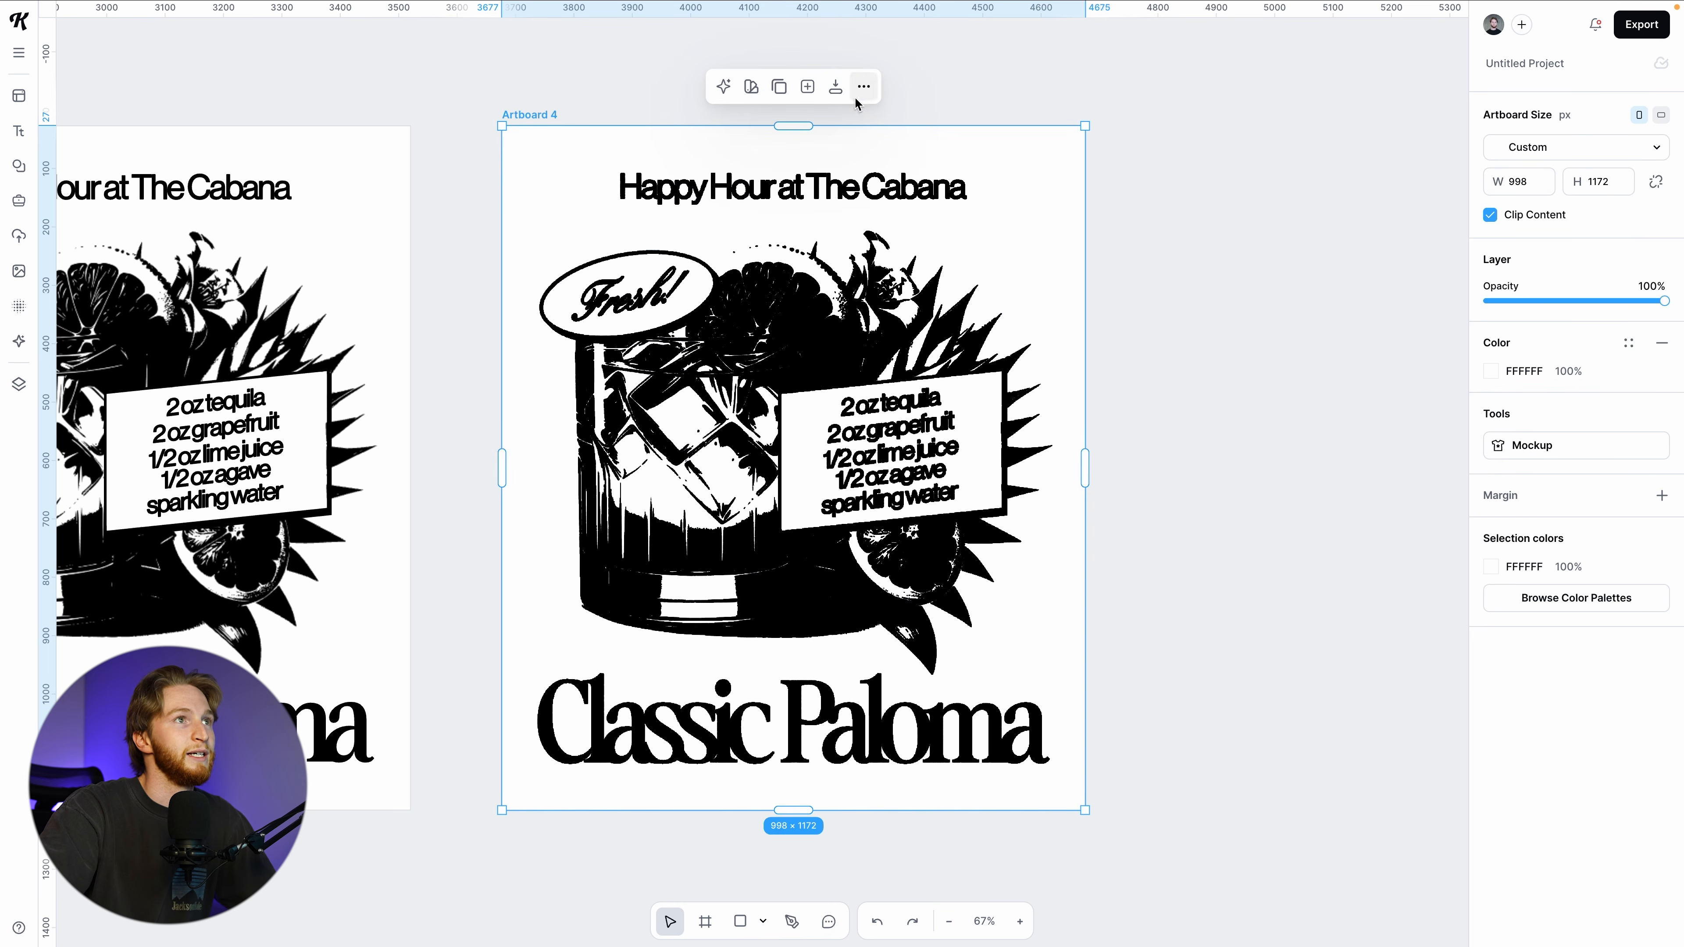
{"action": "left_click", "coordinate": [835, 89]}
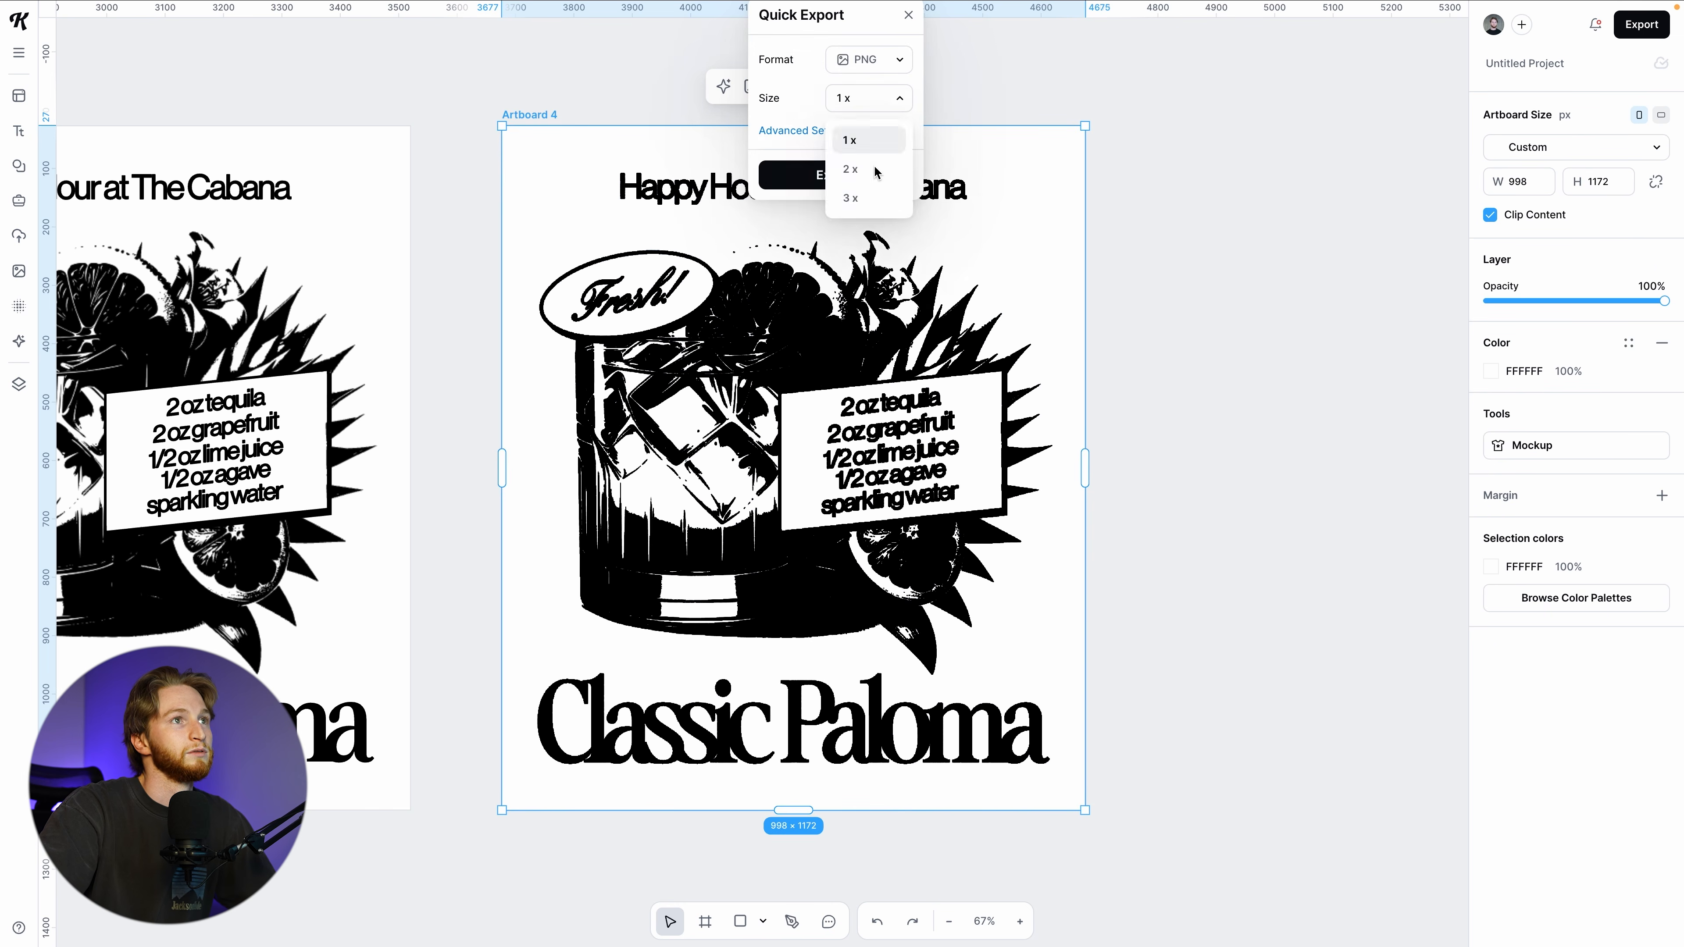
{"action": "left_click", "coordinate": [852, 197]}
{"action": "left_click", "coordinate": [848, 175]}
Bring the downloaded Artboard 4 PNG onto the canvas, enlarge it to roughly artboard size and vectorize it
{"action": "left_click_drag", "start_coordinate": [1454, 99], "coordinate": [922, 599]}
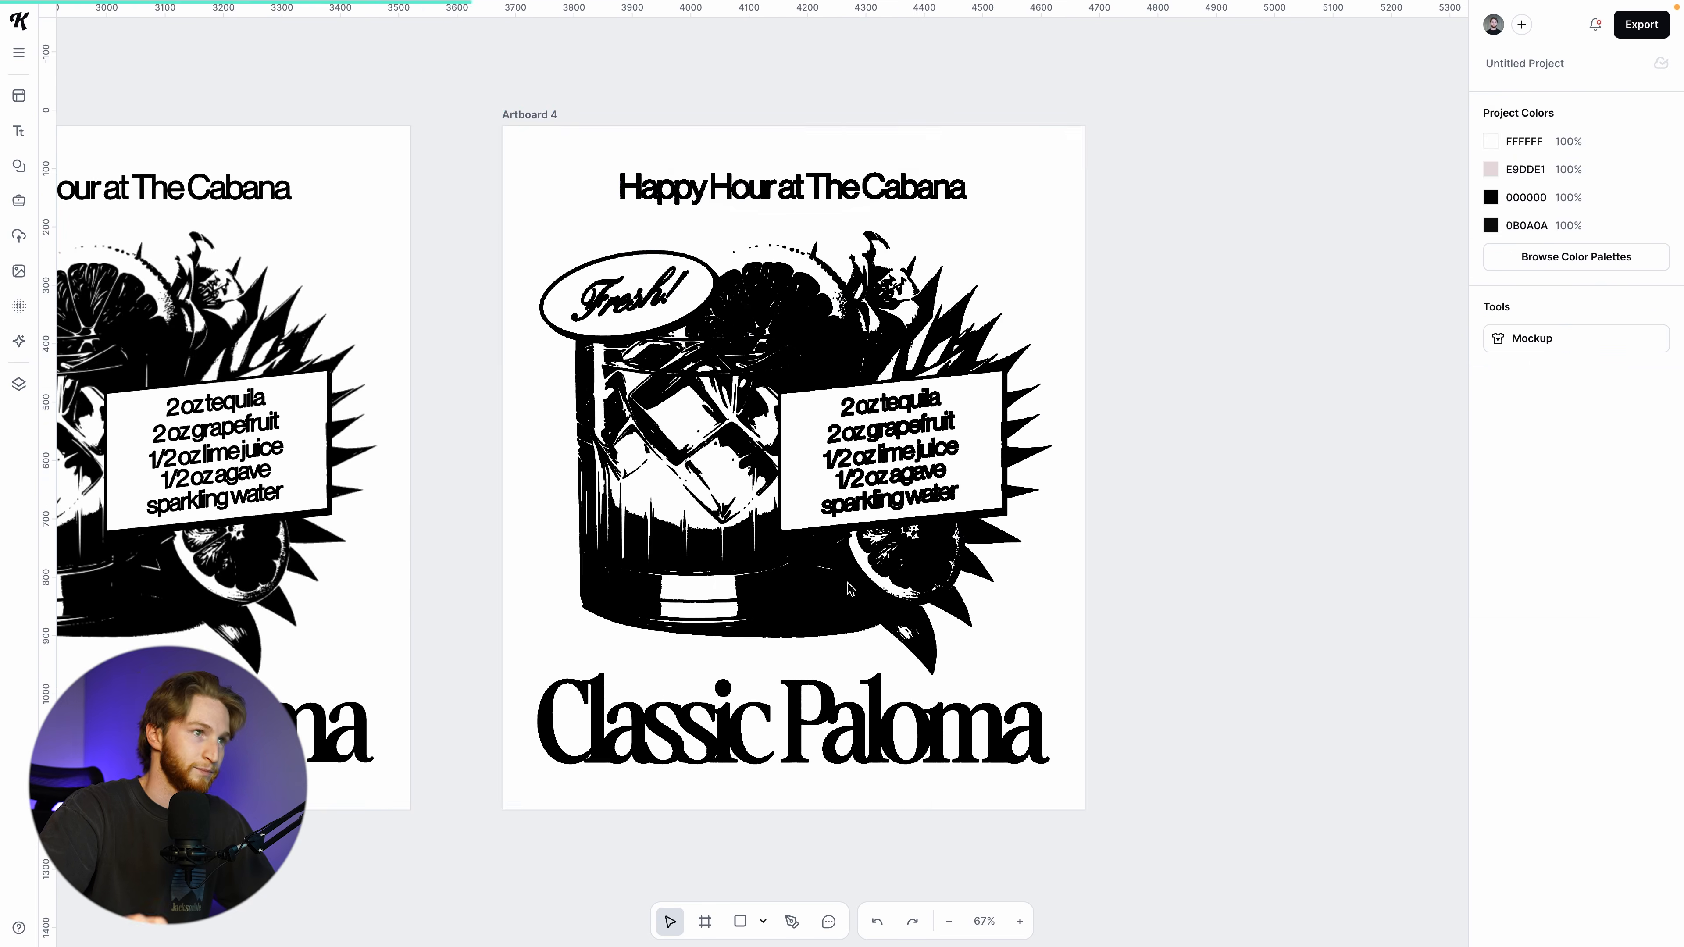
{"action": "scroll", "coordinate": [920, 594], "scroll_direction": "down", "scroll_amount": 5}
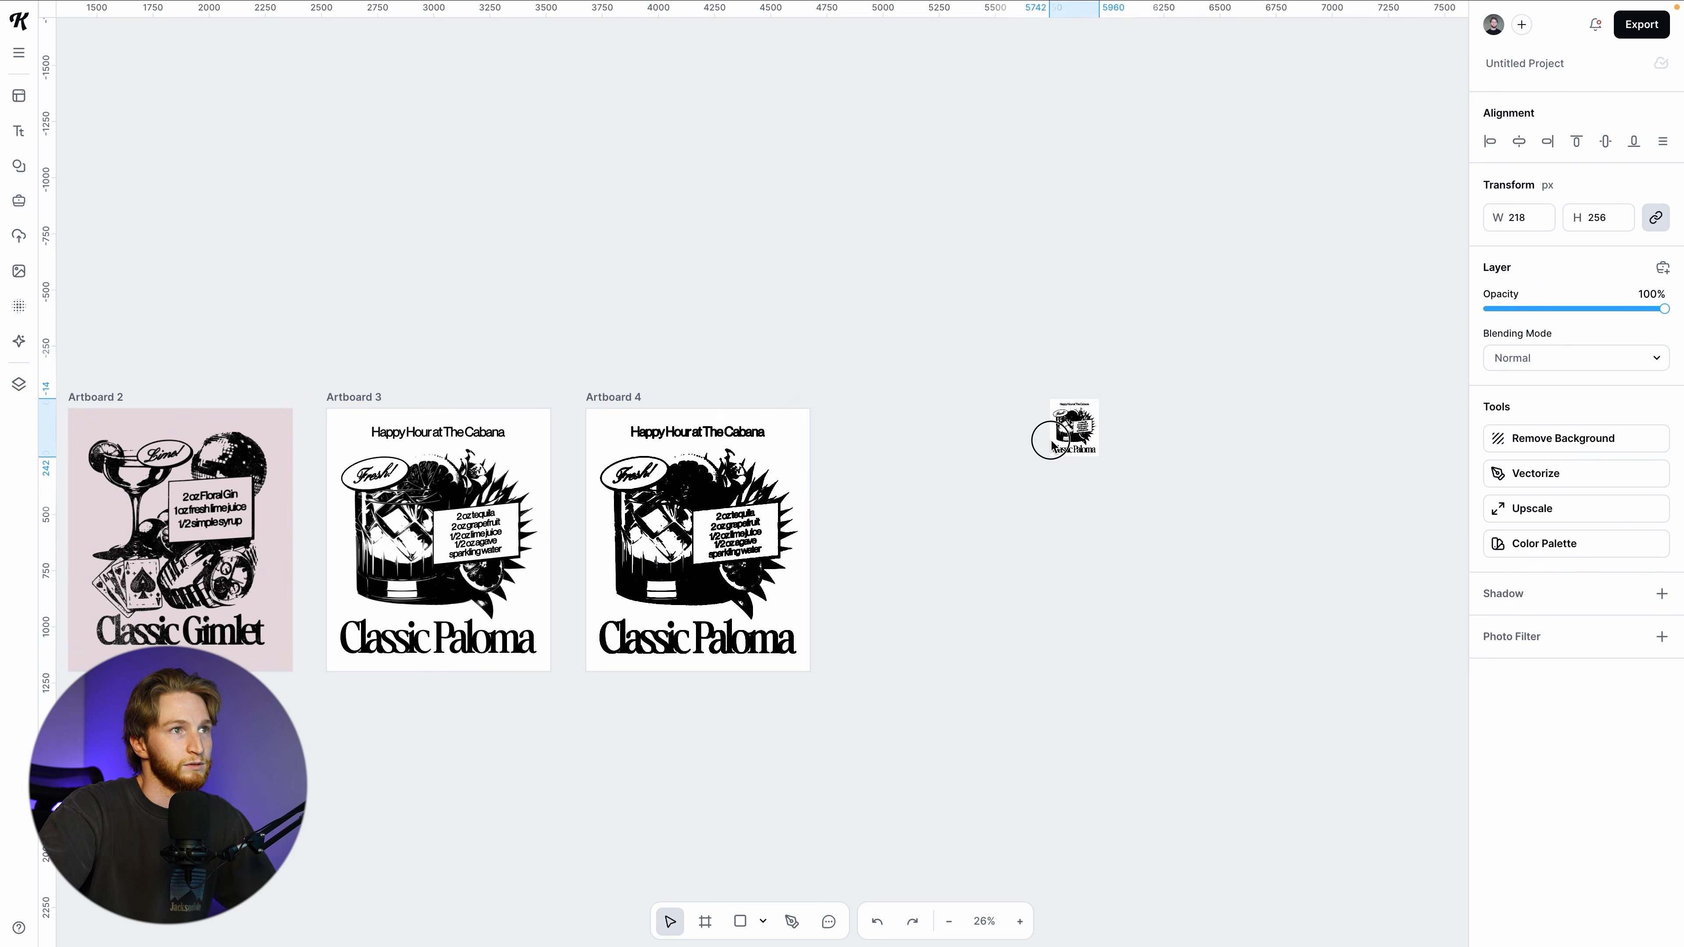
{"action": "left_click_drag", "start_coordinate": [1048, 440], "coordinate": [841, 439]}
{"action": "left_click_drag", "start_coordinate": [867, 457], "coordinate": [1053, 667]}
{"action": "scroll", "coordinate": [981, 607], "scroll_direction": "up", "scroll_amount": 6}
{"action": "left_click", "coordinate": [1560, 587]}
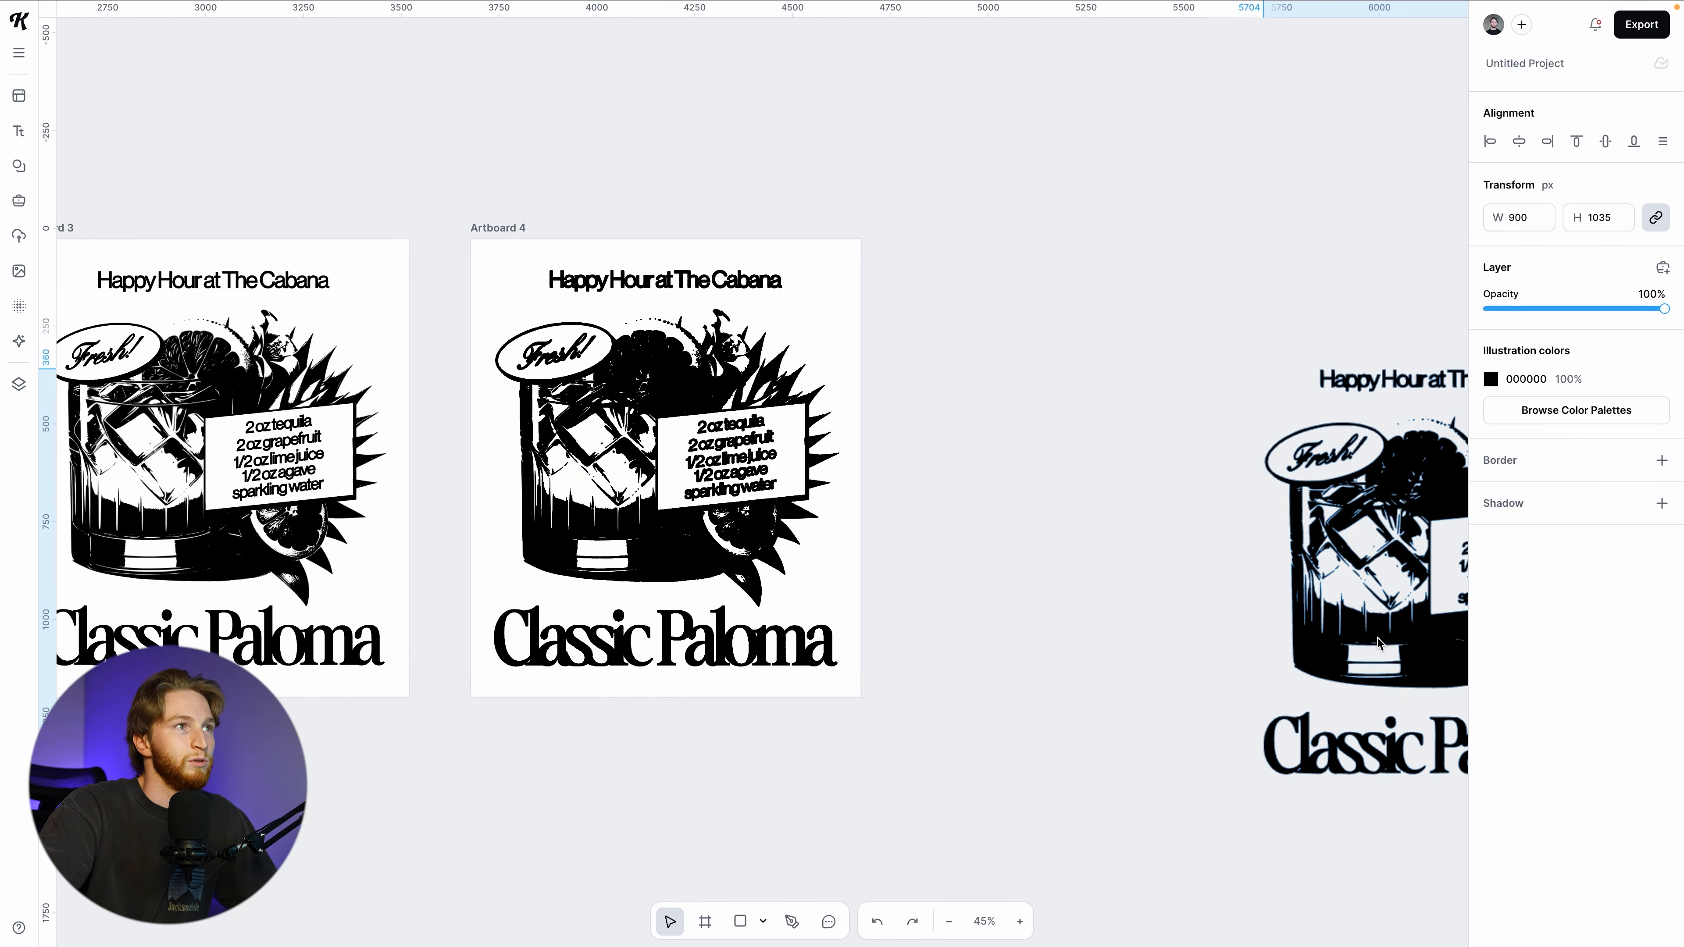
{"action": "left_click_drag", "start_coordinate": [1377, 638], "coordinate": [1377, 636]}
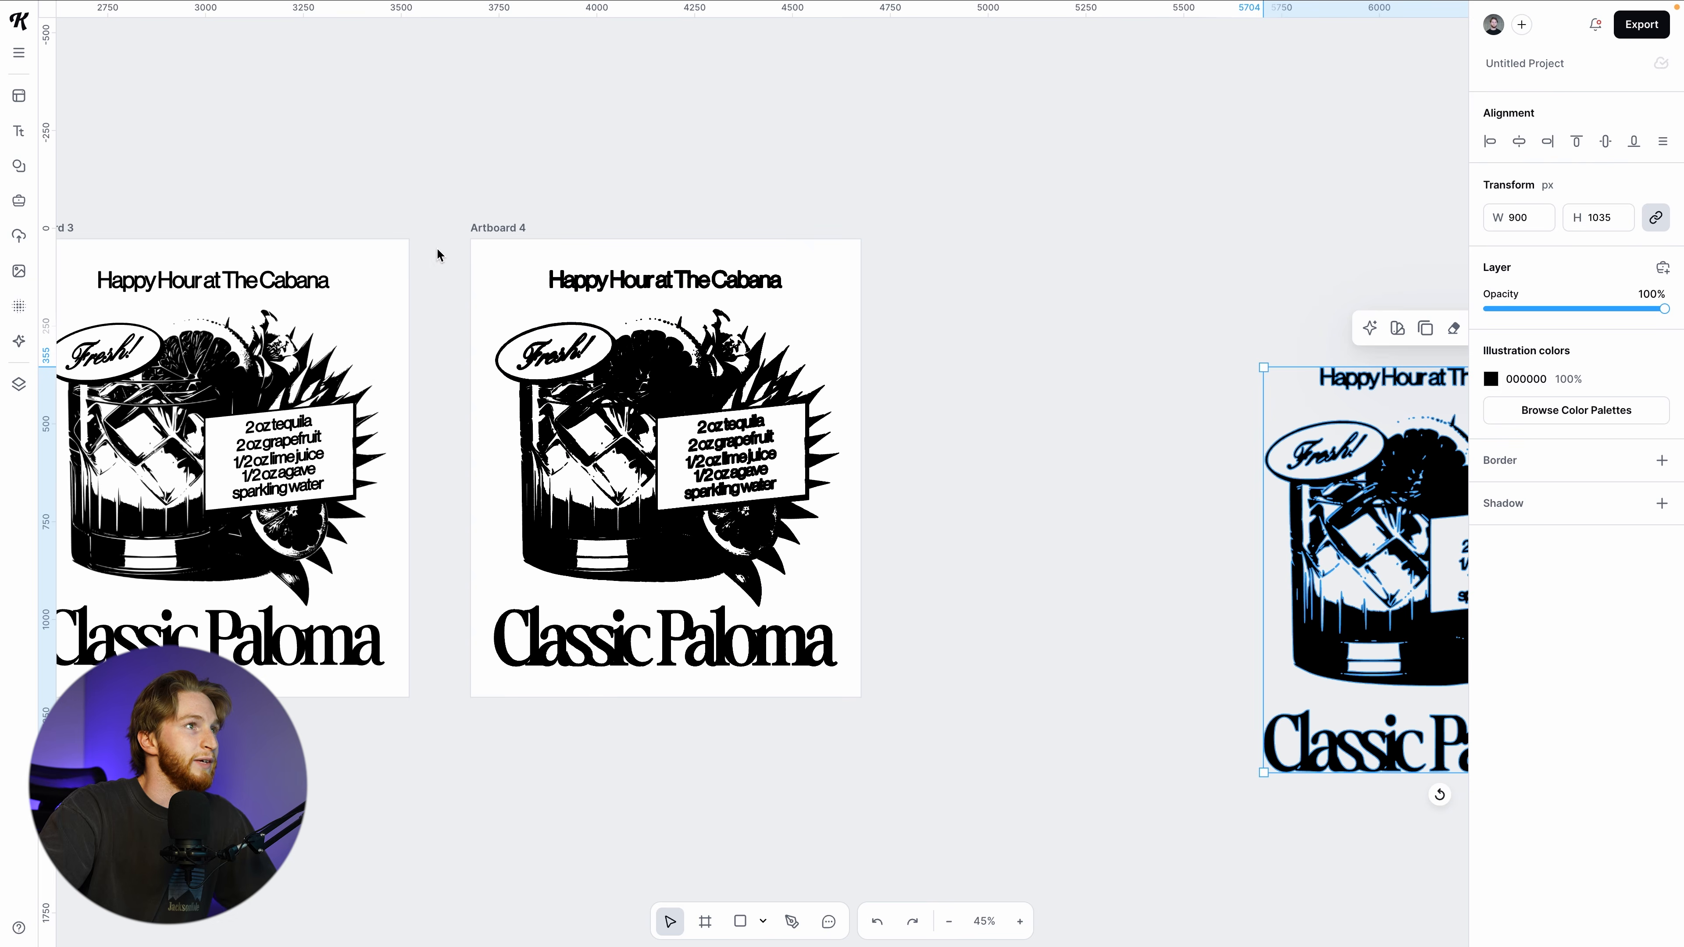
Duplicate Artboard 4 beside the original and delete the texture and poster image from the copy
{"action": "left_click_drag", "start_coordinate": [511, 232], "coordinate": [938, 243], "text": "alt"}
{"action": "left_click", "coordinate": [1021, 389]}
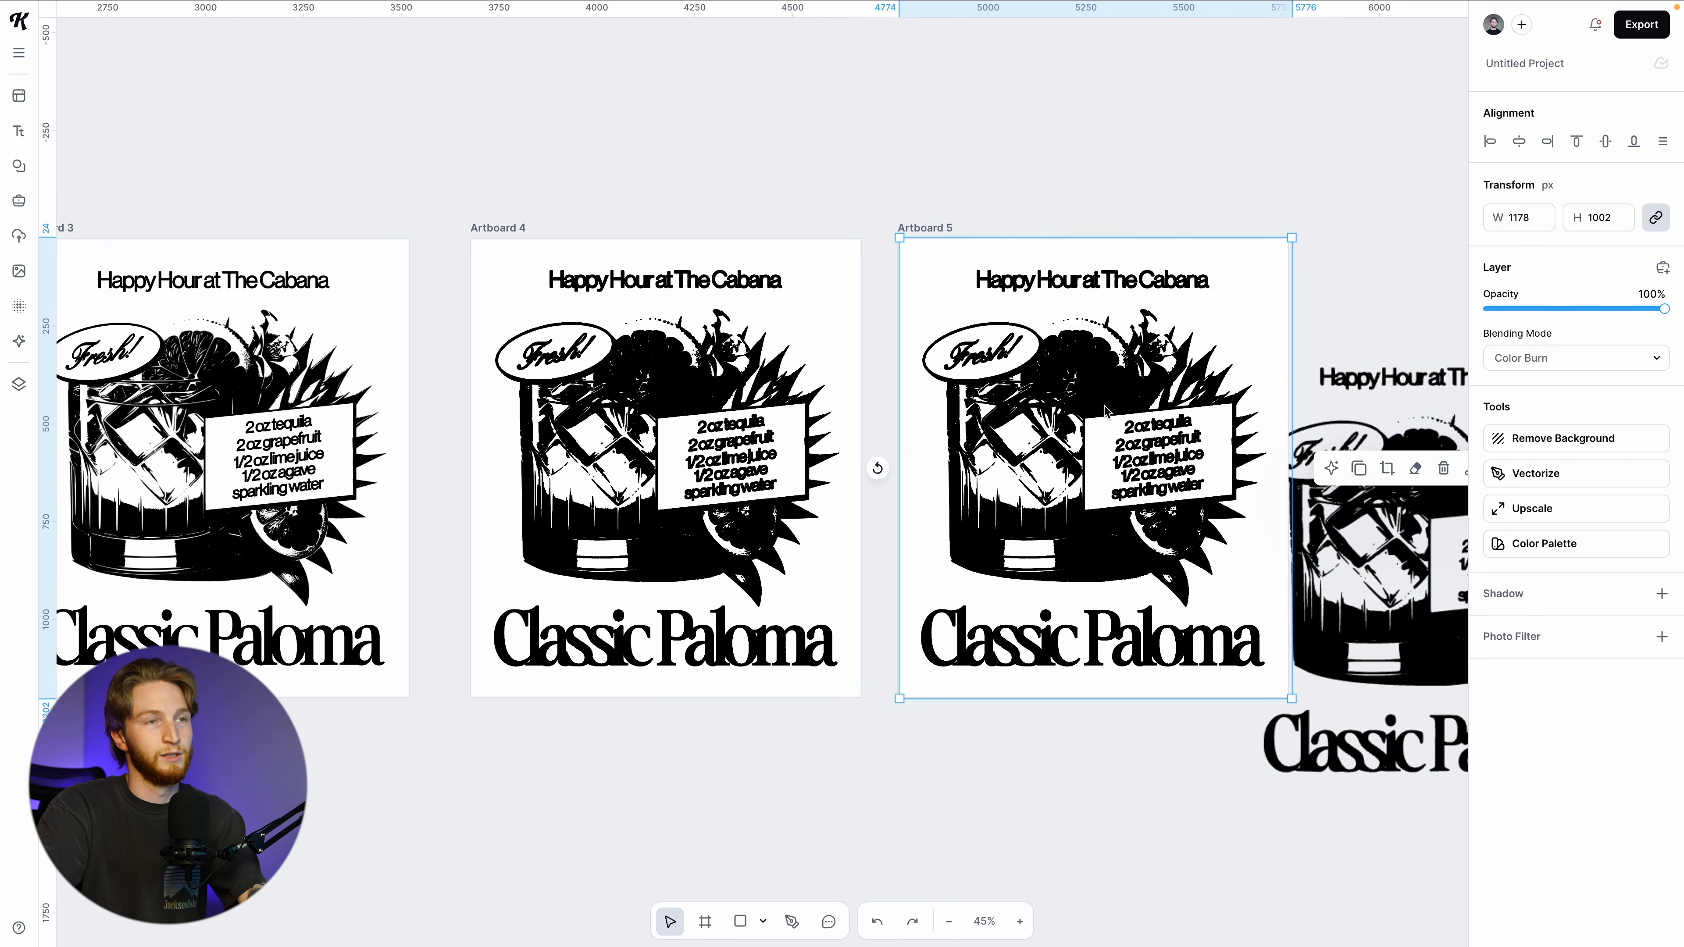
{"action": "key", "text": "Delete"}
{"action": "left_click", "coordinate": [1122, 424]}
{"action": "key", "text": "Delete"}
Move the vectorized poster into the empty Artboard 5 and scale it slightly about its centre to fit
{"action": "left_click_drag", "start_coordinate": [1412, 493], "coordinate": [1065, 391]}
{"action": "left_click_drag", "start_coordinate": [1269, 671], "coordinate": [1262, 664], "text": "alt"}
{"action": "left_click", "coordinate": [1384, 275]}
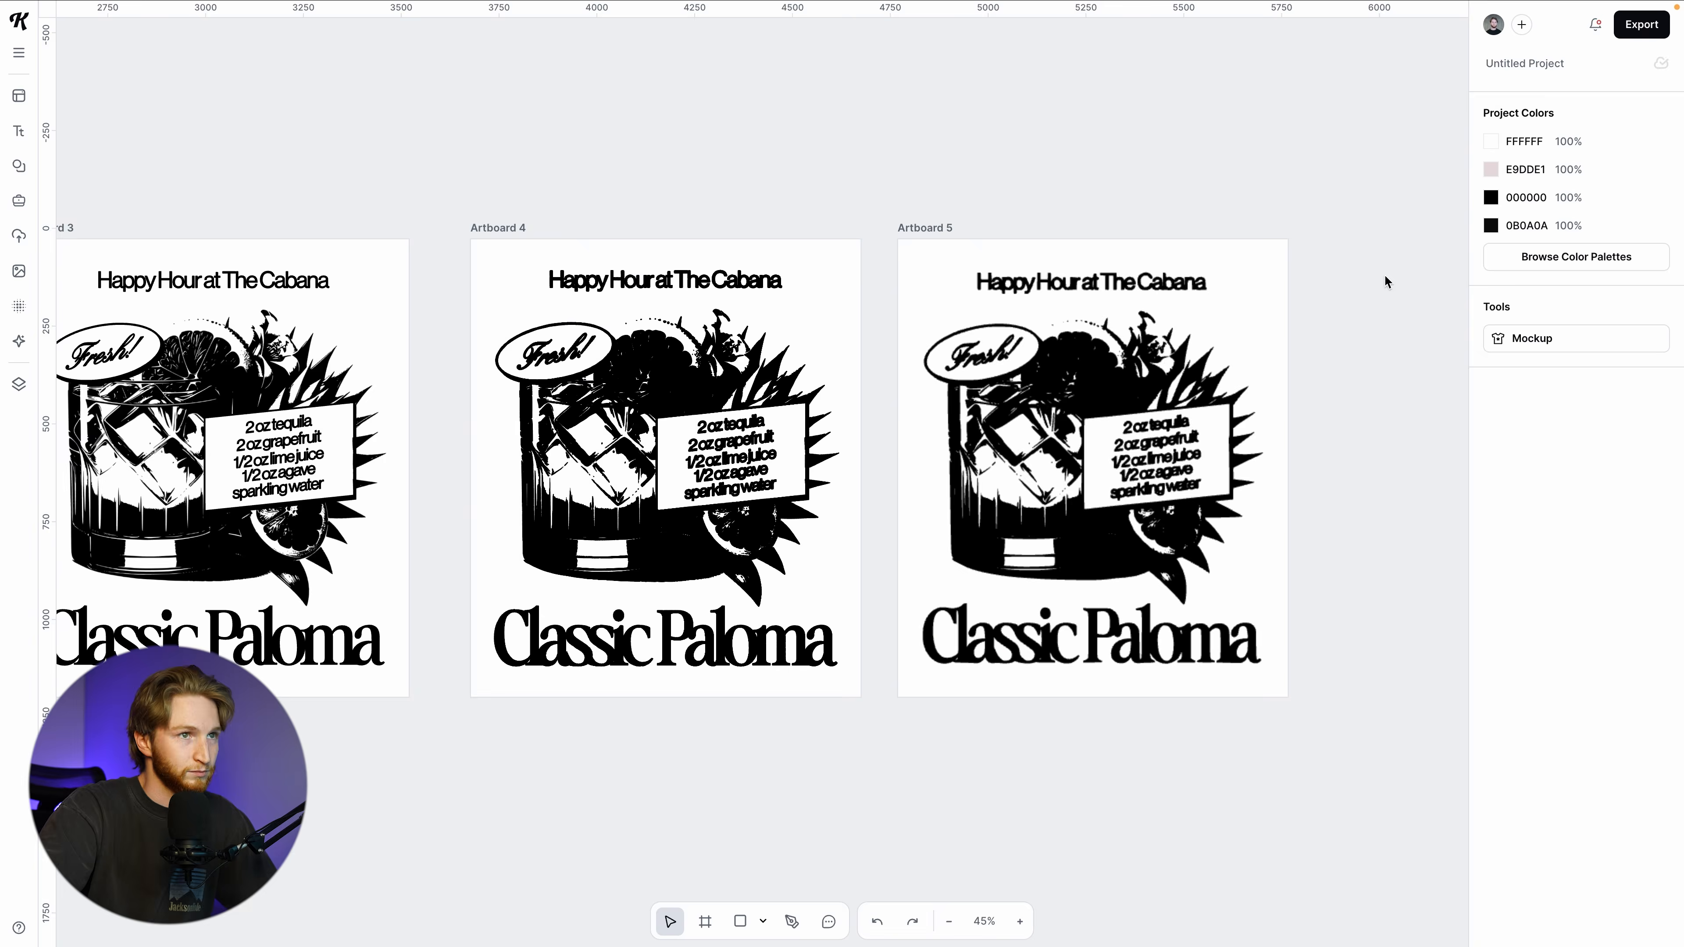
{"action": "scroll", "coordinate": [1090, 436], "scroll_direction": "up", "scroll_amount": 4}
{"action": "left_click", "coordinate": [1096, 386]}
{"action": "key", "text": "e"}
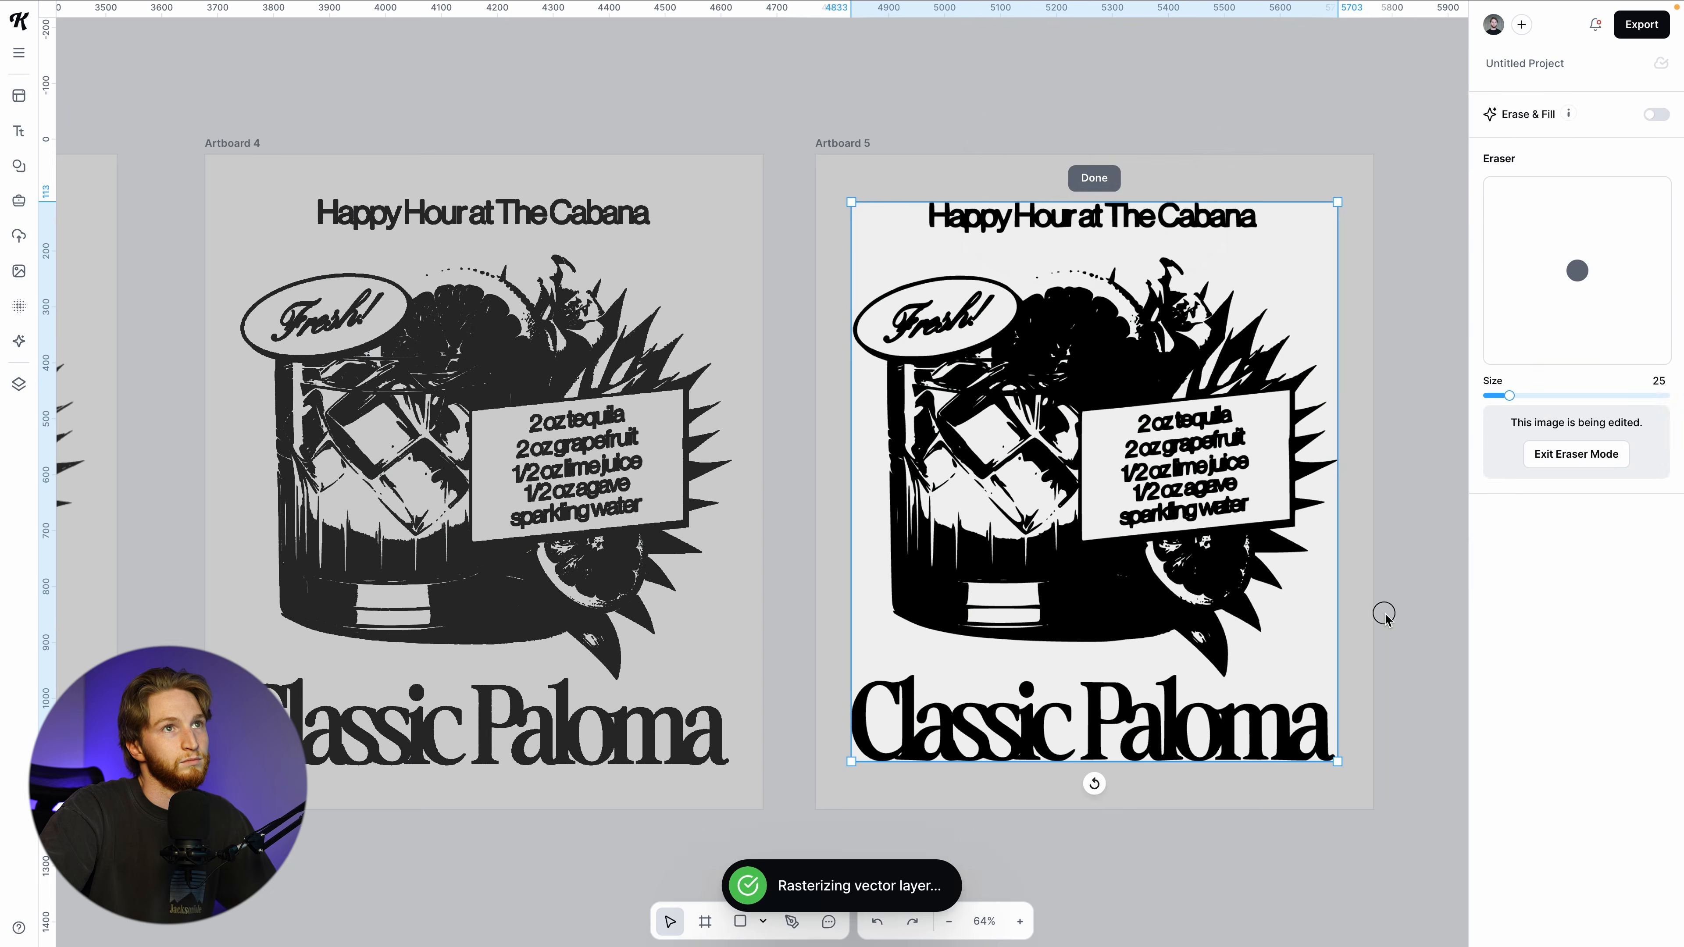
{"action": "key", "text": "Escape"}
{"action": "left_click", "coordinate": [1385, 614]}
Apply a Grunge texture to Artboard 5 with Alpha Mask blending, then swap it for the first light, speckled one in the collection
{"action": "scroll", "coordinate": [1001, 453], "scroll_direction": "up", "scroll_amount": 3}
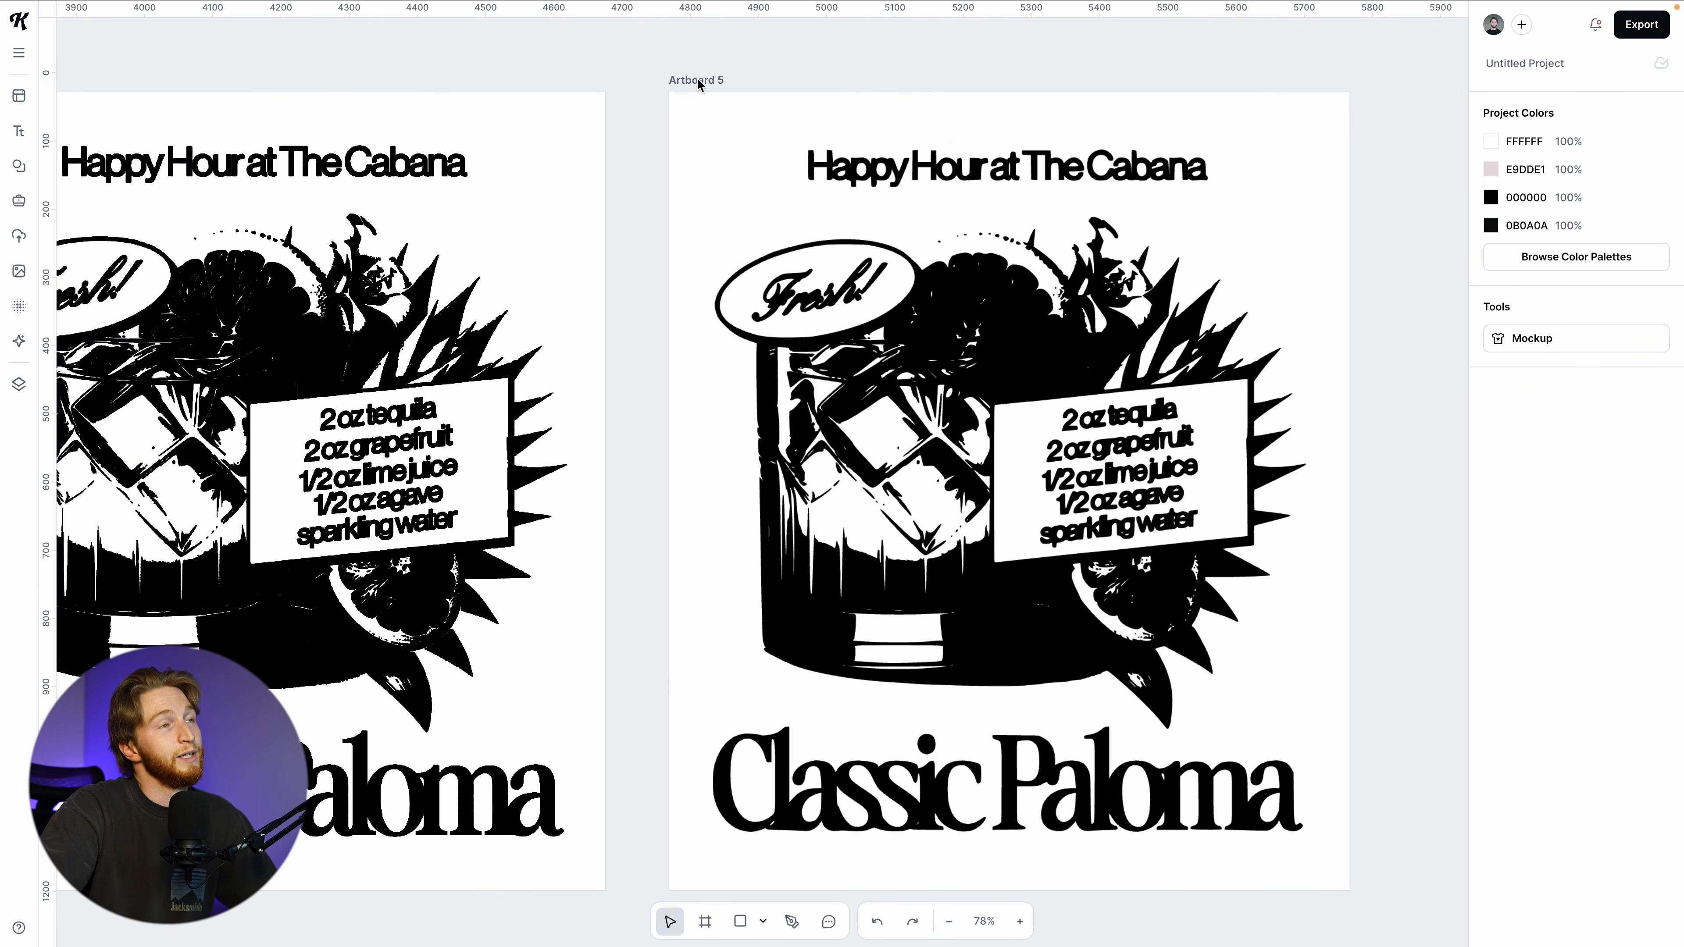
{"action": "left_click", "coordinate": [698, 82]}
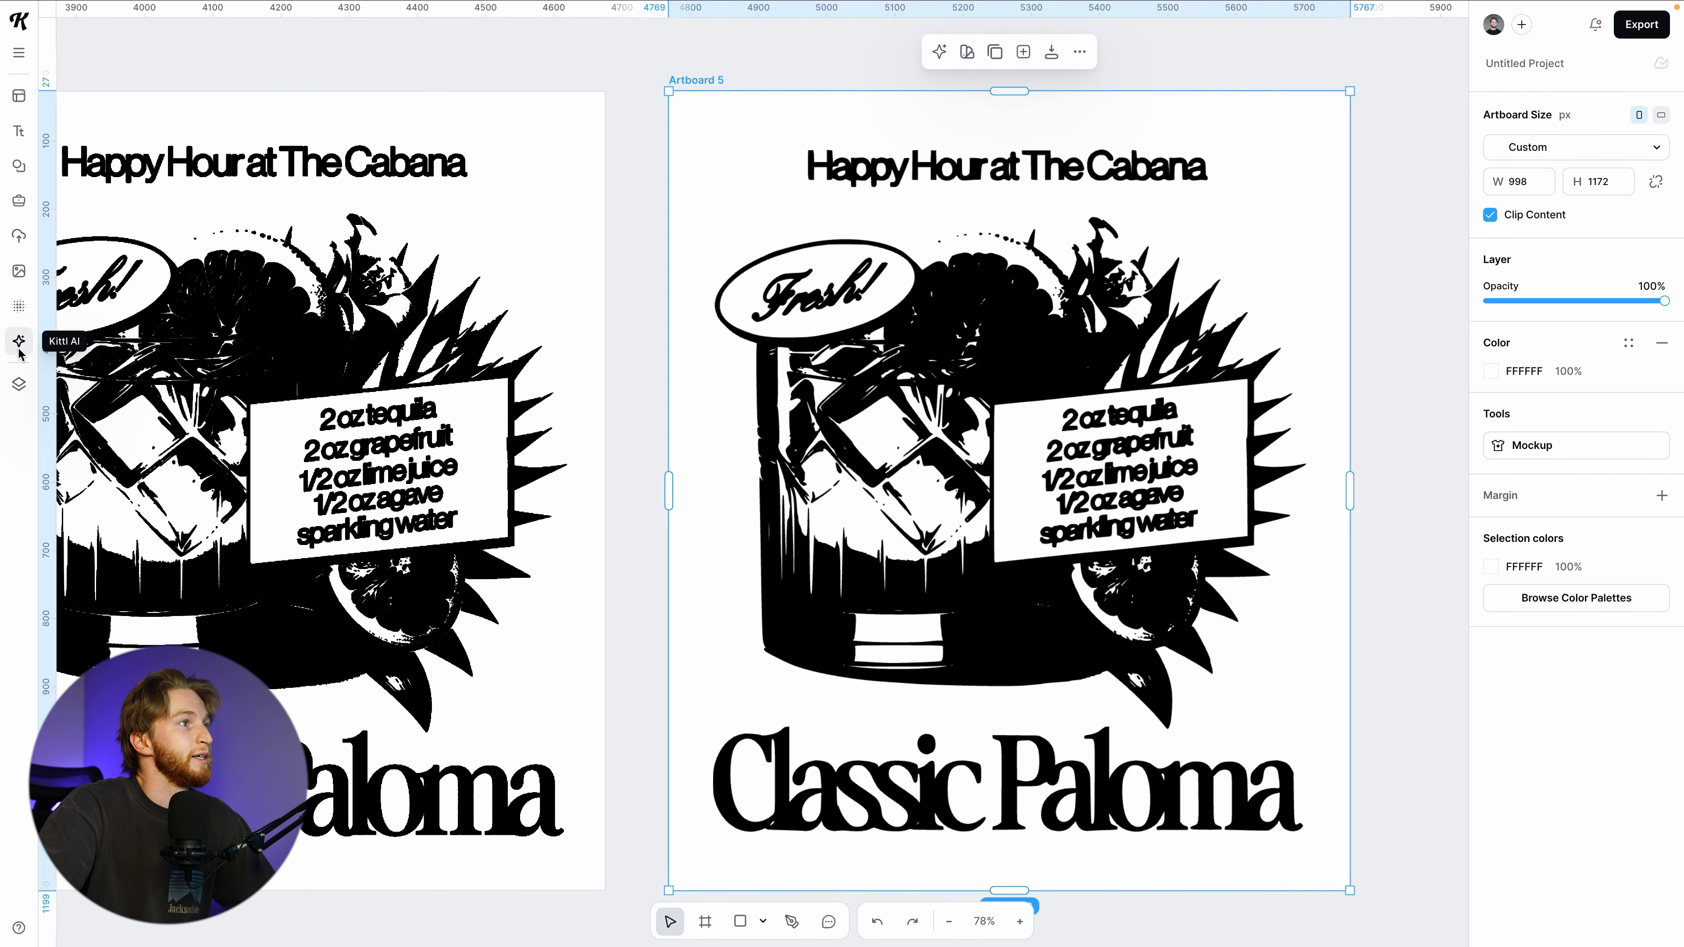
{"action": "left_click", "coordinate": [19, 305]}
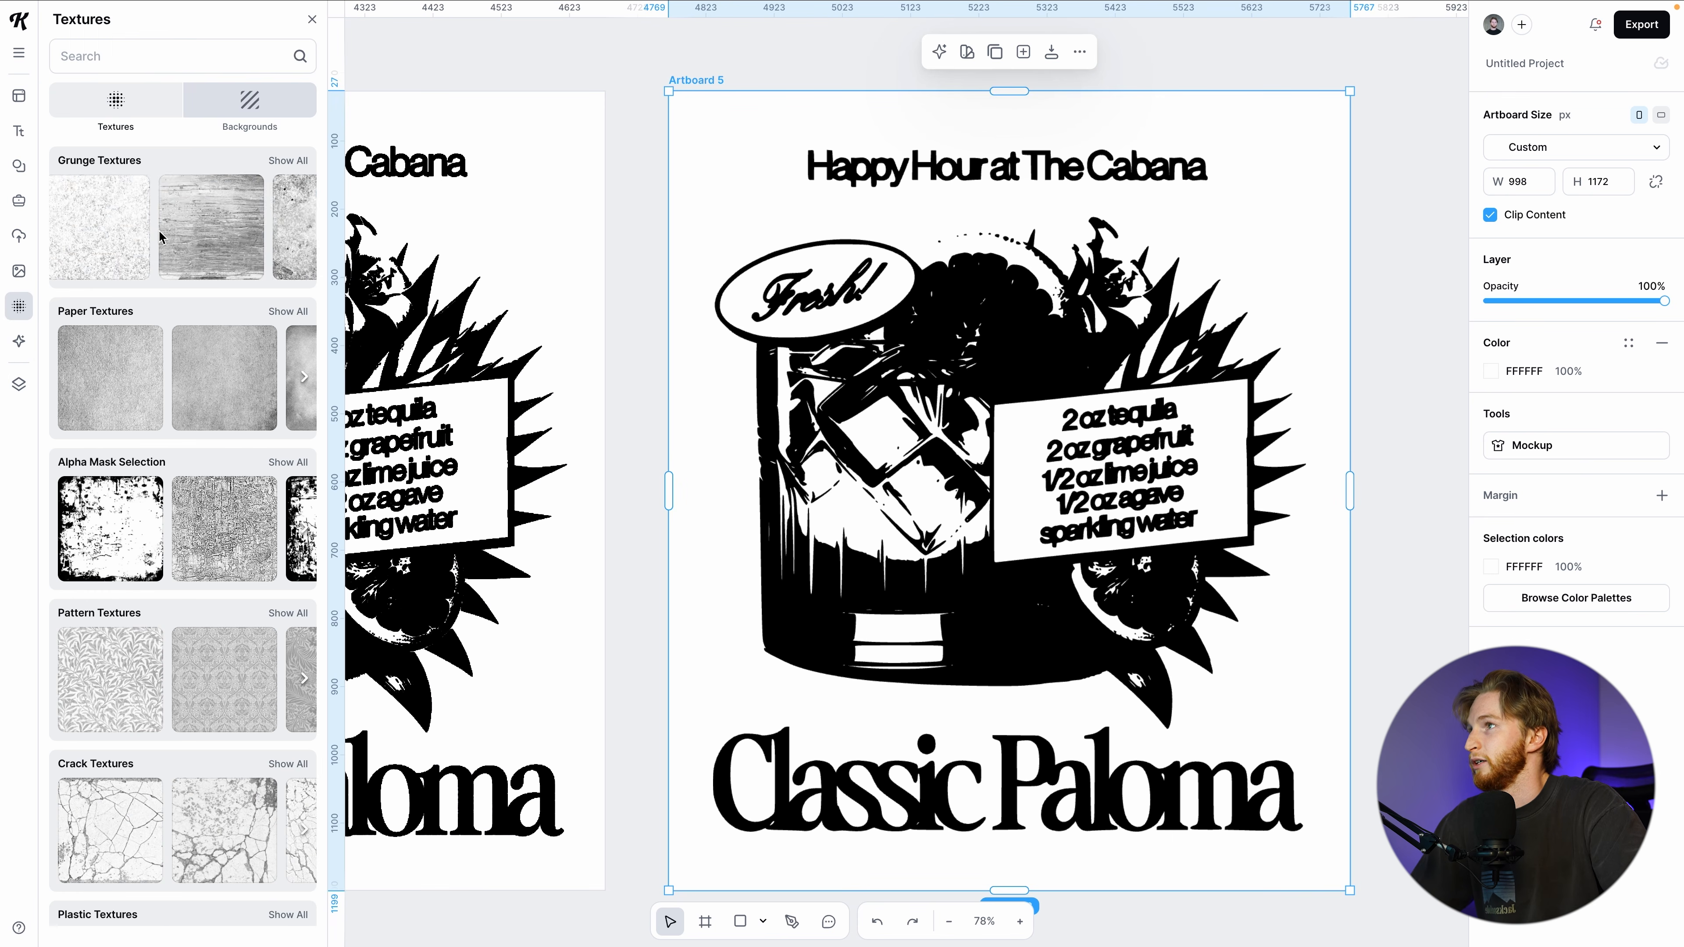
{"action": "left_click", "coordinate": [160, 237]}
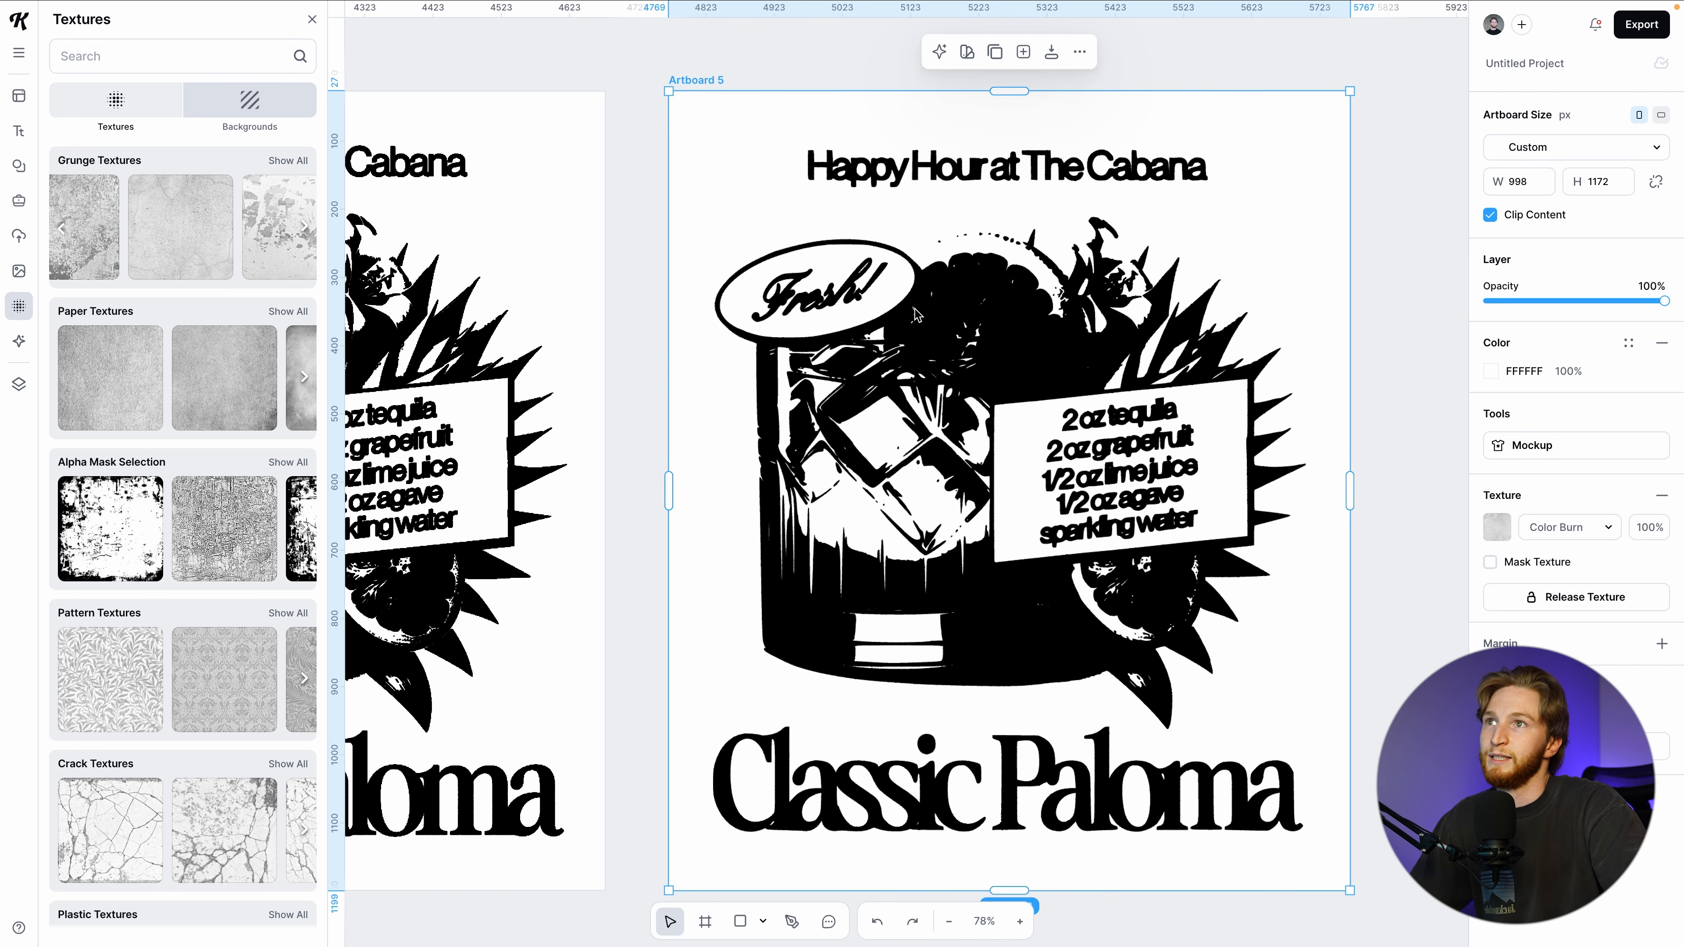
{"action": "left_click", "coordinate": [1569, 526]}
{"action": "scroll", "coordinate": [1559, 664], "scroll_direction": "down", "scroll_amount": 5}
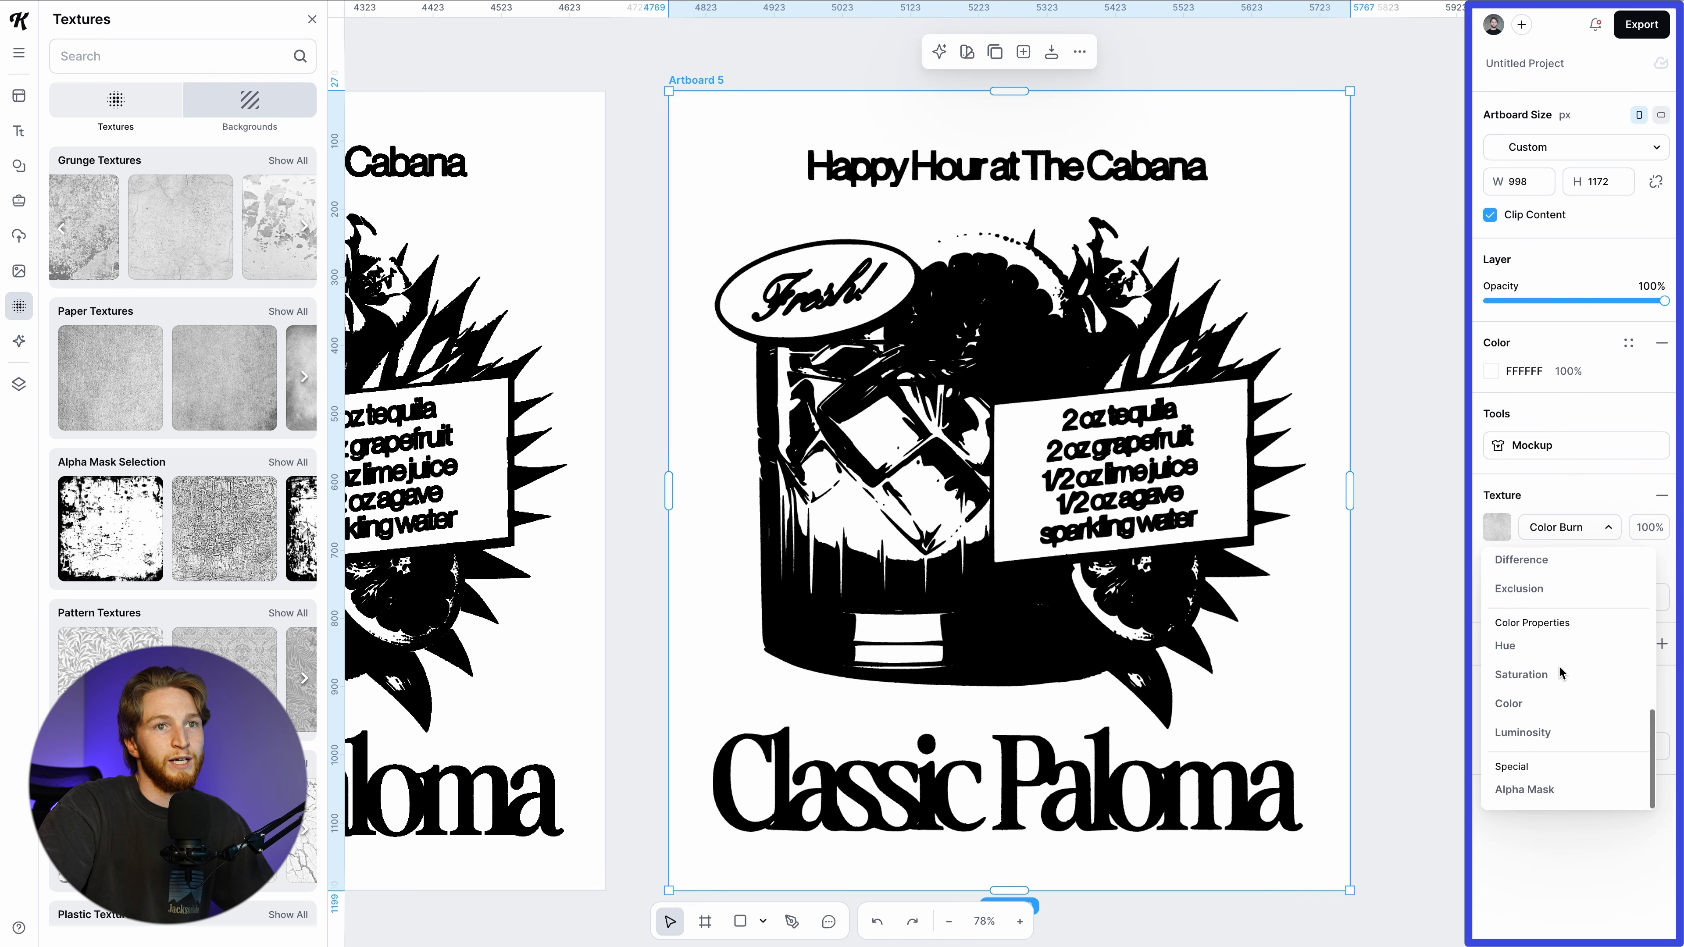
{"action": "left_click", "coordinate": [1536, 788]}
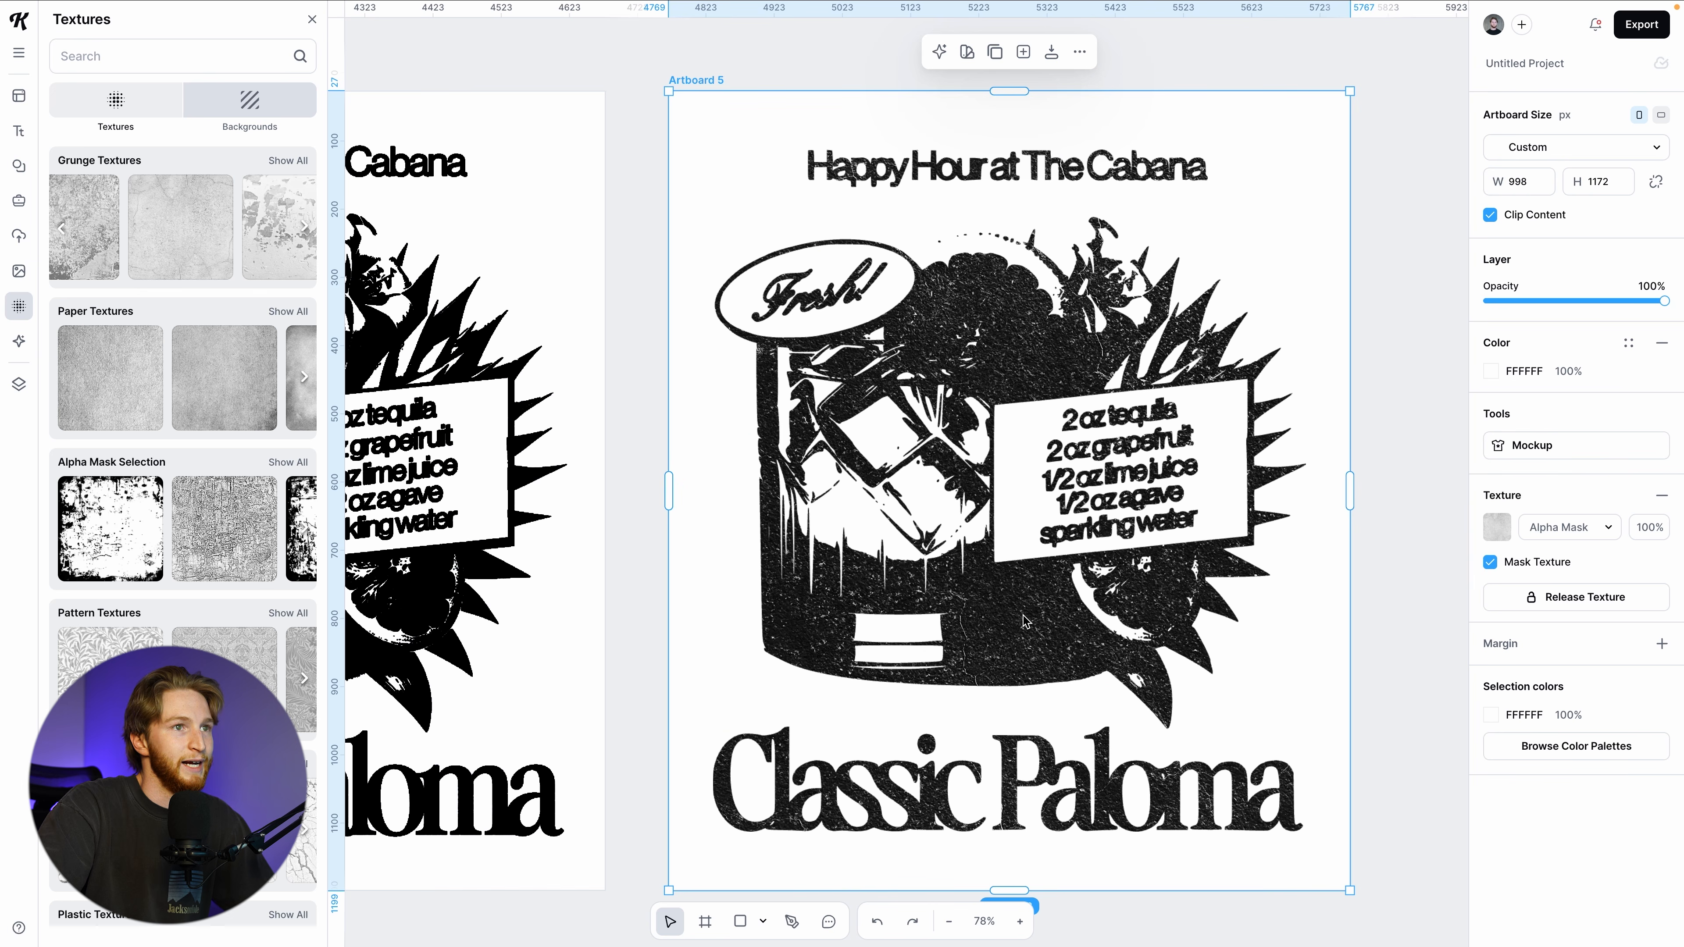
{"action": "scroll", "coordinate": [139, 225], "scroll_direction": "left", "scroll_amount": 5}
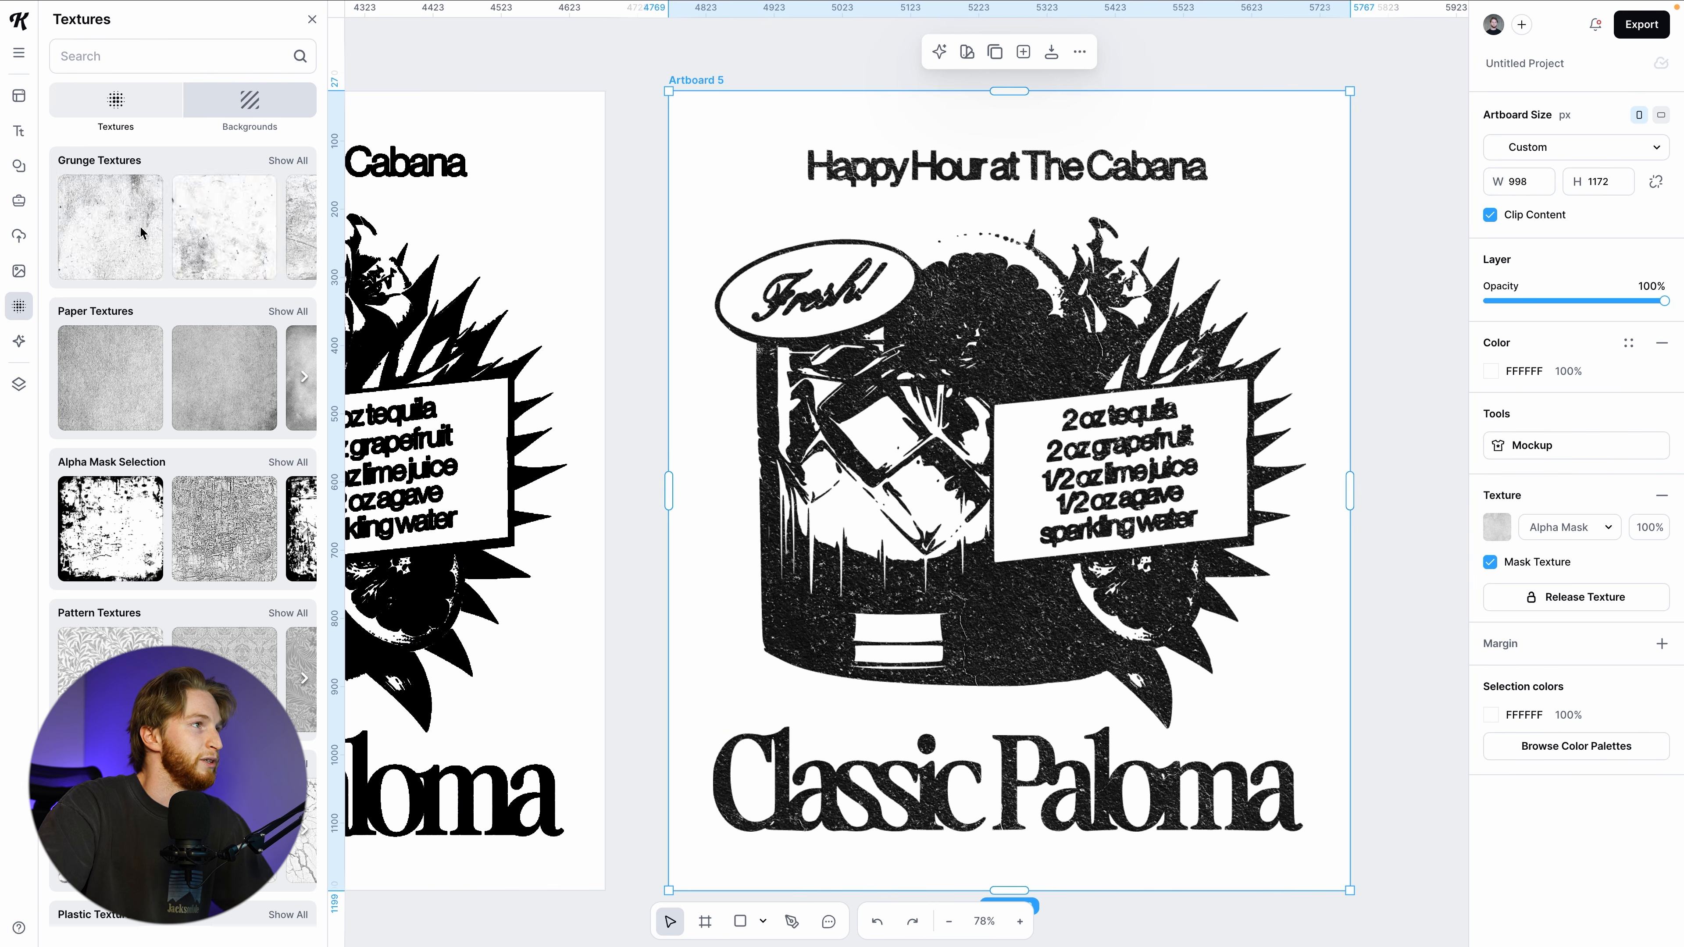
{"action": "left_click", "coordinate": [139, 225]}
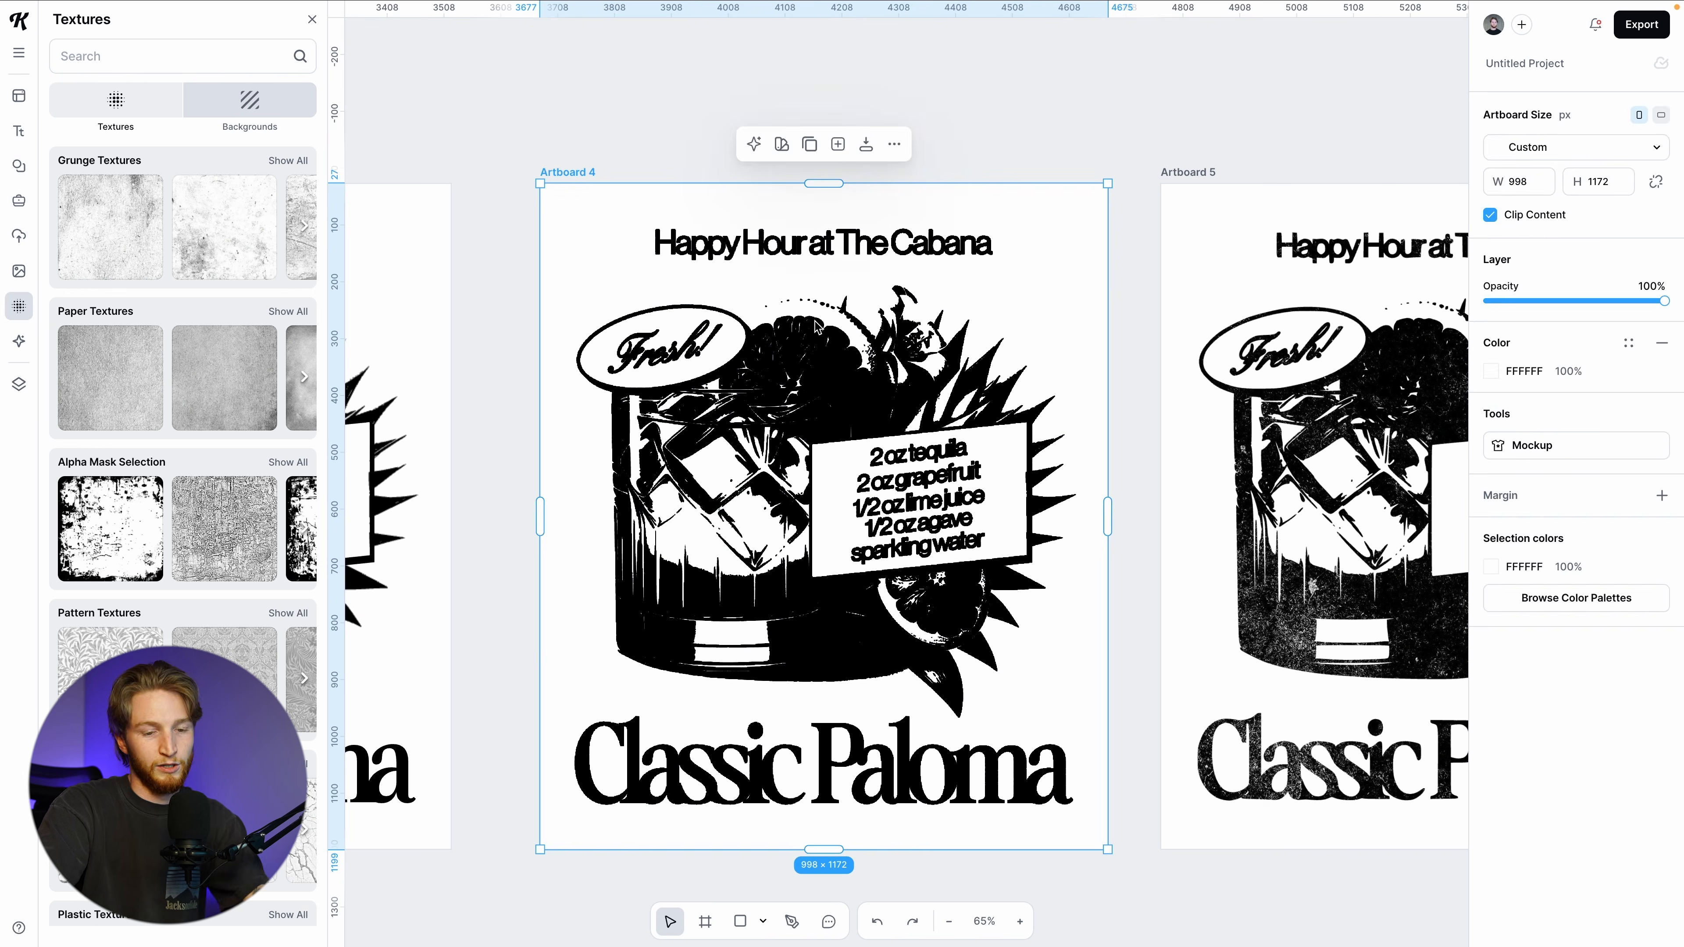
Delete Artboard 4 and move Artboard 5 into its place beside Artboard 3
{"action": "key", "text": "Delete"}
{"action": "left_click_drag", "start_coordinate": [1160, 172], "coordinate": [584, 197]}
Compare the clean artwork on Artboard 3 with the inky, textured version on Artboard 5 up close
{"action": "scroll", "coordinate": [595, 402], "scroll_direction": "left", "scroll_amount": 5}
{"action": "scroll", "coordinate": [593, 404], "scroll_direction": "left", "scroll_amount": 1}
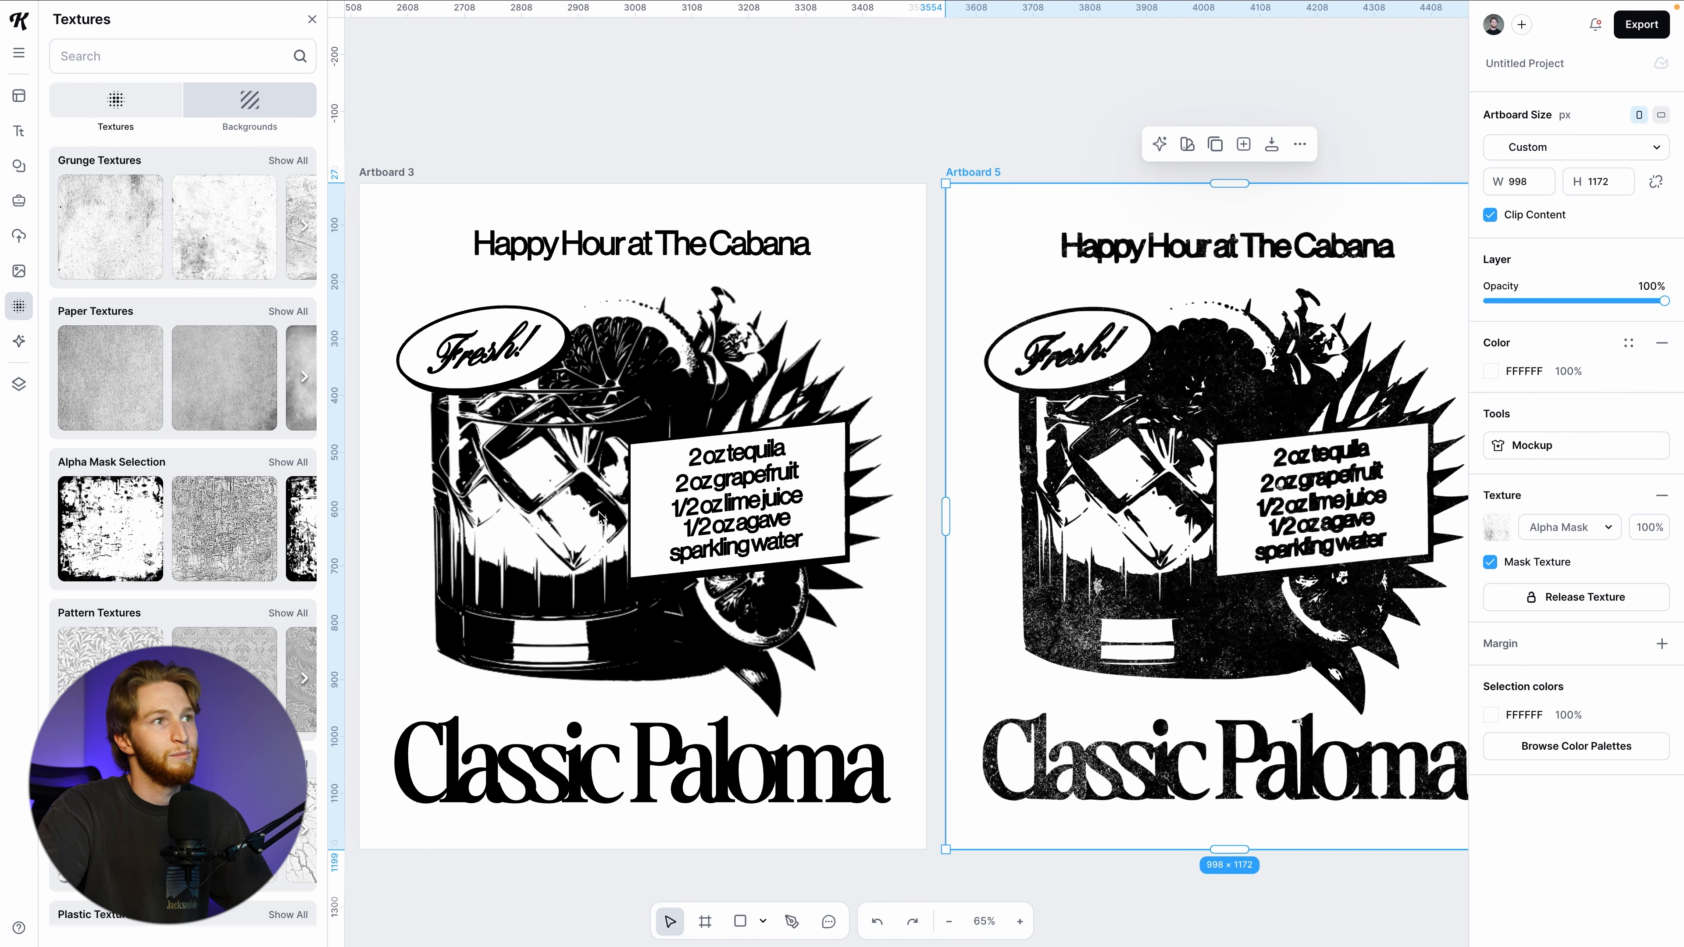
{"action": "scroll", "coordinate": [599, 516], "scroll_direction": "left", "scroll_amount": 3}
{"action": "scroll", "coordinate": [530, 458], "scroll_direction": "up", "scroll_amount": 5}
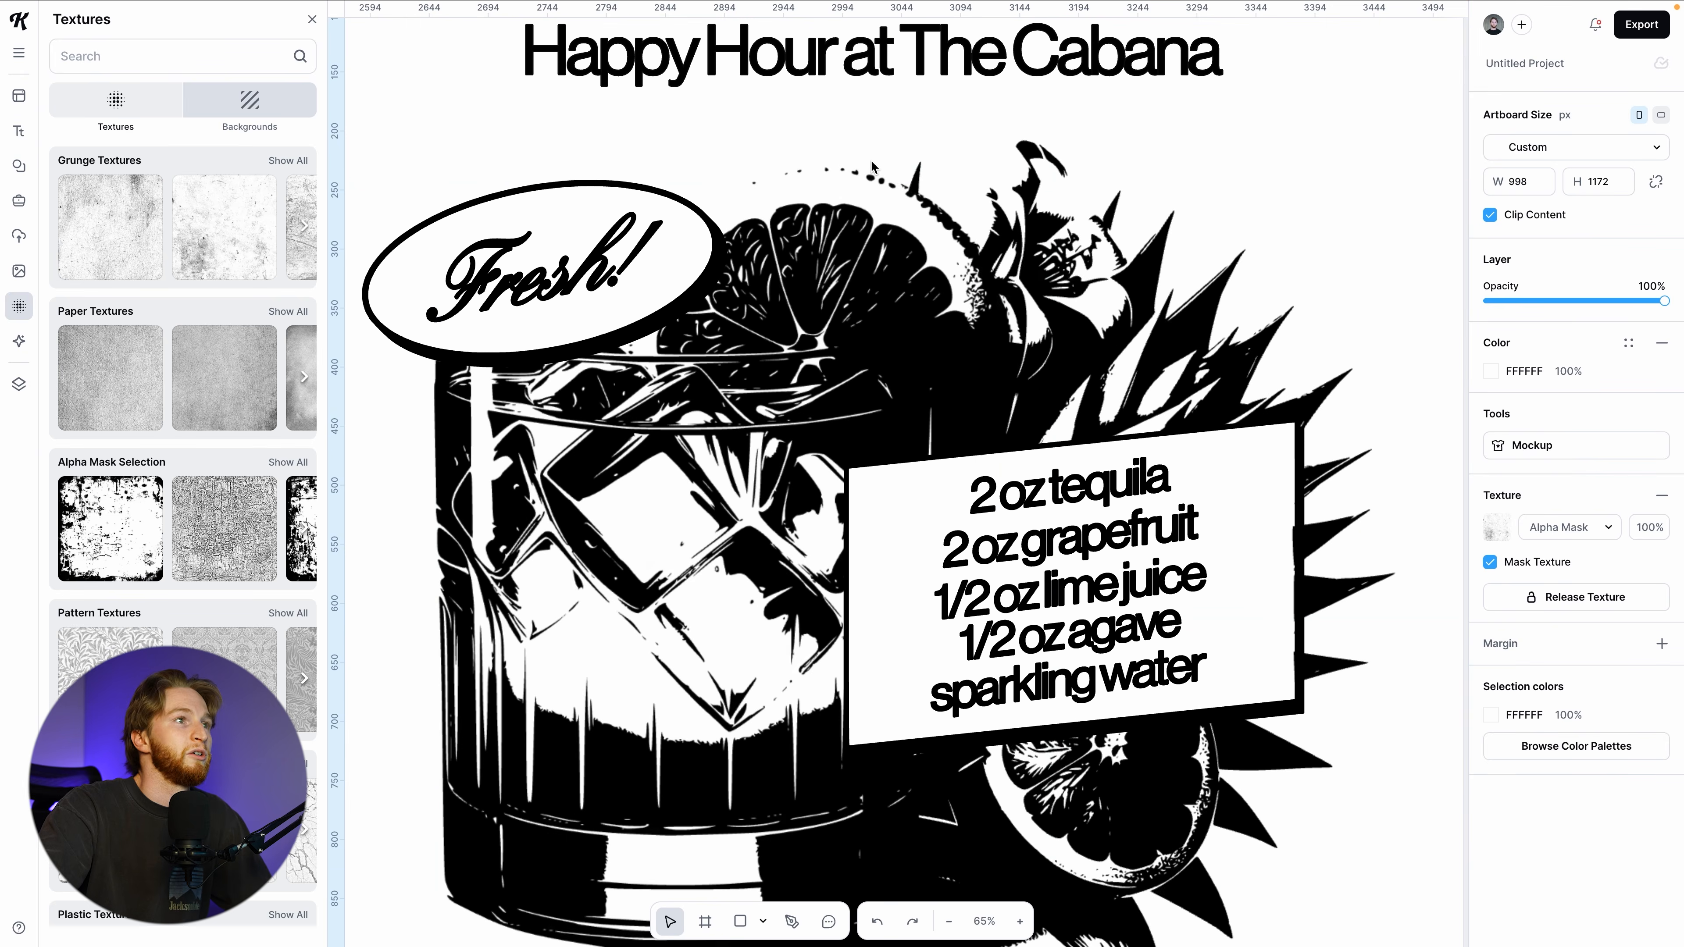
{"action": "scroll", "coordinate": [855, 468], "scroll_direction": "right", "scroll_amount": 15}
{"action": "scroll", "coordinate": [855, 469], "scroll_direction": "down", "scroll_amount": 4}
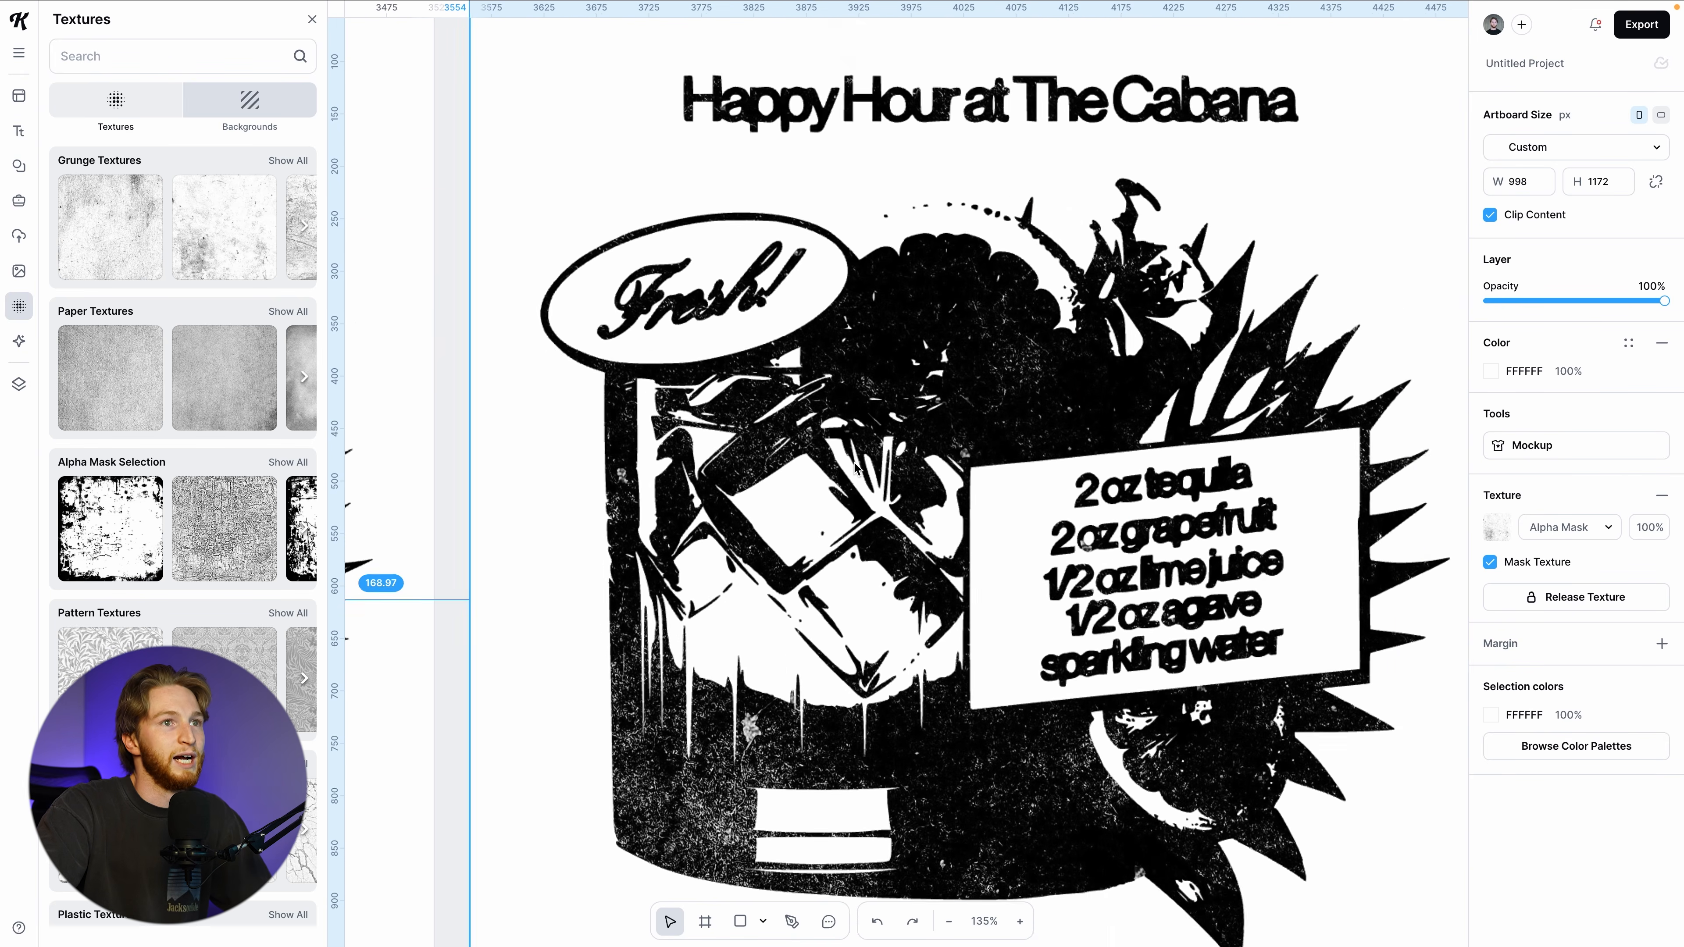
{"action": "scroll", "coordinate": [888, 474], "scroll_direction": "down", "scroll_amount": 1}
{"action": "scroll", "coordinate": [1029, 441], "scroll_direction": "down", "scroll_amount": 1}
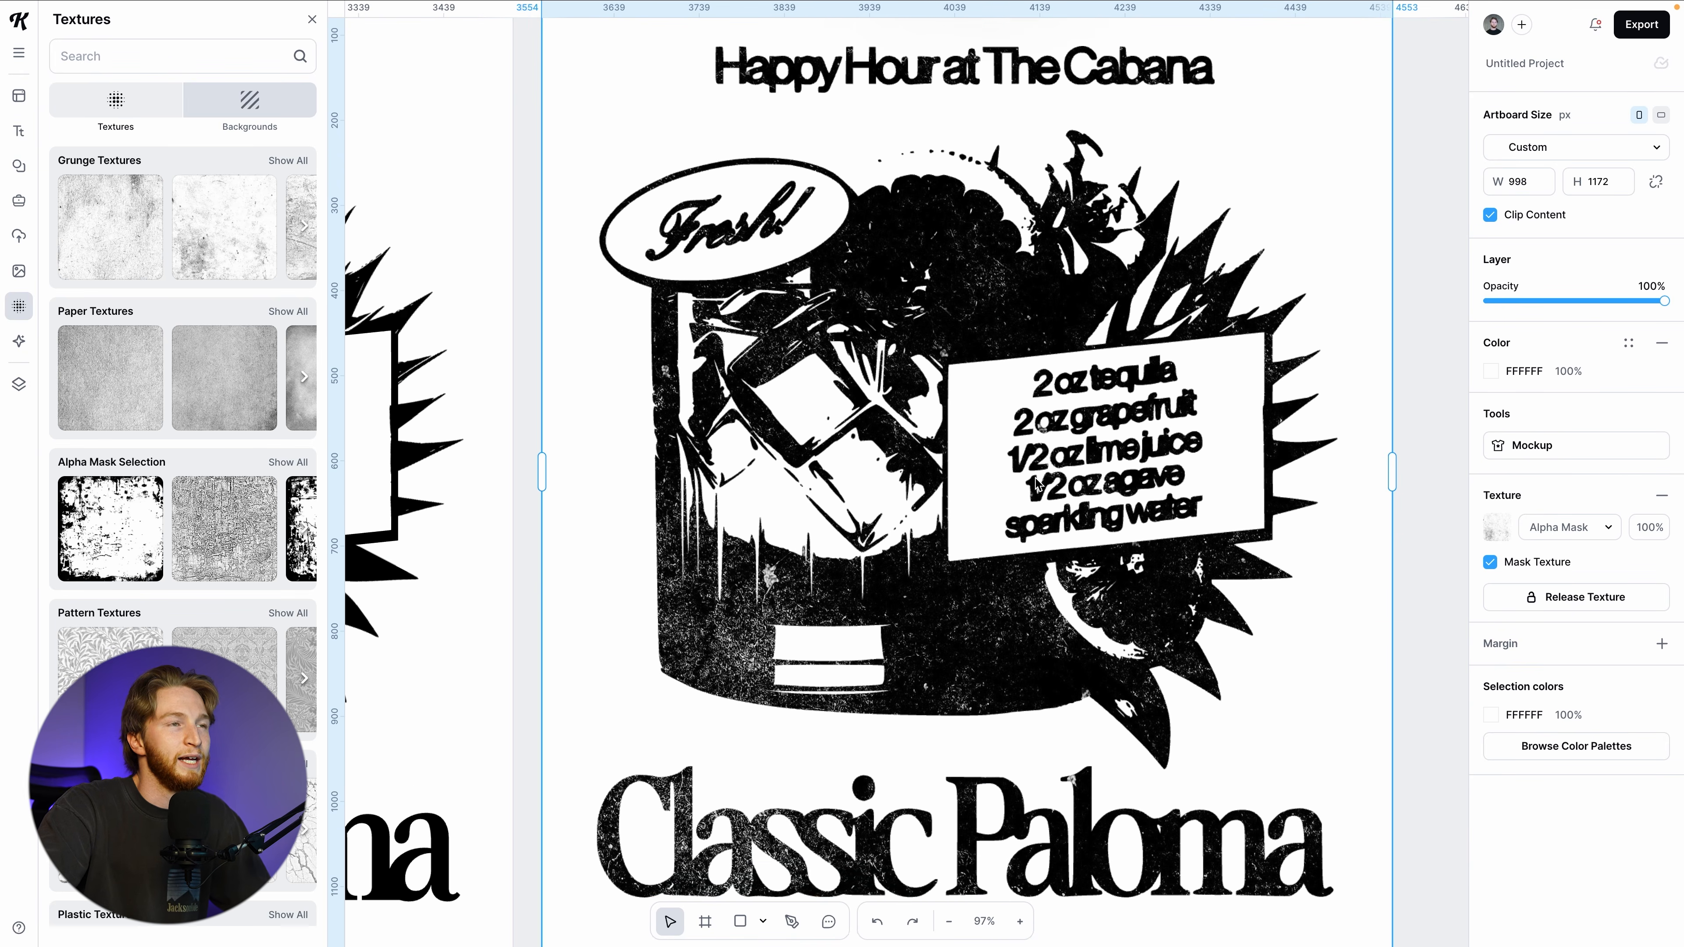
Change Artboard 5's background colour from white to salmon pink FB9E9E, then shift its hue
{"action": "scroll", "coordinate": [1034, 458], "scroll_direction": "down", "scroll_amount": 3}
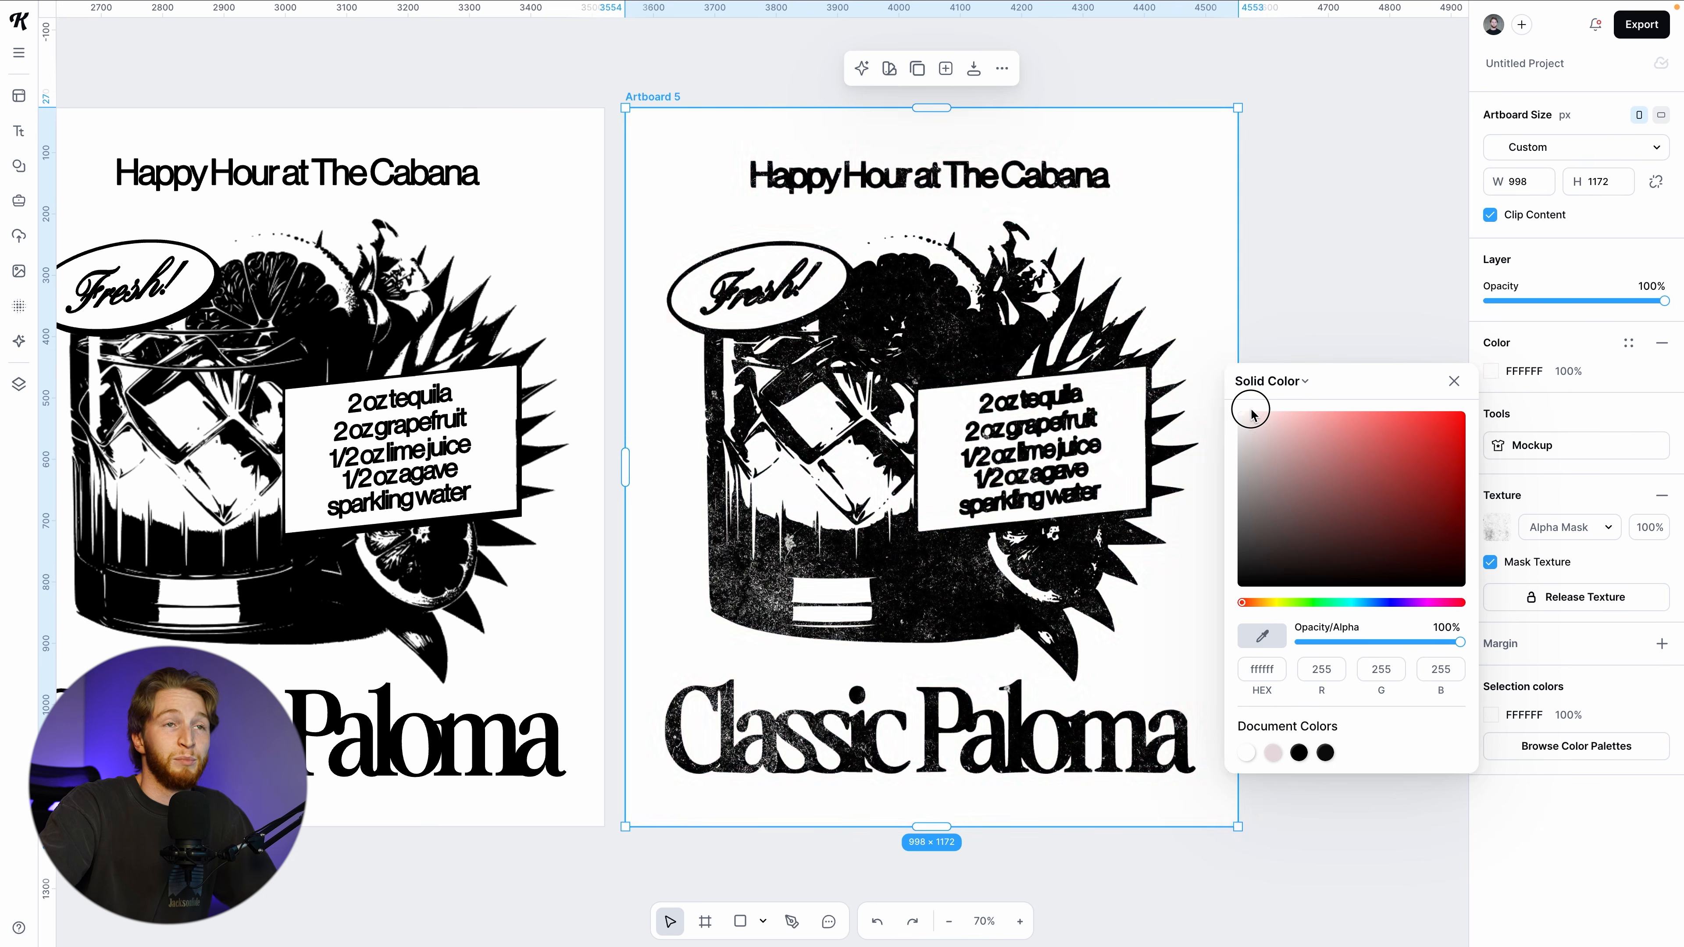
{"action": "left_click_drag", "start_coordinate": [1251, 414], "coordinate": [1323, 418]}
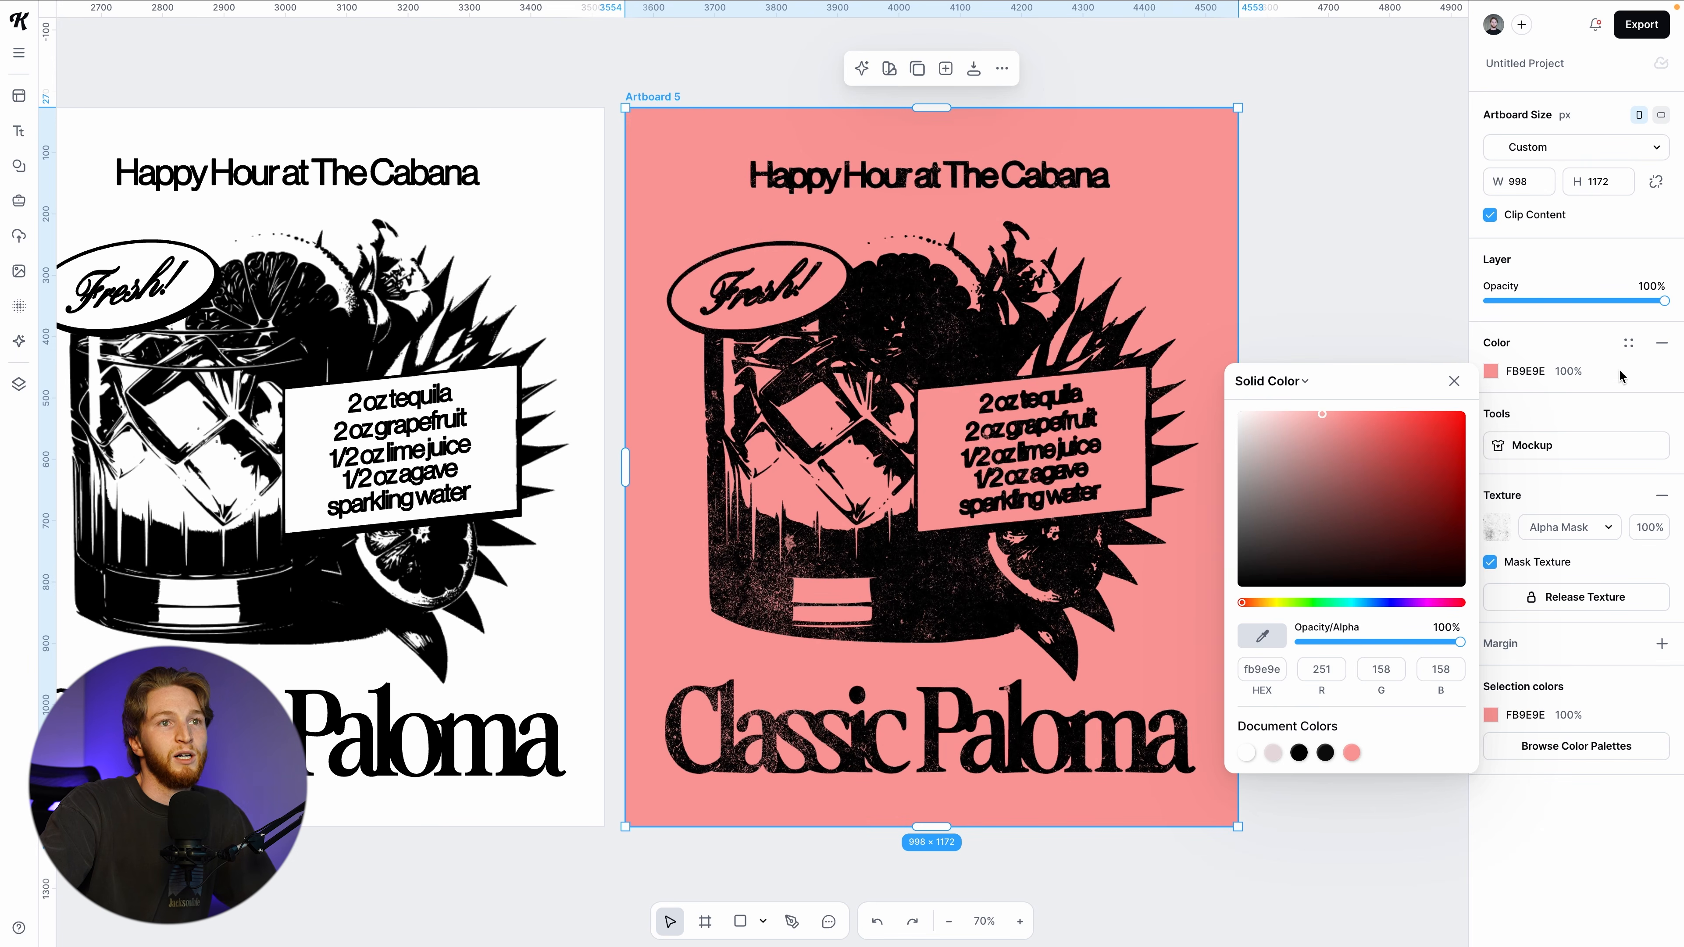
{"action": "left_click_drag", "start_coordinate": [1309, 602], "coordinate": [1390, 603]}
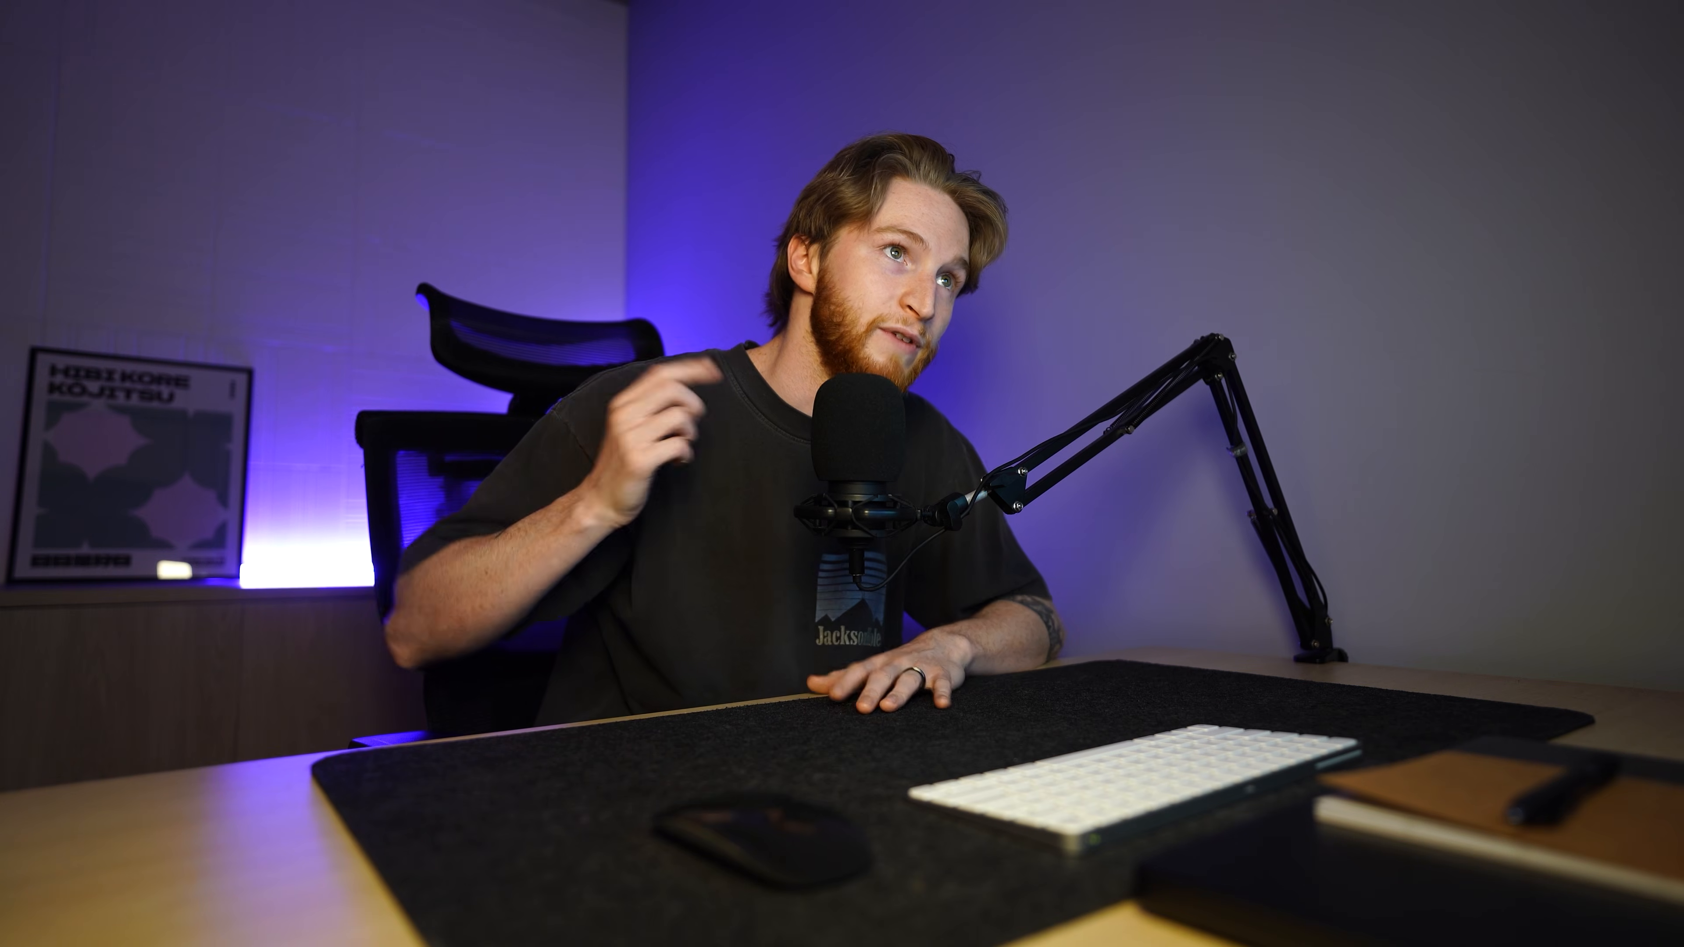